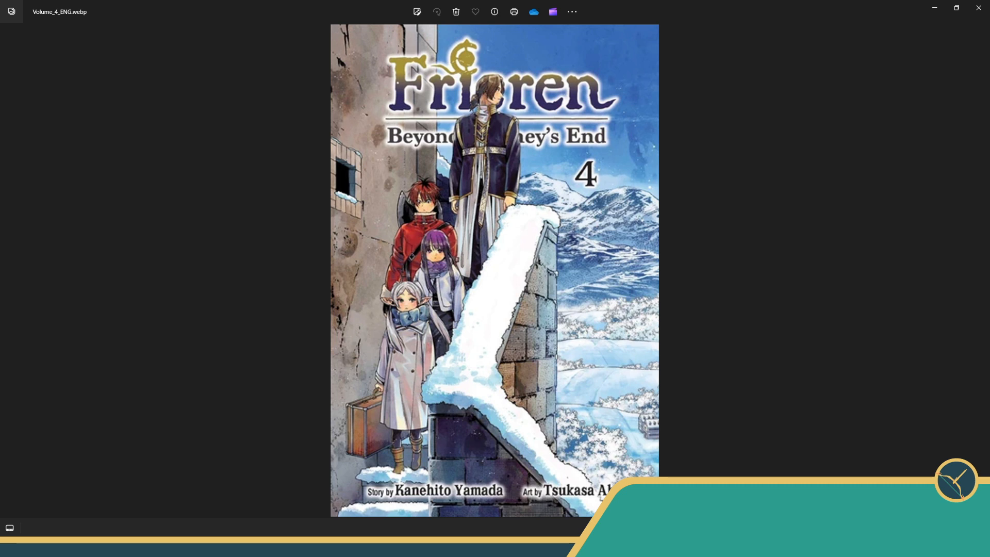
- Switch to Clip Studio Paint, open the recent file Blank Thumbnail Template 2022 to view its artwork, and close it
{"action": "left_click", "coordinate": [979, 8]}
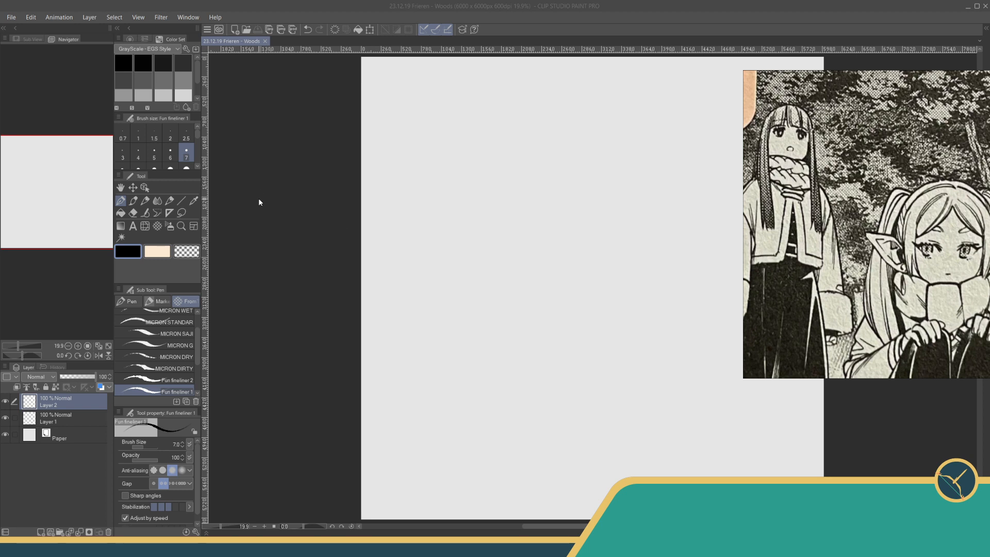
{"action": "left_click", "coordinate": [11, 17]}
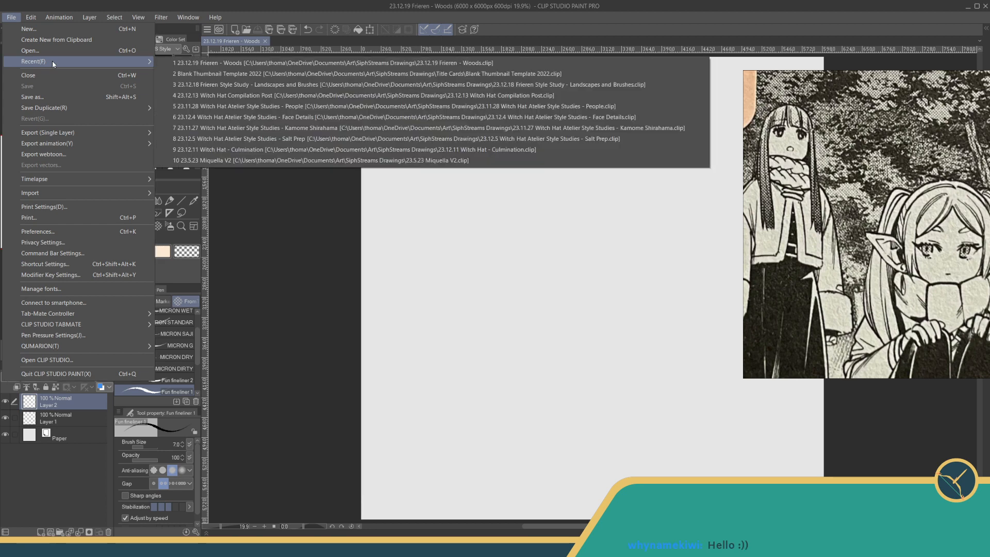
{"action": "left_click", "coordinate": [216, 65]}
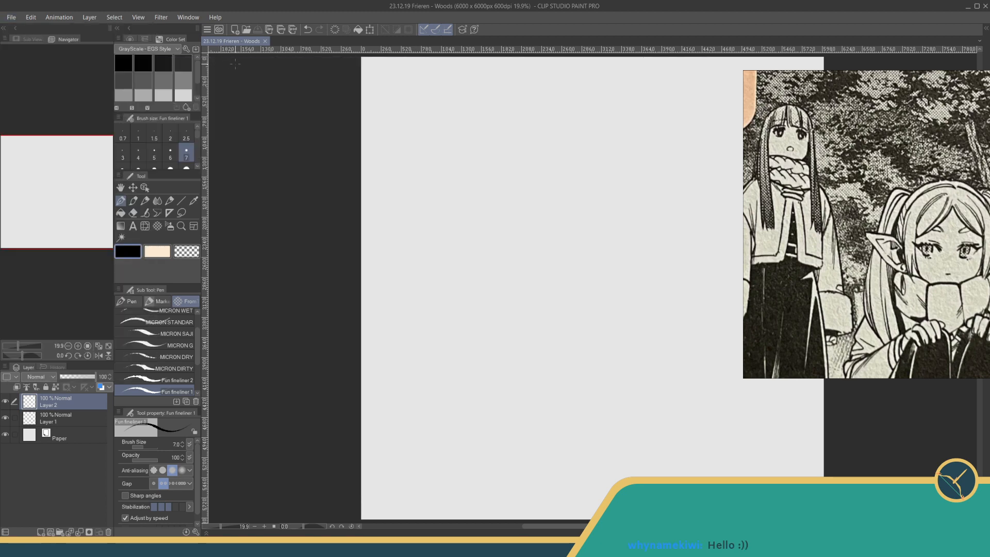
{"action": "left_click", "coordinate": [10, 17]}
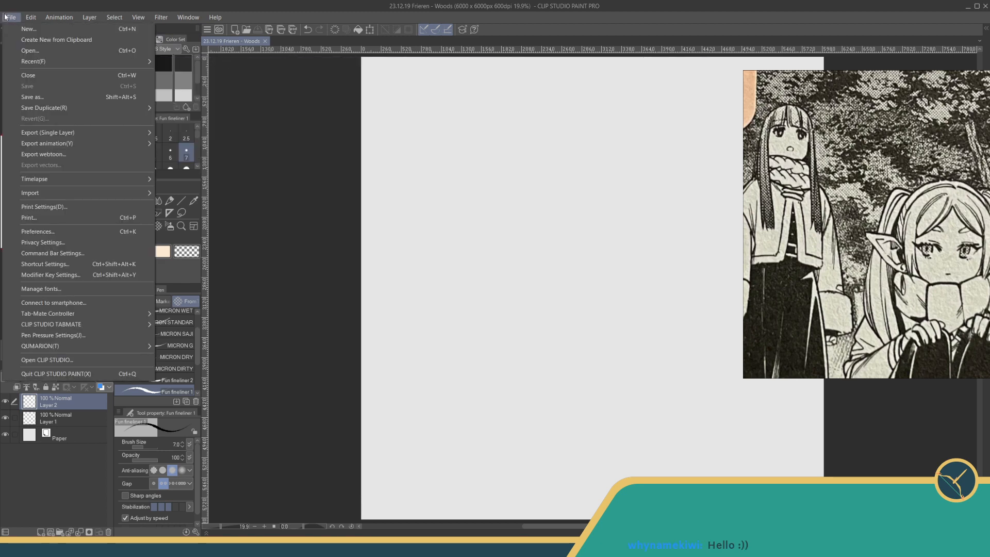
{"action": "mouse_move", "coordinate": [51, 61]}
{"action": "left_click", "coordinate": [220, 73]}
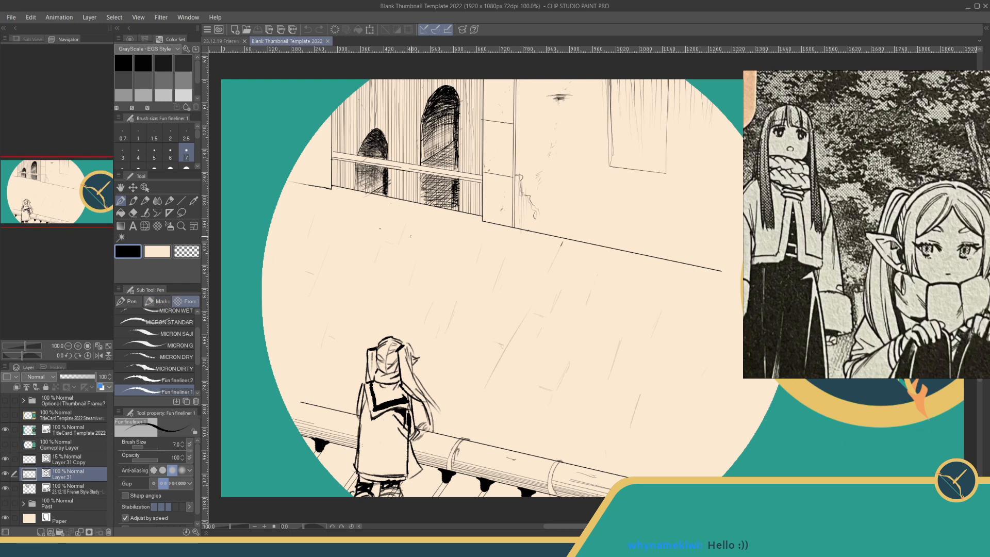
{"action": "scroll", "coordinate": [463, 202], "scroll_direction": "down", "scroll_amount": 1}
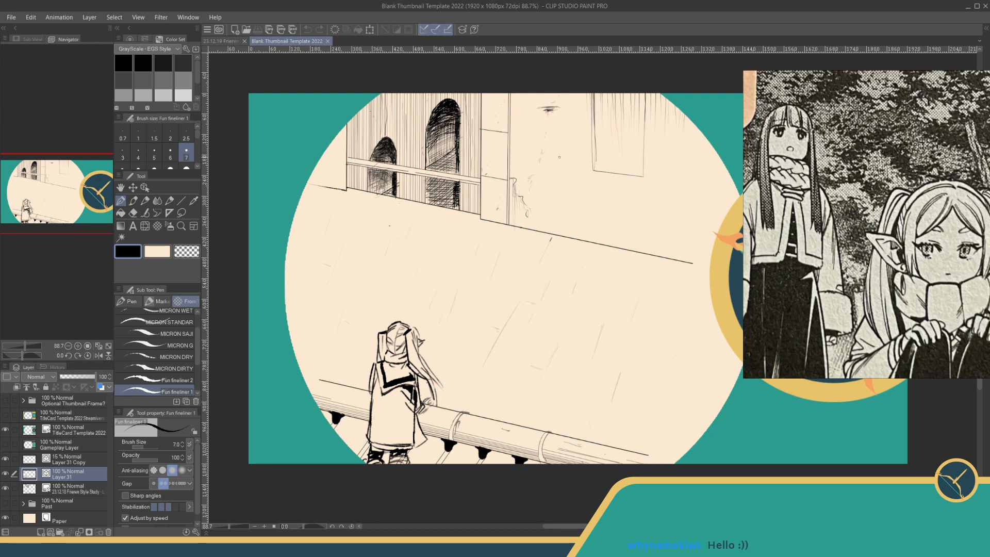
{"action": "left_click", "coordinate": [328, 41]}
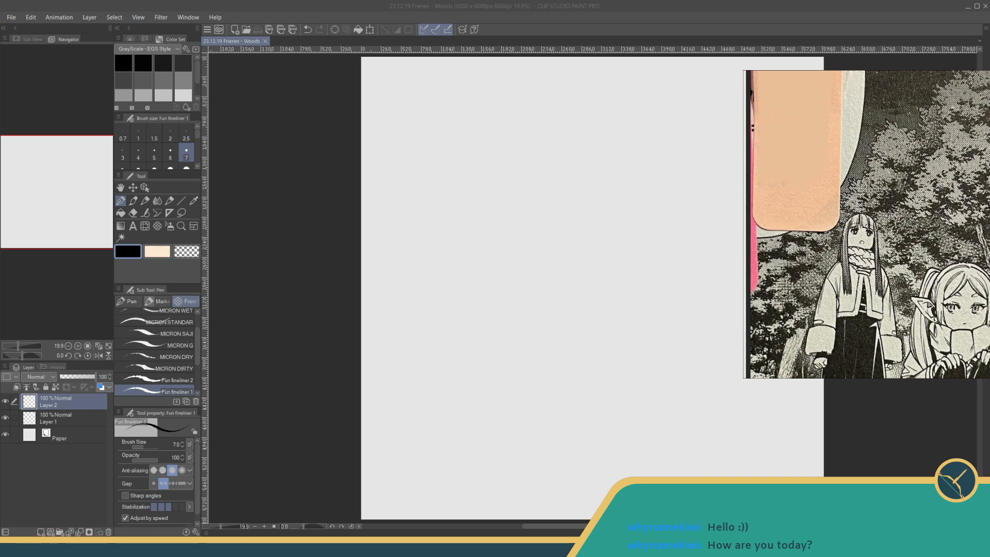
- Try the Leaves background decoration brush with a test stroke on the blank canvas and undo it
{"action": "mouse_move", "coordinate": [286, 248]}
{"action": "left_mouse_down"}
{"action": "mouse_move", "coordinate": [296, 224]}
{"action": "mouse_move", "coordinate": [282, 263]}
{"action": "left_mouse_up"}
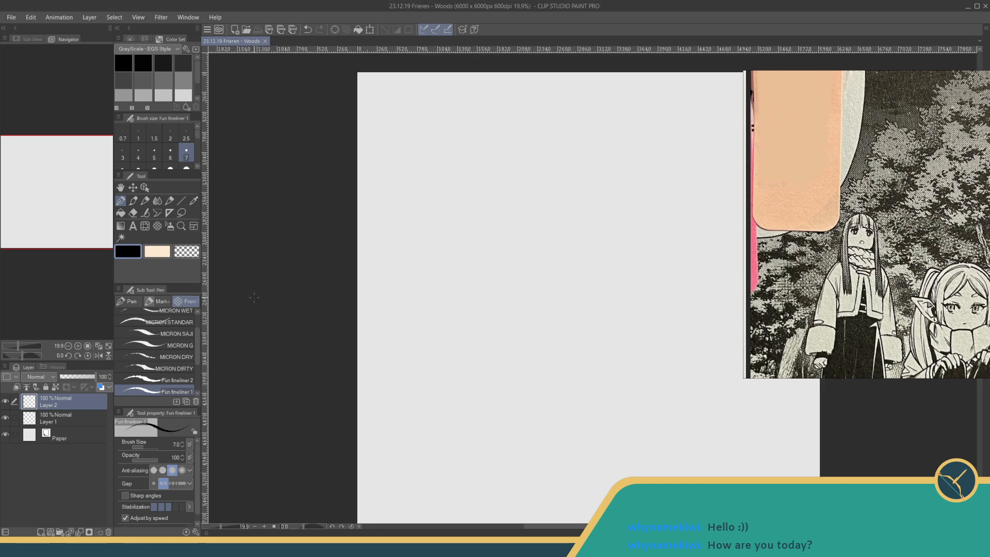
{"action": "left_click", "coordinate": [157, 227]}
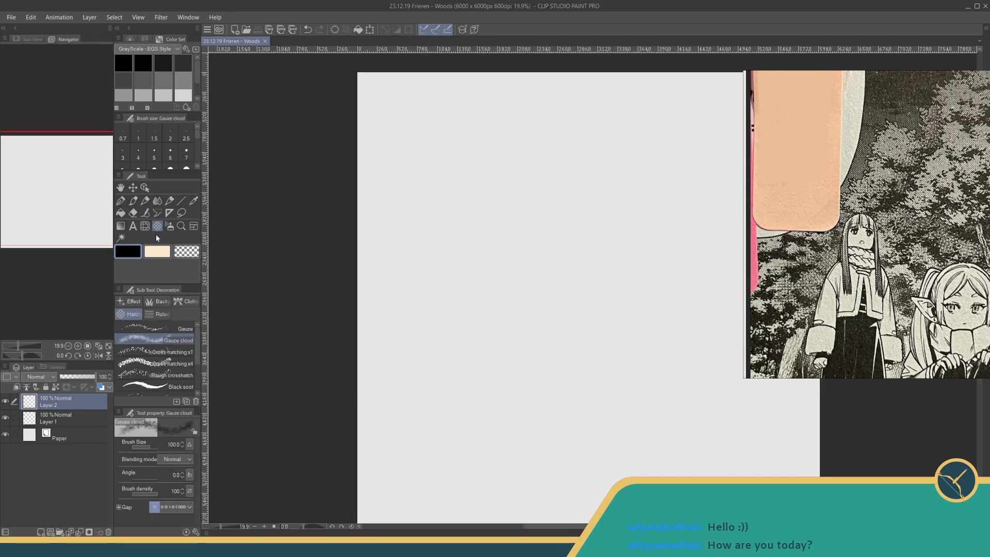
{"action": "left_click", "coordinate": [151, 304]}
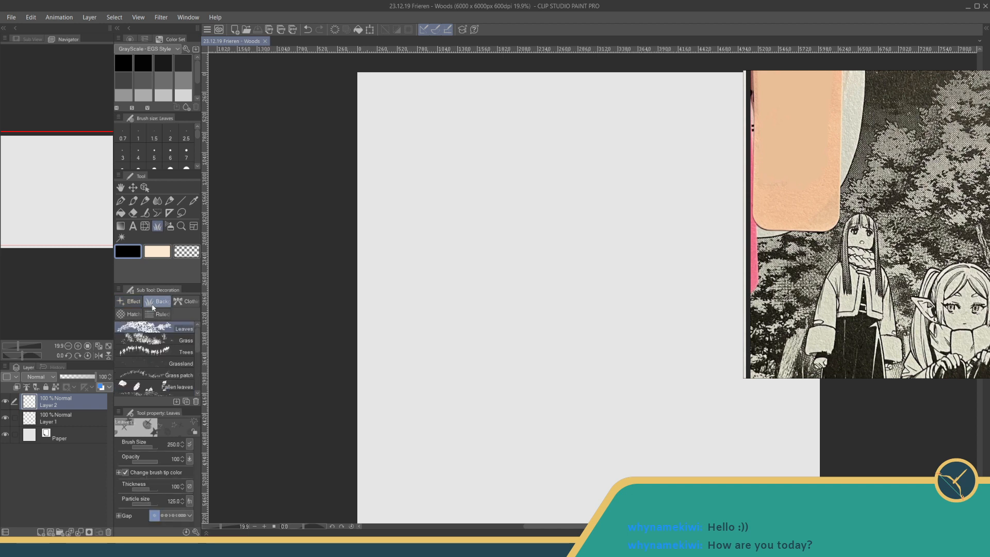
{"action": "left_click_drag", "start_coordinate": [453, 327], "coordinate": [548, 399]}
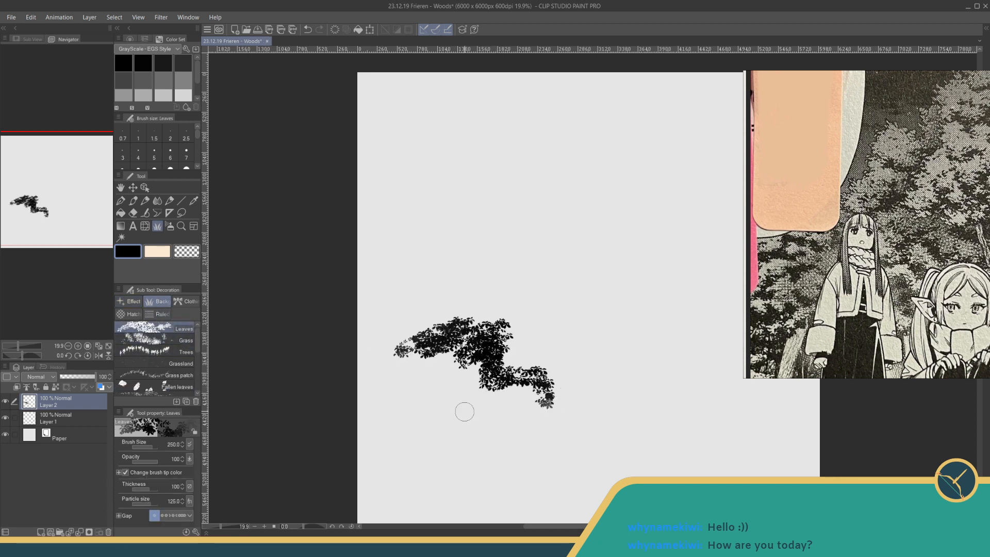
{"action": "key", "text": "ctrl+z"}
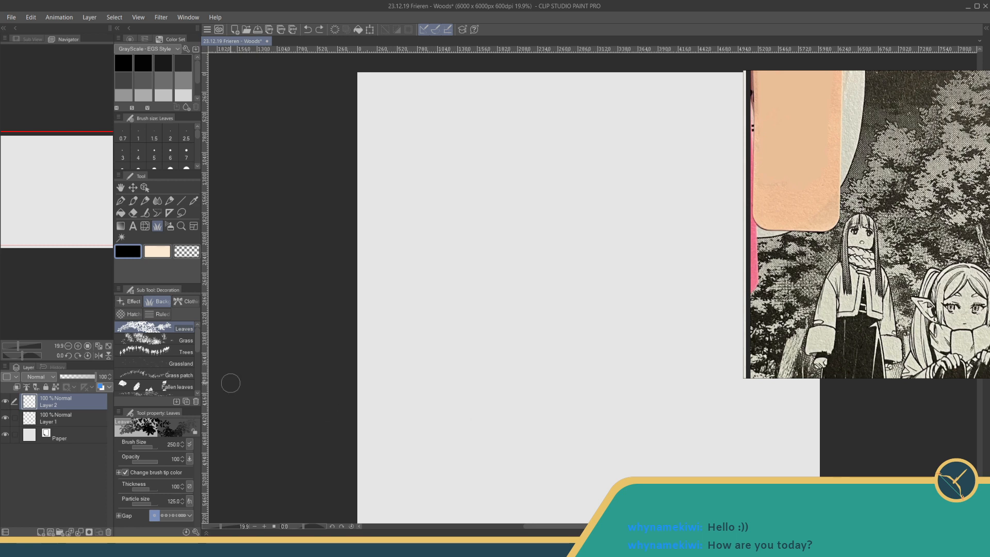
- Test the Trees brush on the canvas, and undo the strokes along with the extra empty layer above Layer 1
{"action": "left_click", "coordinate": [155, 351]}
{"action": "mouse_move", "coordinate": [390, 340]}
{"action": "left_mouse_down"}
{"action": "mouse_move", "coordinate": [473, 306]}
{"action": "mouse_move", "coordinate": [408, 338]}
{"action": "mouse_move", "coordinate": [478, 326]}
{"action": "mouse_move", "coordinate": [408, 356]}
{"action": "mouse_move", "coordinate": [499, 333]}
{"action": "mouse_move", "coordinate": [534, 312]}
{"action": "mouse_move", "coordinate": [491, 317]}
{"action": "mouse_move", "coordinate": [483, 306]}
{"action": "mouse_move", "coordinate": [516, 281]}
{"action": "mouse_move", "coordinate": [559, 291]}
{"action": "mouse_move", "coordinate": [544, 301]}
{"action": "mouse_move", "coordinate": [557, 310]}
{"action": "mouse_move", "coordinate": [529, 329]}
{"action": "mouse_move", "coordinate": [511, 333]}
{"action": "mouse_move", "coordinate": [516, 315]}
{"action": "mouse_move", "coordinate": [446, 340]}
{"action": "mouse_move", "coordinate": [456, 309]}
{"action": "mouse_move", "coordinate": [431, 307]}
{"action": "mouse_move", "coordinate": [496, 279]}
{"action": "mouse_move", "coordinate": [512, 258]}
{"action": "mouse_move", "coordinate": [525, 291]}
{"action": "mouse_move", "coordinate": [534, 274]}
{"action": "mouse_move", "coordinate": [575, 261]}
{"action": "mouse_move", "coordinate": [588, 273]}
{"action": "mouse_move", "coordinate": [584, 248]}
{"action": "mouse_move", "coordinate": [568, 281]}
{"action": "mouse_move", "coordinate": [473, 286]}
{"action": "mouse_move", "coordinate": [437, 267]}
{"action": "mouse_move", "coordinate": [456, 300]}
{"action": "mouse_move", "coordinate": [403, 312]}
{"action": "mouse_move", "coordinate": [399, 324]}
{"action": "mouse_move", "coordinate": [429, 309]}
{"action": "left_mouse_up"}
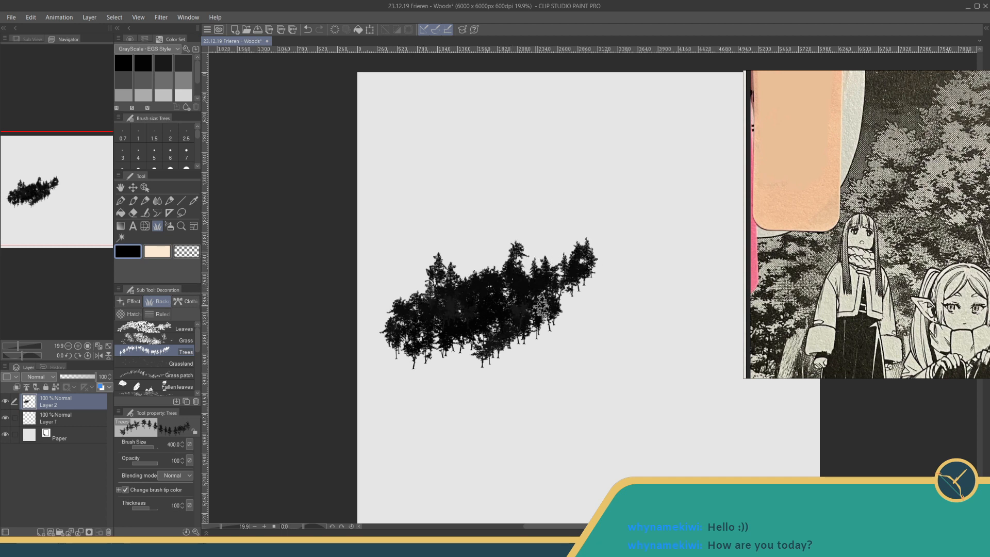
{"action": "left_click_drag", "start_coordinate": [573, 303], "coordinate": [598, 285]}
{"action": "key", "text": "ctrl+z"}
{"action": "key", "text": "ctrl+z"}
{"action": "key", "text": "ctrl+z"}
{"action": "key", "text": "ctrl+z"}
{"action": "key", "text": "ctrl+z"}
{"action": "key", "text": "ctrl+z"}
{"action": "key", "text": "ctrl+z"}
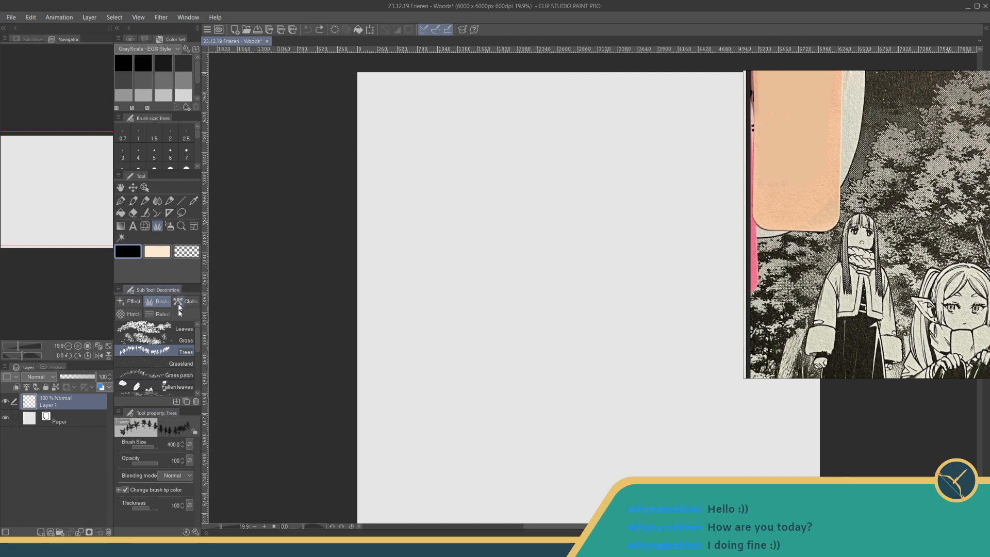
- Try the Grass patch and Rubble brushes with one test stroke each, undoing both strokes
{"action": "left_click", "coordinate": [154, 375]}
{"action": "mouse_move", "coordinate": [382, 342]}
{"action": "left_mouse_down"}
{"action": "mouse_move", "coordinate": [418, 324]}
{"action": "mouse_move", "coordinate": [567, 305]}
{"action": "left_mouse_up"}
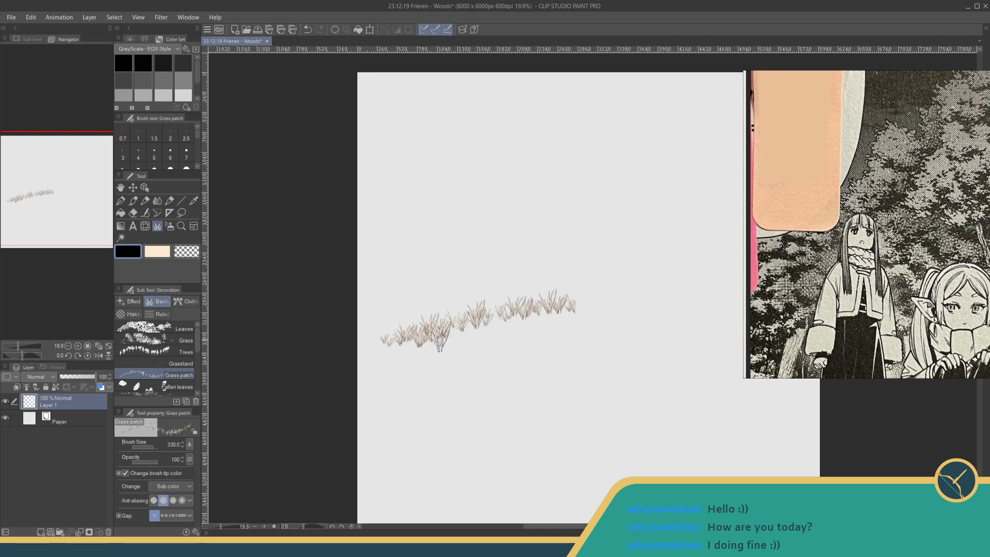
{"action": "key", "text": "ctrl+z"}
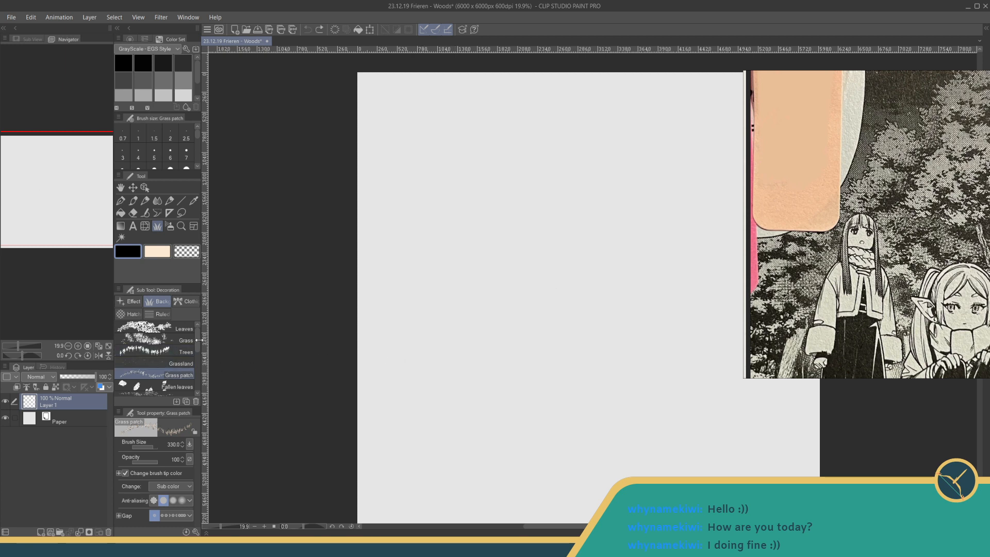
{"action": "scroll", "coordinate": [175, 357], "scroll_direction": "down", "scroll_amount": 4}
{"action": "left_click", "coordinate": [163, 383]}
{"action": "mouse_move", "coordinate": [370, 339]}
{"action": "left_mouse_down"}
{"action": "mouse_move", "coordinate": [588, 288]}
{"action": "mouse_move", "coordinate": [415, 336]}
{"action": "mouse_move", "coordinate": [443, 368]}
{"action": "mouse_move", "coordinate": [627, 382]}
{"action": "mouse_move", "coordinate": [557, 433]}
{"action": "left_mouse_up"}
{"action": "key", "text": "ctrl+z"}
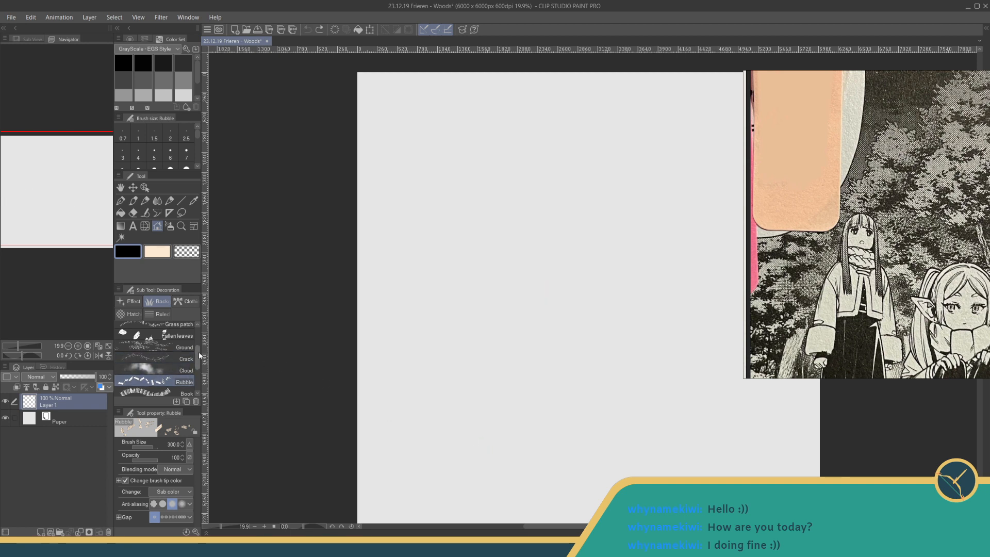
- Try the Building and SkylineSilhouette brushes with test strokes on the canvas, undoing each one
{"action": "scroll", "coordinate": [177, 361], "scroll_direction": "down", "scroll_amount": 3}
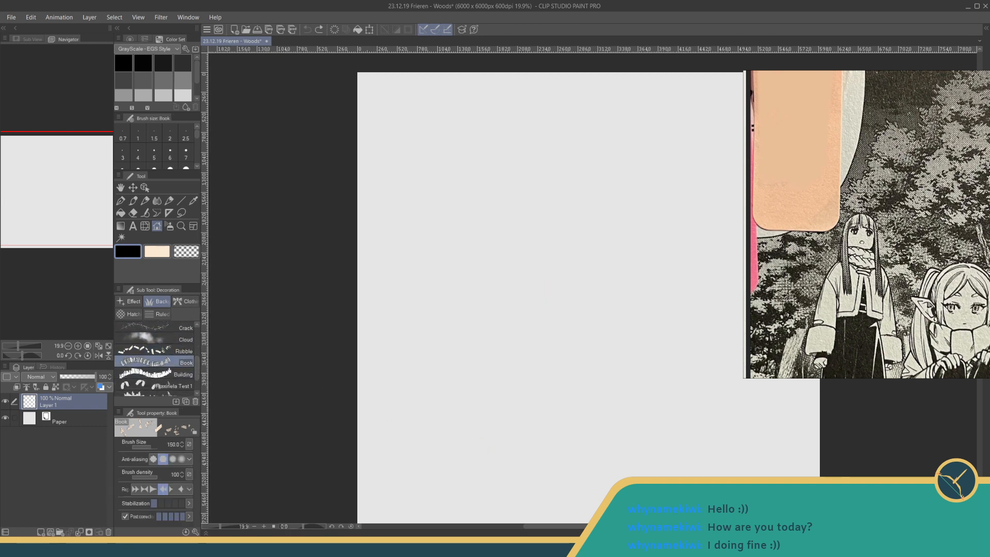
{"action": "left_click", "coordinate": [168, 375]}
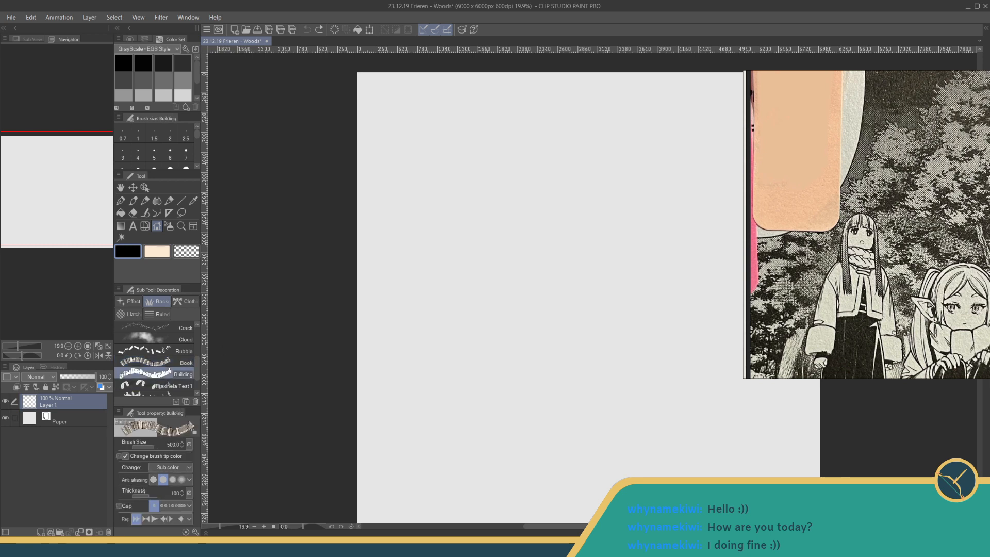
{"action": "left_click_drag", "start_coordinate": [397, 309], "coordinate": [505, 301]}
{"action": "key", "text": "ctrl+z"}
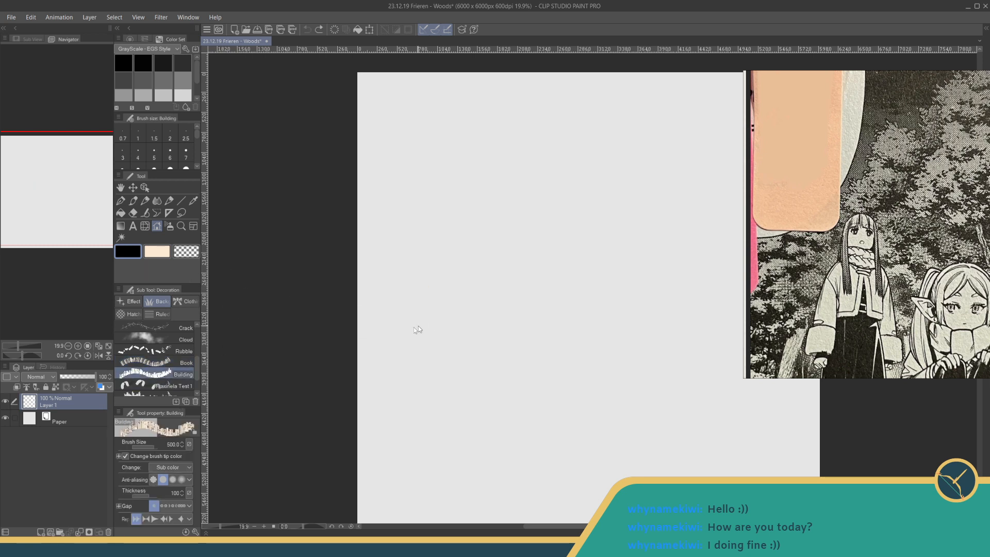
{"action": "scroll", "coordinate": [195, 364], "scroll_direction": "down", "scroll_amount": 2}
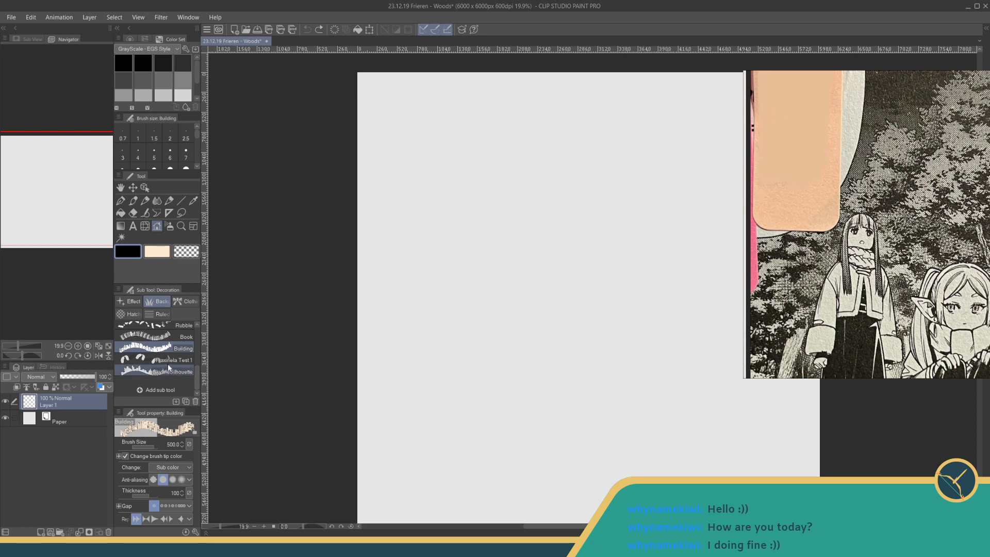
{"action": "left_click", "coordinate": [171, 372]}
{"action": "mouse_move", "coordinate": [380, 310]}
{"action": "left_mouse_down"}
{"action": "mouse_move", "coordinate": [490, 294]}
{"action": "mouse_move", "coordinate": [570, 297]}
{"action": "mouse_move", "coordinate": [420, 316]}
{"action": "mouse_move", "coordinate": [449, 336]}
{"action": "mouse_move", "coordinate": [578, 332]}
{"action": "mouse_move", "coordinate": [379, 369]}
{"action": "mouse_move", "coordinate": [598, 379]}
{"action": "mouse_move", "coordinate": [400, 471]}
{"action": "mouse_move", "coordinate": [454, 480]}
{"action": "left_mouse_up"}
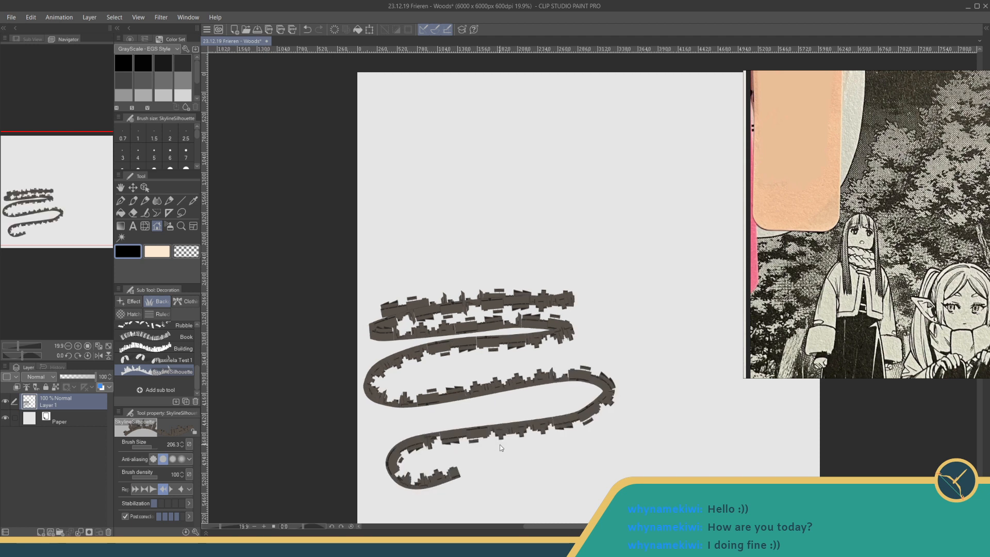
{"action": "key", "text": "ctrl+z"}
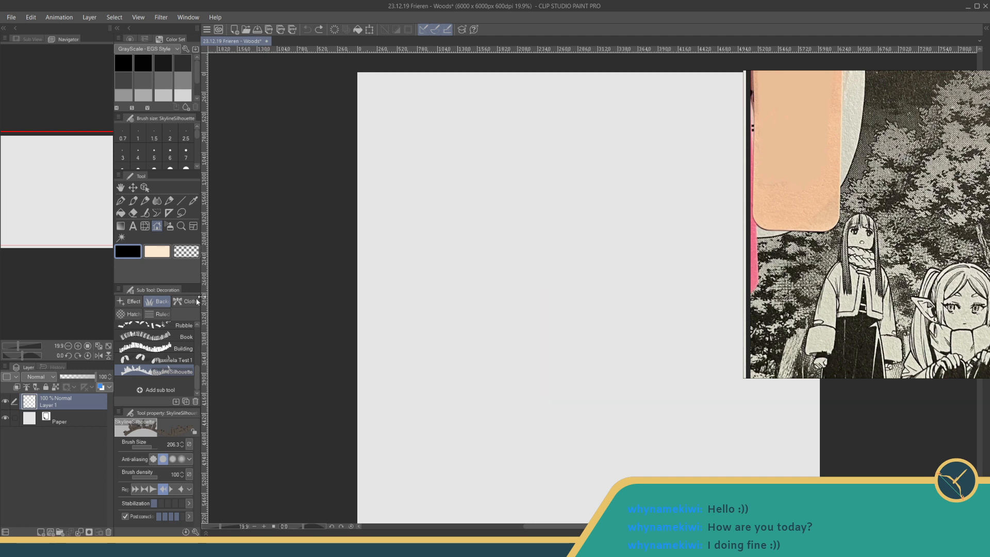
- Try the Fraxinela Test 1 brush with a test stroke, undo it, and return to the Leaves brush
{"action": "left_click", "coordinate": [170, 360]}
{"action": "mouse_move", "coordinate": [411, 268]}
{"action": "left_mouse_down"}
{"action": "mouse_move", "coordinate": [548, 296]}
{"action": "mouse_move", "coordinate": [412, 296]}
{"action": "mouse_move", "coordinate": [558, 208]}
{"action": "left_mouse_up"}
{"action": "key", "text": "ctrl+z"}
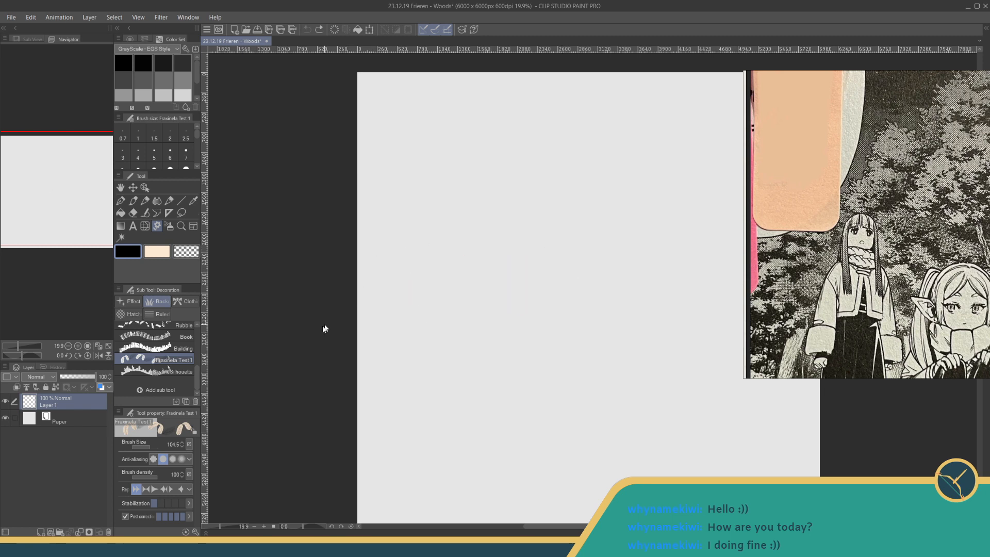
{"action": "scroll", "coordinate": [196, 374], "scroll_direction": "up", "scroll_amount": 5}
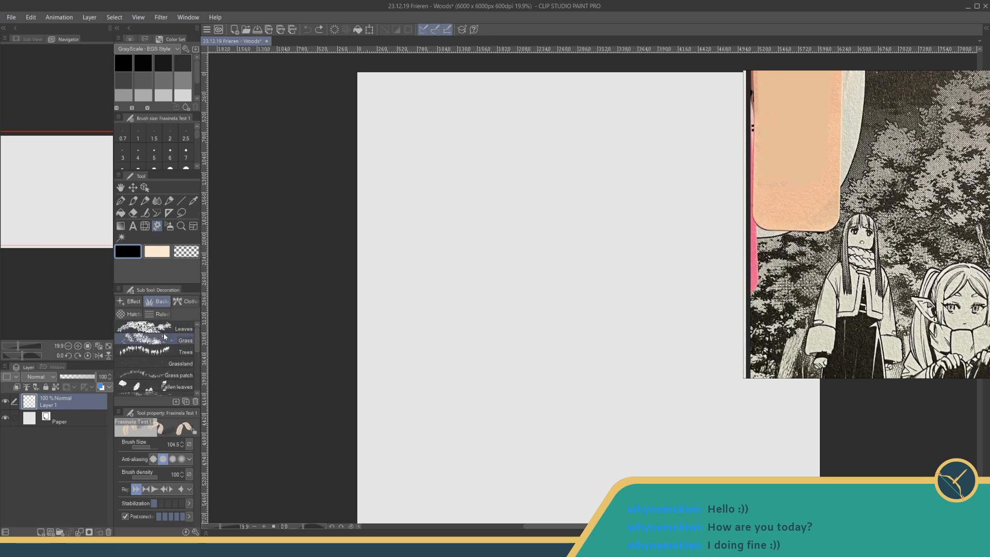
{"action": "left_click", "coordinate": [166, 330]}
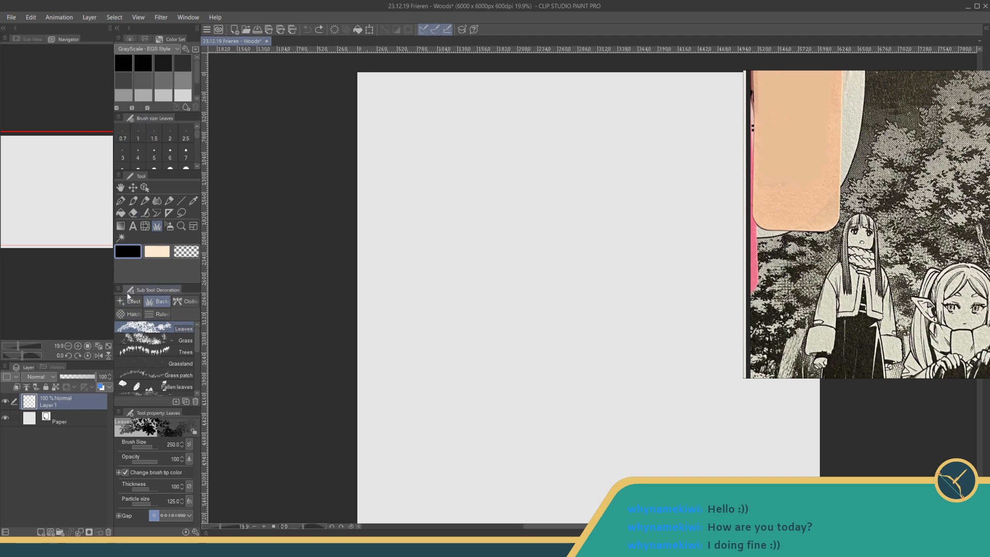
- Draw a solid black filled rectangle across the full lower half of the canvas on Layer 1
{"action": "left_click", "coordinate": [181, 201]}
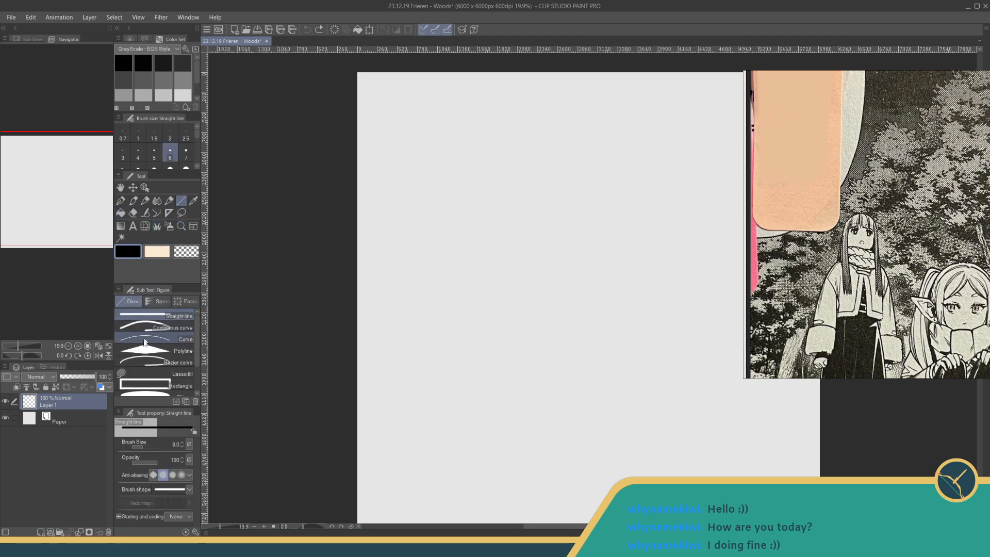
{"action": "scroll", "coordinate": [194, 348], "scroll_direction": "down", "scroll_amount": 1}
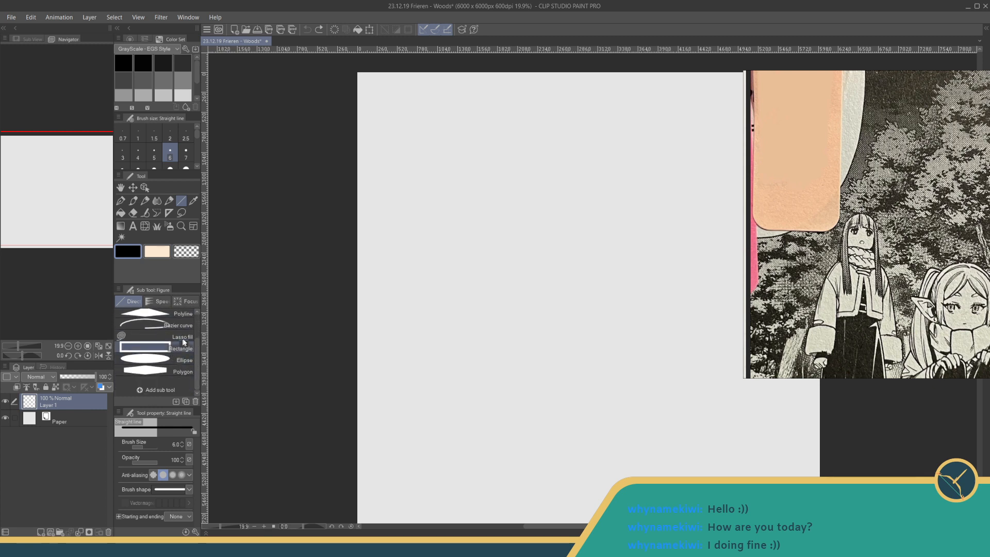
{"action": "scroll", "coordinate": [194, 352], "scroll_direction": "up", "scroll_amount": 2}
{"action": "scroll", "coordinate": [195, 335], "scroll_direction": "down", "scroll_amount": 2}
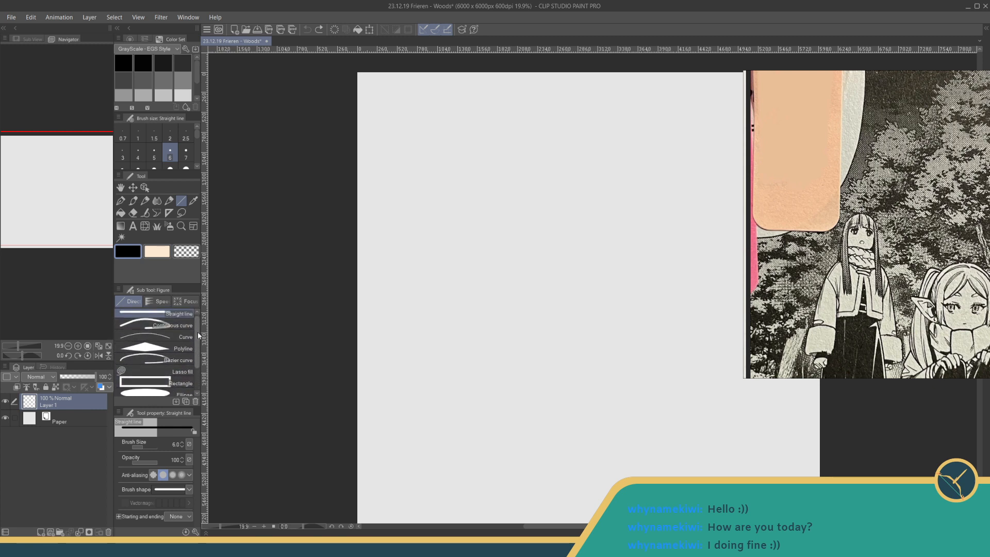
{"action": "left_click", "coordinate": [166, 359]}
{"action": "left_click", "coordinate": [161, 458]}
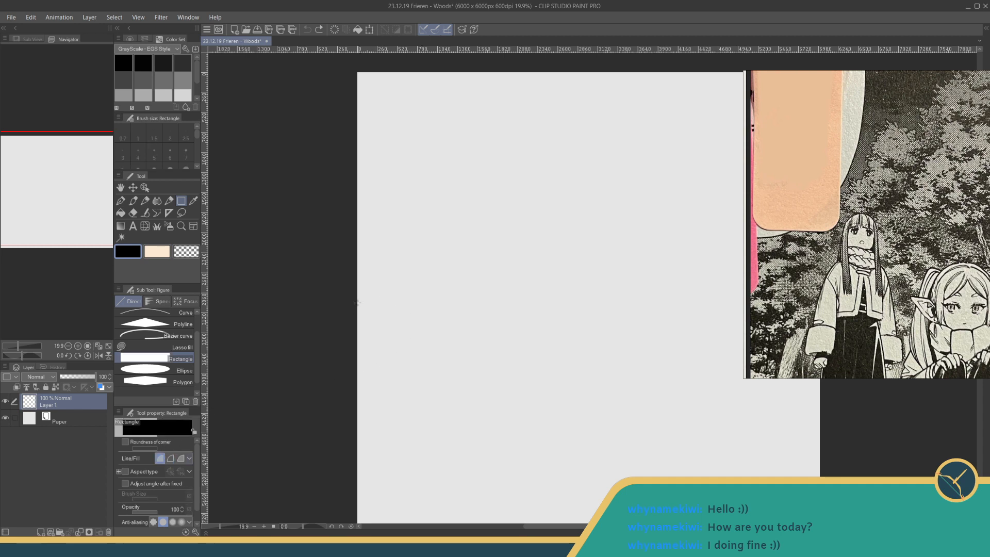
{"action": "left_click_drag", "start_coordinate": [357, 303], "coordinate": [833, 412]}
{"action": "left_click_drag", "start_coordinate": [563, 338], "coordinate": [542, 471]}
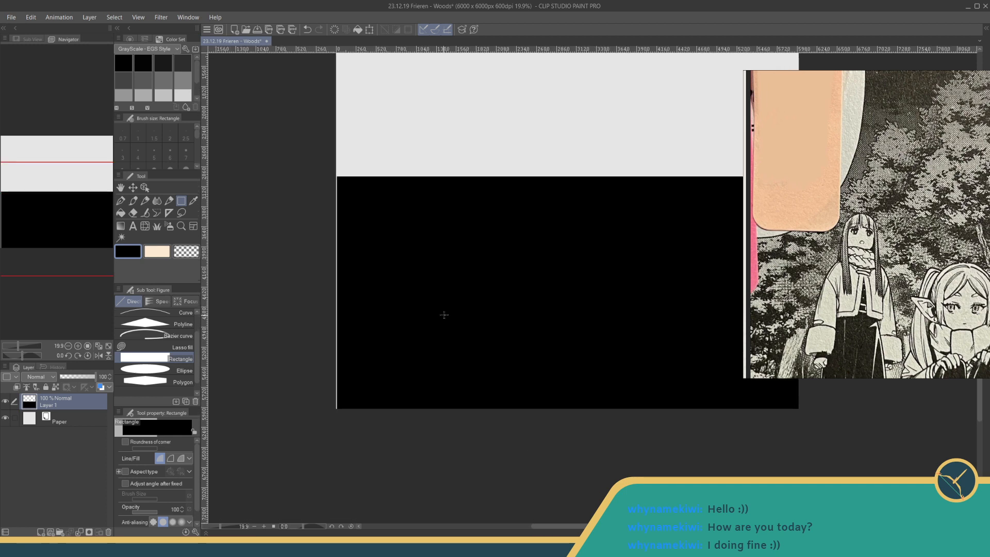
- Shift the black rectangle flush with the canvas's left edge and fill the remaining gap along the right edge in black
{"action": "key", "text": "k"}
{"action": "left_click_drag", "start_coordinate": [386, 255], "coordinate": [381, 261]}
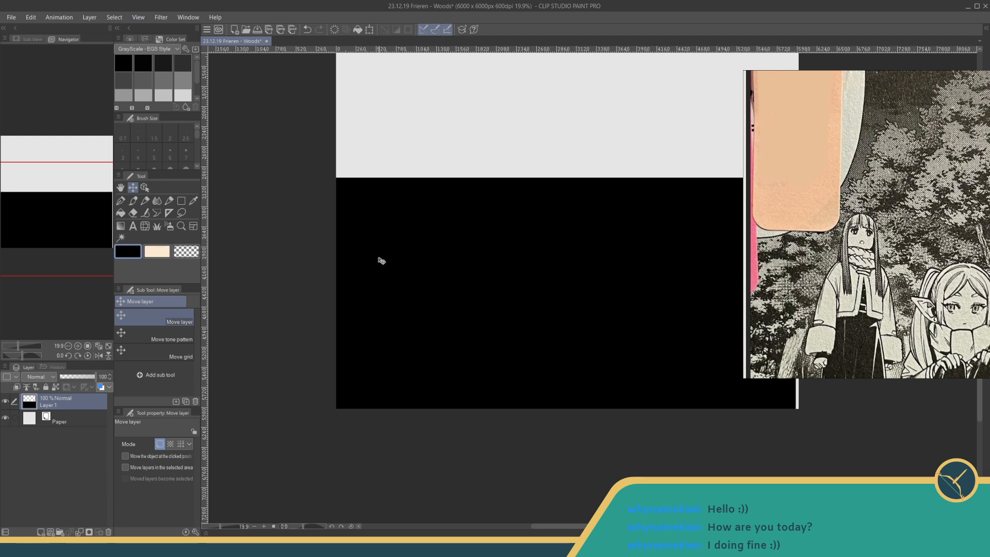
{"action": "key", "text": "u"}
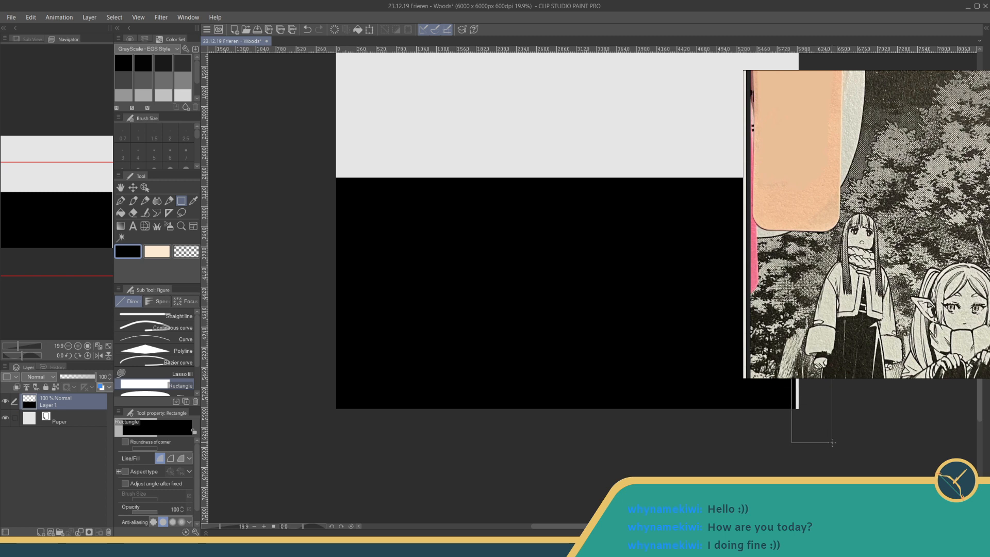
{"action": "left_click_drag", "start_coordinate": [585, 273], "coordinate": [560, 378]}
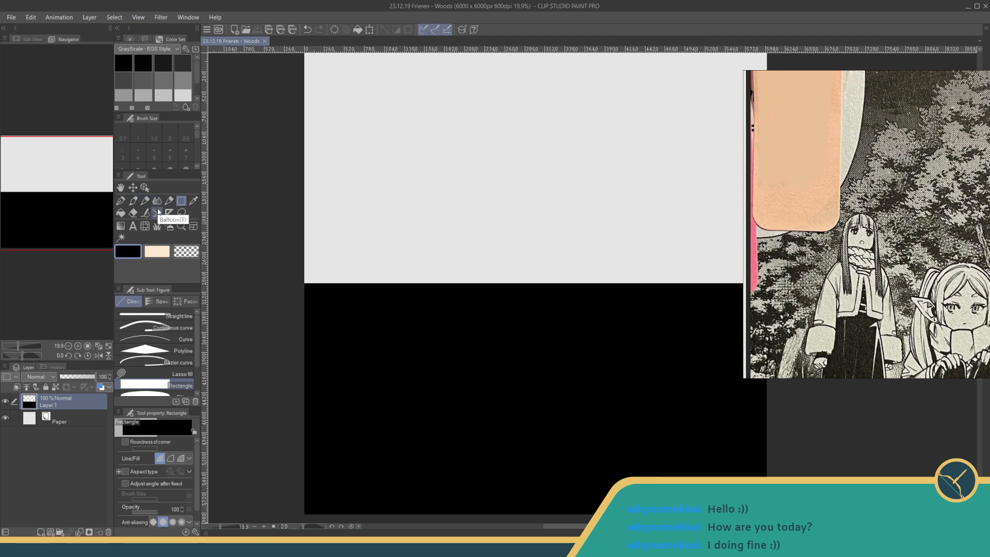
- Examine the foliage shading and grey tones in the manga reference panels, comparing the different forest scenes
{"action": "left_click", "coordinate": [162, 81]}
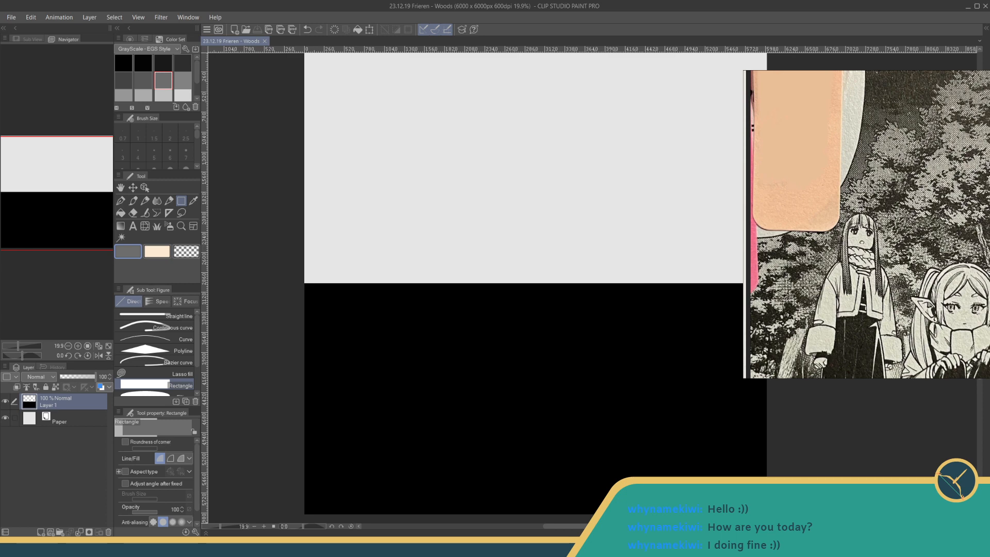
{"action": "scroll", "coordinate": [889, 163], "scroll_direction": "down", "scroll_amount": 5}
{"action": "left_click_drag", "start_coordinate": [888, 163], "coordinate": [954, 212]}
{"action": "scroll", "coordinate": [862, 153], "scroll_direction": "up", "scroll_amount": 4}
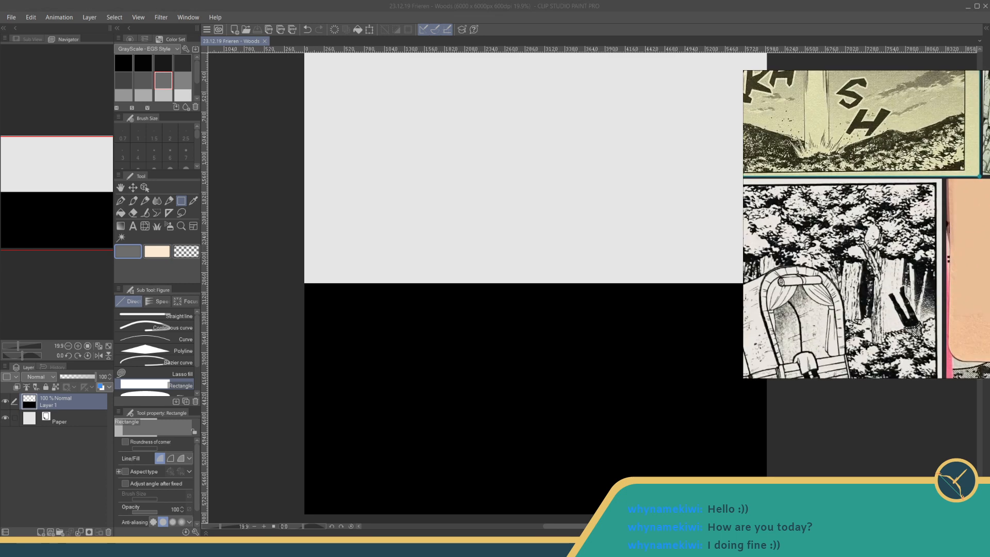
{"action": "left_click_drag", "start_coordinate": [862, 154], "coordinate": [909, 229]}
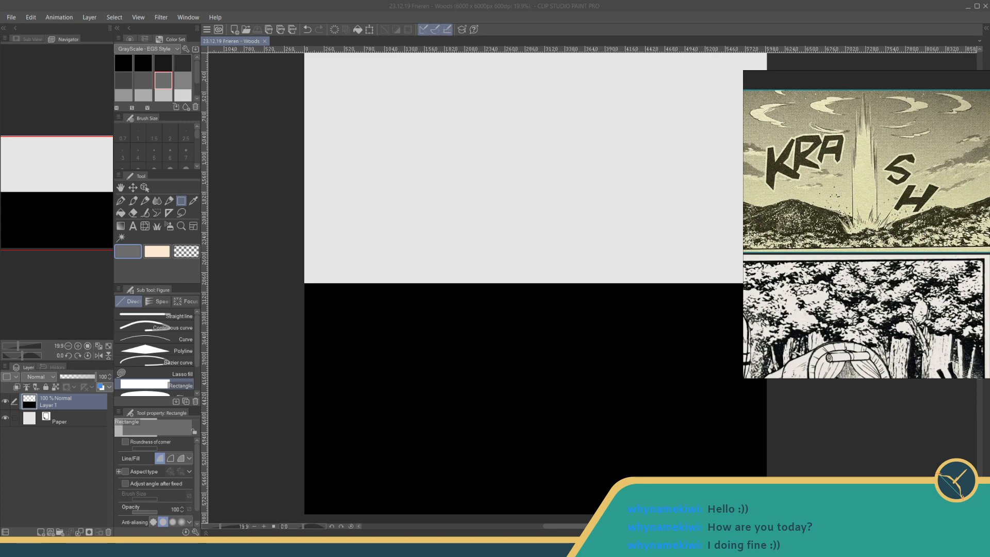
{"action": "scroll", "coordinate": [936, 270], "scroll_direction": "down", "scroll_amount": 2}
{"action": "left_click_drag", "start_coordinate": [935, 270], "coordinate": [917, 184]}
{"action": "left_click_drag", "start_coordinate": [974, 258], "coordinate": [865, 240]}
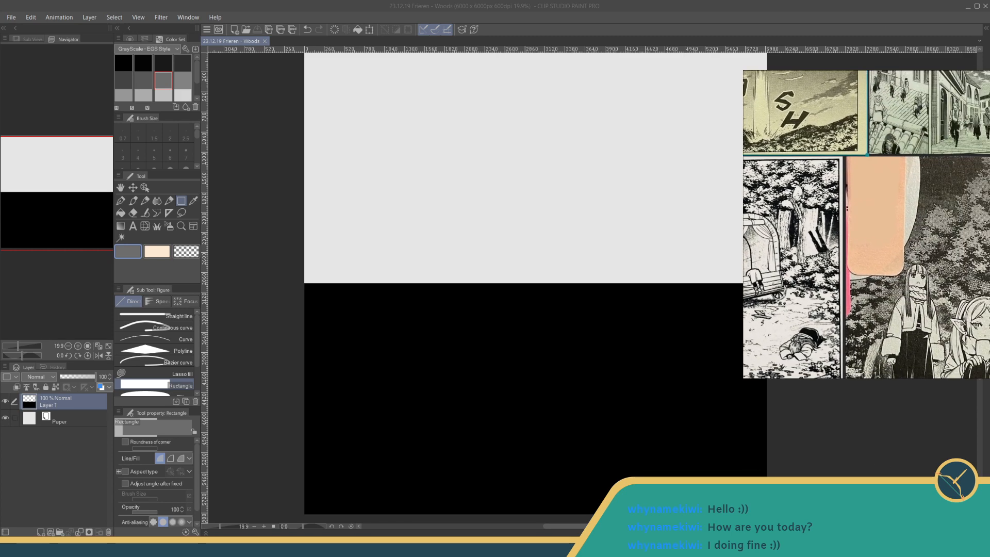
{"action": "scroll", "coordinate": [949, 248], "scroll_direction": "up", "scroll_amount": 2}
{"action": "scroll", "coordinate": [949, 247], "scroll_direction": "up", "scroll_amount": 1}
{"action": "left_click_drag", "start_coordinate": [949, 247], "coordinate": [952, 227]}
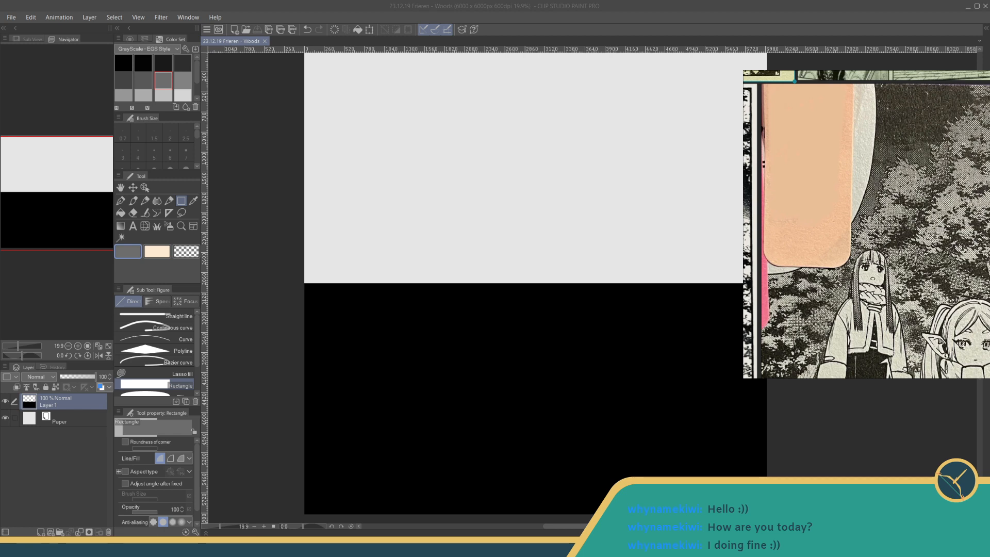
- Choose a darker grey swatch as the drawing colour and activate the Leaves decoration brush
{"action": "left_click_drag", "start_coordinate": [537, 310], "coordinate": [499, 210]}
{"action": "left_click", "coordinate": [143, 80]}
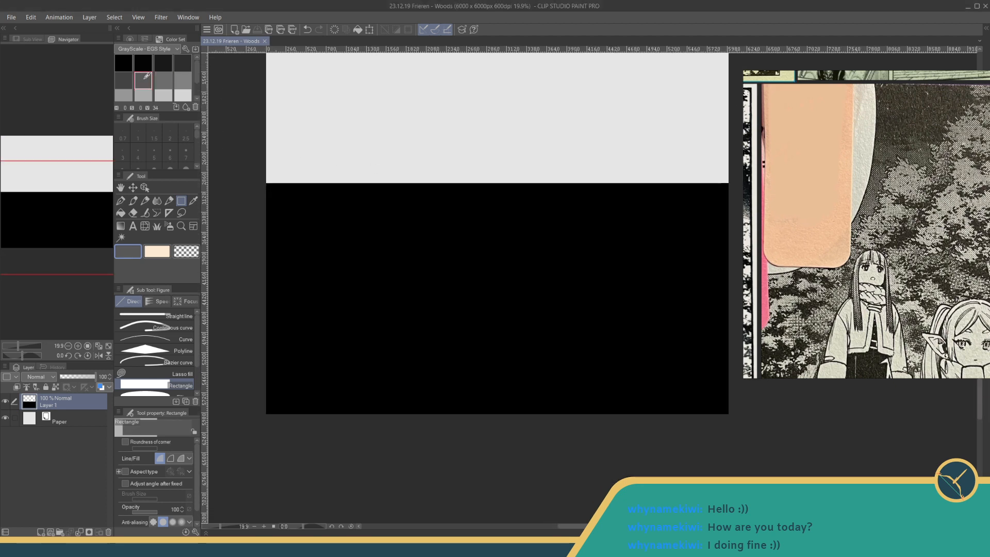
{"action": "left_click", "coordinate": [156, 227]}
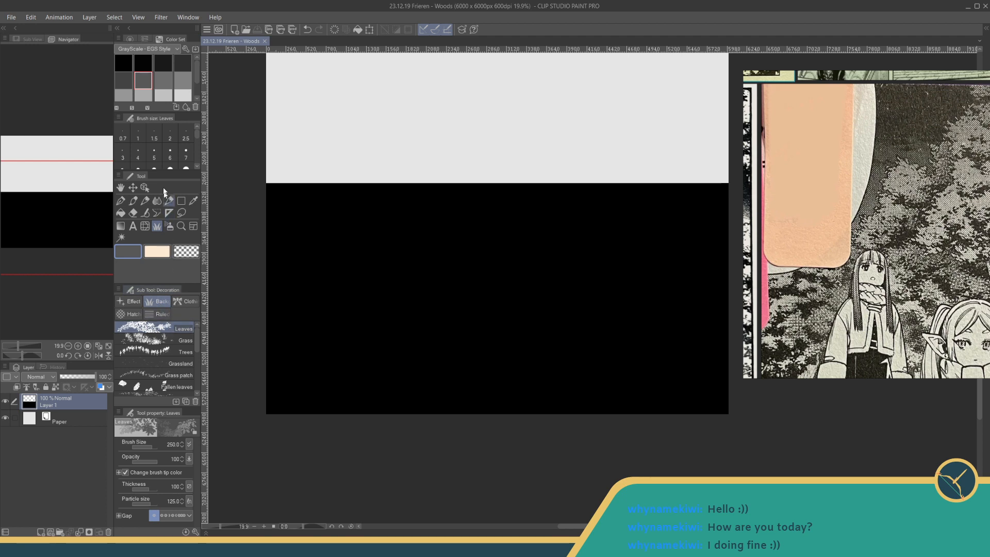
- Try the Leaves brush at size 400 with a test stroke on the black area and undo it
{"action": "left_click_drag", "start_coordinate": [198, 134], "coordinate": [199, 146]}
{"action": "scroll", "coordinate": [145, 147], "scroll_direction": "down", "scroll_amount": 4}
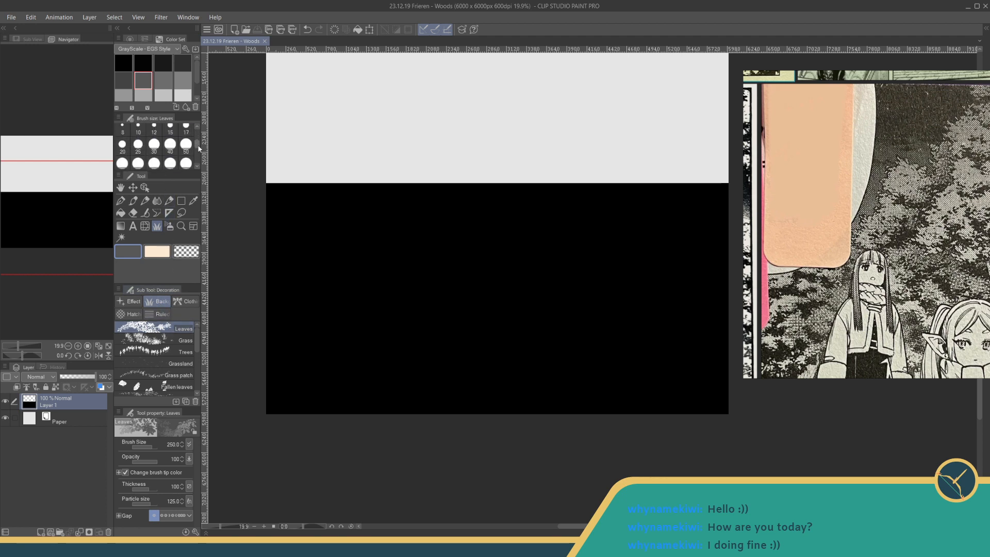
{"action": "left_click", "coordinate": [122, 142]}
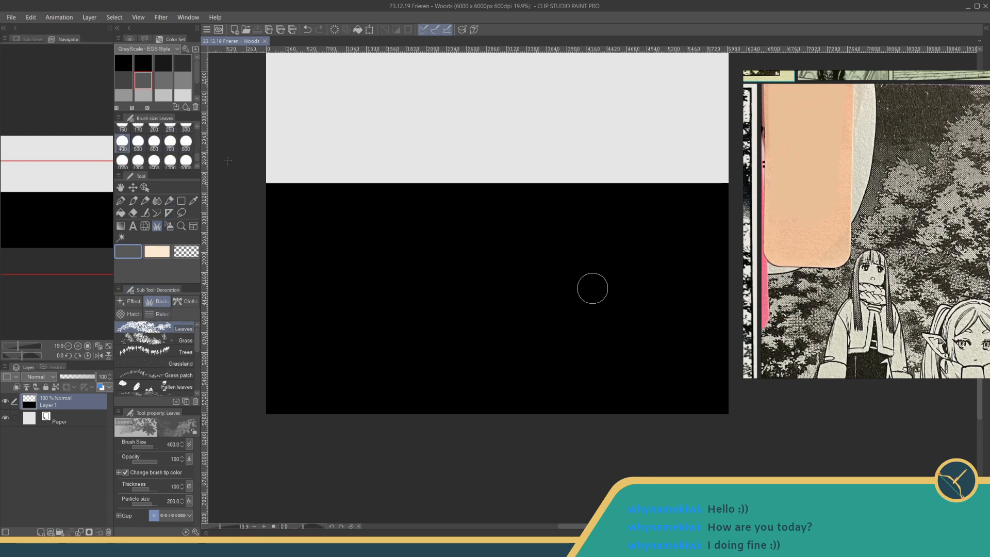
{"action": "mouse_move", "coordinate": [449, 304]}
{"action": "left_mouse_down"}
{"action": "mouse_move", "coordinate": [522, 287]}
{"action": "mouse_move", "coordinate": [638, 290]}
{"action": "mouse_move", "coordinate": [471, 315]}
{"action": "mouse_move", "coordinate": [584, 294]}
{"action": "left_mouse_up"}
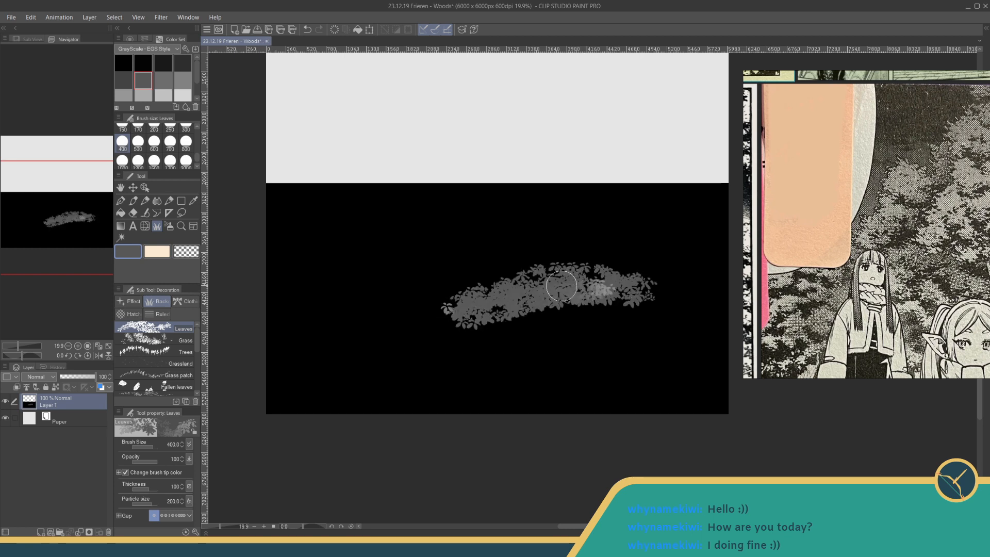
{"action": "key", "text": "ctrl+z"}
- Test the Leaves brush at size 300 with two different gap settings on the black area, undoing the strokes
{"action": "left_click", "coordinate": [186, 126]}
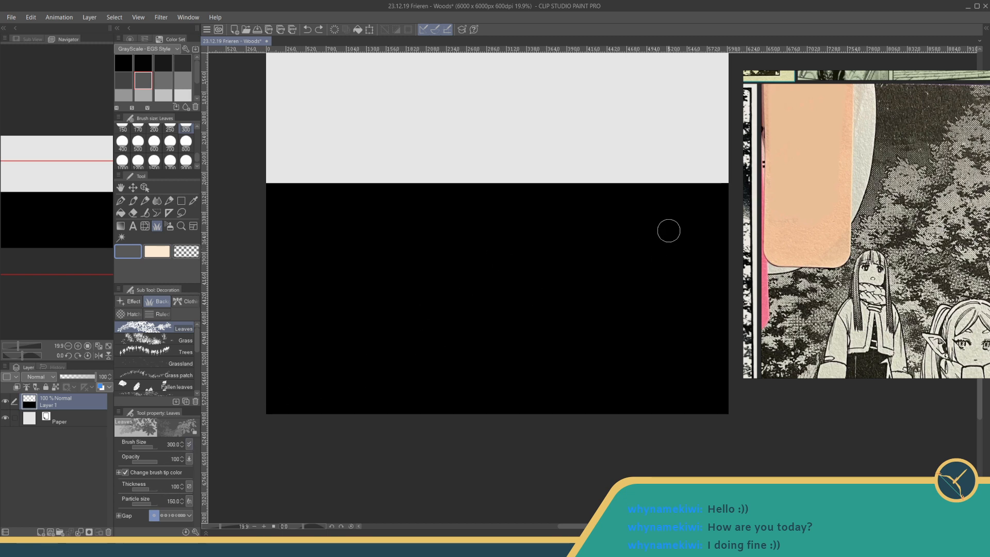
{"action": "mouse_move", "coordinate": [624, 263]}
{"action": "left_mouse_down"}
{"action": "mouse_move", "coordinate": [652, 259]}
{"action": "mouse_move", "coordinate": [628, 268]}
{"action": "mouse_move", "coordinate": [697, 281]}
{"action": "left_mouse_up"}
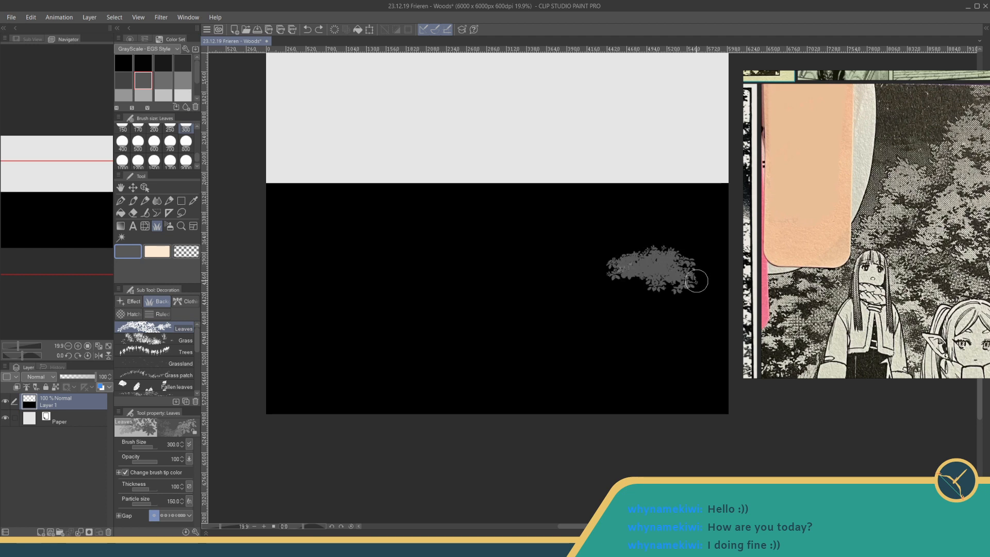
{"action": "key", "text": "ctrl+z"}
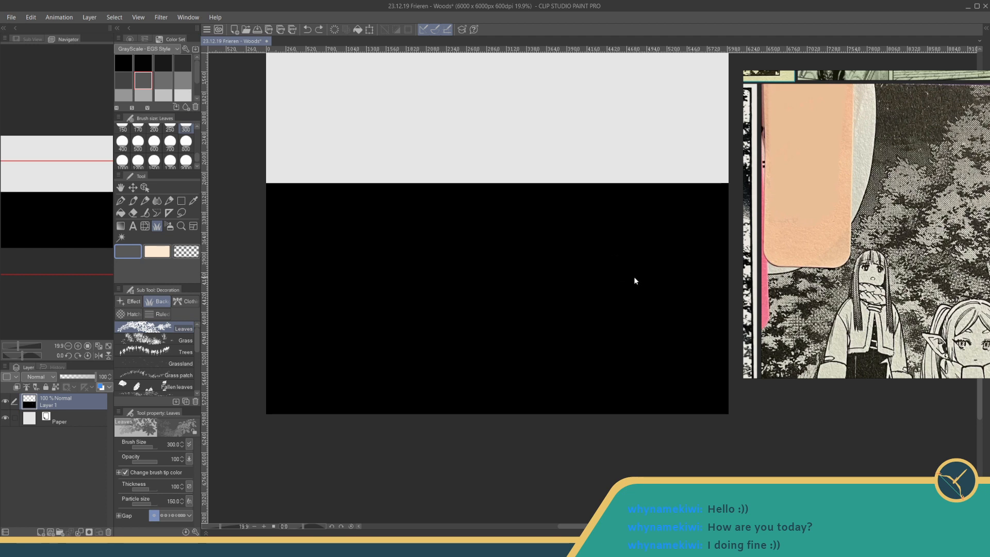
{"action": "left_click_drag", "start_coordinate": [164, 515], "coordinate": [172, 515]}
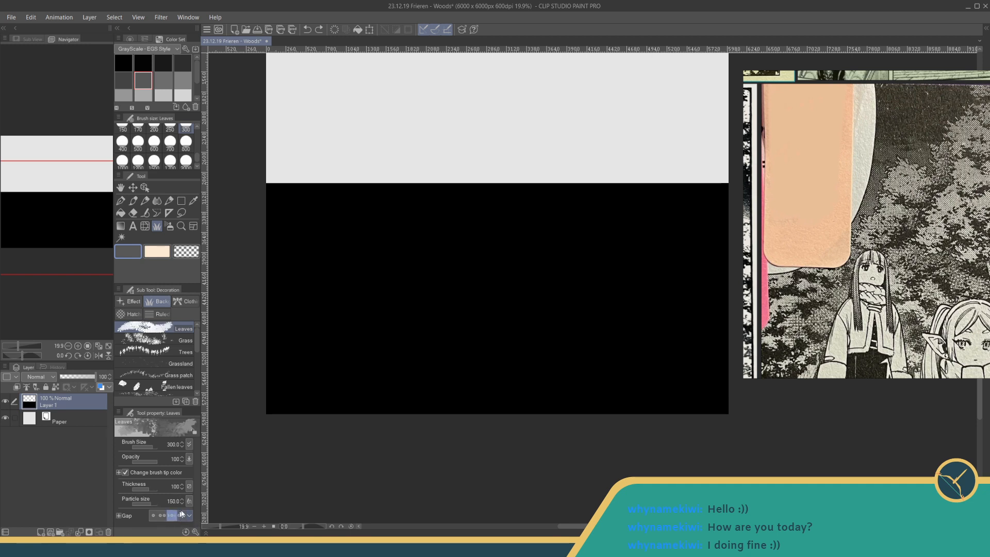
{"action": "mouse_move", "coordinate": [614, 282]}
{"action": "left_mouse_down"}
{"action": "mouse_move", "coordinate": [655, 285]}
{"action": "mouse_move", "coordinate": [617, 301]}
{"action": "mouse_move", "coordinate": [672, 312]}
{"action": "mouse_move", "coordinate": [609, 323]}
{"action": "mouse_move", "coordinate": [659, 324]}
{"action": "mouse_move", "coordinate": [696, 311]}
{"action": "mouse_move", "coordinate": [639, 285]}
{"action": "mouse_move", "coordinate": [642, 248]}
{"action": "mouse_move", "coordinate": [582, 254]}
{"action": "mouse_move", "coordinate": [600, 276]}
{"action": "mouse_move", "coordinate": [585, 291]}
{"action": "mouse_move", "coordinate": [603, 310]}
{"action": "mouse_move", "coordinate": [623, 322]}
{"action": "mouse_move", "coordinate": [666, 315]}
{"action": "mouse_move", "coordinate": [622, 313]}
{"action": "left_mouse_up"}
{"action": "key", "text": "ctrl+z"}
{"action": "key", "text": "ctrl+z"}
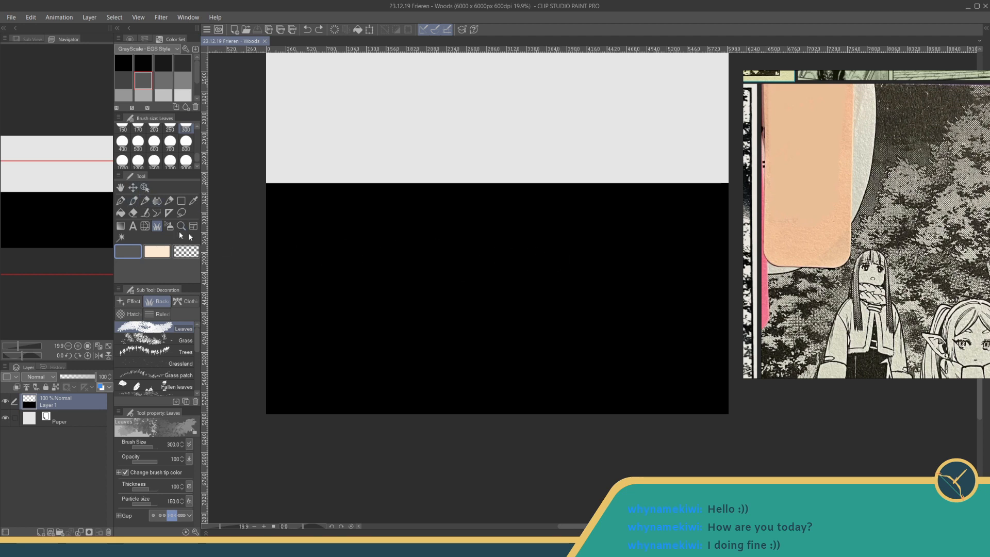
- Try the Fun fineliner 1 pen with short hand-drawn leaf marks on the black area and undo them
{"action": "left_click", "coordinate": [123, 201]}
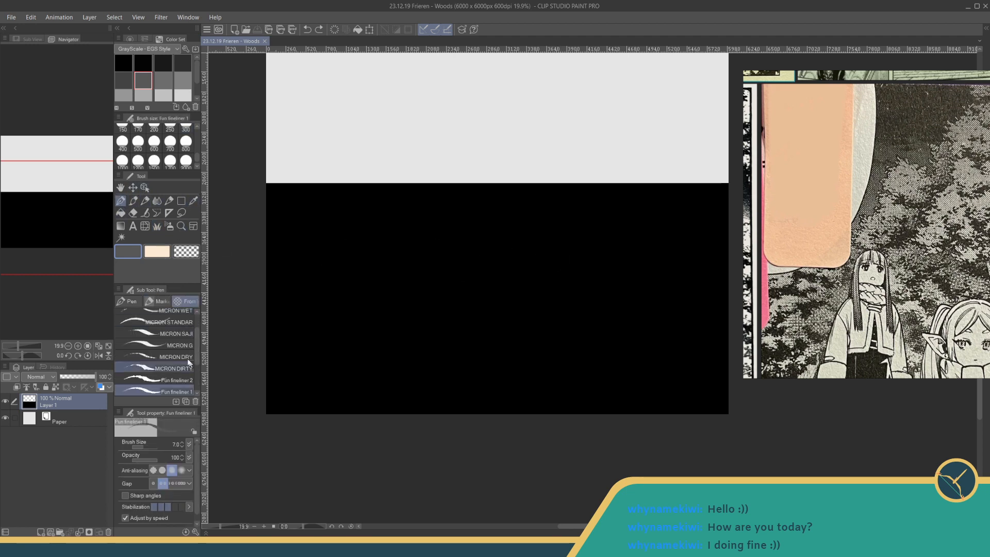
{"action": "left_click_drag", "start_coordinate": [221, 527], "coordinate": [225, 527]}
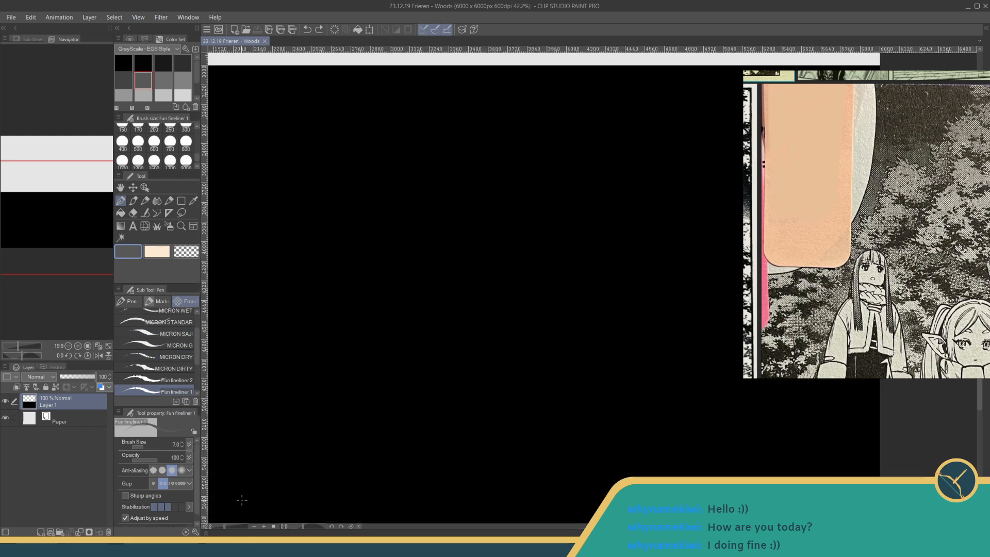
{"action": "left_click_drag", "start_coordinate": [590, 272], "coordinate": [572, 250]}
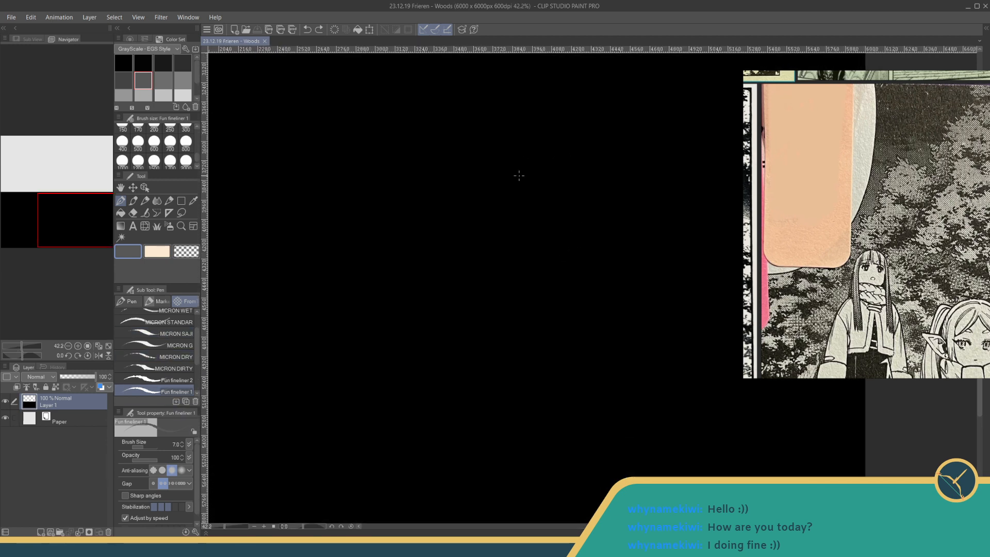
{"action": "left_click_drag", "start_coordinate": [484, 208], "coordinate": [500, 199]}
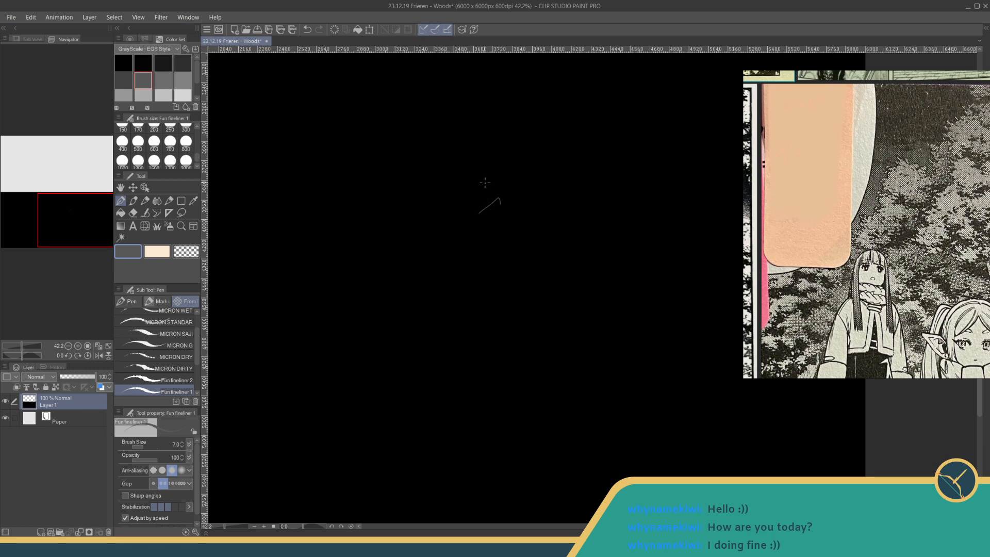
{"action": "key", "text": "ctrl+z"}
{"action": "left_click_drag", "start_coordinate": [460, 193], "coordinate": [465, 194]}
{"action": "left_click_drag", "start_coordinate": [450, 207], "coordinate": [453, 202]}
{"action": "key", "text": "ctrl+z"}
{"action": "key", "text": "ctrl+z"}
- Test the Leaves brush with two long curved strokes and two single stamps, undo them all, and save the file
{"action": "left_click", "coordinate": [157, 229]}
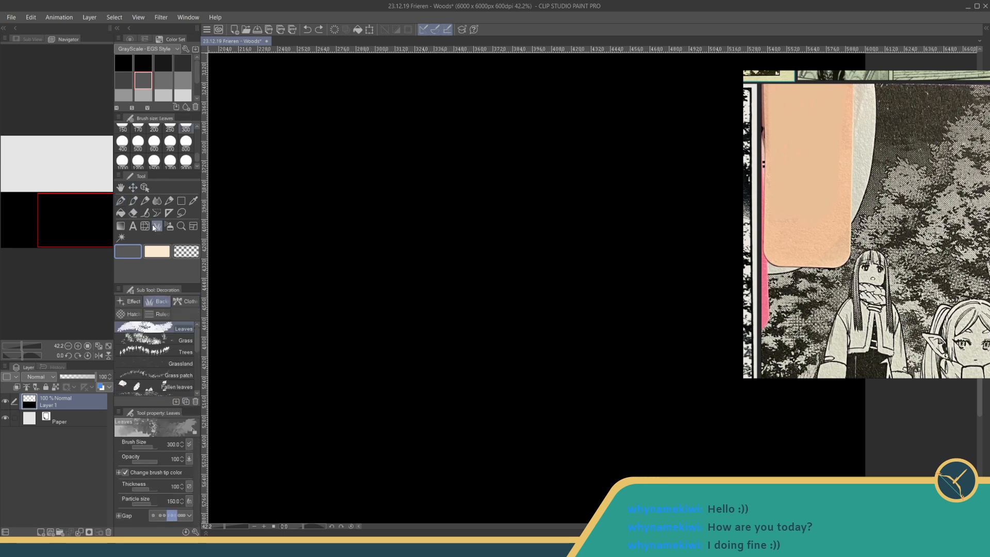
{"action": "mouse_move", "coordinate": [513, 274]}
{"action": "left_mouse_down"}
{"action": "mouse_move", "coordinate": [572, 281]}
{"action": "mouse_move", "coordinate": [665, 385]}
{"action": "left_mouse_up"}
{"action": "mouse_move", "coordinate": [258, 288]}
{"action": "left_mouse_down"}
{"action": "mouse_move", "coordinate": [356, 222]}
{"action": "mouse_move", "coordinate": [570, 180]}
{"action": "left_mouse_up"}
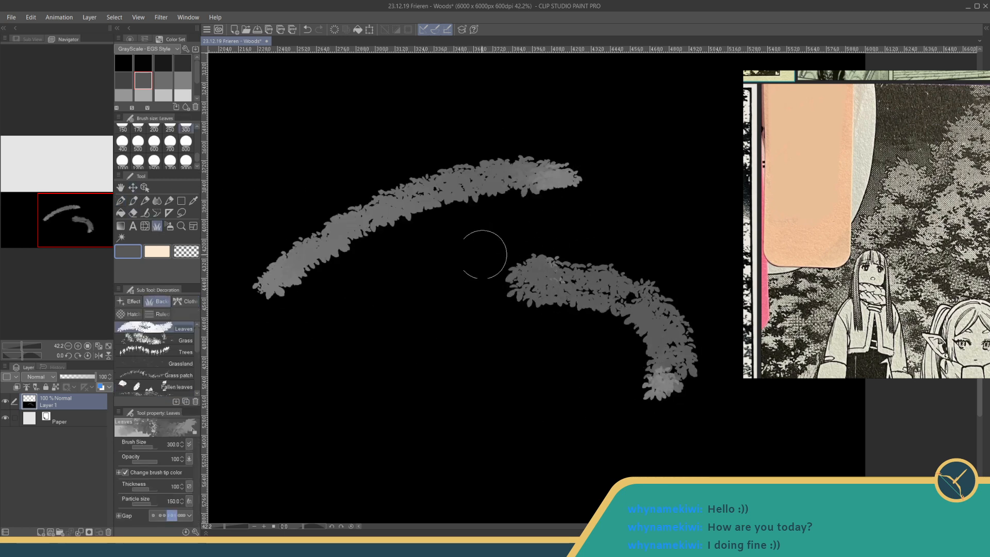
{"action": "left_click", "coordinate": [391, 292]}
{"action": "left_click", "coordinate": [447, 324]}
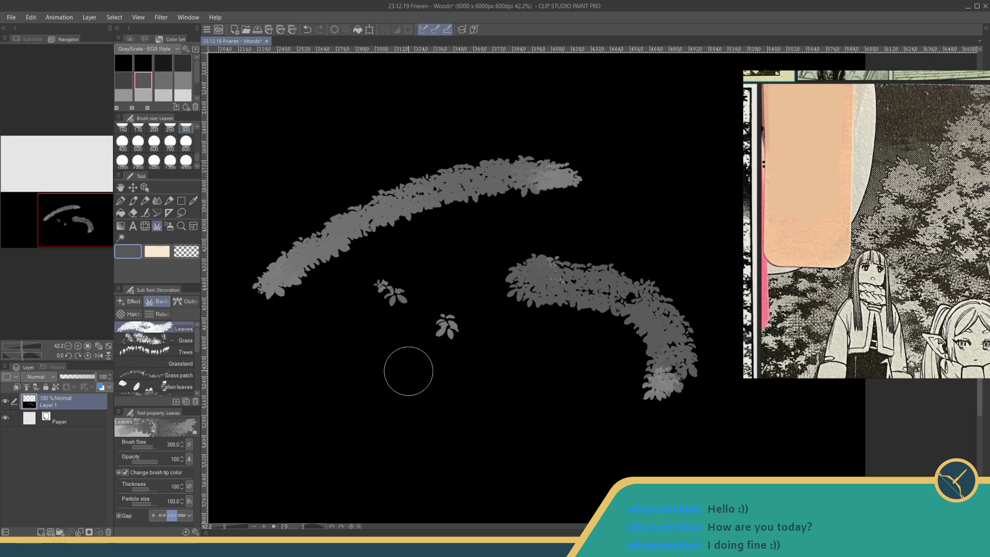
{"action": "key", "text": "ctrl+z"}
{"action": "key", "text": "ctrl+z"}
{"action": "key", "text": "ctrl+z"}
{"action": "key", "text": "ctrl+z"}
{"action": "key", "text": "ctrl+s"}
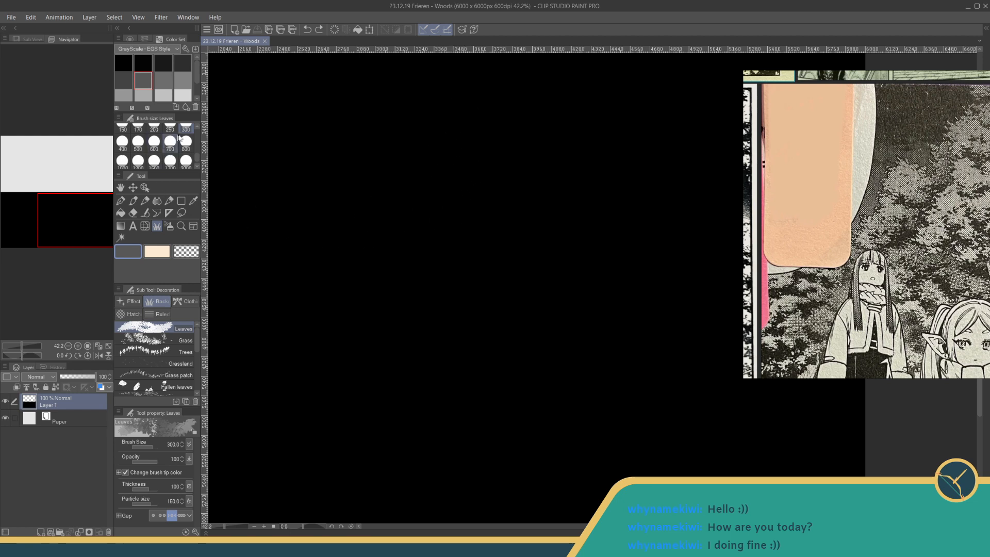
- Set the Leaves brush to size 200 with a wider gap, undoing the test stroke made with each setting
{"action": "left_click", "coordinate": [155, 128]}
{"action": "left_click_drag", "start_coordinate": [322, 364], "coordinate": [508, 199]}
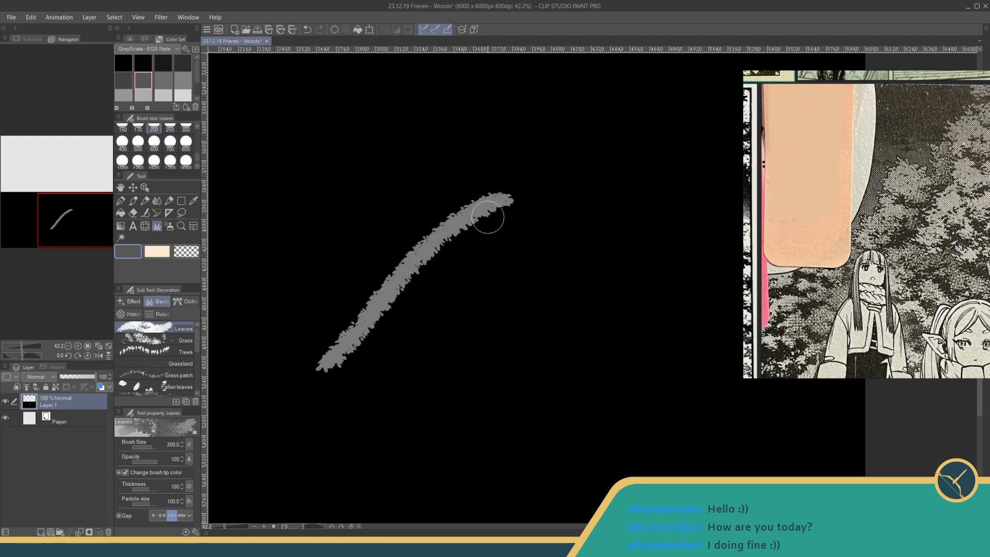
{"action": "key", "text": "ctrl+z"}
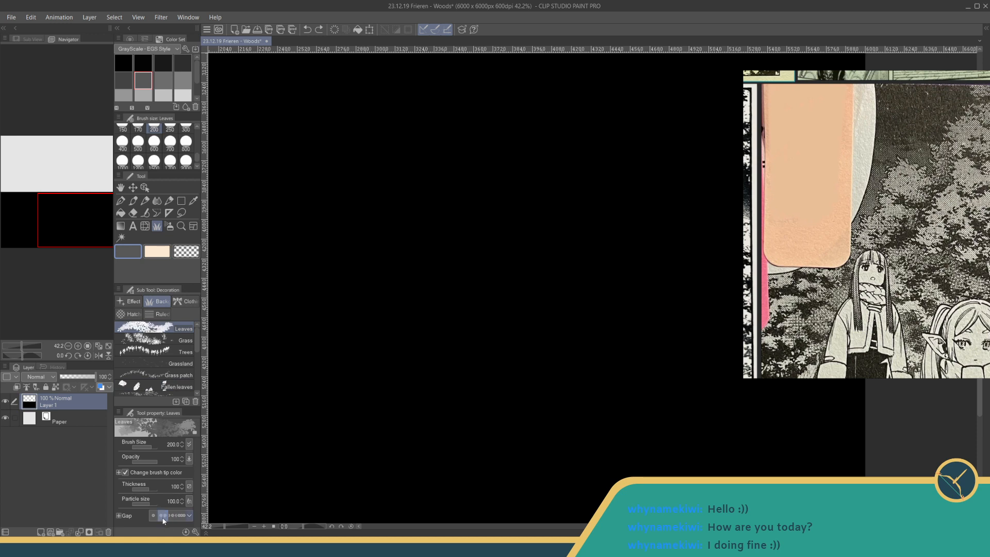
{"action": "mouse_move", "coordinate": [513, 189]}
{"action": "left_mouse_down"}
{"action": "mouse_move", "coordinate": [559, 230]}
{"action": "mouse_move", "coordinate": [575, 253]}
{"action": "left_mouse_up"}
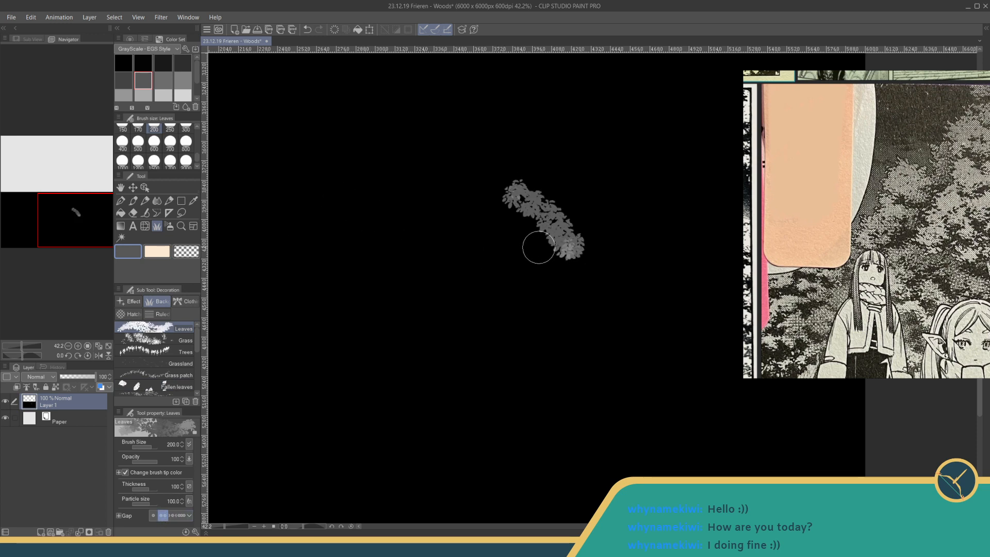
{"action": "key", "text": "ctrl+z"}
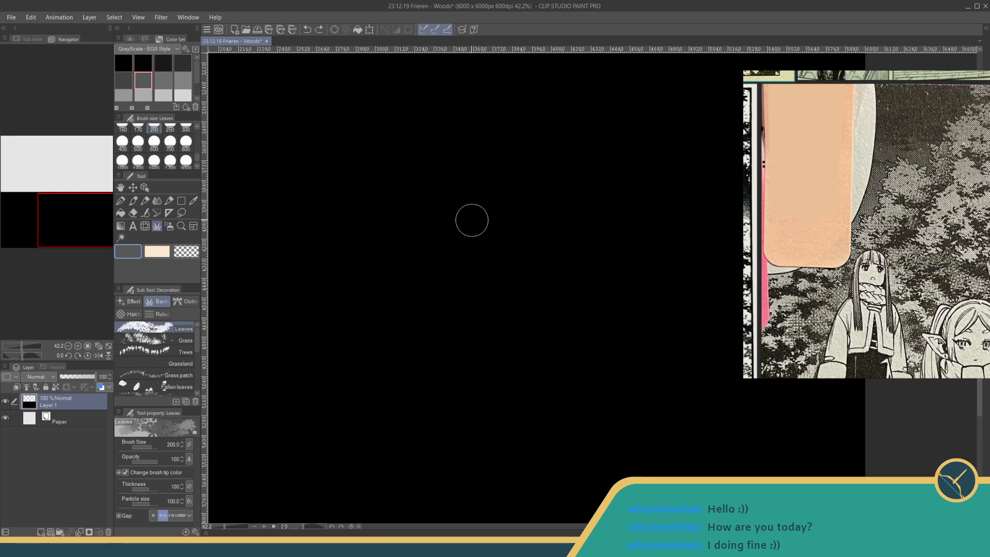
- Try building up a dense clump of foliage with overlapping Leaves strokes and undo them
{"action": "mouse_move", "coordinate": [397, 297]}
{"action": "left_mouse_down"}
{"action": "mouse_move", "coordinate": [381, 278]}
{"action": "mouse_move", "coordinate": [406, 287]}
{"action": "mouse_move", "coordinate": [419, 263]}
{"action": "mouse_move", "coordinate": [410, 249]}
{"action": "mouse_move", "coordinate": [417, 256]}
{"action": "mouse_move", "coordinate": [438, 245]}
{"action": "mouse_move", "coordinate": [448, 180]}
{"action": "mouse_move", "coordinate": [489, 200]}
{"action": "mouse_move", "coordinate": [454, 229]}
{"action": "mouse_move", "coordinate": [466, 204]}
{"action": "mouse_move", "coordinate": [457, 209]}
{"action": "mouse_move", "coordinate": [434, 259]}
{"action": "mouse_move", "coordinate": [422, 253]}
{"action": "mouse_move", "coordinate": [410, 299]}
{"action": "mouse_move", "coordinate": [479, 211]}
{"action": "mouse_move", "coordinate": [504, 211]}
{"action": "mouse_move", "coordinate": [412, 296]}
{"action": "mouse_move", "coordinate": [457, 260]}
{"action": "mouse_move", "coordinate": [421, 296]}
{"action": "mouse_move", "coordinate": [451, 277]}
{"action": "mouse_move", "coordinate": [435, 286]}
{"action": "mouse_move", "coordinate": [448, 247]}
{"action": "left_mouse_up"}
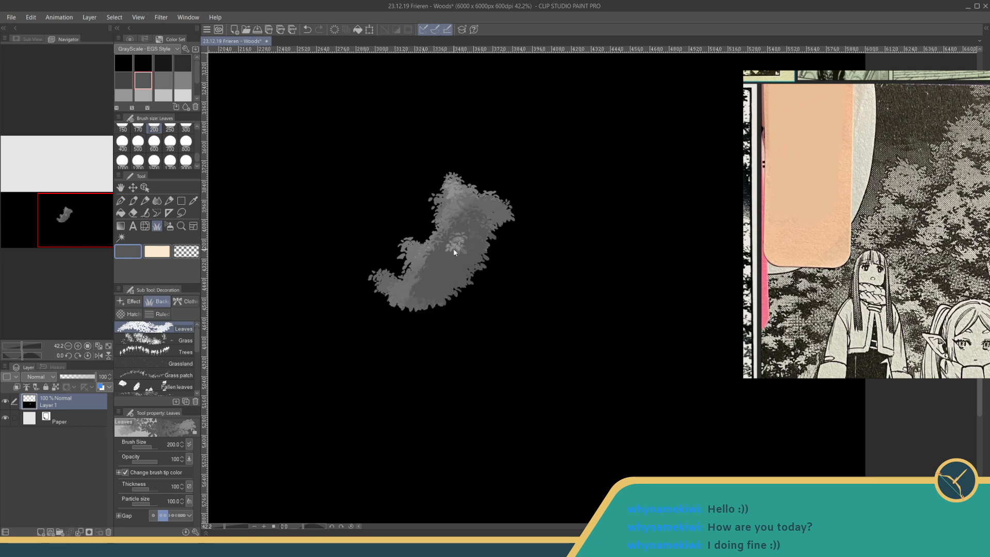
{"action": "key", "text": "ctrl+z"}
{"action": "key", "text": "ctrl+z"}
{"action": "key", "text": "ctrl+z"}
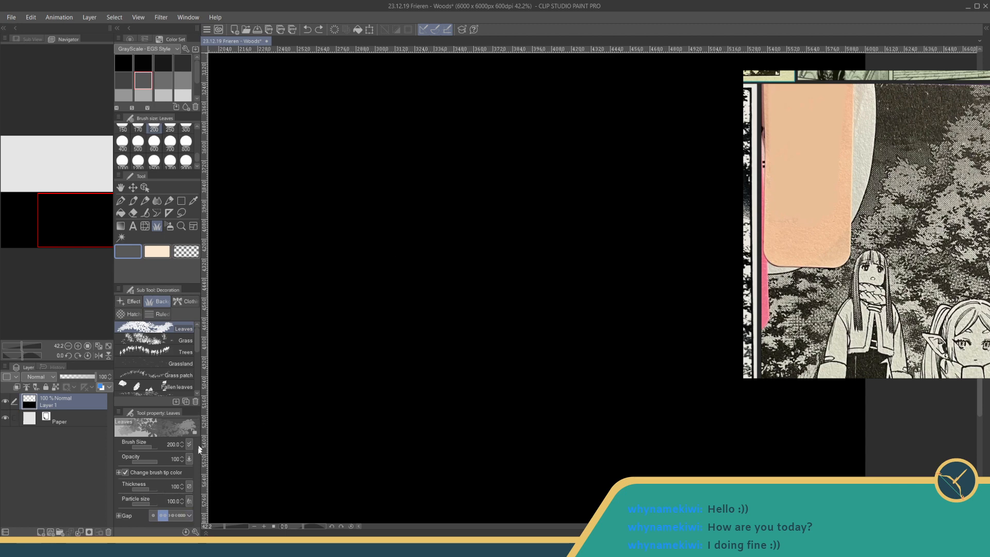
- Disable pen pressure control of opacity for the Leaves brush in its detailed ink settings
{"action": "left_click", "coordinate": [192, 531]}
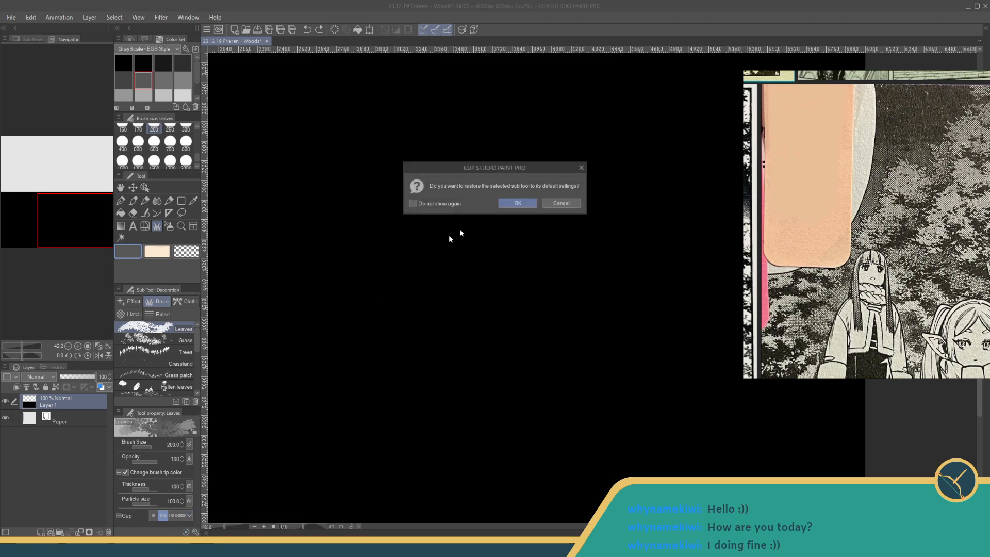
{"action": "left_click", "coordinate": [560, 203]}
{"action": "left_click", "coordinate": [196, 532]}
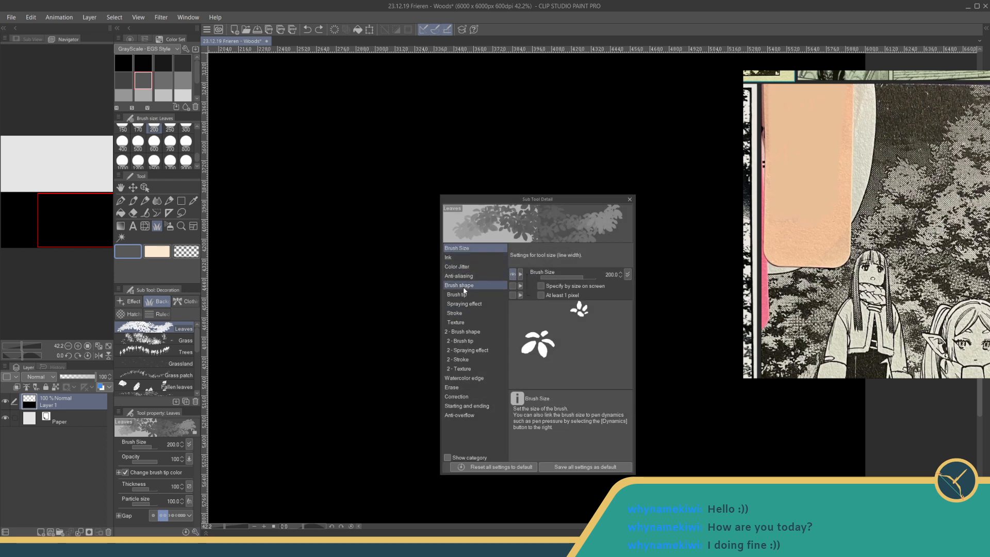
{"action": "left_click", "coordinate": [469, 258]}
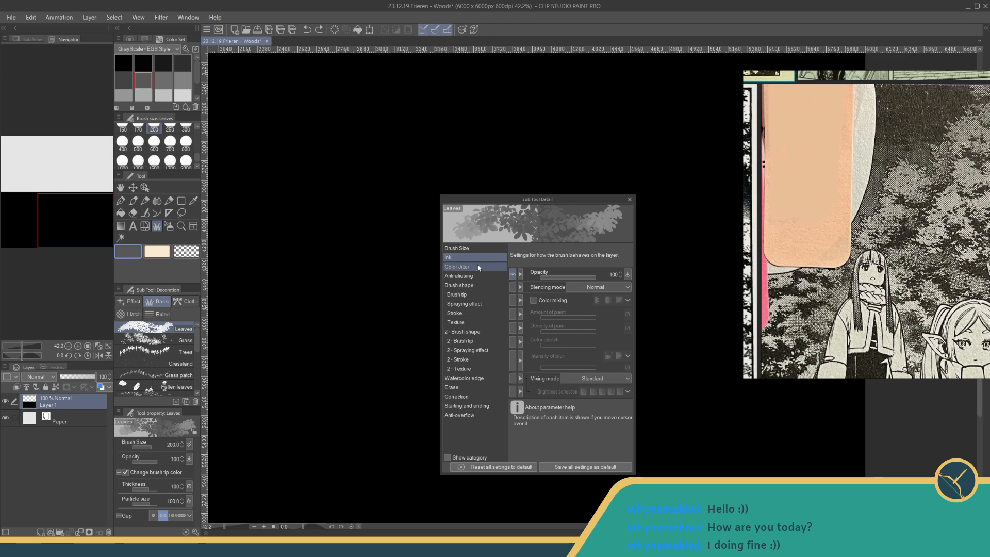
{"action": "left_click", "coordinate": [627, 275]}
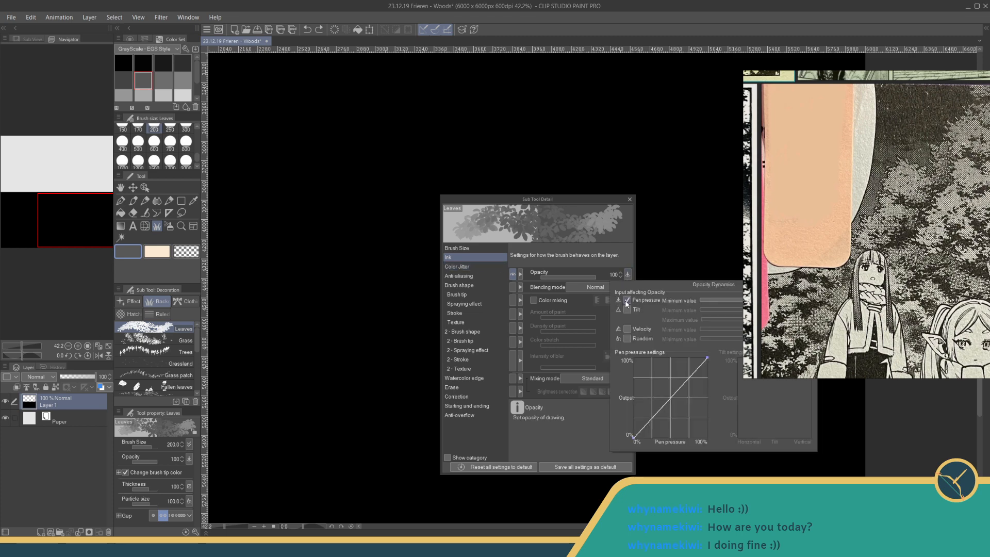
{"action": "left_click", "coordinate": [627, 301]}
{"action": "left_click", "coordinate": [630, 201]}
{"action": "left_click", "coordinate": [630, 200]}
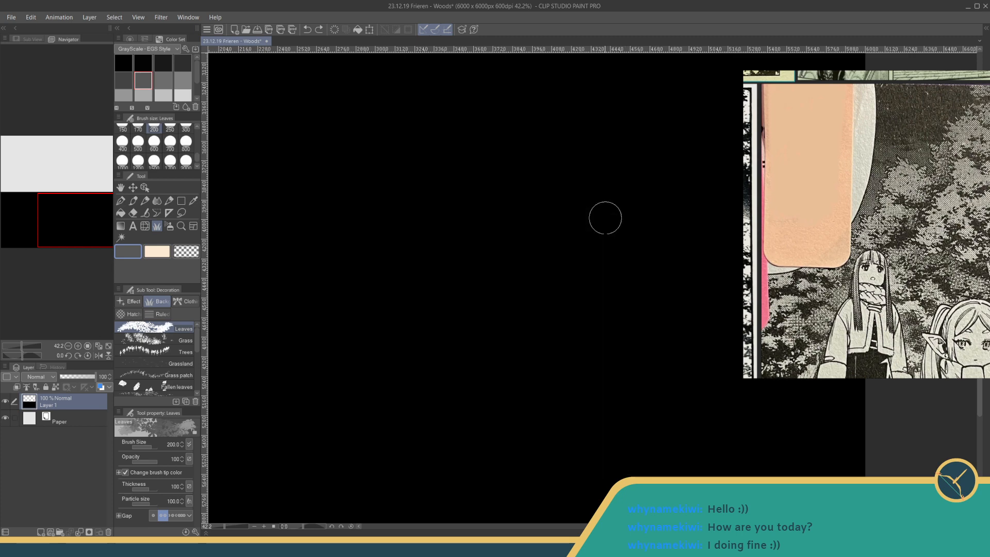
- Test the Leaves brush with overlapping clumps and long curved strokes across the black area, and undo them all
{"action": "mouse_move", "coordinate": [428, 281]}
{"action": "left_mouse_down"}
{"action": "mouse_move", "coordinate": [479, 266]}
{"action": "mouse_move", "coordinate": [539, 306]}
{"action": "mouse_move", "coordinate": [592, 287]}
{"action": "mouse_move", "coordinate": [663, 221]}
{"action": "mouse_move", "coordinate": [378, 201]}
{"action": "mouse_move", "coordinate": [393, 146]}
{"action": "mouse_move", "coordinate": [340, 165]}
{"action": "mouse_move", "coordinate": [330, 240]}
{"action": "left_mouse_up"}
{"action": "mouse_move", "coordinate": [402, 259]}
{"action": "left_mouse_down"}
{"action": "mouse_move", "coordinate": [356, 325]}
{"action": "mouse_move", "coordinate": [416, 300]}
{"action": "mouse_move", "coordinate": [435, 346]}
{"action": "left_mouse_up"}
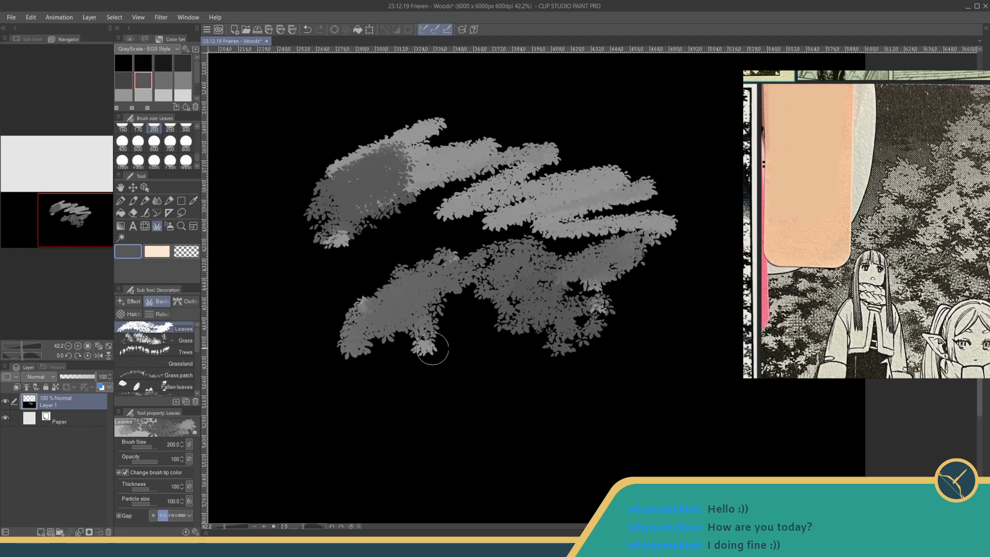
{"action": "key", "text": "ctrl+z"}
{"action": "key", "text": "ctrl+z"}
{"action": "key", "text": "ctrl+z"}
{"action": "key", "text": "ctrl+z"}
{"action": "key", "text": "ctrl+z"}
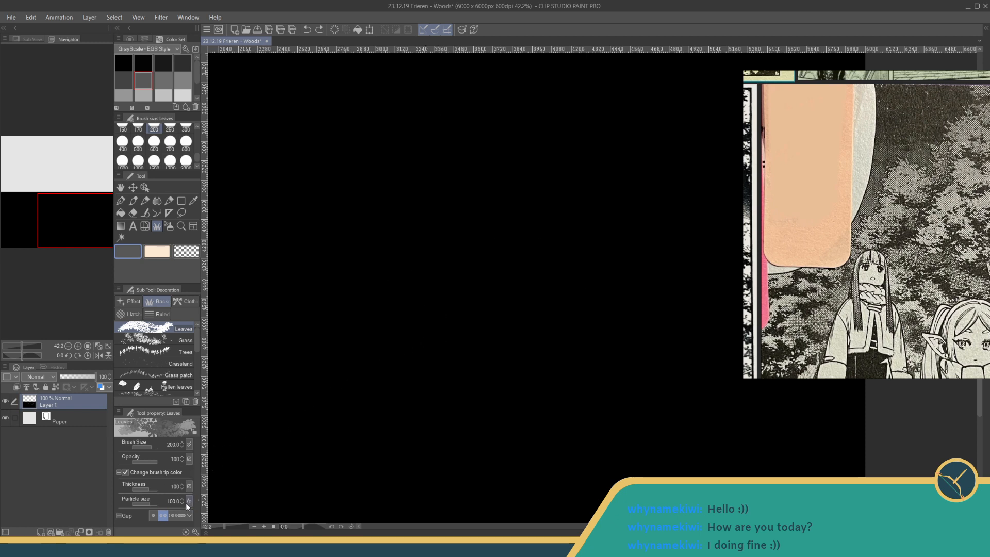
{"action": "mouse_move", "coordinate": [505, 273]}
{"action": "left_mouse_down"}
{"action": "mouse_move", "coordinate": [544, 257]}
{"action": "mouse_move", "coordinate": [251, 408]}
{"action": "left_mouse_up"}
{"action": "mouse_move", "coordinate": [459, 328]}
{"action": "left_mouse_down"}
{"action": "mouse_move", "coordinate": [639, 298]}
{"action": "mouse_move", "coordinate": [542, 341]}
{"action": "left_mouse_up"}
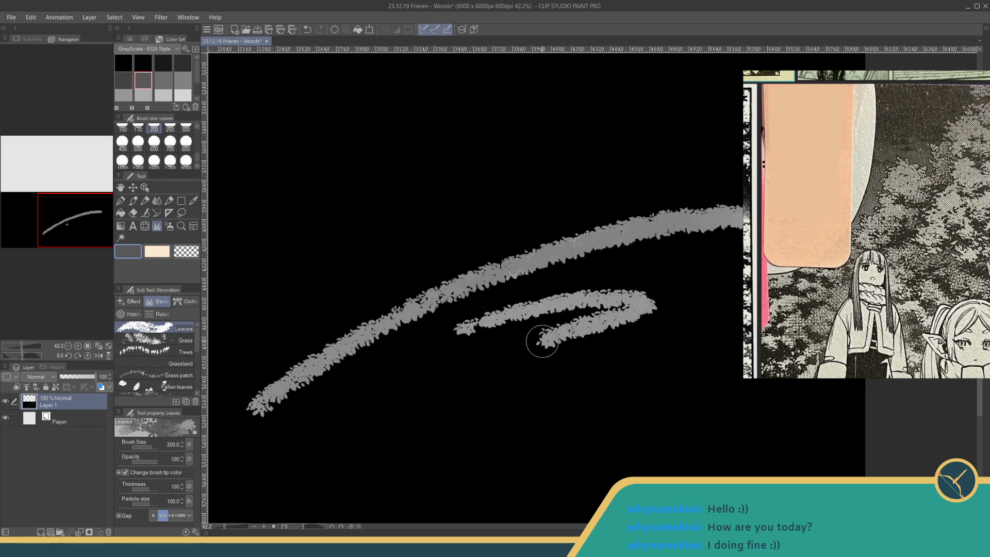
{"action": "key", "text": "ctrl+z"}
{"action": "key", "text": "ctrl+z"}
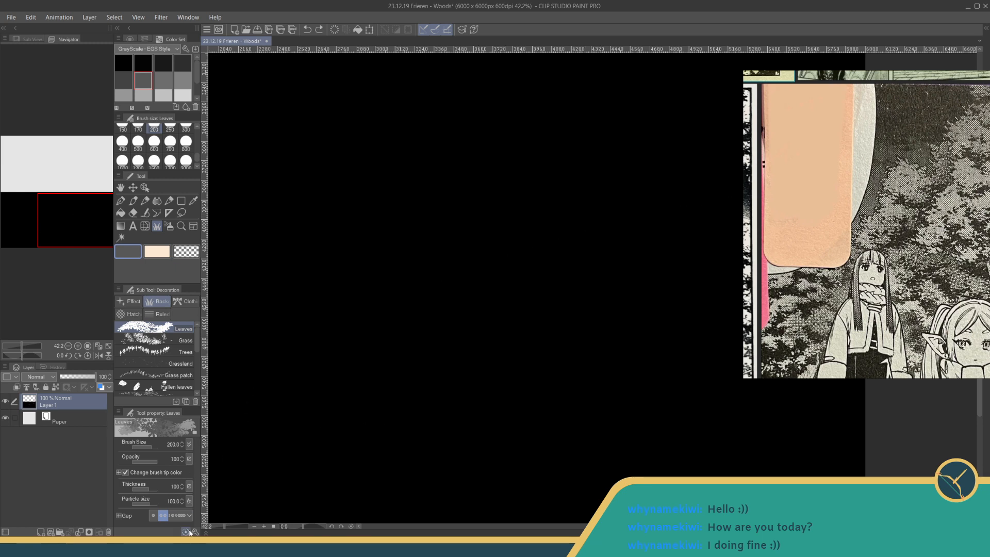
- Turn off Change brush tip color in the Leaves brush's Color Jitter settings, test it with one stroke and undo that stroke
{"action": "left_click", "coordinate": [195, 531]}
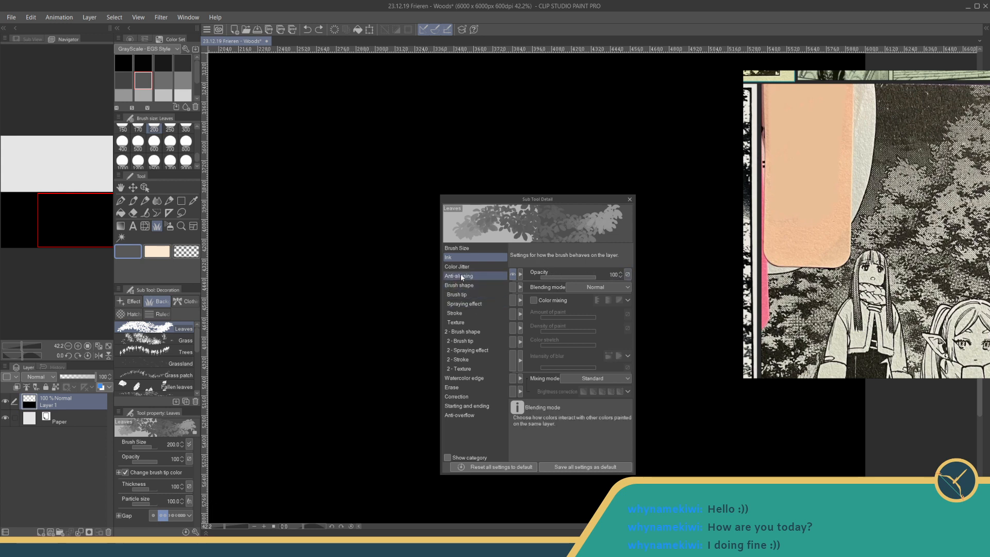
{"action": "left_click", "coordinate": [463, 321]}
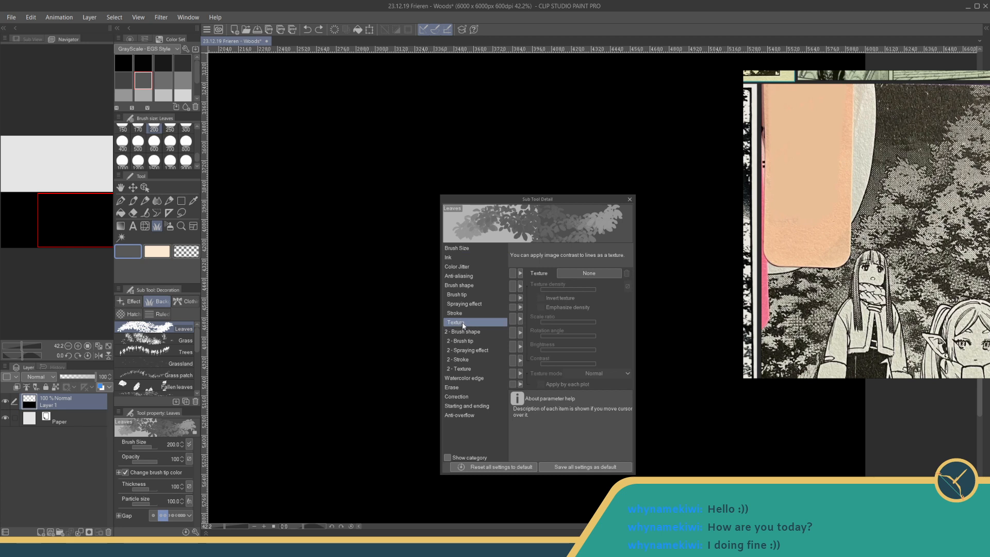
{"action": "left_click", "coordinate": [465, 248]}
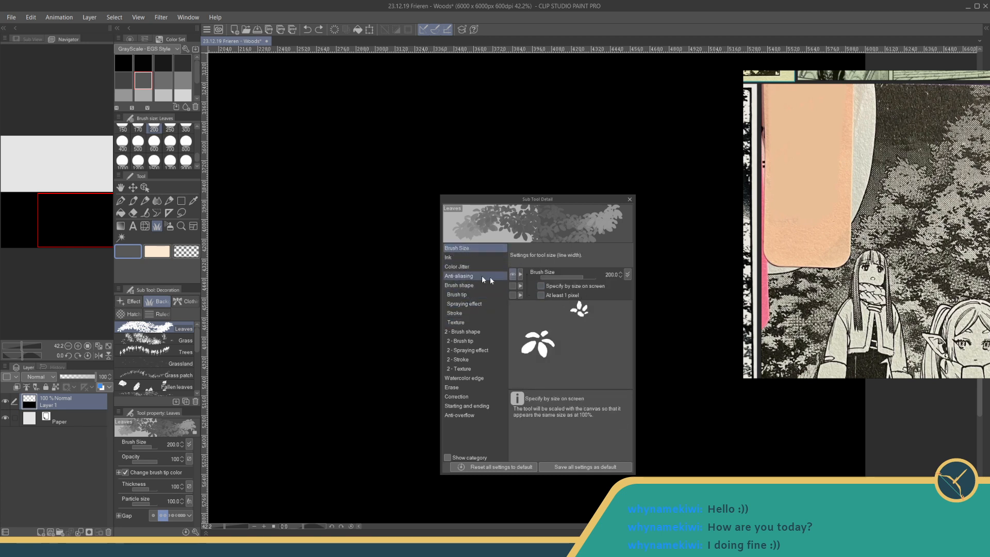
{"action": "left_click", "coordinate": [462, 258]}
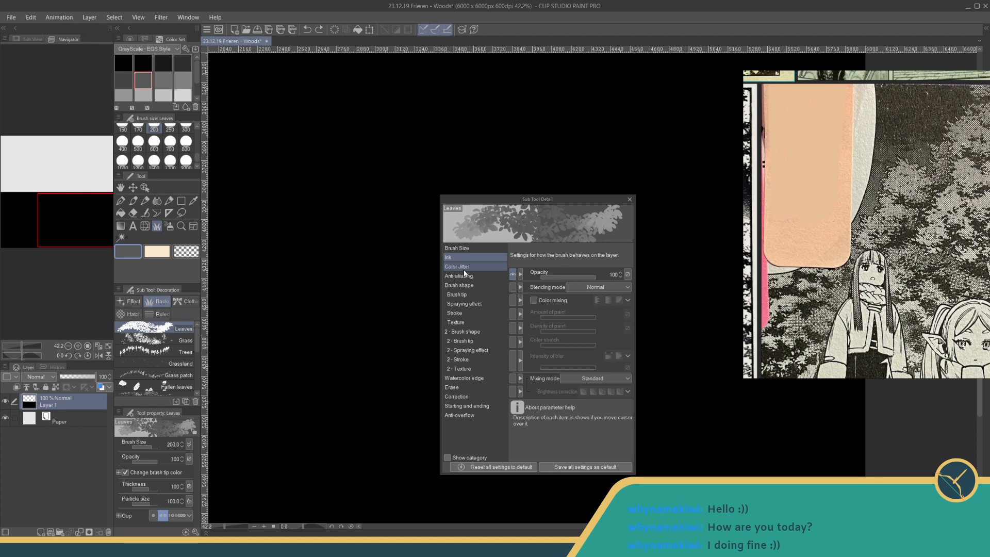
{"action": "left_click", "coordinate": [580, 287]}
{"action": "left_click", "coordinate": [579, 287]}
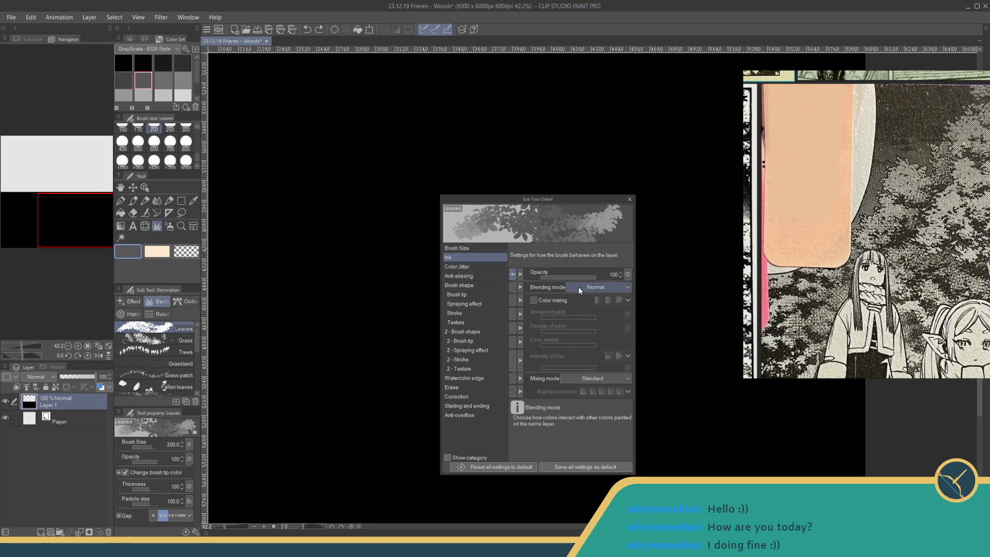
{"action": "left_click", "coordinate": [467, 267]}
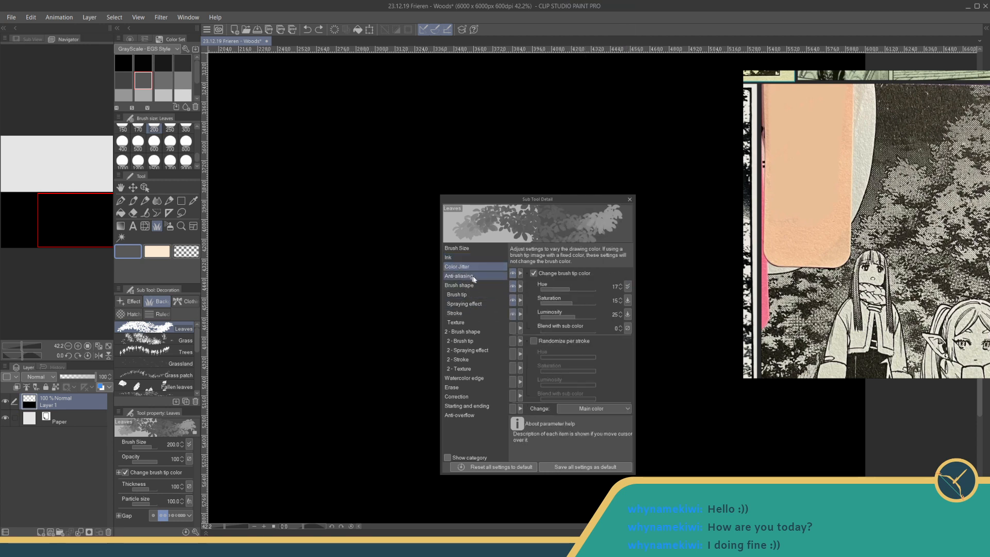
{"action": "left_click", "coordinate": [534, 273]}
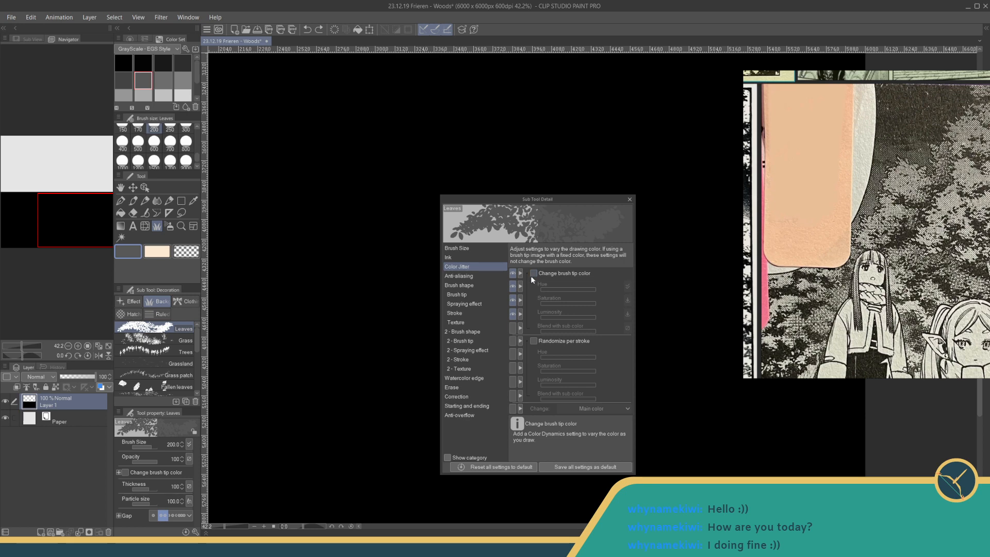
{"action": "left_click", "coordinate": [632, 198]}
{"action": "mouse_move", "coordinate": [381, 271]}
{"action": "left_mouse_down"}
{"action": "mouse_move", "coordinate": [416, 252]}
{"action": "mouse_move", "coordinate": [436, 283]}
{"action": "mouse_move", "coordinate": [503, 267]}
{"action": "left_mouse_up"}
{"action": "key", "text": "ctrl+z"}
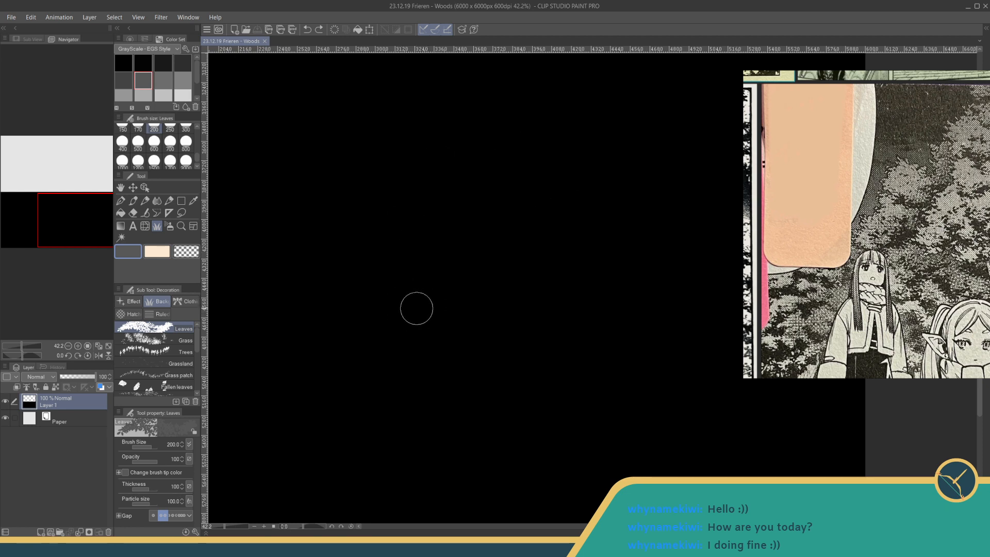
- Paint a solid dark grey foliage clump in the middle of the black area with overlapping Leaves strokes at size 200
{"action": "mouse_move", "coordinate": [415, 307]}
{"action": "left_mouse_down"}
{"action": "mouse_move", "coordinate": [445, 289]}
{"action": "mouse_move", "coordinate": [431, 276]}
{"action": "mouse_move", "coordinate": [449, 279]}
{"action": "mouse_move", "coordinate": [462, 268]}
{"action": "mouse_move", "coordinate": [457, 252]}
{"action": "mouse_move", "coordinate": [473, 255]}
{"action": "mouse_move", "coordinate": [497, 232]}
{"action": "mouse_move", "coordinate": [506, 196]}
{"action": "mouse_move", "coordinate": [557, 225]}
{"action": "mouse_move", "coordinate": [540, 235]}
{"action": "mouse_move", "coordinate": [544, 247]}
{"action": "mouse_move", "coordinate": [498, 214]}
{"action": "mouse_move", "coordinate": [521, 236]}
{"action": "mouse_move", "coordinate": [415, 318]}
{"action": "mouse_move", "coordinate": [483, 284]}
{"action": "mouse_move", "coordinate": [530, 246]}
{"action": "mouse_move", "coordinate": [425, 300]}
{"action": "mouse_move", "coordinate": [450, 285]}
{"action": "mouse_move", "coordinate": [432, 292]}
{"action": "mouse_move", "coordinate": [444, 307]}
{"action": "mouse_move", "coordinate": [548, 206]}
{"action": "mouse_move", "coordinate": [540, 227]}
{"action": "mouse_move", "coordinate": [590, 171]}
{"action": "mouse_move", "coordinate": [608, 166]}
{"action": "left_mouse_up"}
{"action": "mouse_move", "coordinate": [413, 329]}
{"action": "left_mouse_down"}
{"action": "mouse_move", "coordinate": [454, 331]}
{"action": "mouse_move", "coordinate": [480, 365]}
{"action": "mouse_move", "coordinate": [510, 371]}
{"action": "mouse_move", "coordinate": [546, 400]}
{"action": "mouse_move", "coordinate": [562, 396]}
{"action": "mouse_move", "coordinate": [603, 360]}
{"action": "mouse_move", "coordinate": [545, 351]}
{"action": "mouse_move", "coordinate": [540, 310]}
{"action": "mouse_move", "coordinate": [449, 315]}
{"action": "mouse_move", "coordinate": [480, 304]}
{"action": "mouse_move", "coordinate": [617, 173]}
{"action": "mouse_move", "coordinate": [488, 303]}
{"action": "mouse_move", "coordinate": [538, 264]}
{"action": "mouse_move", "coordinate": [523, 286]}
{"action": "mouse_move", "coordinate": [563, 258]}
{"action": "mouse_move", "coordinate": [533, 302]}
{"action": "mouse_move", "coordinate": [574, 270]}
{"action": "mouse_move", "coordinate": [535, 328]}
{"action": "mouse_move", "coordinate": [606, 276]}
{"action": "mouse_move", "coordinate": [535, 374]}
{"action": "mouse_move", "coordinate": [664, 251]}
{"action": "mouse_move", "coordinate": [591, 327]}
{"action": "mouse_move", "coordinate": [562, 377]}
{"action": "mouse_move", "coordinate": [539, 332]}
{"action": "mouse_move", "coordinate": [638, 248]}
{"action": "mouse_move", "coordinate": [594, 255]}
{"action": "mouse_move", "coordinate": [637, 210]}
{"action": "mouse_move", "coordinate": [611, 234]}
{"action": "left_mouse_up"}
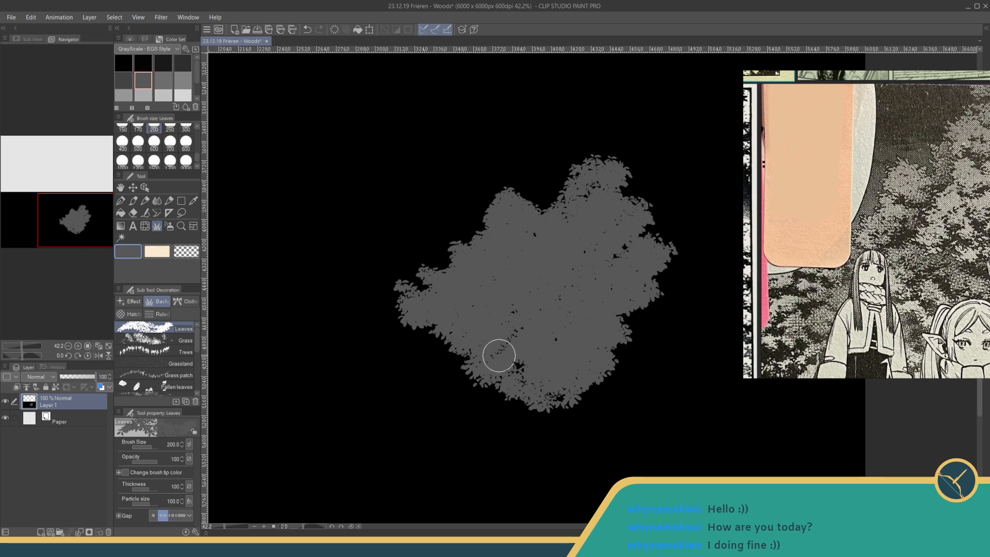
{"action": "left_click_drag", "start_coordinate": [423, 293], "coordinate": [518, 278]}
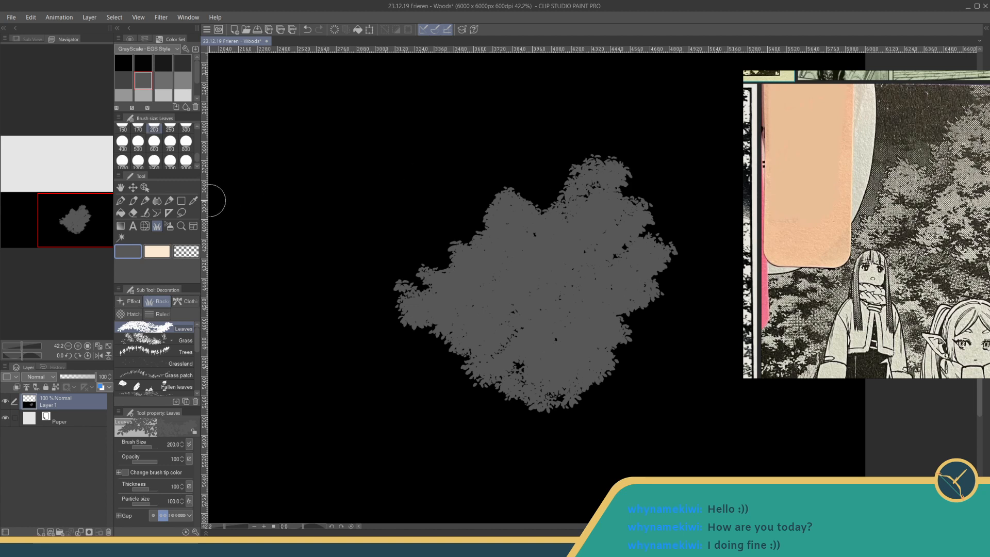
- Paint black leaf shadows through the centre and lower part of the grey clump with the Leaves brush at its widest gap
{"action": "left_click", "coordinate": [149, 61]}
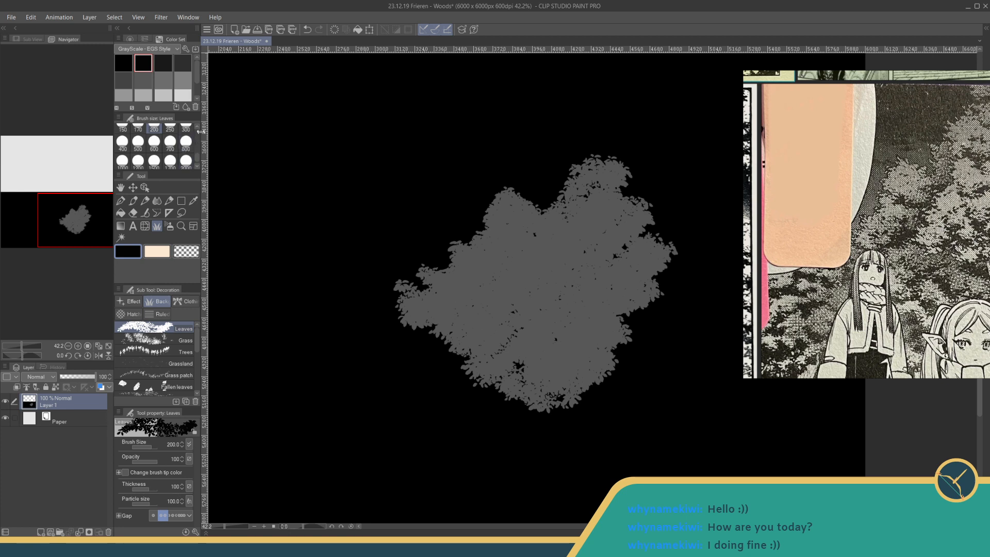
{"action": "left_click", "coordinate": [154, 515]}
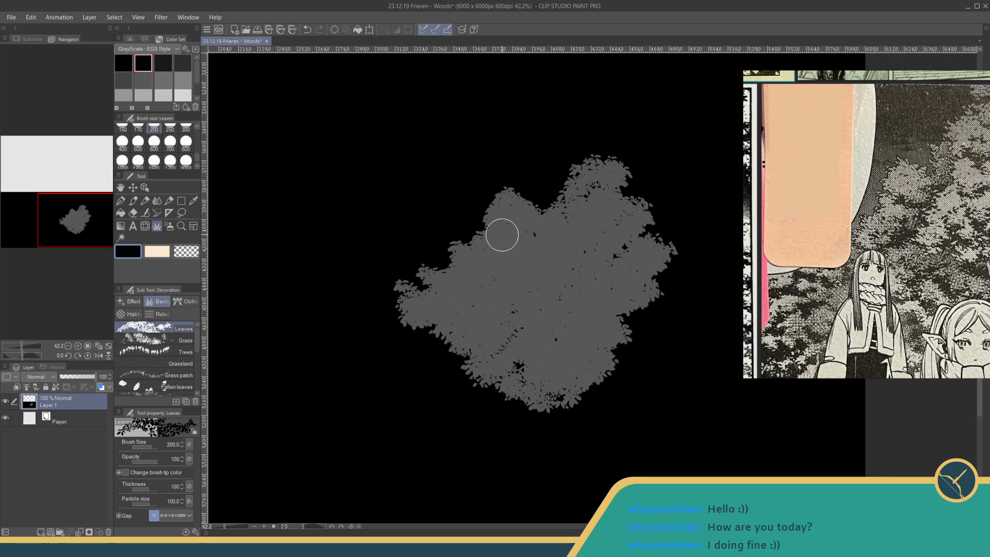
{"action": "mouse_move", "coordinate": [496, 235]}
{"action": "left_mouse_down"}
{"action": "mouse_move", "coordinate": [535, 240]}
{"action": "mouse_move", "coordinate": [526, 236]}
{"action": "mouse_move", "coordinate": [581, 208]}
{"action": "left_mouse_up"}
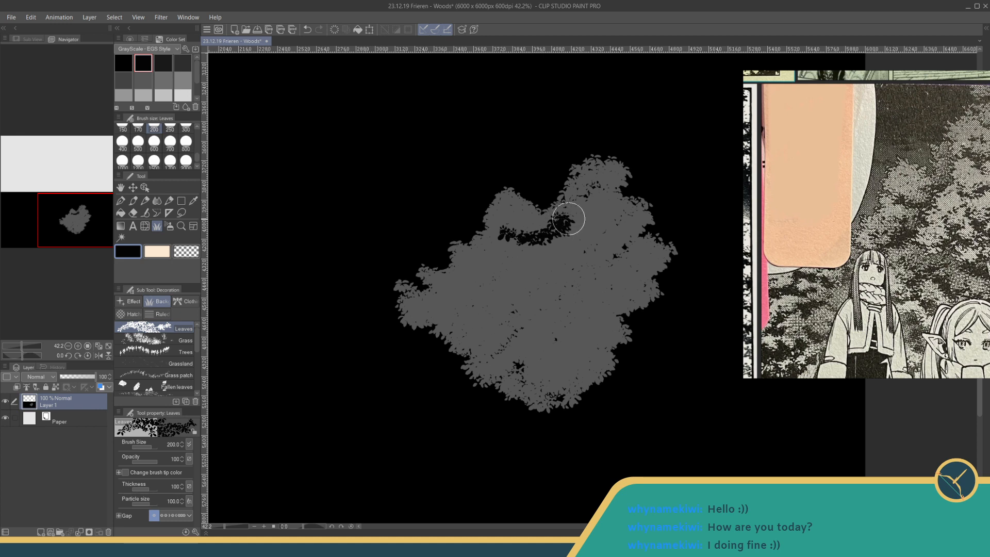
{"action": "mouse_move", "coordinate": [495, 259]}
{"action": "left_mouse_down"}
{"action": "mouse_move", "coordinate": [533, 259]}
{"action": "mouse_move", "coordinate": [480, 291]}
{"action": "mouse_move", "coordinate": [523, 277]}
{"action": "mouse_move", "coordinate": [481, 303]}
{"action": "mouse_move", "coordinate": [443, 309]}
{"action": "mouse_move", "coordinate": [470, 319]}
{"action": "mouse_move", "coordinate": [475, 292]}
{"action": "left_mouse_up"}
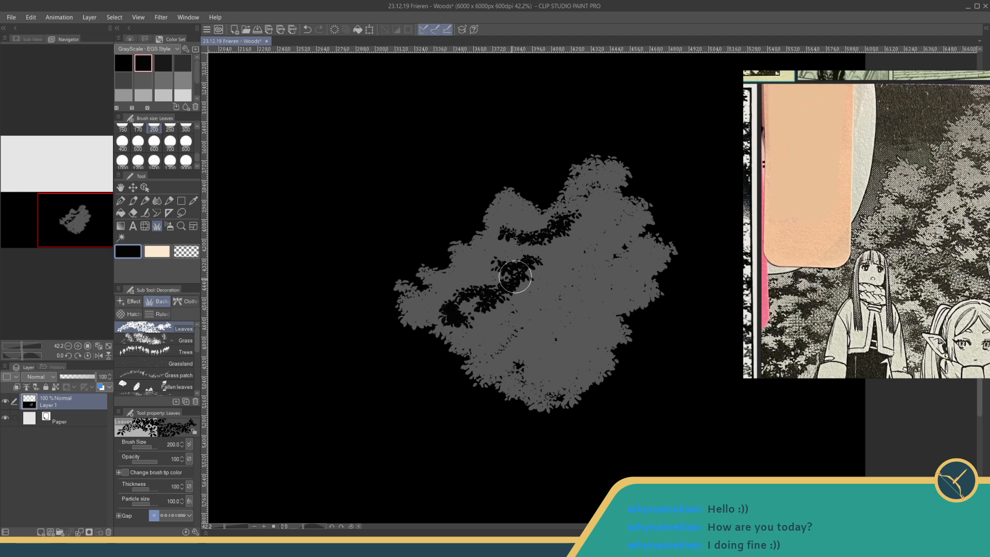
{"action": "mouse_move", "coordinate": [548, 250]}
{"action": "left_mouse_down"}
{"action": "mouse_move", "coordinate": [503, 299]}
{"action": "mouse_move", "coordinate": [552, 255]}
{"action": "mouse_move", "coordinate": [573, 214]}
{"action": "mouse_move", "coordinate": [564, 213]}
{"action": "mouse_move", "coordinate": [585, 197]}
{"action": "mouse_move", "coordinate": [562, 206]}
{"action": "mouse_move", "coordinate": [589, 203]}
{"action": "left_mouse_up"}
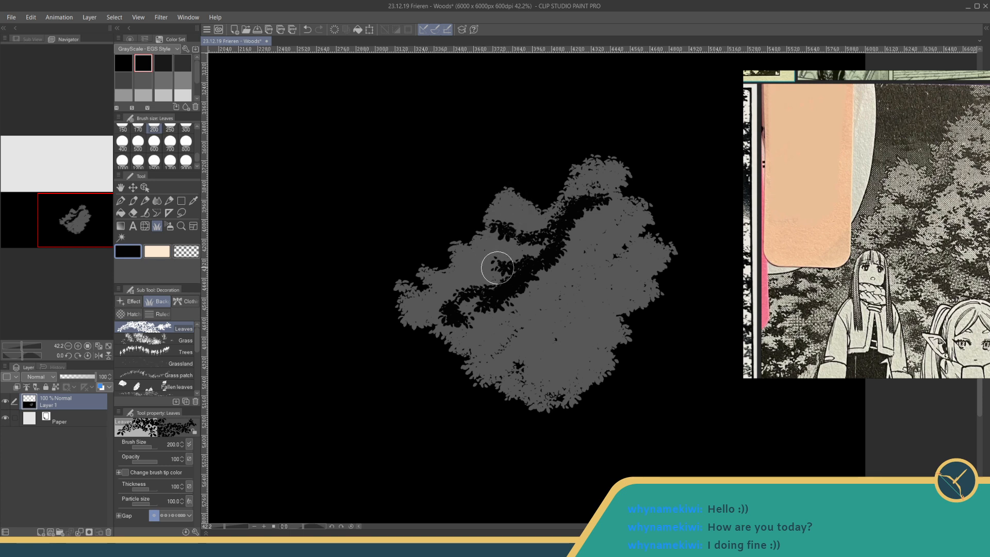
{"action": "left_click_drag", "start_coordinate": [497, 268], "coordinate": [479, 265]}
{"action": "left_click_drag", "start_coordinate": [473, 360], "coordinate": [546, 396]}
{"action": "mouse_move", "coordinate": [511, 331]}
{"action": "left_mouse_down"}
{"action": "mouse_move", "coordinate": [535, 329]}
{"action": "mouse_move", "coordinate": [579, 353]}
{"action": "mouse_move", "coordinate": [498, 322]}
{"action": "mouse_move", "coordinate": [527, 359]}
{"action": "mouse_move", "coordinate": [547, 339]}
{"action": "mouse_move", "coordinate": [471, 334]}
{"action": "left_mouse_up"}
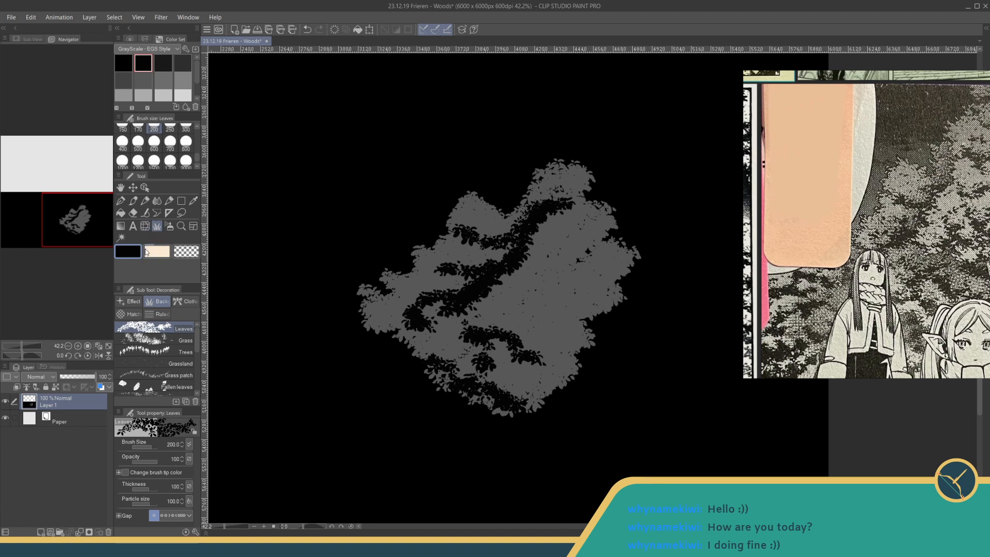
- Shade around the clump's central shadow in black with the Cross-hatching (for tone scraping) brush at size 600
{"action": "left_click", "coordinate": [133, 313]}
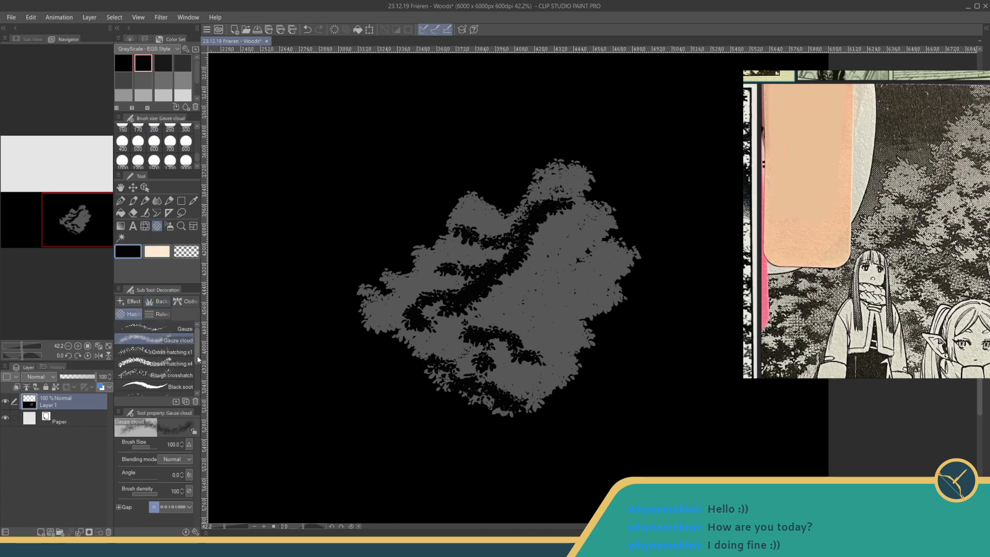
{"action": "left_click_drag", "start_coordinate": [199, 364], "coordinate": [200, 380]}
{"action": "left_click", "coordinate": [195, 369]}
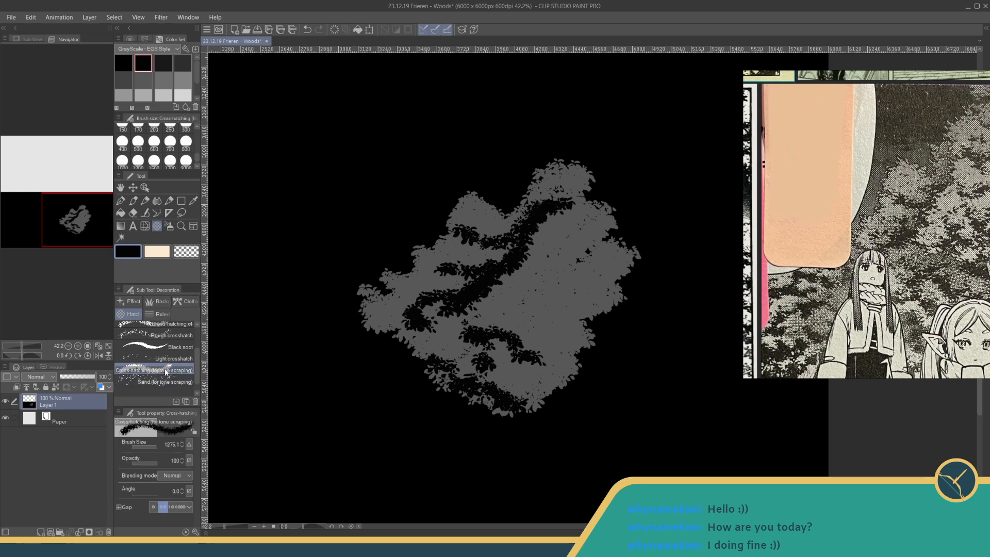
{"action": "left_click", "coordinate": [186, 161]}
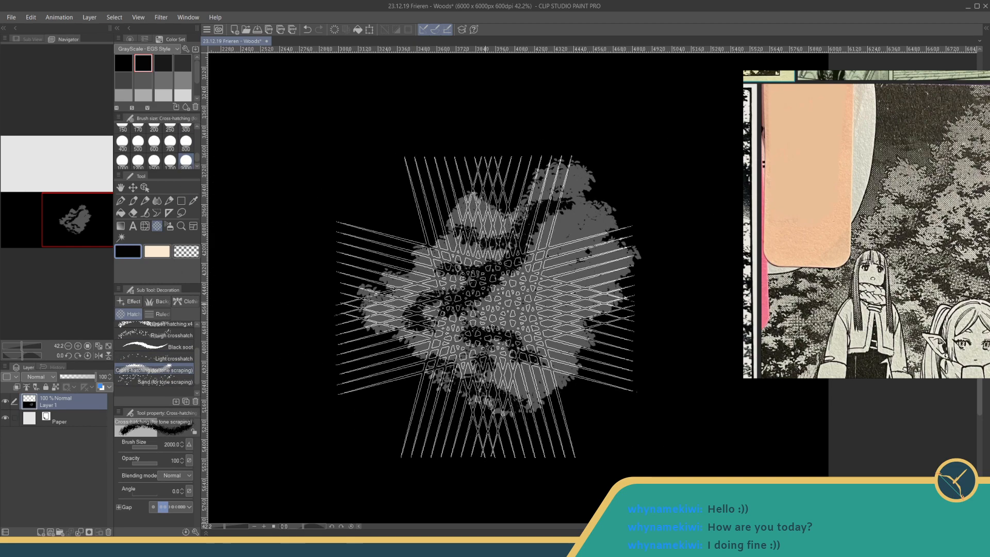
{"action": "left_click", "coordinate": [154, 142]}
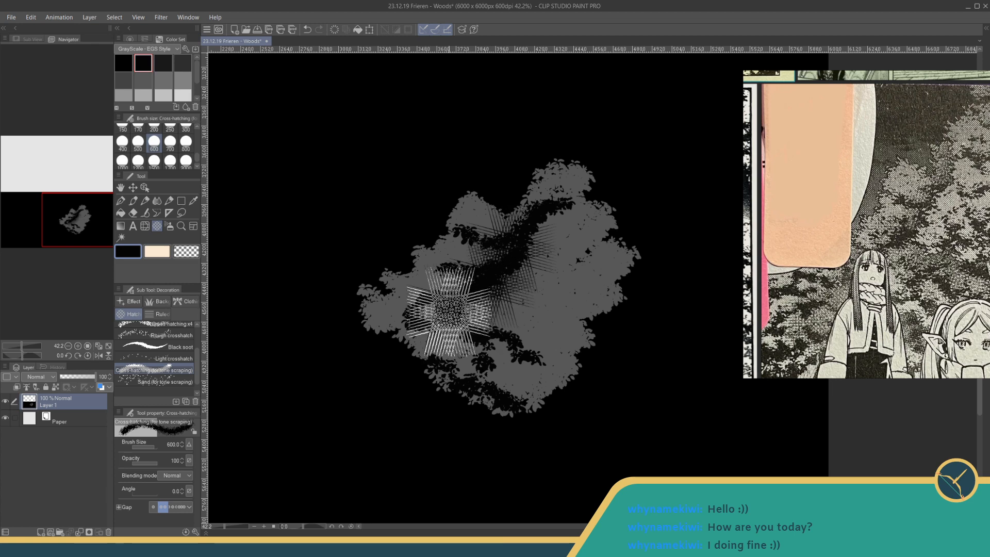
{"action": "left_click", "coordinate": [449, 312]}
{"action": "left_click", "coordinate": [478, 290]}
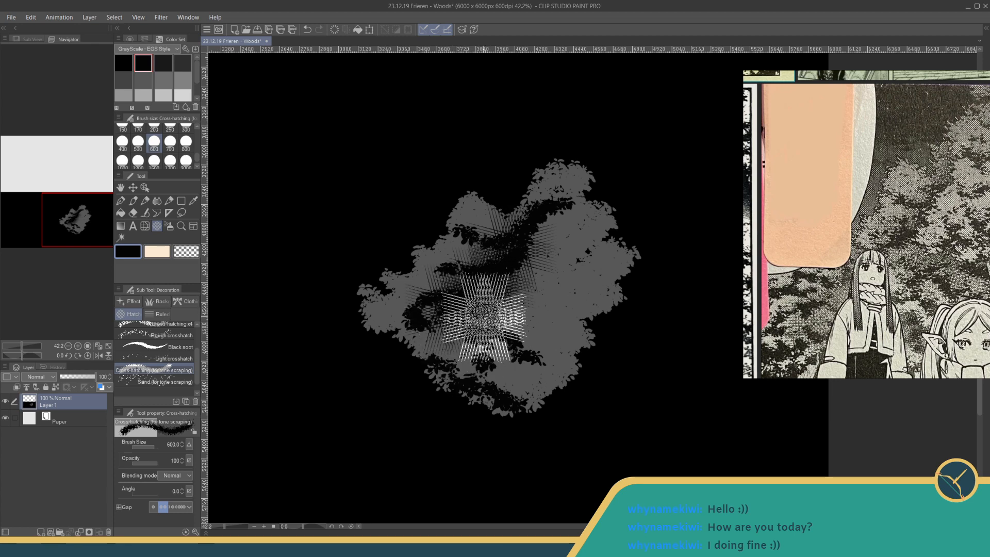
- Undo the latest cross-hatching strokes and hatch again in black from the clump's centre across its right side
{"action": "mouse_move", "coordinate": [504, 327]}
{"action": "left_mouse_down"}
{"action": "mouse_move", "coordinate": [536, 332]}
{"action": "mouse_move", "coordinate": [531, 306]}
{"action": "mouse_move", "coordinate": [551, 267]}
{"action": "mouse_move", "coordinate": [535, 337]}
{"action": "mouse_move", "coordinate": [503, 334]}
{"action": "mouse_move", "coordinate": [478, 354]}
{"action": "mouse_move", "coordinate": [459, 344]}
{"action": "mouse_move", "coordinate": [521, 365]}
{"action": "mouse_move", "coordinate": [526, 291]}
{"action": "left_mouse_up"}
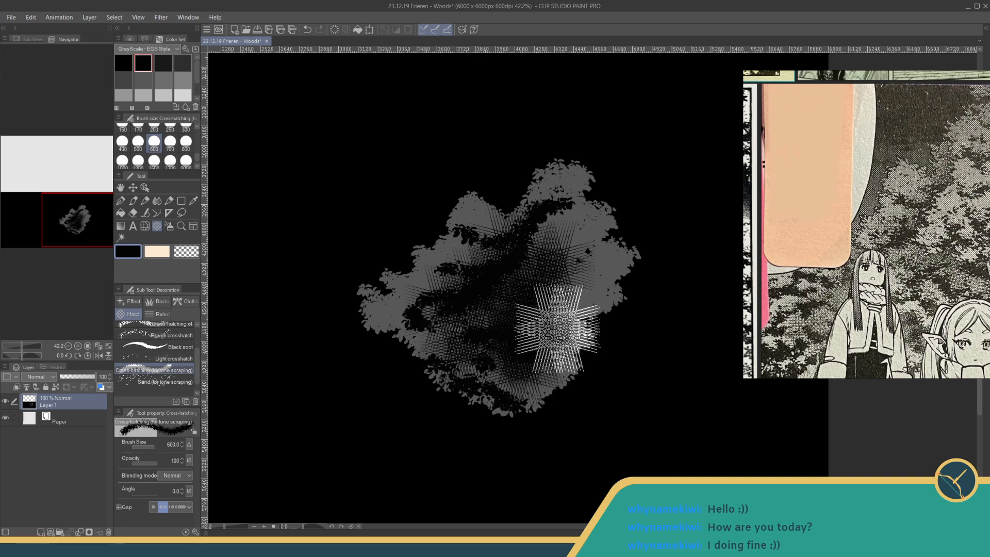
{"action": "key", "text": "ctrl+z"}
{"action": "key", "text": "ctrl+z"}
{"action": "key", "text": "ctrl+z"}
{"action": "key", "text": "ctrl+z"}
{"action": "key", "text": "ctrl+z"}
{"action": "key", "text": "ctrl+z"}
{"action": "key", "text": "ctrl+z"}
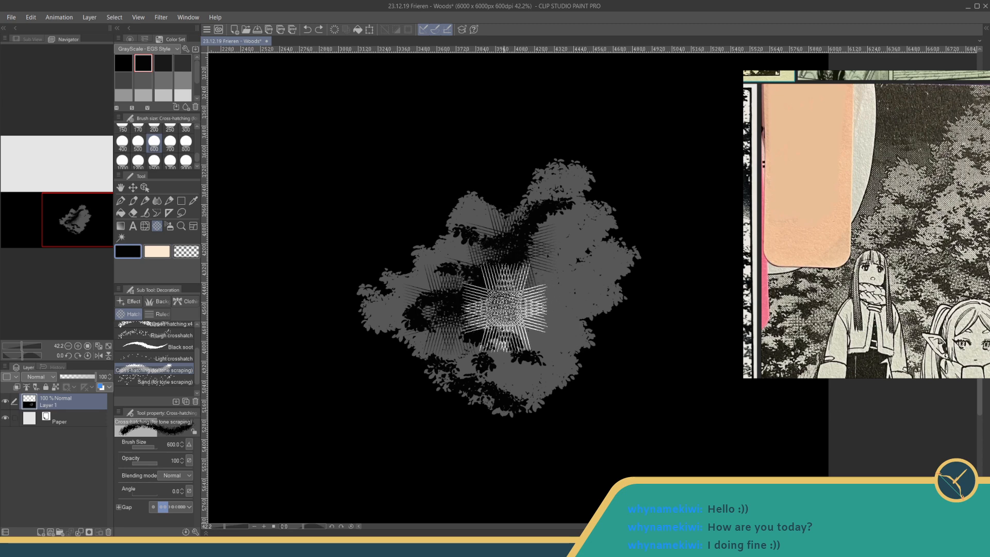
{"action": "mouse_move", "coordinate": [504, 309]}
{"action": "left_mouse_down"}
{"action": "mouse_move", "coordinate": [532, 312]}
{"action": "mouse_move", "coordinate": [549, 332]}
{"action": "mouse_move", "coordinate": [577, 313]}
{"action": "mouse_move", "coordinate": [563, 278]}
{"action": "mouse_move", "coordinate": [588, 272]}
{"action": "mouse_move", "coordinate": [568, 236]}
{"action": "mouse_move", "coordinate": [551, 274]}
{"action": "mouse_move", "coordinate": [591, 300]}
{"action": "left_mouse_up"}
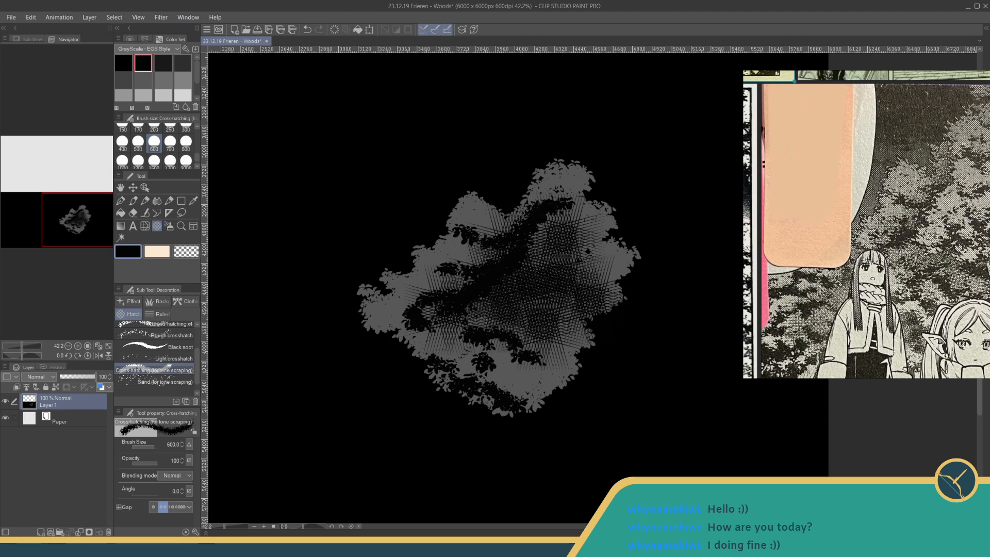
- Consult the foliage in the manga reference and paint a small light grey leaf cluster at the clump's centre with the Leaves brush at size 400
{"action": "scroll", "coordinate": [879, 294], "scroll_direction": "down", "scroll_amount": 3}
{"action": "scroll", "coordinate": [880, 293], "scroll_direction": "up", "scroll_amount": 2}
{"action": "left_click_drag", "start_coordinate": [814, 257], "coordinate": [808, 236]}
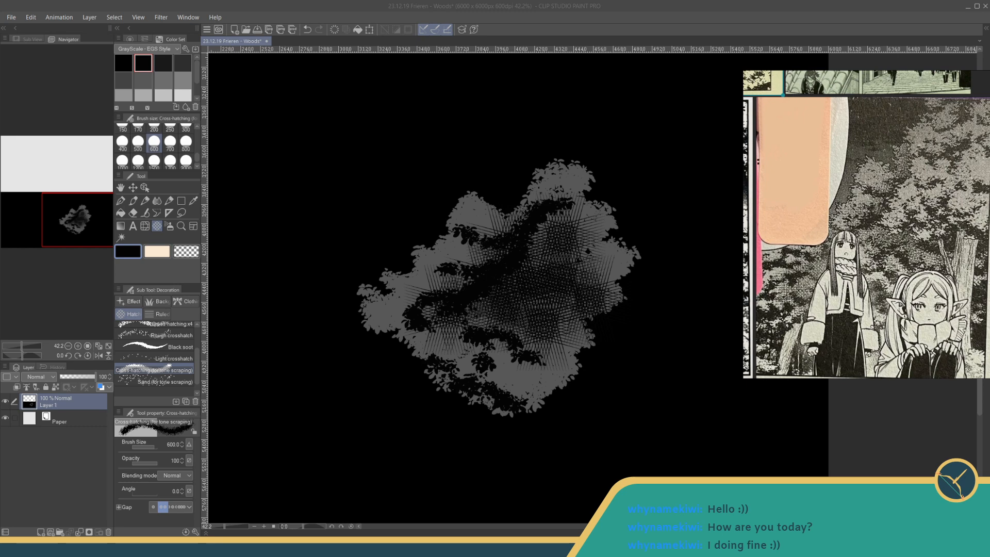
{"action": "scroll", "coordinate": [866, 225], "scroll_direction": "up", "scroll_amount": 2}
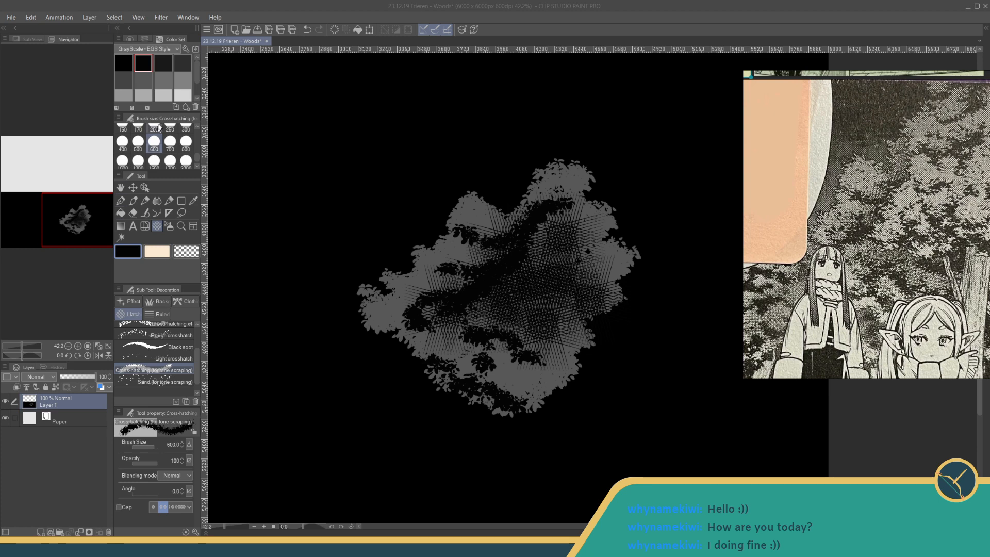
{"action": "left_click", "coordinate": [164, 95]}
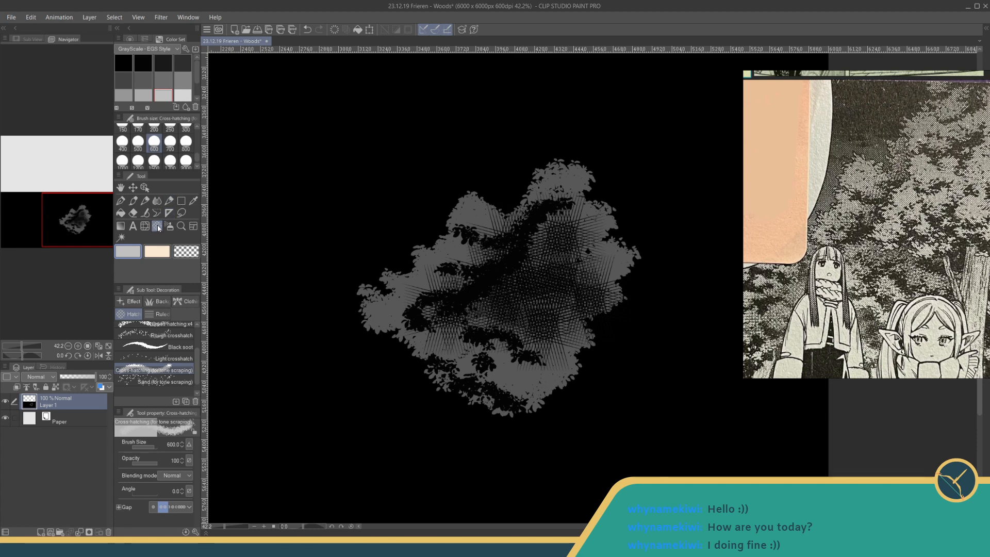
{"action": "left_click", "coordinate": [156, 313]}
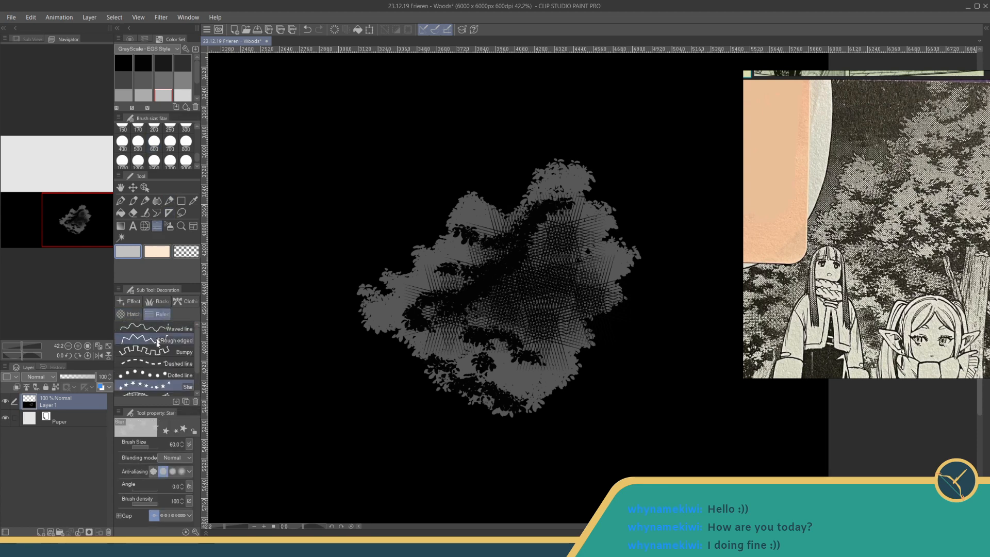
{"action": "left_click", "coordinate": [151, 304]}
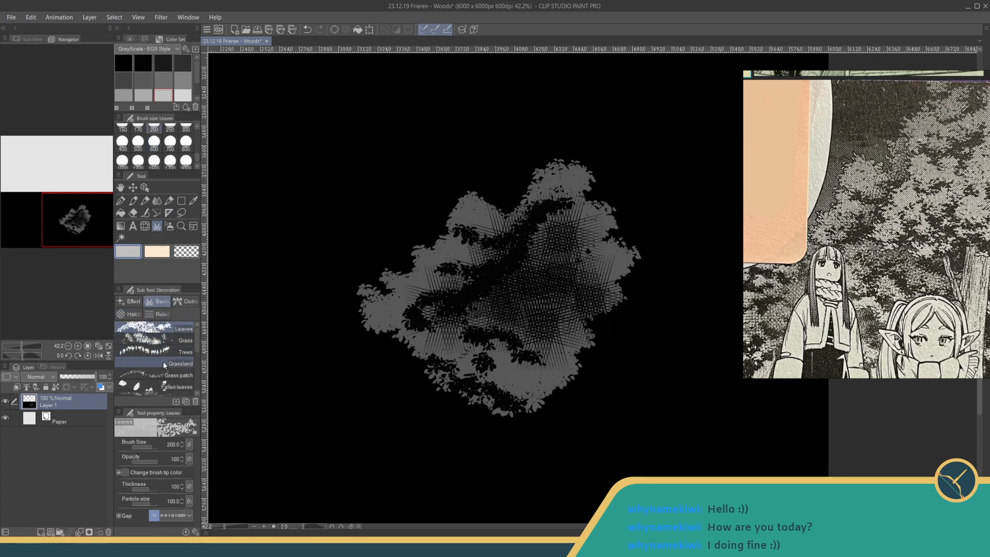
{"action": "left_click", "coordinate": [122, 141]}
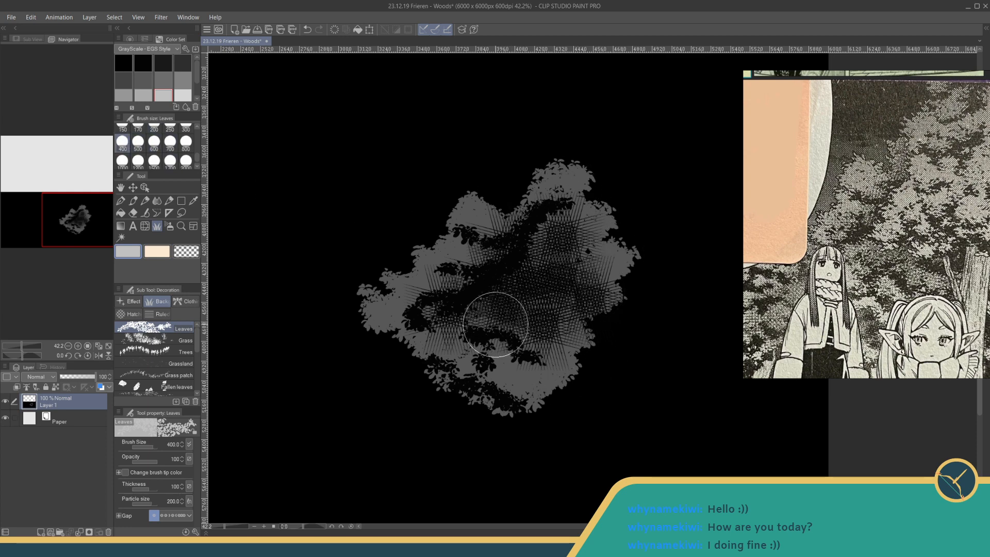
{"action": "left_click_drag", "start_coordinate": [495, 324], "coordinate": [502, 311]}
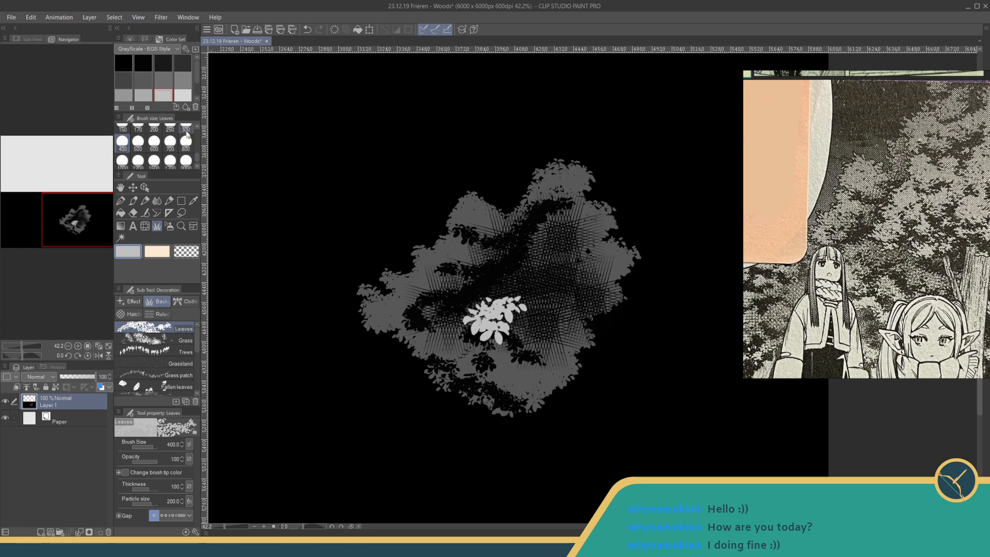
- Undo the light leaf cluster and paint a large medium grey foliage mass from the clump's centre toward the upper right with the Leaves brush
{"action": "key", "text": "ctrl+z"}
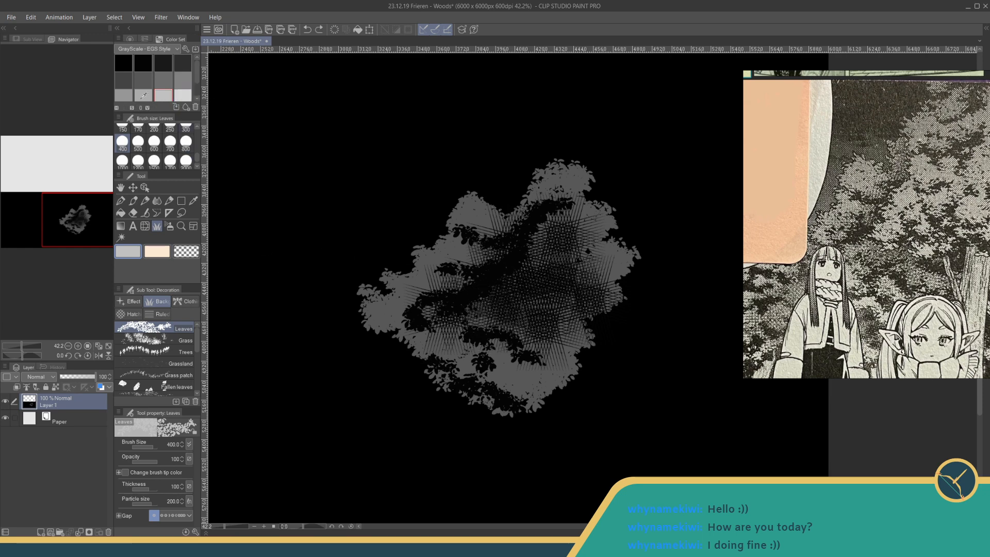
{"action": "left_click", "coordinate": [126, 95]}
{"action": "mouse_move", "coordinate": [483, 331]}
{"action": "left_mouse_down"}
{"action": "mouse_move", "coordinate": [499, 320]}
{"action": "mouse_move", "coordinate": [481, 310]}
{"action": "mouse_move", "coordinate": [554, 244]}
{"action": "mouse_move", "coordinate": [515, 320]}
{"action": "mouse_move", "coordinate": [534, 323]}
{"action": "mouse_move", "coordinate": [538, 306]}
{"action": "mouse_move", "coordinate": [554, 336]}
{"action": "mouse_move", "coordinate": [570, 293]}
{"action": "mouse_move", "coordinate": [573, 235]}
{"action": "mouse_move", "coordinate": [609, 205]}
{"action": "mouse_move", "coordinate": [577, 137]}
{"action": "mouse_move", "coordinate": [641, 104]}
{"action": "mouse_move", "coordinate": [606, 170]}
{"action": "mouse_move", "coordinate": [670, 150]}
{"action": "mouse_move", "coordinate": [598, 312]}
{"action": "mouse_move", "coordinate": [663, 268]}
{"action": "mouse_move", "coordinate": [706, 268]}
{"action": "mouse_move", "coordinate": [722, 227]}
{"action": "mouse_move", "coordinate": [712, 175]}
{"action": "mouse_move", "coordinate": [686, 135]}
{"action": "mouse_move", "coordinate": [685, 82]}
{"action": "mouse_move", "coordinate": [719, 101]}
{"action": "left_mouse_up"}
{"action": "key", "text": "ctrl+z"}
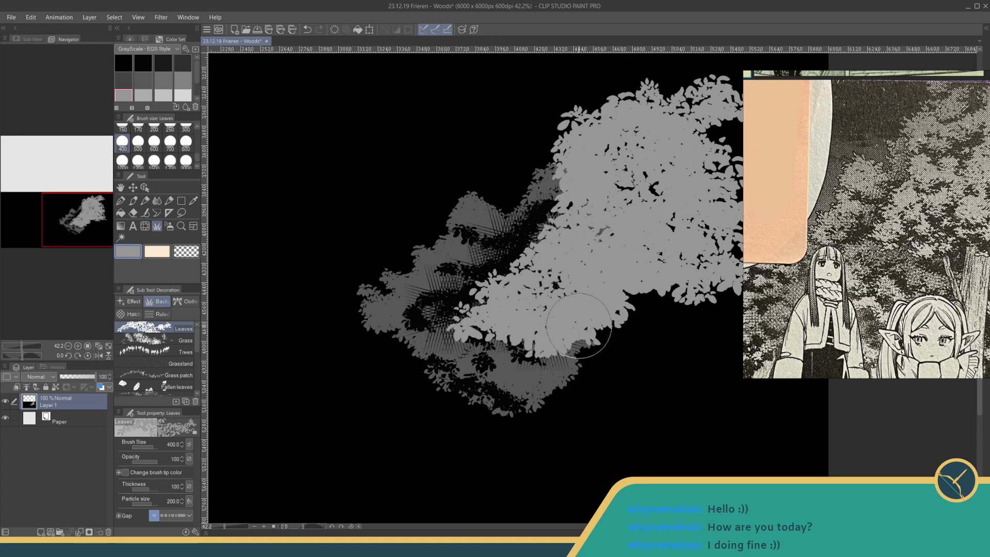
{"action": "mouse_move", "coordinate": [579, 326]}
{"action": "left_mouse_down"}
{"action": "mouse_move", "coordinate": [606, 352]}
{"action": "mouse_move", "coordinate": [587, 338]}
{"action": "mouse_move", "coordinate": [620, 350]}
{"action": "mouse_move", "coordinate": [615, 310]}
{"action": "mouse_move", "coordinate": [666, 264]}
{"action": "left_mouse_up"}
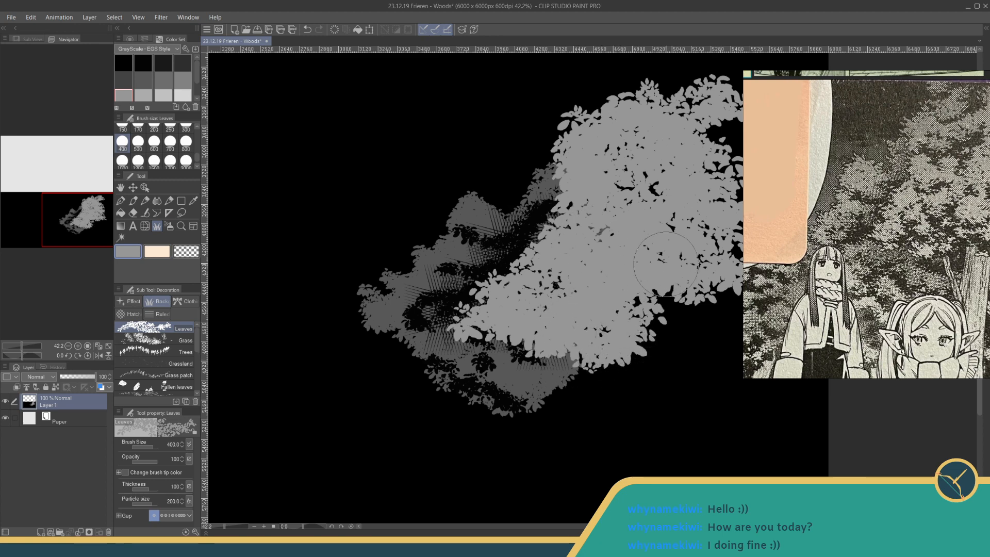
{"action": "mouse_move", "coordinate": [594, 66]}
{"action": "left_mouse_down"}
{"action": "mouse_move", "coordinate": [622, 88]}
{"action": "mouse_move", "coordinate": [714, 64]}
{"action": "mouse_move", "coordinate": [652, 83]}
{"action": "mouse_move", "coordinate": [745, 72]}
{"action": "mouse_move", "coordinate": [684, 101]}
{"action": "mouse_move", "coordinate": [744, 156]}
{"action": "mouse_move", "coordinate": [726, 166]}
{"action": "mouse_move", "coordinate": [712, 124]}
{"action": "mouse_move", "coordinate": [752, 254]}
{"action": "left_mouse_up"}
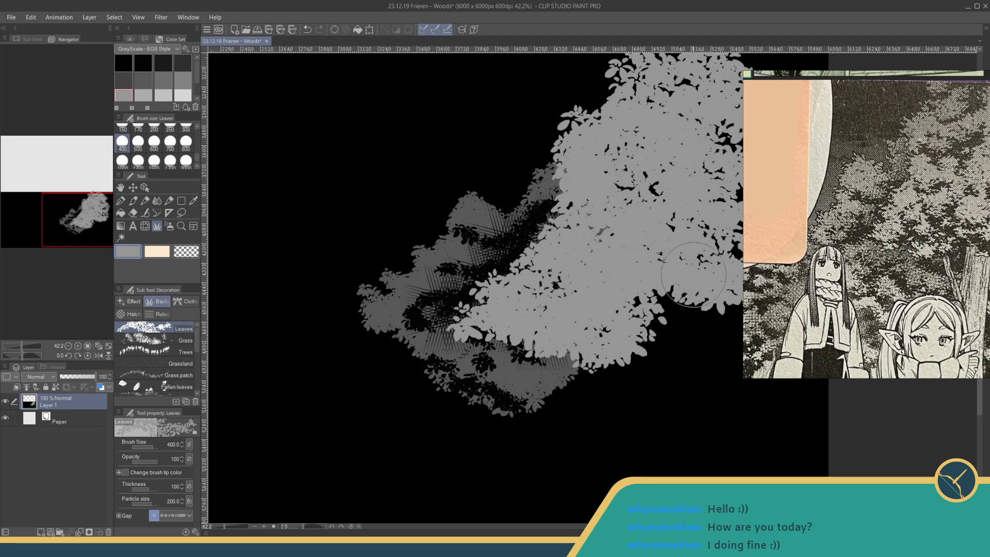
{"action": "left_click_drag", "start_coordinate": [652, 296], "coordinate": [623, 273]}
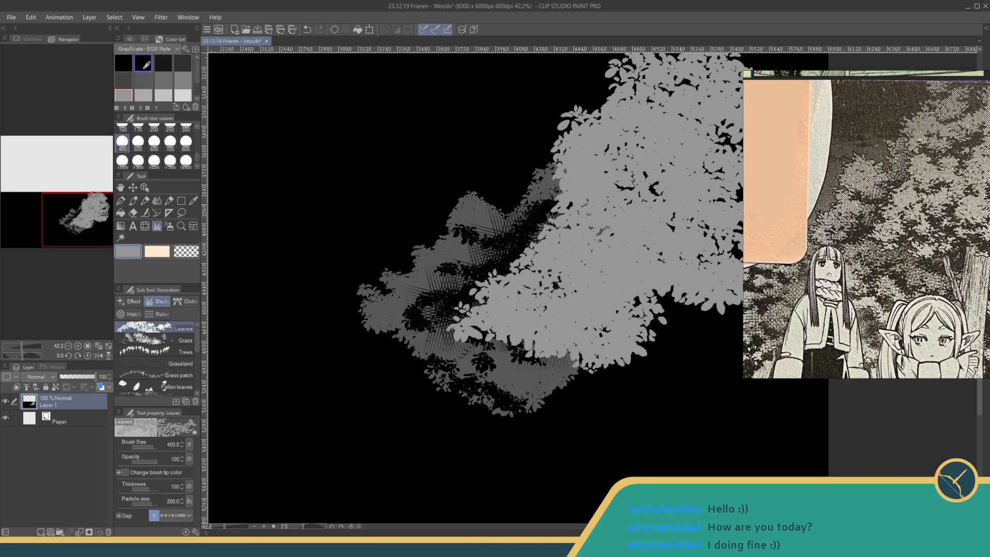
- Switch to near-black and try a leaf shadow across the new foliage mass with the Leaves brush at size 400
{"action": "left_click", "coordinate": [169, 58]}
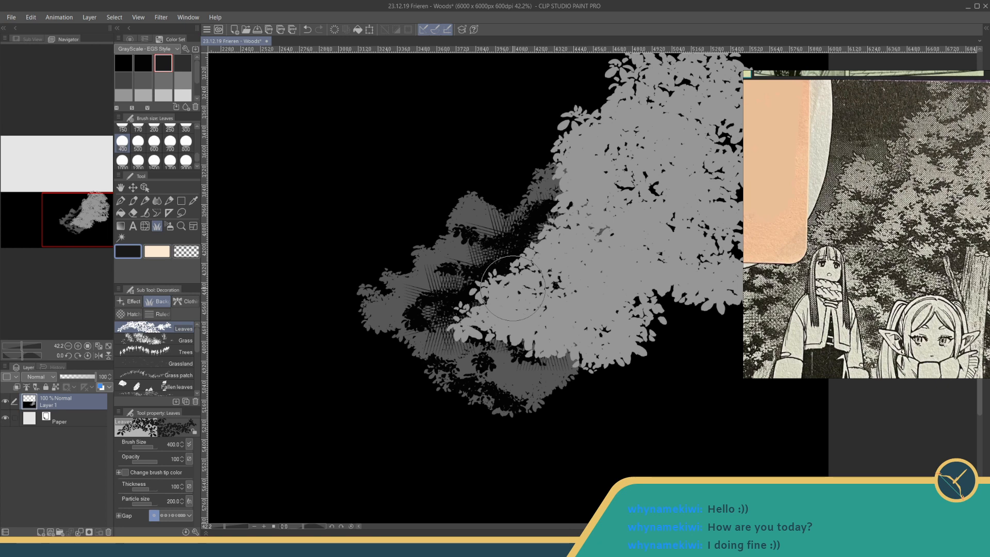
{"action": "mouse_move", "coordinate": [593, 198]}
{"action": "left_mouse_down"}
{"action": "mouse_move", "coordinate": [605, 209]}
{"action": "mouse_move", "coordinate": [649, 191]}
{"action": "left_mouse_up"}
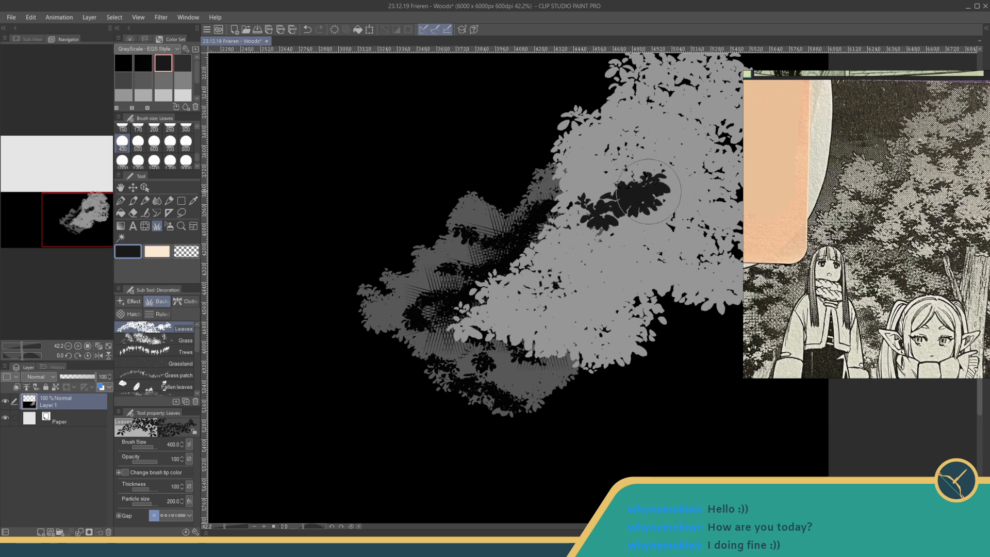
{"action": "key", "text": "ctrl+z"}
{"action": "key", "text": "ctrl+z"}
{"action": "key", "text": "ctrl+z"}
{"action": "key", "text": "ctrl+z"}
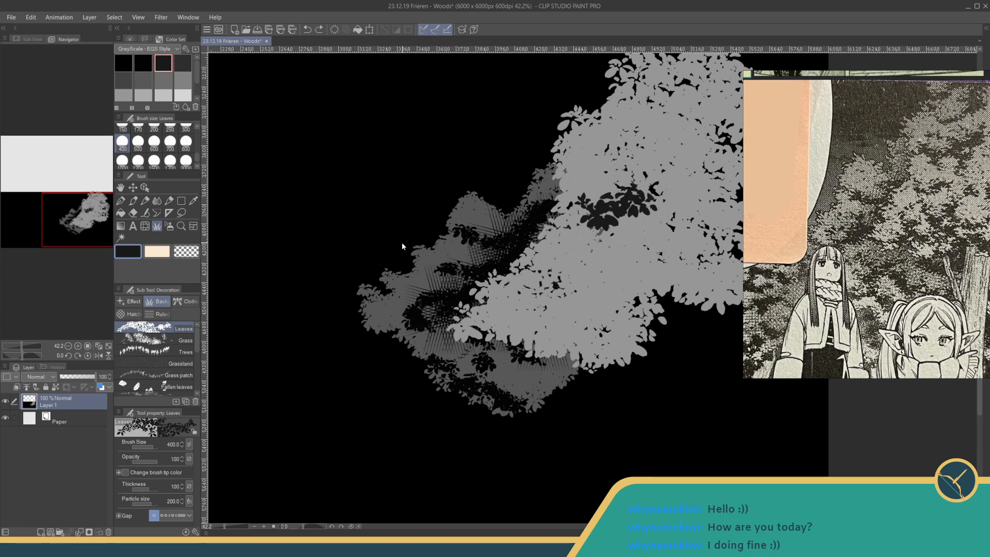
- Paint near-black leaf shadows through the lower half of the medium grey foliage with the Leaves brush at size 300 and a wider gap
{"action": "left_click", "coordinate": [163, 515]}
{"action": "left_click", "coordinate": [185, 127]}
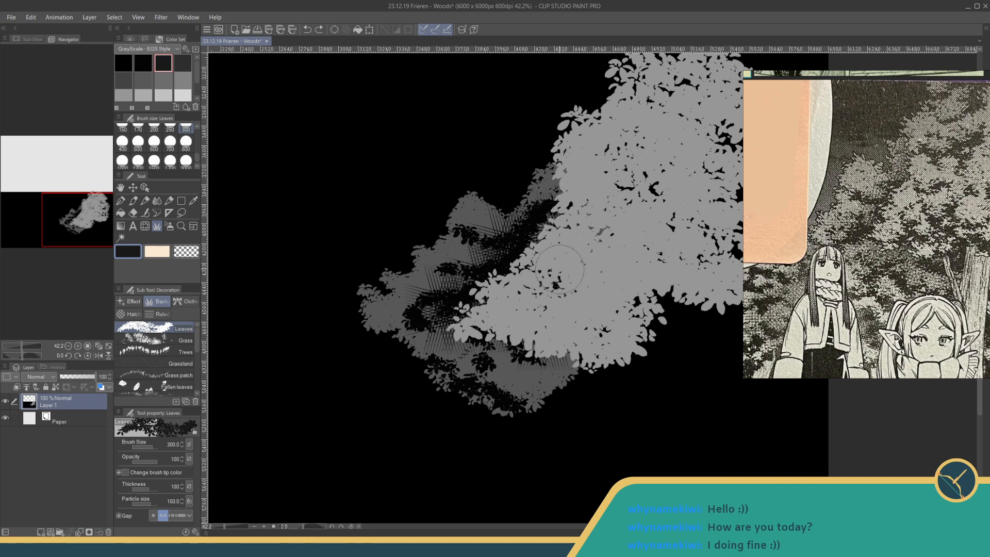
{"action": "left_click_drag", "start_coordinate": [559, 269], "coordinate": [571, 318]}
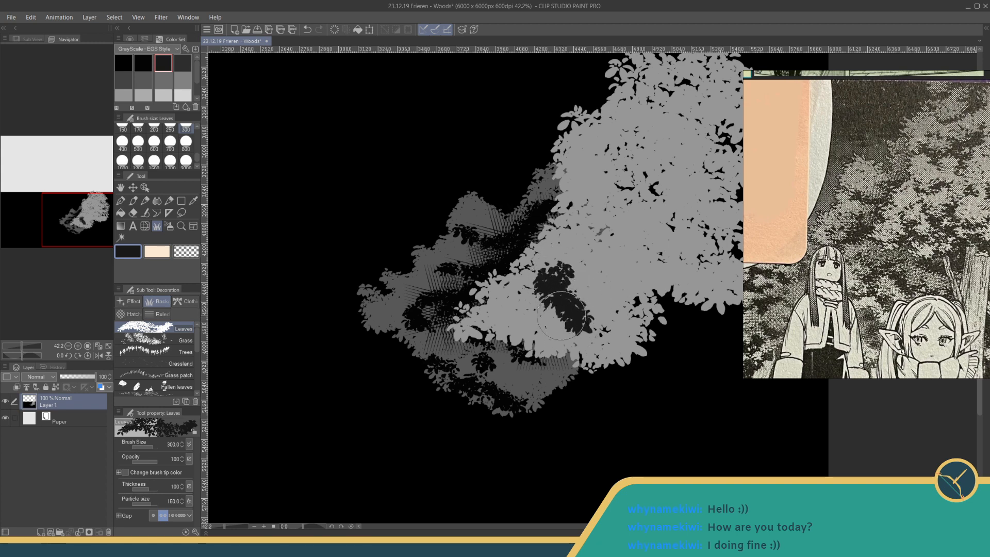
{"action": "key", "text": "ctrl+z"}
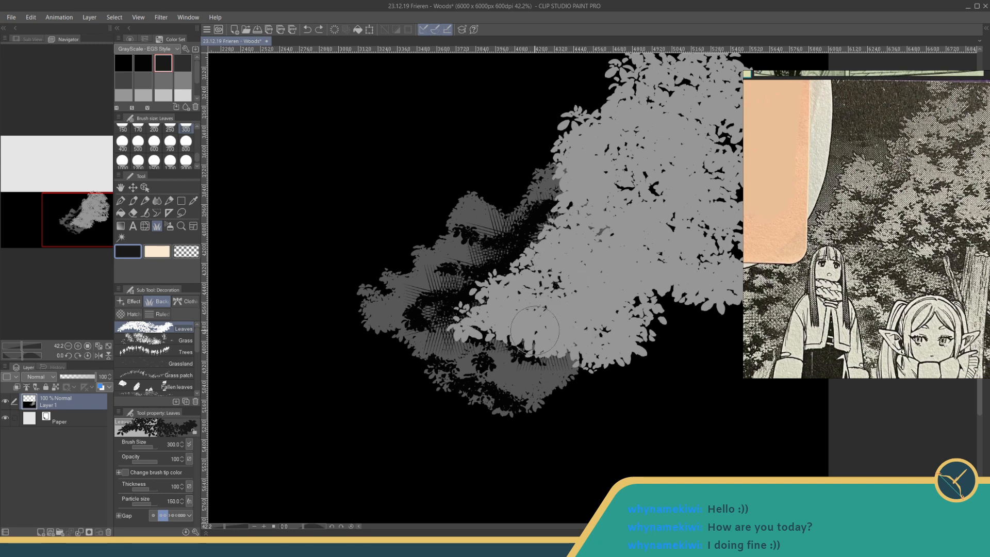
{"action": "mouse_move", "coordinate": [534, 330]}
{"action": "left_mouse_down"}
{"action": "mouse_move", "coordinate": [552, 312]}
{"action": "mouse_move", "coordinate": [564, 313]}
{"action": "mouse_move", "coordinate": [544, 322]}
{"action": "mouse_move", "coordinate": [601, 319]}
{"action": "mouse_move", "coordinate": [555, 290]}
{"action": "mouse_move", "coordinate": [578, 253]}
{"action": "left_mouse_up"}
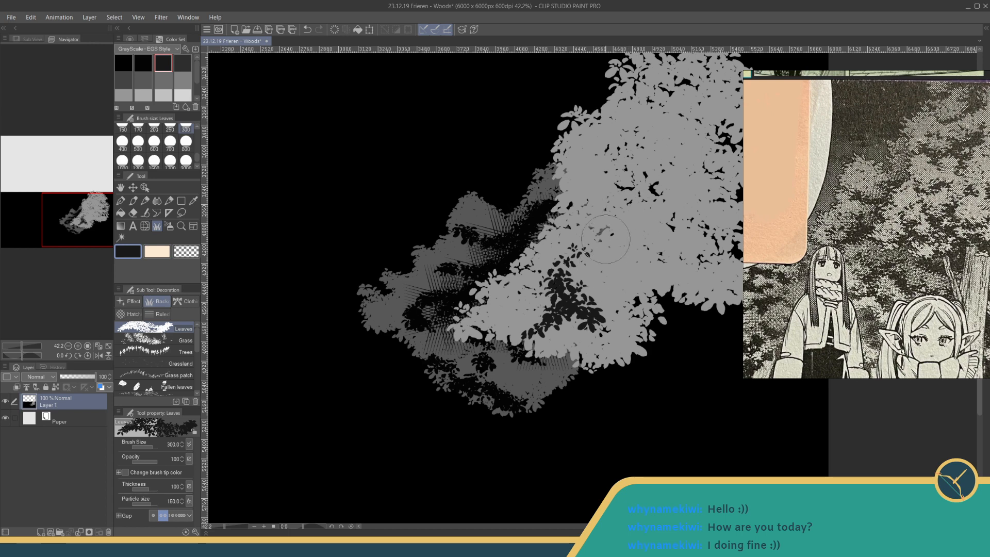
{"action": "left_click_drag", "start_coordinate": [606, 232], "coordinate": [649, 274]}
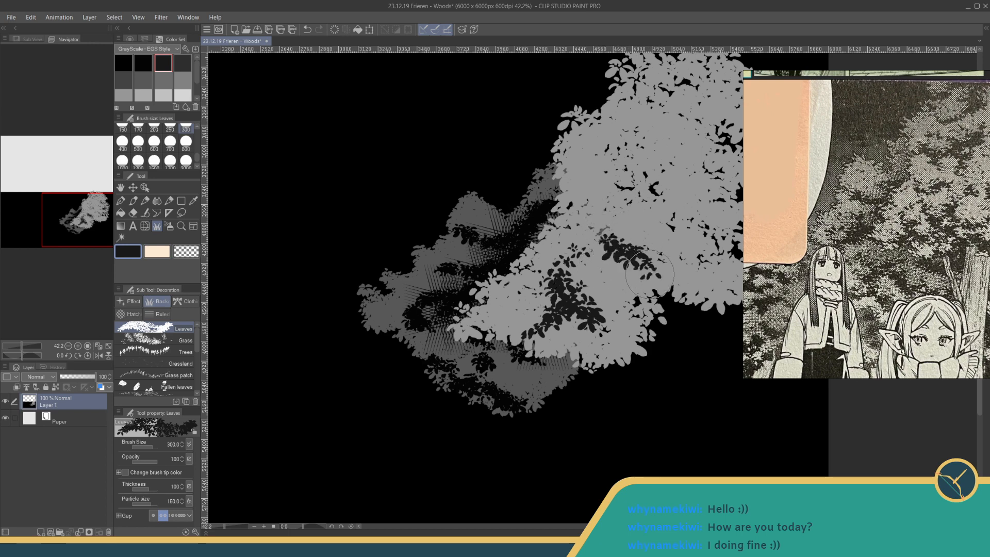
{"action": "mouse_move", "coordinate": [658, 227]}
{"action": "left_mouse_down"}
{"action": "mouse_move", "coordinate": [631, 326]}
{"action": "mouse_move", "coordinate": [581, 351]}
{"action": "mouse_move", "coordinate": [603, 355]}
{"action": "mouse_move", "coordinate": [641, 338]}
{"action": "left_mouse_up"}
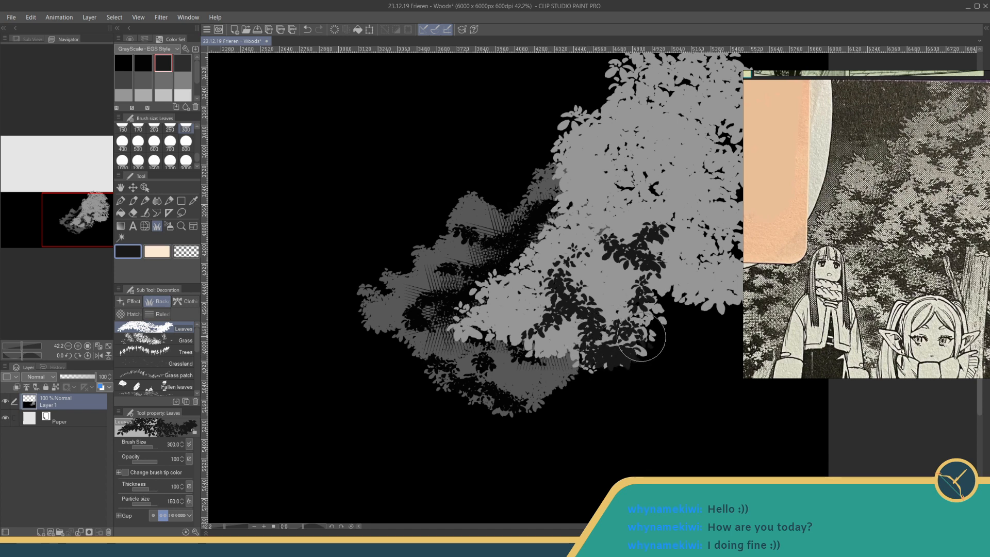
- Scatter near-black leaf shadows across the upper and middle parts of the medium grey foliage and along its lower left edge
{"action": "mouse_move", "coordinate": [598, 204]}
{"action": "left_mouse_down"}
{"action": "mouse_move", "coordinate": [624, 210]}
{"action": "mouse_move", "coordinate": [654, 186]}
{"action": "mouse_move", "coordinate": [633, 201]}
{"action": "mouse_move", "coordinate": [662, 200]}
{"action": "left_mouse_up"}
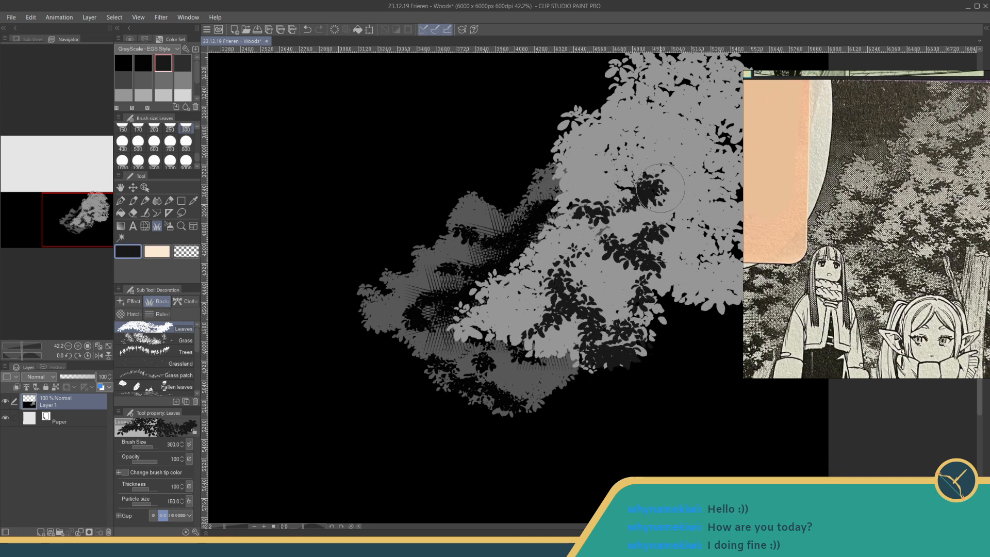
{"action": "mouse_move", "coordinate": [608, 165]}
{"action": "left_mouse_down"}
{"action": "mouse_move", "coordinate": [611, 128]}
{"action": "mouse_move", "coordinate": [593, 117]}
{"action": "mouse_move", "coordinate": [612, 134]}
{"action": "mouse_move", "coordinate": [624, 112]}
{"action": "mouse_move", "coordinate": [690, 89]}
{"action": "mouse_move", "coordinate": [683, 165]}
{"action": "mouse_move", "coordinate": [691, 117]}
{"action": "left_mouse_up"}
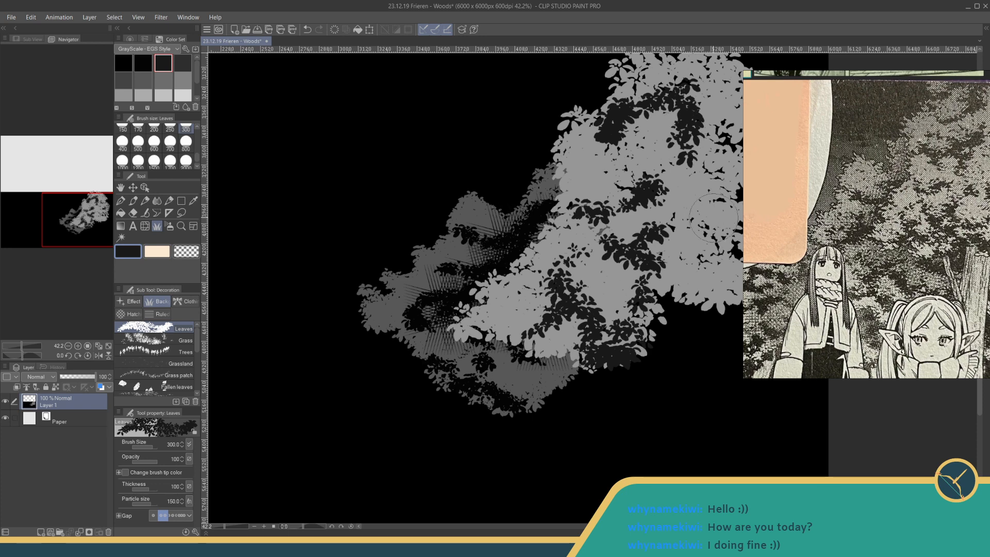
{"action": "mouse_move", "coordinate": [671, 218]}
{"action": "left_mouse_down"}
{"action": "mouse_move", "coordinate": [673, 206]}
{"action": "mouse_move", "coordinate": [703, 213]}
{"action": "left_mouse_up"}
{"action": "mouse_move", "coordinate": [479, 319]}
{"action": "left_mouse_down"}
{"action": "mouse_move", "coordinate": [557, 352]}
{"action": "mouse_move", "coordinate": [568, 351]}
{"action": "mouse_move", "coordinate": [568, 310]}
{"action": "left_mouse_up"}
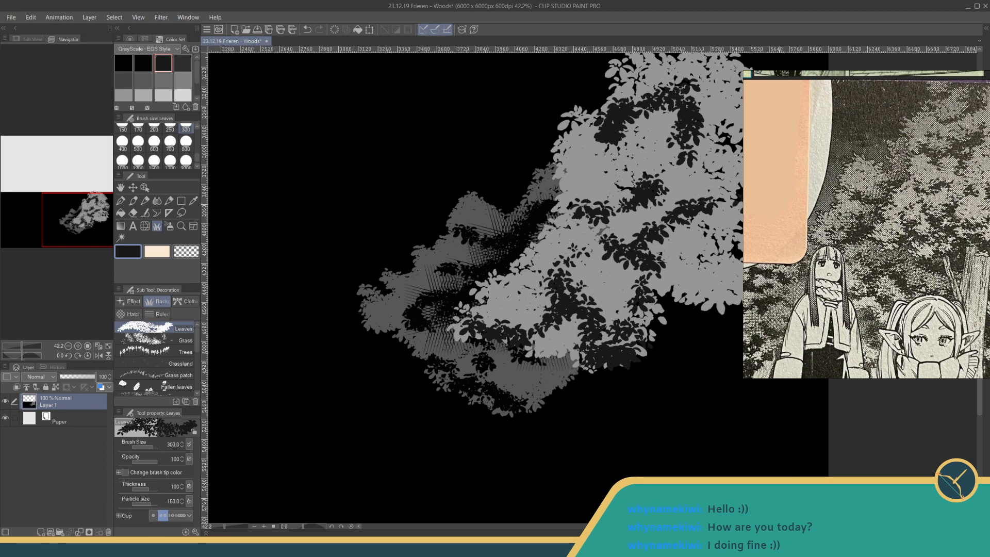
- Darken the foliage's lower right underside with dense near-black leaves that spill onto the black background below it
{"action": "mouse_move", "coordinate": [698, 262]}
{"action": "left_mouse_down"}
{"action": "mouse_move", "coordinate": [751, 270]}
{"action": "mouse_move", "coordinate": [759, 285]}
{"action": "mouse_move", "coordinate": [674, 290]}
{"action": "mouse_move", "coordinate": [714, 291]}
{"action": "left_mouse_up"}
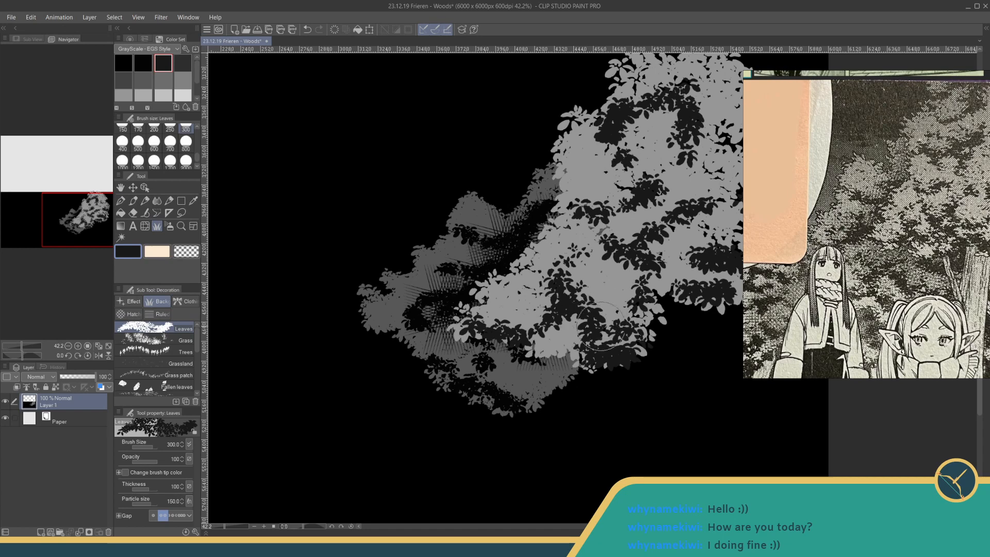
{"action": "mouse_move", "coordinate": [618, 272]}
{"action": "left_mouse_down"}
{"action": "mouse_move", "coordinate": [656, 278]}
{"action": "mouse_move", "coordinate": [666, 290]}
{"action": "mouse_move", "coordinate": [649, 309]}
{"action": "mouse_move", "coordinate": [697, 278]}
{"action": "mouse_move", "coordinate": [732, 281]}
{"action": "mouse_move", "coordinate": [743, 287]}
{"action": "mouse_move", "coordinate": [729, 298]}
{"action": "mouse_move", "coordinate": [751, 299]}
{"action": "left_mouse_up"}
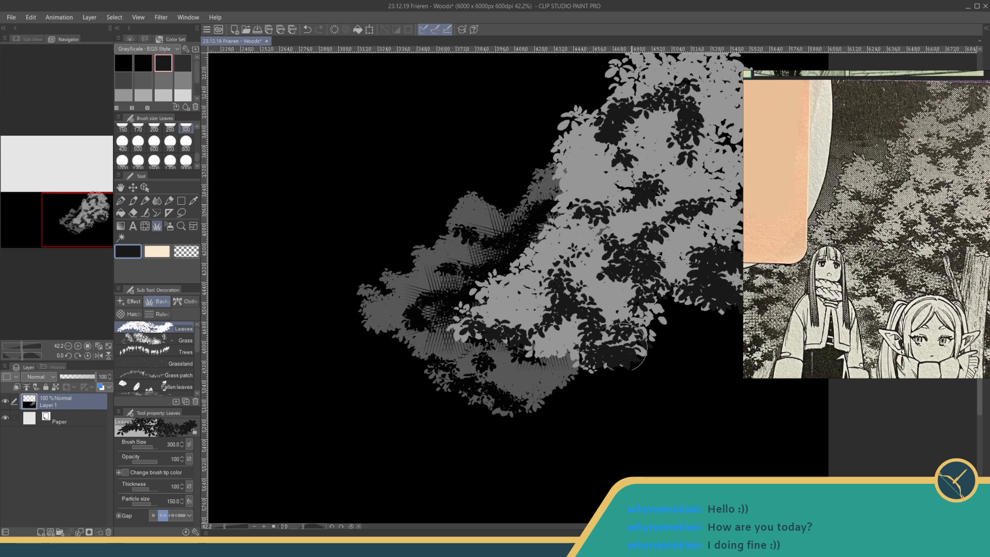
{"action": "mouse_move", "coordinate": [625, 347]}
{"action": "left_mouse_down"}
{"action": "mouse_move", "coordinate": [656, 356]}
{"action": "mouse_move", "coordinate": [665, 325]}
{"action": "mouse_move", "coordinate": [694, 304]}
{"action": "mouse_move", "coordinate": [733, 346]}
{"action": "left_mouse_up"}
{"action": "mouse_move", "coordinate": [558, 376]}
{"action": "left_mouse_down"}
{"action": "mouse_move", "coordinate": [539, 366]}
{"action": "mouse_move", "coordinate": [633, 371]}
{"action": "mouse_move", "coordinate": [728, 340]}
{"action": "left_mouse_up"}
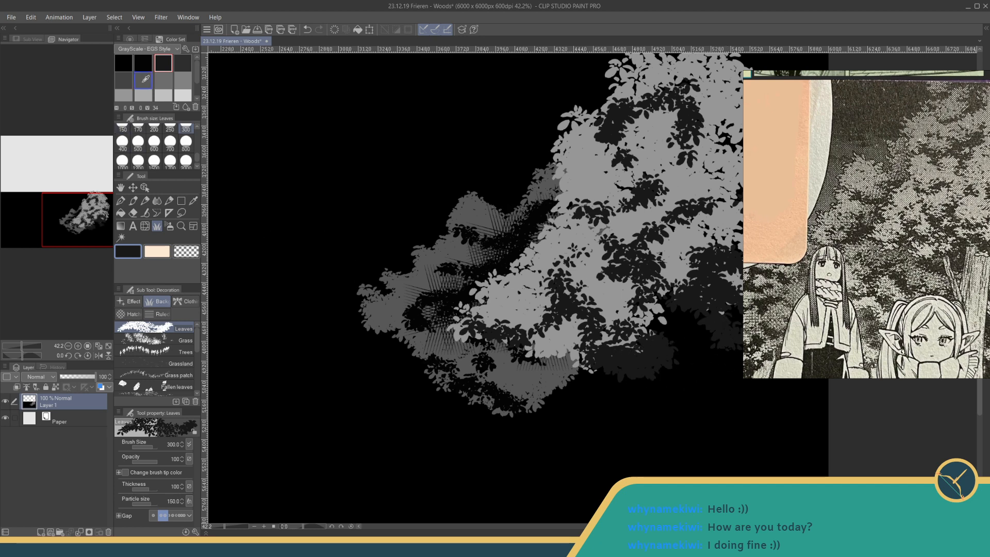
- Draw a light grey vertical tree trunk below the foliage with the Fun fineliner 1 pen at size 200
{"action": "left_click", "coordinate": [195, 201]}
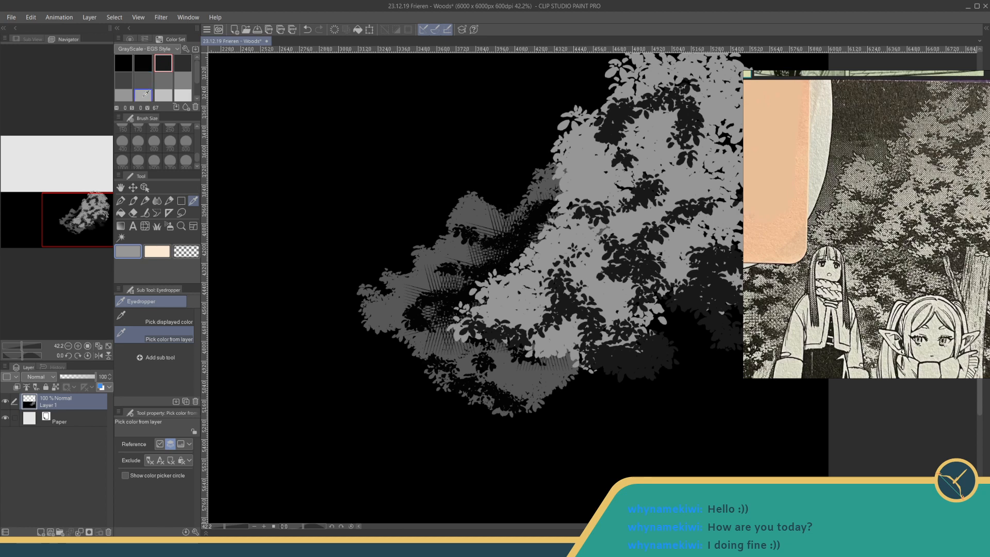
{"action": "left_click", "coordinate": [144, 95]}
{"action": "left_click", "coordinate": [164, 95]}
{"action": "left_click", "coordinate": [146, 95]}
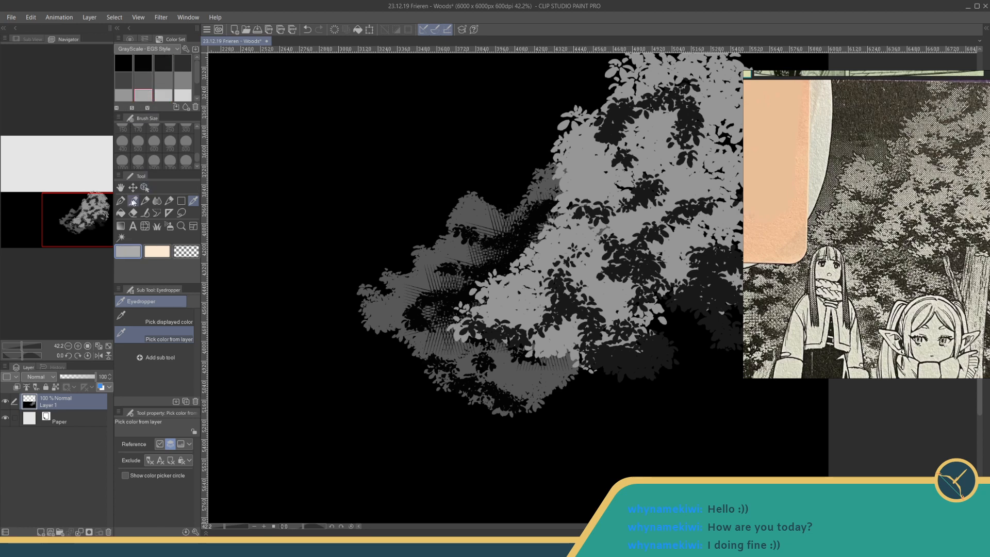
{"action": "left_click", "coordinate": [121, 200]}
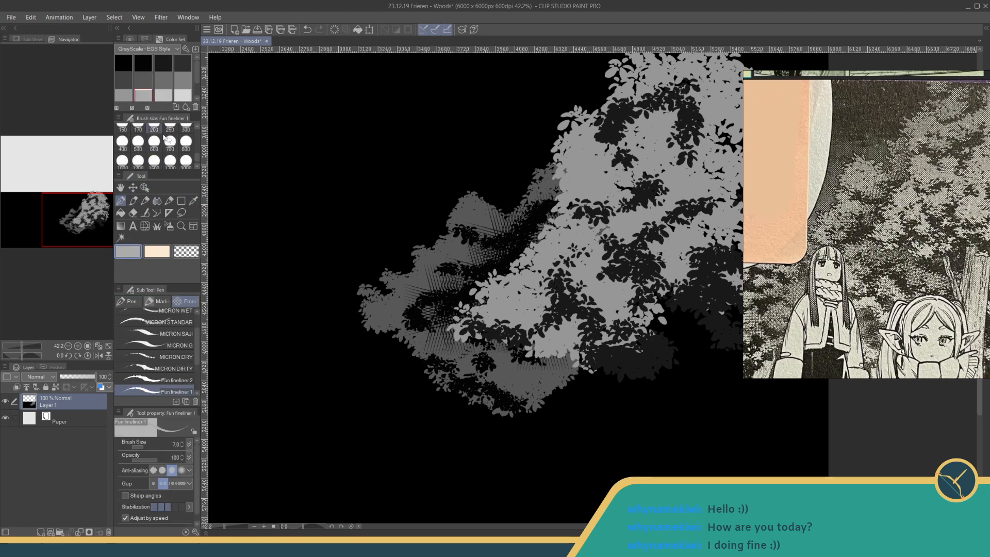
{"action": "scroll", "coordinate": [194, 160], "scroll_direction": "up", "scroll_amount": 5}
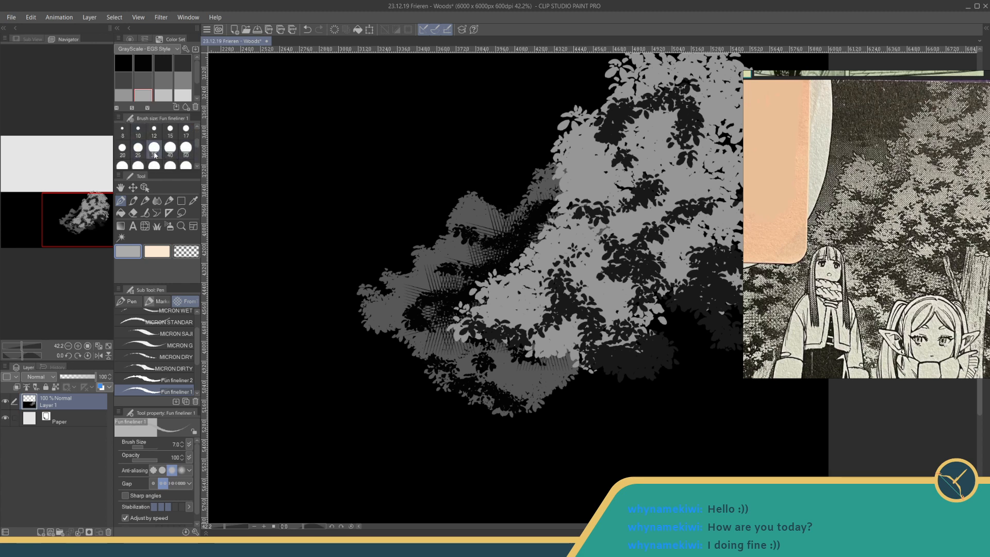
{"action": "left_click", "coordinate": [154, 150]}
{"action": "left_click_drag", "start_coordinate": [656, 379], "coordinate": [559, 304]}
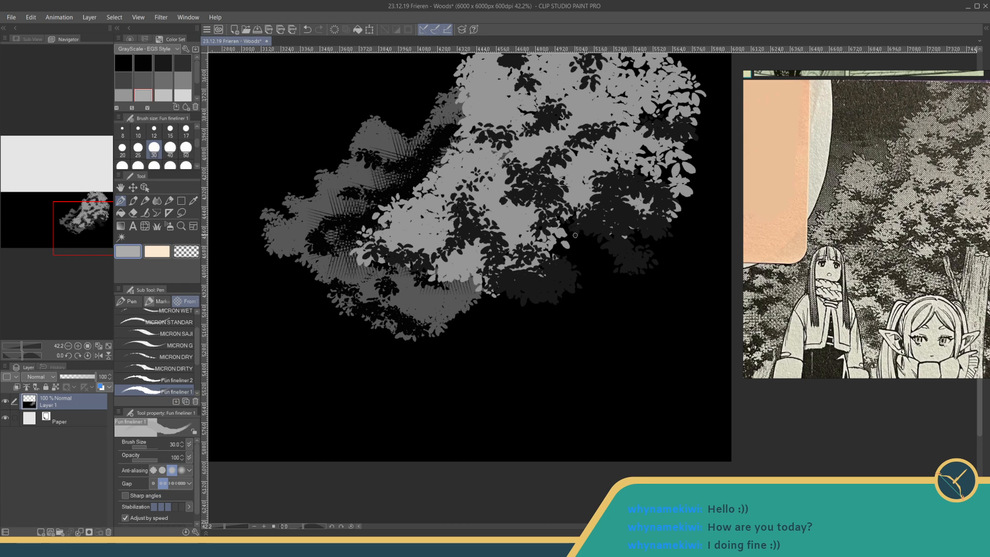
{"action": "scroll", "coordinate": [168, 147], "scroll_direction": "down", "scroll_amount": 2}
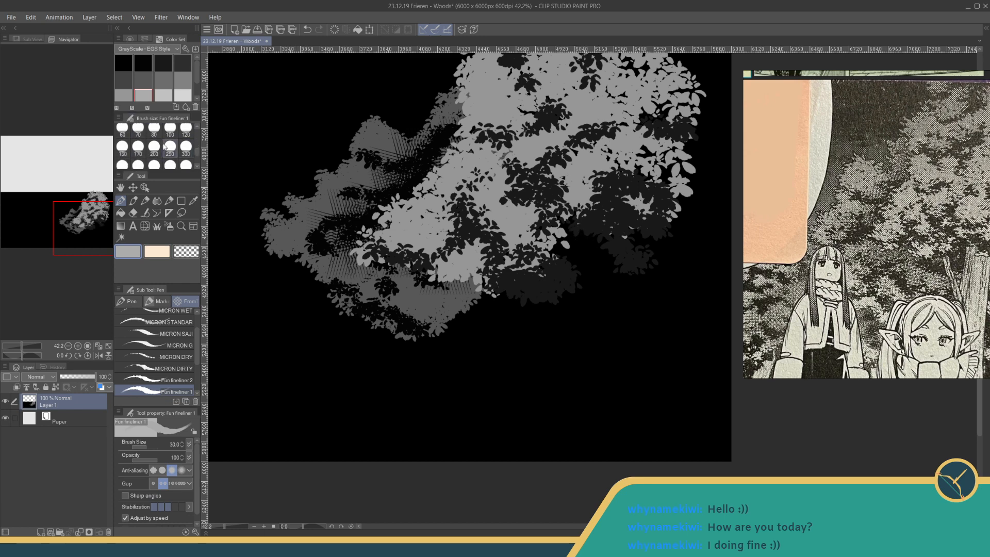
{"action": "left_click", "coordinate": [154, 147]}
{"action": "mouse_move", "coordinate": [585, 243]}
{"action": "left_mouse_down"}
{"action": "mouse_move", "coordinate": [588, 372]}
{"action": "mouse_move", "coordinate": [587, 240]}
{"action": "mouse_move", "coordinate": [579, 393]}
{"action": "left_mouse_up"}
{"action": "left_click_drag", "start_coordinate": [584, 355], "coordinate": [583, 418]}
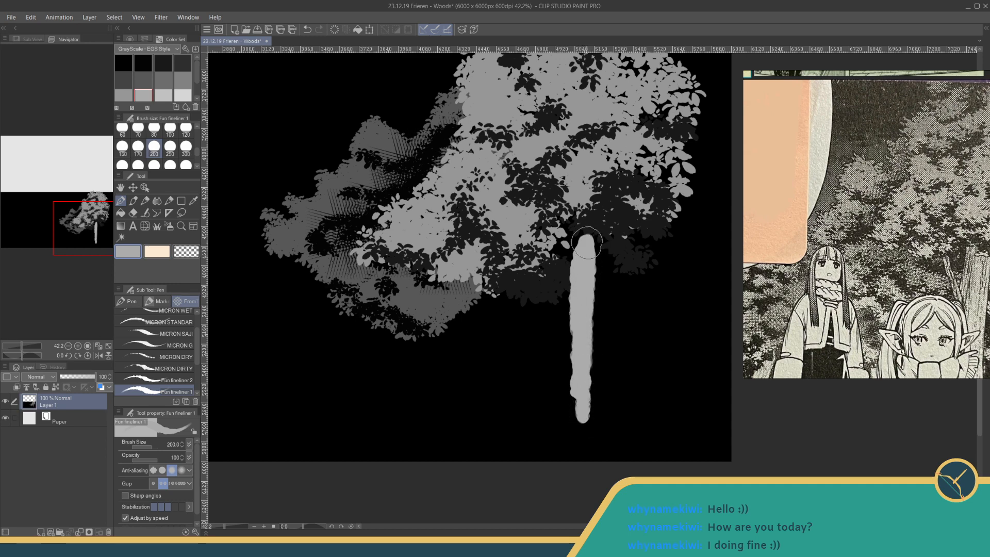
- Widen the light grey trunk down to the canvas's lower edge and add a diagonal branch rising left into the foliage
{"action": "mouse_move", "coordinate": [587, 242]}
{"action": "left_mouse_down"}
{"action": "mouse_move", "coordinate": [624, 258]}
{"action": "mouse_move", "coordinate": [608, 249]}
{"action": "mouse_move", "coordinate": [617, 256]}
{"action": "mouse_move", "coordinate": [600, 398]}
{"action": "mouse_move", "coordinate": [600, 258]}
{"action": "mouse_move", "coordinate": [589, 445]}
{"action": "left_mouse_up"}
{"action": "left_click_drag", "start_coordinate": [592, 367], "coordinate": [593, 450]}
{"action": "mouse_move", "coordinate": [598, 328]}
{"action": "left_mouse_down"}
{"action": "mouse_move", "coordinate": [602, 448]}
{"action": "mouse_move", "coordinate": [606, 432]}
{"action": "left_mouse_up"}
{"action": "mouse_move", "coordinate": [584, 251]}
{"action": "left_mouse_down"}
{"action": "mouse_move", "coordinate": [567, 361]}
{"action": "mouse_move", "coordinate": [571, 438]}
{"action": "left_mouse_up"}
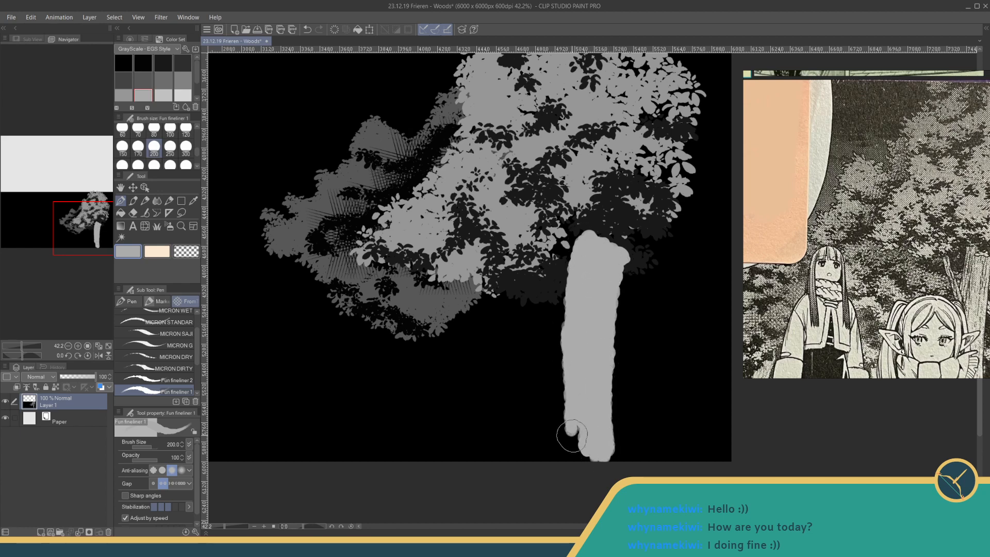
{"action": "left_click_drag", "start_coordinate": [527, 271], "coordinate": [580, 343]}
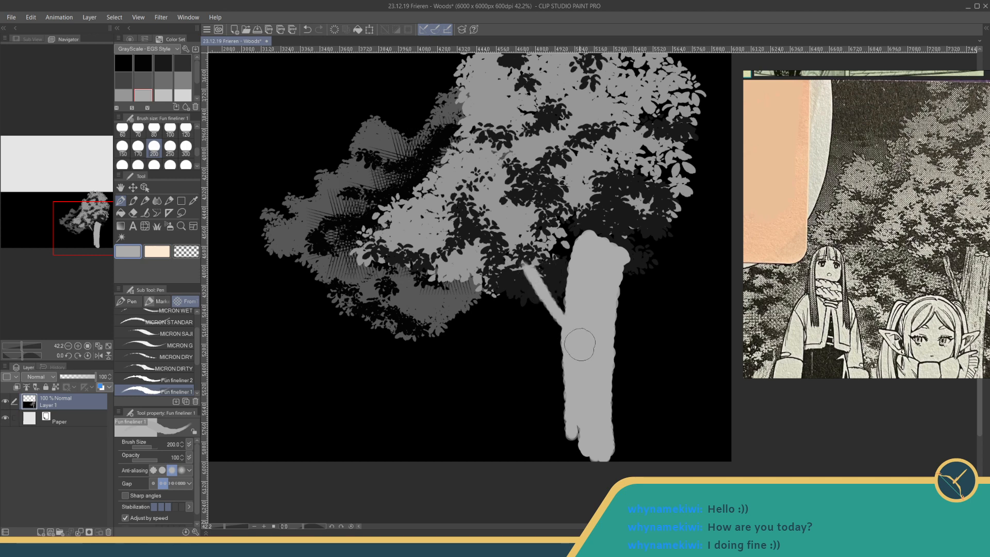
{"action": "left_click_drag", "start_coordinate": [530, 266], "coordinate": [583, 338]}
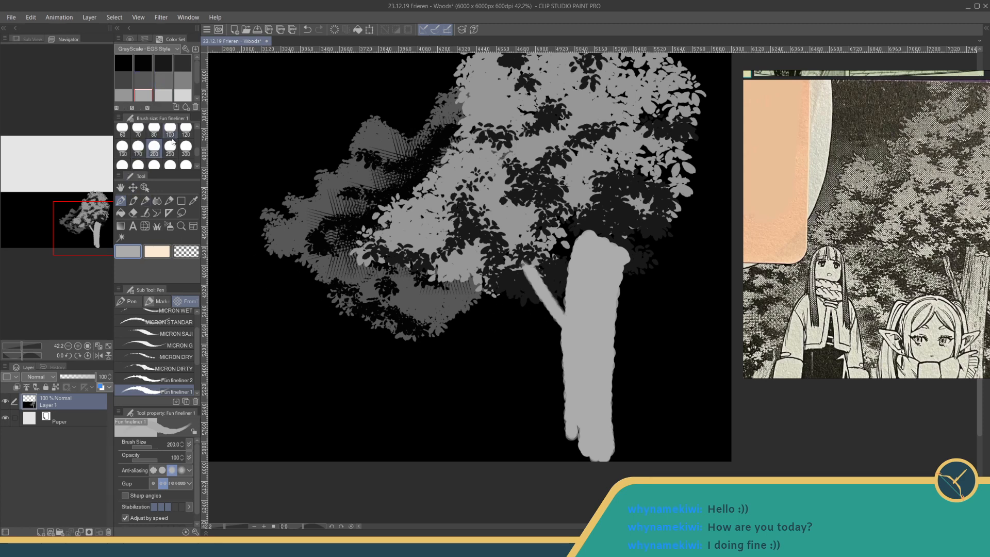
- Try trimming the trunk's right edge in black with the Fun fineliner 1 pen at size 10
{"action": "scroll", "coordinate": [199, 144], "scroll_direction": "up", "scroll_amount": 3}
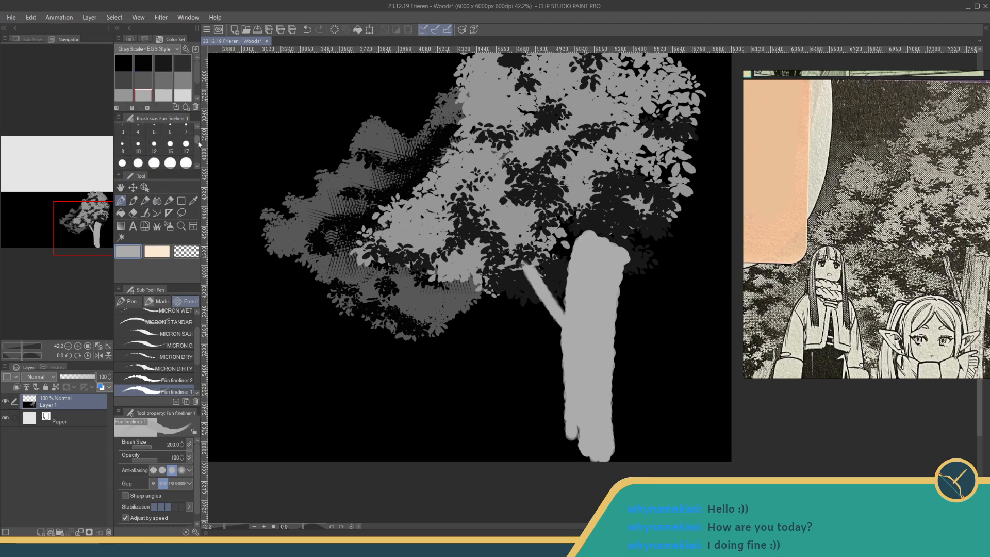
{"action": "scroll", "coordinate": [199, 144], "scroll_direction": "down", "scroll_amount": 1}
{"action": "left_click", "coordinate": [137, 140]}
{"action": "left_click", "coordinate": [125, 61]}
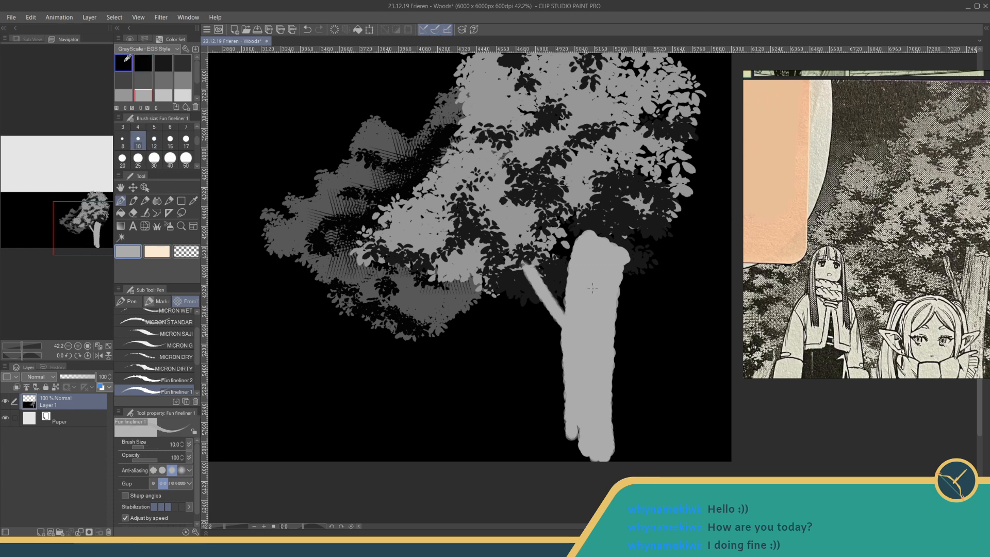
{"action": "left_click_drag", "start_coordinate": [222, 531], "coordinate": [227, 528]}
{"action": "left_click_drag", "start_coordinate": [479, 358], "coordinate": [328, 230]}
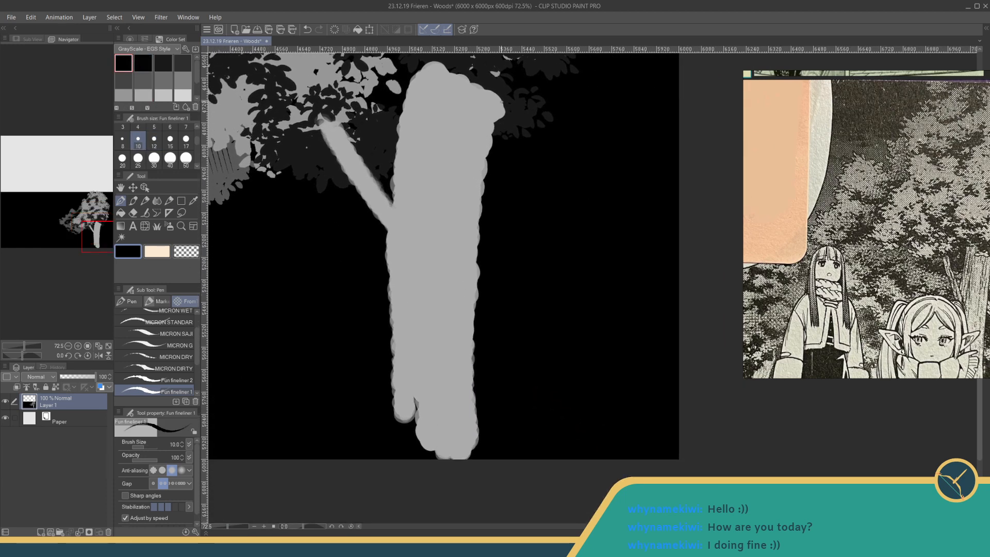
{"action": "left_click_drag", "start_coordinate": [502, 102], "coordinate": [491, 147]}
{"action": "left_click_drag", "start_coordinate": [471, 320], "coordinate": [473, 296]}
{"action": "key", "text": "ctrl+z"}
- Try trimming the trunk's right edge in black with the Fun fineliner 1 pen at size 25
{"action": "key", "text": "bracketright"}
{"action": "key", "text": "bracketright"}
{"action": "key", "text": "bracketright"}
{"action": "key", "text": "bracketright"}
{"action": "key", "text": "bracketright"}
{"action": "key", "text": "bracketright"}
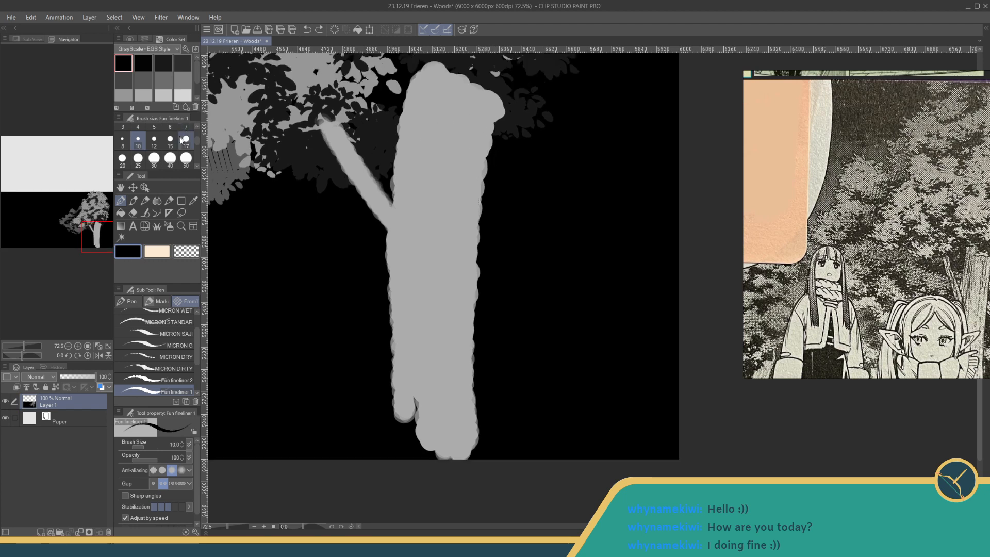
{"action": "key", "text": "bracketleft"}
{"action": "left_click_drag", "start_coordinate": [503, 106], "coordinate": [488, 155]}
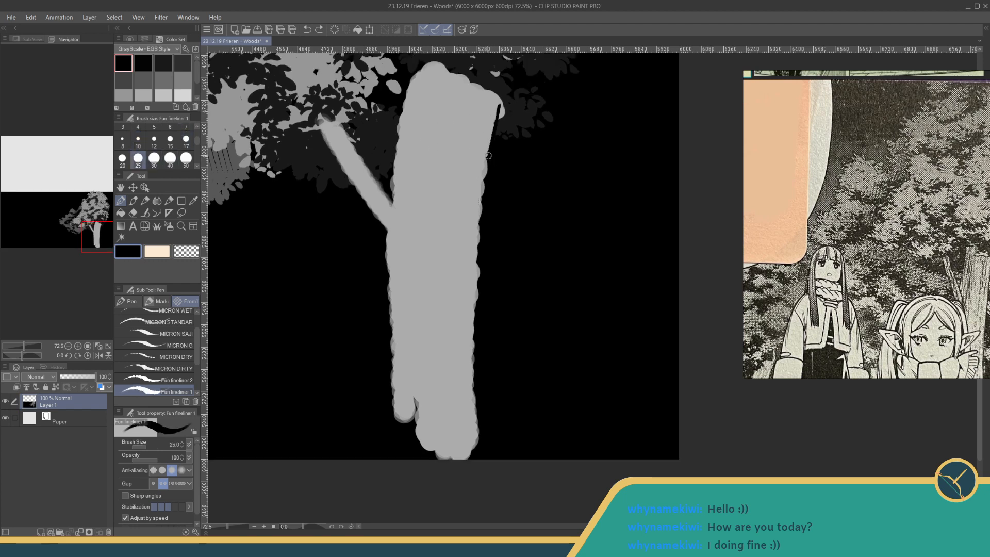
{"action": "key", "text": "ctrl+z"}
{"action": "left_click_drag", "start_coordinate": [503, 98], "coordinate": [491, 162]}
{"action": "key", "text": "ctrl+z"}
{"action": "left_click_drag", "start_coordinate": [473, 327], "coordinate": [482, 421]}
{"action": "left_click_drag", "start_coordinate": [500, 98], "coordinate": [458, 362]}
{"action": "key", "text": "ctrl+z"}
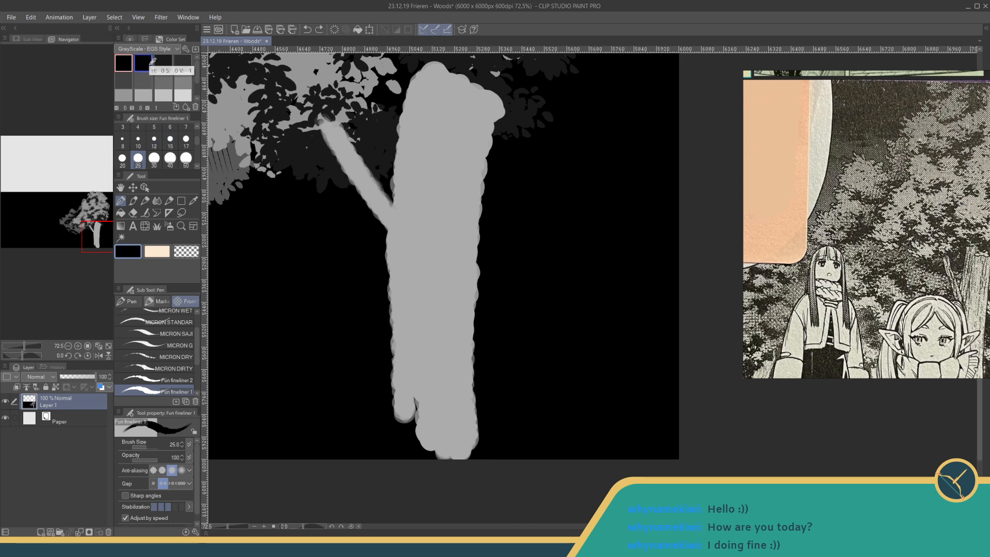
{"action": "left_click", "coordinate": [151, 81]}
{"action": "left_click", "coordinate": [151, 79]}
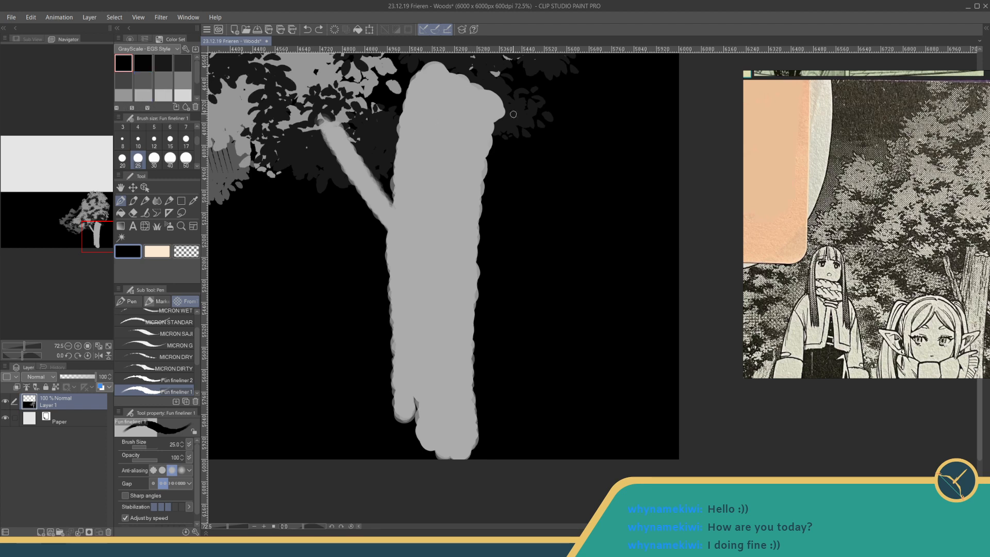
{"action": "left_click_drag", "start_coordinate": [495, 453], "coordinate": [486, 127]}
- Paint leaf clusters on both sides of the trunk with the Leaves brush at size 250, using the dark grey sampled from the lower foliage
{"action": "left_click", "coordinate": [194, 201]}
{"action": "left_click_drag", "start_coordinate": [219, 218], "coordinate": [418, 315]}
{"action": "left_click", "coordinate": [364, 282]}
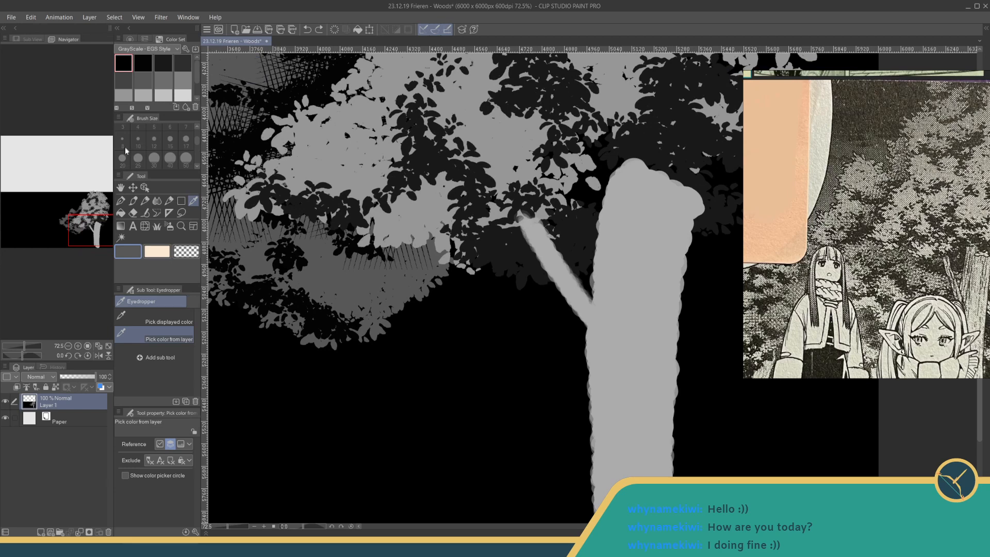
{"action": "left_click", "coordinate": [157, 227]}
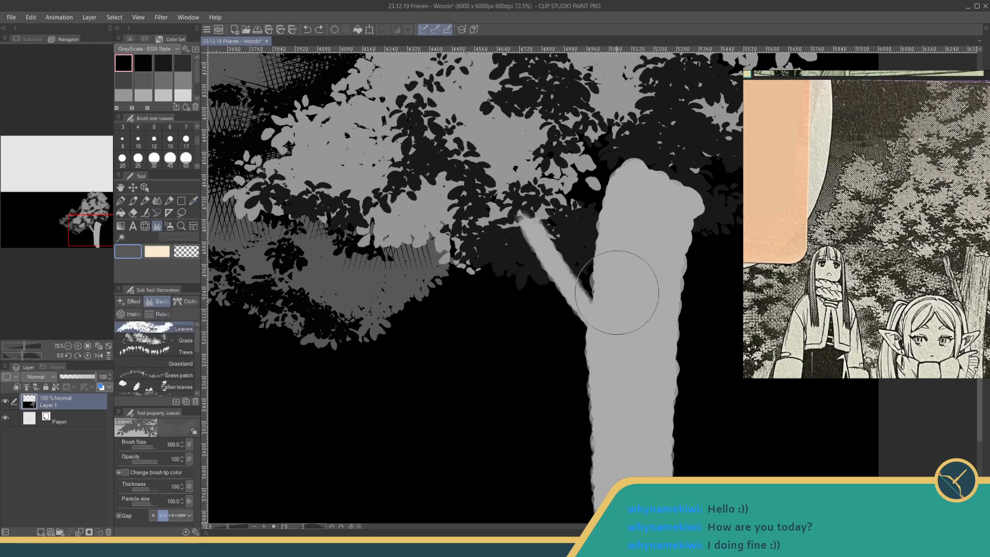
{"action": "left_click_drag", "start_coordinate": [617, 292], "coordinate": [395, 246]}
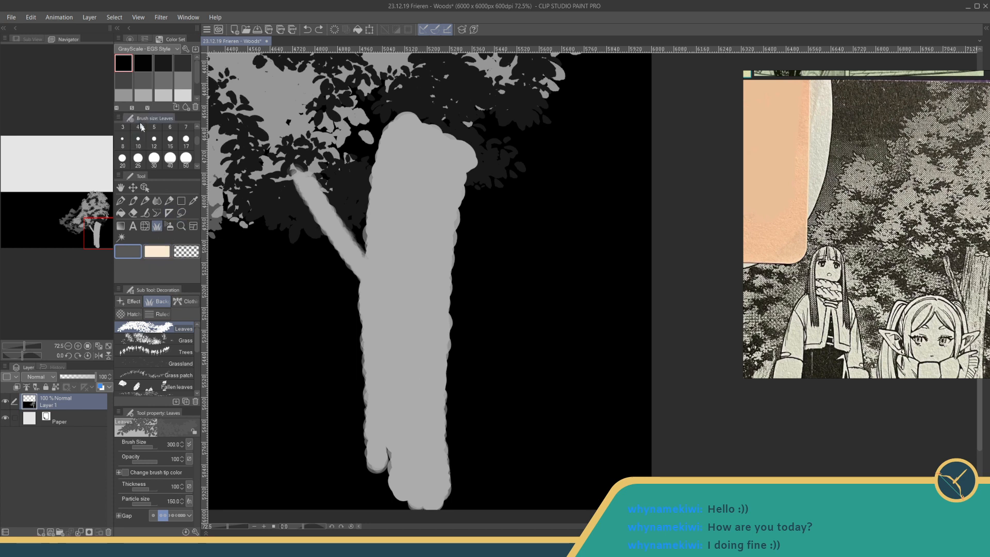
{"action": "scroll", "coordinate": [141, 129], "scroll_direction": "down", "scroll_amount": 5}
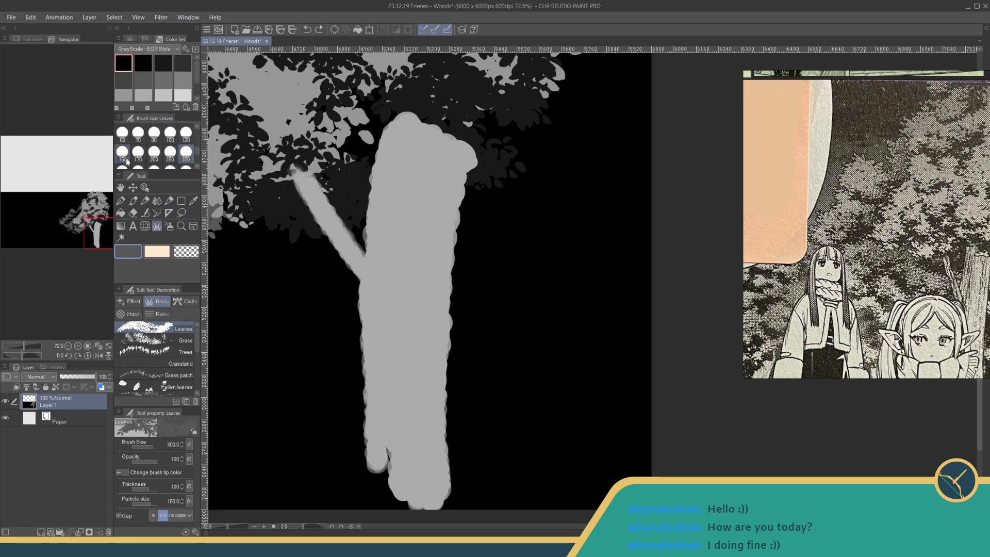
{"action": "left_click", "coordinate": [174, 154]}
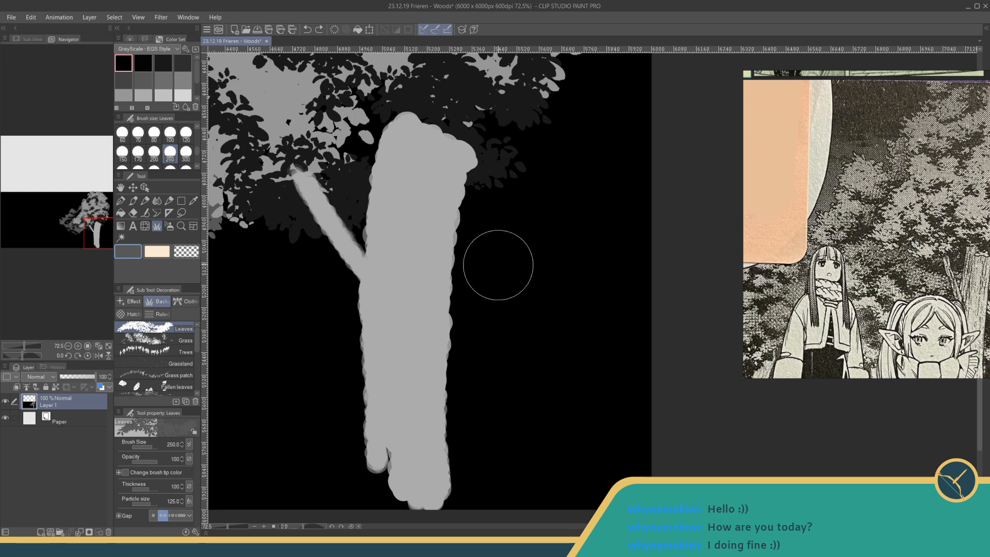
{"action": "mouse_move", "coordinate": [497, 265]}
{"action": "left_mouse_down"}
{"action": "mouse_move", "coordinate": [531, 249]}
{"action": "mouse_move", "coordinate": [484, 300]}
{"action": "mouse_move", "coordinate": [486, 276]}
{"action": "mouse_move", "coordinate": [471, 310]}
{"action": "mouse_move", "coordinate": [462, 358]}
{"action": "mouse_move", "coordinate": [515, 336]}
{"action": "mouse_move", "coordinate": [477, 413]}
{"action": "mouse_move", "coordinate": [502, 406]}
{"action": "mouse_move", "coordinate": [497, 243]}
{"action": "mouse_move", "coordinate": [559, 225]}
{"action": "mouse_move", "coordinate": [581, 248]}
{"action": "left_mouse_up"}
{"action": "mouse_move", "coordinate": [320, 228]}
{"action": "left_mouse_down"}
{"action": "mouse_move", "coordinate": [416, 247]}
{"action": "mouse_move", "coordinate": [440, 283]}
{"action": "mouse_move", "coordinate": [434, 339]}
{"action": "mouse_move", "coordinate": [396, 293]}
{"action": "mouse_move", "coordinate": [308, 282]}
{"action": "mouse_move", "coordinate": [331, 263]}
{"action": "mouse_move", "coordinate": [364, 259]}
{"action": "mouse_move", "coordinate": [358, 253]}
{"action": "mouse_move", "coordinate": [414, 276]}
{"action": "mouse_move", "coordinate": [428, 258]}
{"action": "mouse_move", "coordinate": [447, 284]}
{"action": "left_mouse_up"}
{"action": "left_click", "coordinate": [465, 222]}
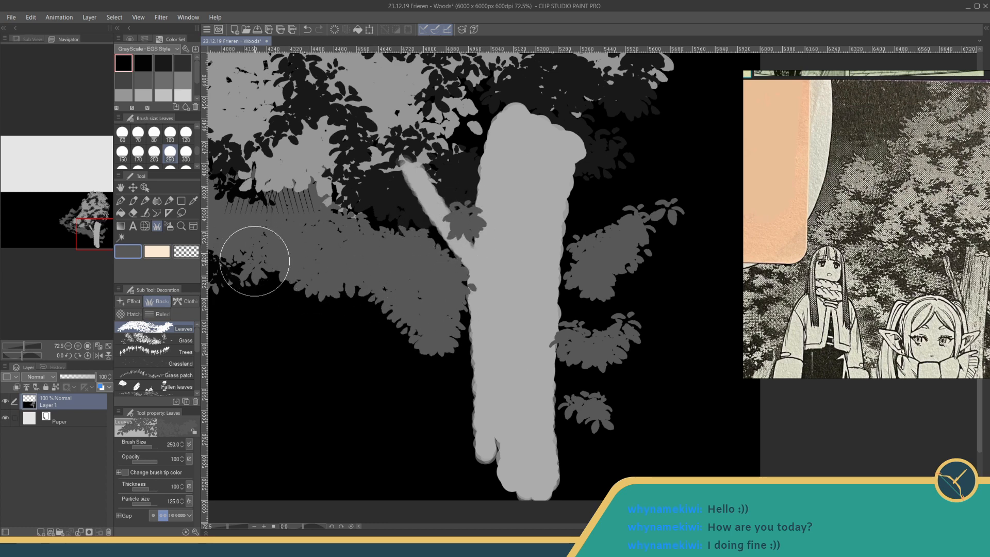
- Roughen the upper edge of the dark grey foliage with the Cross-hatching (for tone scraping) brush at size 250
{"action": "left_click", "coordinate": [132, 314]}
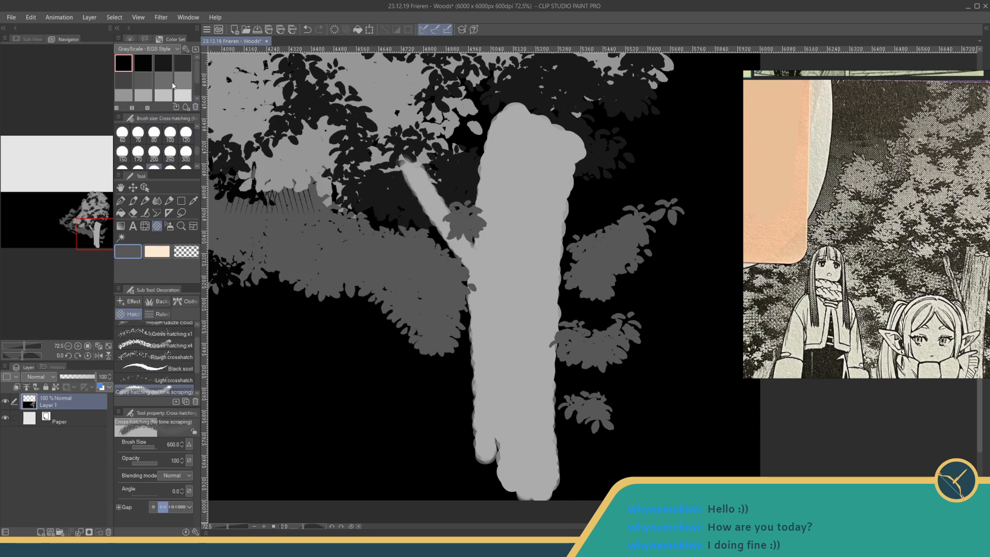
{"action": "left_click", "coordinate": [170, 151]}
{"action": "left_click", "coordinate": [257, 183]}
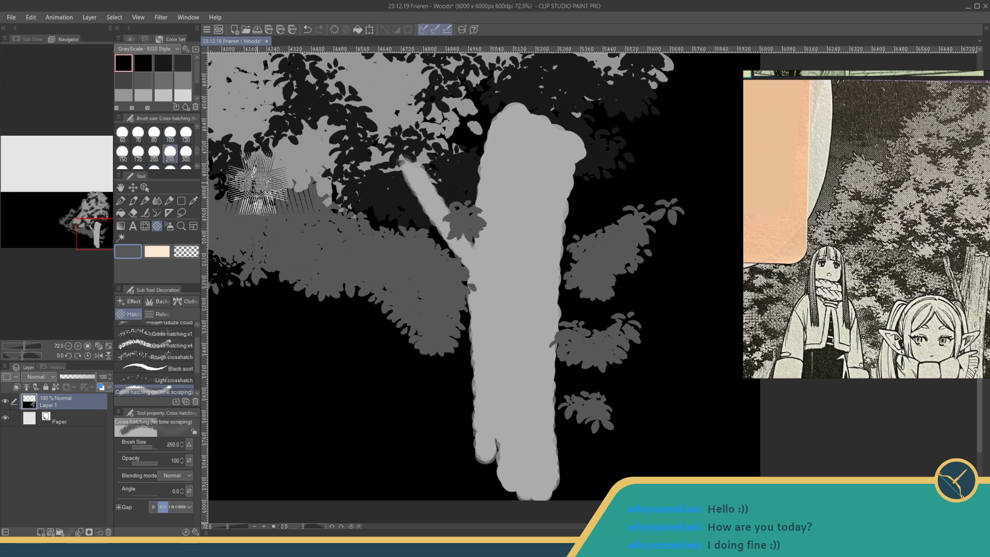
{"action": "mouse_move", "coordinate": [256, 183]}
{"action": "left_mouse_down"}
{"action": "mouse_move", "coordinate": [384, 271]}
{"action": "mouse_move", "coordinate": [334, 226]}
{"action": "mouse_move", "coordinate": [429, 266]}
{"action": "mouse_move", "coordinate": [432, 293]}
{"action": "mouse_move", "coordinate": [288, 236]}
{"action": "left_mouse_up"}
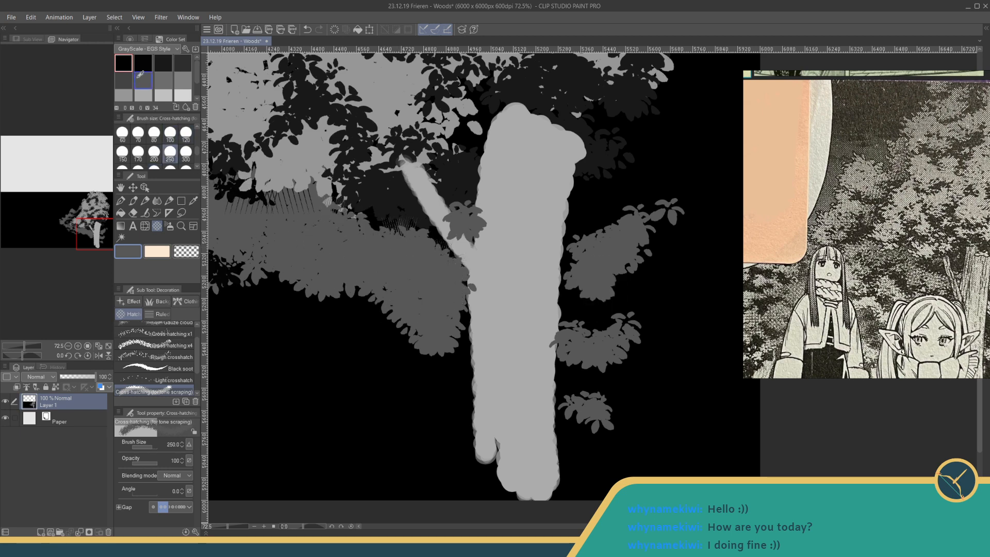
- Try black cross-hatching patches at size 250 on the dark grey foliage left of the trunk
{"action": "left_click", "coordinate": [143, 63]}
{"action": "mouse_move", "coordinate": [419, 260]}
{"action": "left_mouse_down"}
{"action": "mouse_move", "coordinate": [452, 305]}
{"action": "mouse_move", "coordinate": [432, 325]}
{"action": "mouse_move", "coordinate": [430, 265]}
{"action": "left_mouse_up"}
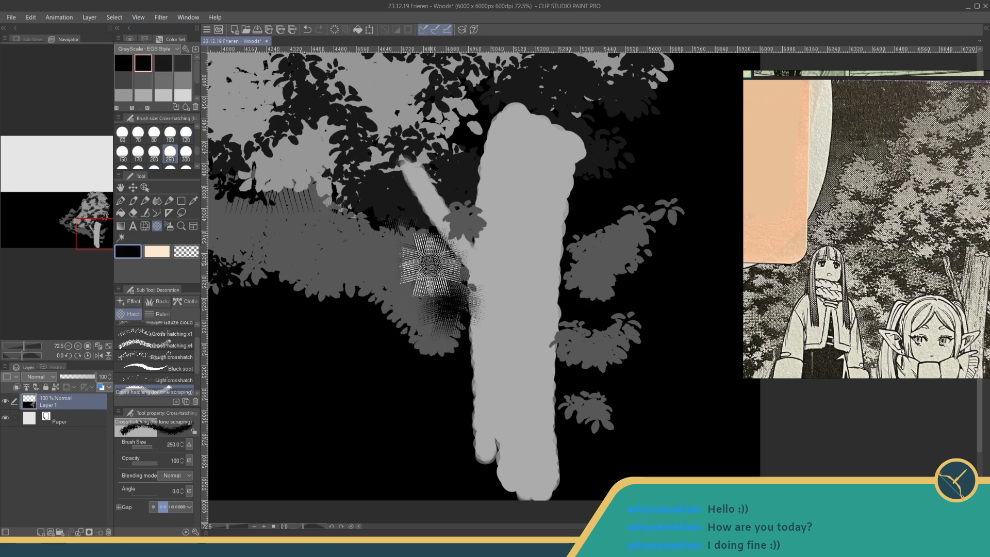
{"action": "left_click", "coordinate": [352, 239]}
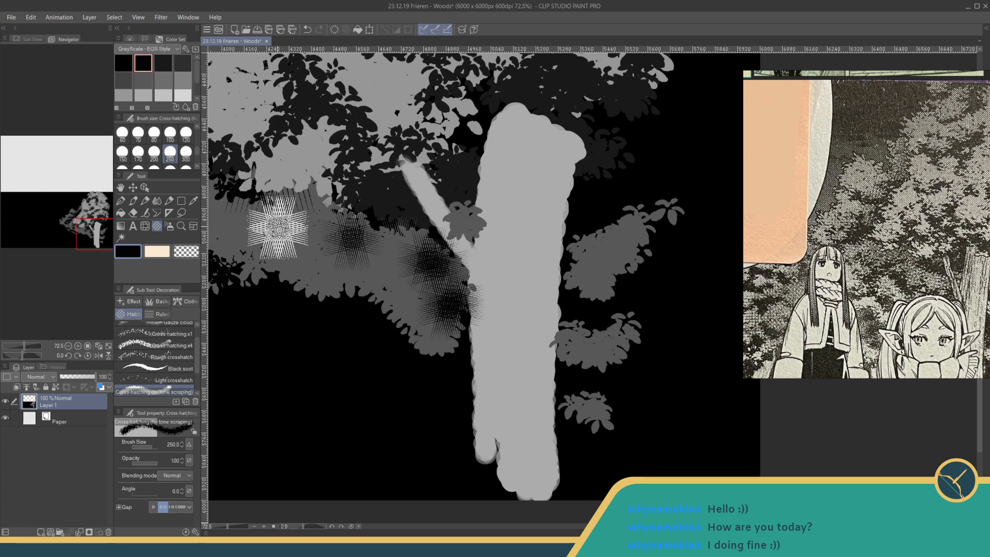
{"action": "key", "text": "ctrl+z"}
{"action": "key", "text": "ctrl+z"}
{"action": "key", "text": "ctrl+z"}
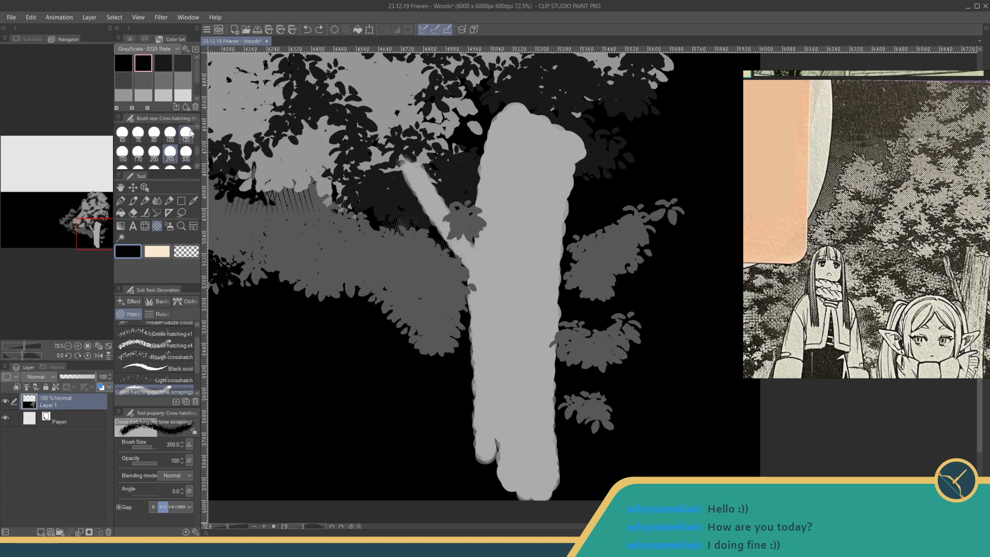
- Stamp black cross-hatching at size 300 over the dark grey leaf clusters on both sides of the trunk and save the file
{"action": "scroll", "coordinate": [191, 132], "scroll_direction": "down", "scroll_amount": 2}
{"action": "left_click", "coordinate": [138, 149]}
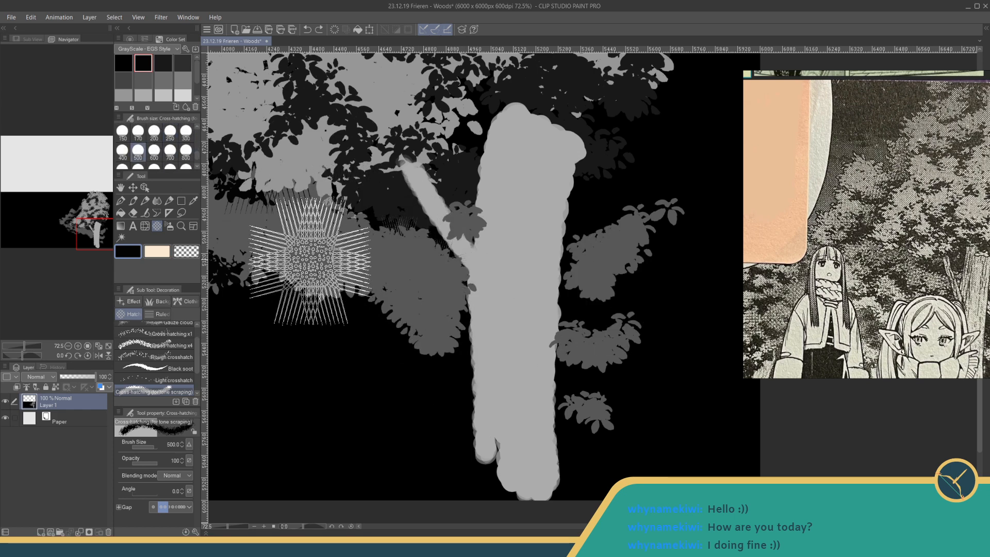
{"action": "left_click", "coordinate": [186, 131]}
{"action": "left_click", "coordinate": [326, 234]}
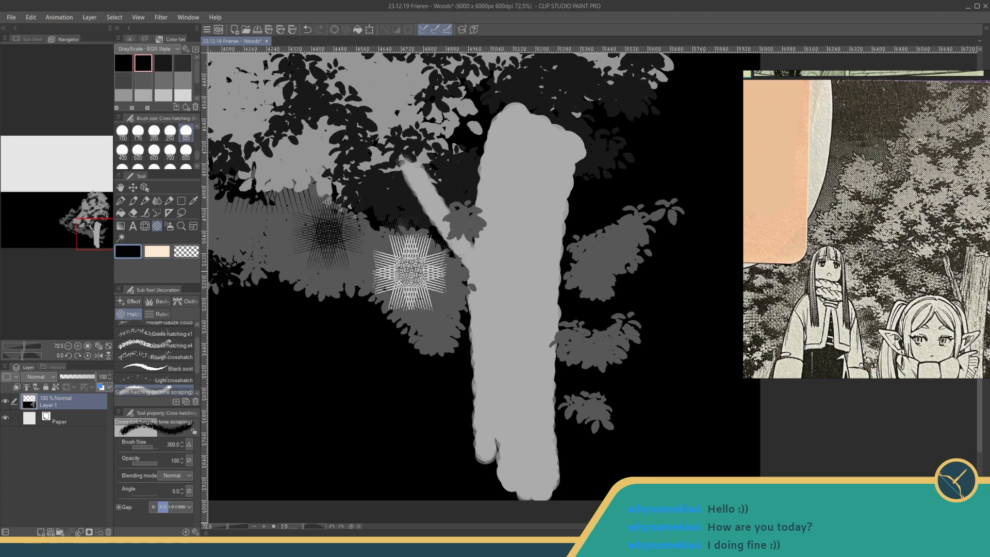
{"action": "left_click", "coordinate": [369, 251]}
{"action": "left_click", "coordinate": [404, 266]}
{"action": "left_click", "coordinate": [428, 308]}
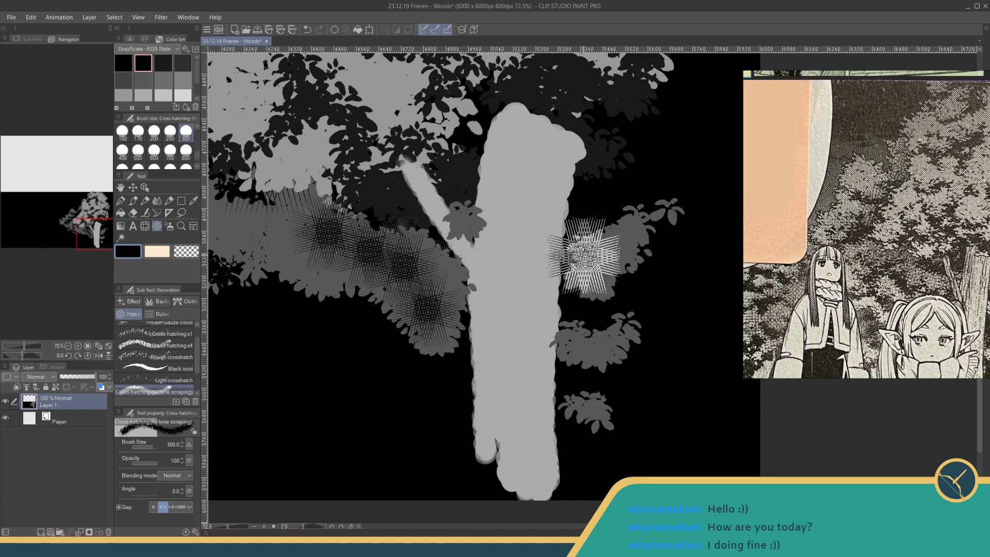
{"action": "left_click", "coordinate": [595, 253]}
{"action": "left_click", "coordinate": [595, 335]}
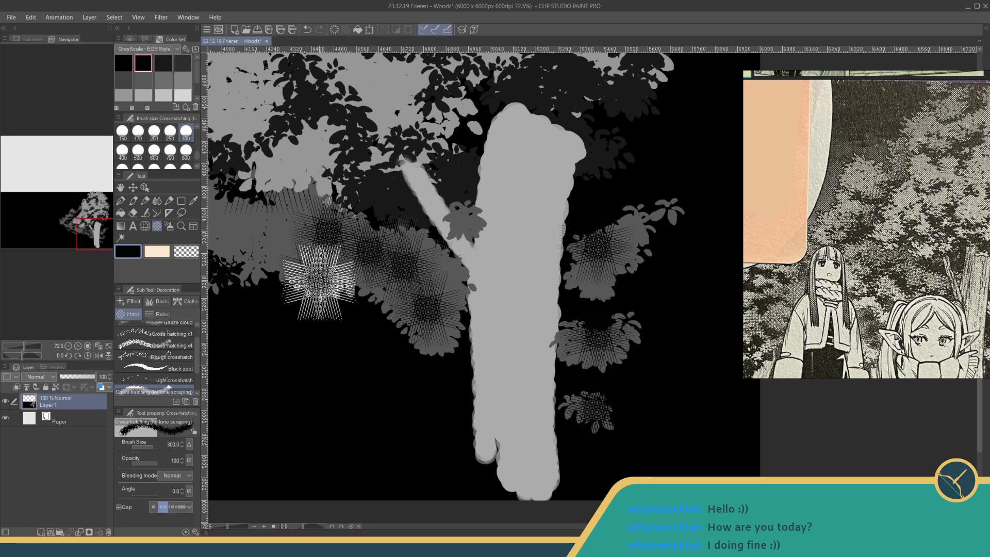
{"action": "key", "text": "ctrl+z"}
{"action": "key", "text": "ctrl+s"}
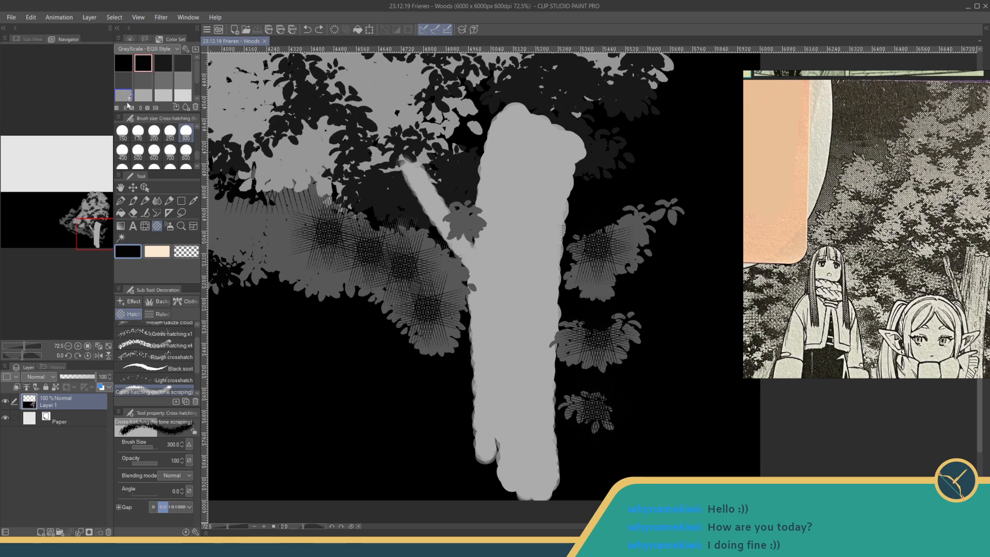
- Add near-black leaves left of the diagonal branch with the Leaves brush at size 500 and save the file
{"action": "left_click", "coordinate": [157, 301]}
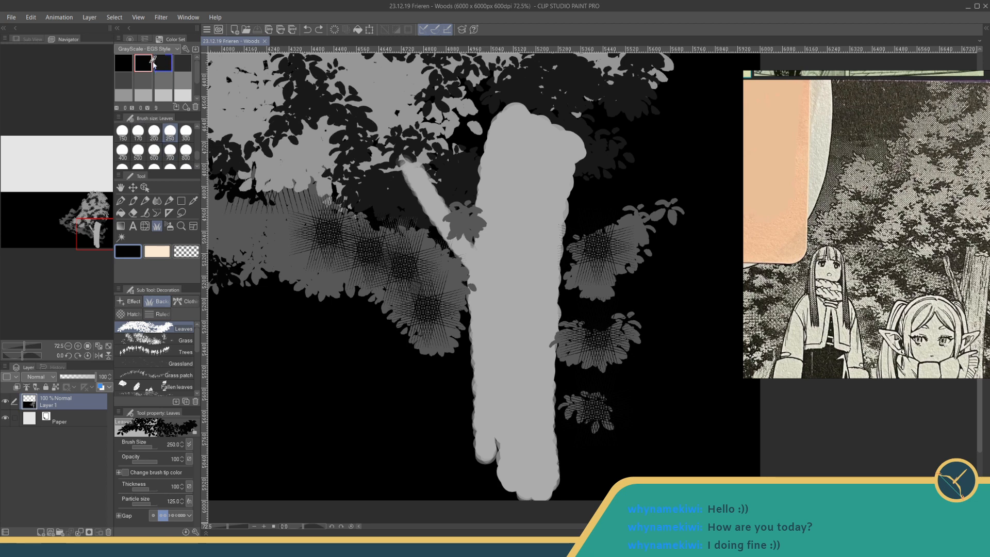
{"action": "left_click", "coordinate": [155, 65]}
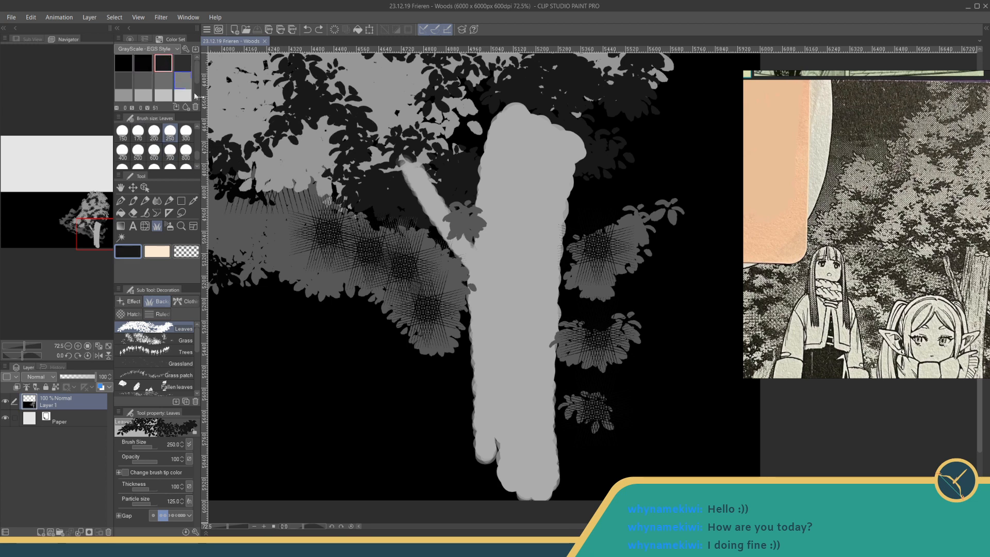
{"action": "left_click", "coordinate": [138, 150]}
{"action": "left_click_drag", "start_coordinate": [355, 222], "coordinate": [430, 210]}
{"action": "key", "text": "ctrl+x"}
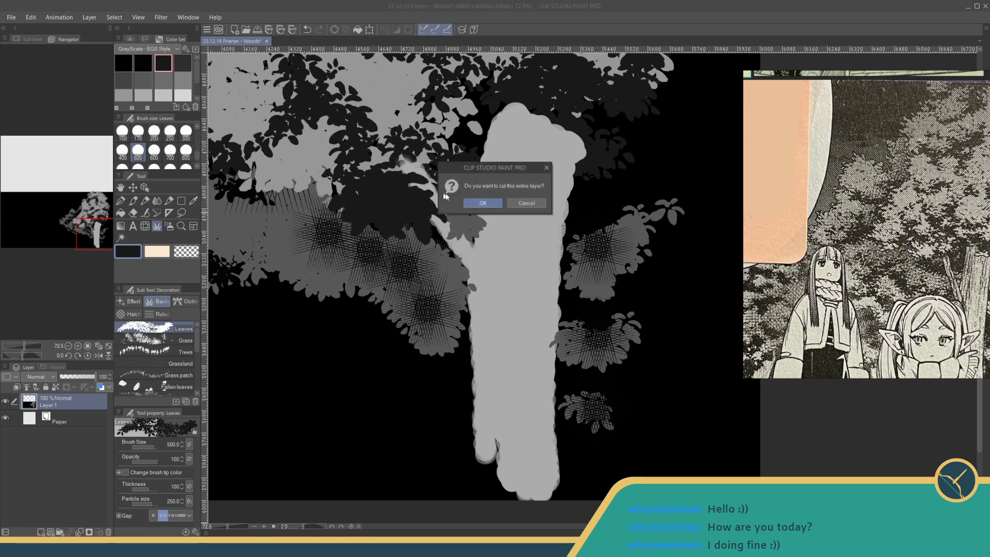
{"action": "left_click", "coordinate": [483, 203]}
{"action": "key", "text": "ctrl+z"}
{"action": "key", "text": "ctrl+z"}
{"action": "key", "text": "ctrl+z"}
{"action": "key", "text": "ctrl+z"}
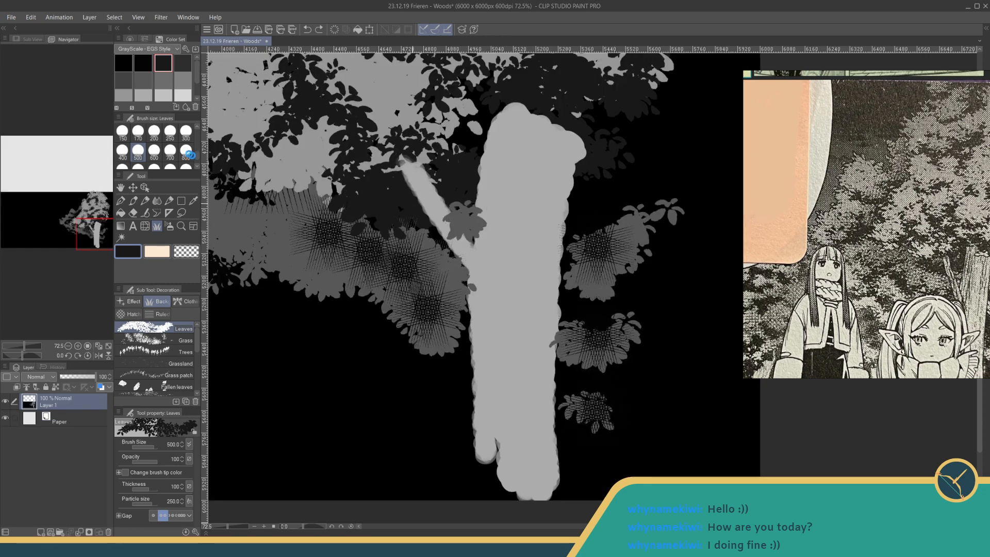
{"action": "key", "text": "ctrl+s"}
- Cover the trunk's top and the diagonal branch with near-black leaves at size 300, and save the file
{"action": "left_click", "coordinate": [186, 132]}
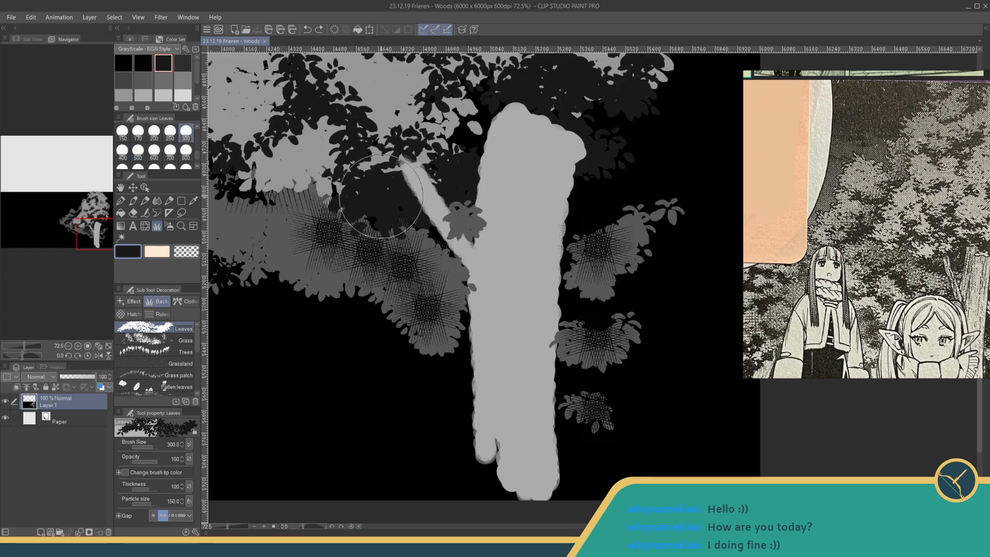
{"action": "mouse_move", "coordinate": [381, 196]}
{"action": "left_mouse_down"}
{"action": "mouse_move", "coordinate": [419, 234]}
{"action": "mouse_move", "coordinate": [440, 204]}
{"action": "mouse_move", "coordinate": [465, 196]}
{"action": "mouse_move", "coordinate": [549, 205]}
{"action": "mouse_move", "coordinate": [602, 151]}
{"action": "mouse_move", "coordinate": [512, 101]}
{"action": "mouse_move", "coordinate": [577, 131]}
{"action": "mouse_move", "coordinate": [538, 106]}
{"action": "mouse_move", "coordinate": [582, 148]}
{"action": "mouse_move", "coordinate": [578, 158]}
{"action": "mouse_move", "coordinate": [578, 149]}
{"action": "mouse_move", "coordinate": [490, 106]}
{"action": "mouse_move", "coordinate": [498, 114]}
{"action": "mouse_move", "coordinate": [477, 132]}
{"action": "mouse_move", "coordinate": [426, 159]}
{"action": "mouse_move", "coordinate": [418, 152]}
{"action": "mouse_move", "coordinate": [394, 180]}
{"action": "mouse_move", "coordinate": [399, 169]}
{"action": "mouse_move", "coordinate": [443, 169]}
{"action": "mouse_move", "coordinate": [470, 207]}
{"action": "mouse_move", "coordinate": [575, 225]}
{"action": "mouse_move", "coordinate": [581, 236]}
{"action": "mouse_move", "coordinate": [602, 230]}
{"action": "mouse_move", "coordinate": [592, 233]}
{"action": "mouse_move", "coordinate": [598, 240]}
{"action": "mouse_move", "coordinate": [599, 185]}
{"action": "mouse_move", "coordinate": [550, 258]}
{"action": "mouse_move", "coordinate": [424, 248]}
{"action": "mouse_move", "coordinate": [452, 283]}
{"action": "mouse_move", "coordinate": [431, 264]}
{"action": "mouse_move", "coordinate": [431, 289]}
{"action": "mouse_move", "coordinate": [445, 278]}
{"action": "mouse_move", "coordinate": [430, 280]}
{"action": "left_mouse_up"}
{"action": "key", "text": "ctrl+z"}
{"action": "key", "text": "ctrl+s"}
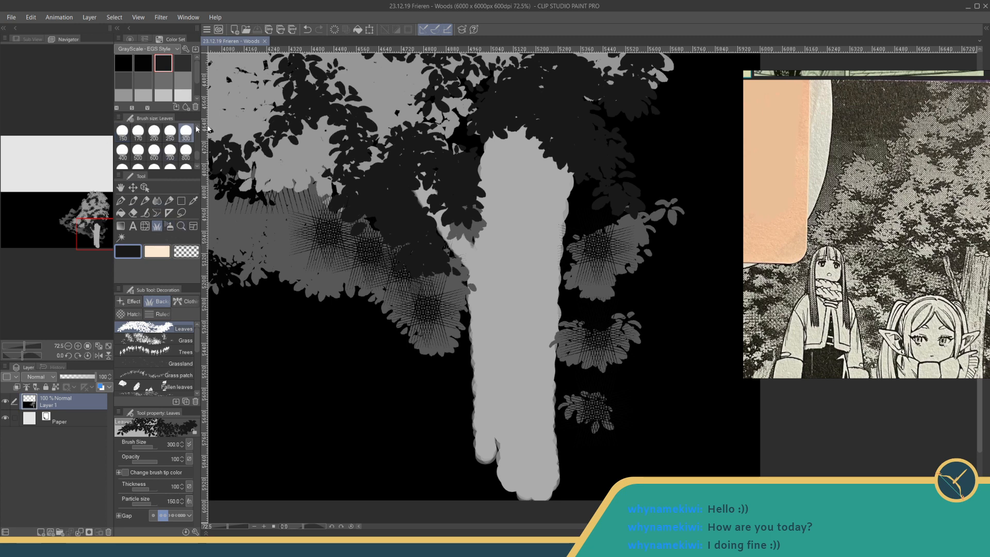
- Paint near-black leaves at size 200 over the hatched clusters right of the trunk and along its right edge
{"action": "left_click", "coordinate": [154, 133]}
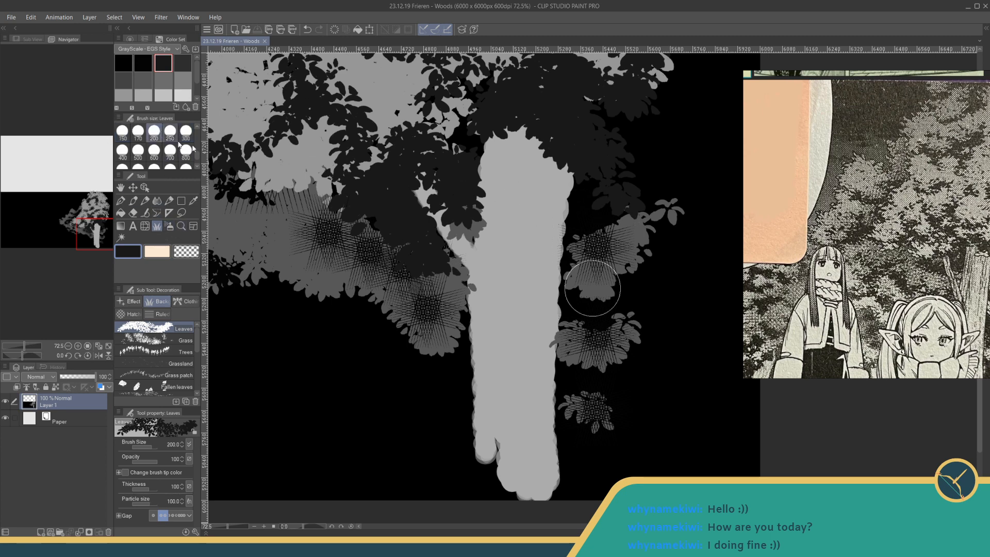
{"action": "mouse_move", "coordinate": [623, 242]}
{"action": "left_mouse_down"}
{"action": "mouse_move", "coordinate": [588, 279]}
{"action": "mouse_move", "coordinate": [588, 301]}
{"action": "mouse_move", "coordinate": [633, 263]}
{"action": "mouse_move", "coordinate": [639, 283]}
{"action": "mouse_move", "coordinate": [586, 349]}
{"action": "mouse_move", "coordinate": [581, 394]}
{"action": "mouse_move", "coordinate": [641, 325]}
{"action": "mouse_move", "coordinate": [592, 272]}
{"action": "mouse_move", "coordinate": [658, 209]}
{"action": "mouse_move", "coordinate": [593, 222]}
{"action": "mouse_move", "coordinate": [600, 360]}
{"action": "mouse_move", "coordinate": [577, 416]}
{"action": "mouse_move", "coordinate": [630, 400]}
{"action": "left_mouse_up"}
{"action": "mouse_move", "coordinate": [596, 205]}
{"action": "left_mouse_down"}
{"action": "mouse_move", "coordinate": [584, 224]}
{"action": "mouse_move", "coordinate": [583, 202]}
{"action": "mouse_move", "coordinate": [609, 219]}
{"action": "mouse_move", "coordinate": [646, 196]}
{"action": "left_mouse_up"}
{"action": "left_click_drag", "start_coordinate": [554, 272], "coordinate": [546, 380]}
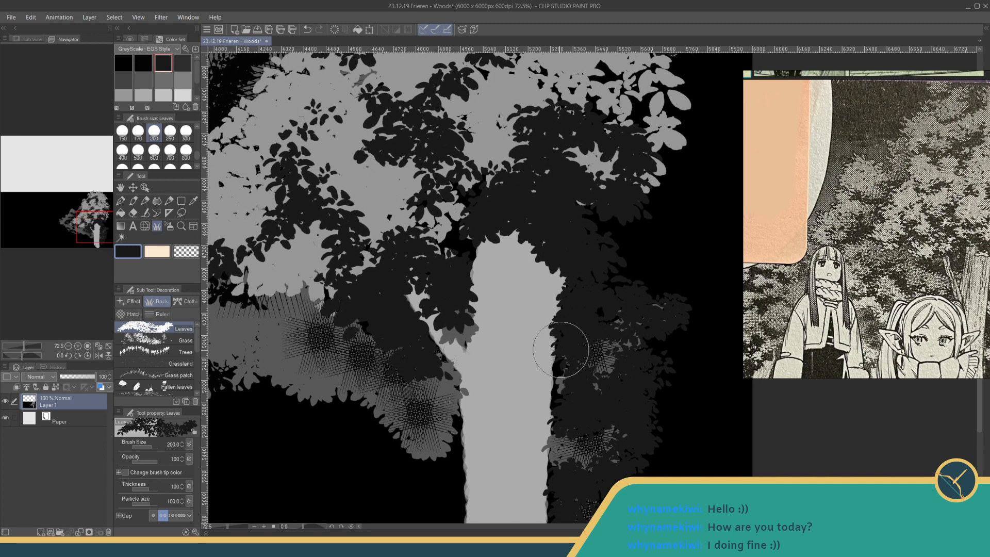
{"action": "mouse_move", "coordinate": [571, 344]}
{"action": "left_mouse_down"}
{"action": "mouse_move", "coordinate": [633, 234]}
{"action": "mouse_move", "coordinate": [624, 240]}
{"action": "left_mouse_up"}
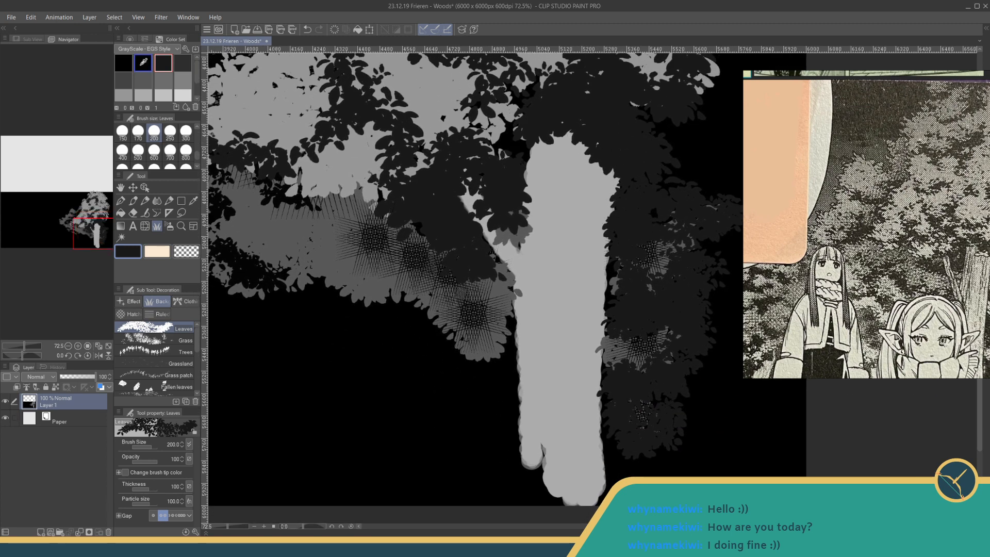
- Deepen the shadows above the trunk and around the diagonal branch with black leaves at size 200
{"action": "left_click", "coordinate": [143, 64]}
{"action": "mouse_move", "coordinate": [559, 124]}
{"action": "left_mouse_down"}
{"action": "mouse_move", "coordinate": [609, 130]}
{"action": "mouse_move", "coordinate": [593, 117]}
{"action": "mouse_move", "coordinate": [634, 162]}
{"action": "mouse_move", "coordinate": [617, 128]}
{"action": "mouse_move", "coordinate": [605, 217]}
{"action": "left_mouse_up"}
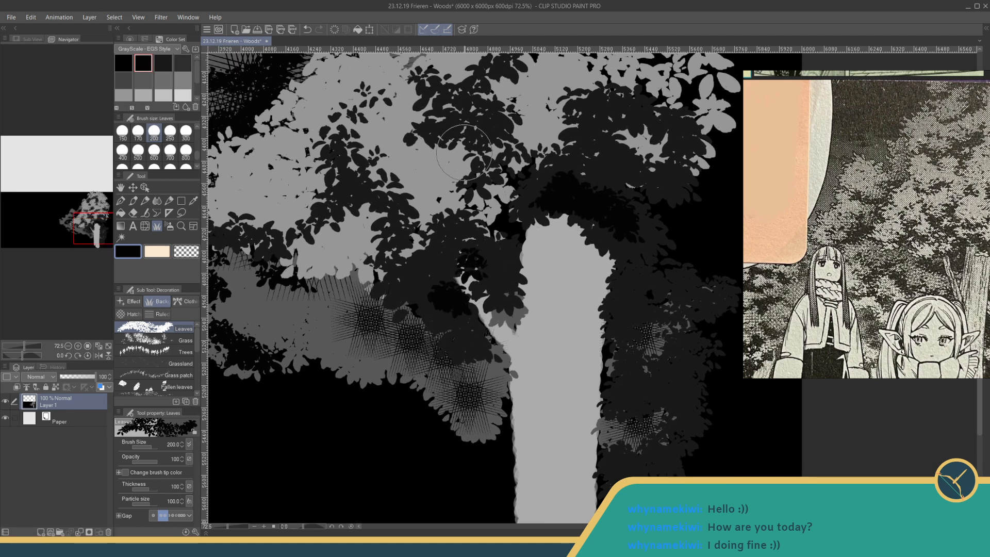
{"action": "left_click_drag", "start_coordinate": [467, 135], "coordinate": [518, 177]}
{"action": "mouse_move", "coordinate": [510, 176]}
{"action": "left_mouse_down"}
{"action": "mouse_move", "coordinate": [515, 319]}
{"action": "mouse_move", "coordinate": [528, 297]}
{"action": "left_mouse_up"}
{"action": "mouse_move", "coordinate": [507, 382]}
{"action": "left_mouse_down"}
{"action": "mouse_move", "coordinate": [450, 416]}
{"action": "mouse_move", "coordinate": [482, 439]}
{"action": "mouse_move", "coordinate": [490, 432]}
{"action": "mouse_move", "coordinate": [489, 461]}
{"action": "left_mouse_up"}
{"action": "left_click_drag", "start_coordinate": [476, 424], "coordinate": [500, 462]}
{"action": "left_click_drag", "start_coordinate": [513, 413], "coordinate": [521, 432]}
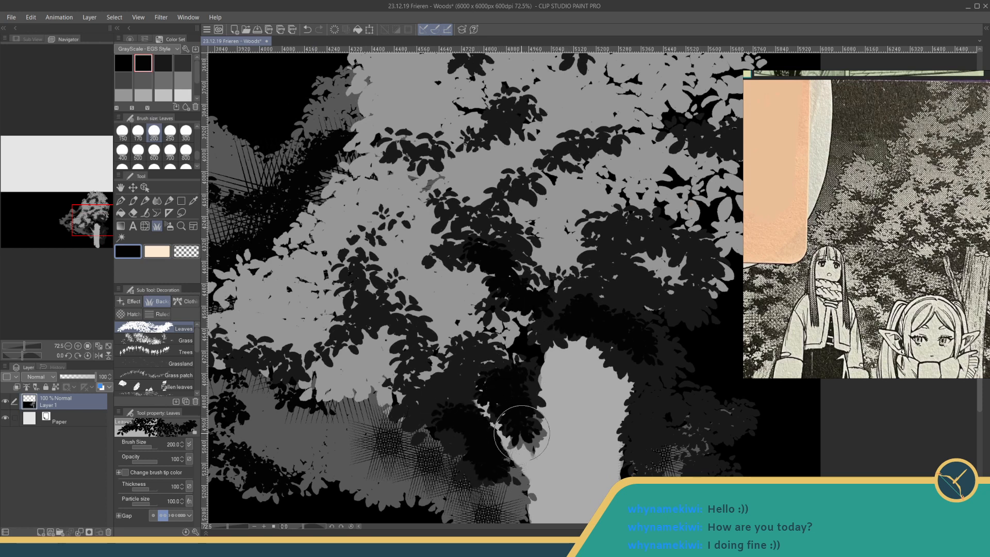
- Trim the trunk's right edge with long black strokes, using the Fun fineliner 1 pen at size 20
{"action": "mouse_move", "coordinate": [655, 341]}
{"action": "left_mouse_down"}
{"action": "mouse_move", "coordinate": [551, 242]}
{"action": "mouse_move", "coordinate": [500, 228]}
{"action": "mouse_move", "coordinate": [542, 269]}
{"action": "mouse_move", "coordinate": [599, 179]}
{"action": "left_mouse_up"}
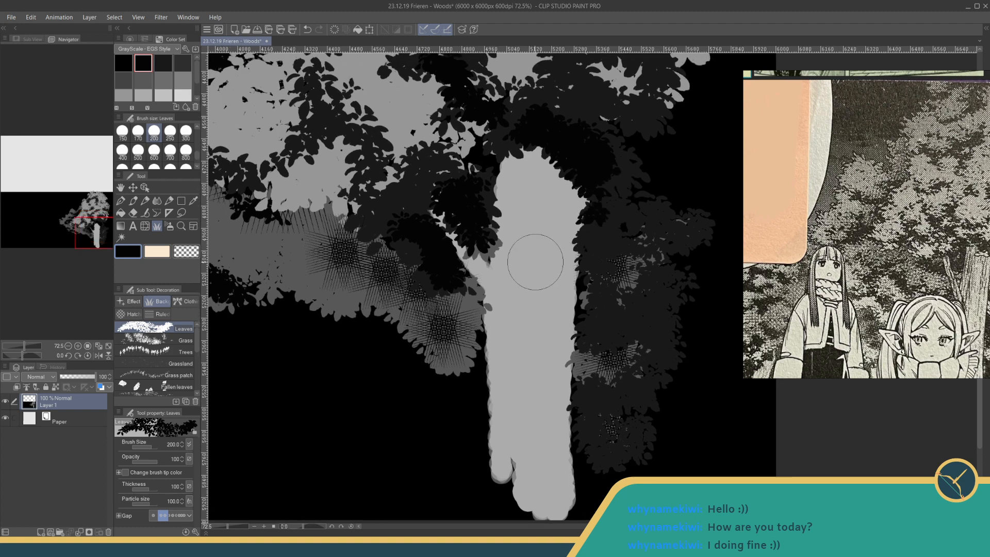
{"action": "left_click", "coordinate": [120, 201]}
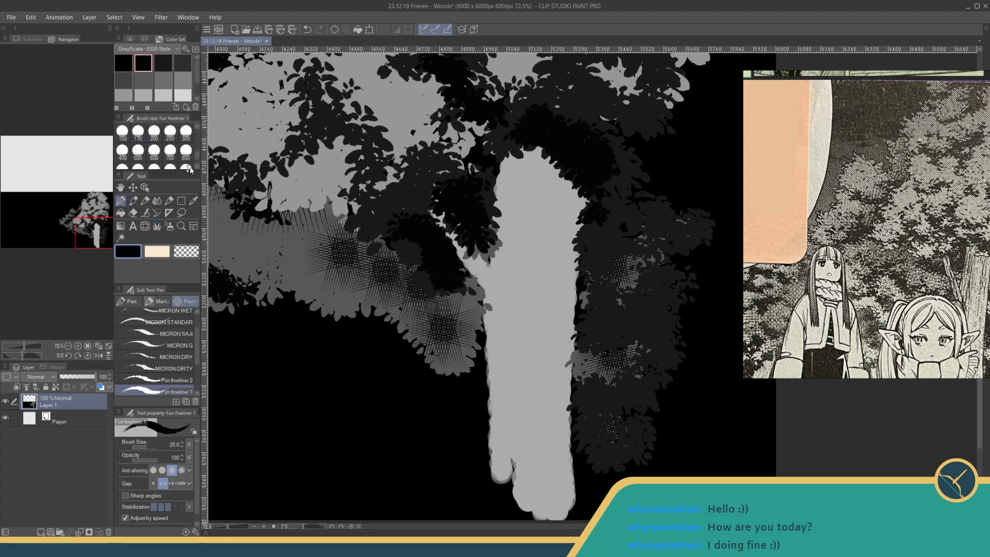
{"action": "scroll", "coordinate": [197, 146], "scroll_direction": "up", "scroll_amount": 5}
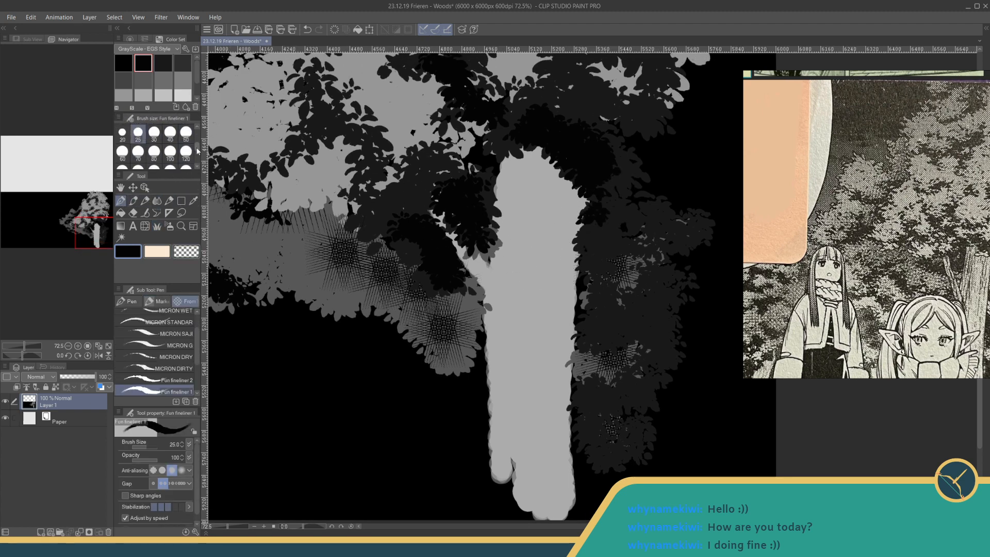
{"action": "scroll", "coordinate": [197, 146], "scroll_direction": "down", "scroll_amount": 1}
{"action": "left_click", "coordinate": [139, 130]}
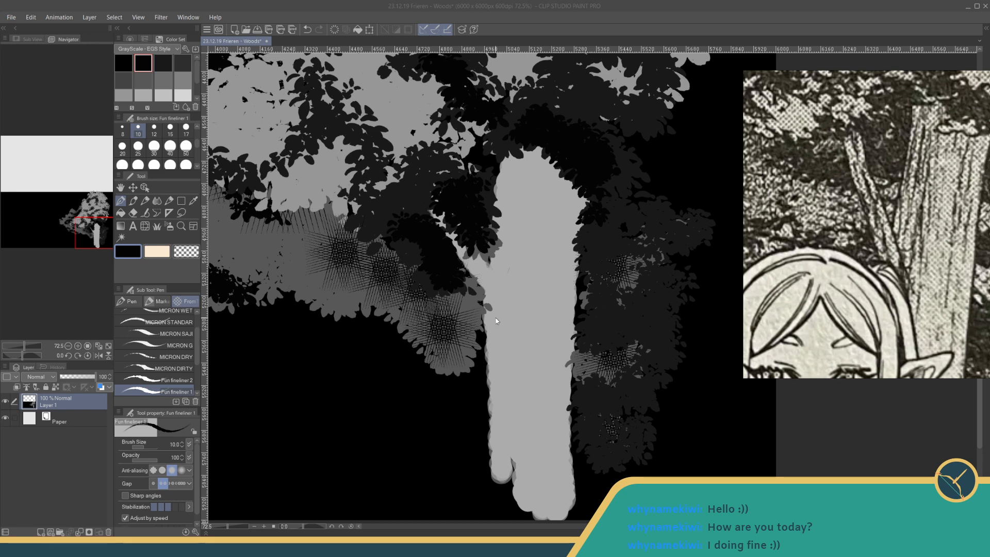
{"action": "left_click_drag", "start_coordinate": [496, 320], "coordinate": [451, 281]}
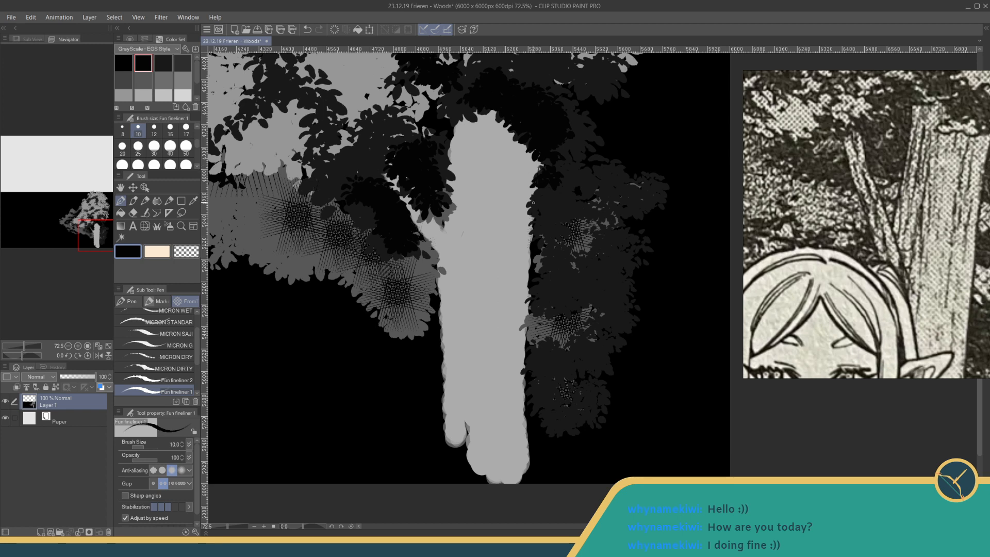
{"action": "key", "text": "ctrl+z"}
{"action": "left_click", "coordinate": [123, 148]}
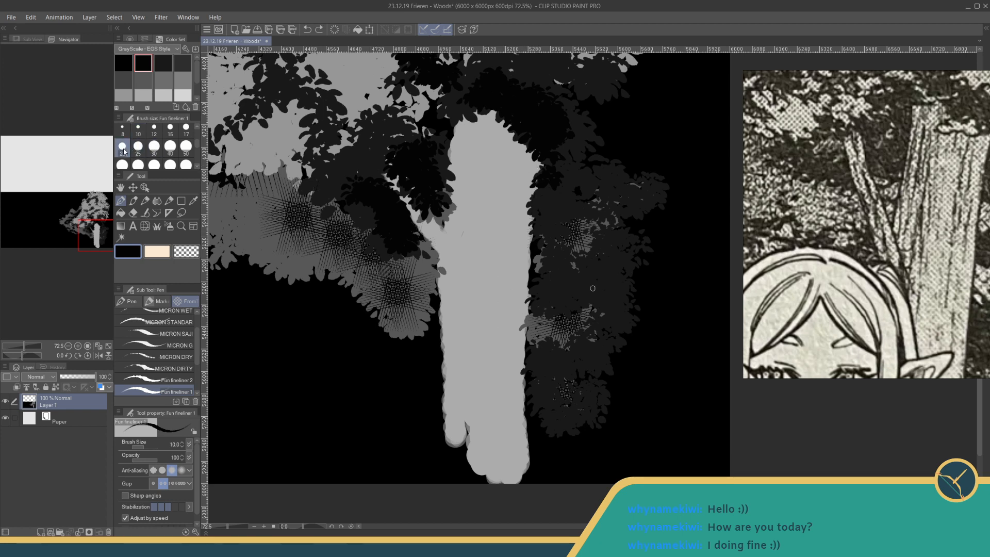
{"action": "left_click_drag", "start_coordinate": [539, 162], "coordinate": [530, 386]}
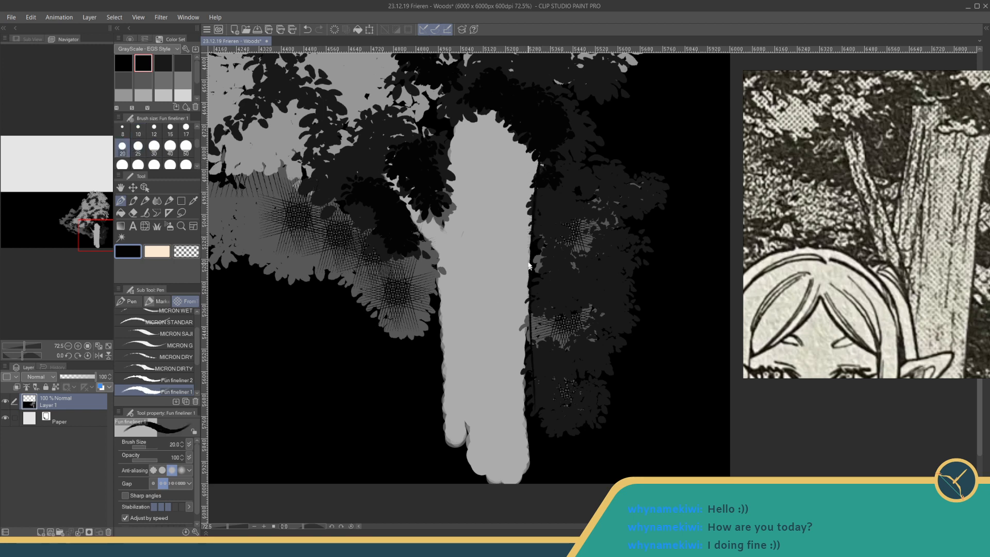
{"action": "left_click_drag", "start_coordinate": [530, 206], "coordinate": [526, 444]}
- Define the trunk's upper left edge and its junction with the diagonal branch using black strokes, redrawing the misplaced line
{"action": "left_click_drag", "start_coordinate": [455, 115], "coordinate": [447, 240]}
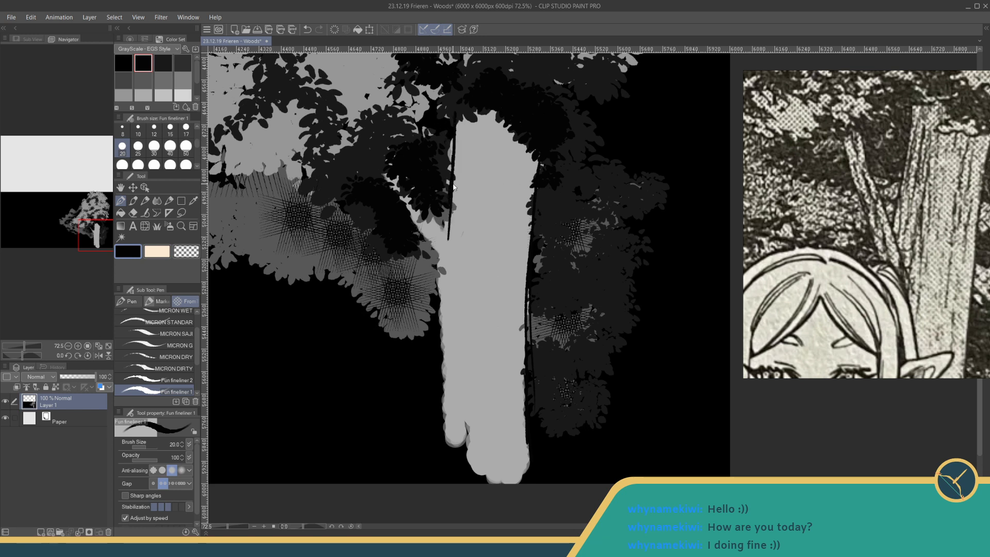
{"action": "key", "text": "ctrl+z"}
{"action": "key", "text": "ctrl+z"}
{"action": "left_click_drag", "start_coordinate": [452, 120], "coordinate": [442, 218]}
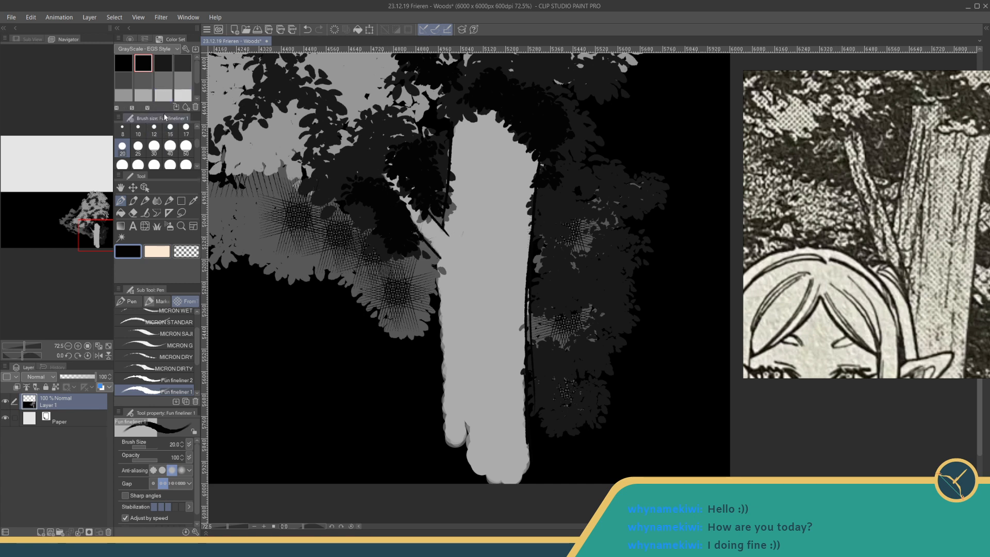
{"action": "left_click", "coordinate": [138, 128]}
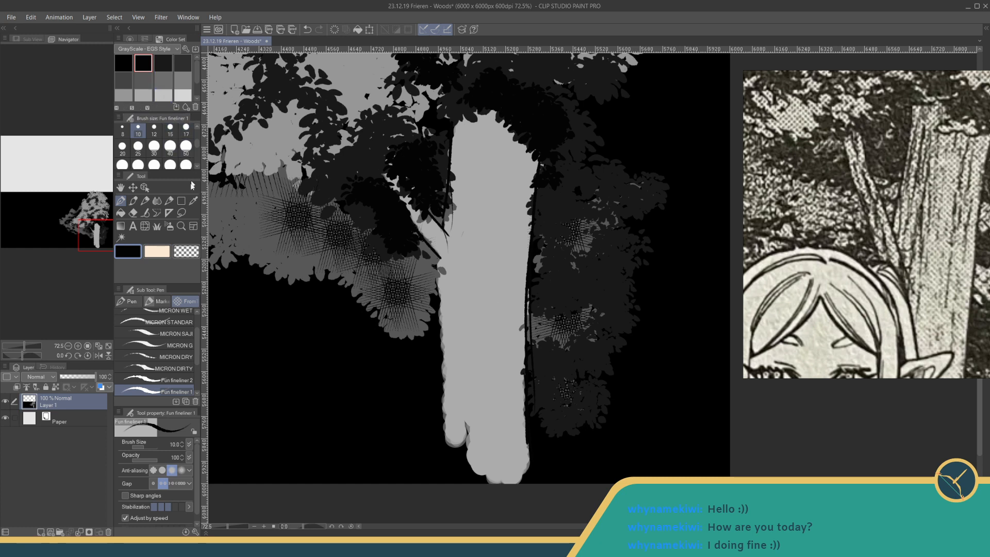
- Sample the trunk's light grey and repaint the diagonal branch and both trunk edges with the fineliner at size 80
{"action": "left_click", "coordinate": [193, 201]}
{"action": "left_click", "coordinate": [486, 171]}
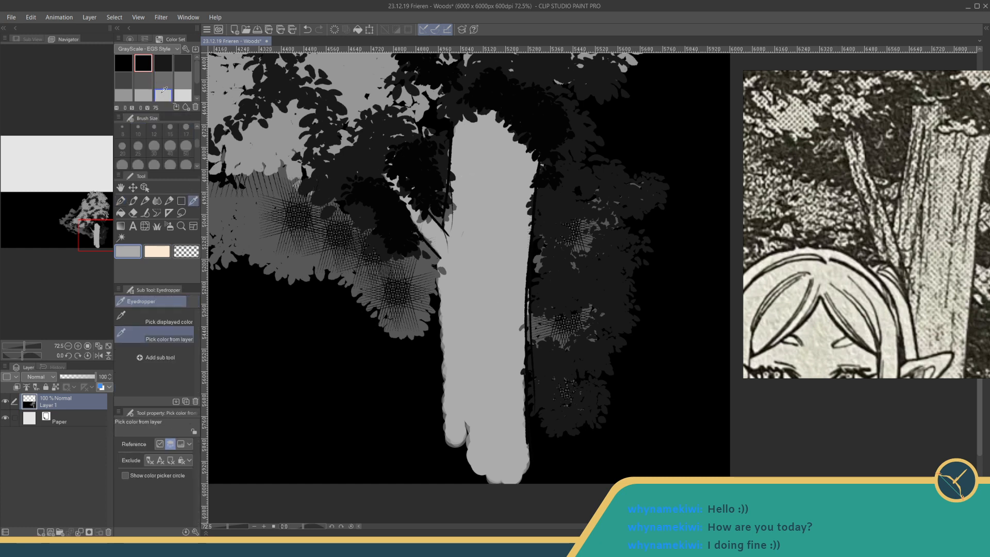
{"action": "left_click", "coordinate": [121, 201]}
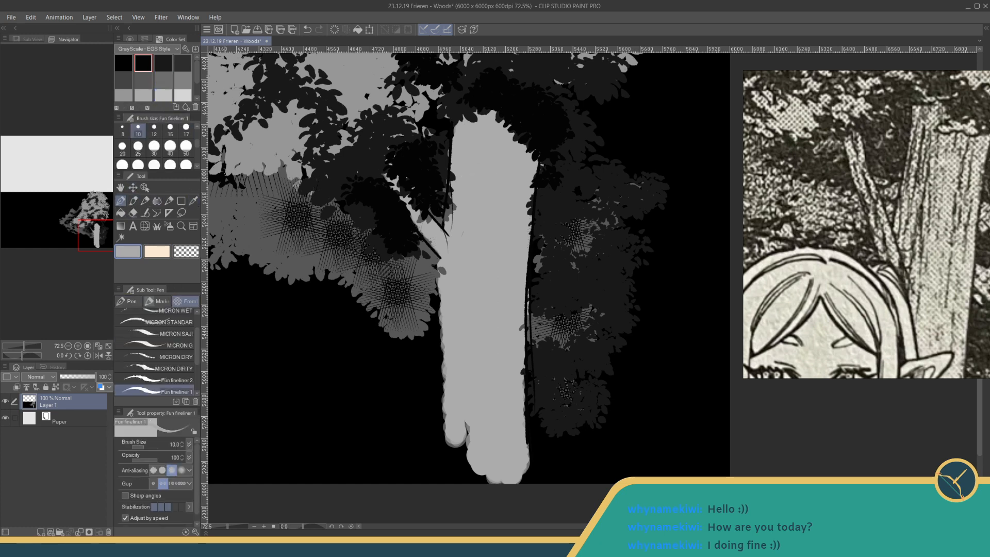
{"action": "left_click", "coordinate": [154, 165]}
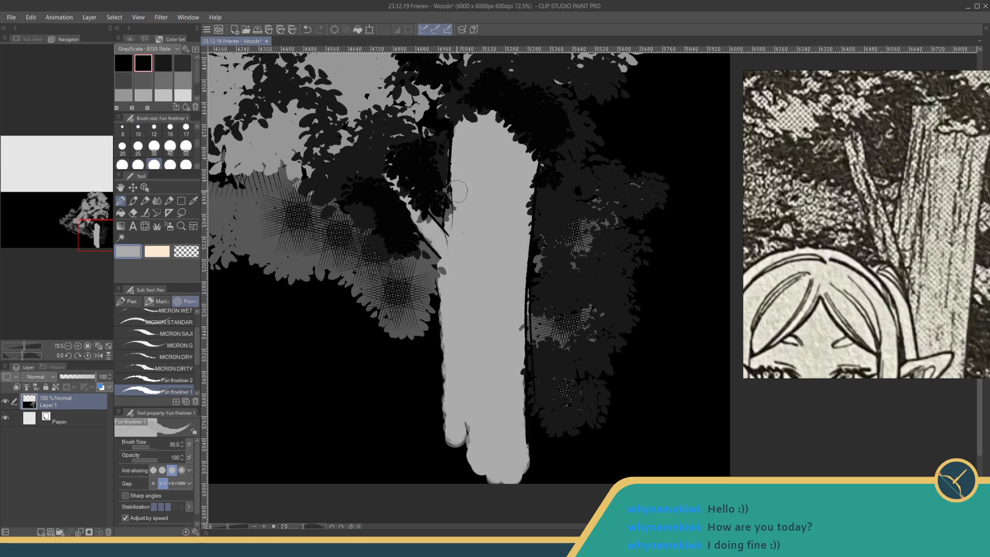
{"action": "mouse_move", "coordinate": [456, 181]}
{"action": "left_mouse_down"}
{"action": "mouse_move", "coordinate": [453, 220]}
{"action": "mouse_move", "coordinate": [429, 225]}
{"action": "mouse_move", "coordinate": [417, 207]}
{"action": "mouse_move", "coordinate": [428, 229]}
{"action": "mouse_move", "coordinate": [385, 173]}
{"action": "mouse_move", "coordinate": [420, 224]}
{"action": "mouse_move", "coordinate": [403, 198]}
{"action": "mouse_move", "coordinate": [440, 232]}
{"action": "left_mouse_up"}
{"action": "mouse_move", "coordinate": [526, 220]}
{"action": "left_mouse_down"}
{"action": "mouse_move", "coordinate": [521, 175]}
{"action": "mouse_move", "coordinate": [529, 170]}
{"action": "mouse_move", "coordinate": [525, 202]}
{"action": "left_mouse_up"}
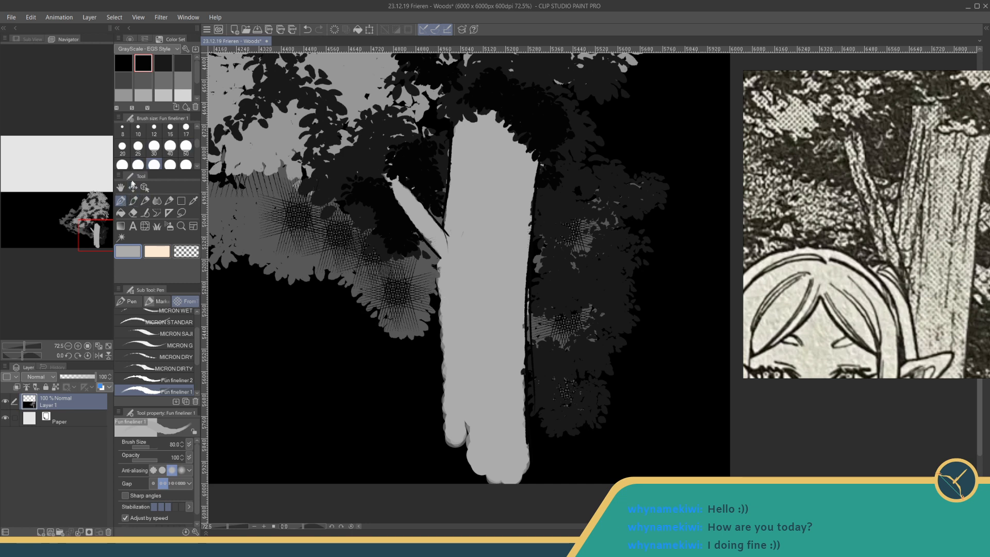
- Draw thin black bark lines down the right half of the trunk with the fineliner at size 10
{"action": "left_click", "coordinate": [138, 57]}
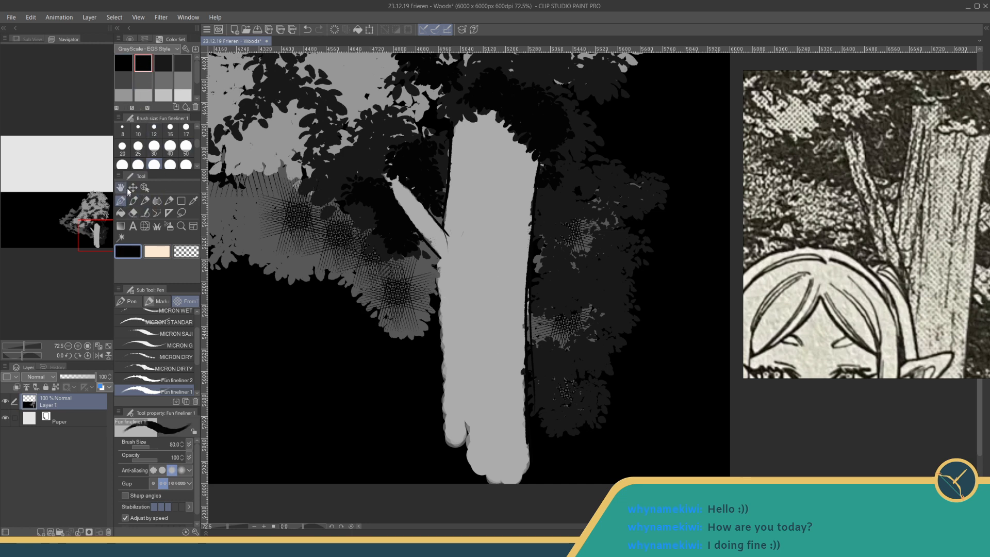
{"action": "left_click", "coordinate": [138, 129]}
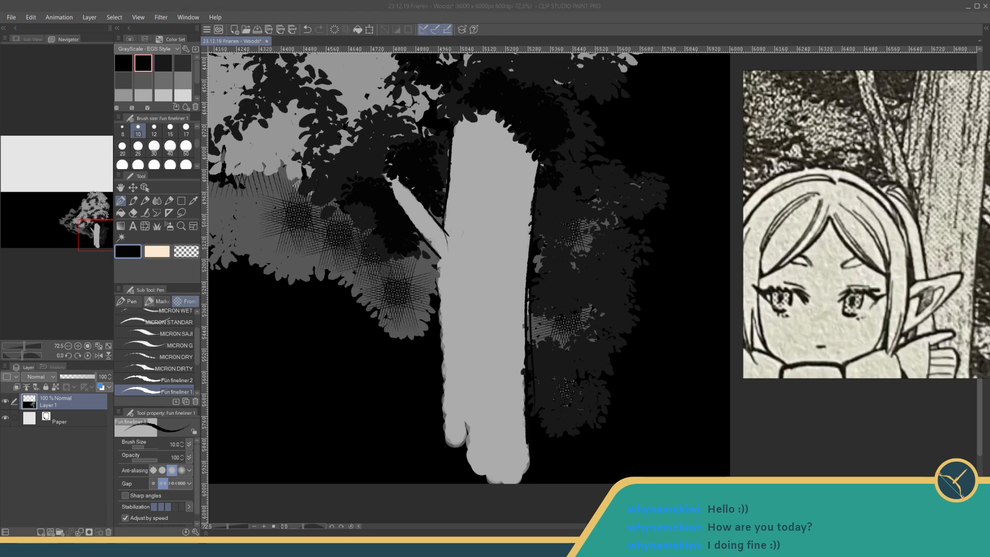
{"action": "left_click_drag", "start_coordinate": [475, 393], "coordinate": [466, 357]}
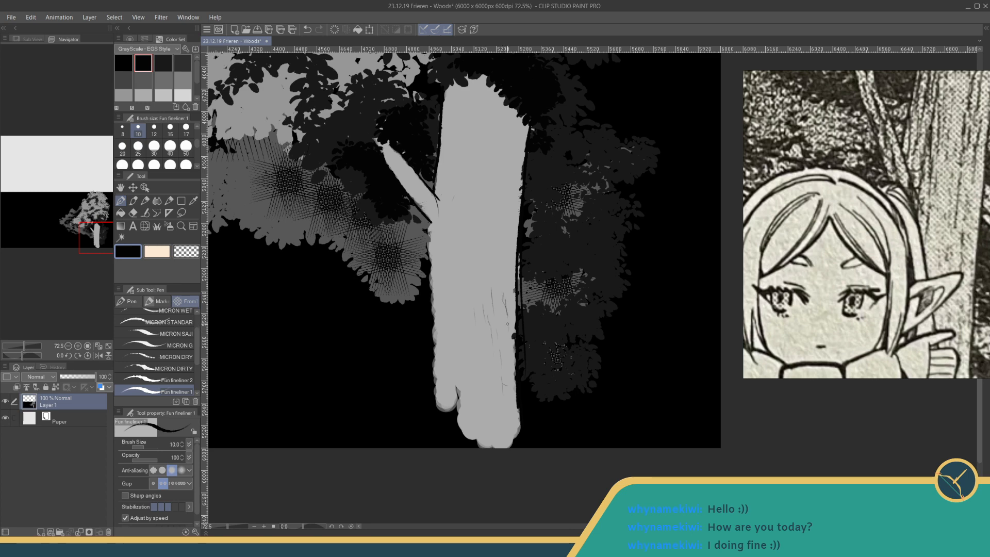
{"action": "scroll", "coordinate": [509, 367], "scroll_direction": "up", "scroll_amount": 3}
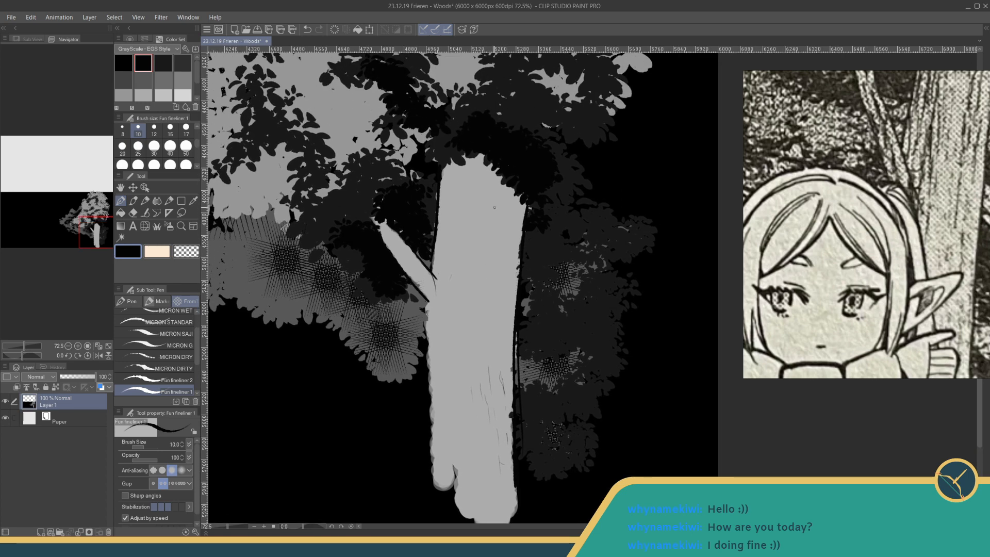
{"action": "left_click_drag", "start_coordinate": [503, 193], "coordinate": [484, 338]}
- Add long, slightly curved black bark lines along the trunk's upper left side, redrawing one stroke
{"action": "left_click_drag", "start_coordinate": [451, 165], "coordinate": [447, 273]}
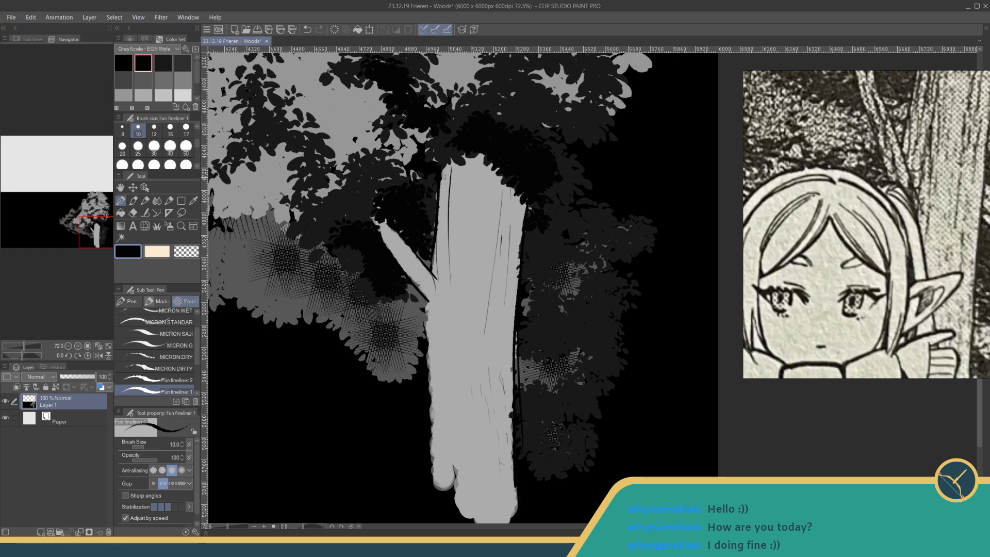
{"action": "left_click_drag", "start_coordinate": [444, 177], "coordinate": [441, 259]}
{"action": "left_click_drag", "start_coordinate": [455, 178], "coordinate": [451, 227]}
{"action": "left_click_drag", "start_coordinate": [458, 183], "coordinate": [454, 229]}
{"action": "key", "text": "ctrl+z"}
{"action": "left_click_drag", "start_coordinate": [458, 173], "coordinate": [449, 262]}
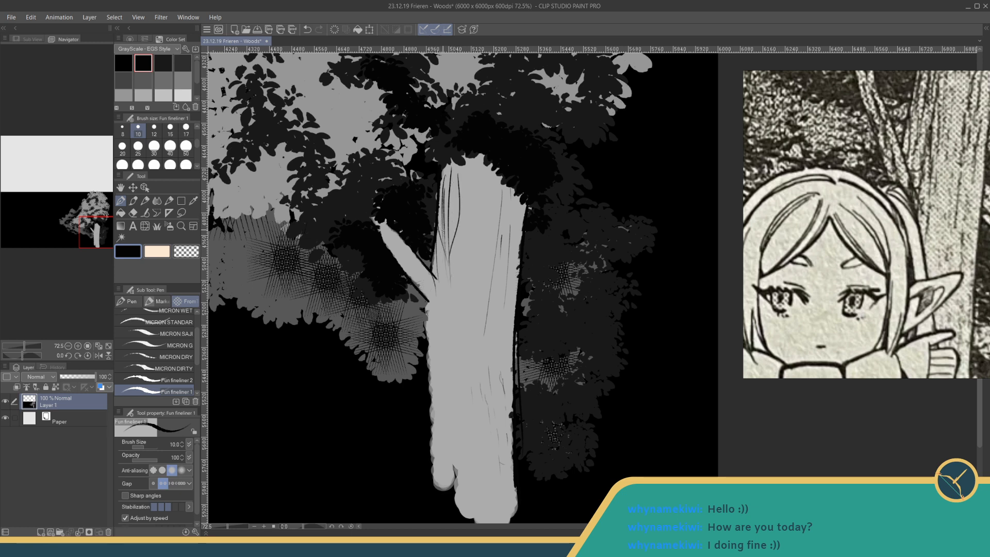
- Extend the bark texture across the upper middle of the trunk with short vertical black lines
{"action": "mouse_move", "coordinate": [445, 255]}
{"action": "left_mouse_down"}
{"action": "mouse_move", "coordinate": [439, 295]}
{"action": "mouse_move", "coordinate": [452, 274]}
{"action": "left_mouse_up"}
{"action": "left_click_drag", "start_coordinate": [457, 165], "coordinate": [456, 222]}
{"action": "left_click_drag", "start_coordinate": [462, 167], "coordinate": [464, 204]}
{"action": "left_click_drag", "start_coordinate": [467, 237], "coordinate": [468, 283]}
{"action": "left_click_drag", "start_coordinate": [481, 183], "coordinate": [479, 242]}
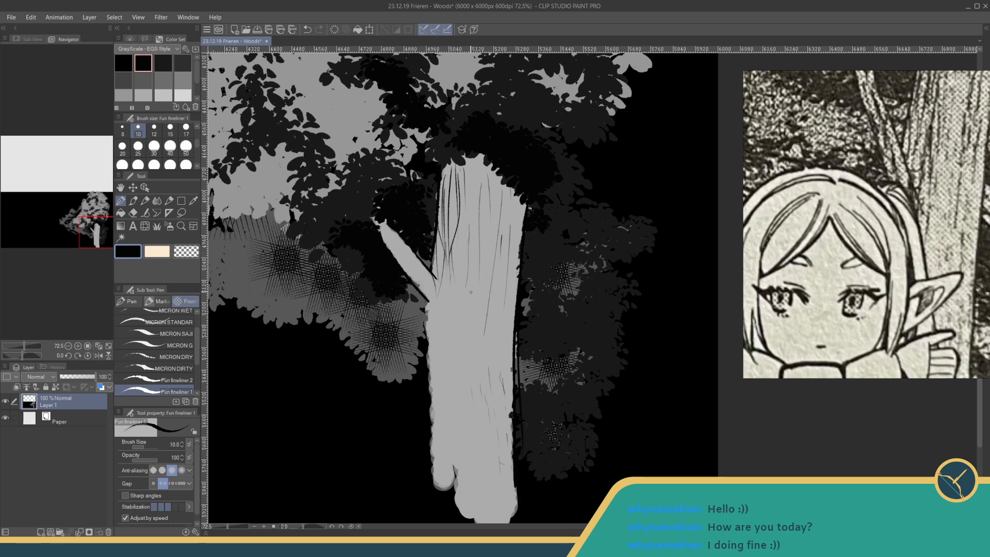
- Draw sparse vertical bark lines on the trunk's middle section, below the branch junction
{"action": "scroll", "coordinate": [456, 311], "scroll_direction": "down", "scroll_amount": 2}
{"action": "left_click_drag", "start_coordinate": [444, 249], "coordinate": [444, 288]}
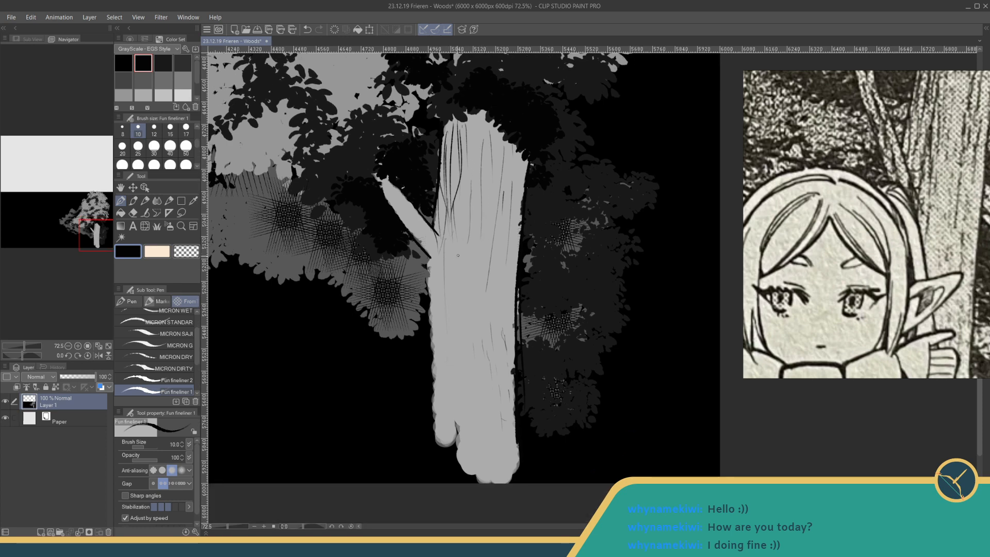
{"action": "scroll", "coordinate": [480, 397], "scroll_direction": "down", "scroll_amount": 4}
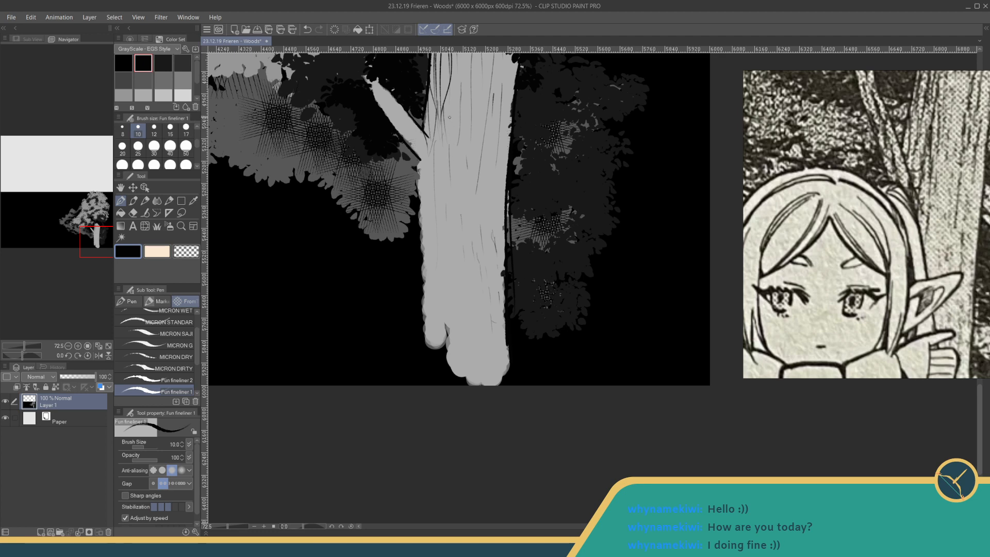
{"action": "left_click_drag", "start_coordinate": [453, 125], "coordinate": [459, 175]}
- Hatch short black bark strokes down from the trunk's top edge and right corner, undoing the stray mid-trunk stroke
{"action": "scroll", "coordinate": [472, 229], "scroll_direction": "up", "scroll_amount": 5}
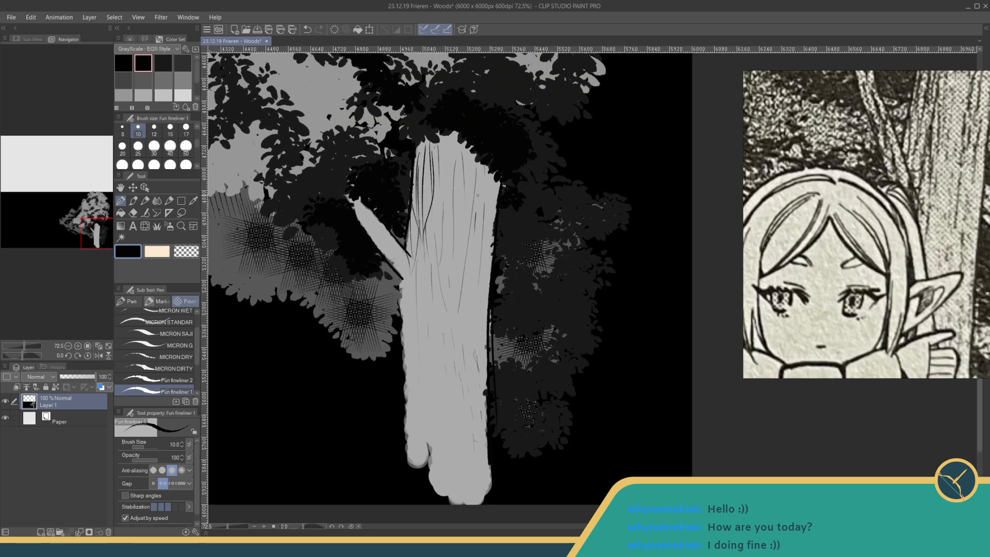
{"action": "left_click_drag", "start_coordinate": [450, 133], "coordinate": [454, 163]}
{"action": "left_click_drag", "start_coordinate": [494, 172], "coordinate": [488, 226]}
{"action": "left_click_drag", "start_coordinate": [417, 144], "coordinate": [415, 194]}
{"action": "left_click_drag", "start_coordinate": [425, 137], "coordinate": [426, 178]}
{"action": "left_click_drag", "start_coordinate": [456, 145], "coordinate": [456, 185]}
{"action": "left_click_drag", "start_coordinate": [471, 295], "coordinate": [475, 331]}
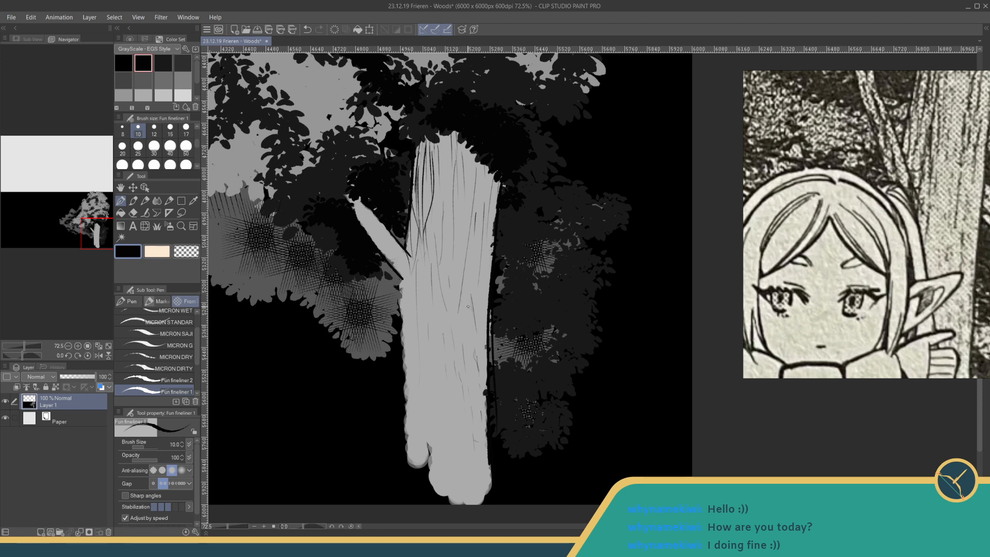
{"action": "key", "text": "ctrl+z"}
- Thicken the bark lines at the trunk's upper right and along its left side beside the branch junction
{"action": "left_click_drag", "start_coordinate": [485, 170], "coordinate": [481, 194]}
{"action": "left_click_drag", "start_coordinate": [470, 161], "coordinate": [473, 193]}
{"action": "left_click_drag", "start_coordinate": [412, 203], "coordinate": [415, 265]}
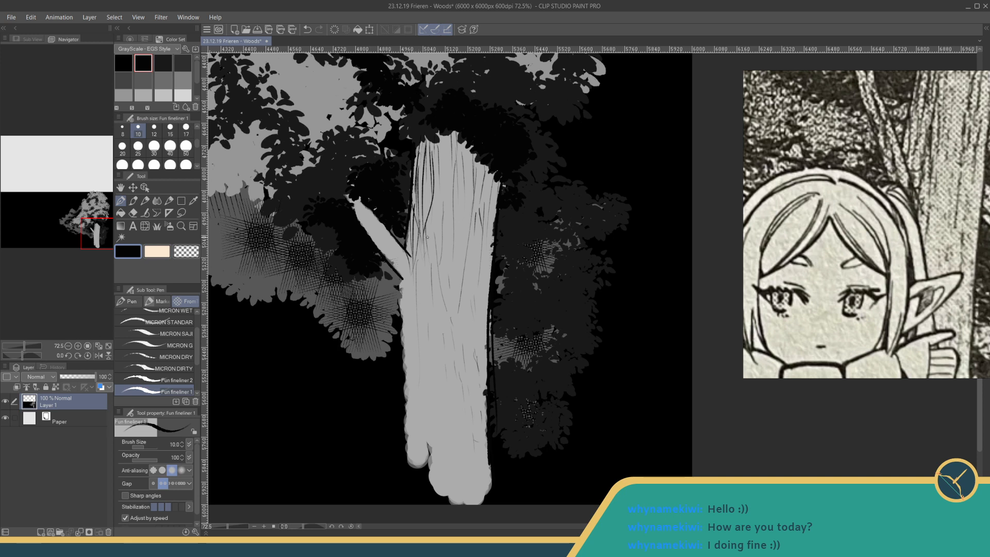
{"action": "left_click_drag", "start_coordinate": [429, 231], "coordinate": [426, 312]}
{"action": "key", "text": "ctrl+z"}
{"action": "left_click_drag", "start_coordinate": [426, 230], "coordinate": [422, 290]}
- Draw thin black bark lines along the diagonal branch down to where it joins the trunk
{"action": "left_click_drag", "start_coordinate": [399, 256], "coordinate": [412, 273]}
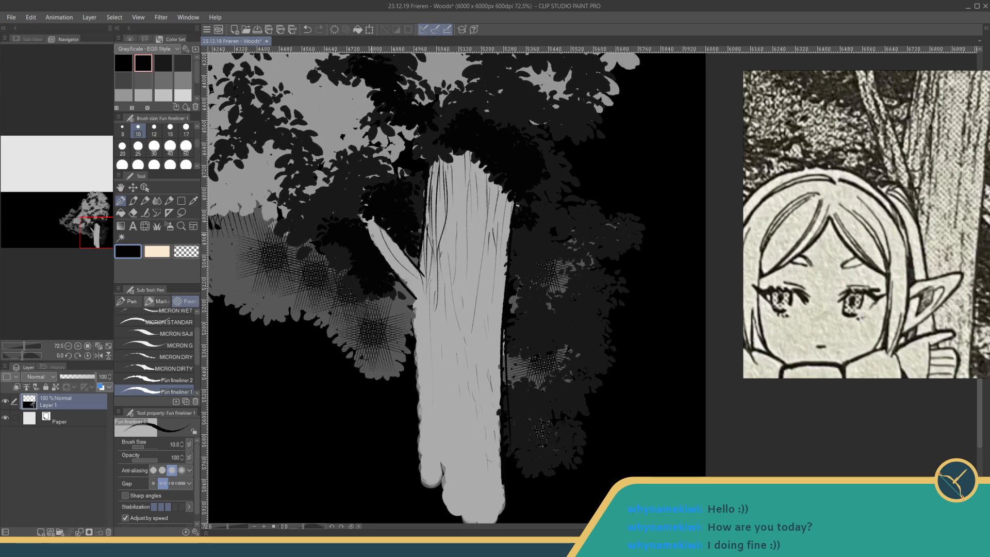
{"action": "left_click_drag", "start_coordinate": [373, 236], "coordinate": [406, 274]}
{"action": "left_click_drag", "start_coordinate": [400, 265], "coordinate": [417, 299]}
- Examine the bark linework and shading of the tree trunk and branch in the manga reference
{"action": "scroll", "coordinate": [959, 149], "scroll_direction": "down", "scroll_amount": 5}
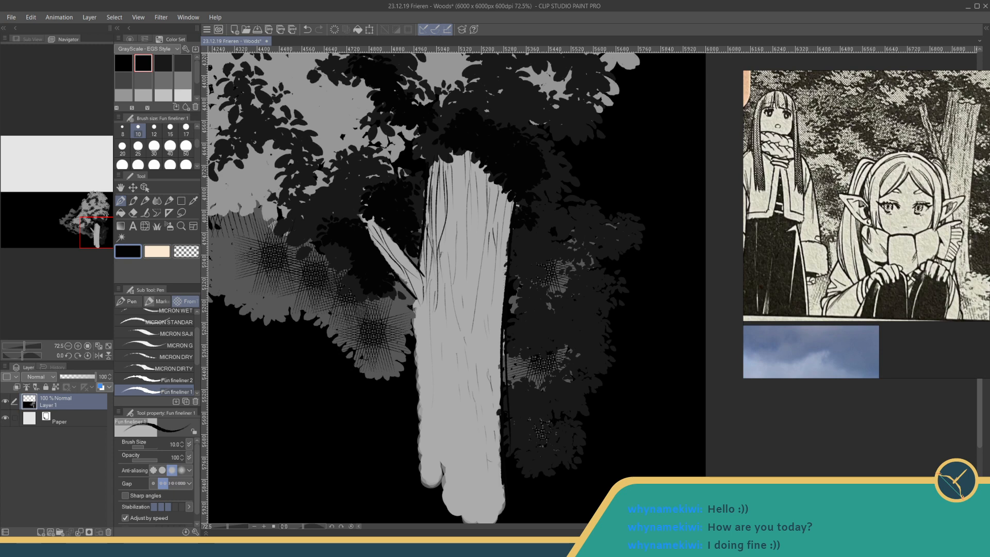
{"action": "left_click_drag", "start_coordinate": [928, 175], "coordinate": [918, 194]}
{"action": "scroll", "coordinate": [969, 144], "scroll_direction": "up", "scroll_amount": 3}
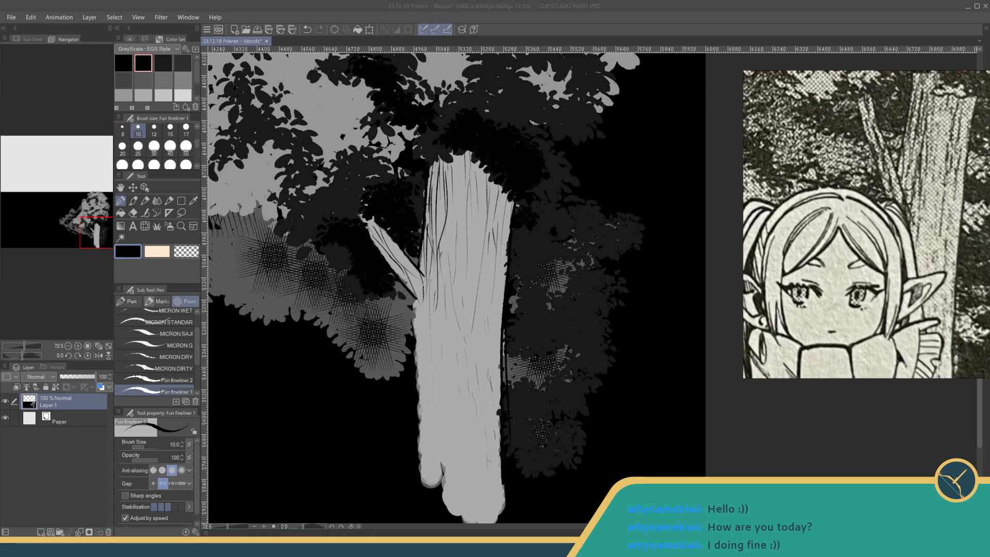
{"action": "scroll", "coordinate": [970, 144], "scroll_direction": "up", "scroll_amount": 2}
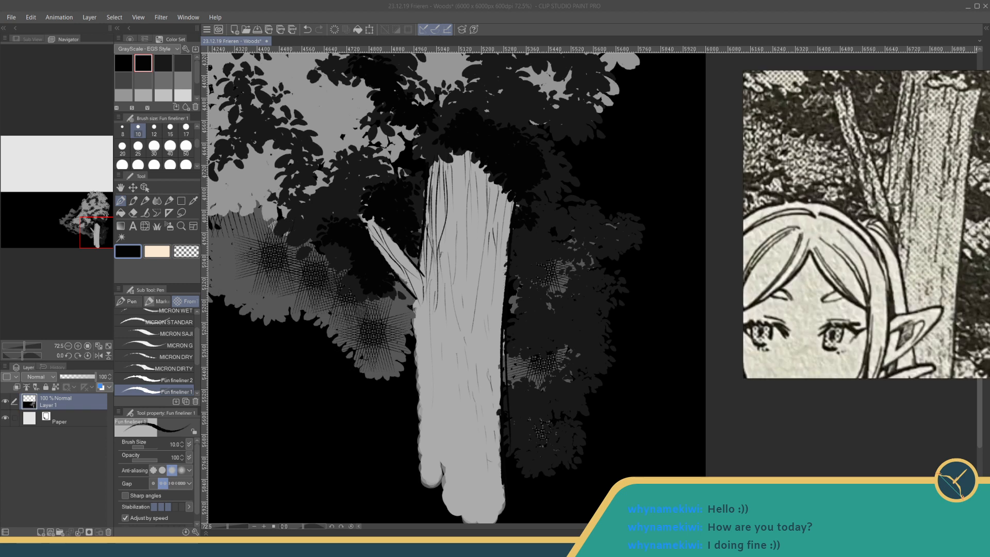
{"action": "left_click_drag", "start_coordinate": [918, 176], "coordinate": [918, 194]}
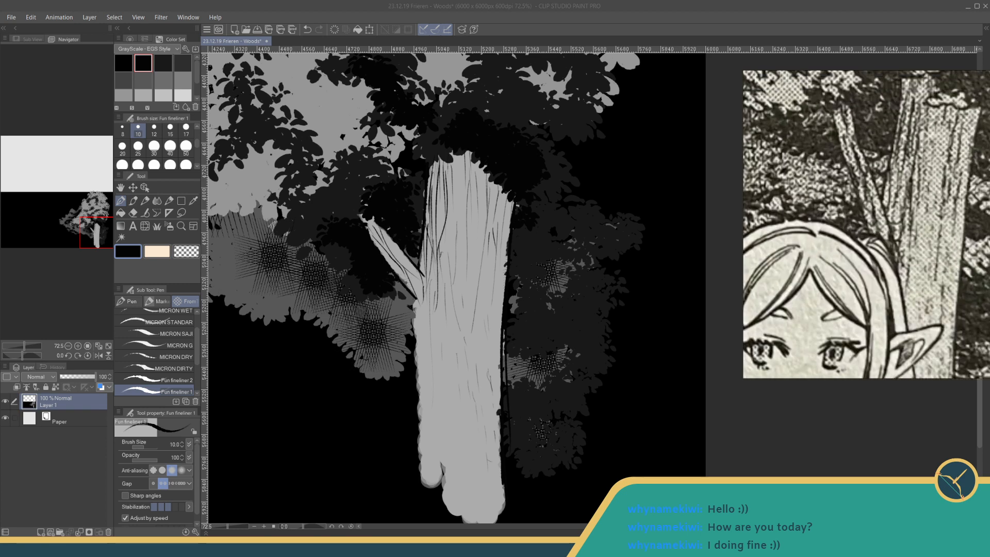
{"action": "scroll", "coordinate": [969, 144], "scroll_direction": "down", "scroll_amount": 5}
{"action": "scroll", "coordinate": [866, 224], "scroll_direction": "up", "scroll_amount": 5}
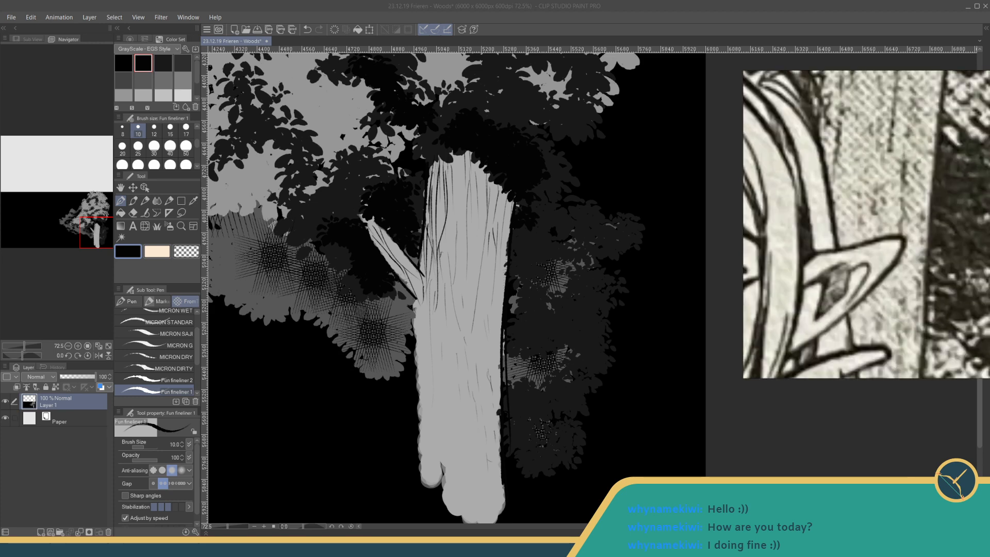
{"action": "scroll", "coordinate": [864, 299], "scroll_direction": "down", "scroll_amount": 4}
{"action": "mouse_move", "coordinate": [871, 299]}
{"action": "left_mouse_down"}
{"action": "mouse_move", "coordinate": [855, 83]}
{"action": "mouse_move", "coordinate": [918, 391]}
{"action": "mouse_move", "coordinate": [877, 370]}
{"action": "left_mouse_up"}
{"action": "scroll", "coordinate": [830, 330], "scroll_direction": "up", "scroll_amount": 1}
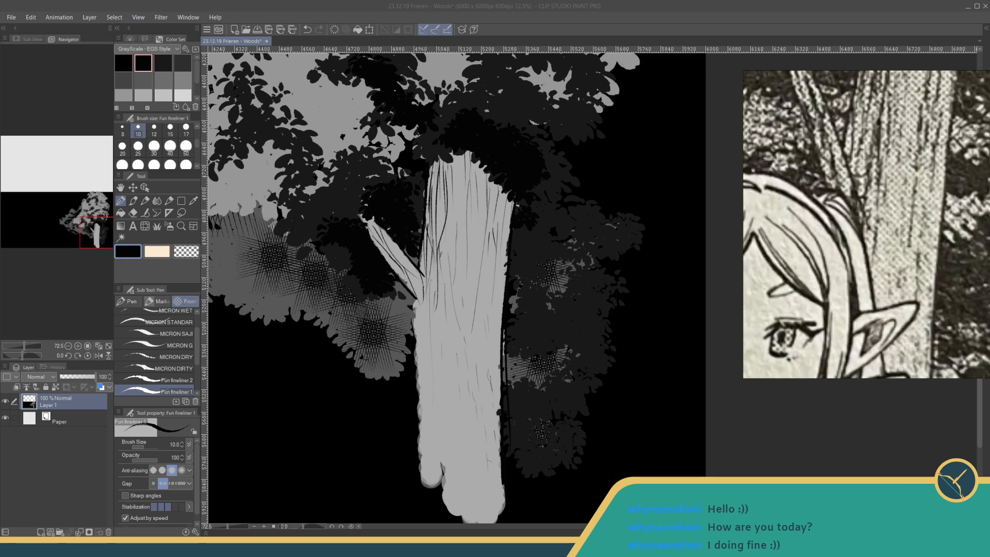
{"action": "scroll", "coordinate": [876, 247], "scroll_direction": "down", "scroll_amount": 3}
{"action": "scroll", "coordinate": [872, 258], "scroll_direction": "down", "scroll_amount": 1}
{"action": "left_click_drag", "start_coordinate": [855, 278], "coordinate": [851, 267]}
{"action": "scroll", "coordinate": [851, 268], "scroll_direction": "up", "scroll_amount": 1}
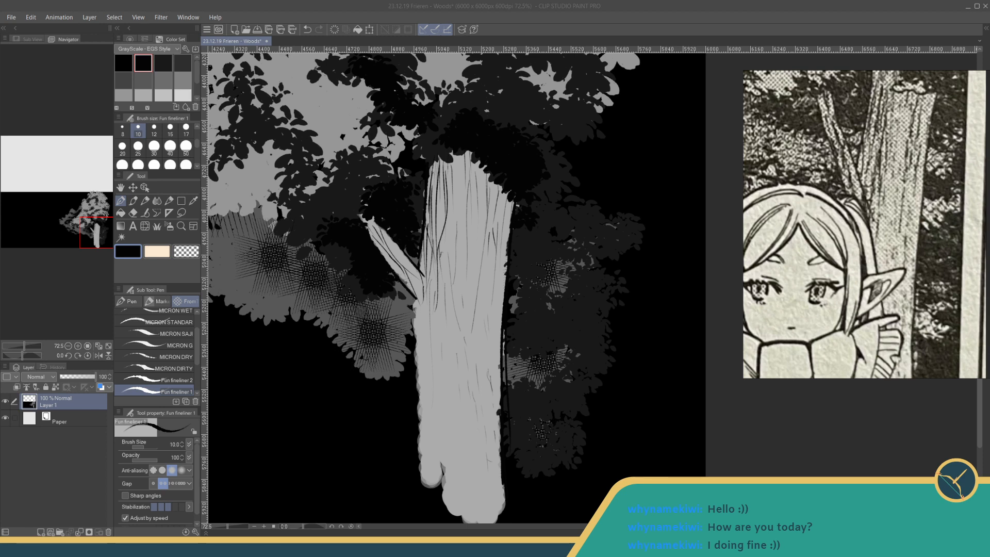
{"action": "mouse_move", "coordinate": [386, 305]}
{"action": "left_mouse_down"}
{"action": "mouse_move", "coordinate": [391, 271]}
{"action": "mouse_move", "coordinate": [389, 294]}
{"action": "left_mouse_up"}
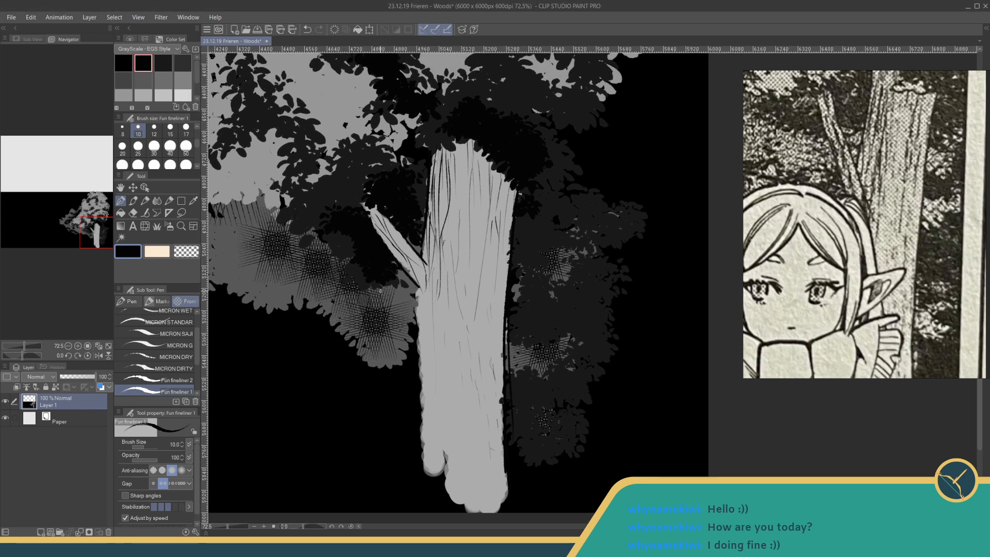
- Look through the decoration brush groups and choose the Gauze brush from the hatching group
{"action": "left_click", "coordinate": [156, 226]}
{"action": "left_click", "coordinate": [131, 314]}
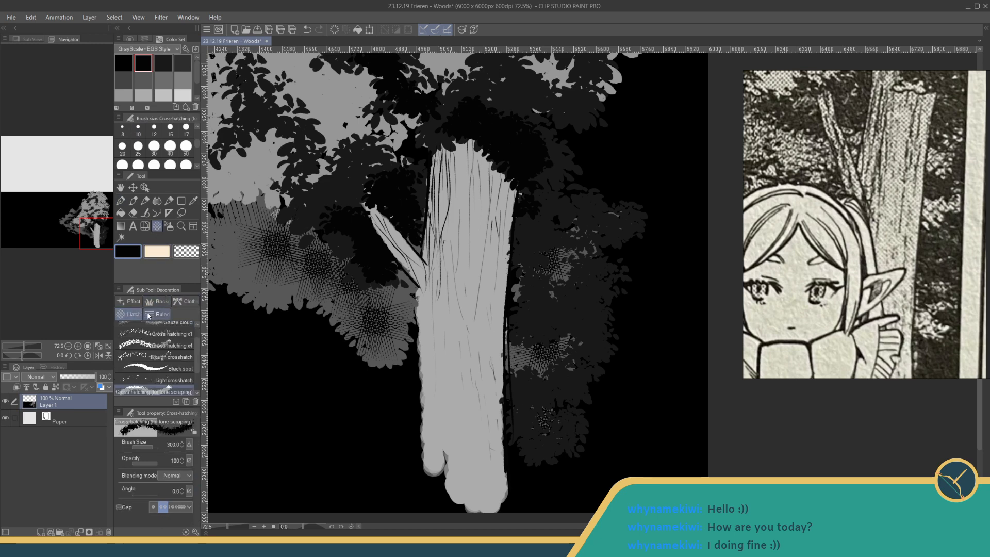
{"action": "left_click", "coordinate": [157, 314]}
{"action": "left_click", "coordinate": [180, 303]}
{"action": "left_click", "coordinate": [133, 301]}
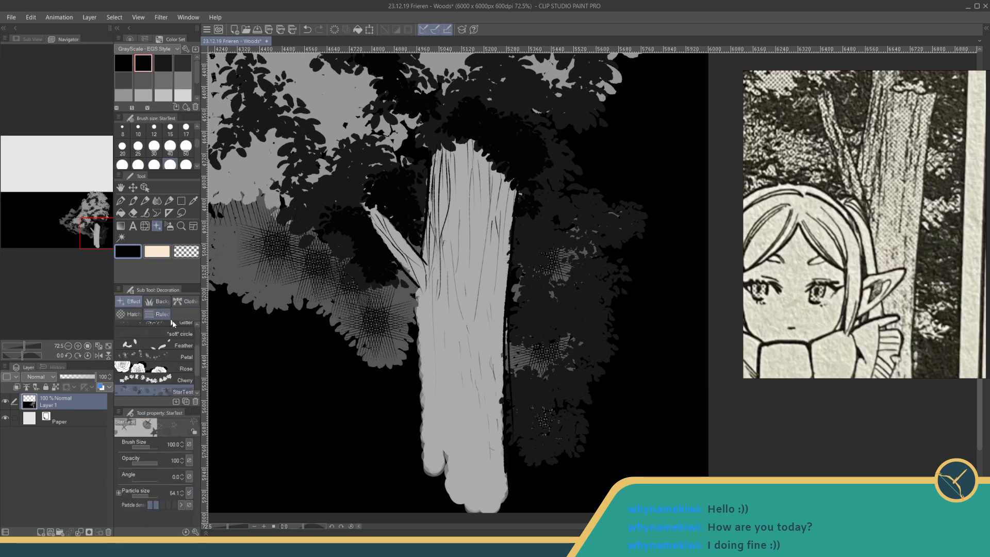
{"action": "left_click_drag", "start_coordinate": [201, 364], "coordinate": [204, 360]}
{"action": "mouse_move", "coordinate": [200, 357]}
{"action": "left_mouse_down"}
{"action": "mouse_move", "coordinate": [200, 326]}
{"action": "mouse_move", "coordinate": [196, 388]}
{"action": "left_mouse_up"}
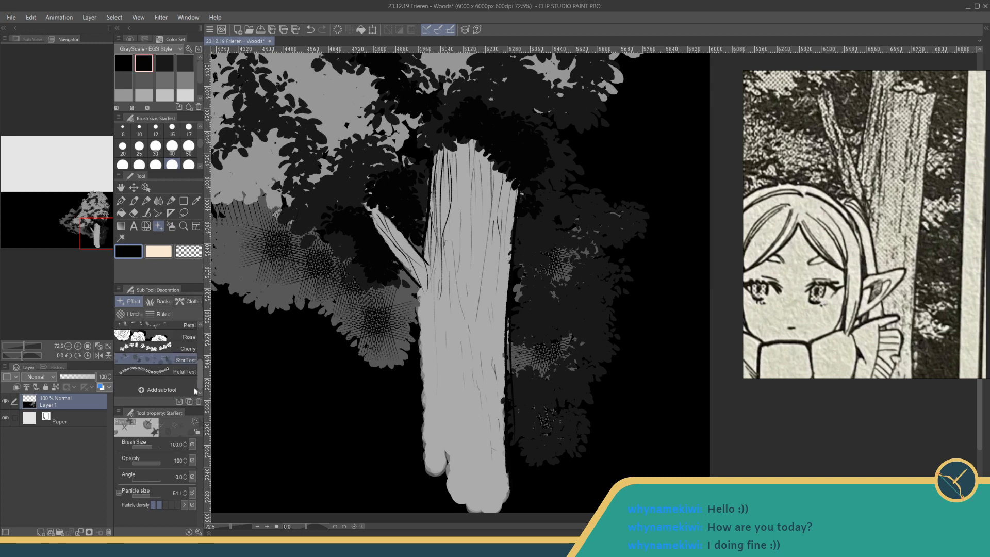
{"action": "left_click", "coordinate": [135, 313]}
{"action": "left_click_drag", "start_coordinate": [199, 363], "coordinate": [200, 347]}
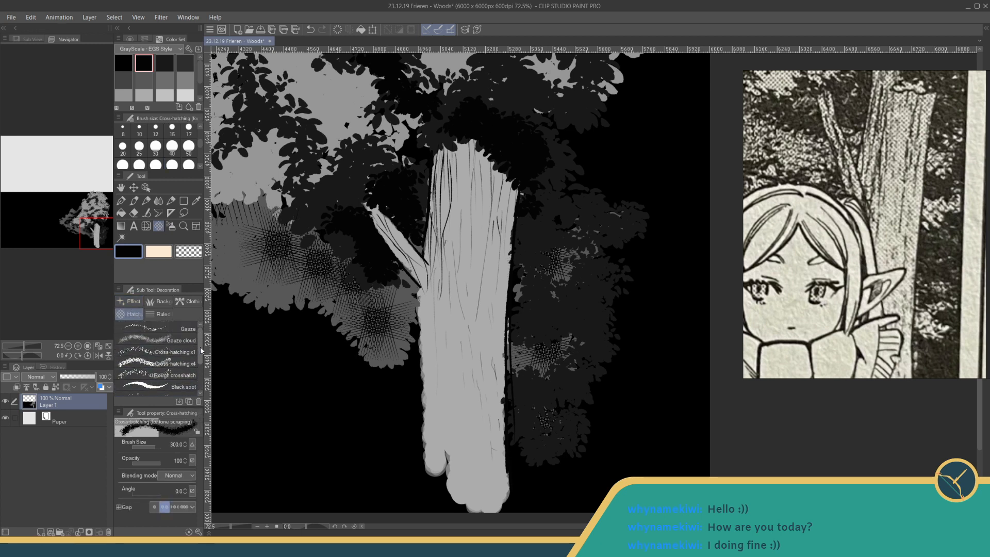
{"action": "left_click", "coordinate": [190, 329]}
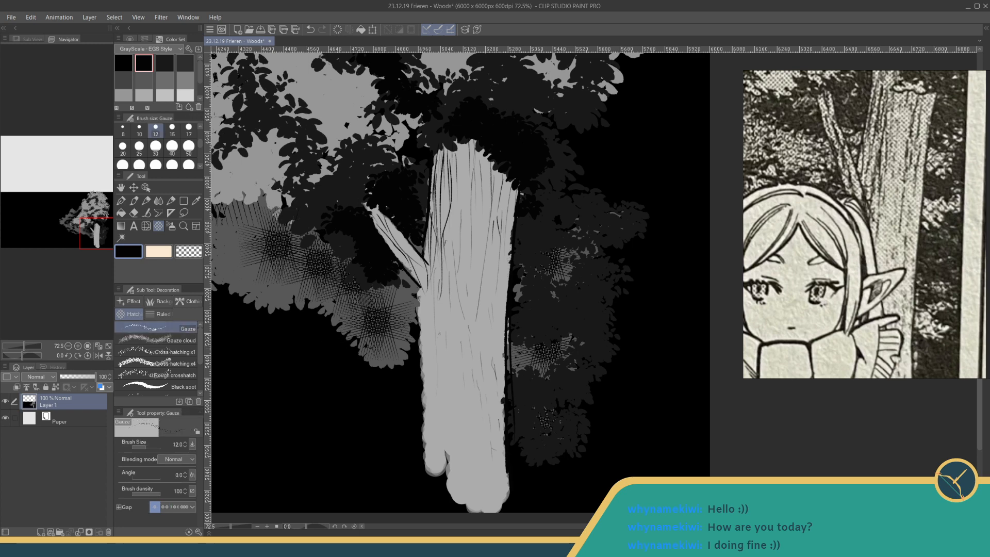
- Undo the Gauze test mark and enlarge the brush size to 392.7
{"action": "key", "text": "ctrl+z"}
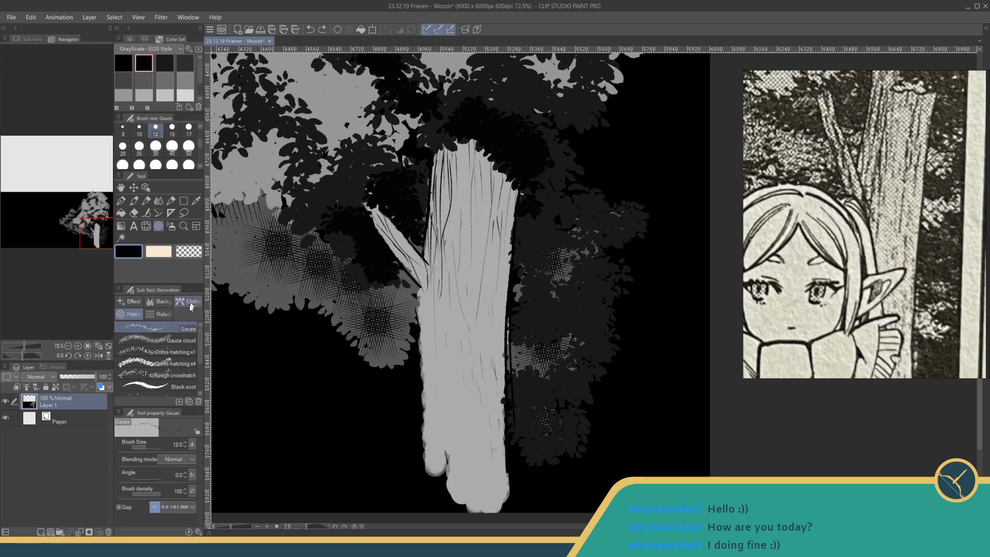
{"action": "left_click_drag", "start_coordinate": [147, 445], "coordinate": [156, 441]}
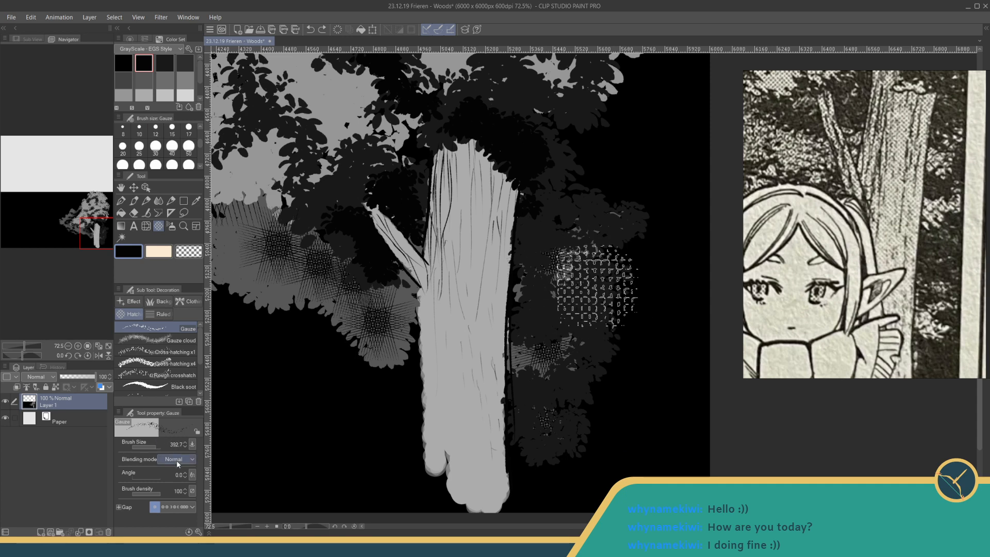
{"action": "left_click", "coordinate": [188, 532]}
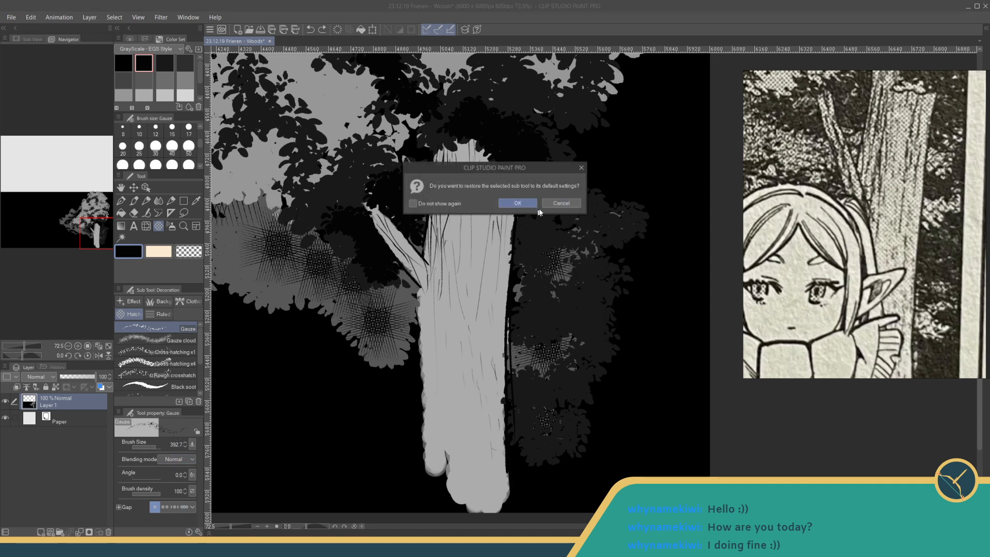
{"action": "left_click", "coordinate": [561, 203]}
- Open the Gauze brush's detailed brush tip settings and expose Flip horizontal and Flip vertical in its tool properties
{"action": "left_click", "coordinate": [199, 532]}
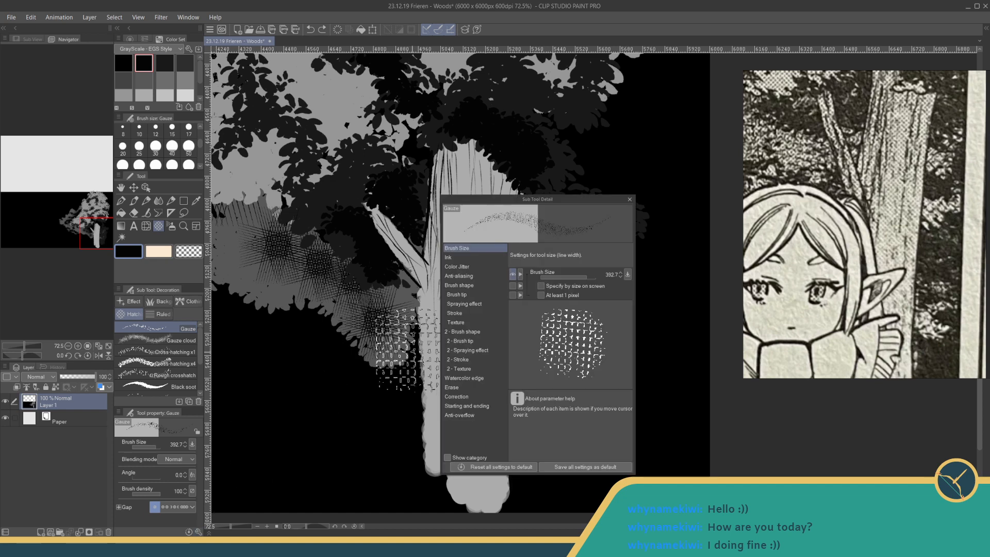
{"action": "left_click", "coordinate": [471, 266]}
{"action": "left_click", "coordinate": [470, 258]}
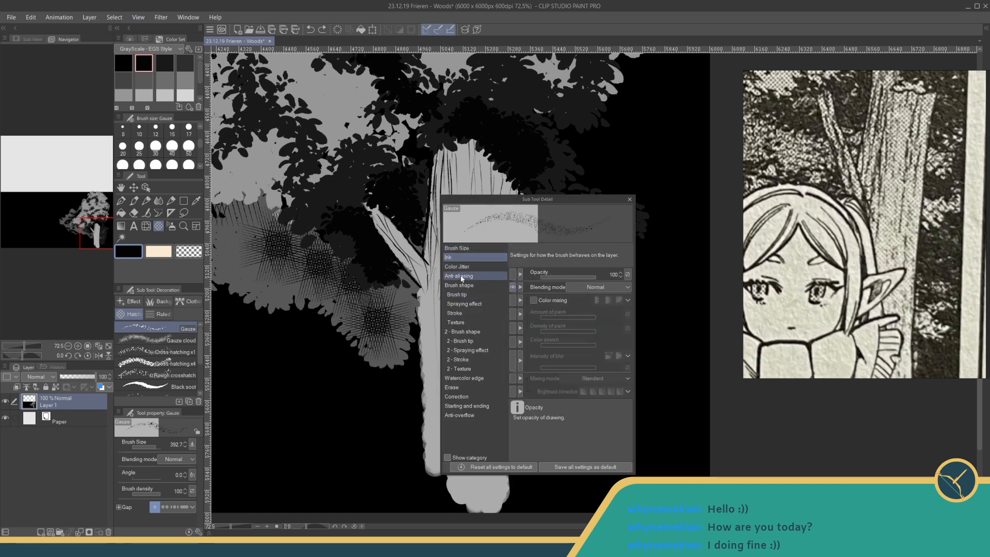
{"action": "left_click", "coordinate": [471, 291]}
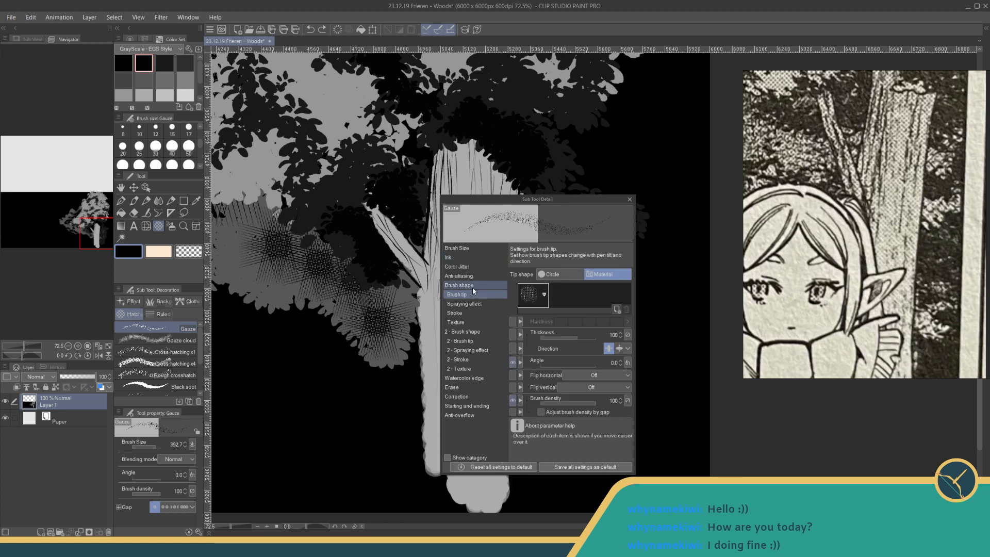
{"action": "left_click", "coordinate": [512, 375]}
{"action": "left_click", "coordinate": [512, 387]}
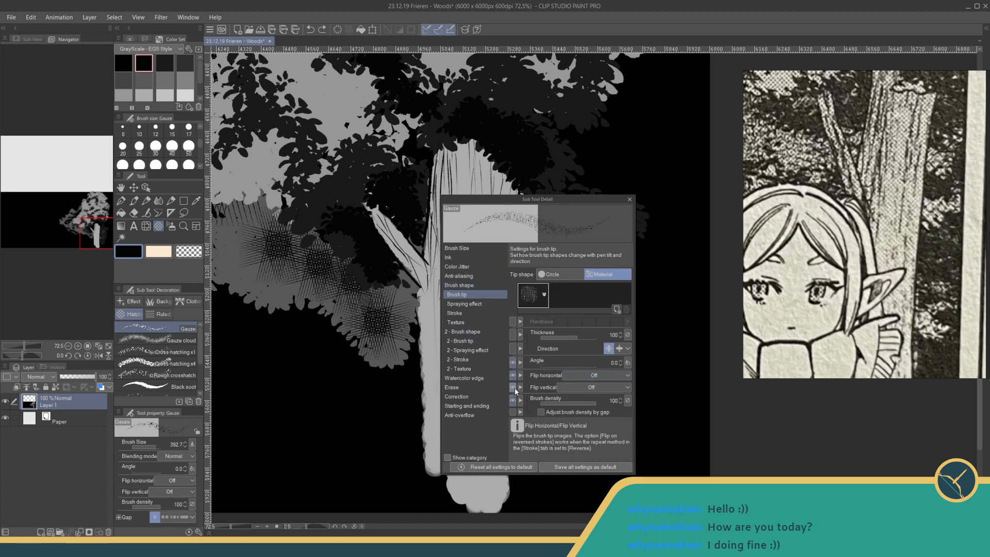
- Set both Flip horizontal and Flip vertical of the Gauze brush tip to Random
{"action": "left_click", "coordinate": [589, 376]}
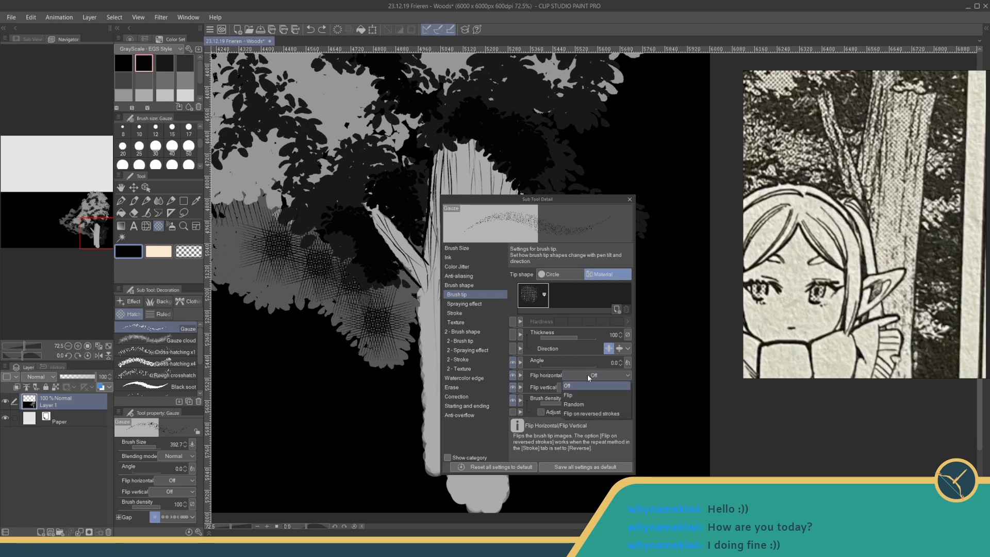
{"action": "left_click", "coordinate": [574, 404]}
{"action": "left_click", "coordinate": [579, 385]}
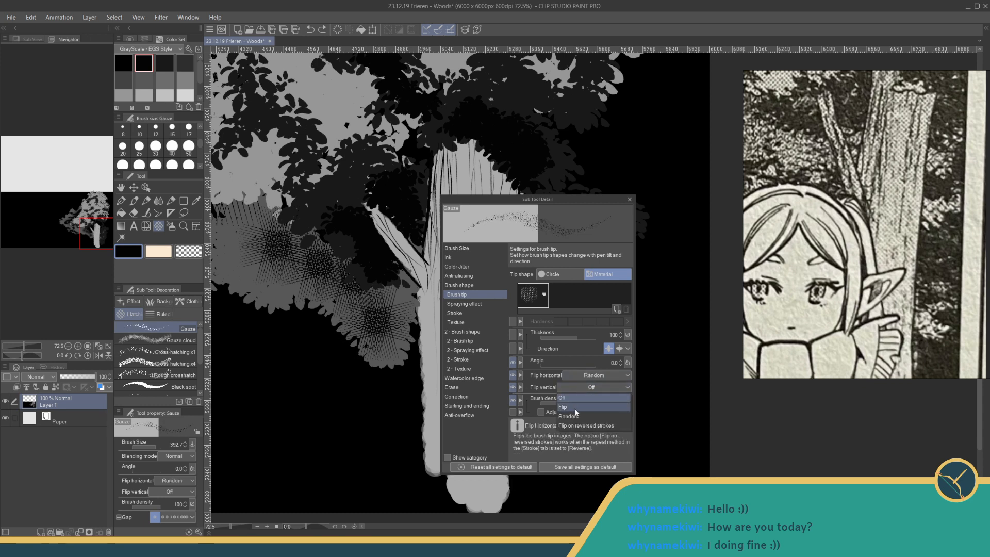
{"action": "left_click", "coordinate": [572, 413]}
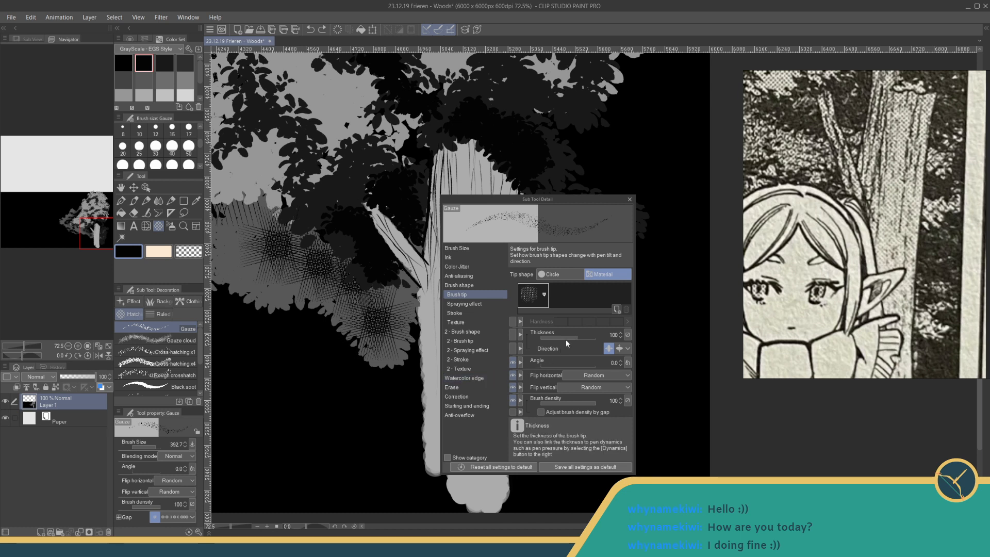
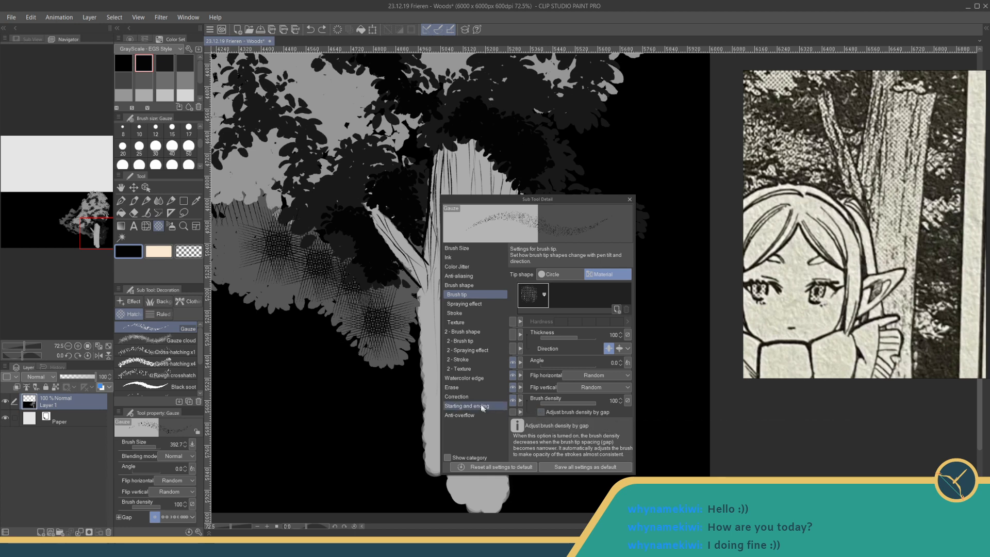
- Try Gauze hatching on the tree trunk in black and, with a much larger brush, in dark grey
{"action": "left_click", "coordinate": [629, 199]}
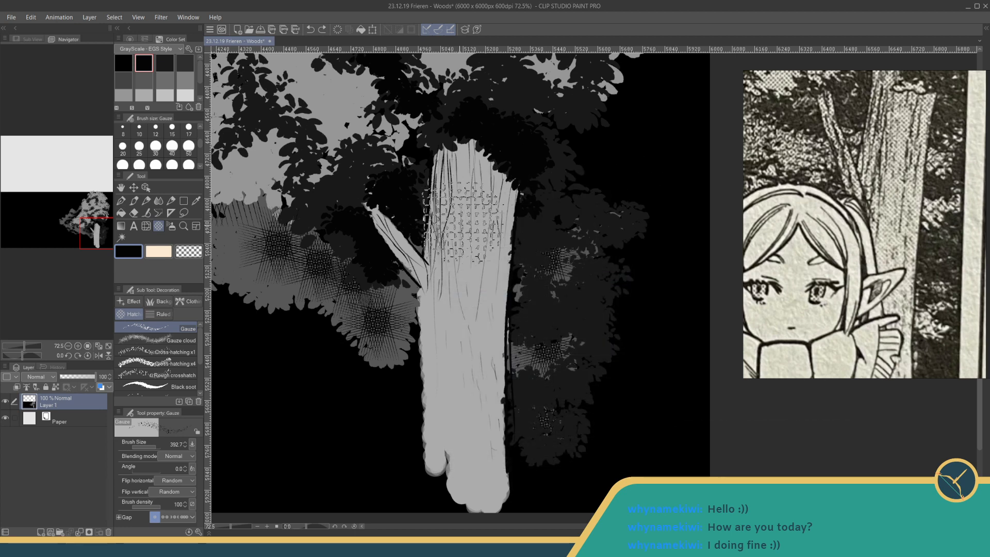
{"action": "left_click_drag", "start_coordinate": [462, 178], "coordinate": [461, 281]}
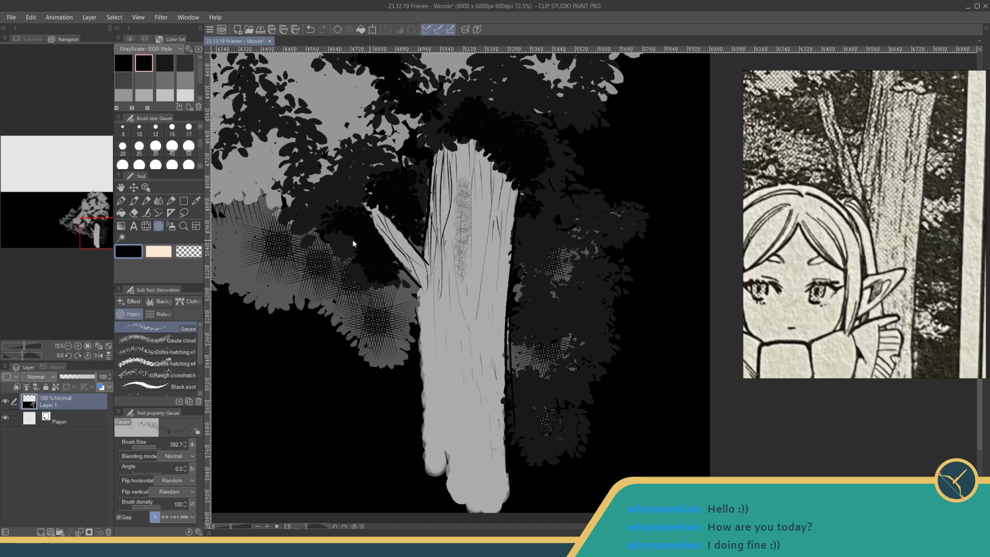
{"action": "key", "text": "ctrl+z"}
{"action": "mouse_move", "coordinate": [155, 447]}
{"action": "left_mouse_down"}
{"action": "mouse_move", "coordinate": [168, 451]}
{"action": "mouse_move", "coordinate": [156, 447]}
{"action": "left_mouse_up"}
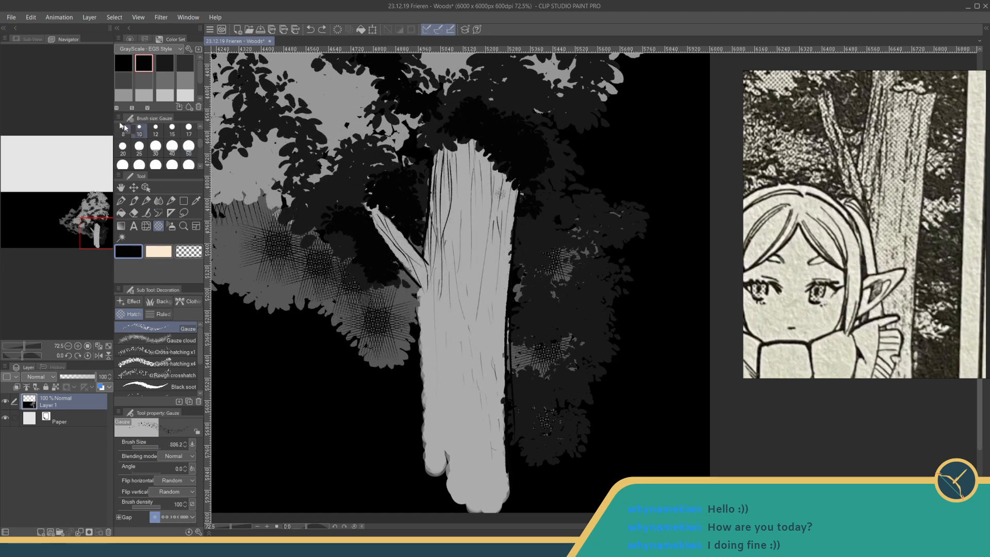
{"action": "left_click", "coordinate": [144, 80]}
{"action": "left_click_drag", "start_coordinate": [464, 170], "coordinate": [467, 284]}
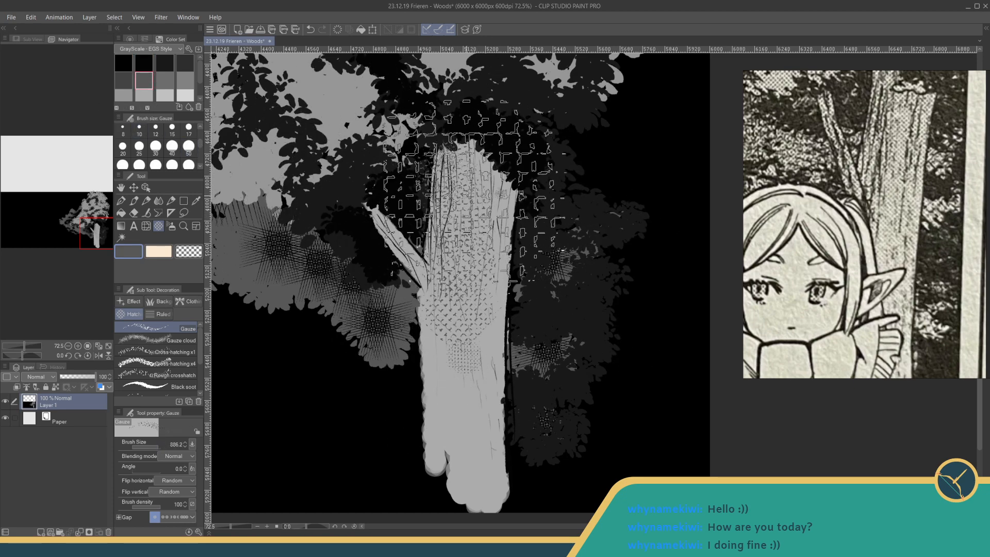
{"action": "key", "text": "ctrl+z"}
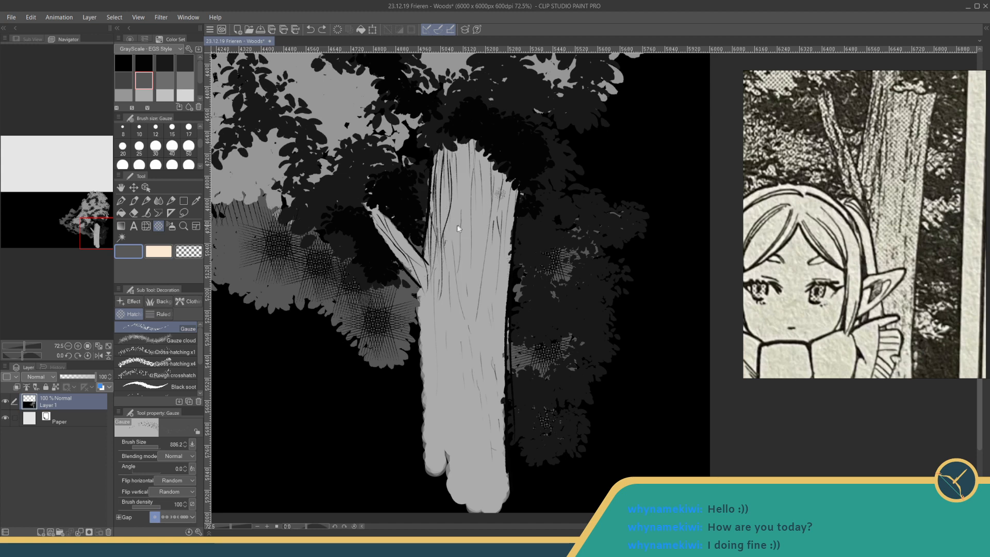
- Add a new layer and texture the trunk with the Gauze brush in mid-grey at size 449.7
{"action": "left_click", "coordinate": [165, 80]}
{"action": "left_click", "coordinate": [154, 444]}
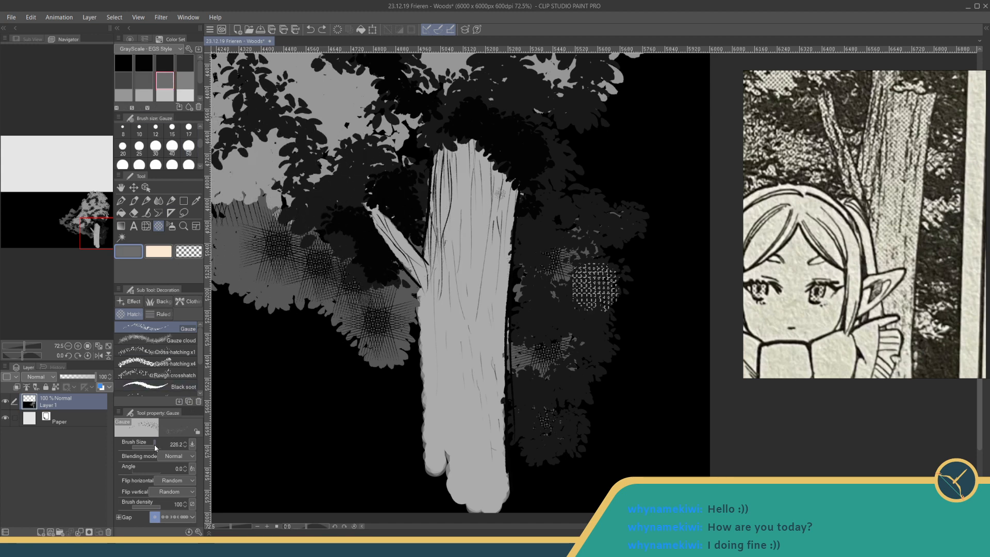
{"action": "left_click_drag", "start_coordinate": [154, 444], "coordinate": [156, 444]}
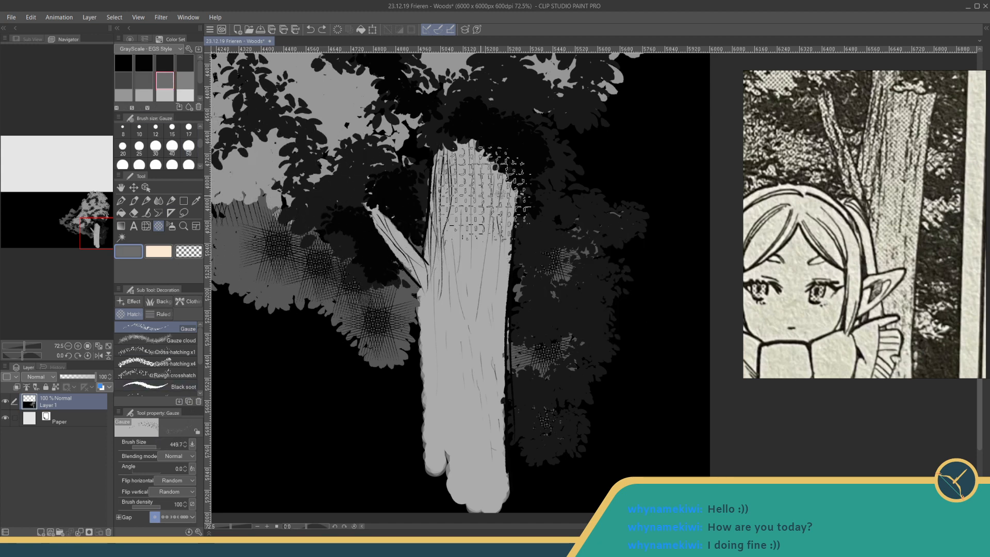
{"action": "mouse_move", "coordinate": [462, 170]}
{"action": "left_mouse_down"}
{"action": "mouse_move", "coordinate": [455, 297]}
{"action": "mouse_move", "coordinate": [483, 155]}
{"action": "mouse_move", "coordinate": [486, 260]}
{"action": "mouse_move", "coordinate": [503, 204]}
{"action": "mouse_move", "coordinate": [495, 351]}
{"action": "left_mouse_up"}
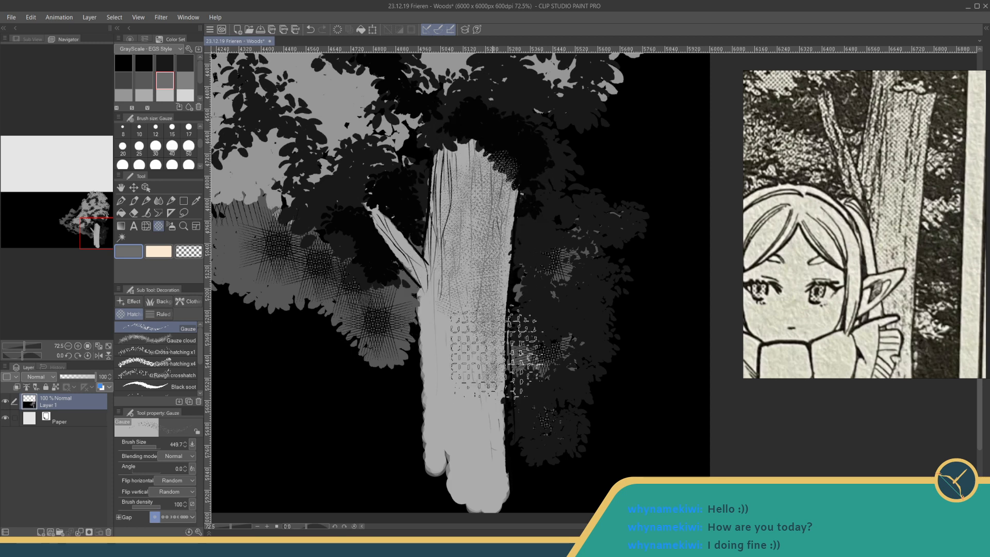
{"action": "key", "text": "ctrl+z"}
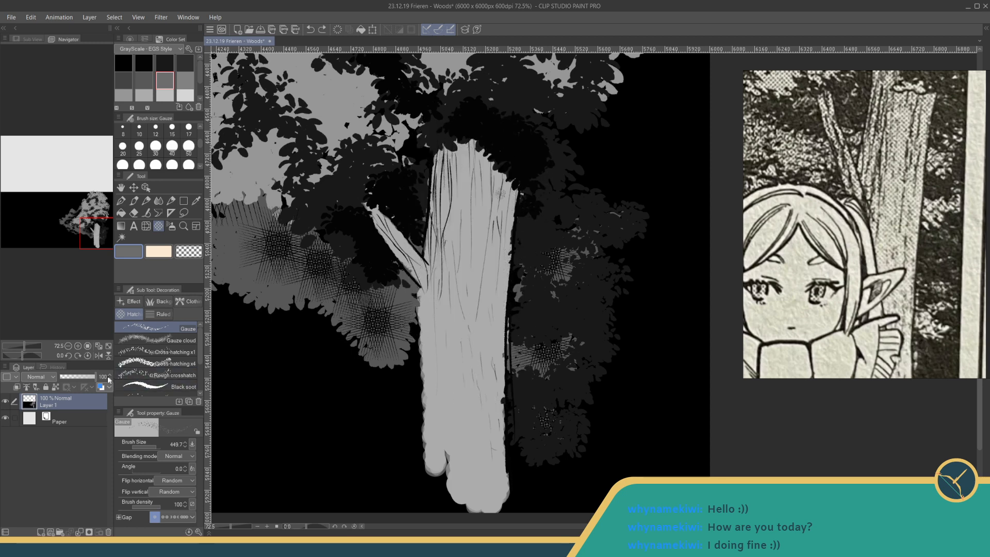
{"action": "left_click", "coordinate": [44, 529]}
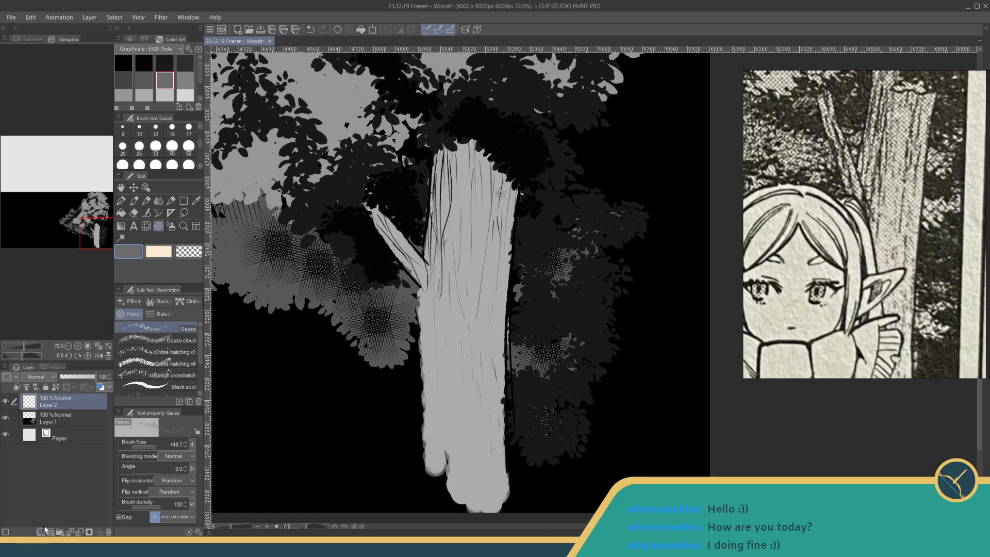
{"action": "mouse_move", "coordinate": [413, 165]}
{"action": "left_mouse_down"}
{"action": "mouse_move", "coordinate": [480, 351]}
{"action": "mouse_move", "coordinate": [498, 361]}
{"action": "mouse_move", "coordinate": [479, 255]}
{"action": "mouse_move", "coordinate": [492, 338]}
{"action": "mouse_move", "coordinate": [470, 276]}
{"action": "mouse_move", "coordinate": [467, 178]}
{"action": "mouse_move", "coordinate": [516, 289]}
{"action": "mouse_move", "coordinate": [449, 247]}
{"action": "mouse_move", "coordinate": [413, 242]}
{"action": "mouse_move", "coordinate": [403, 170]}
{"action": "mouse_move", "coordinate": [400, 266]}
{"action": "mouse_move", "coordinate": [479, 191]}
{"action": "mouse_move", "coordinate": [469, 232]}
{"action": "mouse_move", "coordinate": [420, 245]}
{"action": "mouse_move", "coordinate": [518, 286]}
{"action": "mouse_move", "coordinate": [483, 394]}
{"action": "mouse_move", "coordinate": [516, 413]}
{"action": "mouse_move", "coordinate": [505, 170]}
{"action": "mouse_move", "coordinate": [464, 217]}
{"action": "mouse_move", "coordinate": [501, 433]}
{"action": "mouse_move", "coordinate": [482, 397]}
{"action": "mouse_move", "coordinate": [485, 439]}
{"action": "left_mouse_up"}
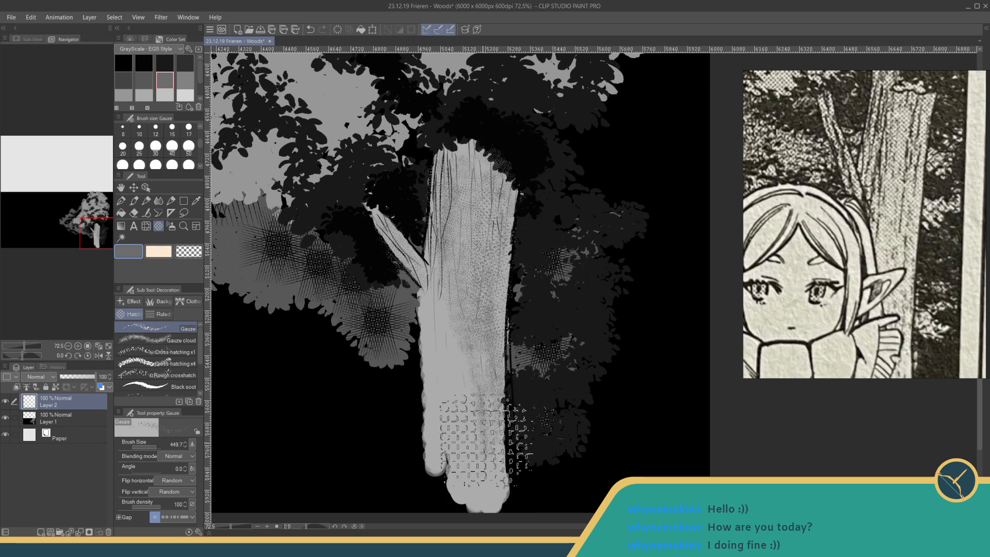
- Erase the Gauze texture spilling outside the trunk using Fun fineliner 1 with transparent colour at size 100
{"action": "left_click", "coordinate": [188, 251]}
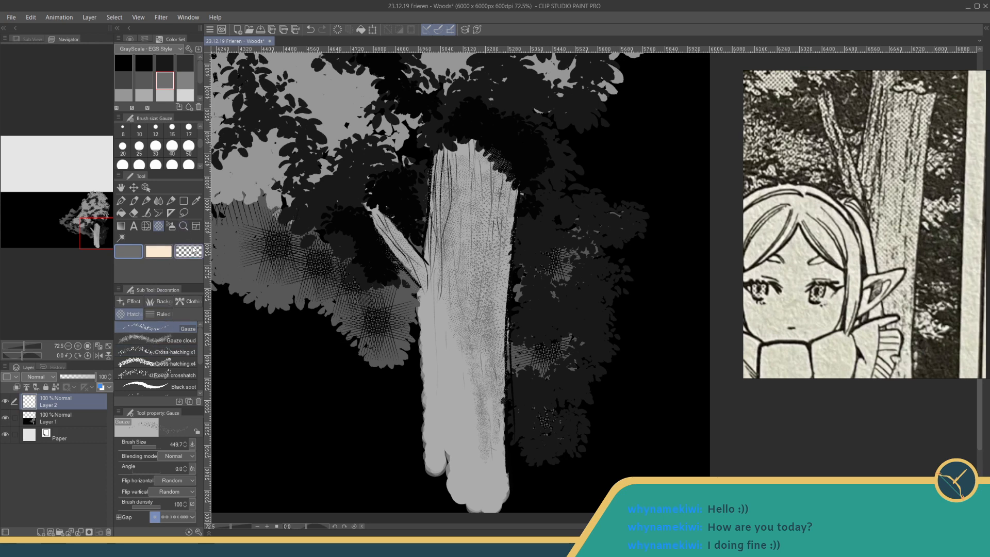
{"action": "left_click", "coordinate": [121, 201]}
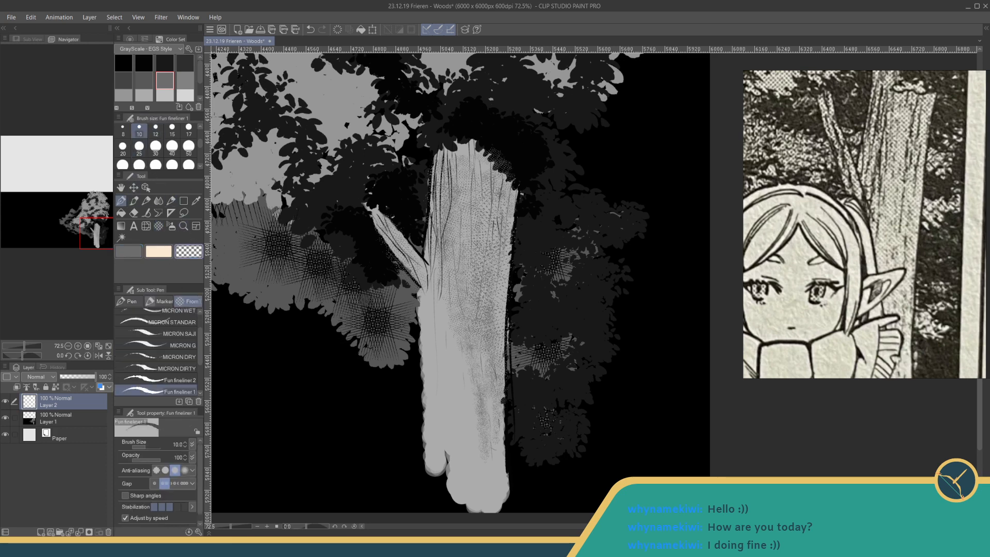
{"action": "left_click", "coordinate": [172, 164]}
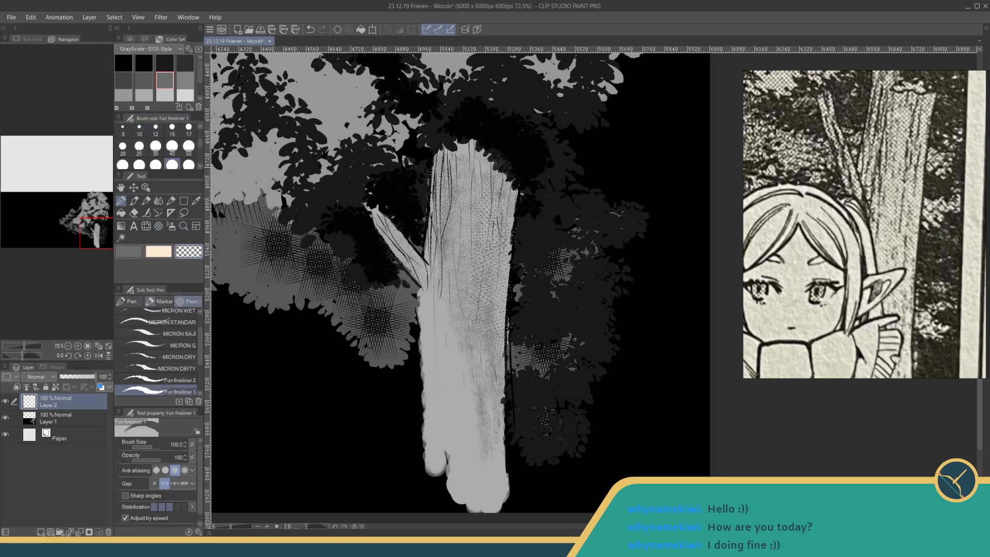
{"action": "left_click_drag", "start_coordinate": [490, 139], "coordinate": [524, 181]}
{"action": "left_click_drag", "start_coordinate": [372, 237], "coordinate": [413, 287]}
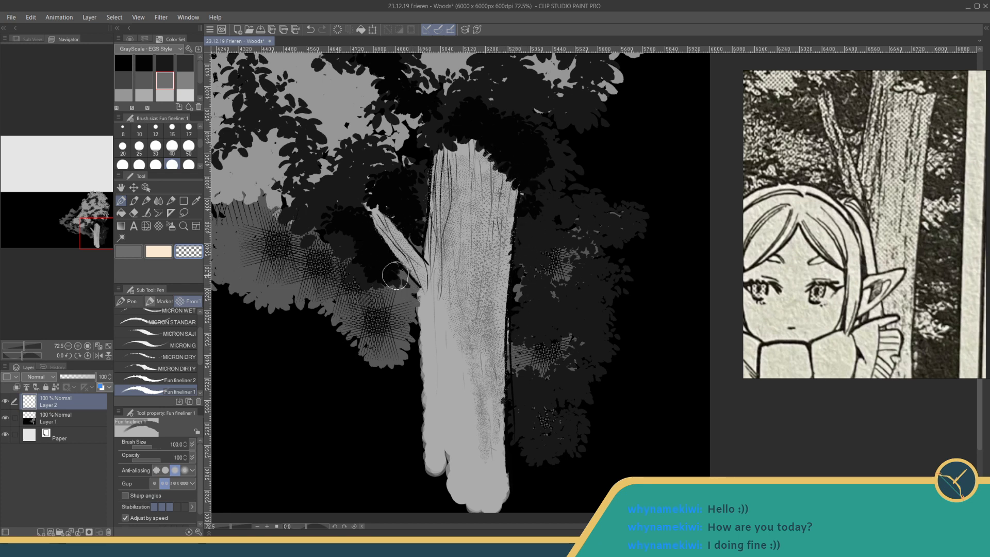
- Add a vector layer above the texture and set Fun fineliner 1 to black at size 12
{"action": "left_click_drag", "start_coordinate": [393, 356], "coordinate": [434, 285]}
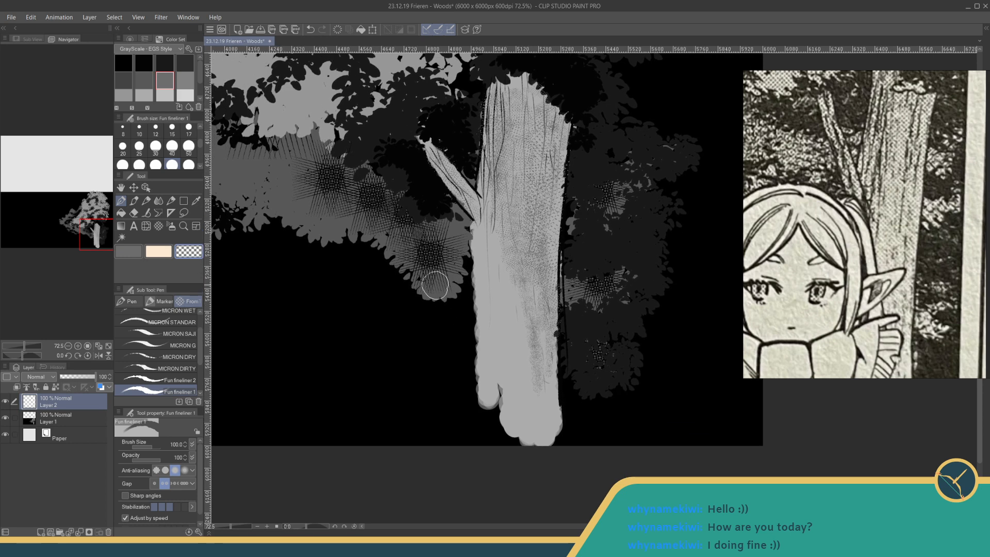
{"action": "left_click", "coordinate": [50, 531]}
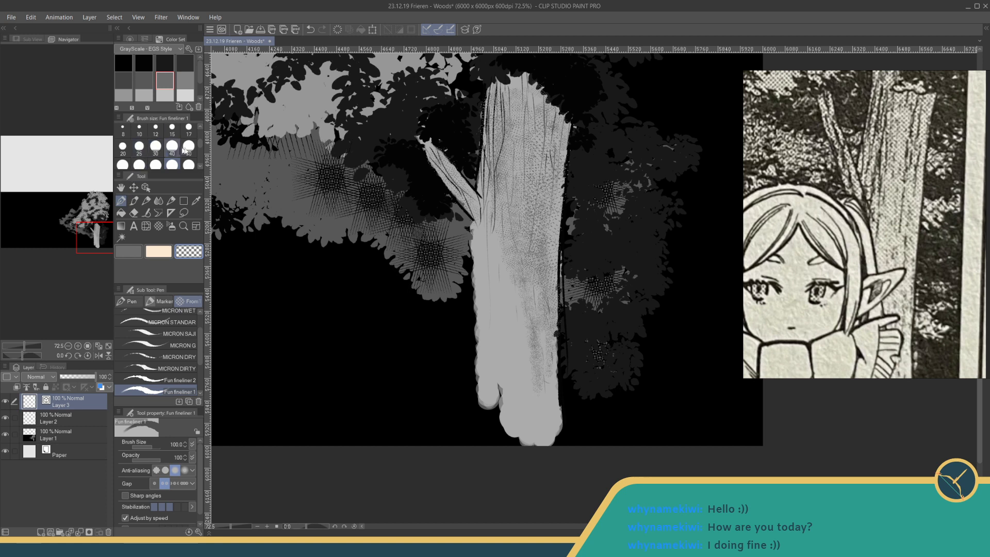
{"action": "left_click_drag", "start_coordinate": [200, 147], "coordinate": [200, 145]}
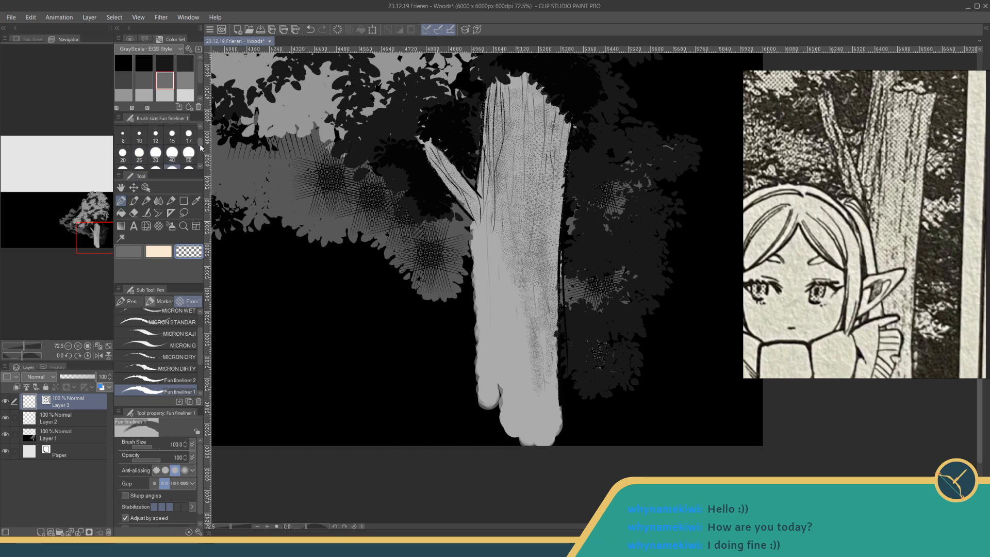
{"action": "left_click", "coordinate": [155, 142]}
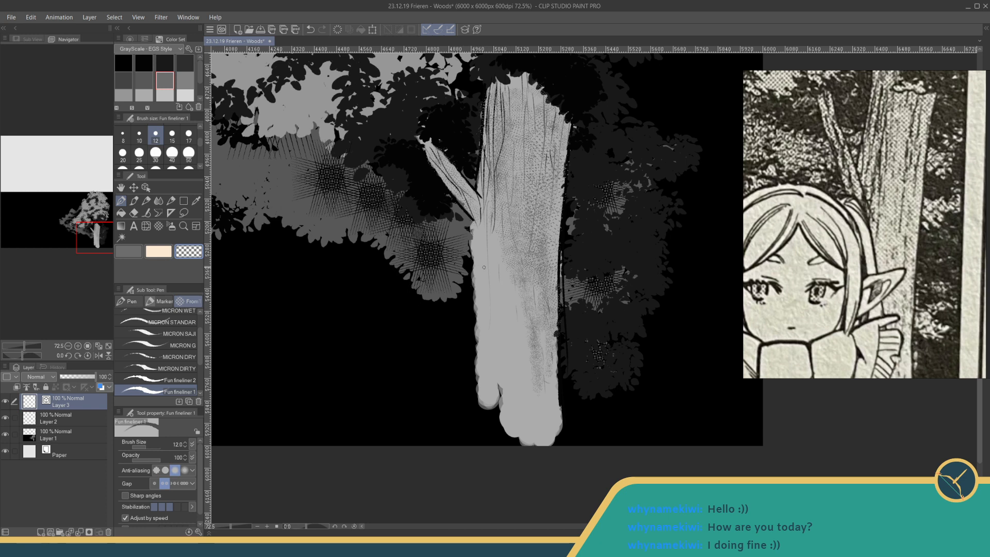
{"action": "left_click", "coordinate": [144, 62]}
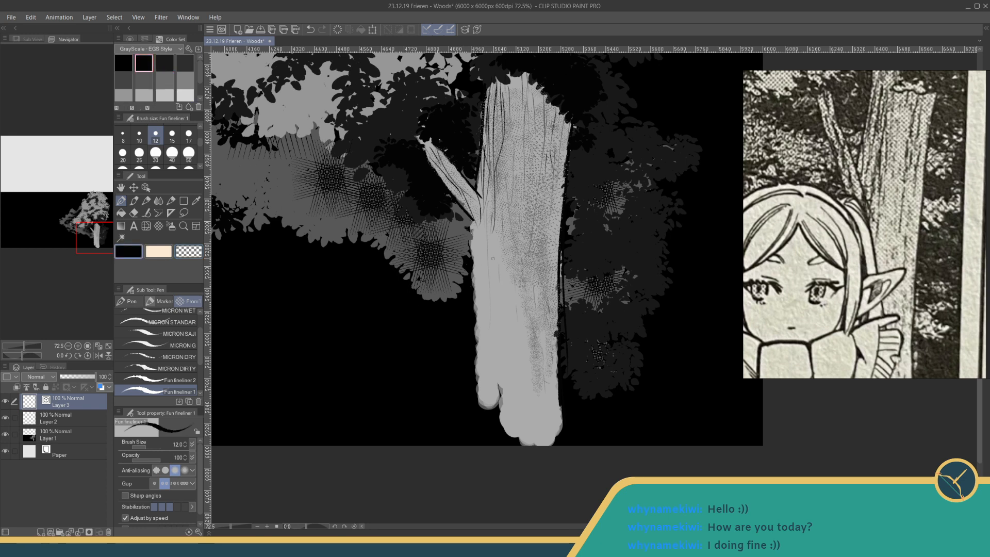
- Sketch the curved hair line and pointed ear of the character over the trunk's lower half, redrawing the ear higher up
{"action": "mouse_move", "coordinate": [464, 226]}
{"action": "left_mouse_down"}
{"action": "mouse_move", "coordinate": [485, 230]}
{"action": "mouse_move", "coordinate": [515, 328]}
{"action": "mouse_move", "coordinate": [508, 325]}
{"action": "mouse_move", "coordinate": [518, 329]}
{"action": "left_mouse_up"}
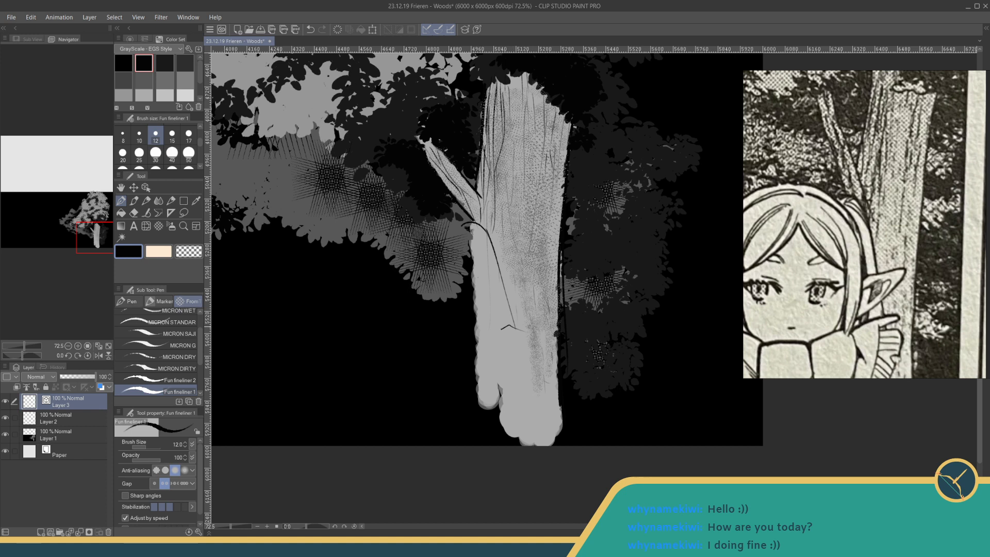
{"action": "mouse_move", "coordinate": [516, 329]}
{"action": "left_mouse_down"}
{"action": "mouse_move", "coordinate": [541, 312]}
{"action": "mouse_move", "coordinate": [526, 349]}
{"action": "left_mouse_up"}
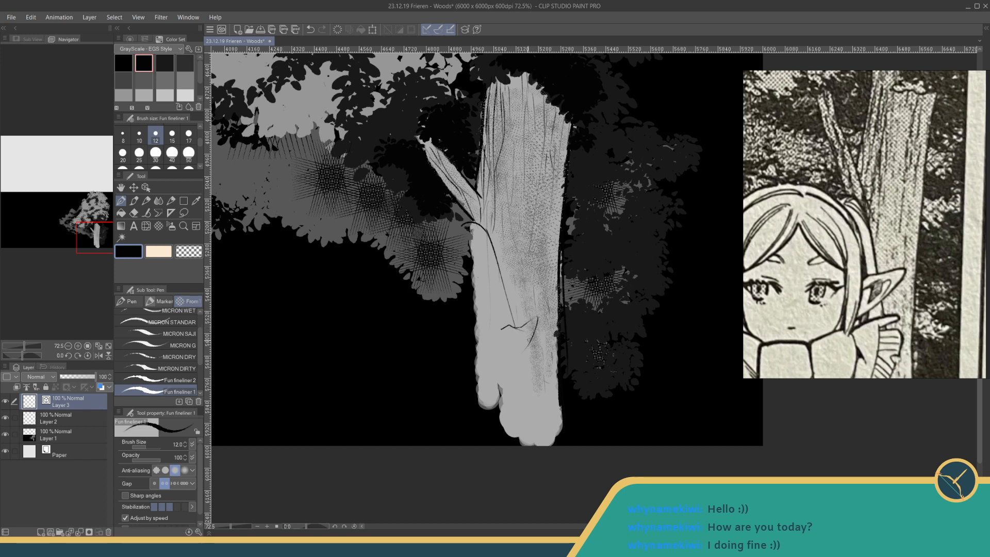
{"action": "key", "text": "ctrl+z"}
{"action": "key", "text": "ctrl+z"}
{"action": "left_click_drag", "start_coordinate": [513, 327], "coordinate": [545, 305]}
{"action": "key", "text": "ctrl+z"}
{"action": "key", "text": "ctrl+z"}
{"action": "key", "text": "ctrl+z"}
{"action": "left_click_drag", "start_coordinate": [489, 234], "coordinate": [505, 285]}
{"action": "left_click_drag", "start_coordinate": [504, 299], "coordinate": [513, 294]}
{"action": "left_click_drag", "start_coordinate": [541, 281], "coordinate": [520, 312]}
{"action": "mouse_move", "coordinate": [541, 279]}
{"action": "left_mouse_down"}
{"action": "mouse_move", "coordinate": [516, 326]}
{"action": "mouse_move", "coordinate": [513, 301]}
{"action": "mouse_move", "coordinate": [516, 313]}
{"action": "mouse_move", "coordinate": [527, 301]}
{"action": "left_mouse_up"}
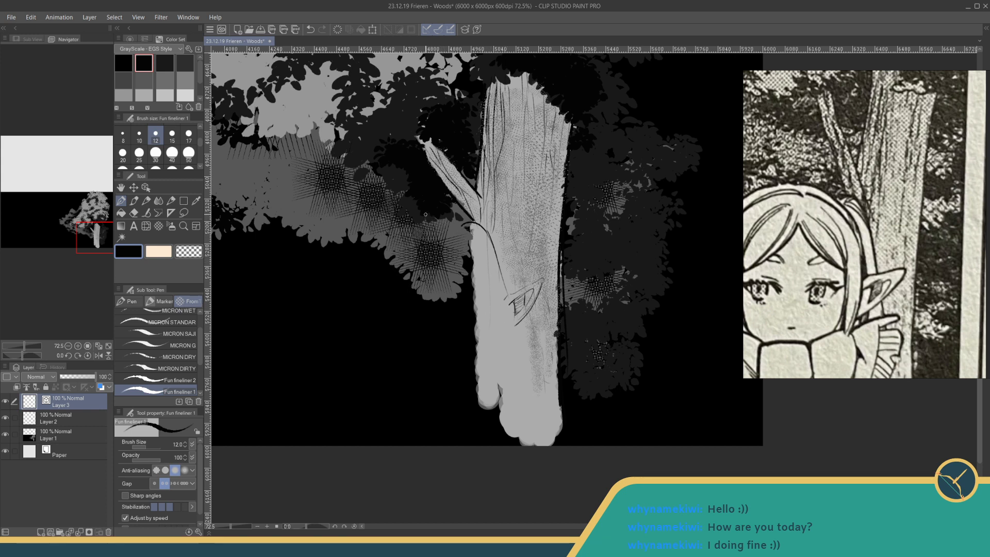
- Sketch the fringe strand and the long side locks of hair beside the ear
{"action": "mouse_move", "coordinate": [437, 219]}
{"action": "left_mouse_down"}
{"action": "mouse_move", "coordinate": [469, 230]}
{"action": "mouse_move", "coordinate": [492, 268]}
{"action": "mouse_move", "coordinate": [492, 289]}
{"action": "left_mouse_up"}
{"action": "mouse_move", "coordinate": [490, 269]}
{"action": "left_mouse_down"}
{"action": "mouse_move", "coordinate": [496, 294]}
{"action": "mouse_move", "coordinate": [505, 270]}
{"action": "mouse_move", "coordinate": [511, 298]}
{"action": "mouse_move", "coordinate": [498, 303]}
{"action": "mouse_move", "coordinate": [495, 286]}
{"action": "mouse_move", "coordinate": [498, 349]}
{"action": "left_mouse_up"}
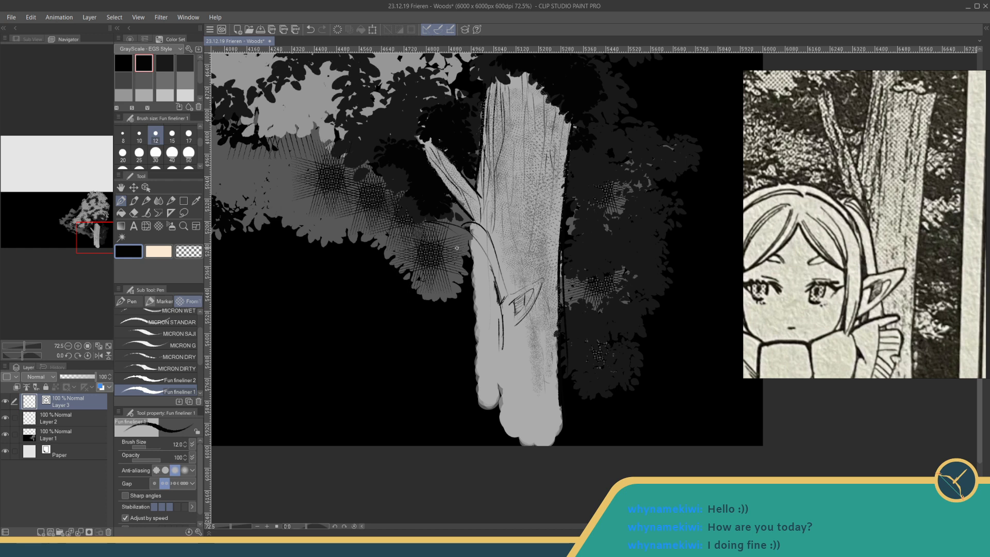
{"action": "mouse_move", "coordinate": [458, 247]}
{"action": "left_mouse_down"}
{"action": "mouse_move", "coordinate": [483, 273]}
{"action": "mouse_move", "coordinate": [488, 333]}
{"action": "mouse_move", "coordinate": [510, 328]}
{"action": "left_mouse_up"}
{"action": "left_click_drag", "start_coordinate": [509, 303], "coordinate": [503, 312]}
- Sketch the pleated collar folds below the ear and the start of the collar's front edge, redrawing unsatisfactory lines
{"action": "mouse_move", "coordinate": [520, 323]}
{"action": "left_mouse_down"}
{"action": "mouse_move", "coordinate": [527, 341]}
{"action": "mouse_move", "coordinate": [540, 325]}
{"action": "left_mouse_up"}
{"action": "left_click_drag", "start_coordinate": [535, 332], "coordinate": [517, 348]}
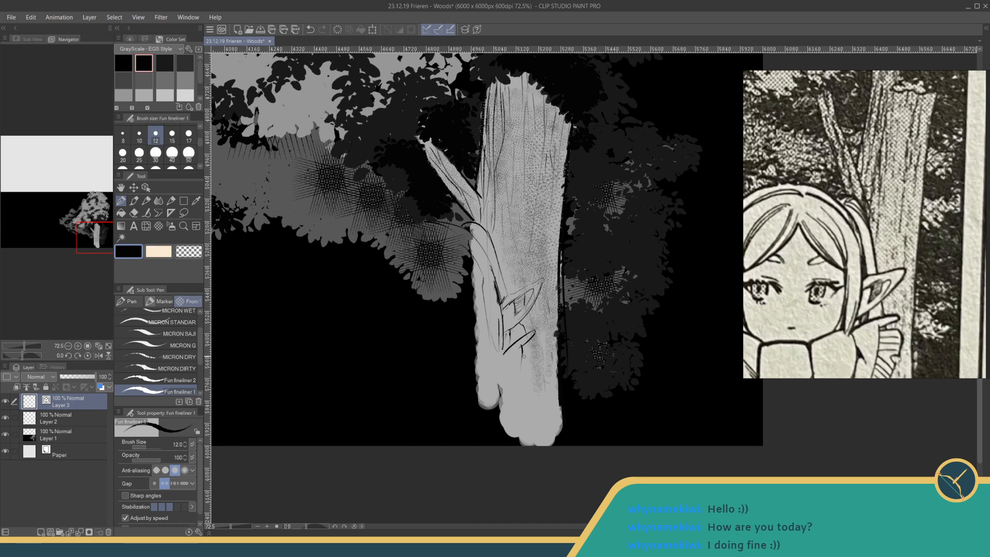
{"action": "key", "text": "ctrl+z"}
{"action": "left_click_drag", "start_coordinate": [523, 347], "coordinate": [521, 395]}
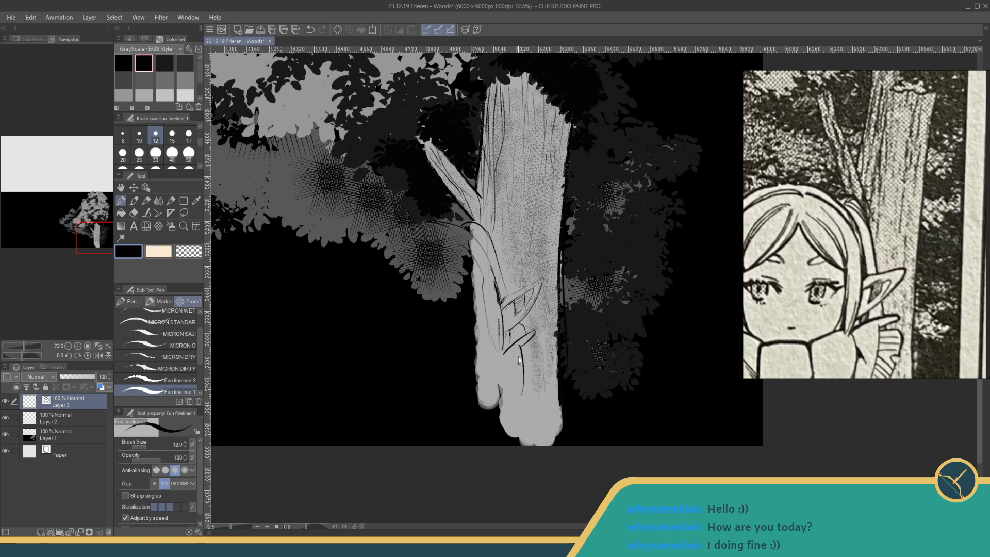
{"action": "key", "text": "ctrl+z"}
{"action": "left_click_drag", "start_coordinate": [518, 343], "coordinate": [508, 398]}
{"action": "key", "text": "ctrl+z"}
{"action": "mouse_move", "coordinate": [503, 345]}
{"action": "left_mouse_down"}
{"action": "mouse_move", "coordinate": [503, 382]}
{"action": "mouse_move", "coordinate": [510, 372]}
{"action": "left_mouse_up"}
{"action": "left_click_drag", "start_coordinate": [536, 346], "coordinate": [531, 384]}
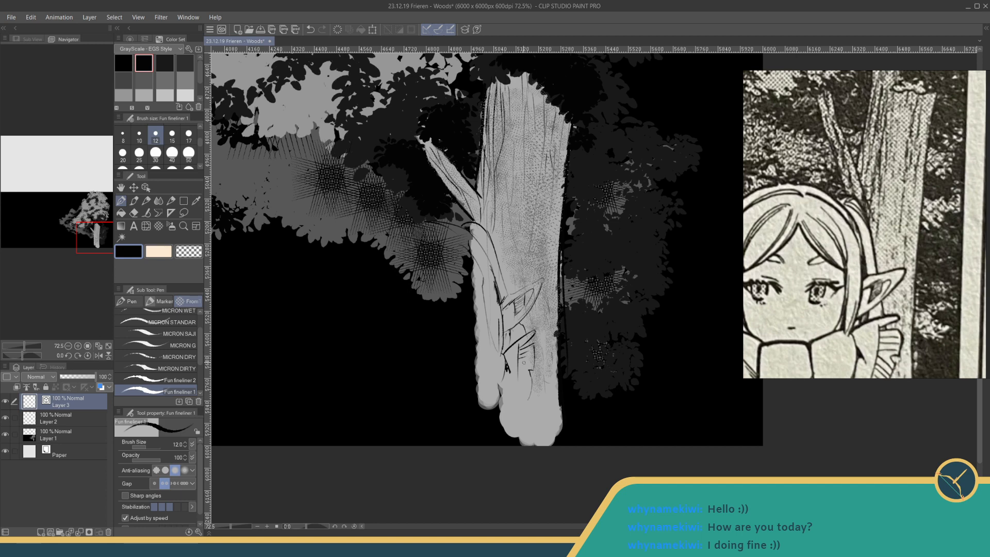
{"action": "mouse_move", "coordinate": [521, 367]}
{"action": "left_mouse_down"}
{"action": "mouse_move", "coordinate": [504, 376]}
{"action": "mouse_move", "coordinate": [505, 367]}
{"action": "mouse_move", "coordinate": [502, 395]}
{"action": "left_mouse_up"}
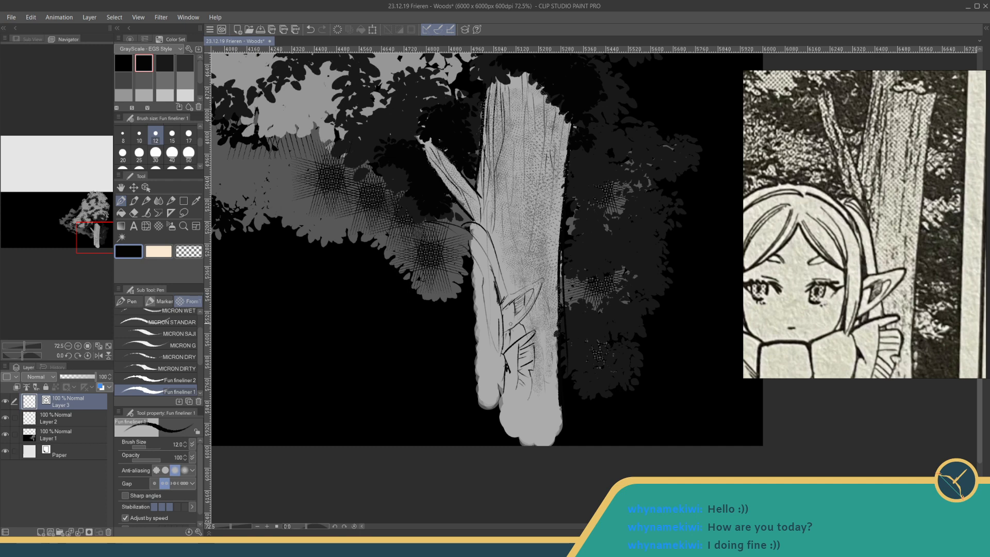
{"action": "left_click_drag", "start_coordinate": [497, 351], "coordinate": [475, 358]}
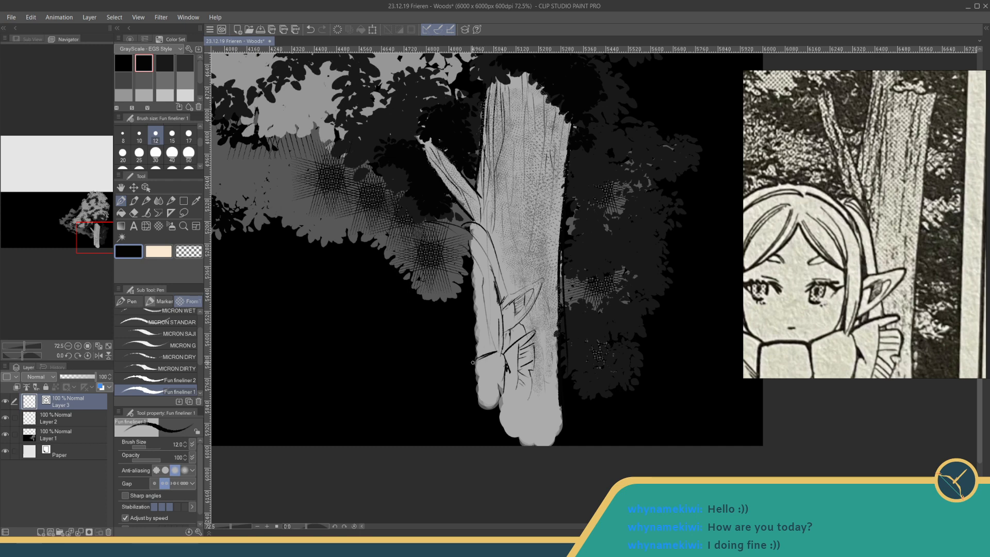
- Lower the opacity of Layer 1 to 53% and make the sketch layer, Layer 3, active again
{"action": "left_click", "coordinate": [73, 435]}
{"action": "left_click_drag", "start_coordinate": [61, 379], "coordinate": [80, 380]}
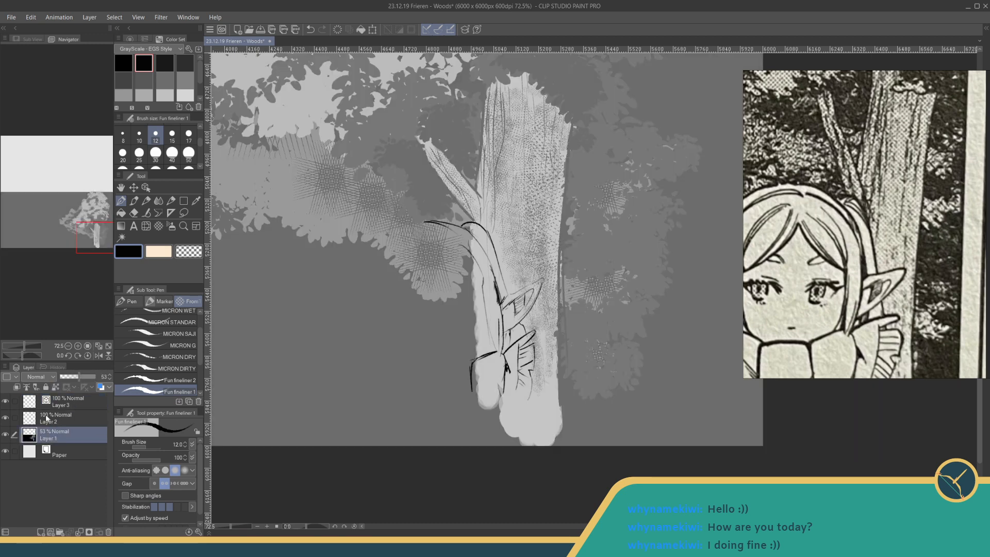
{"action": "left_click", "coordinate": [65, 405]}
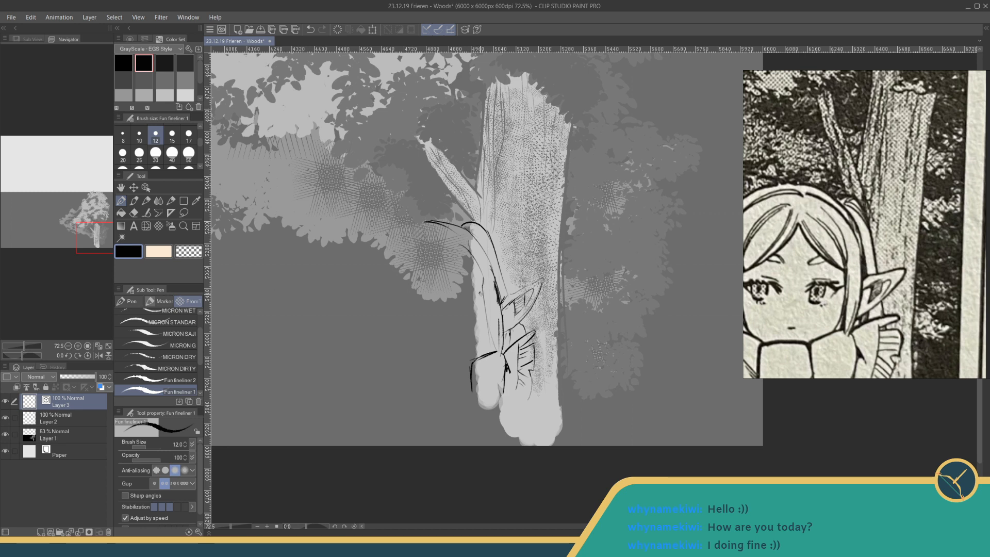
- Sketch a short line across the face and extend the collar outline with its boxy front panel beneath it
{"action": "left_click_drag", "start_coordinate": [480, 294], "coordinate": [437, 278]}
{"action": "mouse_move", "coordinate": [470, 366]}
{"action": "left_mouse_down"}
{"action": "mouse_move", "coordinate": [427, 370]}
{"action": "mouse_move", "coordinate": [422, 398]}
{"action": "mouse_move", "coordinate": [472, 364]}
{"action": "left_mouse_up"}
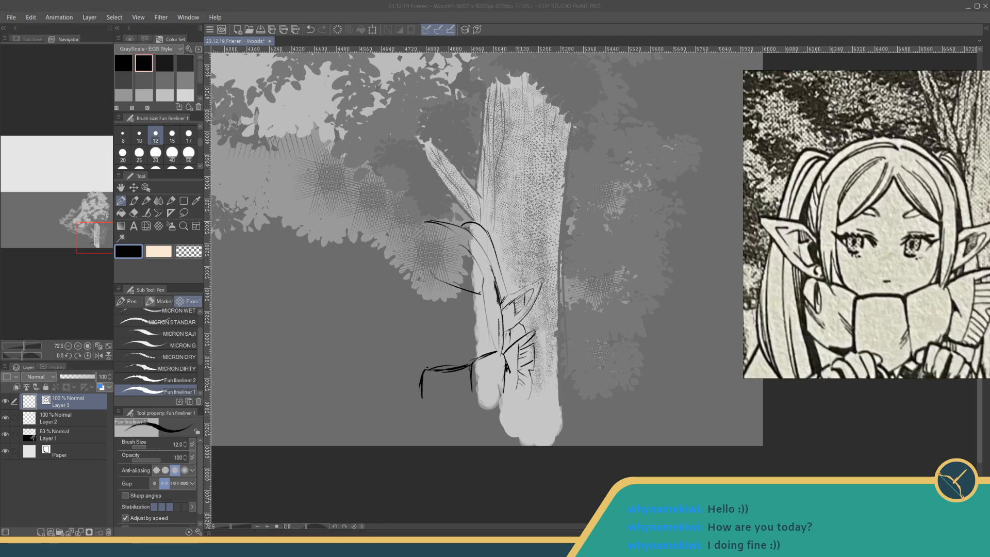
{"action": "mouse_move", "coordinate": [434, 356]}
{"action": "left_mouse_down"}
{"action": "mouse_move", "coordinate": [427, 368]}
{"action": "mouse_move", "coordinate": [398, 361]}
{"action": "left_mouse_up"}
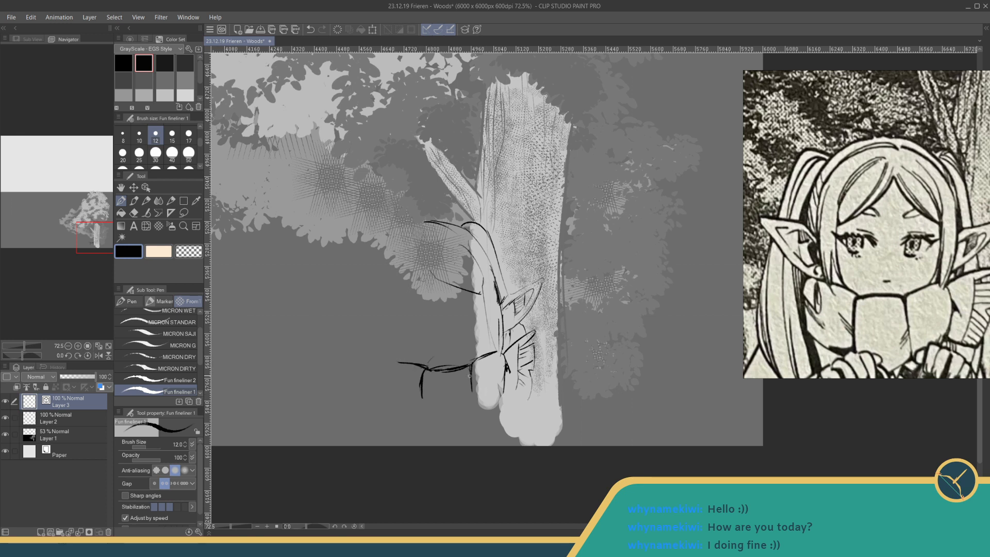
{"action": "mouse_move", "coordinate": [469, 369]}
{"action": "left_mouse_down"}
{"action": "mouse_move", "coordinate": [475, 409]}
{"action": "mouse_move", "coordinate": [475, 386]}
{"action": "mouse_move", "coordinate": [476, 399]}
{"action": "mouse_move", "coordinate": [496, 396]}
{"action": "left_mouse_up"}
{"action": "left_click_drag", "start_coordinate": [444, 282], "coordinate": [442, 289]}
- Lasso the collar's front lines, shift them slightly away from the trunk, deselect, and return to the Fun fineliner 1 pen
{"action": "left_click", "coordinate": [184, 212]}
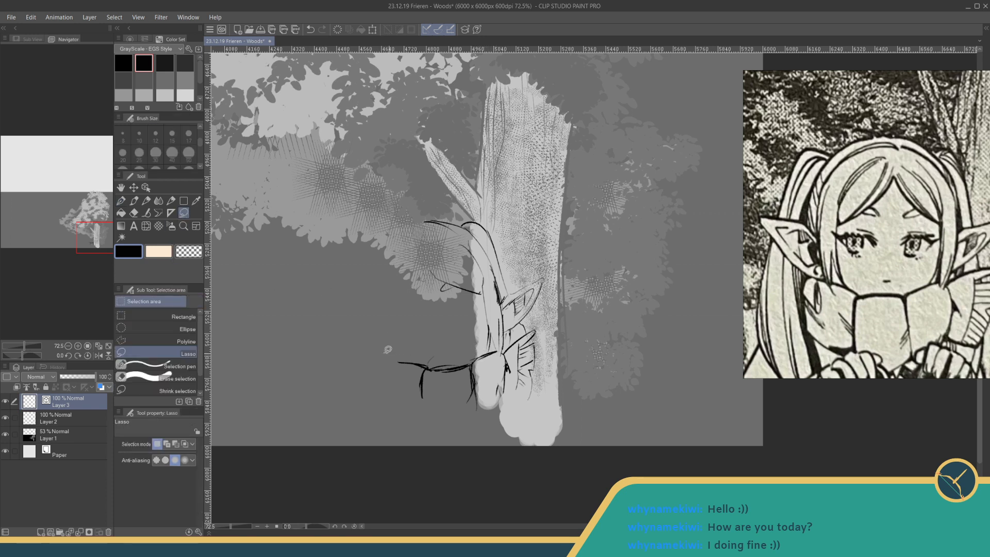
{"action": "mouse_move", "coordinate": [381, 353]}
{"action": "left_mouse_down"}
{"action": "mouse_move", "coordinate": [496, 350]}
{"action": "mouse_move", "coordinate": [492, 407]}
{"action": "mouse_move", "coordinate": [382, 354]}
{"action": "left_mouse_up"}
{"action": "left_click", "coordinate": [465, 448]}
{"action": "left_click_drag", "start_coordinate": [454, 384], "coordinate": [439, 387]}
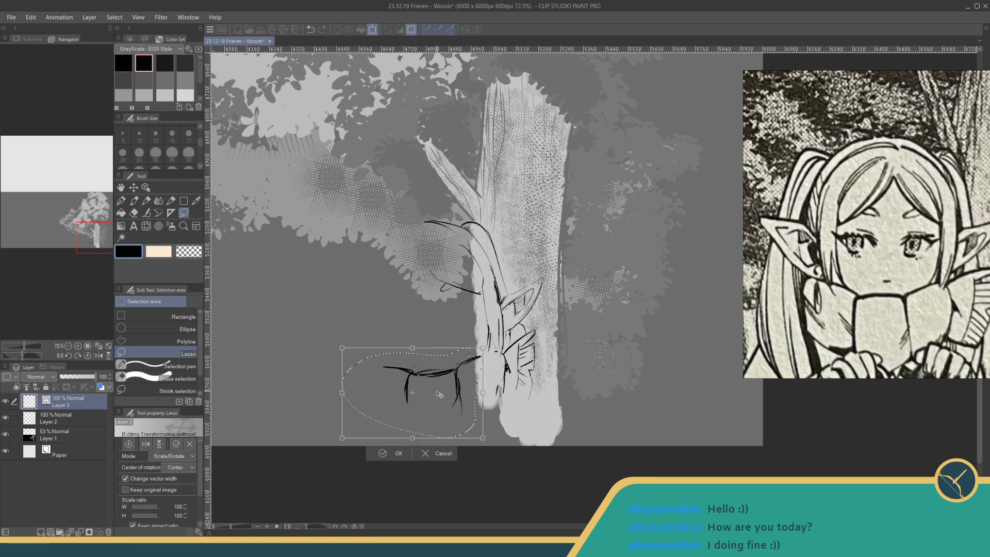
{"action": "left_click", "coordinate": [386, 453]}
{"action": "left_click", "coordinate": [328, 452]}
{"action": "left_click", "coordinate": [120, 201]}
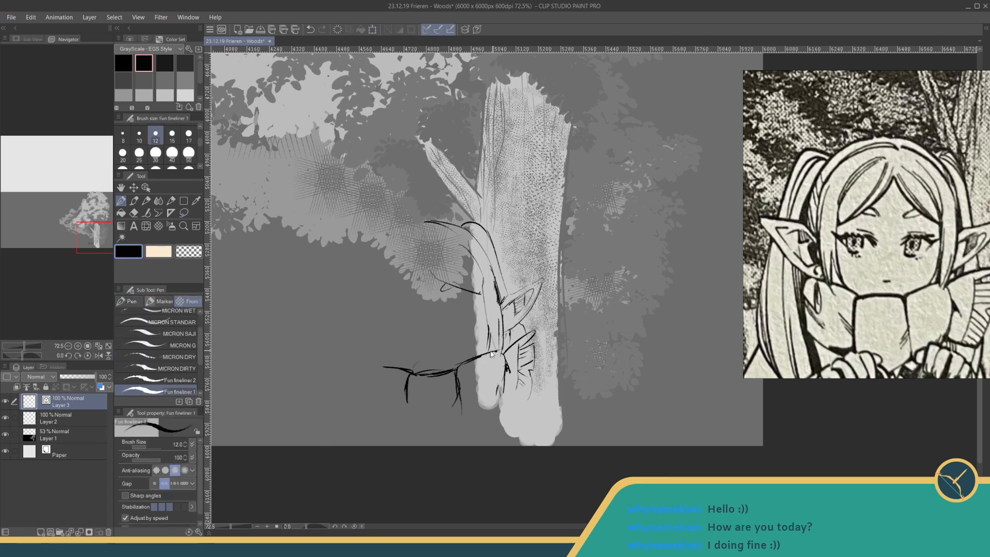
- Save the drawing, then sketch the collar's boxy front panel down to the canvas edge and the fold lines on its far side
{"action": "key", "text": "ctrl+s"}
{"action": "left_click_drag", "start_coordinate": [456, 378], "coordinate": [469, 438]}
{"action": "mouse_move", "coordinate": [467, 415]}
{"action": "left_mouse_down"}
{"action": "mouse_move", "coordinate": [450, 434]}
{"action": "mouse_move", "coordinate": [462, 419]}
{"action": "left_mouse_up"}
{"action": "left_click_drag", "start_coordinate": [464, 363], "coordinate": [455, 405]}
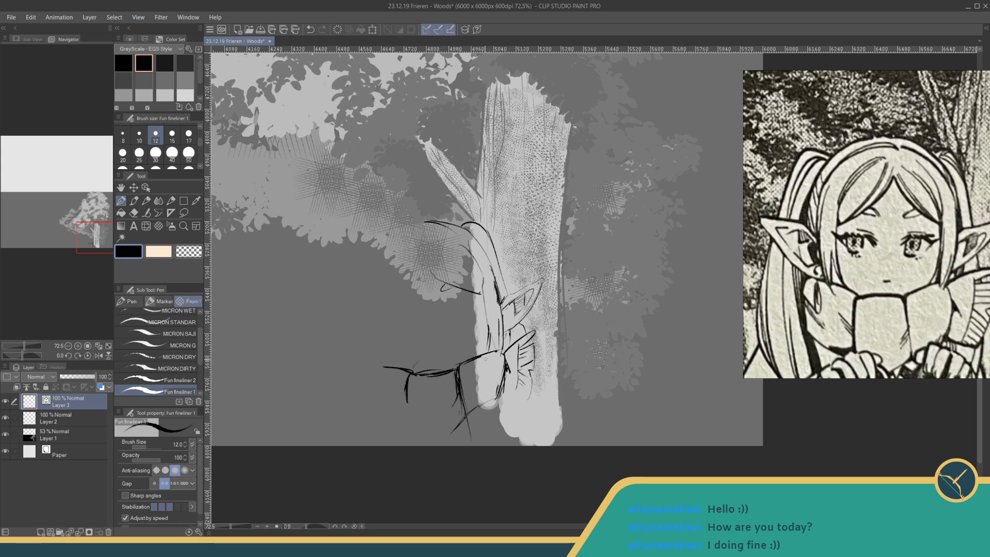
{"action": "mouse_move", "coordinate": [503, 353]}
{"action": "left_mouse_down"}
{"action": "mouse_move", "coordinate": [491, 406]}
{"action": "mouse_move", "coordinate": [530, 400]}
{"action": "mouse_move", "coordinate": [466, 415]}
{"action": "left_mouse_up"}
{"action": "left_click_drag", "start_coordinate": [419, 375], "coordinate": [420, 419]}
{"action": "mouse_move", "coordinate": [416, 382]}
{"action": "left_mouse_down"}
{"action": "mouse_move", "coordinate": [414, 421]}
{"action": "mouse_move", "coordinate": [445, 444]}
{"action": "left_mouse_up"}
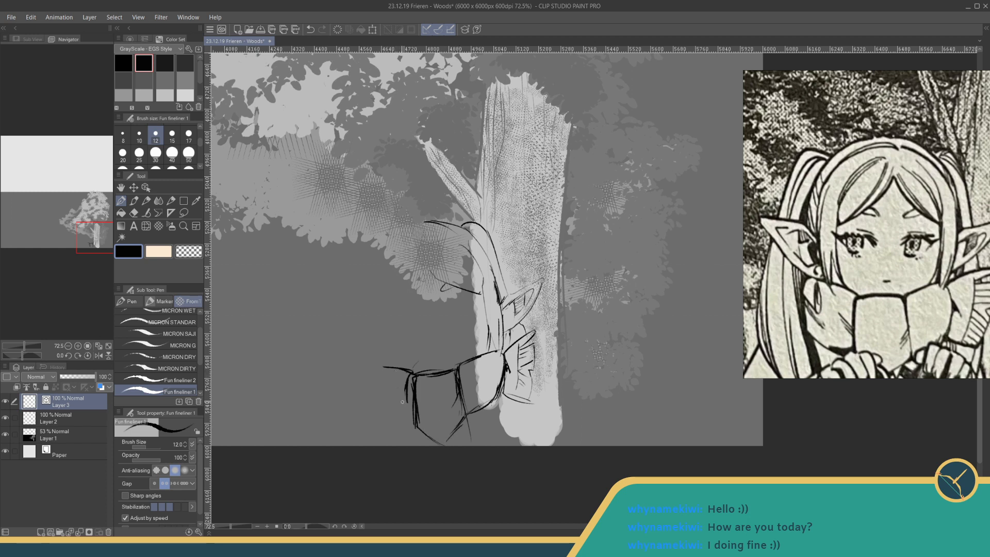
{"action": "mouse_move", "coordinate": [399, 397]}
{"action": "left_mouse_down"}
{"action": "mouse_move", "coordinate": [409, 409]}
{"action": "mouse_move", "coordinate": [403, 395]}
{"action": "mouse_move", "coordinate": [453, 414]}
{"action": "left_mouse_up"}
- Sketch the face's far cheek outline, the brow, and the parted bangs over the forehead, redrawing an unsatisfactory stroke
{"action": "left_click_drag", "start_coordinate": [411, 369], "coordinate": [384, 332]}
{"action": "left_click_drag", "start_coordinate": [393, 250], "coordinate": [384, 300]}
{"action": "mouse_move", "coordinate": [394, 263]}
{"action": "left_mouse_down"}
{"action": "mouse_move", "coordinate": [383, 353]}
{"action": "mouse_move", "coordinate": [386, 270]}
{"action": "mouse_move", "coordinate": [414, 286]}
{"action": "left_mouse_up"}
{"action": "key", "text": "ctrl+z"}
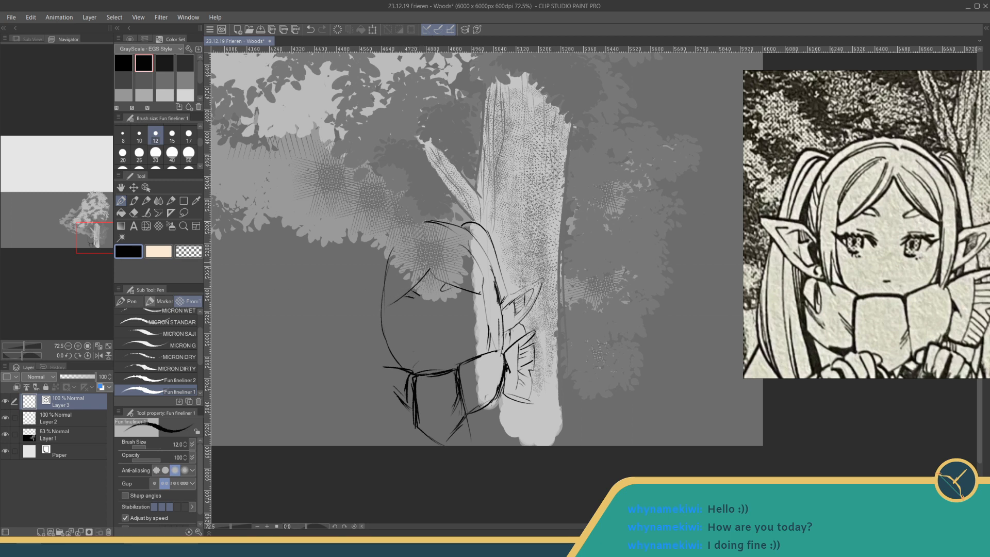
{"action": "left_click_drag", "start_coordinate": [430, 259], "coordinate": [405, 290]}
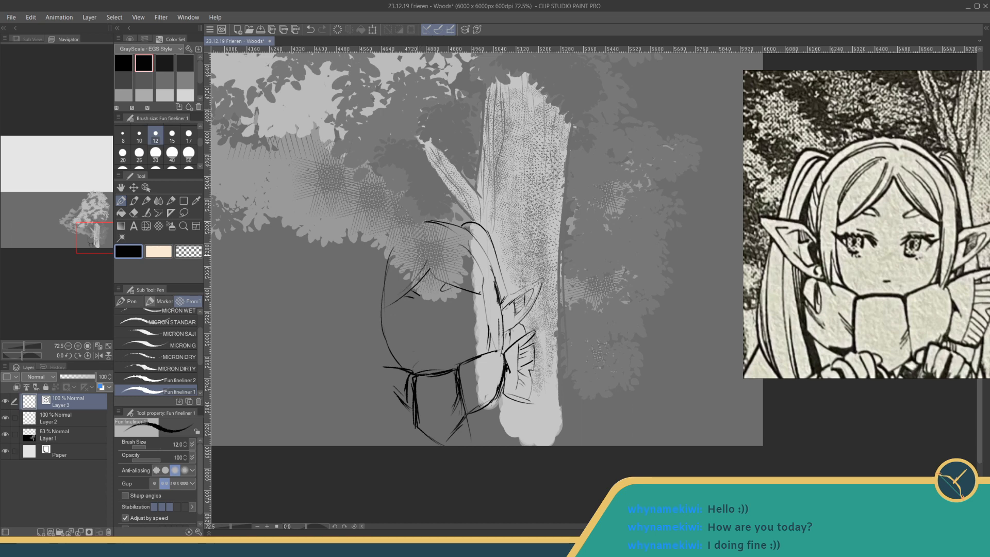
{"action": "left_click_drag", "start_coordinate": [421, 254], "coordinate": [380, 306]}
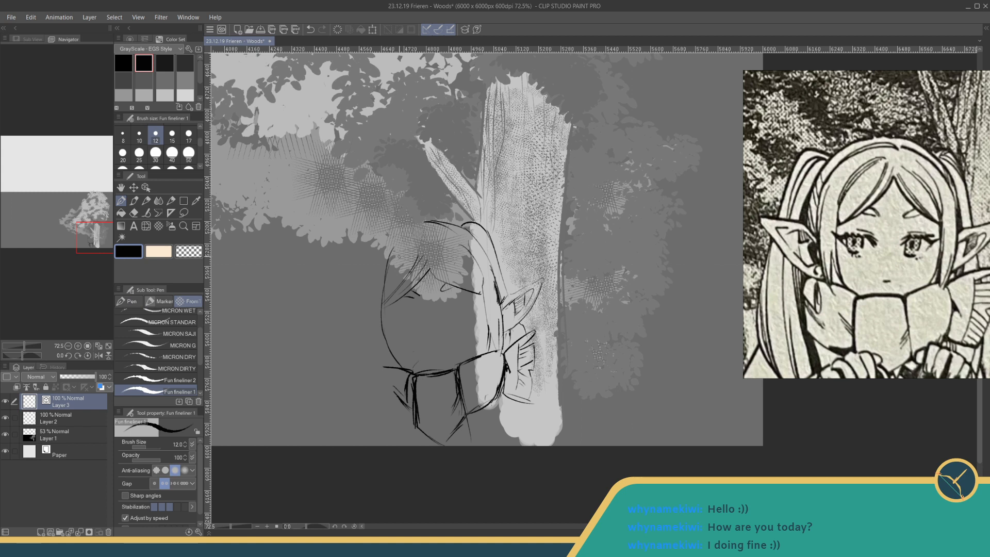
{"action": "mouse_move", "coordinate": [384, 283]}
{"action": "left_mouse_down"}
{"action": "mouse_move", "coordinate": [417, 239]}
{"action": "mouse_move", "coordinate": [468, 284]}
{"action": "left_mouse_up"}
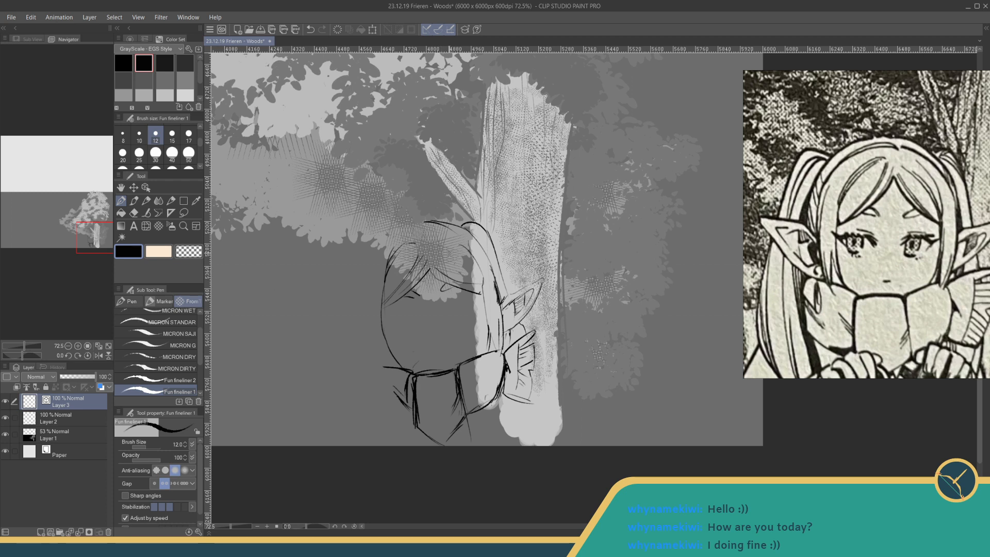
- Outline the crown of the head with hair curving down on both sides, redrawing unsatisfactory strokes
{"action": "left_click_drag", "start_coordinate": [434, 248], "coordinate": [452, 257]}
{"action": "left_click_drag", "start_coordinate": [488, 265], "coordinate": [422, 241]}
{"action": "key", "text": "ctrl+z"}
{"action": "left_click_drag", "start_coordinate": [489, 266], "coordinate": [419, 227]}
{"action": "key", "text": "ctrl+z"}
{"action": "left_click_drag", "start_coordinate": [414, 227], "coordinate": [372, 268]}
{"action": "left_click_drag", "start_coordinate": [407, 228], "coordinate": [369, 287]}
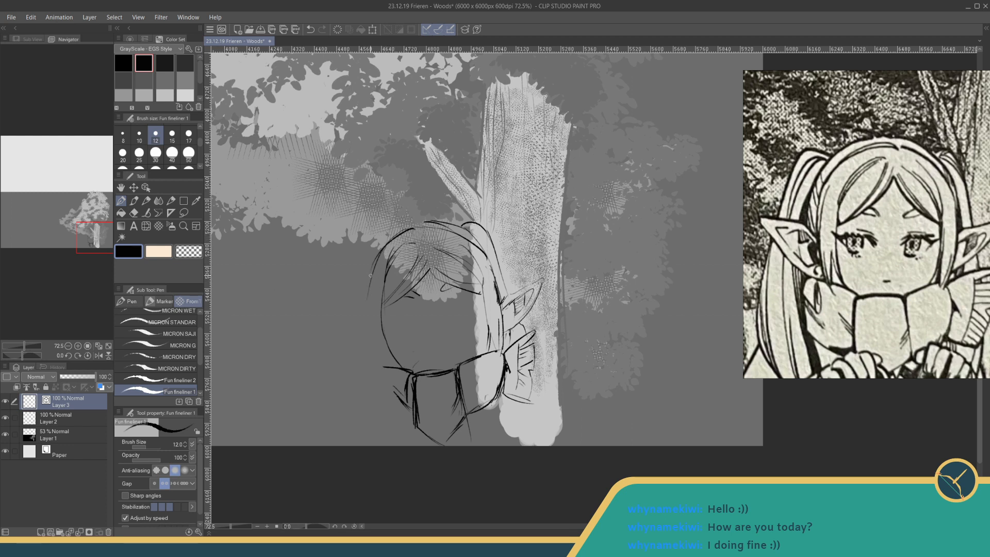
{"action": "key", "text": "ctrl+z"}
{"action": "key", "text": "ctrl+z"}
{"action": "mouse_move", "coordinate": [413, 226]}
{"action": "left_mouse_down"}
{"action": "mouse_move", "coordinate": [358, 293]}
{"action": "mouse_move", "coordinate": [383, 243]}
{"action": "left_mouse_up"}
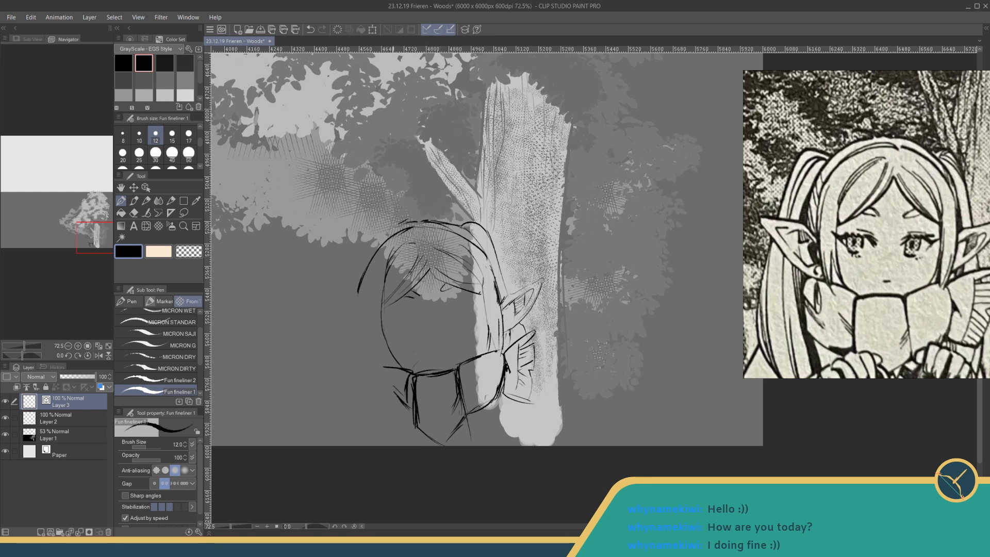
{"action": "left_click_drag", "start_coordinate": [398, 223], "coordinate": [354, 275]}
{"action": "left_click_drag", "start_coordinate": [467, 227], "coordinate": [483, 233]}
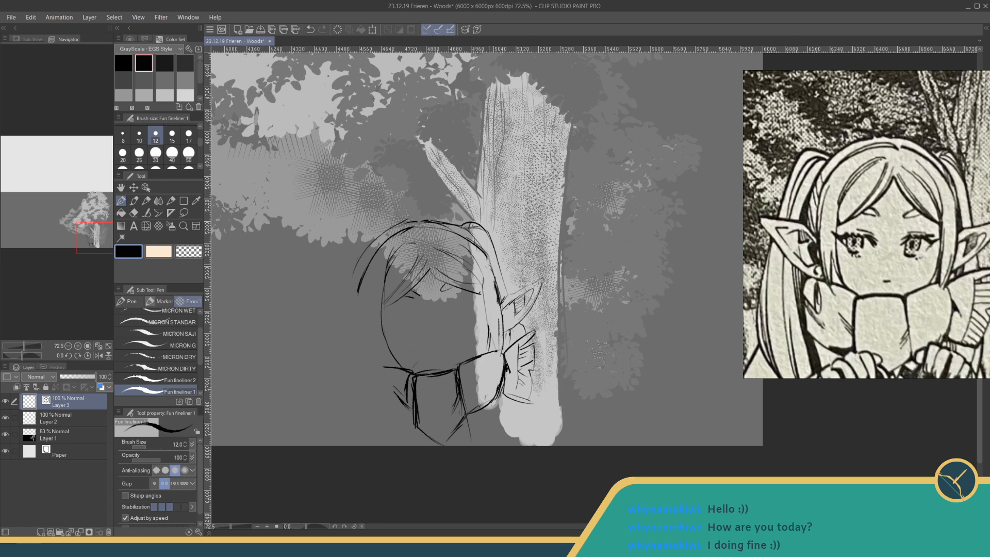
{"action": "mouse_move", "coordinate": [473, 243]}
{"action": "left_mouse_down"}
{"action": "mouse_move", "coordinate": [496, 281]}
{"action": "mouse_move", "coordinate": [490, 331]}
{"action": "left_mouse_up"}
- Strengthen the collar's far edge and add a thin hair line outside the far cheek
{"action": "left_click_drag", "start_coordinate": [436, 311], "coordinate": [505, 313]}
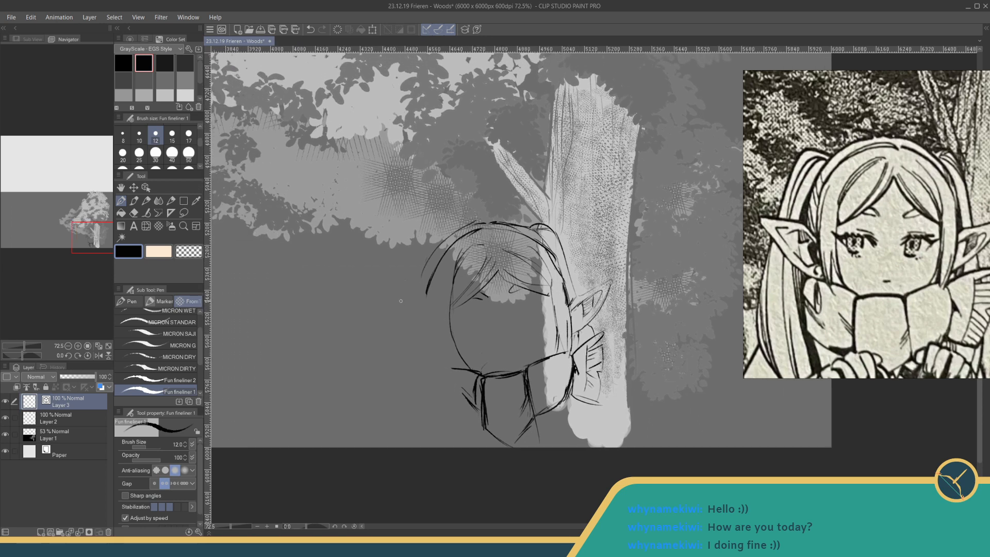
{"action": "left_click_drag", "start_coordinate": [466, 381], "coordinate": [442, 347]}
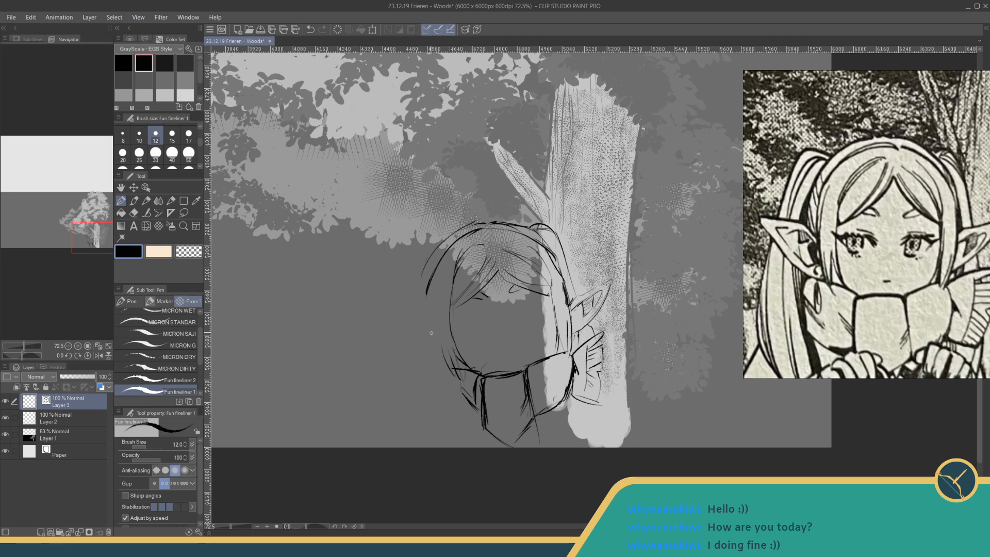
{"action": "mouse_move", "coordinate": [432, 282]}
{"action": "left_mouse_down"}
{"action": "mouse_move", "coordinate": [448, 356]}
{"action": "mouse_move", "coordinate": [438, 339]}
{"action": "left_mouse_up"}
{"action": "left_click_drag", "start_coordinate": [349, 301], "coordinate": [358, 372]}
{"action": "left_click_drag", "start_coordinate": [365, 315], "coordinate": [368, 395]}
{"action": "mouse_move", "coordinate": [354, 355]}
{"action": "left_mouse_down"}
{"action": "mouse_move", "coordinate": [371, 387]}
{"action": "mouse_move", "coordinate": [368, 325]}
{"action": "mouse_move", "coordinate": [371, 370]}
{"action": "left_mouse_up"}
{"action": "key", "text": "ctrl+z"}
{"action": "key", "text": "ctrl+z"}
{"action": "key", "text": "ctrl+z"}
{"action": "key", "text": "ctrl+z"}
{"action": "key", "text": "ctrl+z"}
{"action": "key", "text": "ctrl+y"}
{"action": "key", "text": "ctrl+y"}
{"action": "key", "text": "ctrl+y"}
{"action": "key", "text": "ctrl+z"}
{"action": "key", "text": "ctrl+z"}
{"action": "key", "text": "ctrl+s"}
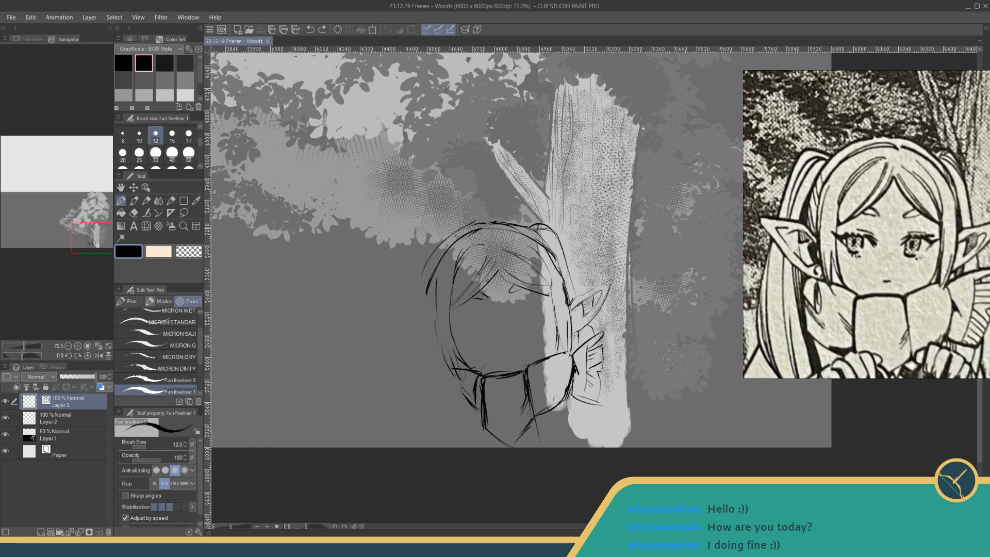
{"action": "left_click_drag", "start_coordinate": [352, 290], "coordinate": [375, 396]}
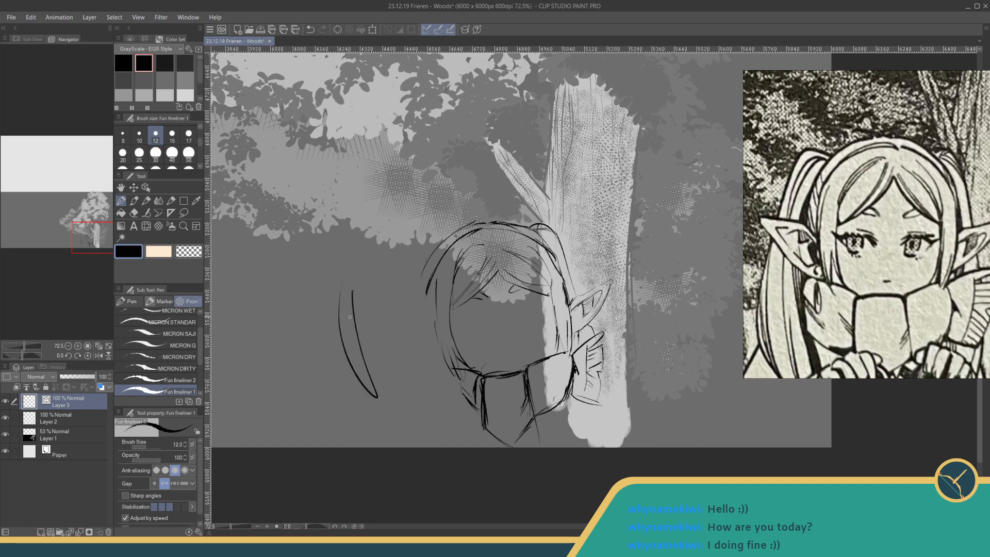
{"action": "key", "text": "ctrl+z"}
{"action": "key", "text": "ctrl+z"}
{"action": "left_click_drag", "start_coordinate": [319, 303], "coordinate": [382, 390]}
{"action": "left_click_drag", "start_coordinate": [353, 282], "coordinate": [383, 391]}
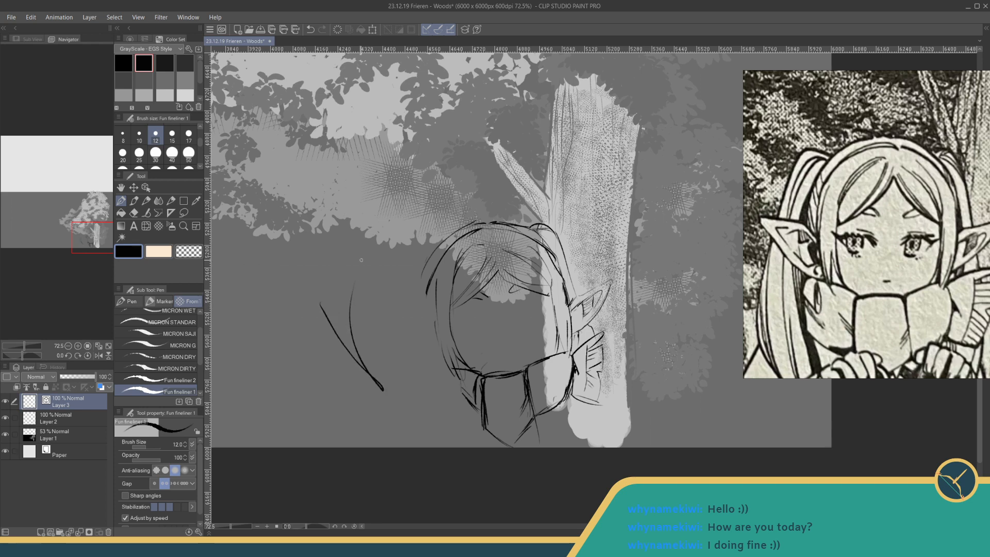
{"action": "key", "text": "ctrl+z"}
{"action": "key", "text": "ctrl+z"}
{"action": "left_click_drag", "start_coordinate": [369, 293], "coordinate": [372, 350]}
{"action": "left_click_drag", "start_coordinate": [355, 296], "coordinate": [375, 358]}
{"action": "key", "text": "ctrl+z"}
{"action": "key", "text": "ctrl+z"}
{"action": "left_click_drag", "start_coordinate": [368, 287], "coordinate": [373, 358]}
{"action": "left_click_drag", "start_coordinate": [358, 323], "coordinate": [369, 377]}
{"action": "left_click_drag", "start_coordinate": [362, 361], "coordinate": [374, 396]}
{"action": "key", "text": "ctrl+z"}
{"action": "key", "text": "ctrl+z"}
{"action": "key", "text": "ctrl+z"}
{"action": "key", "text": "ctrl+z"}
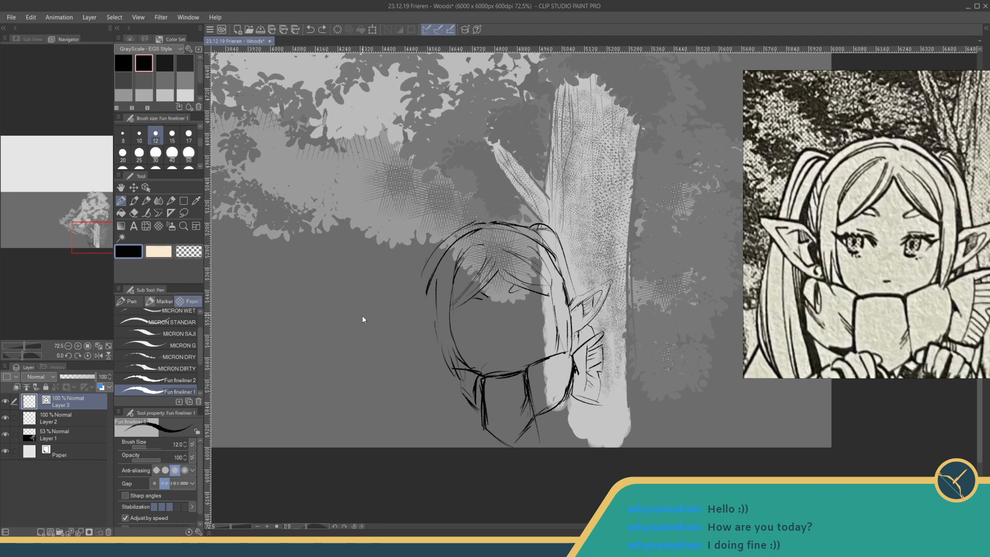
- Save the drawing, then sketch the far pointed ear with its inner fold and the boxy side of the collar beneath it
{"action": "key", "text": "ctrl+s"}
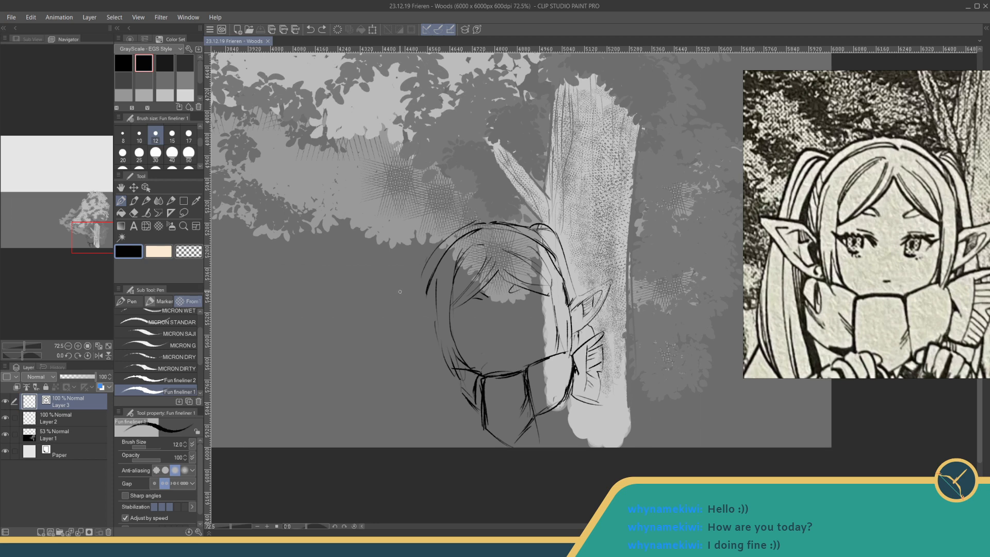
{"action": "left_click_drag", "start_coordinate": [367, 266], "coordinate": [353, 267]}
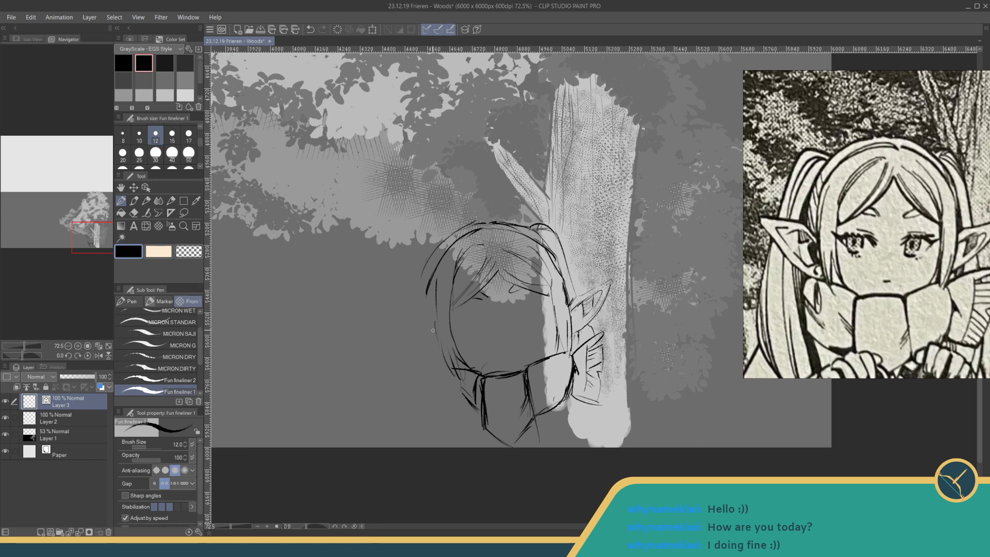
{"action": "left_click_drag", "start_coordinate": [419, 321], "coordinate": [431, 329]}
{"action": "mouse_move", "coordinate": [418, 318]}
{"action": "left_mouse_down"}
{"action": "mouse_move", "coordinate": [379, 319]}
{"action": "mouse_move", "coordinate": [409, 353]}
{"action": "mouse_move", "coordinate": [454, 363]}
{"action": "mouse_move", "coordinate": [439, 383]}
{"action": "left_mouse_up"}
{"action": "mouse_move", "coordinate": [439, 382]}
{"action": "left_mouse_down"}
{"action": "mouse_move", "coordinate": [449, 385]}
{"action": "mouse_move", "coordinate": [446, 408]}
{"action": "mouse_move", "coordinate": [473, 412]}
{"action": "left_mouse_up"}
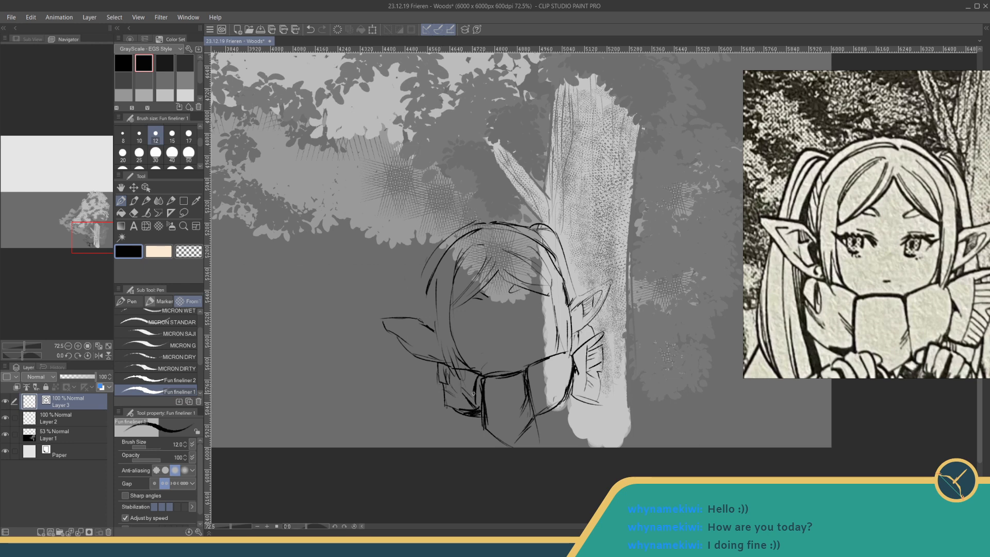
{"action": "mouse_move", "coordinate": [385, 329]}
{"action": "left_mouse_down"}
{"action": "mouse_move", "coordinate": [411, 342]}
{"action": "mouse_move", "coordinate": [419, 324]}
{"action": "mouse_move", "coordinate": [439, 346]}
{"action": "mouse_move", "coordinate": [432, 335]}
{"action": "mouse_move", "coordinate": [432, 356]}
{"action": "left_mouse_up"}
- Add long hair strands above the far ear and black shading where the ear meets the hair
{"action": "left_click_drag", "start_coordinate": [423, 265], "coordinate": [416, 309]}
{"action": "left_click_drag", "start_coordinate": [434, 274], "coordinate": [429, 326]}
{"action": "key", "text": "e"}
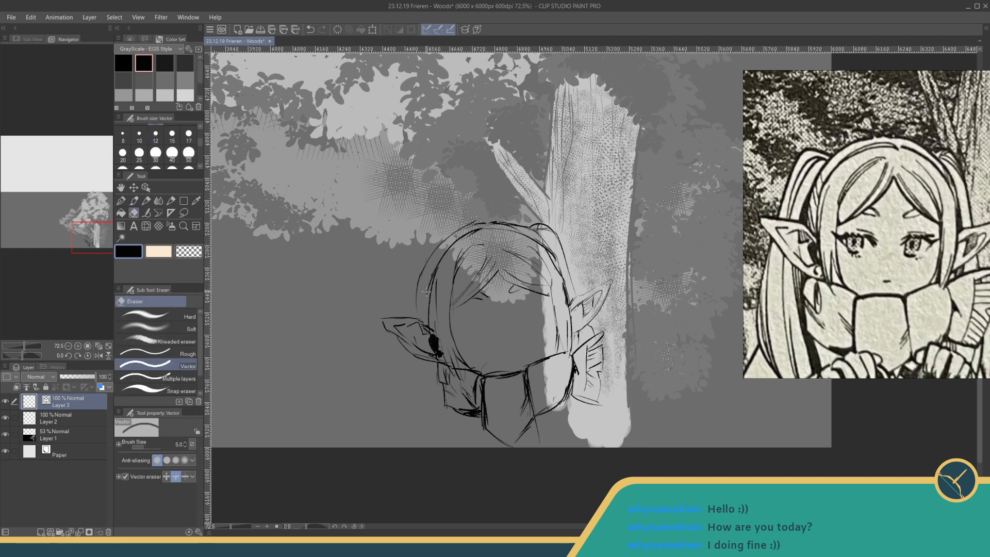
{"action": "key", "text": "p"}
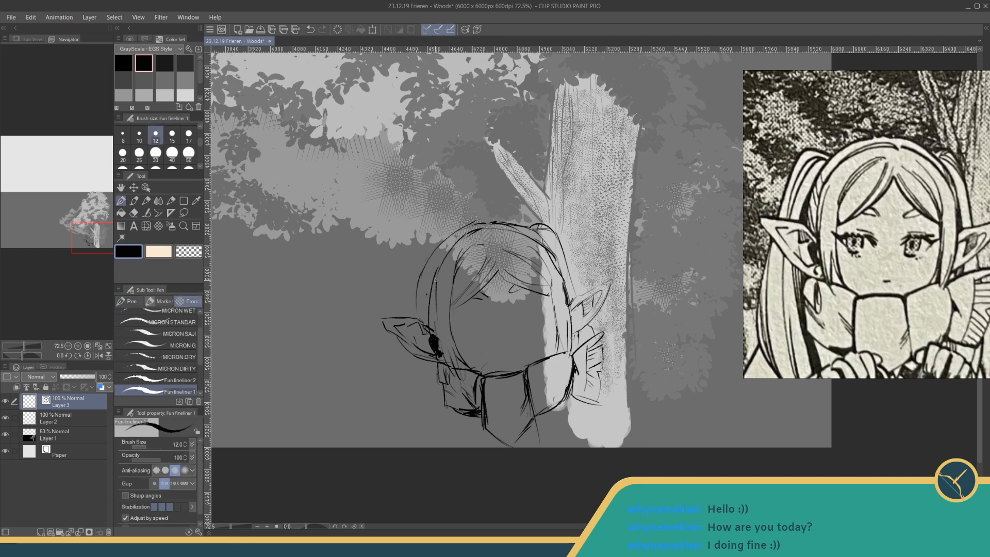
- Sketch the far pigtail's raised base and its strands arching from the side of the head down to the ear
{"action": "left_click_drag", "start_coordinate": [432, 263], "coordinate": [427, 284]}
{"action": "mouse_move", "coordinate": [438, 245]}
{"action": "left_mouse_down"}
{"action": "mouse_move", "coordinate": [426, 240]}
{"action": "mouse_move", "coordinate": [391, 312]}
{"action": "left_mouse_up"}
{"action": "mouse_move", "coordinate": [483, 222]}
{"action": "left_mouse_down"}
{"action": "mouse_move", "coordinate": [438, 245]}
{"action": "mouse_move", "coordinate": [428, 265]}
{"action": "mouse_move", "coordinate": [434, 249]}
{"action": "mouse_move", "coordinate": [415, 320]}
{"action": "left_mouse_up"}
{"action": "left_click_drag", "start_coordinate": [428, 259], "coordinate": [415, 313]}
{"action": "left_click_drag", "start_coordinate": [433, 257], "coordinate": [424, 272]}
- Thicken the crown outline and the hair contour running down the trunk side of the head
{"action": "left_click_drag", "start_coordinate": [499, 223], "coordinate": [529, 230]}
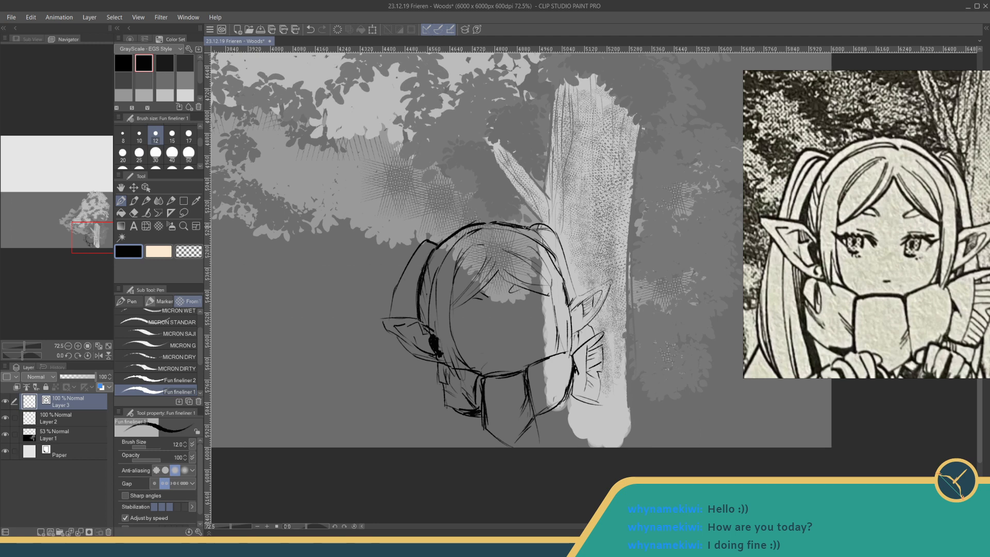
{"action": "left_click_drag", "start_coordinate": [559, 267], "coordinate": [570, 311]}
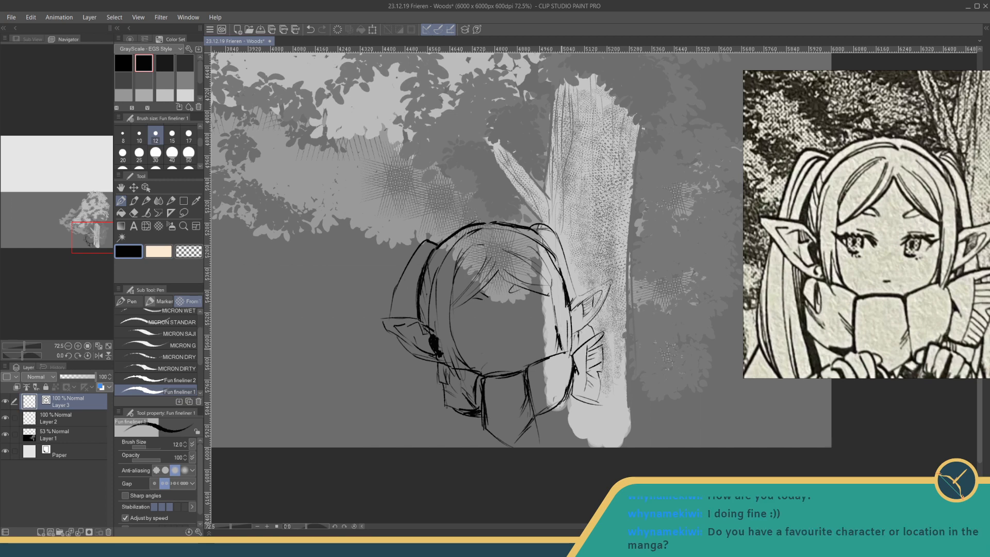
{"action": "mouse_move", "coordinate": [551, 254]}
{"action": "left_mouse_down"}
{"action": "mouse_move", "coordinate": [562, 285]}
{"action": "mouse_move", "coordinate": [559, 263]}
{"action": "left_mouse_up"}
{"action": "mouse_move", "coordinate": [530, 227]}
{"action": "left_mouse_down"}
{"action": "mouse_move", "coordinate": [566, 258]}
{"action": "mouse_move", "coordinate": [574, 288]}
{"action": "left_mouse_up"}
- Sketch the far pigtail's upper strands and its long outer contour falling below the ear to the canvas edge, redrawing an unsatisfactory line
{"action": "left_click_drag", "start_coordinate": [433, 251], "coordinate": [403, 307]}
{"action": "mouse_move", "coordinate": [430, 252]}
{"action": "left_mouse_down"}
{"action": "mouse_move", "coordinate": [404, 338]}
{"action": "mouse_move", "coordinate": [389, 332]}
{"action": "mouse_move", "coordinate": [410, 444]}
{"action": "left_mouse_up"}
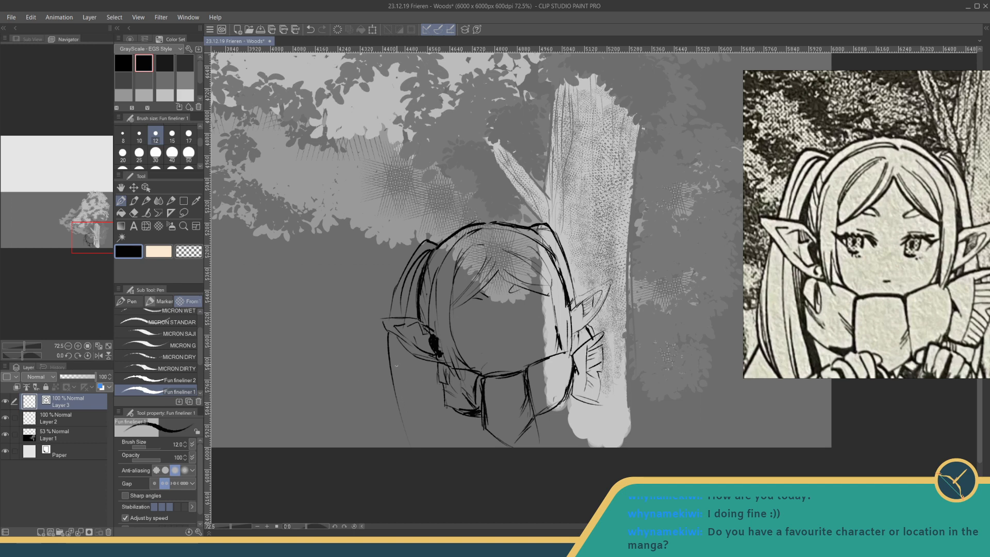
{"action": "key", "text": "ctrl+z"}
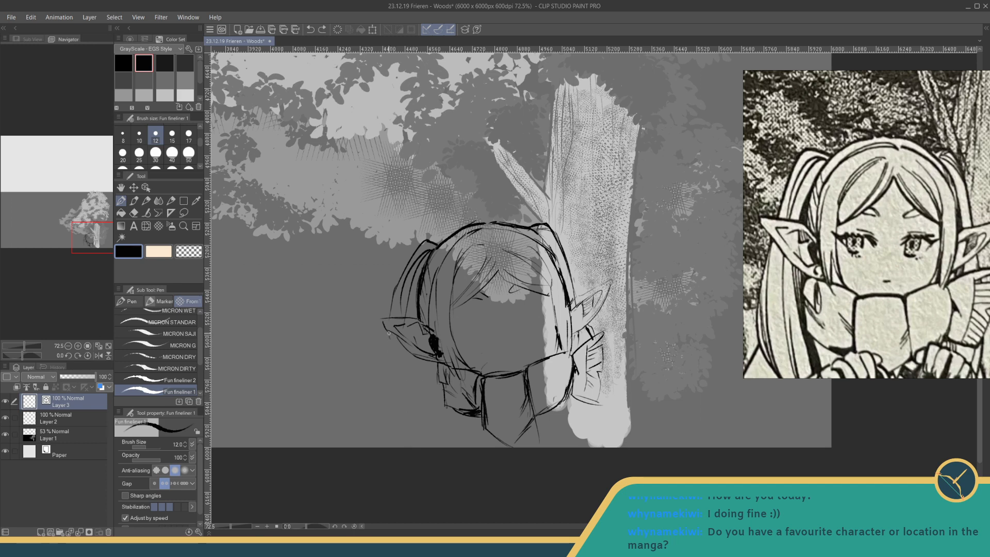
{"action": "mouse_move", "coordinate": [389, 333]}
{"action": "left_mouse_down"}
{"action": "mouse_move", "coordinate": [386, 401]}
{"action": "mouse_move", "coordinate": [397, 424]}
{"action": "mouse_move", "coordinate": [388, 418]}
{"action": "mouse_move", "coordinate": [408, 448]}
{"action": "left_mouse_up"}
{"action": "left_click_drag", "start_coordinate": [390, 352], "coordinate": [405, 420]}
{"action": "left_click_drag", "start_coordinate": [388, 394], "coordinate": [397, 425]}
{"action": "left_click_drag", "start_coordinate": [409, 357], "coordinate": [420, 410]}
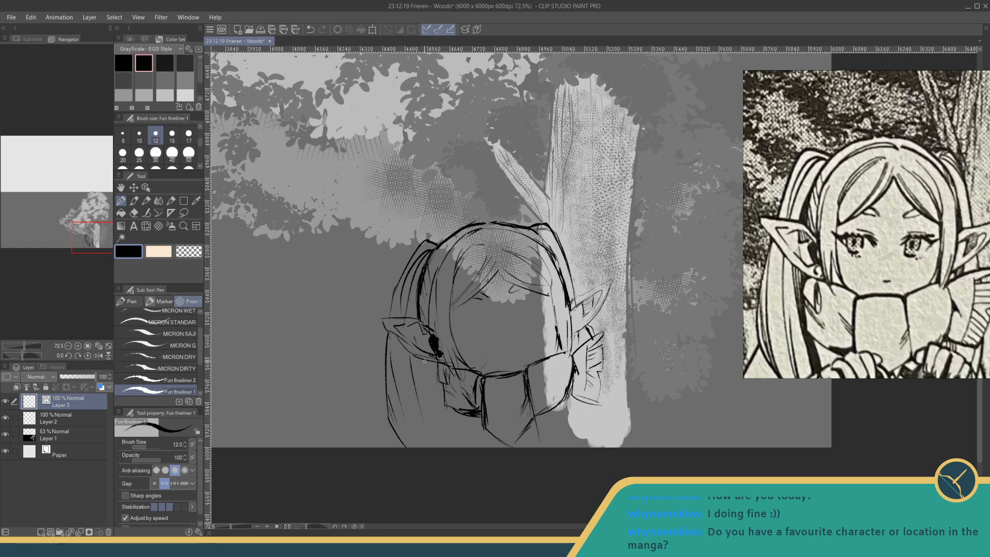
- Fill the far pigtail with inner strands and a solid black shadow along its edge beside the collar
{"action": "left_click_drag", "start_coordinate": [418, 356], "coordinate": [448, 437]}
{"action": "left_click_drag", "start_coordinate": [424, 363], "coordinate": [441, 409]}
{"action": "left_click_drag", "start_coordinate": [432, 361], "coordinate": [443, 401]}
{"action": "left_click_drag", "start_coordinate": [436, 365], "coordinate": [442, 408]}
{"action": "mouse_move", "coordinate": [439, 384]}
{"action": "left_mouse_down"}
{"action": "mouse_move", "coordinate": [442, 426]}
{"action": "mouse_move", "coordinate": [457, 448]}
{"action": "left_mouse_up"}
{"action": "mouse_move", "coordinate": [441, 407]}
{"action": "left_mouse_down"}
{"action": "mouse_move", "coordinate": [451, 435]}
{"action": "mouse_move", "coordinate": [442, 404]}
{"action": "mouse_move", "coordinate": [454, 447]}
{"action": "left_mouse_up"}
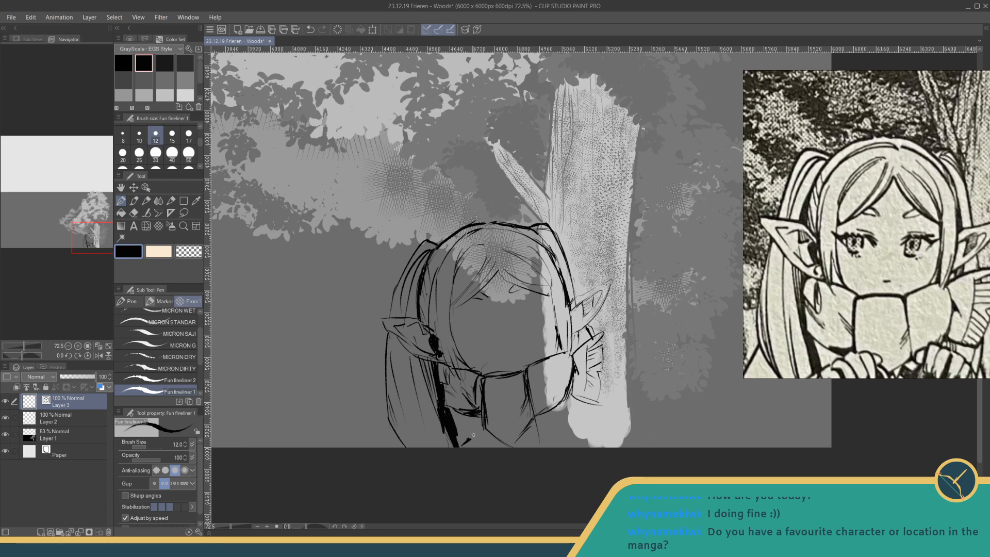
- Sketch the hands beneath the collar with dark hatching between them, the hair and sleeve lines near the trunk, and the far shoulder line
{"action": "left_click_drag", "start_coordinate": [471, 437], "coordinate": [477, 444]}
{"action": "left_click_drag", "start_coordinate": [481, 381], "coordinate": [485, 424]}
{"action": "left_click_drag", "start_coordinate": [548, 403], "coordinate": [545, 417]}
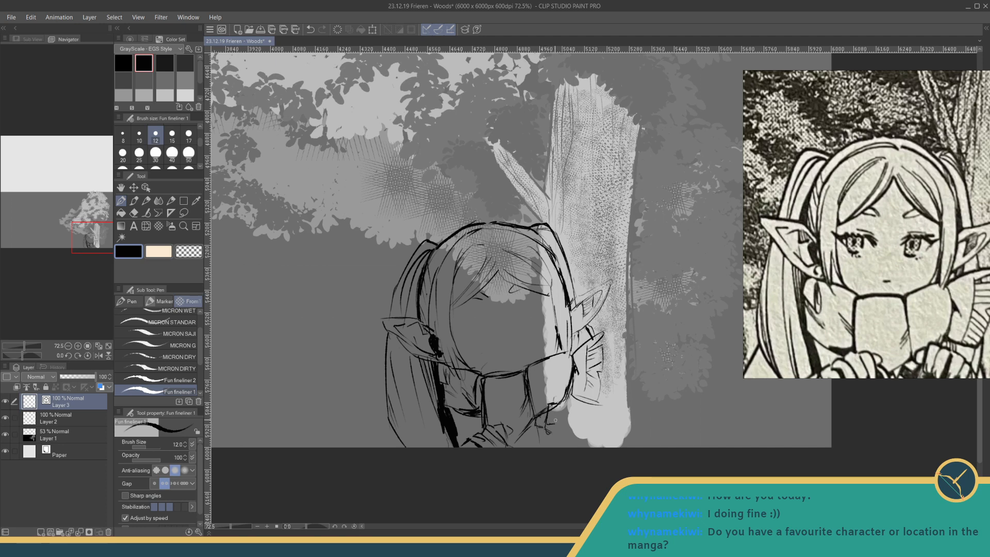
{"action": "mouse_move", "coordinate": [556, 417]}
{"action": "left_mouse_down"}
{"action": "mouse_move", "coordinate": [554, 433]}
{"action": "mouse_move", "coordinate": [563, 437]}
{"action": "mouse_move", "coordinate": [572, 418]}
{"action": "mouse_move", "coordinate": [576, 440]}
{"action": "left_mouse_up"}
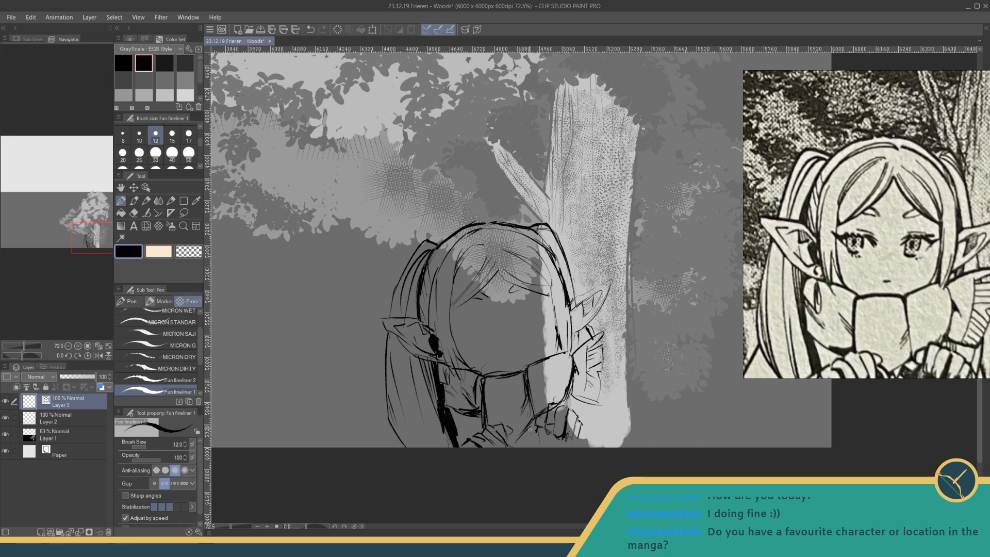
{"action": "mouse_move", "coordinate": [527, 429]}
{"action": "left_mouse_down"}
{"action": "mouse_move", "coordinate": [513, 448]}
{"action": "mouse_move", "coordinate": [540, 430]}
{"action": "mouse_move", "coordinate": [552, 450]}
{"action": "left_mouse_up"}
{"action": "left_click_drag", "start_coordinate": [590, 404], "coordinate": [584, 440]}
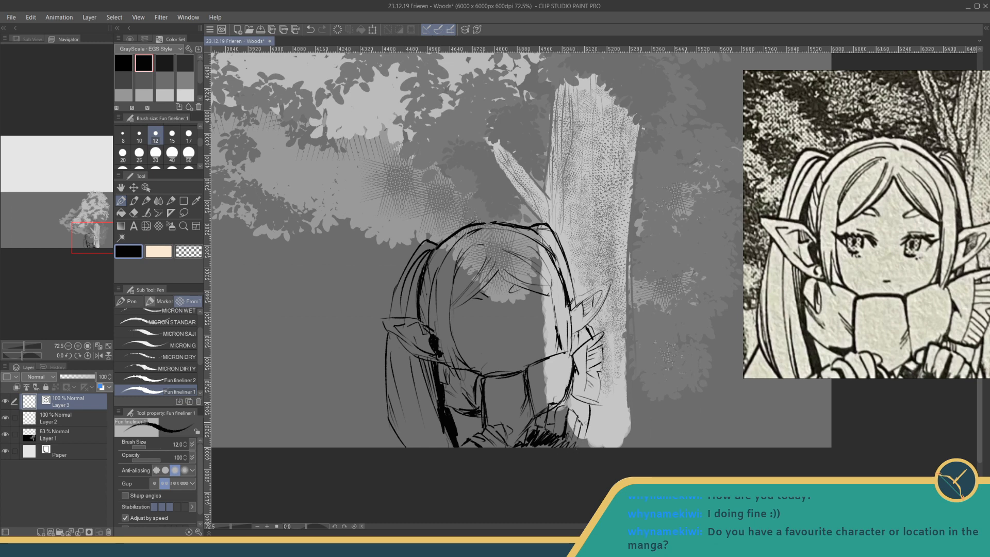
{"action": "mouse_move", "coordinate": [571, 397]}
{"action": "left_mouse_down"}
{"action": "mouse_move", "coordinate": [564, 420]}
{"action": "mouse_move", "coordinate": [584, 448]}
{"action": "left_mouse_up"}
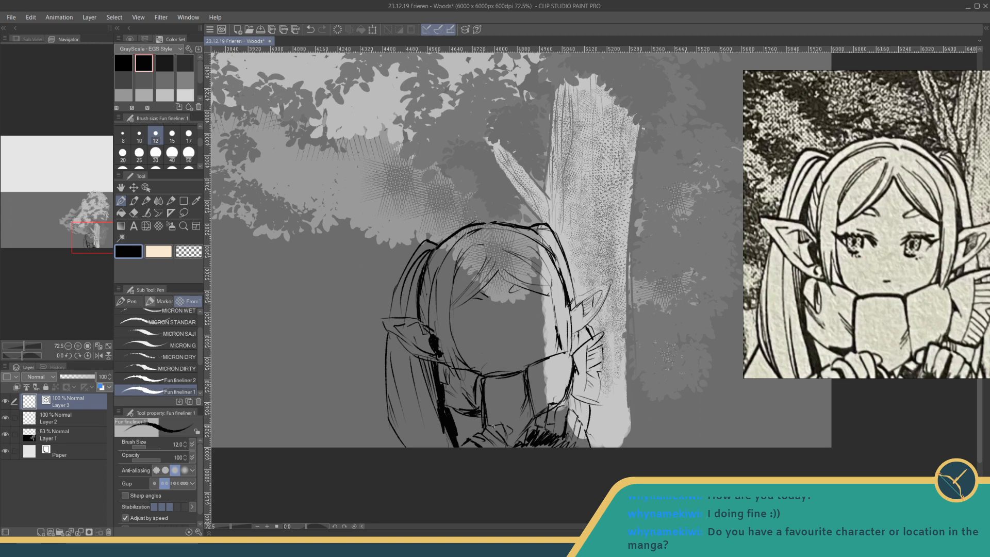
{"action": "left_click_drag", "start_coordinate": [392, 427], "coordinate": [377, 445]}
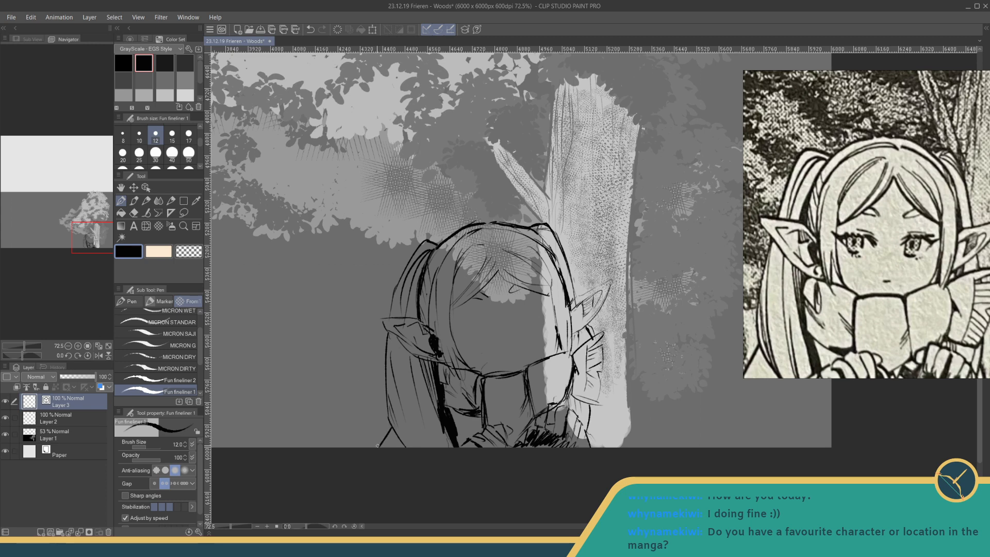
- Draw the eye away from the trunk with its upper lash line, eyelid crease, iris and pupil, undoing unsatisfactory strokes
{"action": "left_click_drag", "start_coordinate": [474, 383], "coordinate": [484, 386]}
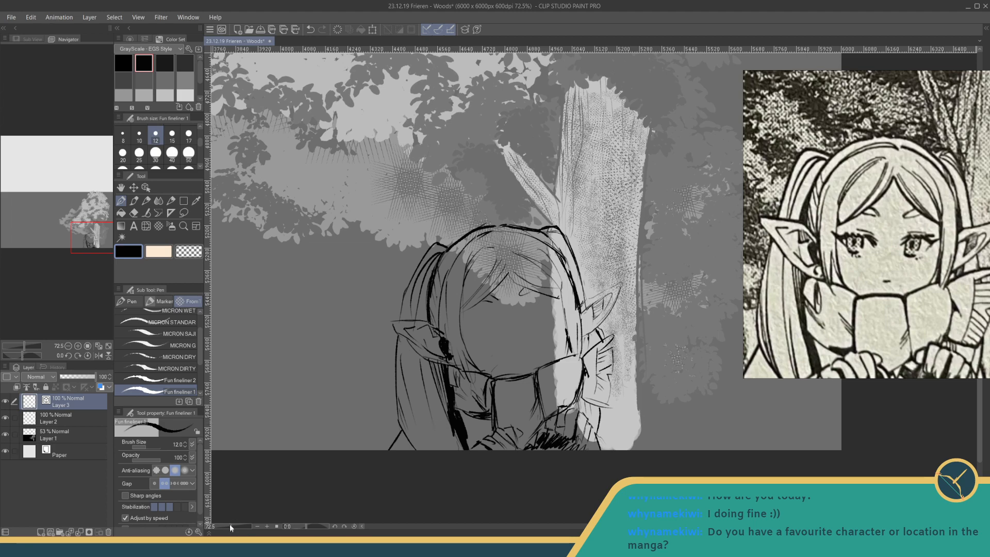
{"action": "left_click_drag", "start_coordinate": [230, 526], "coordinate": [236, 526]}
{"action": "left_click_drag", "start_coordinate": [414, 394], "coordinate": [512, 319]}
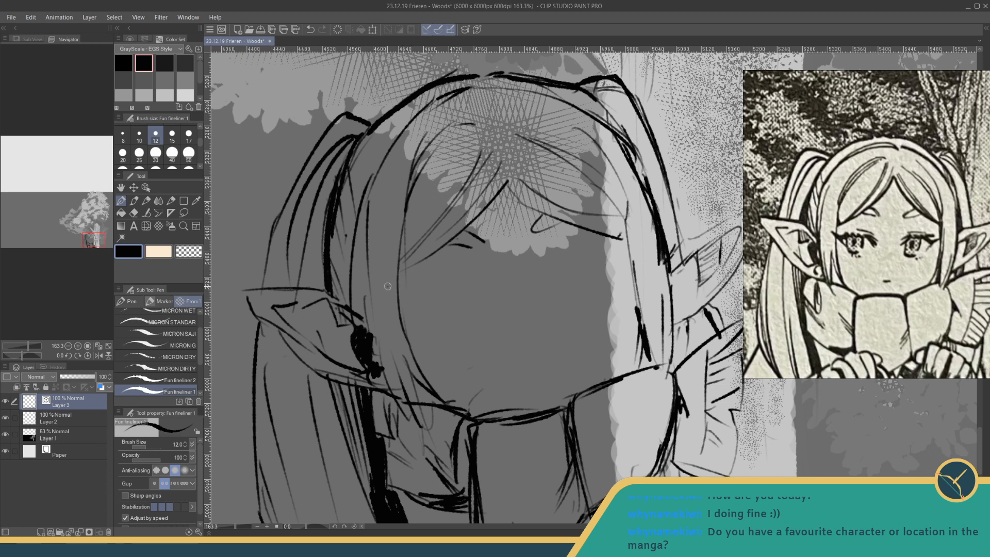
{"action": "mouse_move", "coordinate": [387, 286]}
{"action": "left_mouse_down"}
{"action": "mouse_move", "coordinate": [429, 303]}
{"action": "mouse_move", "coordinate": [459, 293]}
{"action": "mouse_move", "coordinate": [489, 306]}
{"action": "mouse_move", "coordinate": [466, 289]}
{"action": "mouse_move", "coordinate": [489, 294]}
{"action": "mouse_move", "coordinate": [396, 295]}
{"action": "mouse_move", "coordinate": [428, 324]}
{"action": "mouse_move", "coordinate": [442, 320]}
{"action": "mouse_move", "coordinate": [433, 303]}
{"action": "mouse_move", "coordinate": [428, 314]}
{"action": "left_mouse_up"}
{"action": "key", "text": "ctrl+z"}
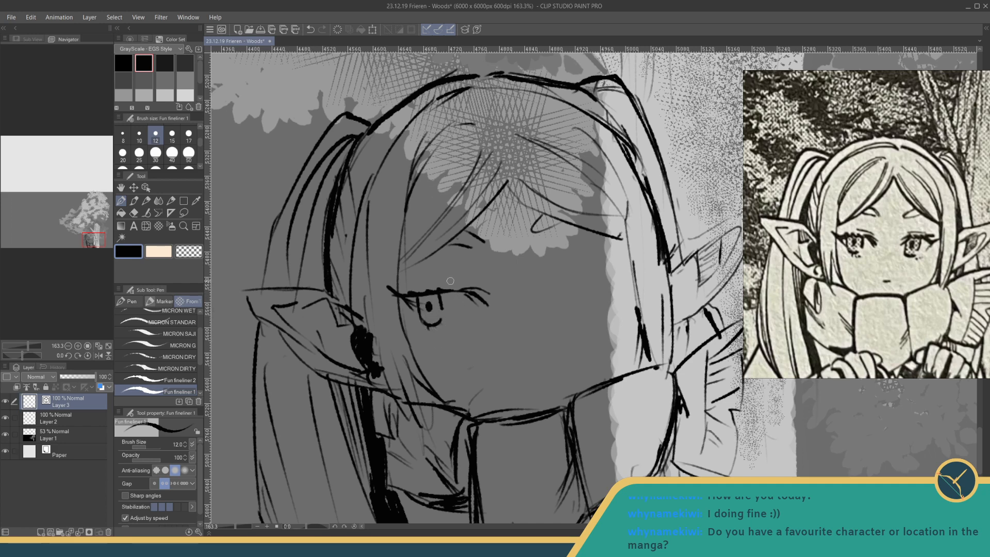
{"action": "mouse_move", "coordinate": [444, 282]}
{"action": "left_mouse_down"}
{"action": "mouse_move", "coordinate": [471, 280]}
{"action": "mouse_move", "coordinate": [459, 242]}
{"action": "left_mouse_up"}
{"action": "key", "text": "ctrl+z"}
- Draw the trunk-side eye with its upper lash line, outer lash and iris outline, redrawing the unsatisfactory strokes
{"action": "mouse_move", "coordinate": [545, 299]}
{"action": "left_mouse_down"}
{"action": "mouse_move", "coordinate": [555, 280]}
{"action": "mouse_move", "coordinate": [608, 277]}
{"action": "mouse_move", "coordinate": [623, 265]}
{"action": "left_mouse_up"}
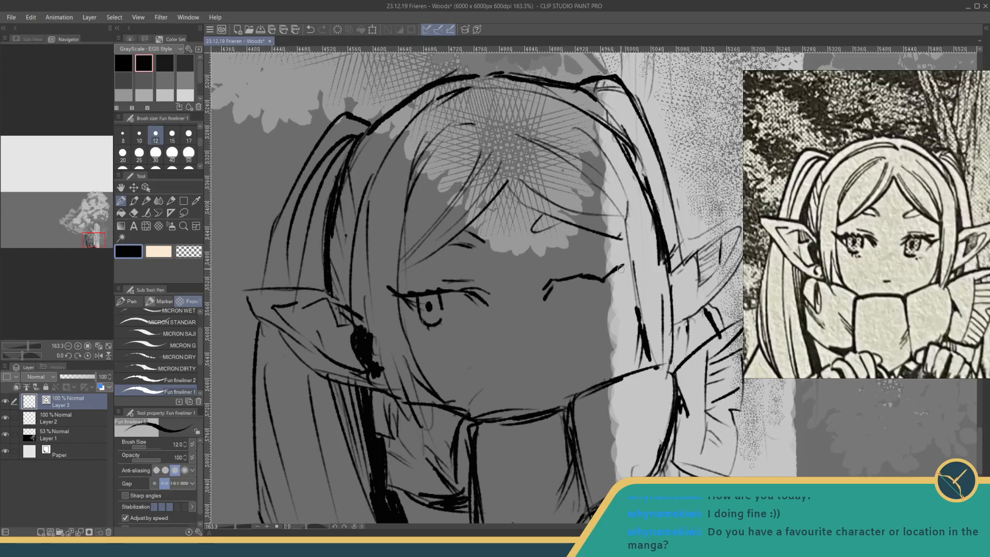
{"action": "left_click_drag", "start_coordinate": [606, 280], "coordinate": [599, 296]}
{"action": "mouse_move", "coordinate": [550, 293]}
{"action": "left_mouse_down"}
{"action": "mouse_move", "coordinate": [553, 309]}
{"action": "mouse_move", "coordinate": [572, 307]}
{"action": "left_mouse_up"}
{"action": "key", "text": "ctrl+z"}
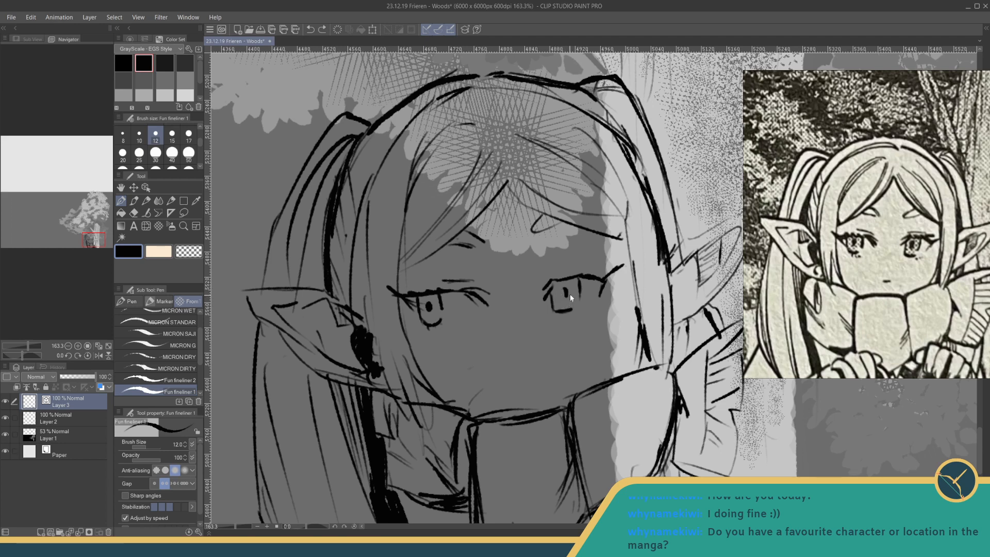
{"action": "key", "text": "ctrl+z"}
{"action": "key", "text": "ctrl+z"}
{"action": "mouse_move", "coordinate": [576, 278]}
{"action": "left_mouse_down"}
{"action": "mouse_move", "coordinate": [574, 300]}
{"action": "mouse_move", "coordinate": [554, 310]}
{"action": "mouse_move", "coordinate": [570, 311]}
{"action": "left_mouse_up"}
{"action": "left_click_drag", "start_coordinate": [499, 318], "coordinate": [504, 343]}
{"action": "left_click_drag", "start_coordinate": [516, 310], "coordinate": [519, 345]}
{"action": "key", "text": "ctrl+z"}
{"action": "key", "text": "ctrl+z"}
{"action": "key", "text": "ctrl+z"}
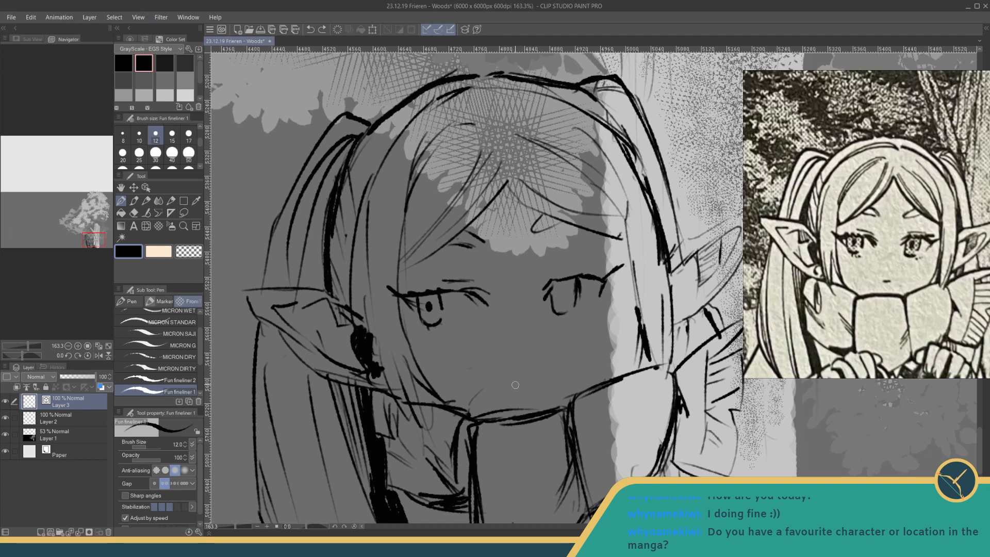
- Add a short mouth line, darken both pupils and strengthen the trunk-side eye's upper lash and eyelid lines
{"action": "left_click_drag", "start_coordinate": [516, 384], "coordinate": [532, 381]}
{"action": "left_click_drag", "start_coordinate": [564, 289], "coordinate": [563, 293]}
{"action": "left_click_drag", "start_coordinate": [428, 300], "coordinate": [431, 308]}
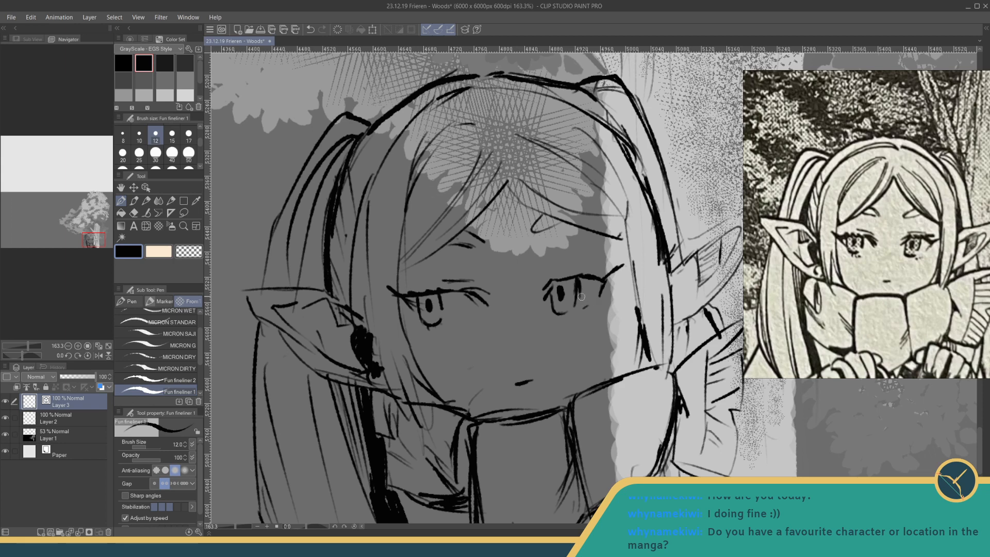
{"action": "left_click_drag", "start_coordinate": [547, 277], "coordinate": [586, 266]}
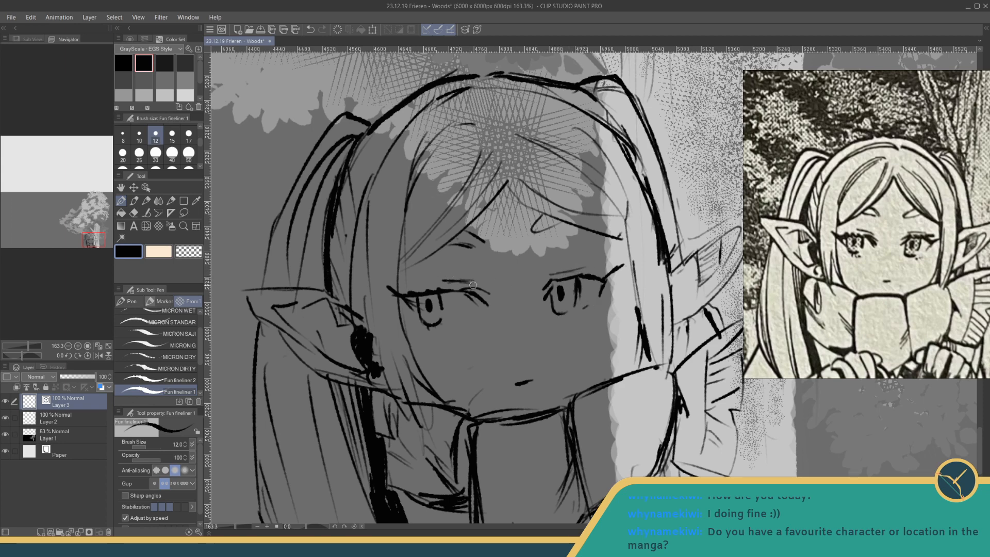
{"action": "left_click_drag", "start_coordinate": [564, 277], "coordinate": [600, 270]}
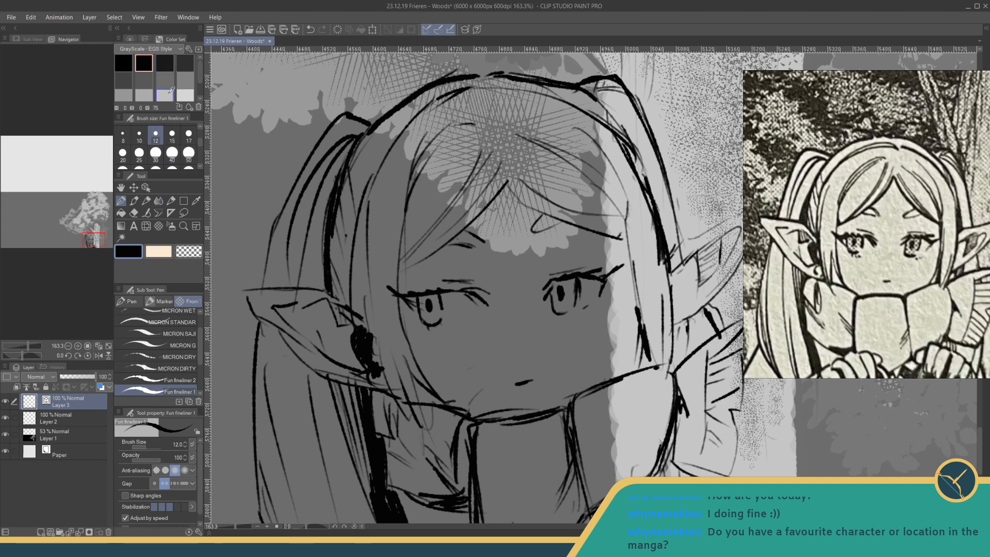
- Shade both irises with a dark grey, undoing the first attempt
{"action": "left_click", "coordinate": [163, 78]}
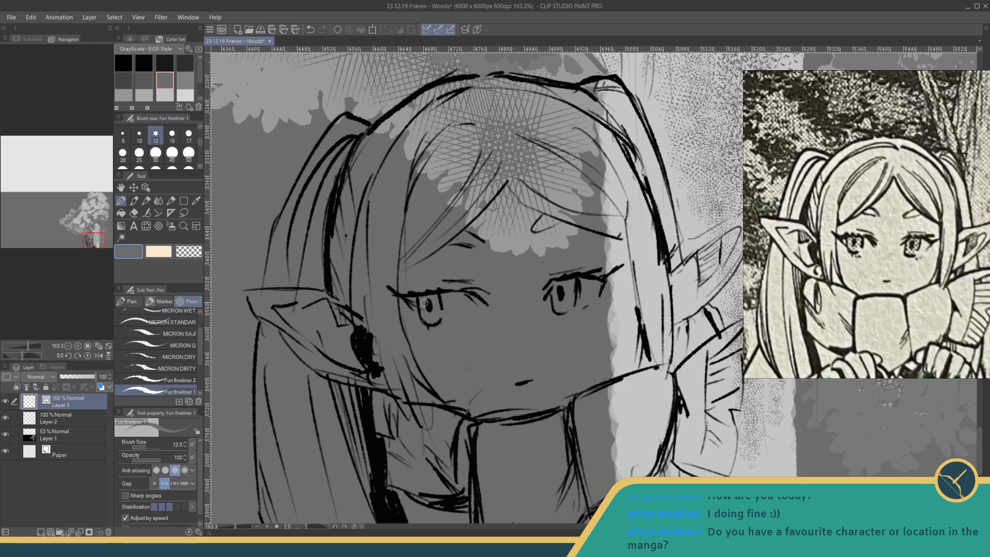
{"action": "left_click", "coordinate": [186, 81]}
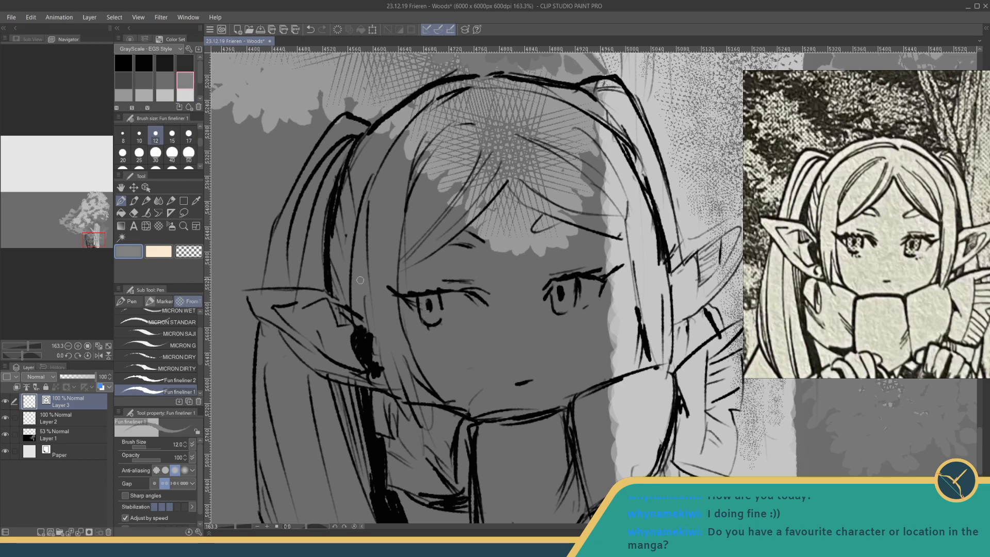
{"action": "left_click", "coordinate": [148, 79]}
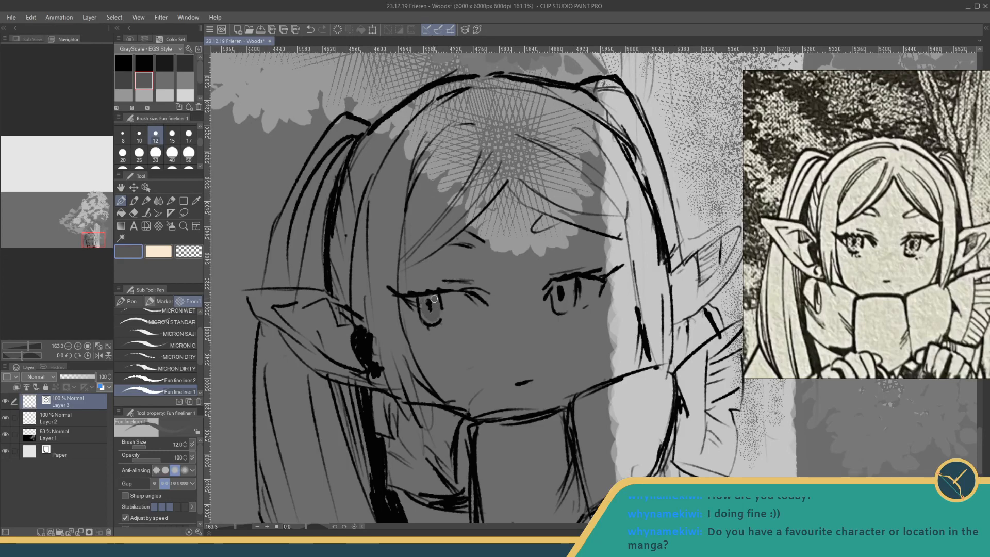
{"action": "key", "text": "ctrl+z"}
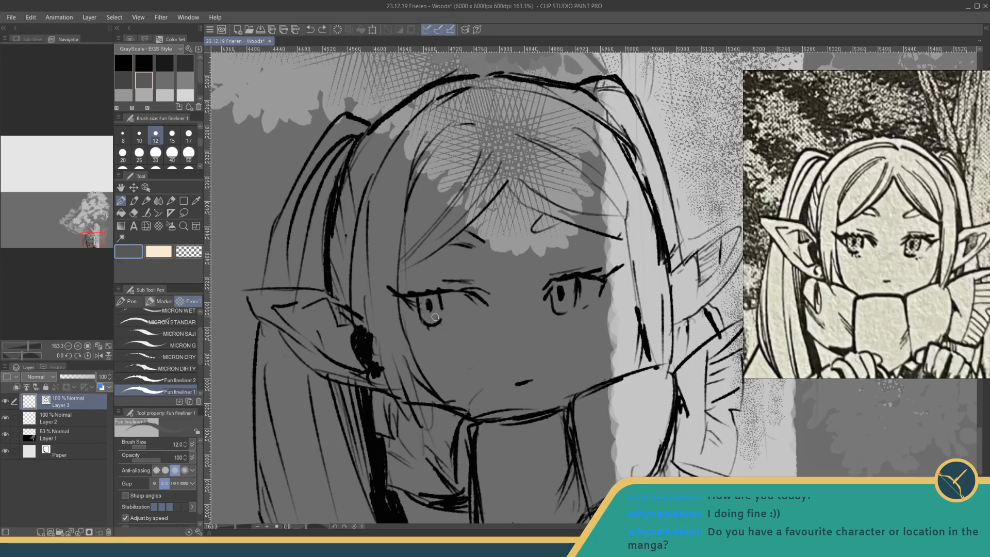
{"action": "left_click_drag", "start_coordinate": [423, 300], "coordinate": [430, 320]}
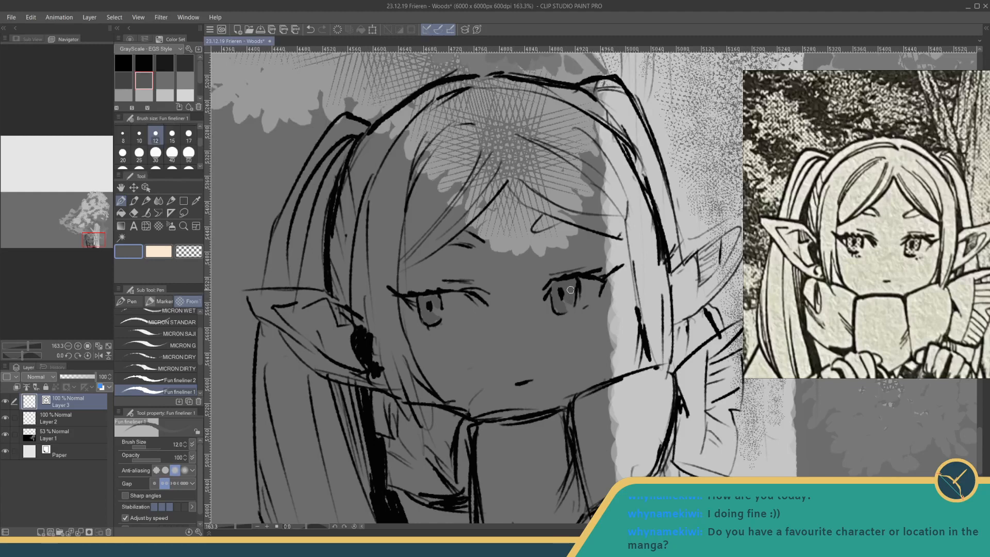
- Examine the tree and character sketch as a whole against the manga panel of the two seated and standing characters
{"action": "left_click_drag", "start_coordinate": [235, 526], "coordinate": [222, 520]}
{"action": "left_click_drag", "start_coordinate": [313, 357], "coordinate": [310, 401]}
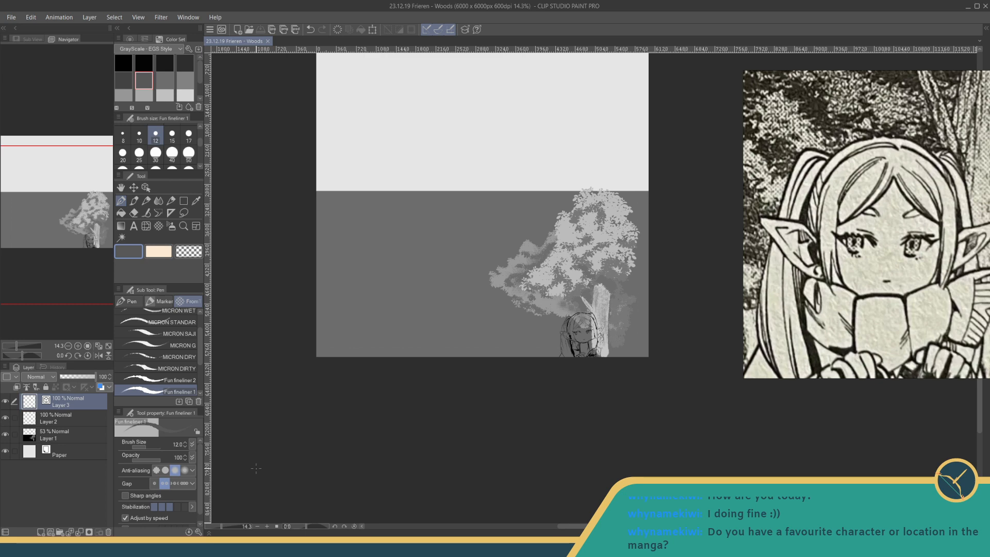
{"action": "left_click_drag", "start_coordinate": [221, 526], "coordinate": [224, 526]}
{"action": "left_click_drag", "start_coordinate": [273, 422], "coordinate": [279, 433]}
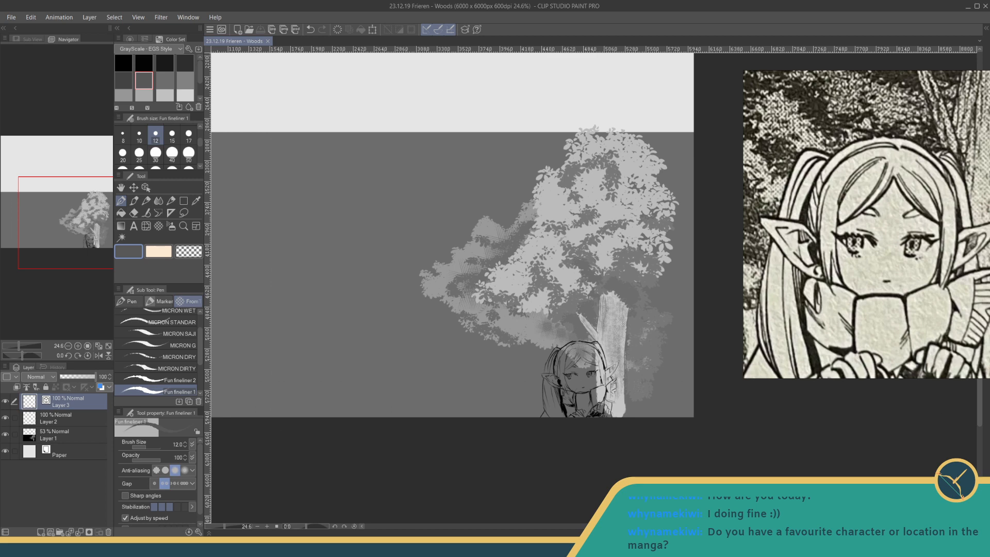
{"action": "scroll", "coordinate": [866, 189], "scroll_direction": "down", "scroll_amount": 6}
{"action": "left_click_drag", "start_coordinate": [866, 189], "coordinate": [890, 223]}
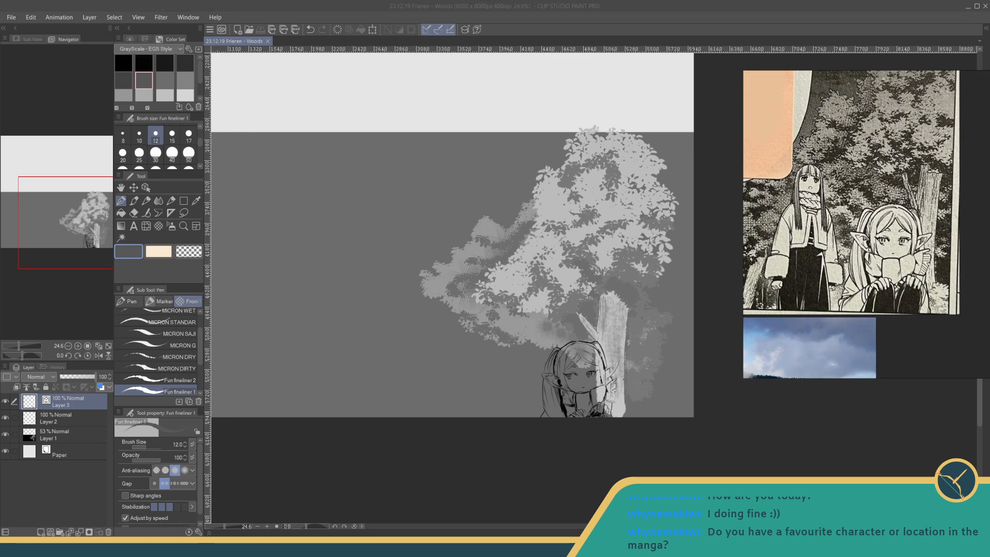
{"action": "scroll", "coordinate": [877, 222], "scroll_direction": "up", "scroll_amount": 2}
{"action": "scroll", "coordinate": [506, 285], "scroll_direction": "down", "scroll_amount": 3}
{"action": "scroll", "coordinate": [505, 284], "scroll_direction": "up", "scroll_amount": 2}
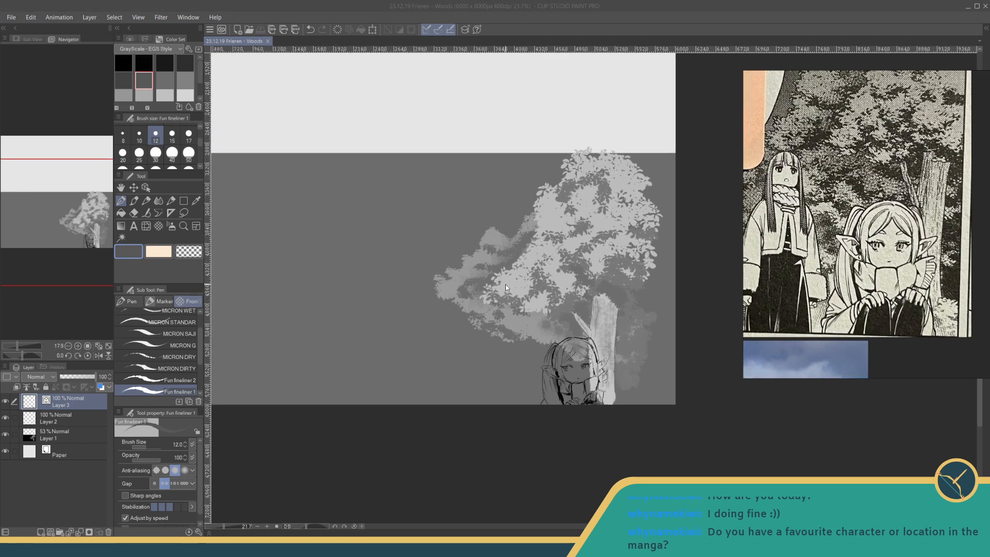
- Add a new raster layer and place it directly beneath the character line art layer
{"action": "left_click", "coordinate": [554, 372], "text": "alt"}
{"action": "left_click_drag", "start_coordinate": [531, 292], "coordinate": [575, 291]}
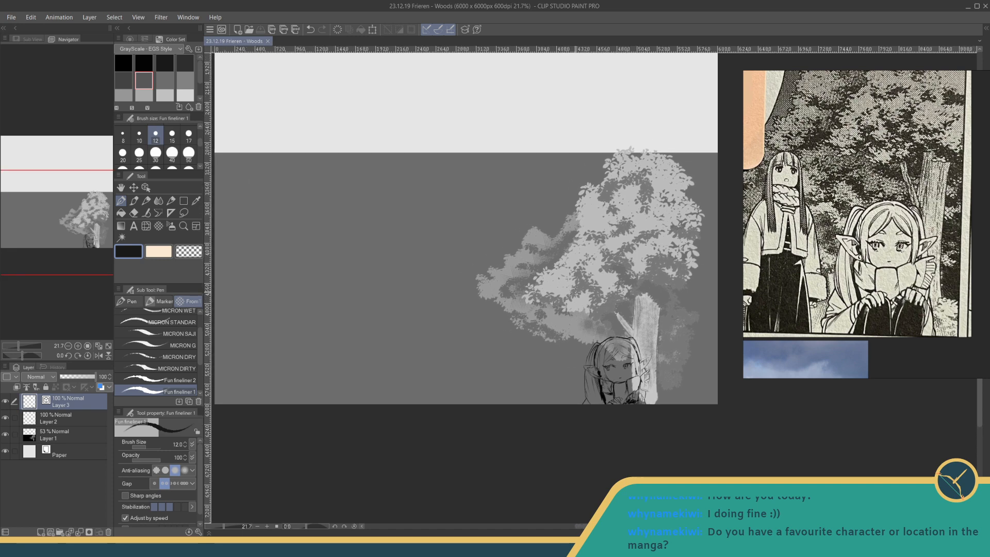
{"action": "scroll", "coordinate": [641, 388], "scroll_direction": "up", "scroll_amount": 3}
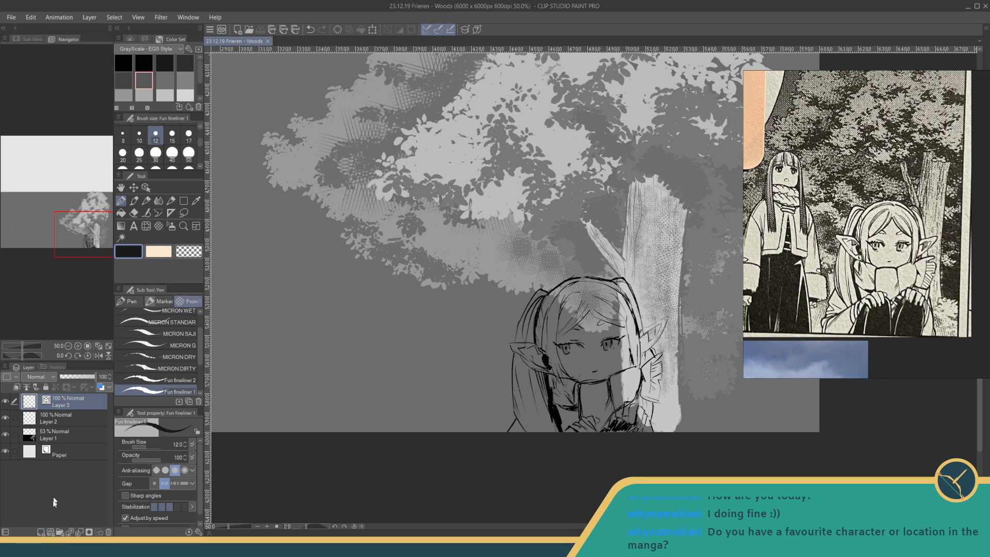
{"action": "left_click", "coordinate": [43, 531]}
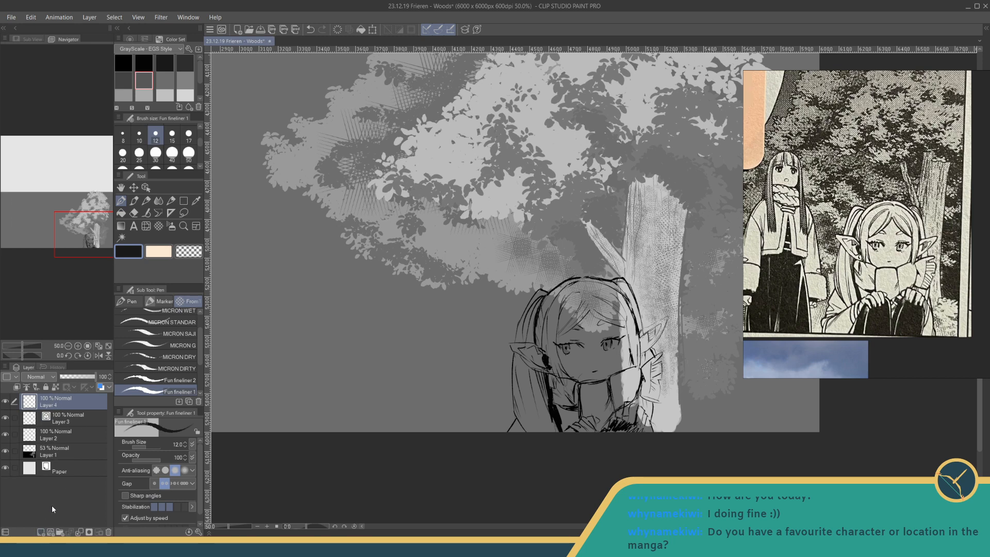
{"action": "left_click_drag", "start_coordinate": [62, 394], "coordinate": [61, 428]}
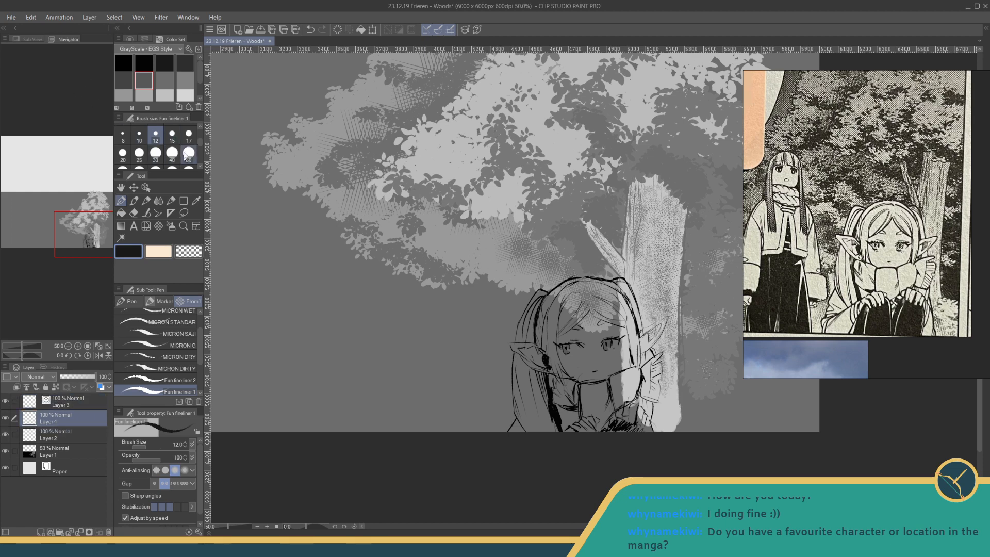
- Fill the character's hair, face and clothing with light grey beneath the line art, using brush size 100
{"action": "scroll", "coordinate": [197, 153], "scroll_direction": "down", "scroll_amount": 3}
{"action": "left_click", "coordinate": [172, 137]}
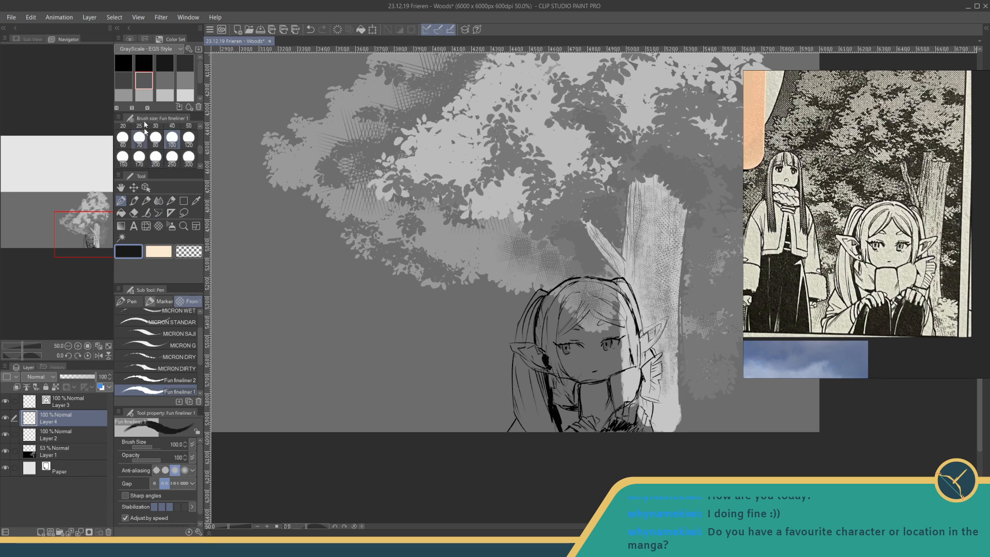
{"action": "left_click", "coordinate": [183, 95]}
{"action": "left_click", "coordinate": [165, 95]}
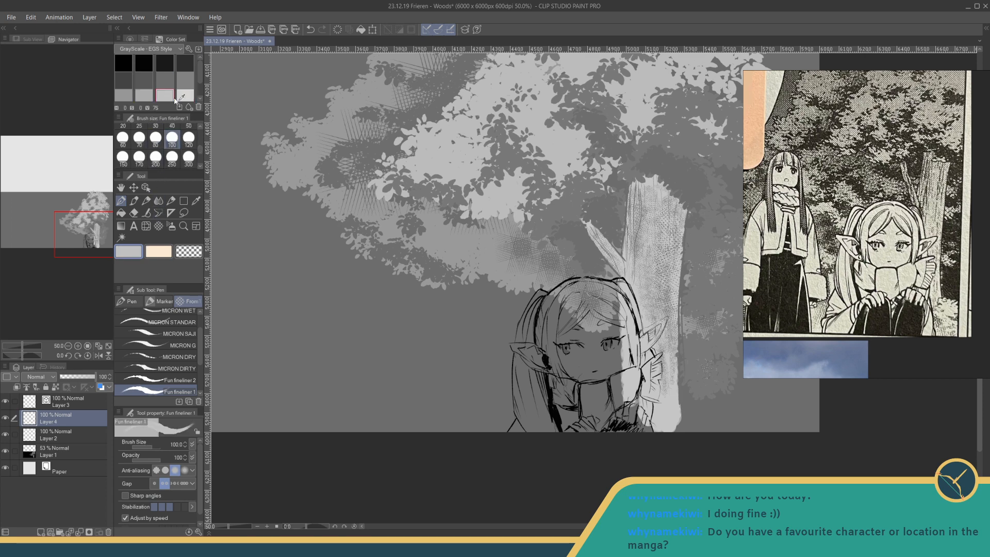
{"action": "mouse_move", "coordinate": [538, 332]}
{"action": "left_mouse_down"}
{"action": "mouse_move", "coordinate": [556, 330]}
{"action": "mouse_move", "coordinate": [569, 356]}
{"action": "mouse_move", "coordinate": [608, 371]}
{"action": "mouse_move", "coordinate": [612, 359]}
{"action": "mouse_move", "coordinate": [627, 431]}
{"action": "mouse_move", "coordinate": [639, 413]}
{"action": "mouse_move", "coordinate": [647, 420]}
{"action": "mouse_move", "coordinate": [646, 346]}
{"action": "mouse_move", "coordinate": [666, 319]}
{"action": "mouse_move", "coordinate": [657, 334]}
{"action": "left_mouse_up"}
{"action": "mouse_move", "coordinate": [618, 291]}
{"action": "left_mouse_down"}
{"action": "mouse_move", "coordinate": [549, 295]}
{"action": "mouse_move", "coordinate": [518, 359]}
{"action": "mouse_move", "coordinate": [517, 347]}
{"action": "mouse_move", "coordinate": [529, 425]}
{"action": "mouse_move", "coordinate": [561, 420]}
{"action": "mouse_move", "coordinate": [562, 438]}
{"action": "mouse_move", "coordinate": [600, 391]}
{"action": "mouse_move", "coordinate": [625, 430]}
{"action": "left_mouse_up"}
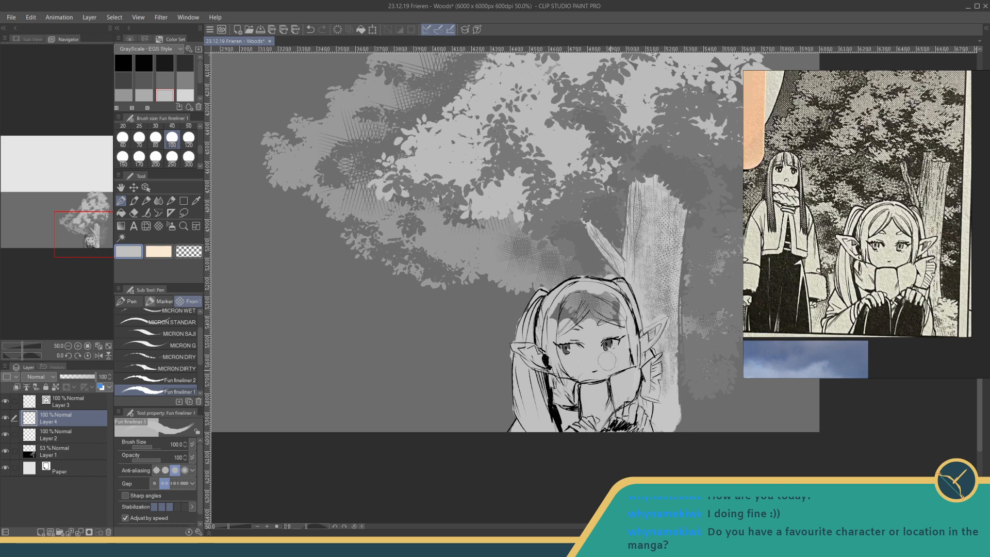
{"action": "mouse_move", "coordinate": [596, 314]}
{"action": "left_mouse_down"}
{"action": "mouse_move", "coordinate": [568, 316]}
{"action": "mouse_move", "coordinate": [584, 294]}
{"action": "mouse_move", "coordinate": [621, 324]}
{"action": "left_mouse_up"}
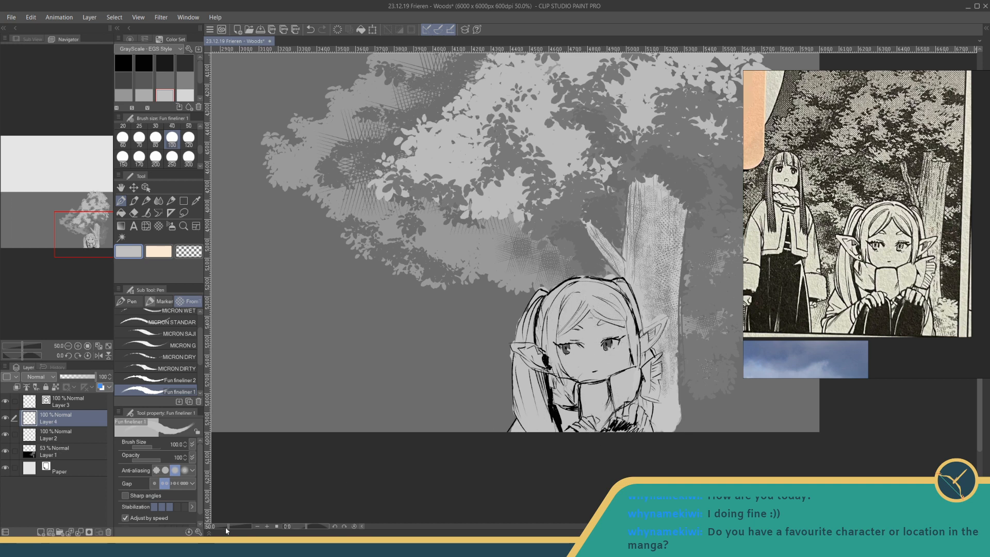
- Examine the filled character and overall composition against the covered wagon panel and the two-character forest panel
{"action": "left_click_drag", "start_coordinate": [226, 527], "coordinate": [226, 526]}
{"action": "left_click_drag", "start_coordinate": [438, 333], "coordinate": [420, 379]}
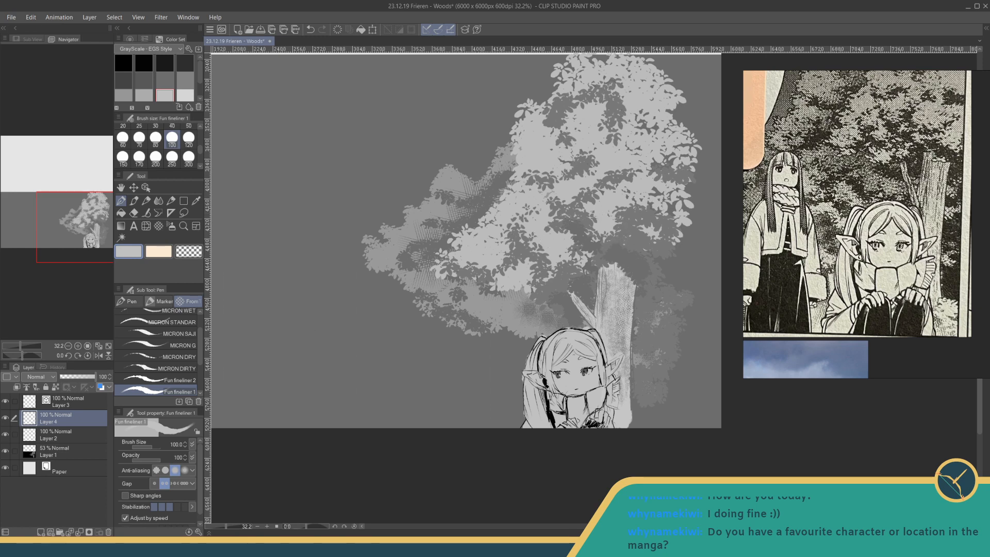
{"action": "scroll", "coordinate": [787, 223], "scroll_direction": "down", "scroll_amount": 5}
{"action": "left_click_drag", "start_coordinate": [786, 223], "coordinate": [938, 229]}
{"action": "scroll", "coordinate": [784, 176], "scroll_direction": "up", "scroll_amount": 5}
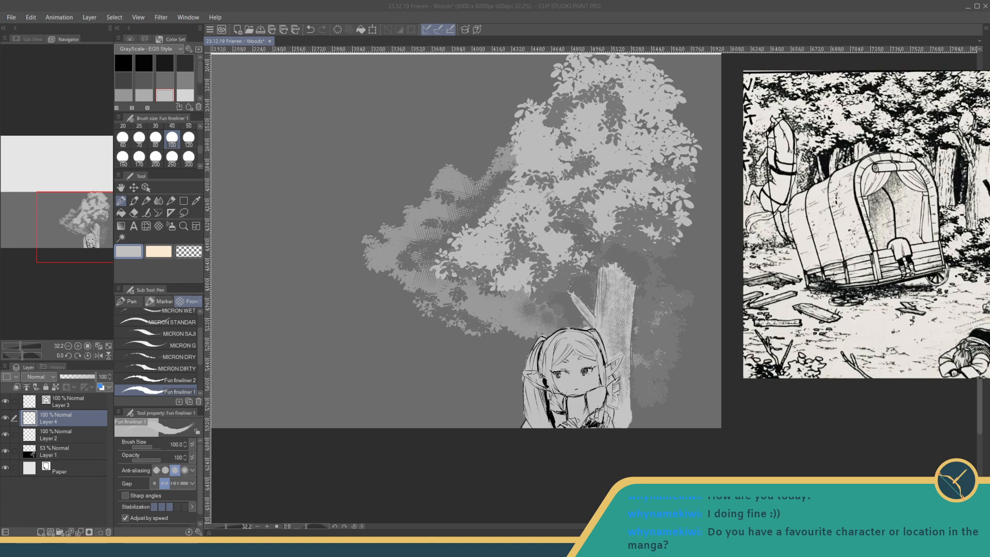
{"action": "left_click_drag", "start_coordinate": [784, 176], "coordinate": [784, 254]}
{"action": "scroll", "coordinate": [866, 224], "scroll_direction": "down", "scroll_amount": 1}
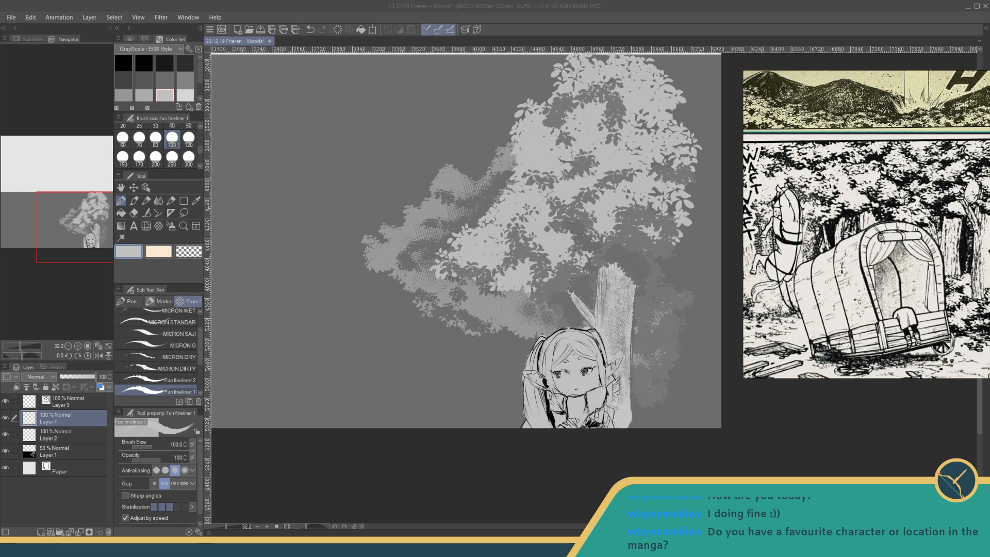
{"action": "mouse_move", "coordinate": [866, 242]}
{"action": "left_mouse_down"}
{"action": "mouse_move", "coordinate": [877, 202]}
{"action": "mouse_move", "coordinate": [812, 231]}
{"action": "mouse_move", "coordinate": [871, 219]}
{"action": "mouse_move", "coordinate": [744, 230]}
{"action": "mouse_move", "coordinate": [856, 233]}
{"action": "left_mouse_up"}
{"action": "scroll", "coordinate": [866, 202], "scroll_direction": "down", "scroll_amount": 2}
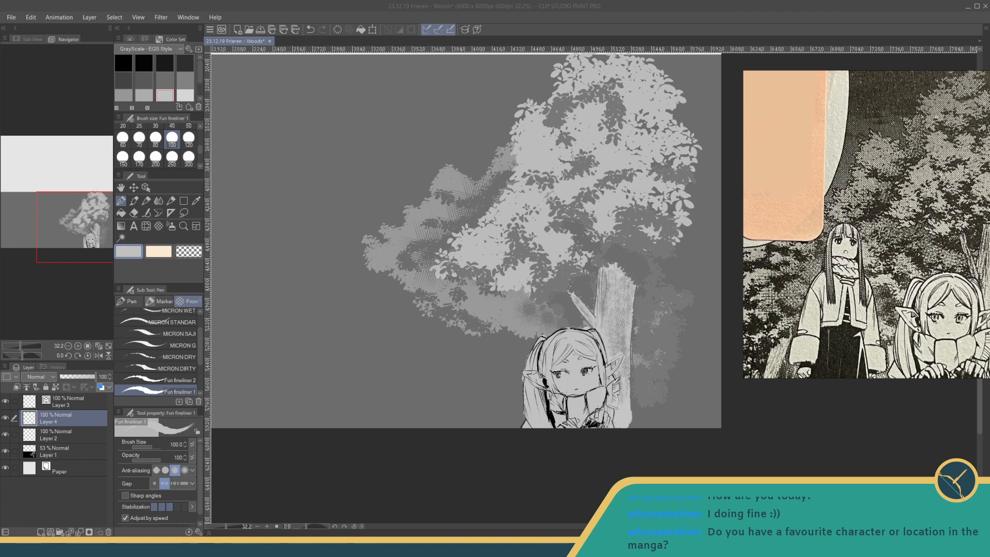
{"action": "left_click_drag", "start_coordinate": [385, 325], "coordinate": [379, 344]}
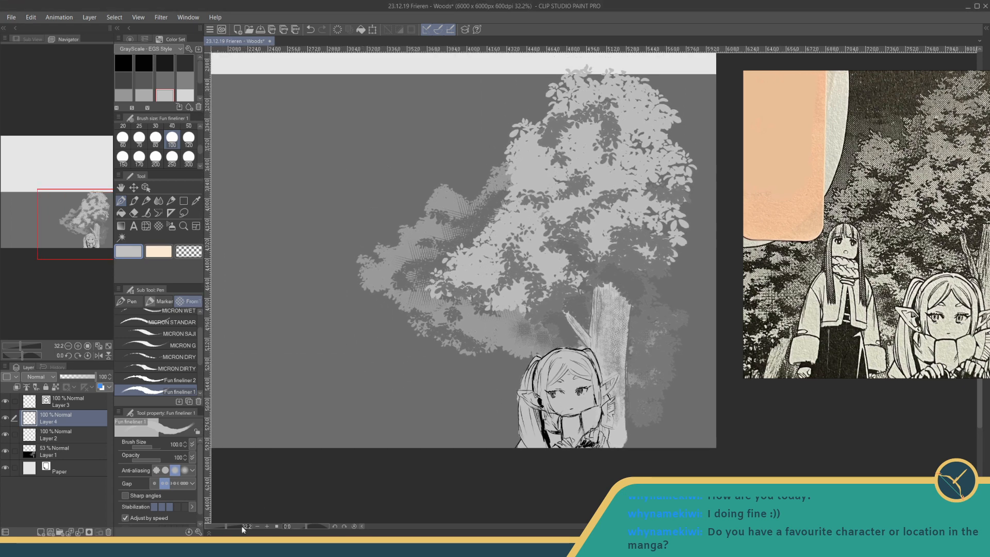
{"action": "left_click_drag", "start_coordinate": [225, 525], "coordinate": [219, 524]}
{"action": "left_click_drag", "start_coordinate": [340, 360], "coordinate": [344, 398]}
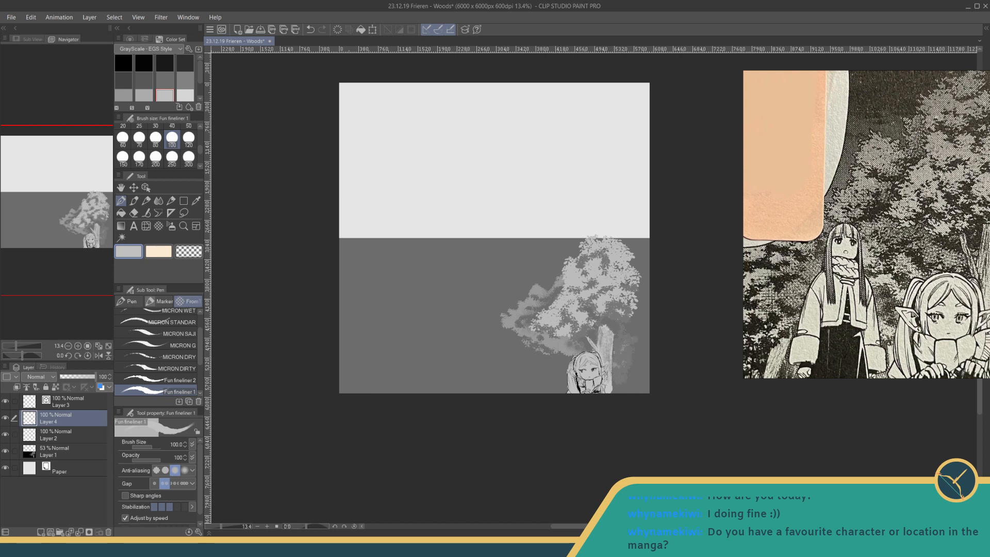
{"action": "left_click_drag", "start_coordinate": [573, 325], "coordinate": [595, 338]}
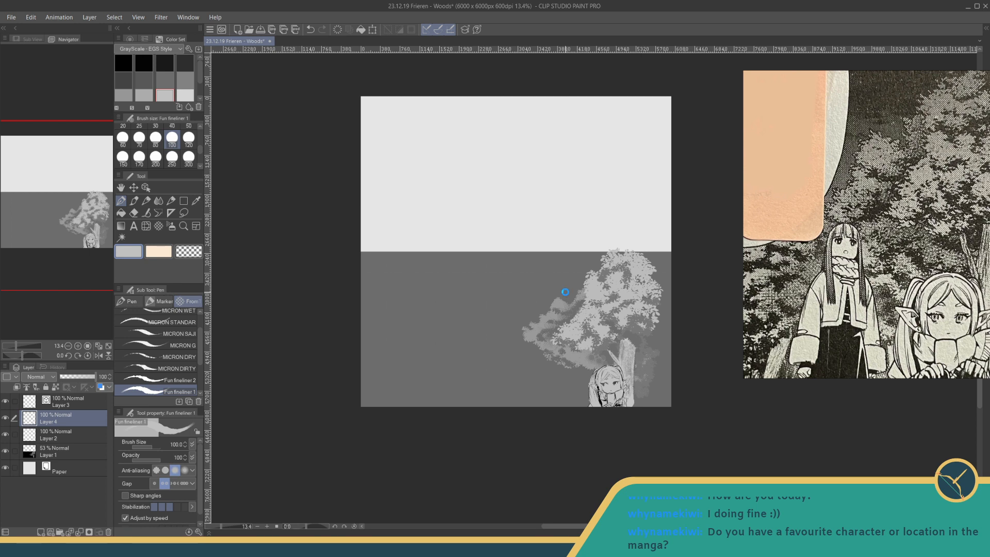
- Save the file, then group the four layers above the paper into a folder named Woods 1
{"action": "key", "text": "ctrl+s"}
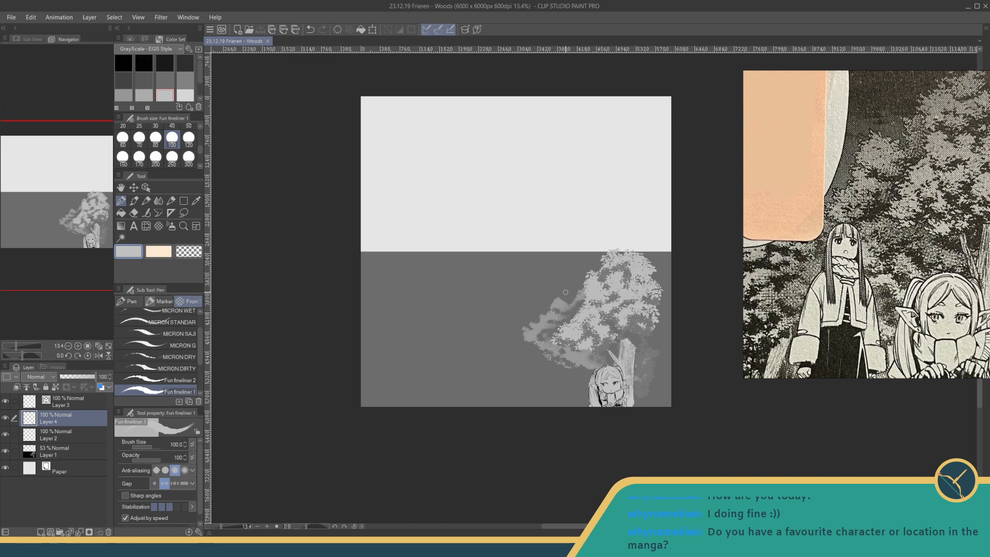
{"action": "left_click", "coordinate": [57, 454]}
{"action": "left_click", "coordinate": [58, 404], "text": "shift"}
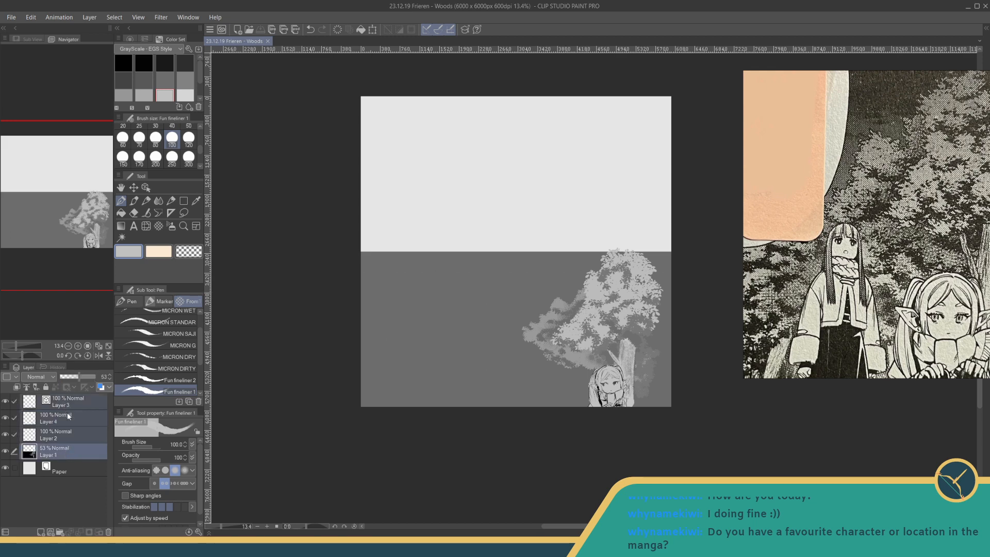
{"action": "right_click", "coordinate": [66, 418]}
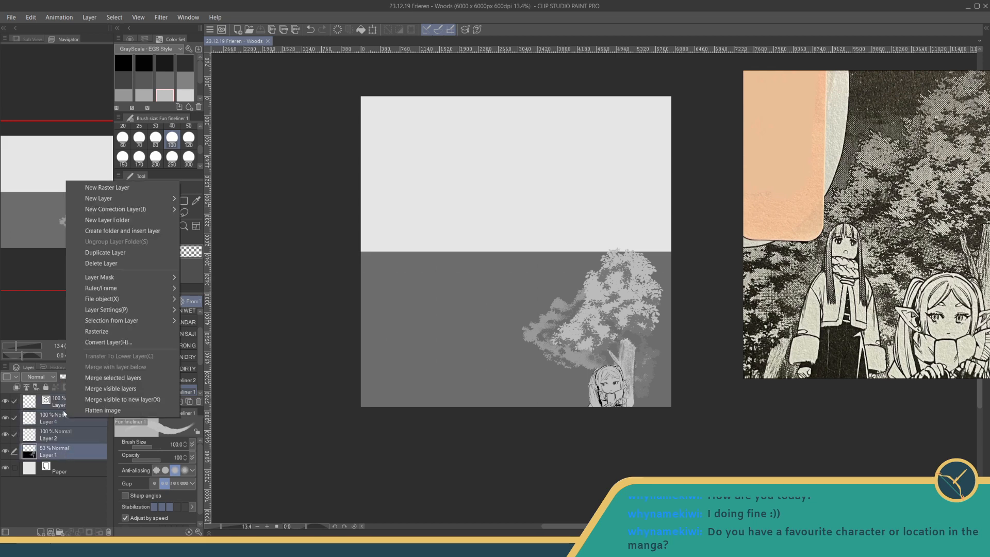
{"action": "left_click", "coordinate": [109, 233]}
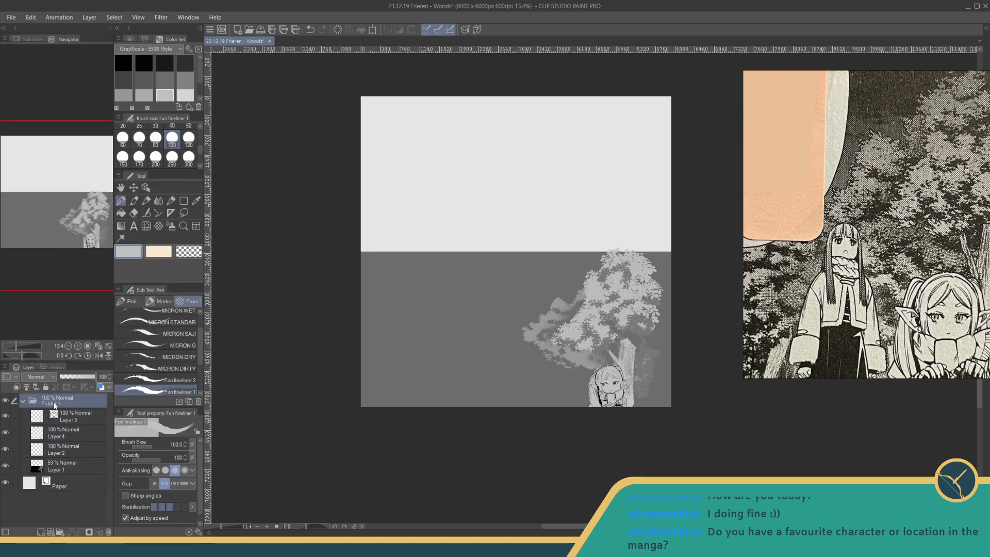
{"action": "type", "text": "Woods 1"}
{"action": "key", "text": "Return"}
- Examine the manga references, comparing the covered wagon forest panel with the KRASH mountain landscape panel
{"action": "scroll", "coordinate": [898, 193], "scroll_direction": "down", "scroll_amount": 4}
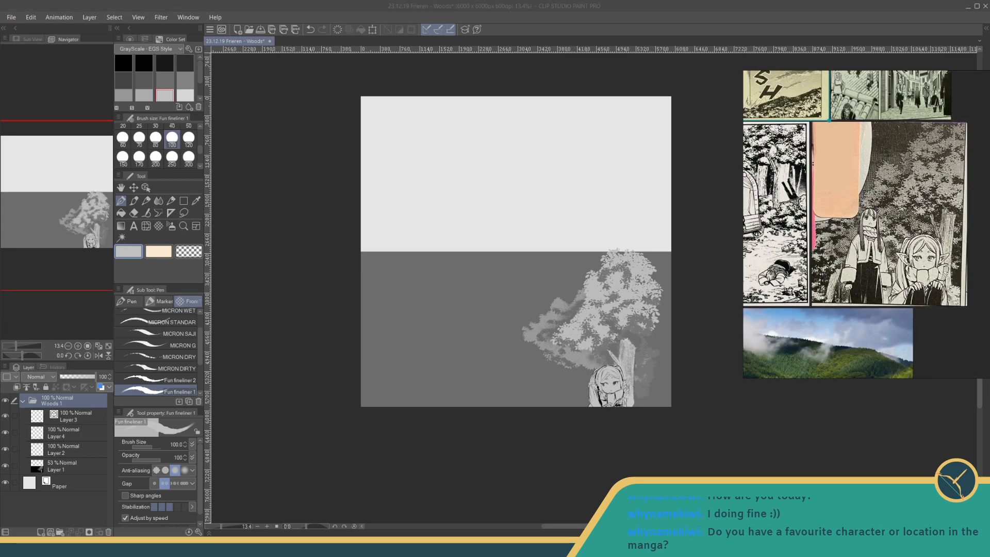
{"action": "scroll", "coordinate": [866, 225], "scroll_direction": "up", "scroll_amount": 3}
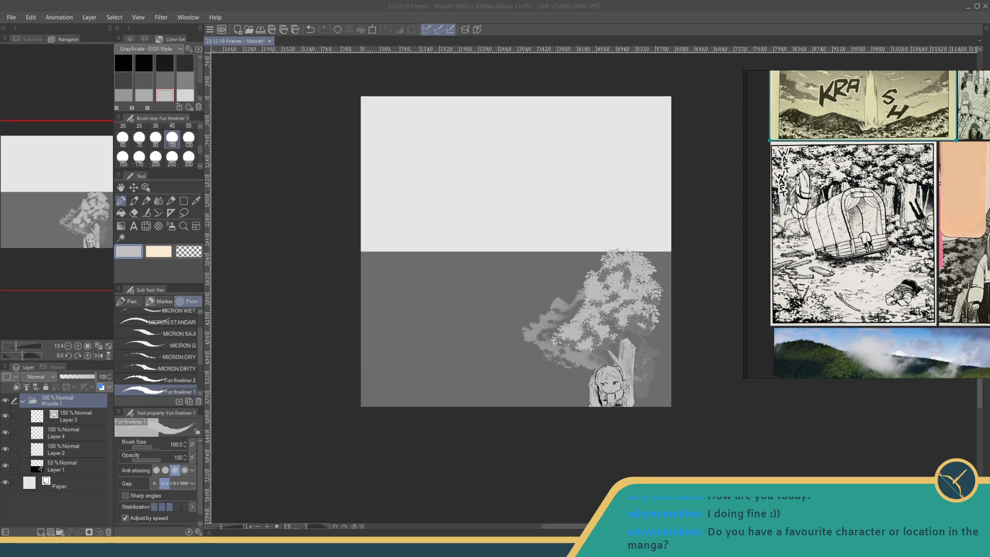
{"action": "scroll", "coordinate": [866, 225], "scroll_direction": "up", "scroll_amount": 2}
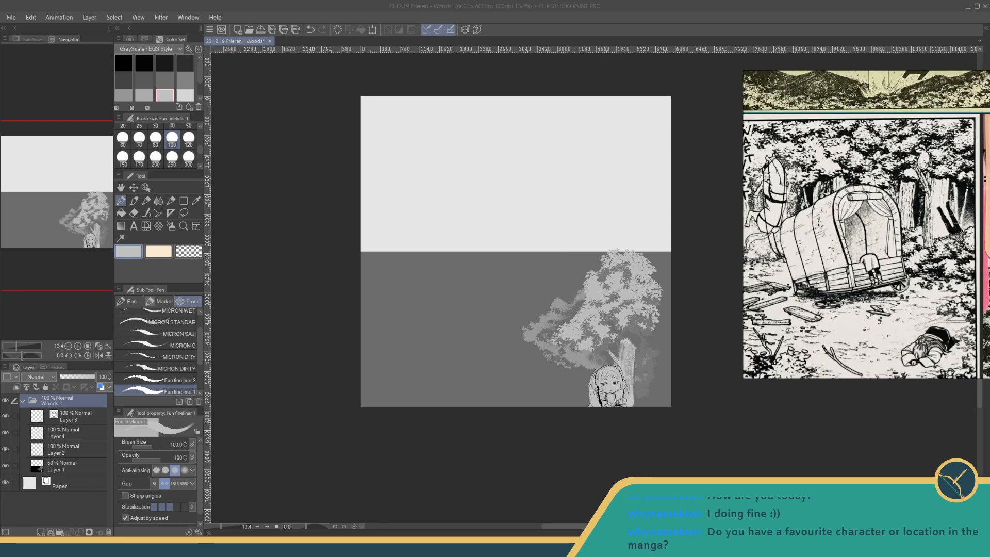
{"action": "scroll", "coordinate": [866, 225], "scroll_direction": "down", "scroll_amount": 1}
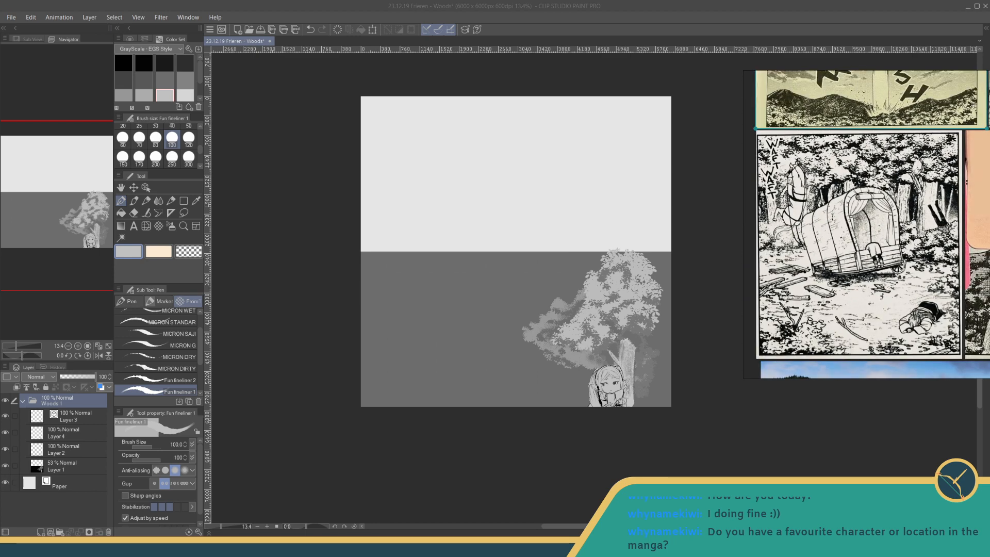
{"action": "left_click_drag", "start_coordinate": [867, 207], "coordinate": [856, 299]}
{"action": "scroll", "coordinate": [866, 224], "scroll_direction": "up", "scroll_amount": 4}
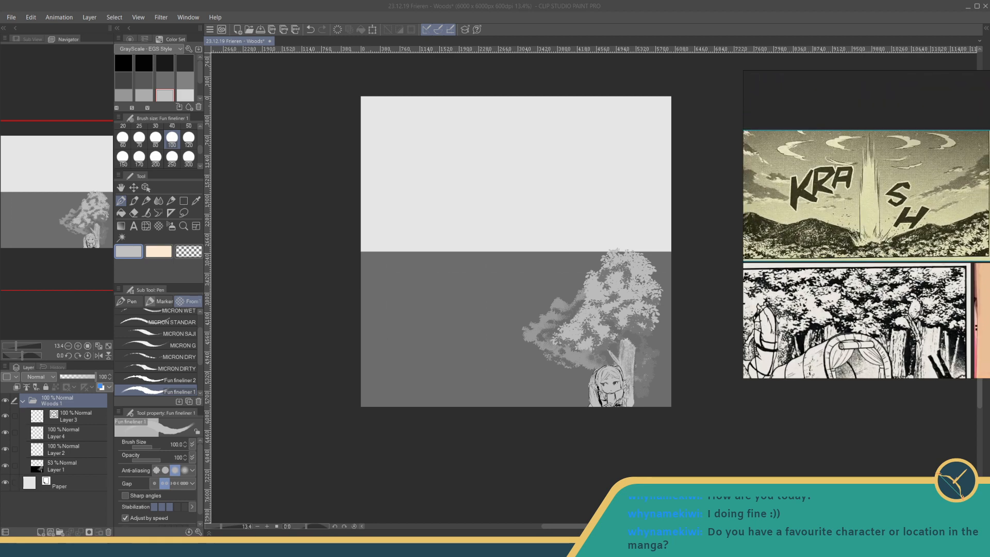
{"action": "scroll", "coordinate": [866, 224], "scroll_direction": "down", "scroll_amount": 4}
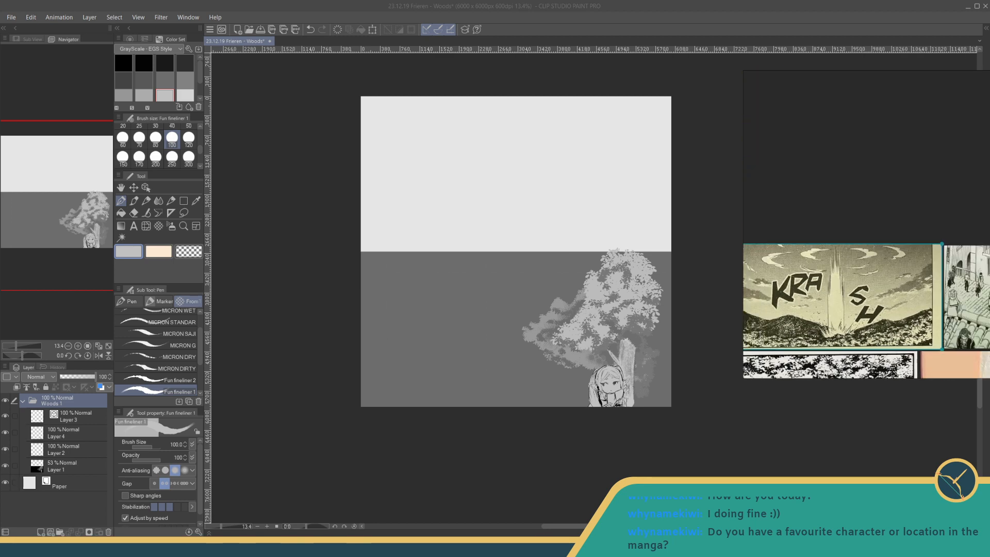
{"action": "scroll", "coordinate": [867, 224], "scroll_direction": "up", "scroll_amount": 2}
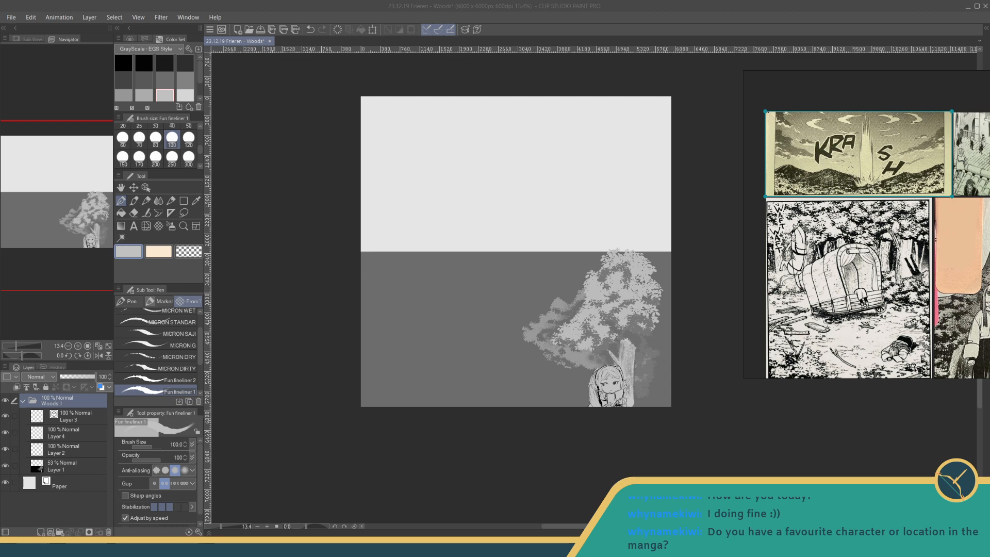
{"action": "left_click_drag", "start_coordinate": [884, 150], "coordinate": [960, 227]}
{"action": "scroll", "coordinate": [893, 197], "scroll_direction": "up", "scroll_amount": 5}
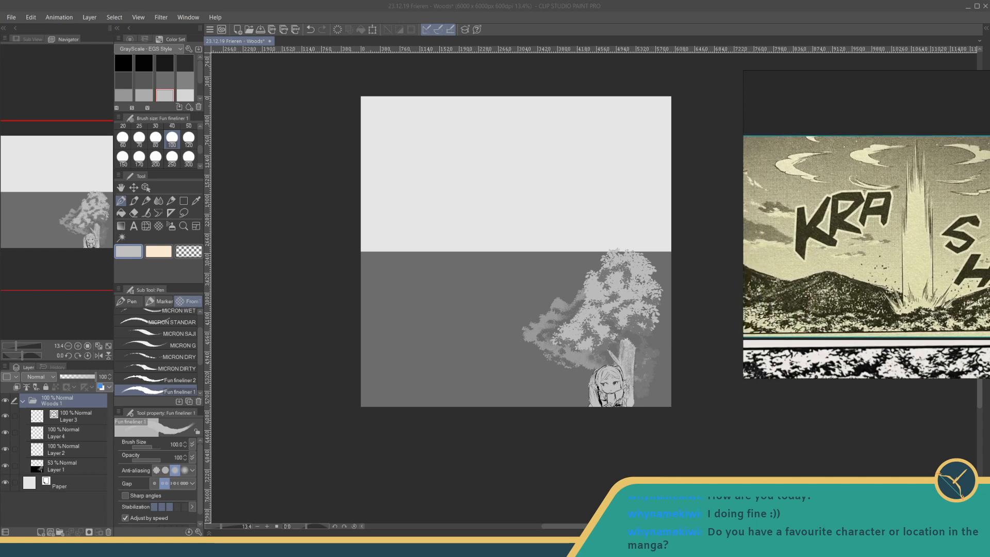
{"action": "left_click_drag", "start_coordinate": [811, 227], "coordinate": [968, 227]}
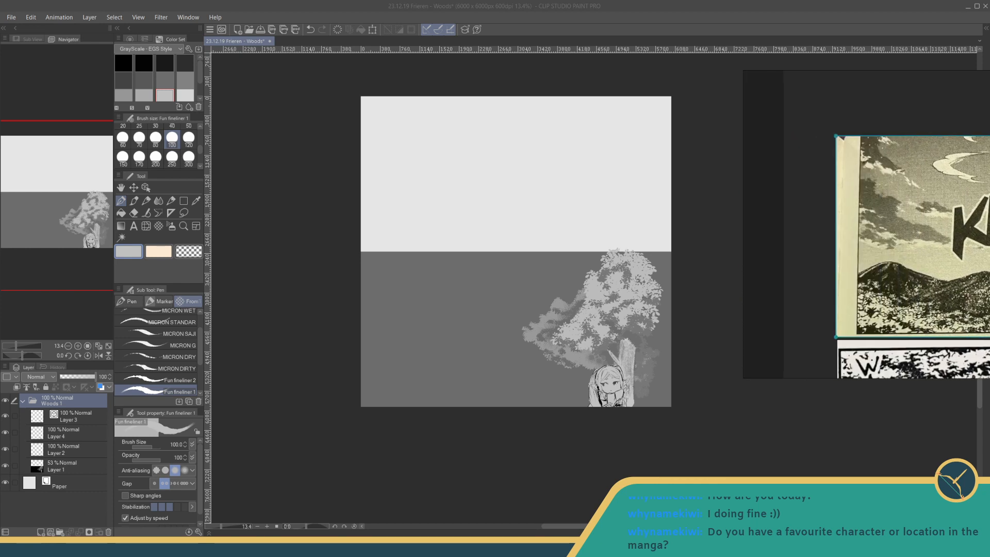
- Resize the reference window around the KRASH landscape panel and place it beside the repositioned canvas
{"action": "left_click_drag", "start_coordinate": [962, 378], "coordinate": [962, 286]}
{"action": "mouse_move", "coordinate": [959, 206]}
{"action": "left_mouse_down"}
{"action": "mouse_move", "coordinate": [948, 222]}
{"action": "mouse_move", "coordinate": [870, 252]}
{"action": "mouse_move", "coordinate": [880, 226]}
{"action": "mouse_move", "coordinate": [897, 250]}
{"action": "mouse_move", "coordinate": [919, 253]}
{"action": "mouse_move", "coordinate": [848, 253]}
{"action": "left_mouse_up"}
{"action": "left_click_drag", "start_coordinate": [866, 70], "coordinate": [867, 88]}
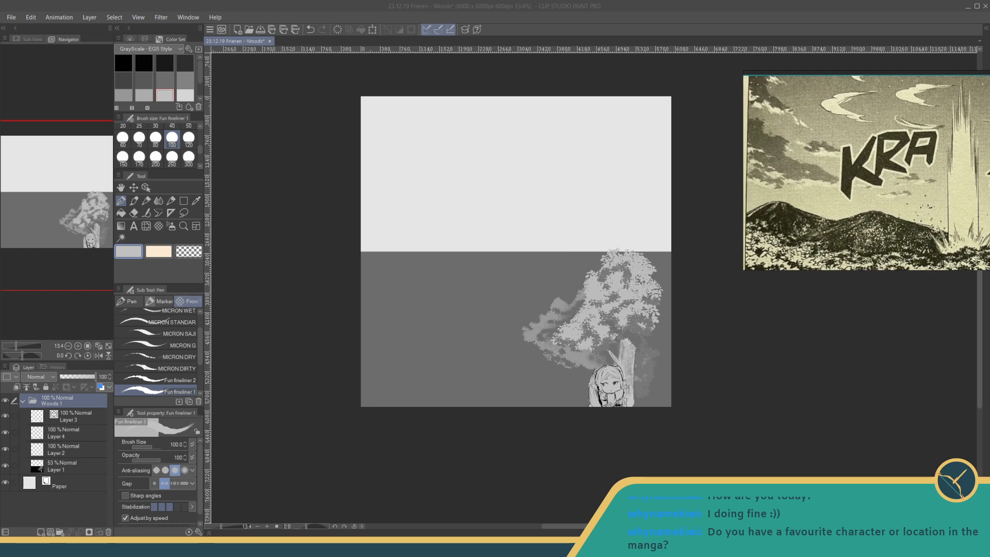
{"action": "mouse_move", "coordinate": [867, 171]}
{"action": "left_mouse_down"}
{"action": "mouse_move", "coordinate": [710, 140]}
{"action": "mouse_move", "coordinate": [710, 100]}
{"action": "left_mouse_up"}
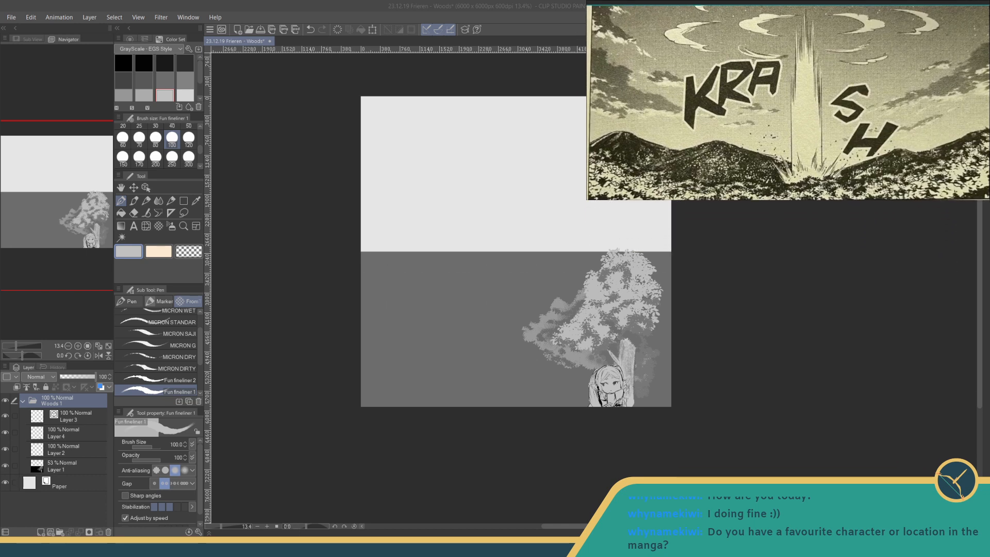
{"action": "mouse_move", "coordinate": [541, 187]}
{"action": "left_mouse_down"}
{"action": "mouse_move", "coordinate": [437, 217]}
{"action": "mouse_move", "coordinate": [447, 252]}
{"action": "left_mouse_up"}
{"action": "left_click_drag", "start_coordinate": [788, 100], "coordinate": [787, 291]}
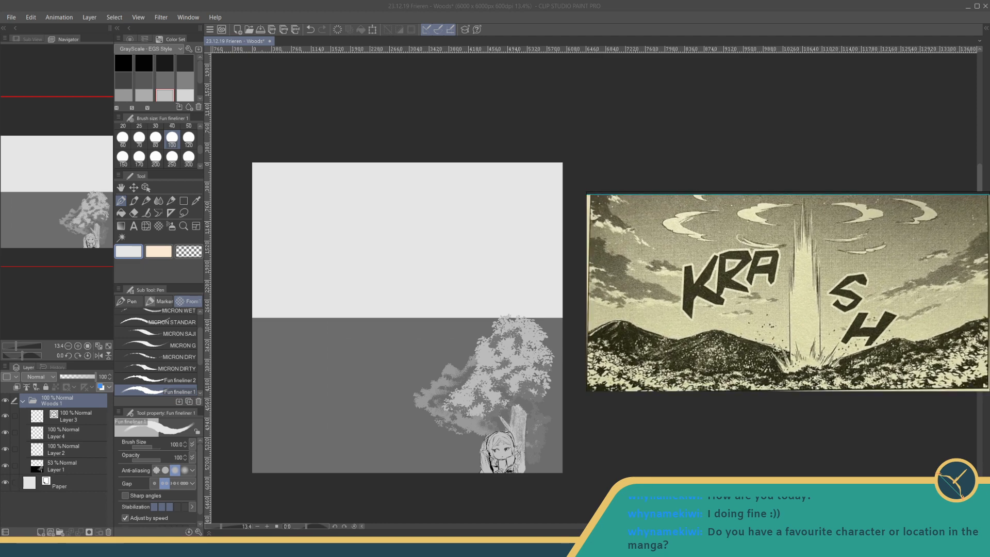
- Examine the woods study against the two-character forest panel and the canvas's blank upper half against the KRASH landscape panel
{"action": "left_click_drag", "start_coordinate": [975, 345], "coordinate": [835, 309]}
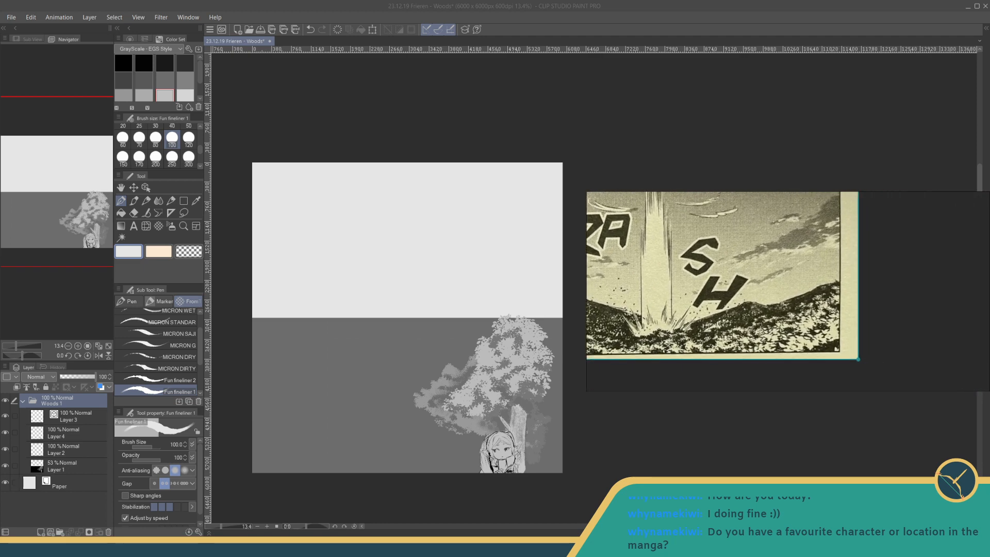
{"action": "scroll", "coordinate": [836, 309], "scroll_direction": "down", "scroll_amount": 3}
{"action": "left_click_drag", "start_coordinate": [928, 371], "coordinate": [604, 214]}
{"action": "left_click_drag", "start_coordinate": [742, 330], "coordinate": [739, 280]}
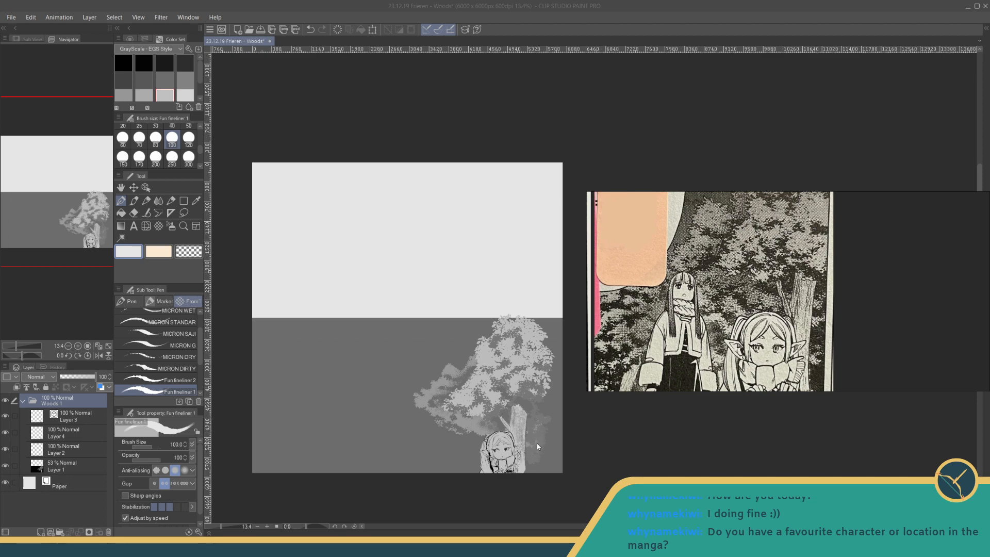
{"action": "scroll", "coordinate": [537, 446], "scroll_direction": "up", "scroll_amount": 8}
{"action": "scroll", "coordinate": [537, 447], "scroll_direction": "down", "scroll_amount": 7}
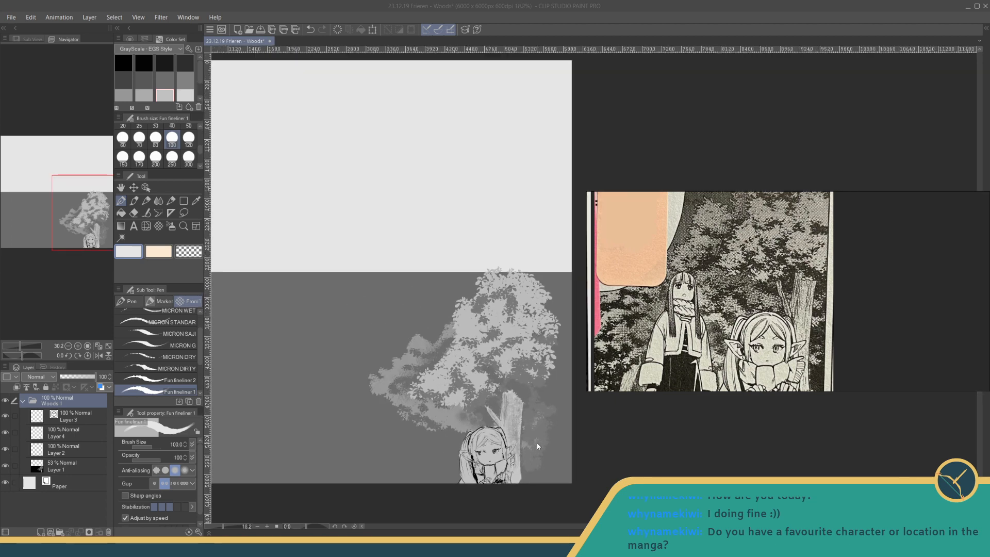
{"action": "left_click_drag", "start_coordinate": [514, 397], "coordinate": [780, 422]}
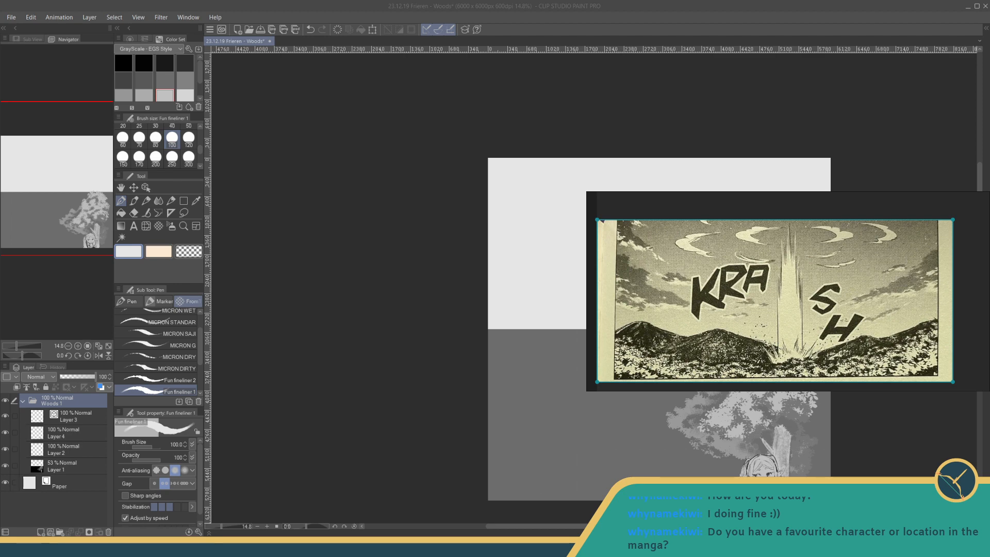
{"action": "scroll", "coordinate": [644, 357], "scroll_direction": "up", "scroll_amount": 4}
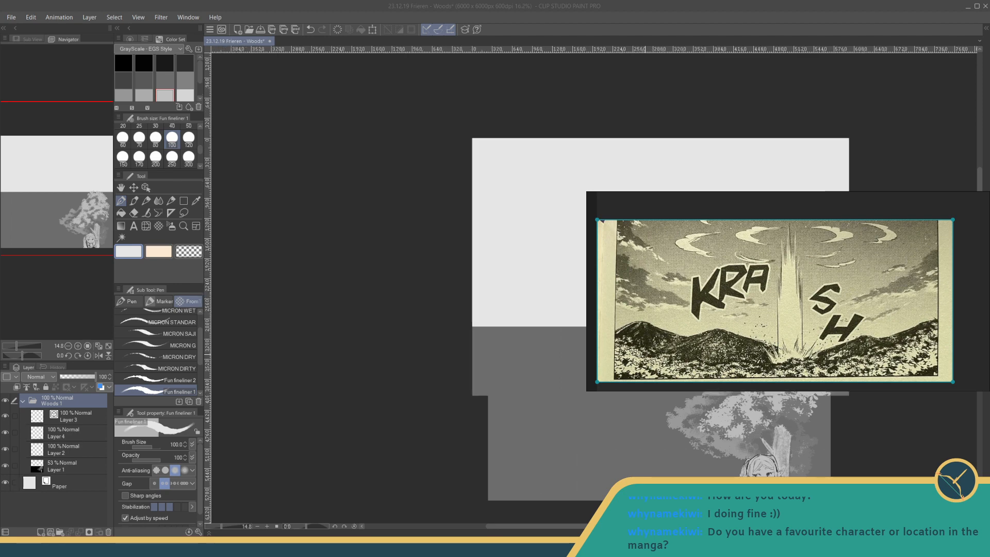
{"action": "right_click", "coordinate": [648, 400]}
{"action": "scroll", "coordinate": [645, 394], "scroll_direction": "down", "scroll_amount": 1}
{"action": "left_click_drag", "start_coordinate": [647, 277], "coordinate": [597, 397]}
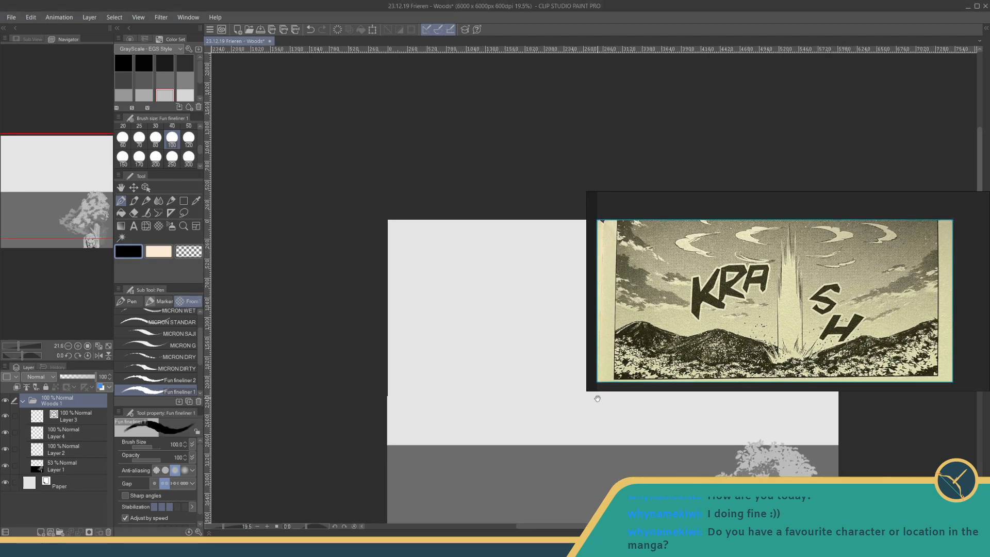
{"action": "scroll", "coordinate": [607, 389], "scroll_direction": "up", "scroll_amount": 2}
{"action": "right_click", "coordinate": [620, 374]}
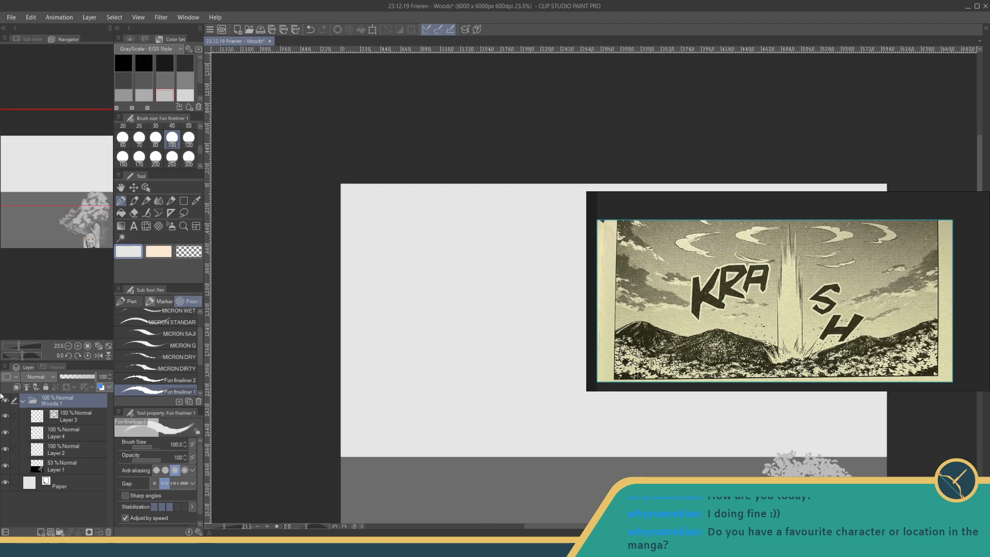
- Check the contents of the Woods 1 folder and Layer 1 by toggling their visibility off and on
{"action": "left_click", "coordinate": [23, 401]}
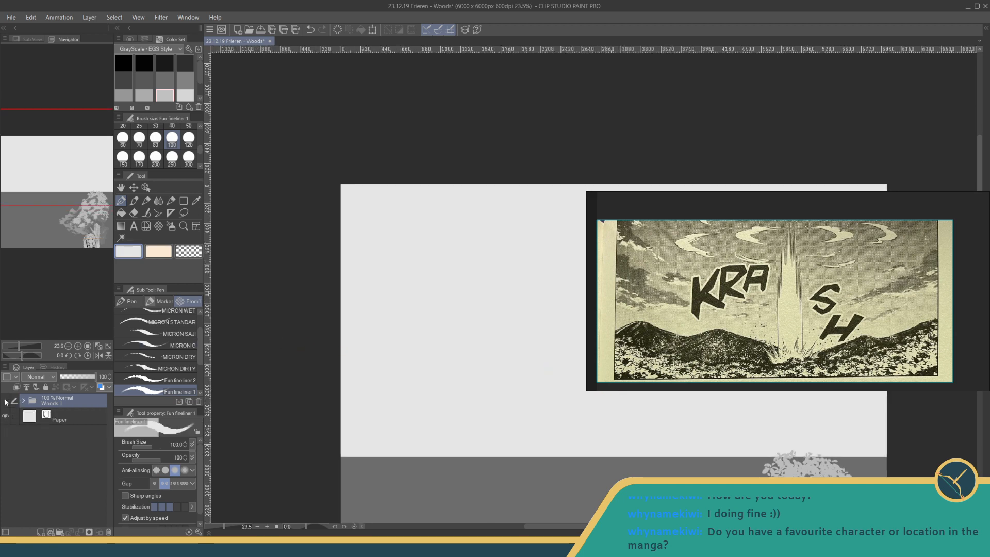
{"action": "left_click", "coordinate": [6, 400]}
{"action": "left_click", "coordinate": [5, 401]}
{"action": "left_click", "coordinate": [23, 400]}
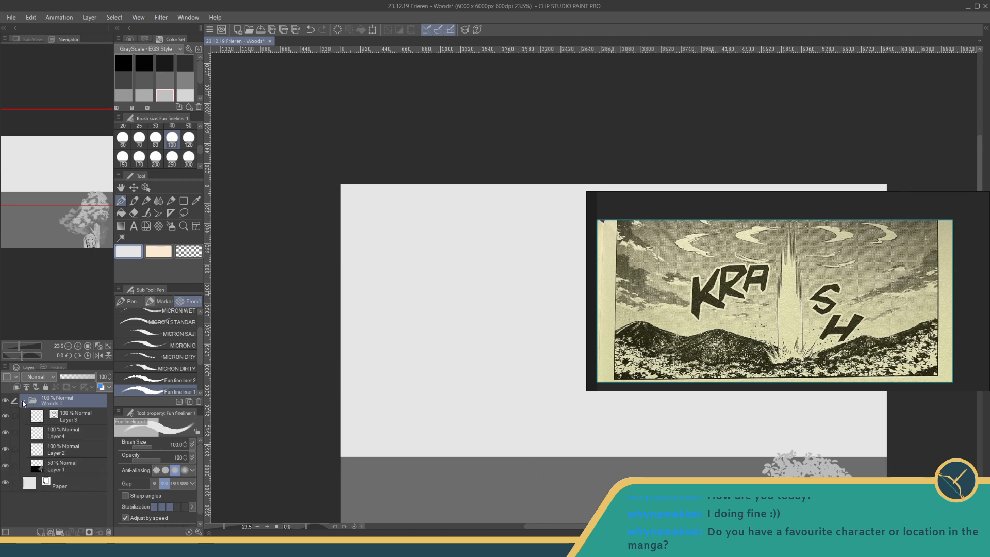
{"action": "left_click", "coordinate": [6, 466]}
{"action": "left_click", "coordinate": [6, 466]}
- Collapse the Woods 1 folder and add a new raster layer above it
{"action": "left_click", "coordinate": [23, 401]}
{"action": "left_click", "coordinate": [53, 415]}
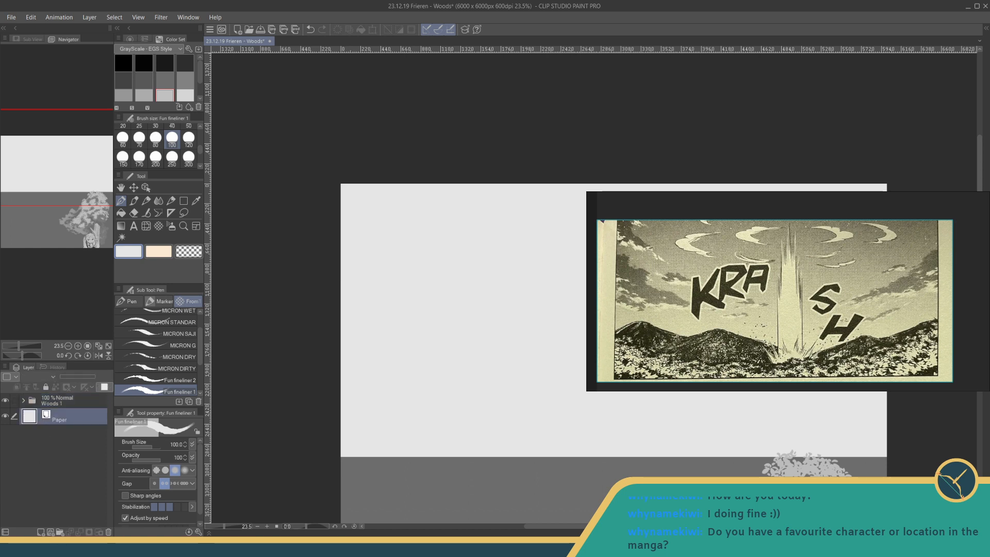
{"action": "left_click", "coordinate": [41, 532]}
{"action": "left_click_drag", "start_coordinate": [57, 414], "coordinate": [60, 395]}
- Set the Fun fineliner 1 pen to black with brush size 10 for the canvas's blank upper half
{"action": "scroll", "coordinate": [490, 355], "scroll_direction": "up", "scroll_amount": 2}
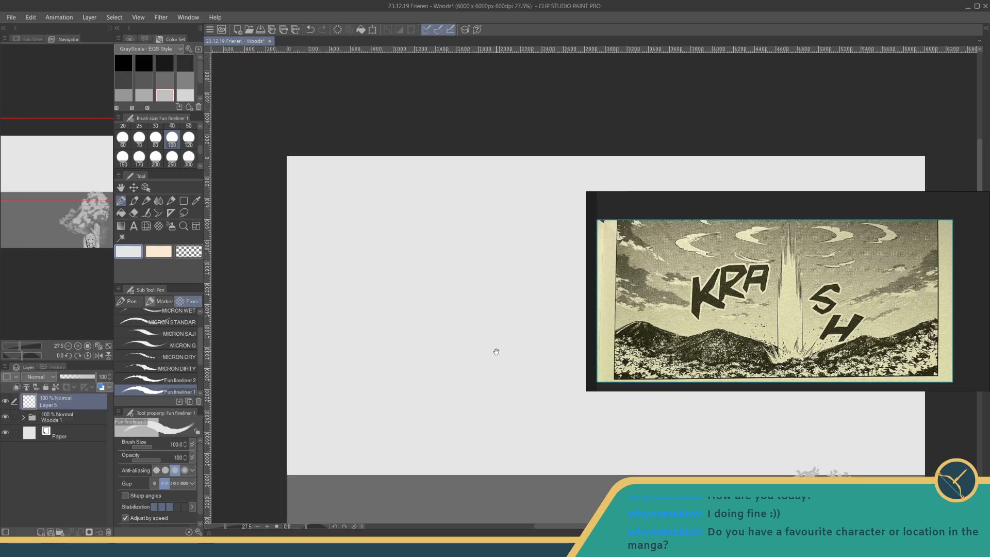
{"action": "left_click_drag", "start_coordinate": [496, 352], "coordinate": [482, 354]}
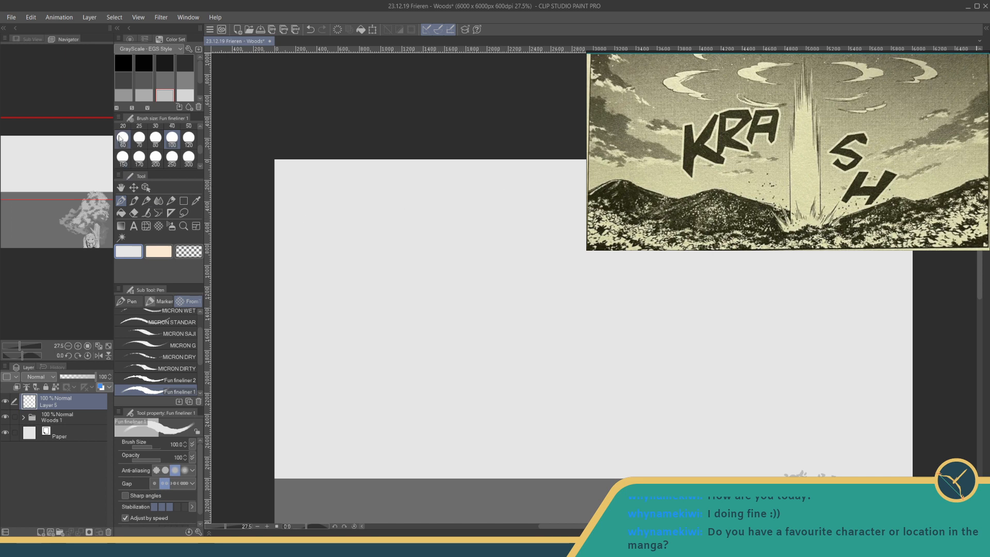
{"action": "left_click", "coordinate": [124, 63]}
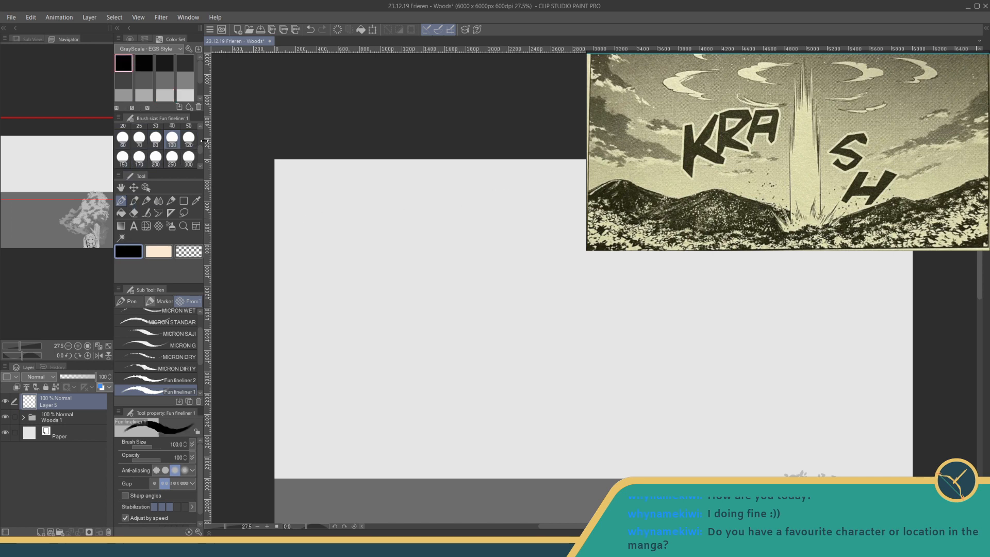
{"action": "scroll", "coordinate": [200, 149], "scroll_direction": "up", "scroll_amount": 2}
{"action": "left_click", "coordinate": [140, 140]}
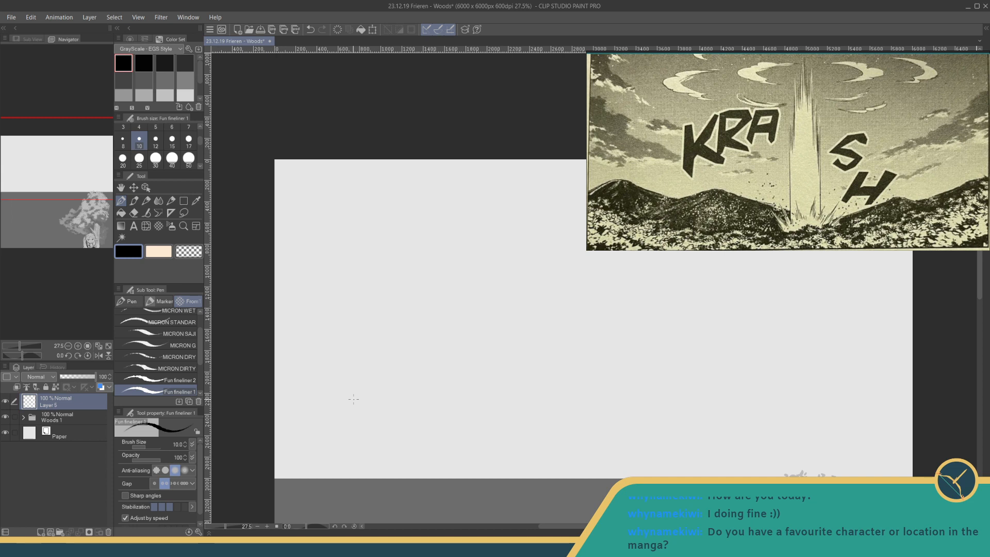
- Examine the Leaves decoration brush's detailed settings, including brush tip, spraying effect, stroke, texture, dual brush, anti-overflow and ink
{"action": "left_click", "coordinate": [158, 226]}
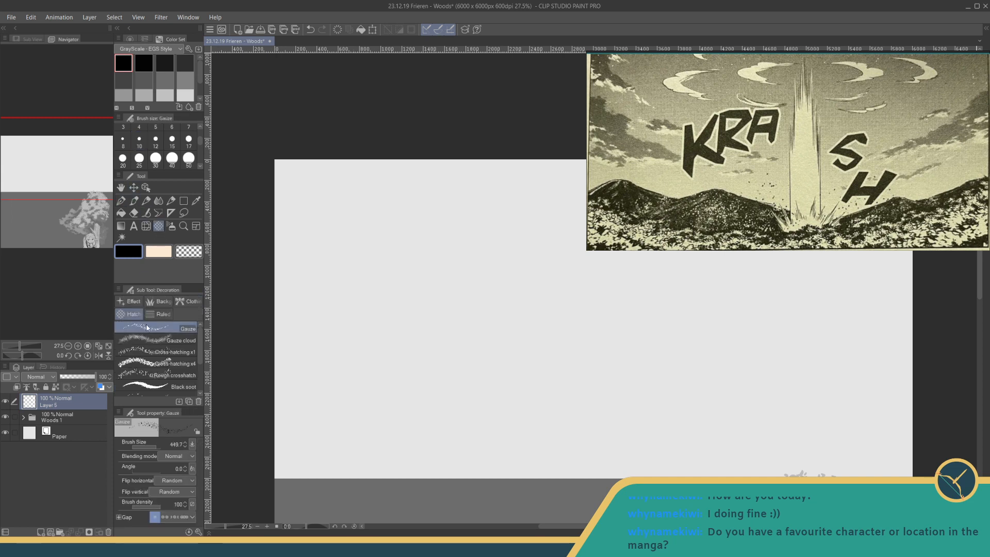
{"action": "left_click", "coordinate": [159, 301]}
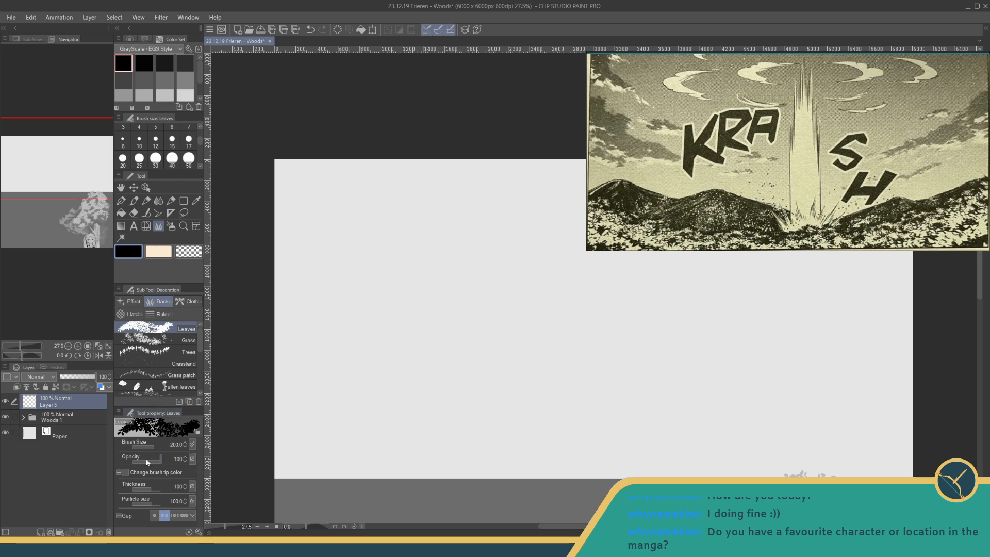
{"action": "left_click", "coordinate": [189, 532]}
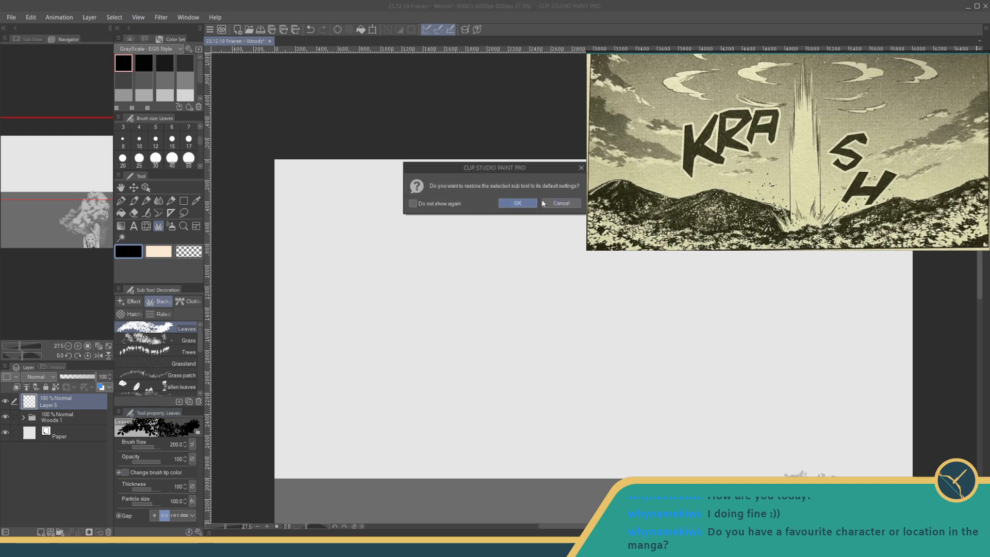
{"action": "left_click", "coordinate": [561, 203]}
{"action": "left_click", "coordinate": [199, 531]}
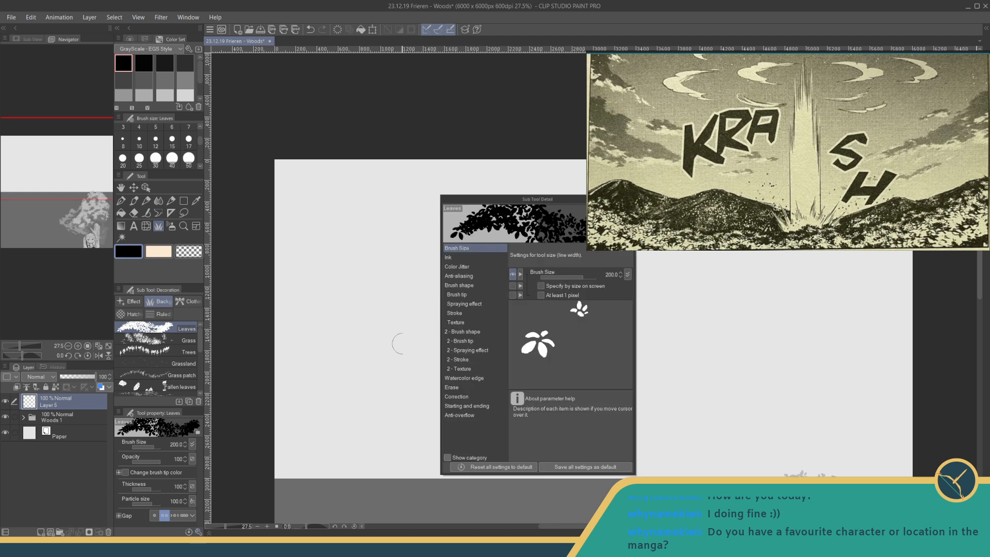
{"action": "left_click", "coordinate": [455, 294]}
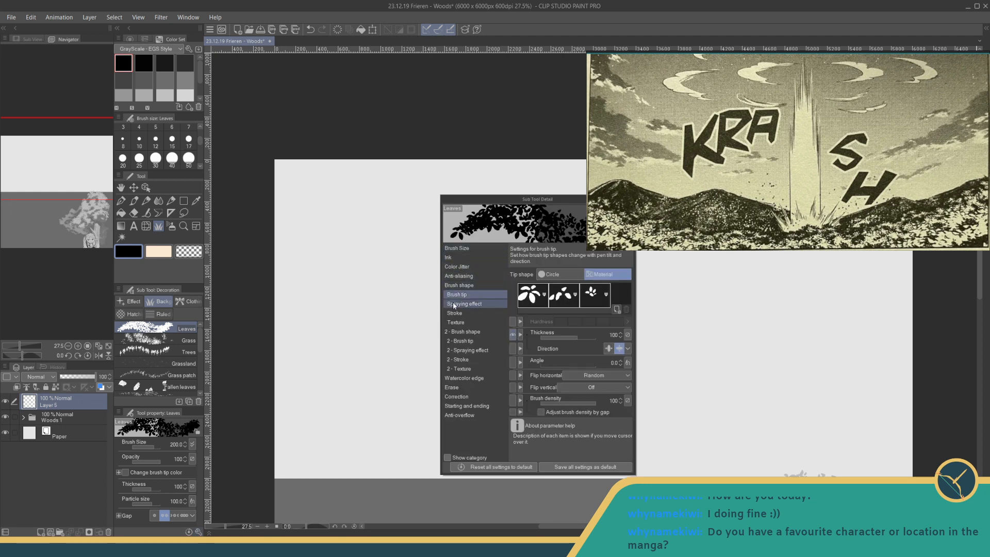
{"action": "left_click", "coordinate": [453, 308]}
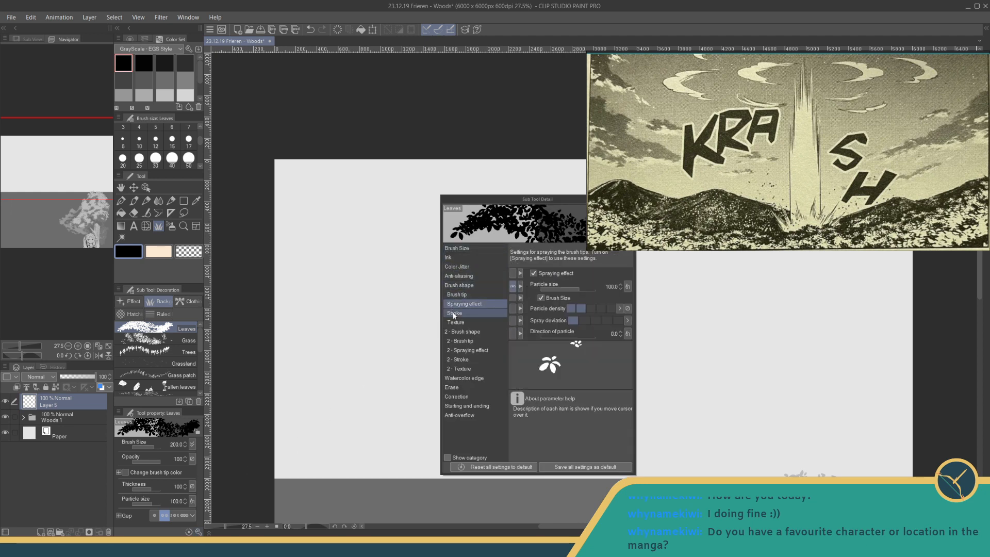
{"action": "left_click", "coordinate": [451, 315]}
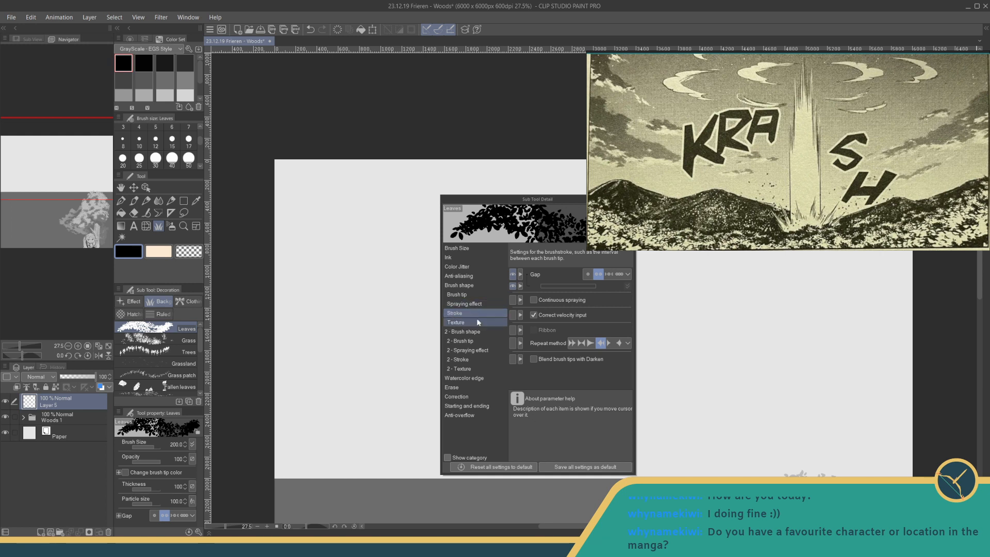
{"action": "left_click", "coordinate": [474, 323]}
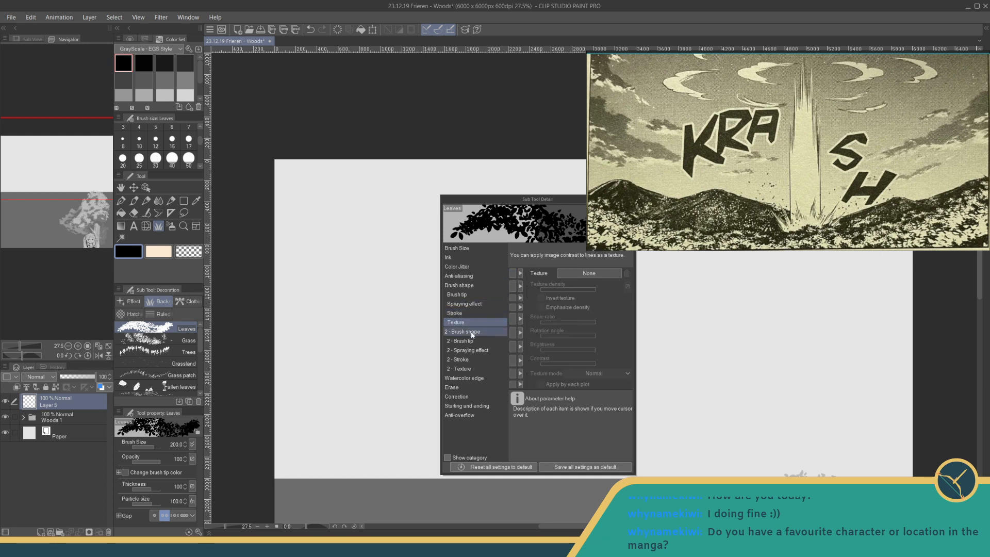
{"action": "left_click", "coordinate": [472, 331]}
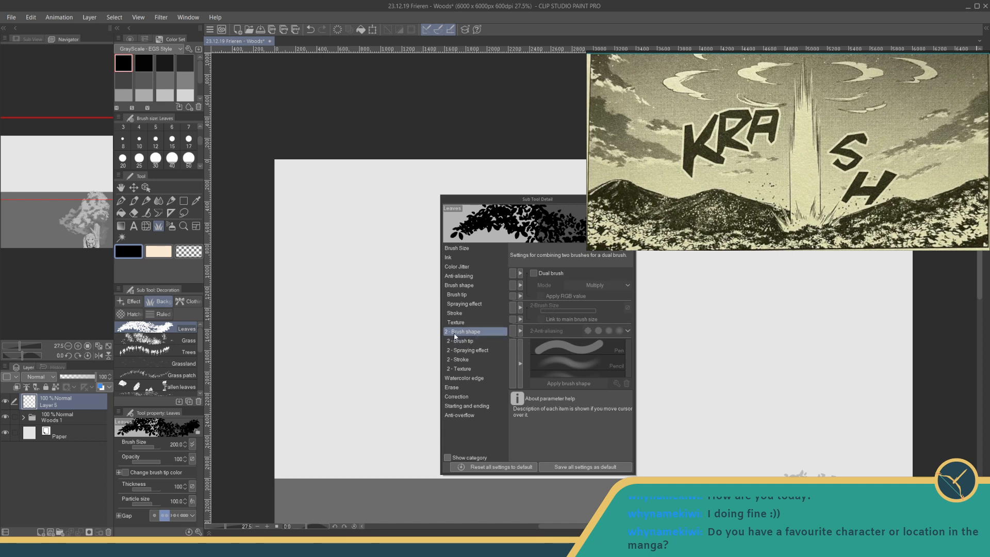
{"action": "left_click", "coordinate": [460, 415]}
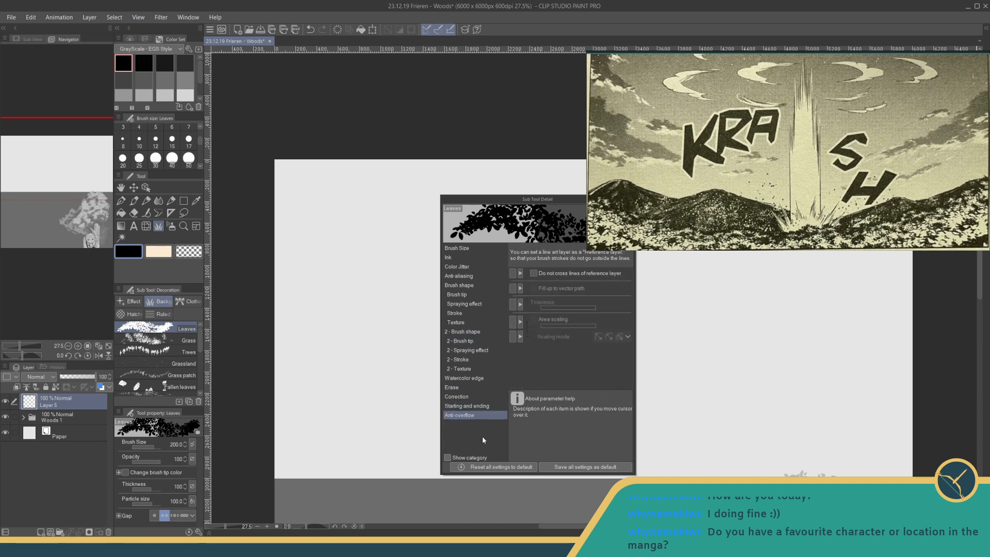
{"action": "left_click", "coordinate": [456, 256]}
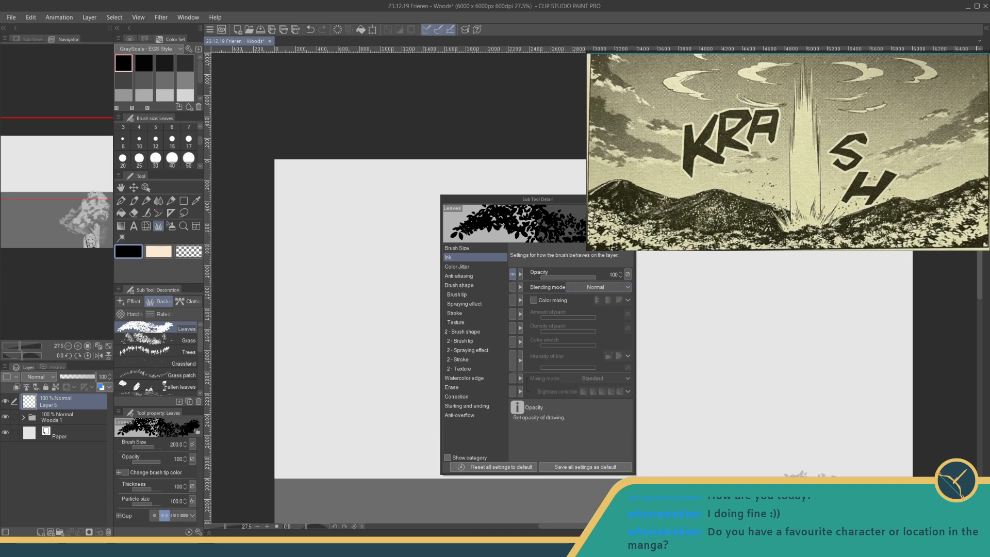
{"action": "left_click", "coordinate": [630, 200]}
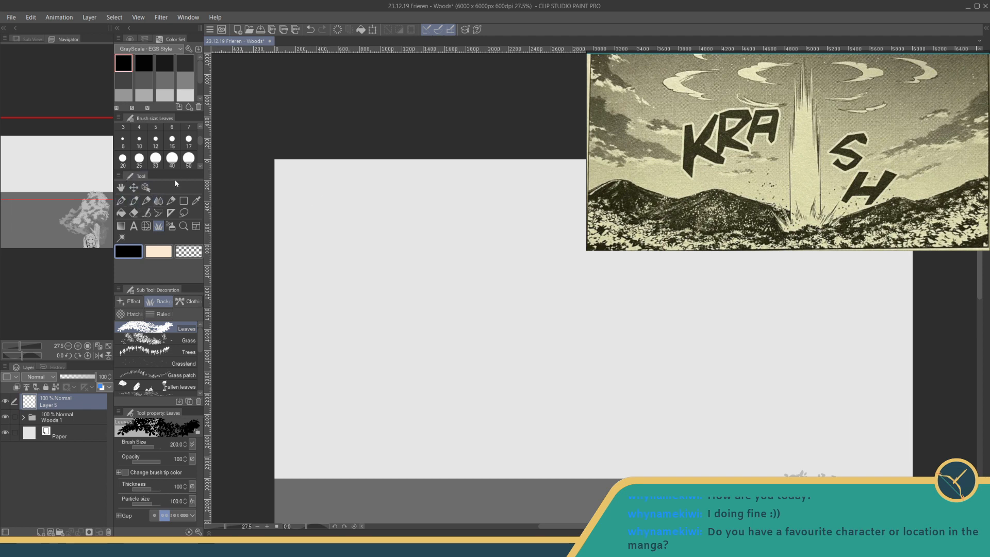
- Start outlining the left mountain's ridge and upper folds in black with Fun fineliner 1 at brush size 30
{"action": "left_click", "coordinate": [121, 201]}
{"action": "left_click", "coordinate": [145, 64]}
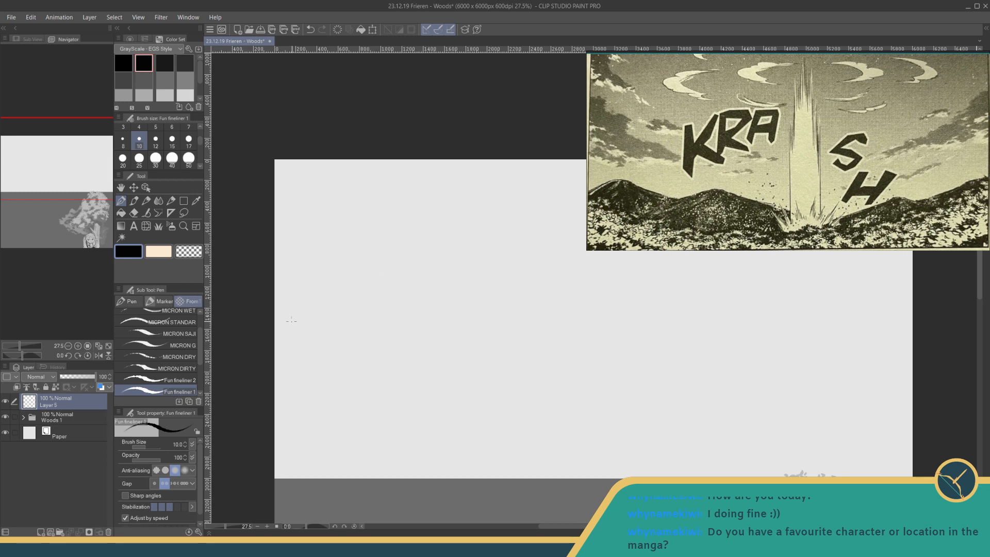
{"action": "left_click_drag", "start_coordinate": [273, 354], "coordinate": [312, 317]}
{"action": "key", "text": "ctrl+z"}
{"action": "left_click", "coordinate": [155, 157]}
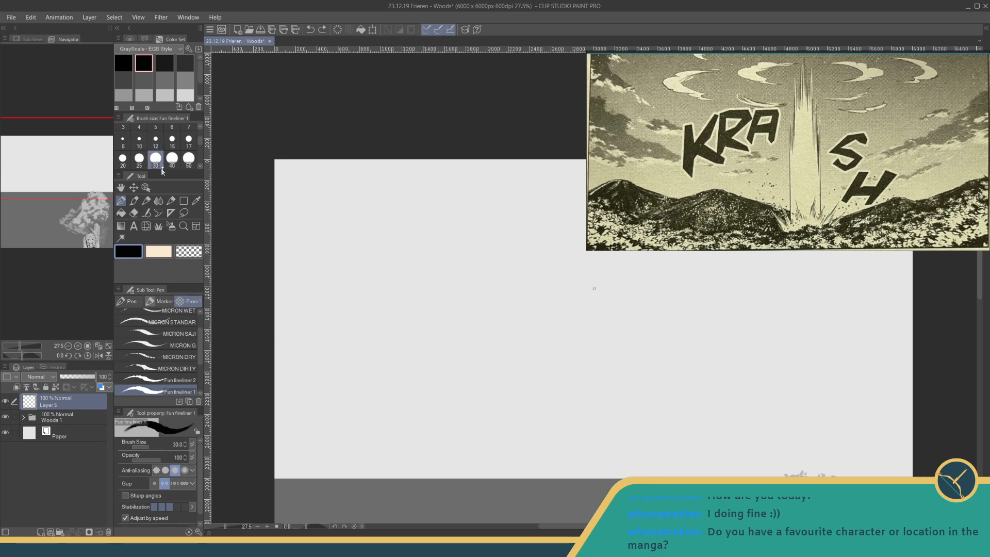
{"action": "left_click_drag", "start_coordinate": [274, 357], "coordinate": [317, 320]}
{"action": "mouse_move", "coordinate": [307, 330]}
{"action": "left_mouse_down"}
{"action": "mouse_move", "coordinate": [276, 358]}
{"action": "mouse_move", "coordinate": [282, 370]}
{"action": "mouse_move", "coordinate": [326, 324]}
{"action": "mouse_move", "coordinate": [334, 326]}
{"action": "mouse_move", "coordinate": [305, 364]}
{"action": "mouse_move", "coordinate": [347, 316]}
{"action": "mouse_move", "coordinate": [368, 315]}
{"action": "mouse_move", "coordinate": [315, 323]}
{"action": "left_mouse_up"}
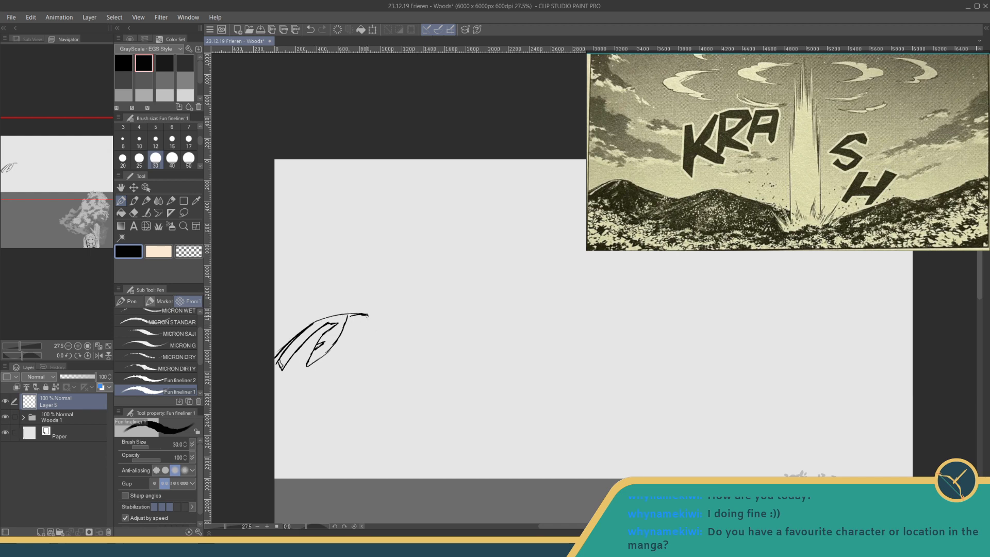
- Outline the left mountain's central fold, lower highlight shape and right slope descending from the peak
{"action": "mouse_move", "coordinate": [360, 322]}
{"action": "left_mouse_down"}
{"action": "mouse_move", "coordinate": [382, 335]}
{"action": "mouse_move", "coordinate": [353, 337]}
{"action": "mouse_move", "coordinate": [359, 400]}
{"action": "left_mouse_up"}
{"action": "mouse_move", "coordinate": [341, 356]}
{"action": "left_mouse_down"}
{"action": "mouse_move", "coordinate": [322, 391]}
{"action": "mouse_move", "coordinate": [322, 367]}
{"action": "left_mouse_up"}
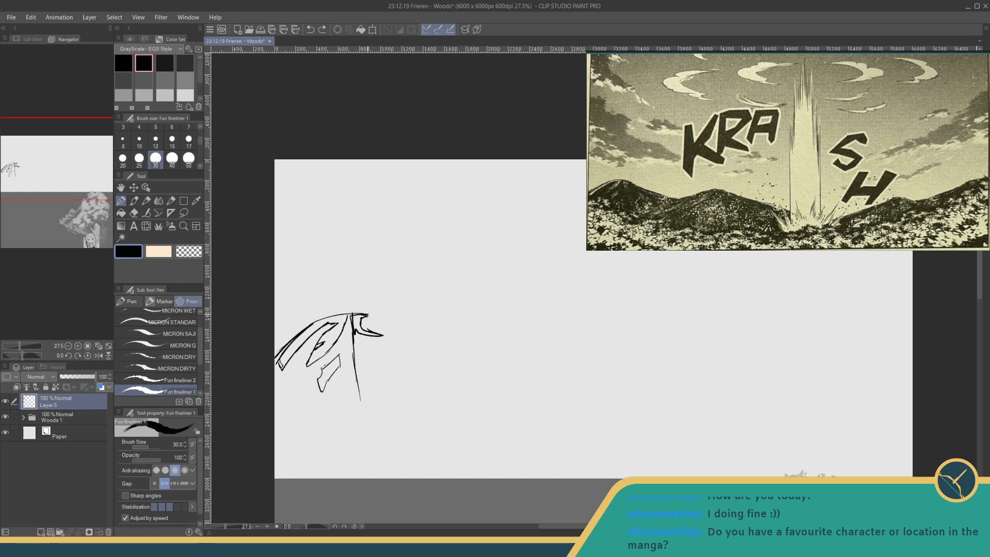
{"action": "left_click_drag", "start_coordinate": [367, 315], "coordinate": [417, 354]}
{"action": "mouse_move", "coordinate": [373, 323]}
{"action": "left_mouse_down"}
{"action": "mouse_move", "coordinate": [425, 355]}
{"action": "mouse_move", "coordinate": [432, 347]}
{"action": "mouse_move", "coordinate": [396, 349]}
{"action": "mouse_move", "coordinate": [407, 369]}
{"action": "left_mouse_up"}
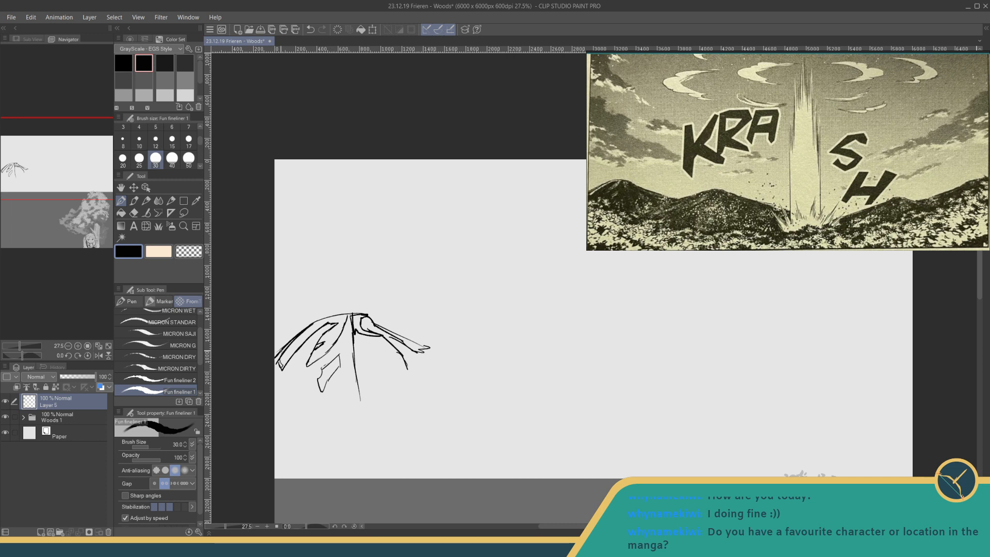
- Fill the left mountain's shadow areas solid black using brush size 80, leaving narrow light streaks between the folds and a ragged base
{"action": "mouse_move", "coordinate": [278, 356]}
{"action": "left_mouse_down"}
{"action": "mouse_move", "coordinate": [295, 338]}
{"action": "mouse_move", "coordinate": [277, 367]}
{"action": "mouse_move", "coordinate": [287, 384]}
{"action": "mouse_move", "coordinate": [287, 363]}
{"action": "left_mouse_up"}
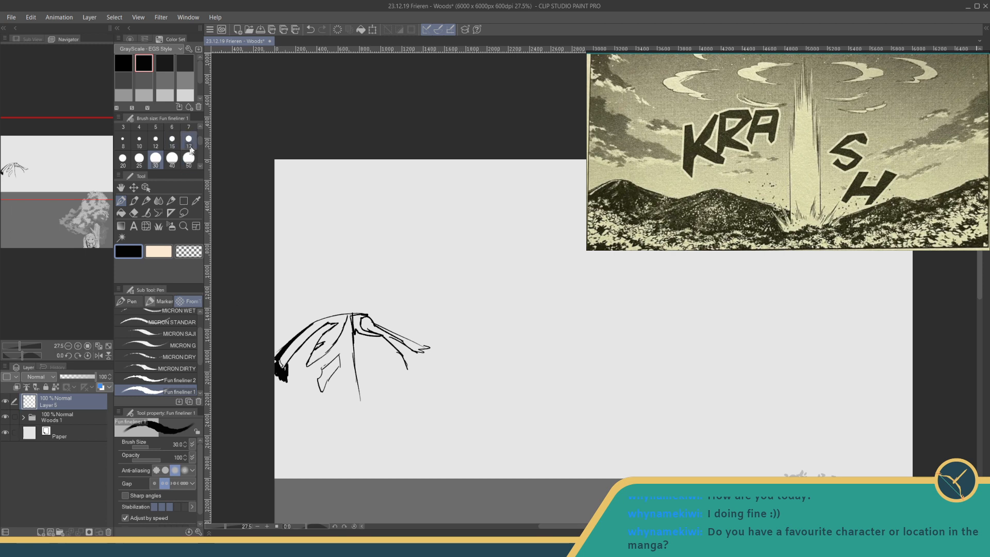
{"action": "scroll", "coordinate": [176, 145], "scroll_direction": "down", "scroll_amount": 2}
{"action": "left_click", "coordinate": [155, 148]}
{"action": "mouse_move", "coordinate": [306, 347]}
{"action": "left_mouse_down"}
{"action": "mouse_move", "coordinate": [334, 324]}
{"action": "mouse_move", "coordinate": [296, 358]}
{"action": "mouse_move", "coordinate": [305, 344]}
{"action": "mouse_move", "coordinate": [311, 338]}
{"action": "mouse_move", "coordinate": [302, 371]}
{"action": "left_mouse_up"}
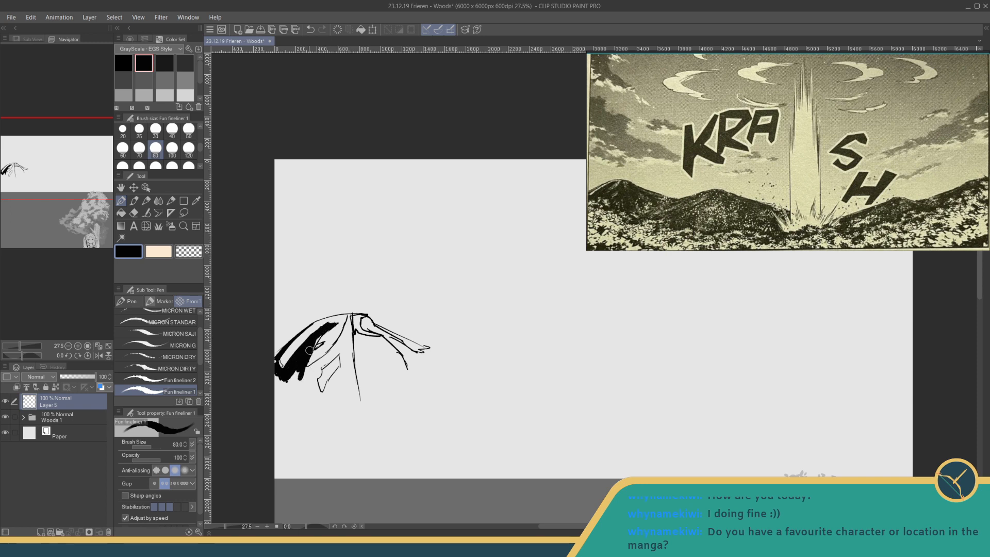
{"action": "mouse_move", "coordinate": [314, 346]}
{"action": "left_mouse_down"}
{"action": "mouse_move", "coordinate": [306, 365]}
{"action": "mouse_move", "coordinate": [320, 361]}
{"action": "mouse_move", "coordinate": [318, 373]}
{"action": "mouse_move", "coordinate": [299, 372]}
{"action": "mouse_move", "coordinate": [279, 397]}
{"action": "mouse_move", "coordinate": [273, 360]}
{"action": "mouse_move", "coordinate": [280, 406]}
{"action": "mouse_move", "coordinate": [289, 379]}
{"action": "mouse_move", "coordinate": [296, 408]}
{"action": "mouse_move", "coordinate": [303, 402]}
{"action": "mouse_move", "coordinate": [310, 371]}
{"action": "mouse_move", "coordinate": [327, 414]}
{"action": "mouse_move", "coordinate": [332, 381]}
{"action": "mouse_move", "coordinate": [350, 413]}
{"action": "mouse_move", "coordinate": [360, 392]}
{"action": "left_mouse_up"}
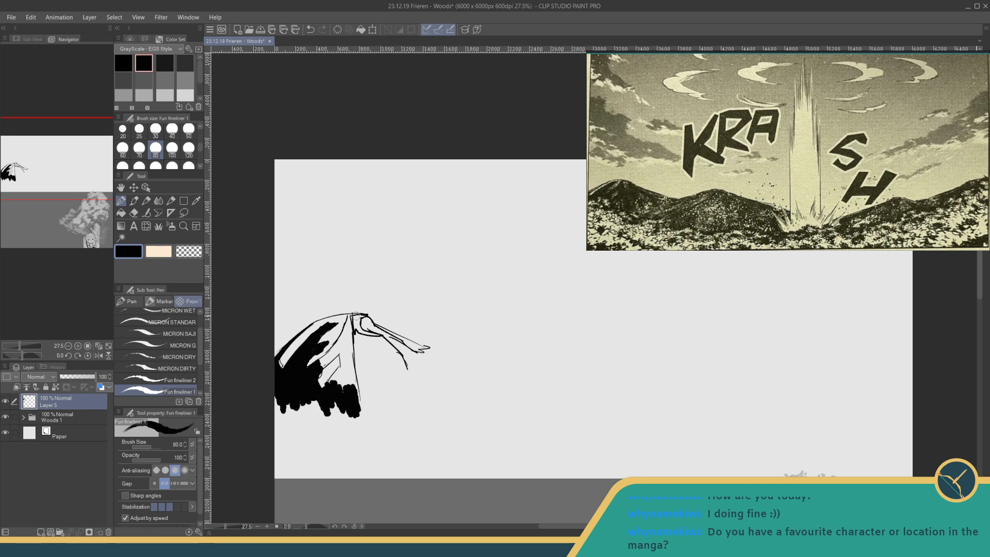
{"action": "mouse_move", "coordinate": [351, 312]}
{"action": "left_mouse_down"}
{"action": "mouse_move", "coordinate": [355, 385]}
{"action": "mouse_move", "coordinate": [341, 359]}
{"action": "mouse_move", "coordinate": [319, 377]}
{"action": "mouse_move", "coordinate": [314, 361]}
{"action": "mouse_move", "coordinate": [338, 347]}
{"action": "mouse_move", "coordinate": [329, 354]}
{"action": "mouse_move", "coordinate": [347, 320]}
{"action": "mouse_move", "coordinate": [353, 365]}
{"action": "mouse_move", "coordinate": [336, 374]}
{"action": "mouse_move", "coordinate": [344, 356]}
{"action": "mouse_move", "coordinate": [340, 374]}
{"action": "mouse_move", "coordinate": [356, 411]}
{"action": "left_mouse_up"}
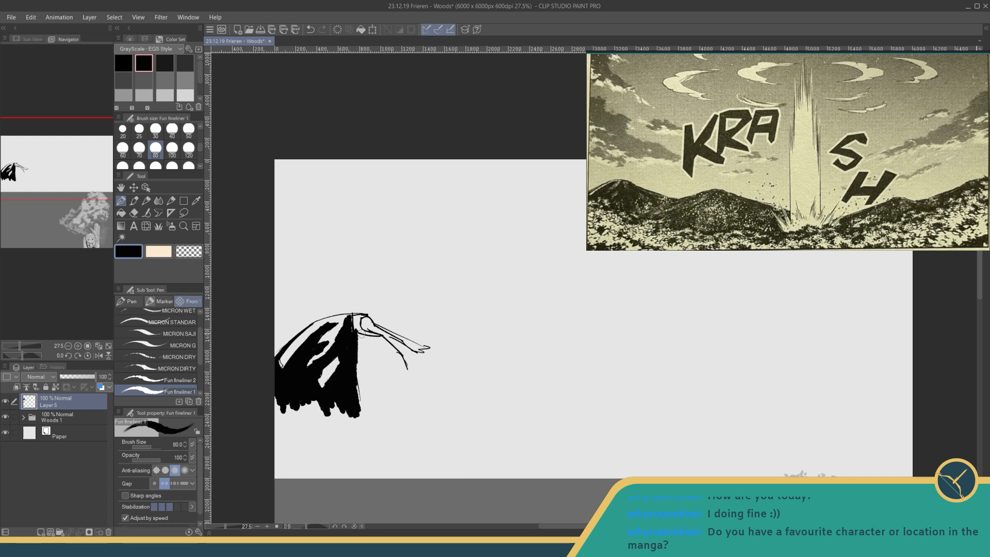
{"action": "mouse_move", "coordinate": [361, 336]}
{"action": "left_mouse_down"}
{"action": "mouse_move", "coordinate": [367, 341]}
{"action": "mouse_move", "coordinate": [372, 416]}
{"action": "mouse_move", "coordinate": [368, 383]}
{"action": "mouse_move", "coordinate": [382, 341]}
{"action": "mouse_move", "coordinate": [406, 368]}
{"action": "mouse_move", "coordinate": [386, 364]}
{"action": "mouse_move", "coordinate": [371, 392]}
{"action": "mouse_move", "coordinate": [378, 398]}
{"action": "mouse_move", "coordinate": [387, 354]}
{"action": "mouse_move", "coordinate": [406, 384]}
{"action": "mouse_move", "coordinate": [369, 322]}
{"action": "mouse_move", "coordinate": [354, 310]}
{"action": "mouse_move", "coordinate": [348, 319]}
{"action": "mouse_move", "coordinate": [365, 316]}
{"action": "mouse_move", "coordinate": [308, 326]}
{"action": "mouse_move", "coordinate": [341, 311]}
{"action": "mouse_move", "coordinate": [308, 327]}
{"action": "mouse_move", "coordinate": [373, 325]}
{"action": "mouse_move", "coordinate": [410, 355]}
{"action": "mouse_move", "coordinate": [441, 356]}
{"action": "mouse_move", "coordinate": [426, 372]}
{"action": "mouse_move", "coordinate": [388, 359]}
{"action": "left_mouse_up"}
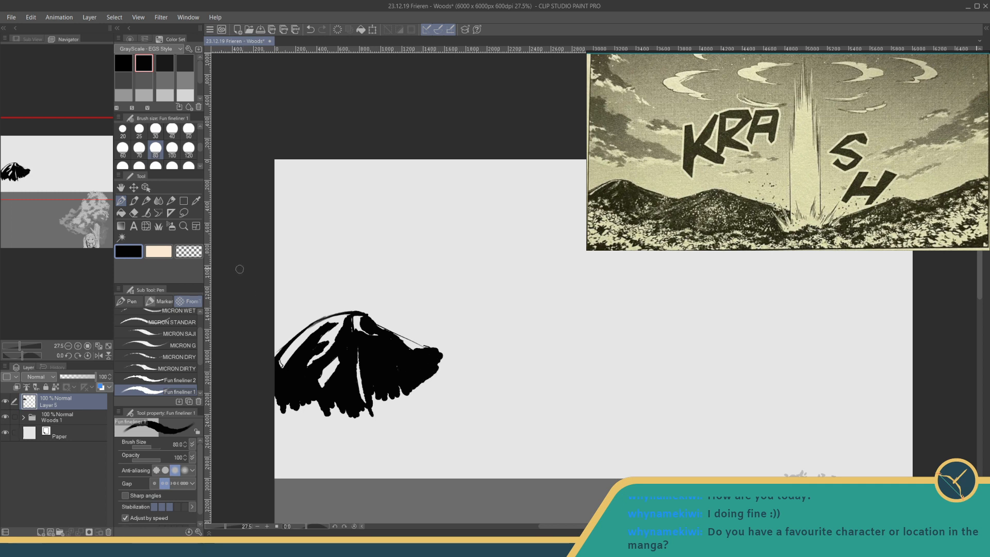
- Add small light grey texture marks to the left mountain's lower right flank and ragged edge at brush size 30
{"action": "left_click", "coordinate": [185, 95]}
{"action": "left_click", "coordinate": [155, 130]}
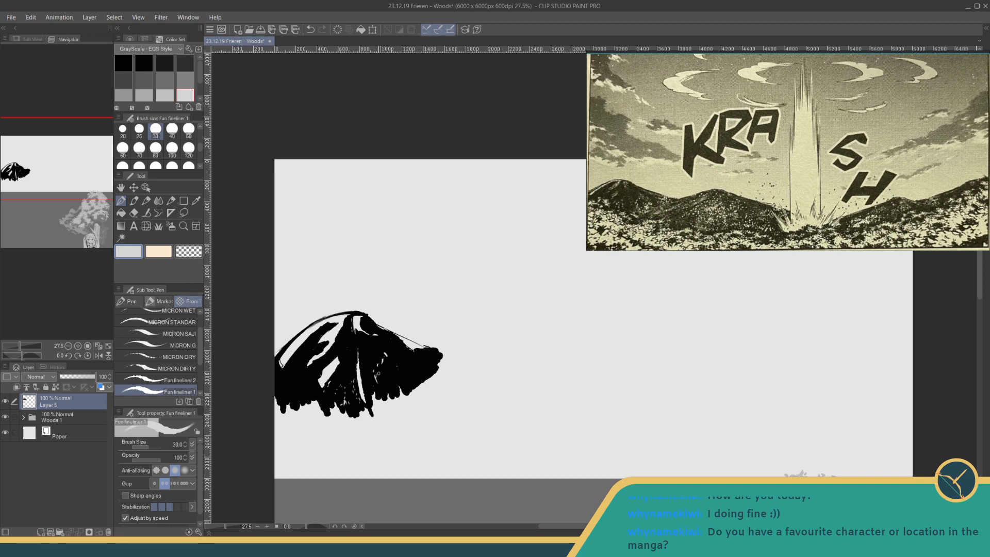
{"action": "mouse_move", "coordinate": [388, 381]}
{"action": "left_mouse_down"}
{"action": "mouse_move", "coordinate": [381, 392]}
{"action": "mouse_move", "coordinate": [400, 382]}
{"action": "left_mouse_up"}
{"action": "mouse_move", "coordinate": [436, 348]}
{"action": "left_mouse_down"}
{"action": "mouse_move", "coordinate": [441, 356]}
{"action": "mouse_move", "coordinate": [423, 374]}
{"action": "mouse_move", "coordinate": [439, 366]}
{"action": "mouse_move", "coordinate": [410, 394]}
{"action": "left_mouse_up"}
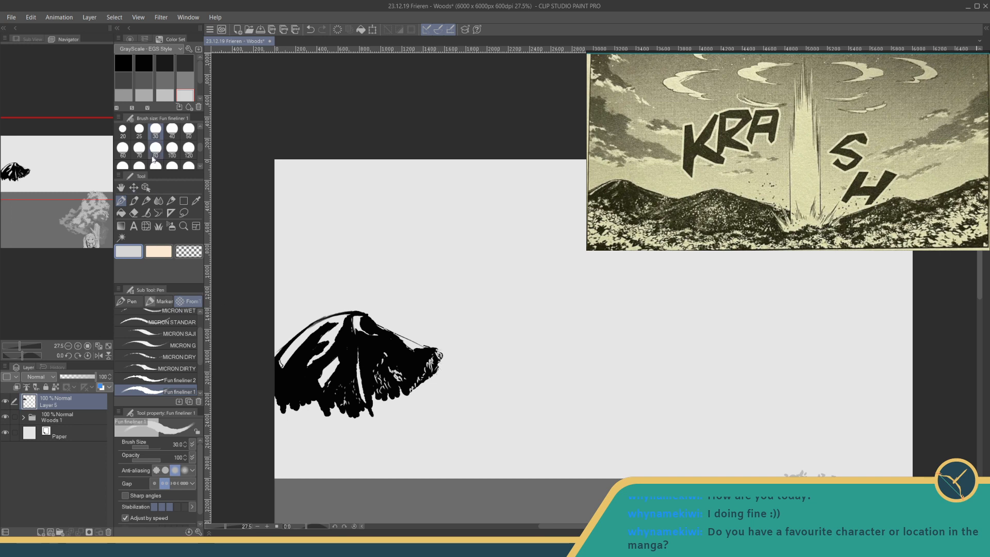
- Shade the left mountain's light streaks, peak and right slope with dark grey hatching strokes
{"action": "left_click", "coordinate": [165, 80]}
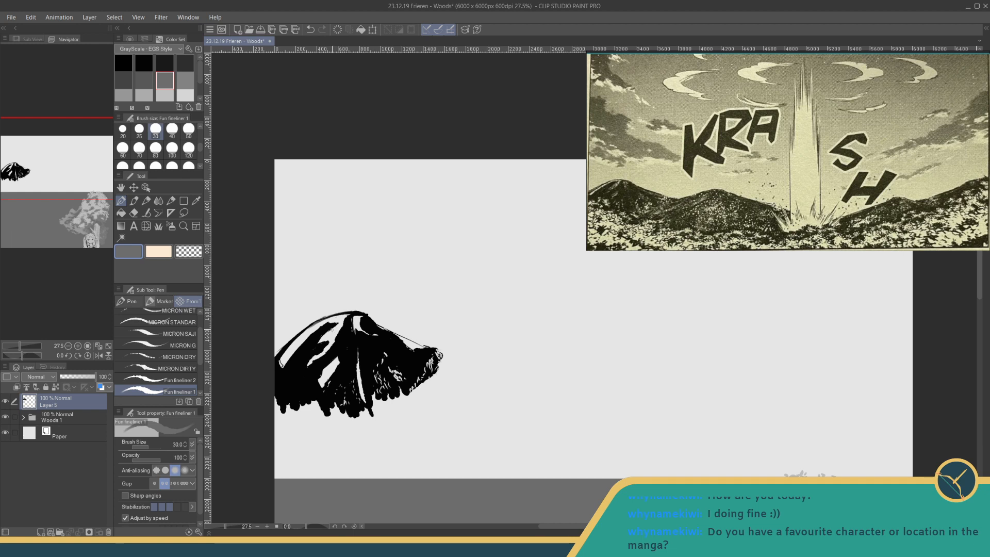
{"action": "left_click_drag", "start_coordinate": [333, 333], "coordinate": [339, 328]}
{"action": "mouse_move", "coordinate": [338, 332]}
{"action": "left_mouse_down"}
{"action": "mouse_move", "coordinate": [316, 342]}
{"action": "mouse_move", "coordinate": [330, 344]}
{"action": "mouse_move", "coordinate": [311, 361]}
{"action": "left_mouse_up"}
{"action": "left_click_drag", "start_coordinate": [359, 321], "coordinate": [354, 316]}
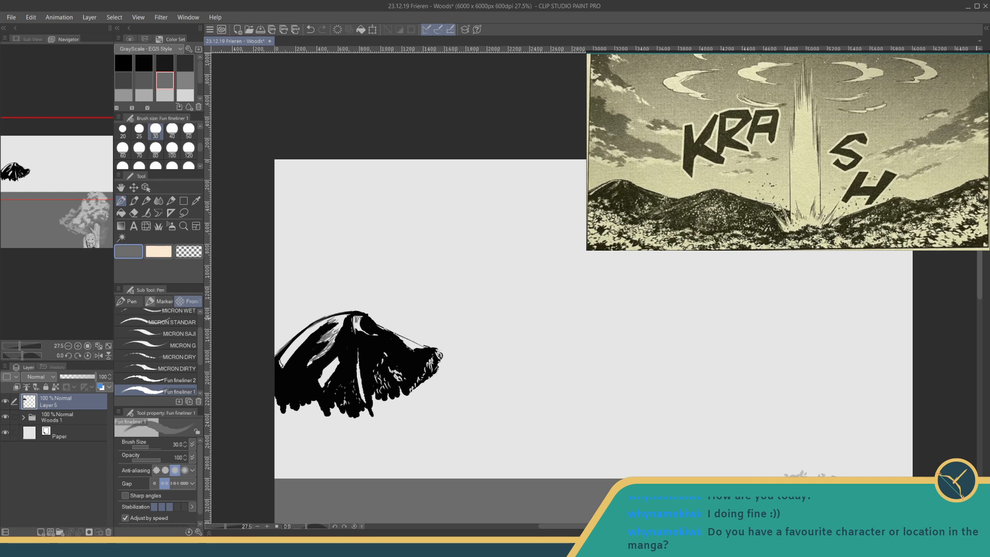
{"action": "mouse_move", "coordinate": [356, 333]}
{"action": "left_mouse_down"}
{"action": "mouse_move", "coordinate": [357, 325]}
{"action": "mouse_move", "coordinate": [372, 333]}
{"action": "left_mouse_up"}
{"action": "left_click_drag", "start_coordinate": [413, 344], "coordinate": [418, 348]}
{"action": "left_click_drag", "start_coordinate": [321, 385], "coordinate": [330, 361]}
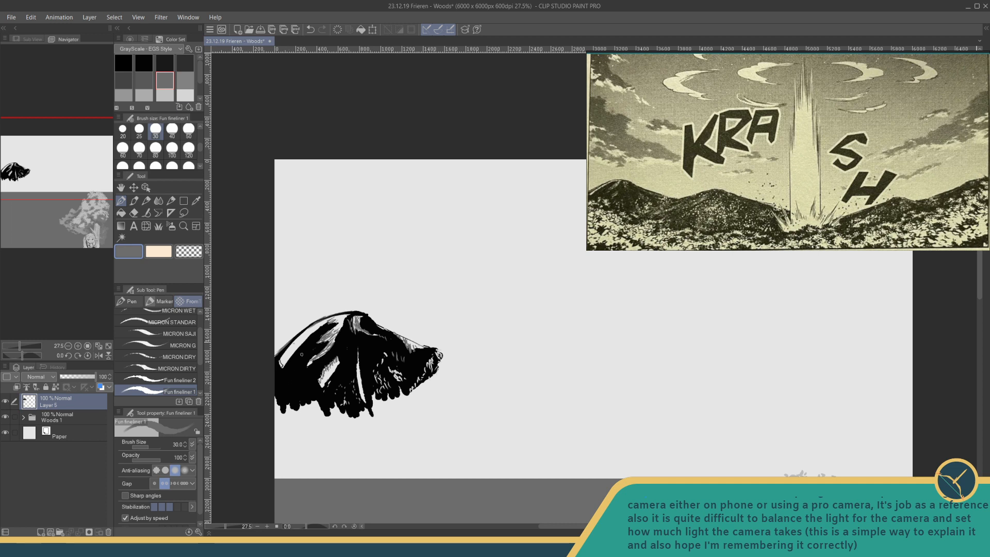
- Add mid-light grey foliage marks along the left mountain's base, from its left corner to the lower right fringe
{"action": "left_click", "coordinate": [165, 95]}
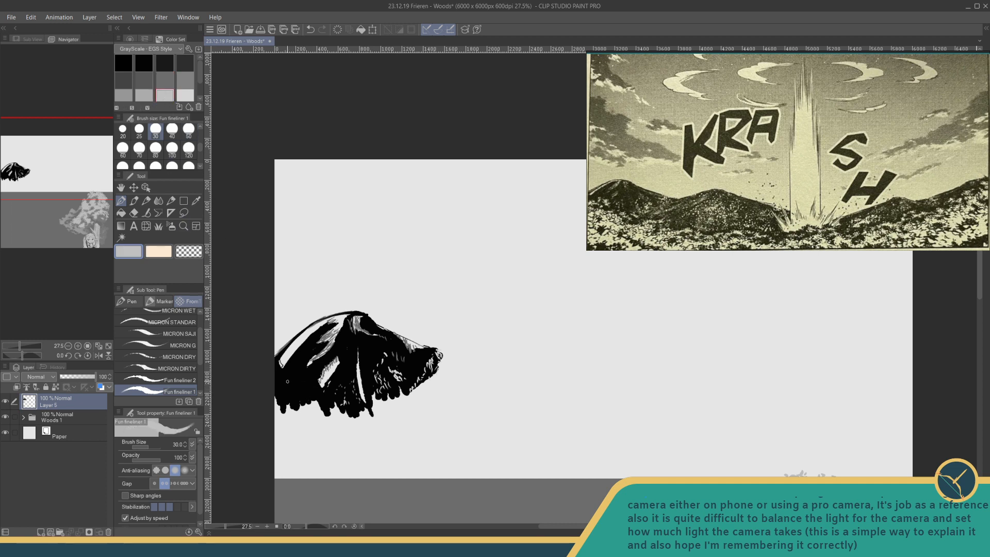
{"action": "mouse_move", "coordinate": [287, 381]}
{"action": "left_mouse_down"}
{"action": "mouse_move", "coordinate": [309, 388]}
{"action": "mouse_move", "coordinate": [302, 392]}
{"action": "left_mouse_up"}
{"action": "left_click_drag", "start_coordinate": [280, 395], "coordinate": [307, 399]}
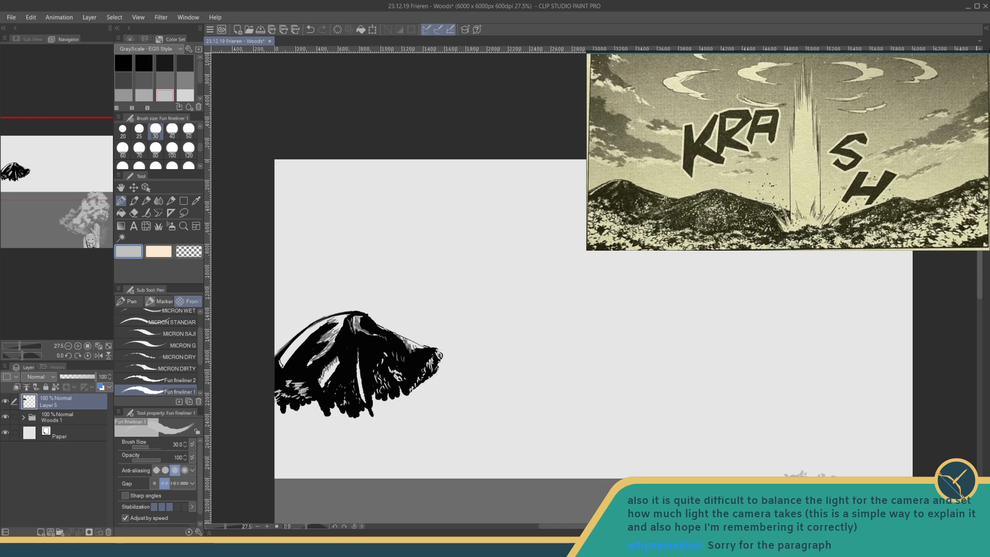
{"action": "left_click_drag", "start_coordinate": [392, 387], "coordinate": [376, 404]}
- Reinforce the left mountain's upper right slope with black strokes and save the file
{"action": "left_click", "coordinate": [144, 62]}
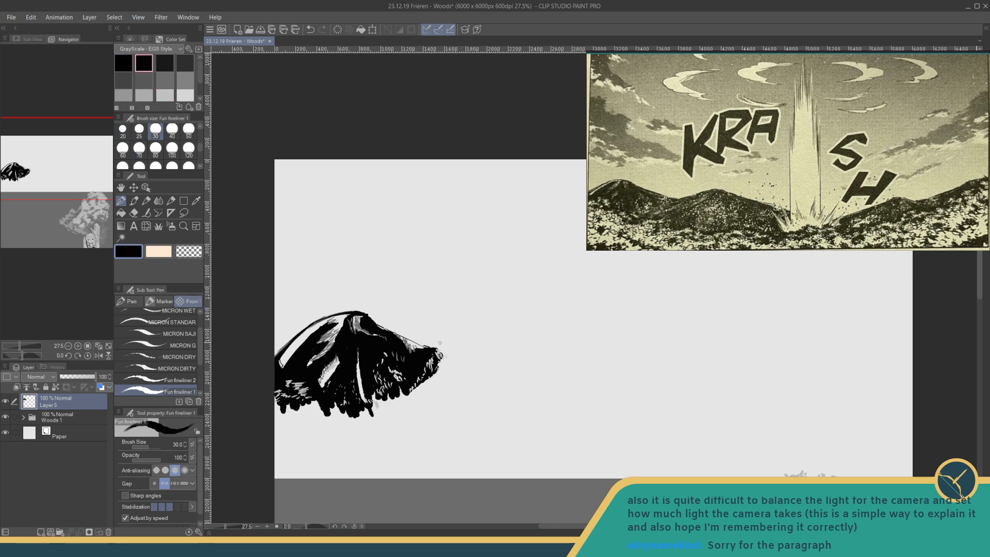
{"action": "mouse_move", "coordinate": [402, 336]}
{"action": "left_mouse_down"}
{"action": "mouse_move", "coordinate": [424, 348]}
{"action": "mouse_move", "coordinate": [384, 330]}
{"action": "left_mouse_up"}
{"action": "key", "text": "ctrl+s"}
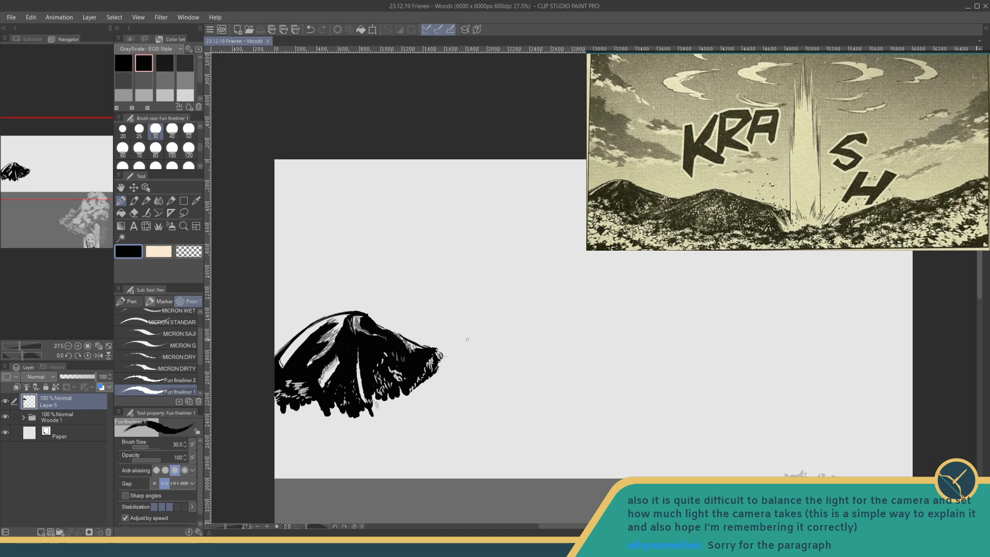
- Draw the middle mountain's thin black ridge line, rising from the left mountain's right edge to a low peak and sloping down beyond it
{"action": "mouse_move", "coordinate": [439, 353]}
{"action": "left_mouse_down"}
{"action": "mouse_move", "coordinate": [516, 328]}
{"action": "mouse_move", "coordinate": [622, 368]}
{"action": "left_mouse_up"}
{"action": "key", "text": "ctrl+z"}
{"action": "key", "text": "ctrl+z"}
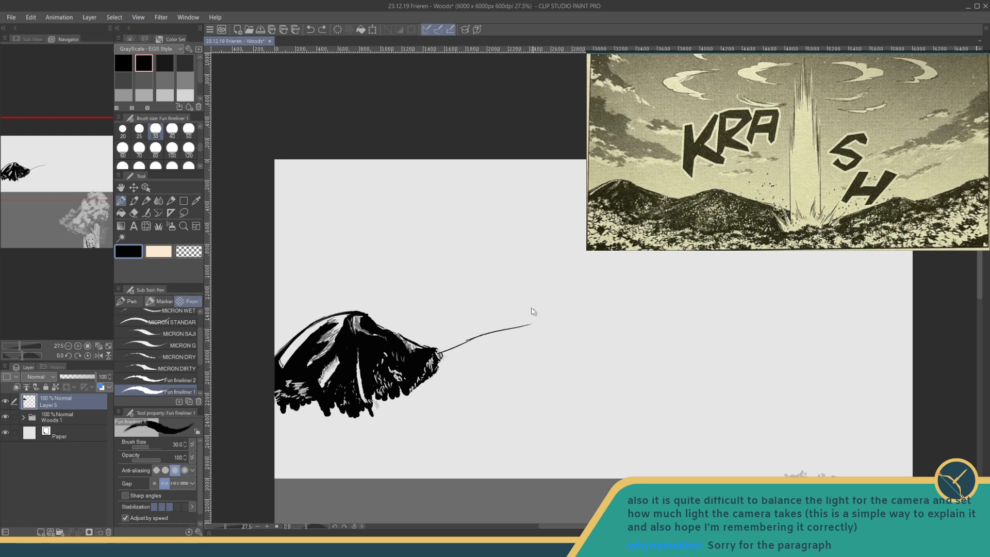
{"action": "mouse_move", "coordinate": [476, 335]}
{"action": "left_mouse_down"}
{"action": "mouse_move", "coordinate": [518, 327]}
{"action": "mouse_move", "coordinate": [618, 358]}
{"action": "left_mouse_up"}
{"action": "key", "text": "ctrl+z"}
{"action": "left_click_drag", "start_coordinate": [517, 326], "coordinate": [615, 360]}
- Draw the distant right mountain's thin black ridge line, rising in steps toward the canvas's right edge
{"action": "mouse_move", "coordinate": [537, 338]}
{"action": "left_mouse_down"}
{"action": "mouse_move", "coordinate": [616, 352]}
{"action": "mouse_move", "coordinate": [533, 349]}
{"action": "mouse_move", "coordinate": [578, 350]}
{"action": "mouse_move", "coordinate": [656, 314]}
{"action": "mouse_move", "coordinate": [697, 322]}
{"action": "mouse_move", "coordinate": [634, 336]}
{"action": "mouse_move", "coordinate": [688, 330]}
{"action": "mouse_move", "coordinate": [749, 296]}
{"action": "left_mouse_up"}
{"action": "left_click_drag", "start_coordinate": [550, 316], "coordinate": [680, 263]}
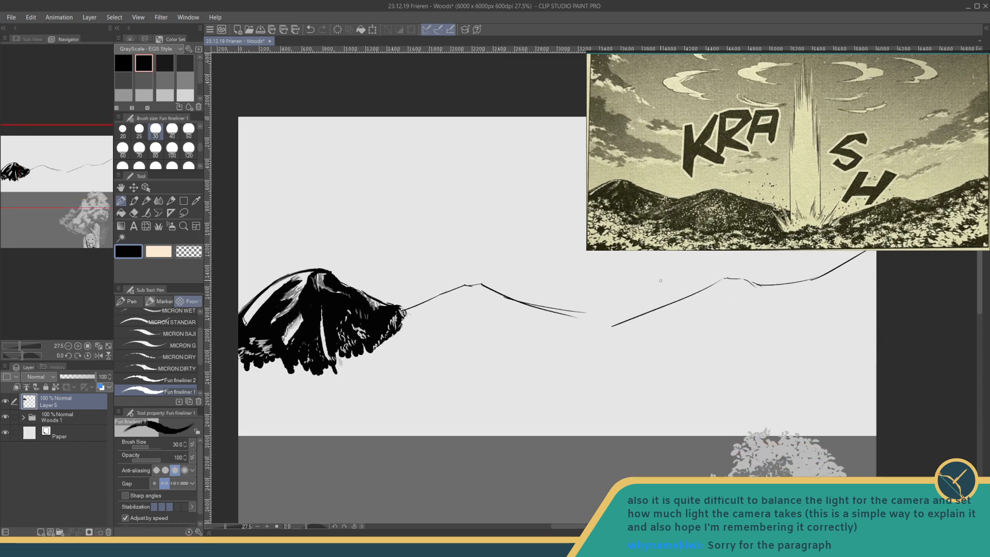
{"action": "left_click_drag", "start_coordinate": [602, 310], "coordinate": [606, 302]}
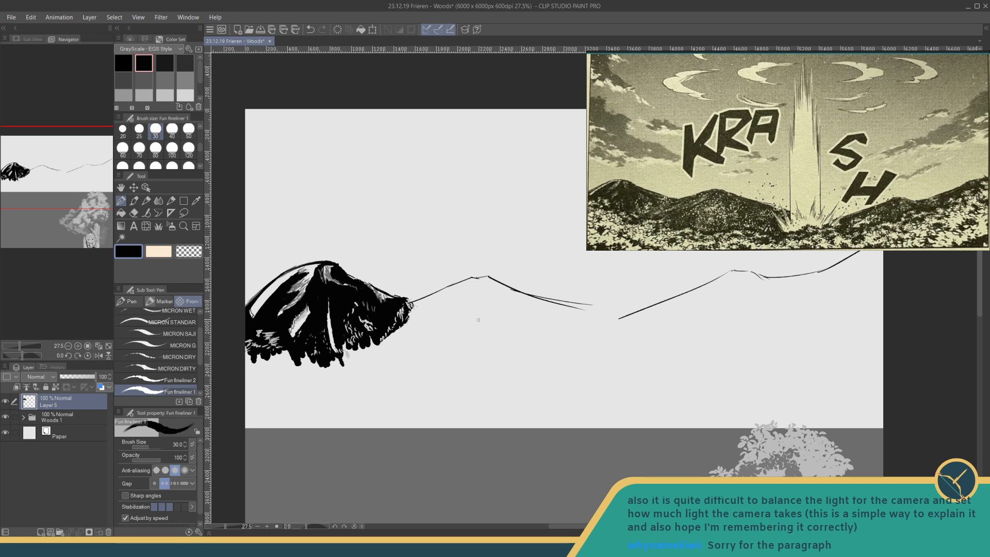
- Block in the middle and right mountains below their ridge lines with near-black fineliner strokes at brush size 250
{"action": "left_click", "coordinate": [172, 164]}
{"action": "scroll", "coordinate": [199, 154], "scroll_direction": "up", "scroll_amount": 2}
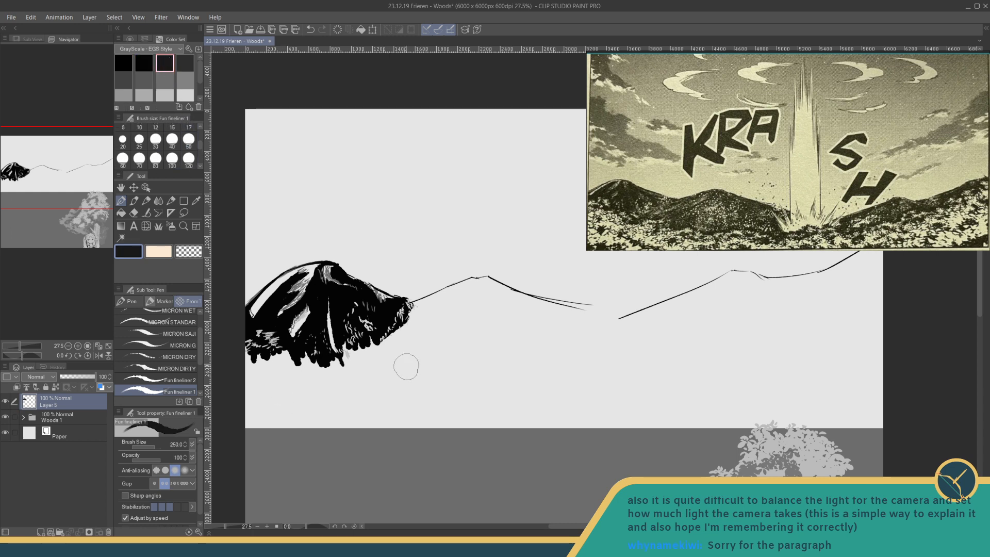
{"action": "mouse_move", "coordinate": [397, 332]}
{"action": "left_mouse_down"}
{"action": "mouse_move", "coordinate": [423, 308]}
{"action": "mouse_move", "coordinate": [410, 312]}
{"action": "mouse_move", "coordinate": [454, 289]}
{"action": "mouse_move", "coordinate": [561, 322]}
{"action": "mouse_move", "coordinate": [448, 304]}
{"action": "mouse_move", "coordinate": [454, 315]}
{"action": "mouse_move", "coordinate": [407, 322]}
{"action": "mouse_move", "coordinate": [354, 354]}
{"action": "mouse_move", "coordinate": [363, 379]}
{"action": "mouse_move", "coordinate": [420, 389]}
{"action": "mouse_move", "coordinate": [483, 344]}
{"action": "mouse_move", "coordinate": [578, 337]}
{"action": "mouse_move", "coordinate": [531, 312]}
{"action": "mouse_move", "coordinate": [420, 342]}
{"action": "mouse_move", "coordinate": [490, 338]}
{"action": "mouse_move", "coordinate": [571, 309]}
{"action": "mouse_move", "coordinate": [626, 325]}
{"action": "mouse_move", "coordinate": [701, 289]}
{"action": "mouse_move", "coordinate": [665, 314]}
{"action": "mouse_move", "coordinate": [578, 338]}
{"action": "mouse_move", "coordinate": [546, 331]}
{"action": "mouse_move", "coordinate": [412, 392]}
{"action": "mouse_move", "coordinate": [688, 330]}
{"action": "mouse_move", "coordinate": [680, 308]}
{"action": "left_mouse_up"}
{"action": "left_click_drag", "start_coordinate": [400, 337], "coordinate": [581, 274]}
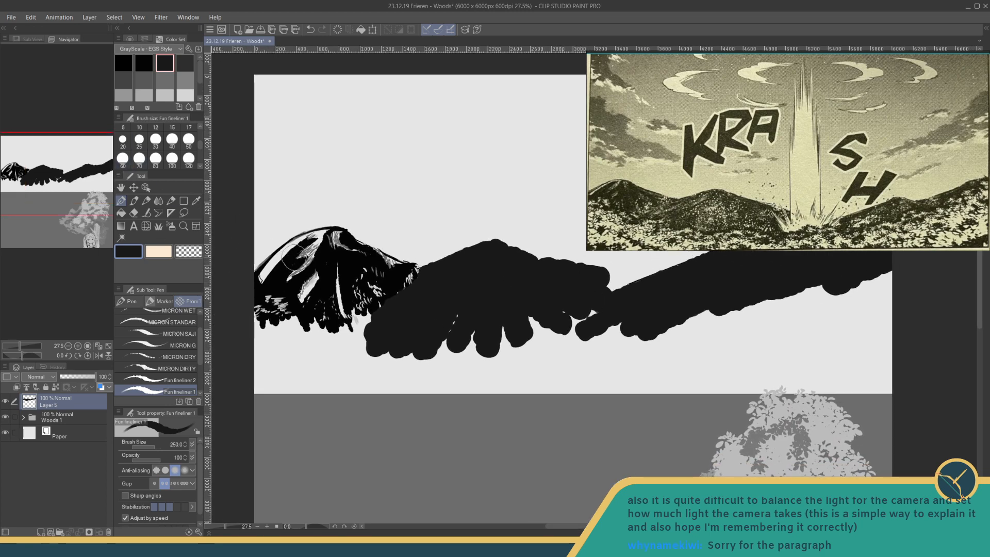
{"action": "mouse_move", "coordinate": [269, 265]}
{"action": "left_mouse_down"}
{"action": "mouse_move", "coordinate": [294, 249]}
{"action": "mouse_move", "coordinate": [284, 253]}
{"action": "left_mouse_up"}
- Switch to the Spray airbrush with a light grey colour
{"action": "left_click", "coordinate": [170, 228]}
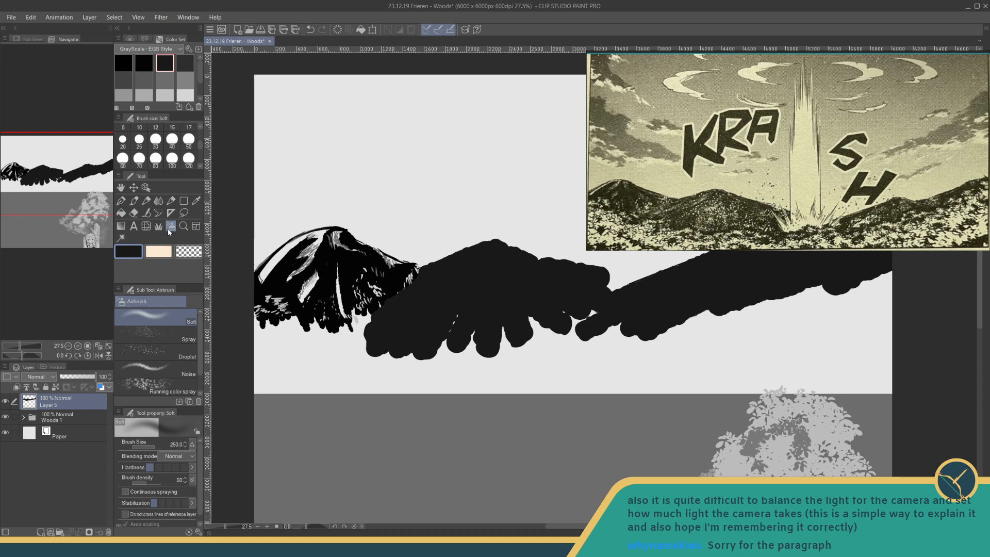
{"action": "left_click", "coordinate": [152, 341]}
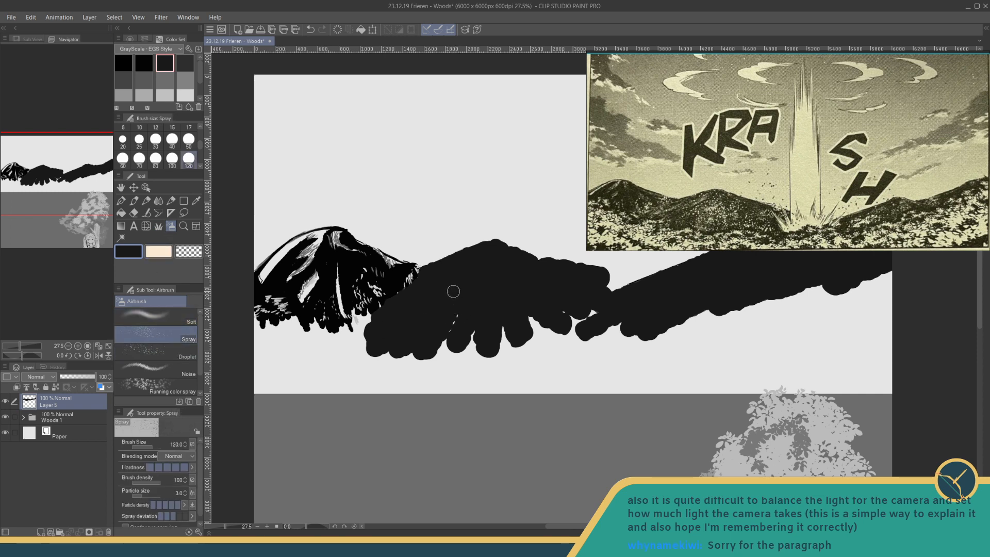
{"action": "left_click", "coordinate": [165, 95]}
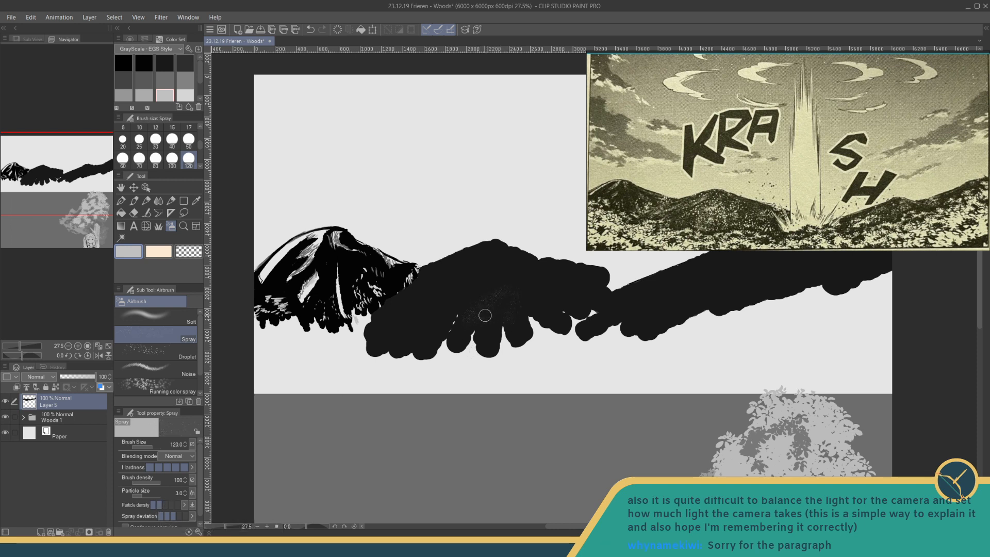
- Undo the first light grey spray and try speckling the middle mountain at brush size 228.2
{"action": "key", "text": "ctrl+z"}
{"action": "left_click_drag", "start_coordinate": [151, 445], "coordinate": [153, 442]}
{"action": "mouse_move", "coordinate": [497, 271]}
{"action": "left_mouse_down"}
{"action": "mouse_move", "coordinate": [503, 293]}
{"action": "mouse_move", "coordinate": [479, 302]}
{"action": "left_mouse_up"}
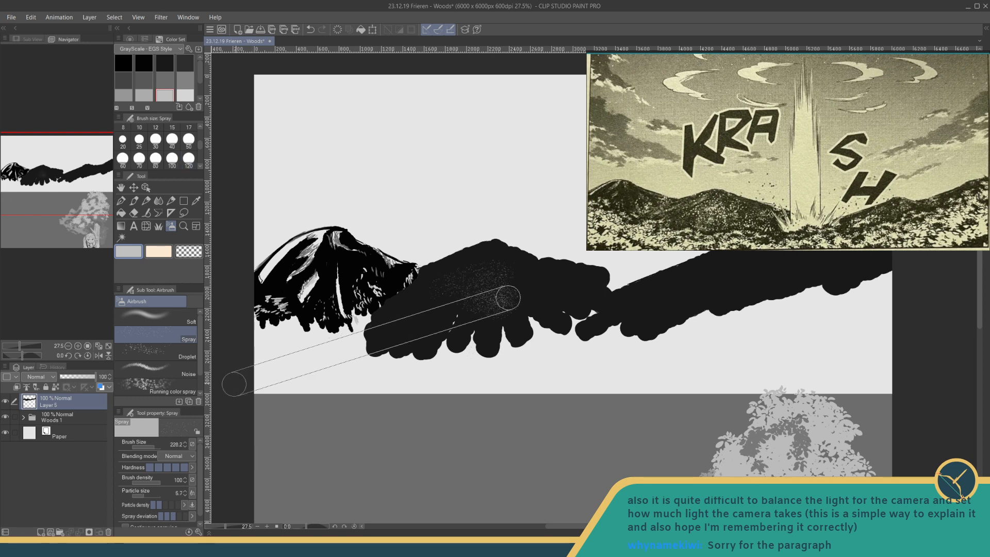
{"action": "key", "text": "ctrl+z"}
- Lower the spray's particle density to its lowest level and try speckling the middle mountain at brush size 886.2
{"action": "left_click", "coordinate": [151, 504]}
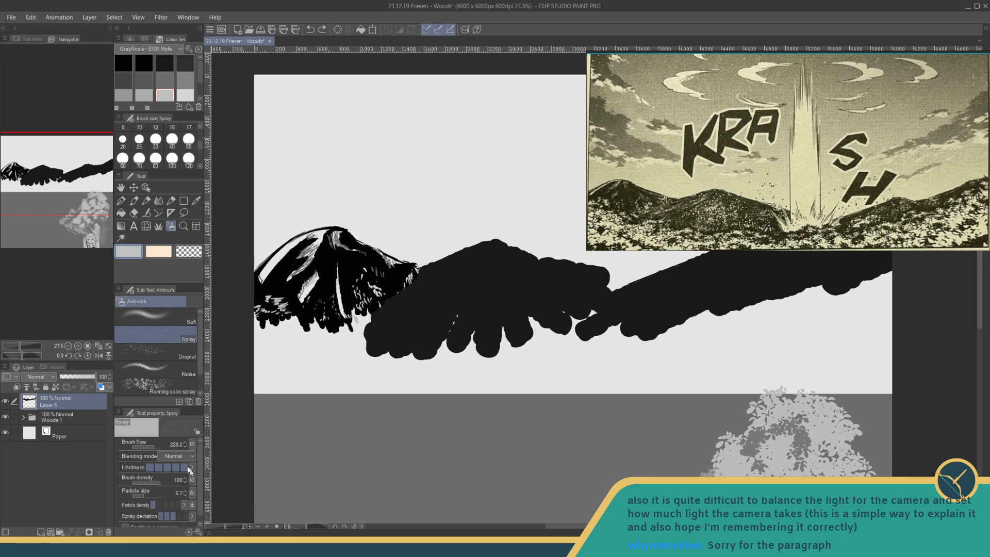
{"action": "left_click", "coordinate": [158, 446]}
{"action": "left_click_drag", "start_coordinate": [157, 446], "coordinate": [159, 446]}
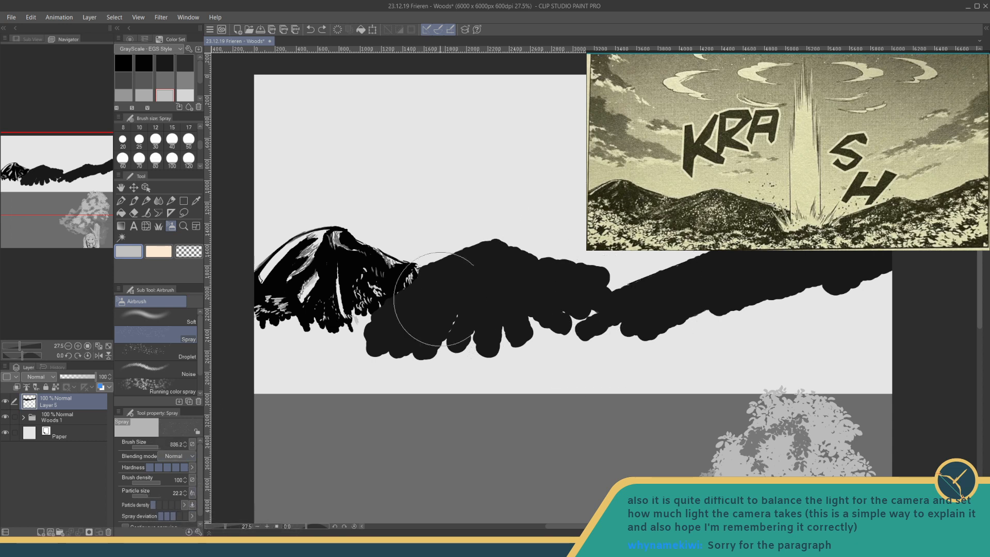
{"action": "left_click_drag", "start_coordinate": [495, 281], "coordinate": [472, 295]}
{"action": "key", "text": "ctrl+z"}
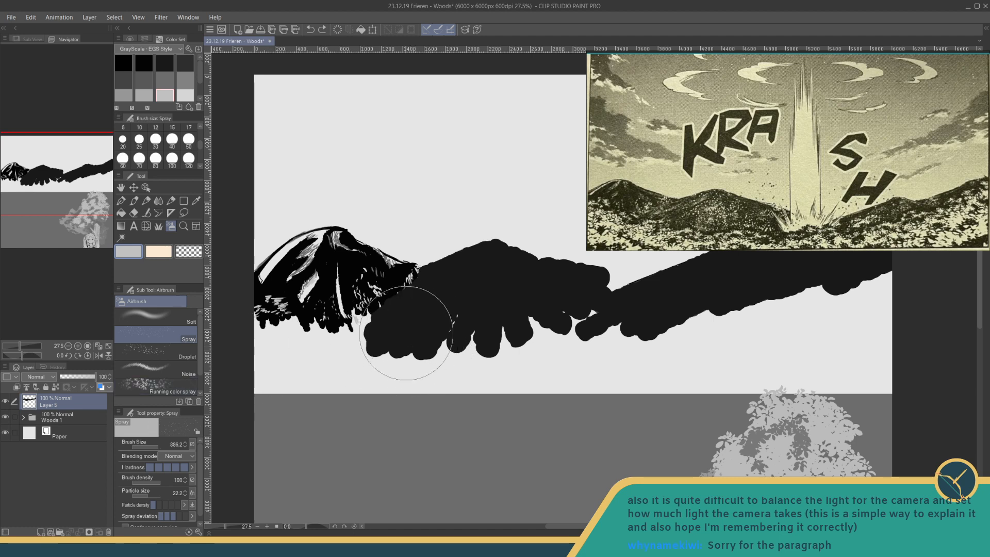
{"action": "mouse_move", "coordinate": [420, 332]}
{"action": "left_mouse_down"}
{"action": "mouse_move", "coordinate": [471, 298]}
{"action": "mouse_move", "coordinate": [468, 332]}
{"action": "mouse_move", "coordinate": [494, 307]}
{"action": "left_mouse_up"}
{"action": "key", "text": "ctrl+z"}
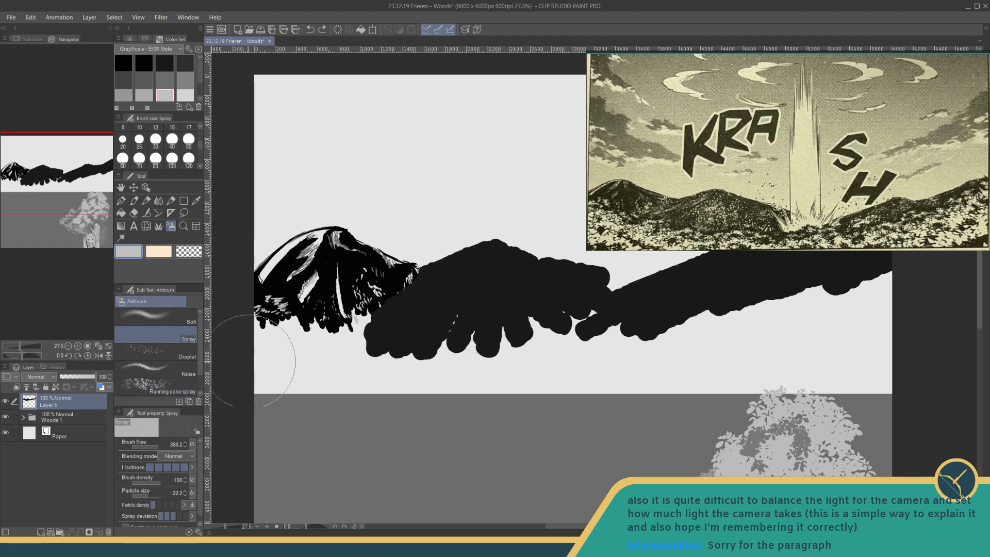
- Reduce the spray's brush size to about 450 and scatter light grey speckles over the middle and right mountains
{"action": "left_click_drag", "start_coordinate": [157, 445], "coordinate": [156, 444]}
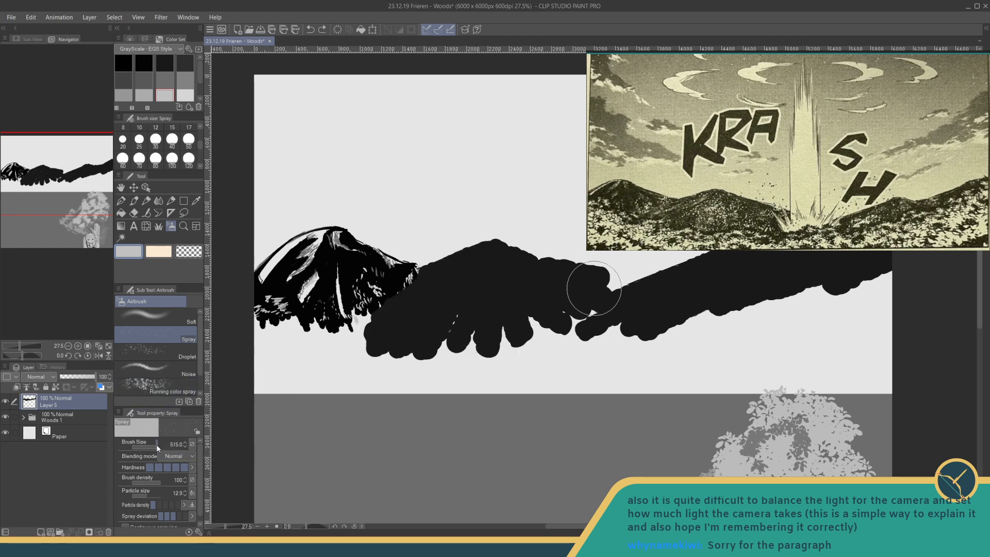
{"action": "mouse_move", "coordinate": [490, 298]}
{"action": "left_mouse_down"}
{"action": "mouse_move", "coordinate": [498, 317]}
{"action": "mouse_move", "coordinate": [490, 309]}
{"action": "mouse_move", "coordinate": [468, 346]}
{"action": "mouse_move", "coordinate": [477, 299]}
{"action": "mouse_move", "coordinate": [464, 304]}
{"action": "mouse_move", "coordinate": [482, 292]}
{"action": "mouse_move", "coordinate": [510, 320]}
{"action": "left_mouse_up"}
{"action": "key", "text": "ctrl+z"}
{"action": "mouse_move", "coordinate": [515, 302]}
{"action": "left_mouse_down"}
{"action": "mouse_move", "coordinate": [562, 289]}
{"action": "mouse_move", "coordinate": [567, 296]}
{"action": "mouse_move", "coordinate": [486, 306]}
{"action": "left_mouse_up"}
{"action": "mouse_move", "coordinate": [593, 327]}
{"action": "left_mouse_down"}
{"action": "mouse_move", "coordinate": [647, 290]}
{"action": "mouse_move", "coordinate": [586, 332]}
{"action": "mouse_move", "coordinate": [647, 326]}
{"action": "mouse_move", "coordinate": [594, 335]}
{"action": "mouse_move", "coordinate": [630, 307]}
{"action": "mouse_move", "coordinate": [598, 324]}
{"action": "mouse_move", "coordinate": [611, 315]}
{"action": "mouse_move", "coordinate": [578, 315]}
{"action": "mouse_move", "coordinate": [602, 318]}
{"action": "mouse_move", "coordinate": [660, 283]}
{"action": "mouse_move", "coordinate": [658, 313]}
{"action": "mouse_move", "coordinate": [695, 273]}
{"action": "mouse_move", "coordinate": [711, 282]}
{"action": "mouse_move", "coordinate": [707, 268]}
{"action": "mouse_move", "coordinate": [755, 263]}
{"action": "mouse_move", "coordinate": [781, 265]}
{"action": "left_mouse_up"}
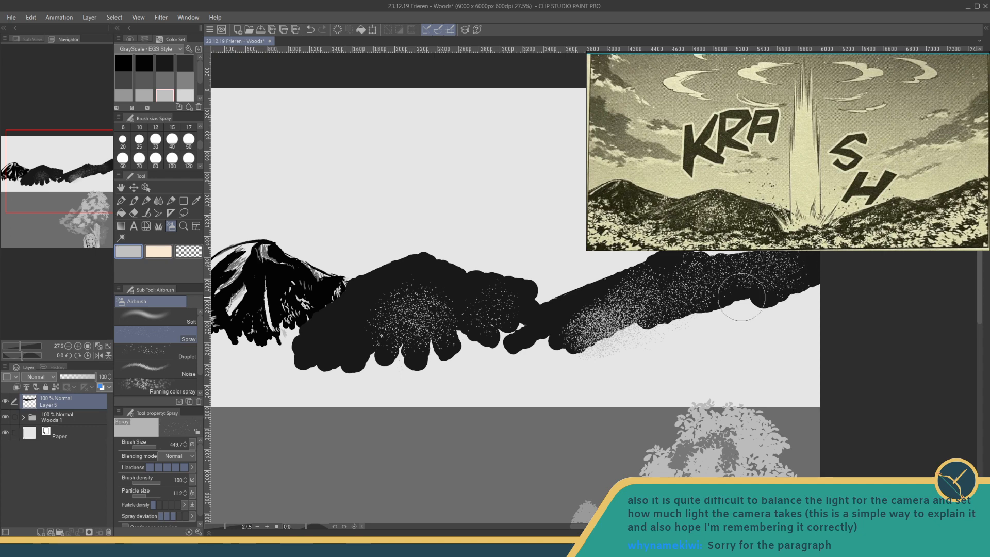
{"action": "mouse_move", "coordinate": [497, 292]}
{"action": "left_mouse_down"}
{"action": "mouse_move", "coordinate": [503, 302]}
{"action": "mouse_move", "coordinate": [415, 291]}
{"action": "mouse_move", "coordinate": [327, 316]}
{"action": "mouse_move", "coordinate": [475, 319]}
{"action": "left_mouse_up"}
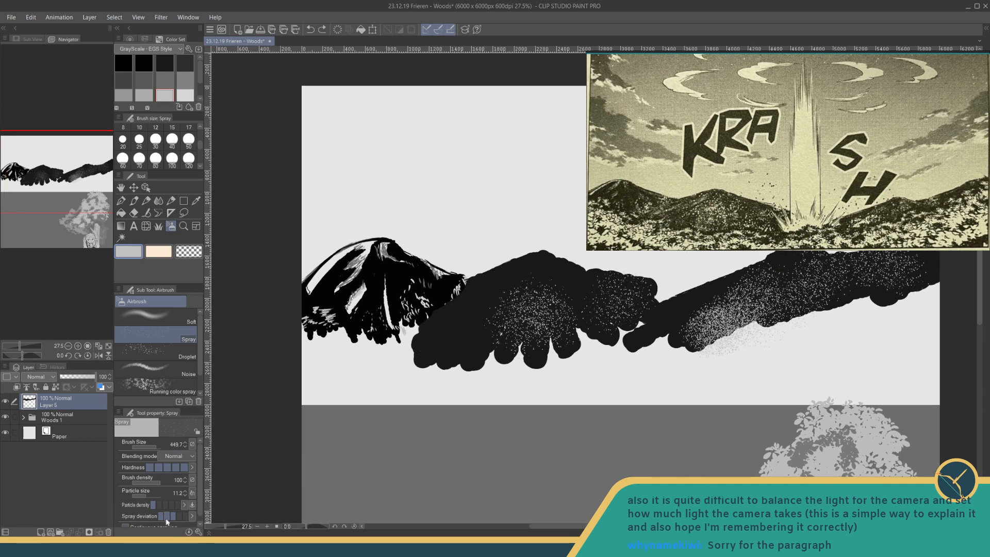
- Raise the particle density one level and spray fine dark grey speckles over the middle mountain at brush size 228.2
{"action": "left_click", "coordinate": [159, 505]}
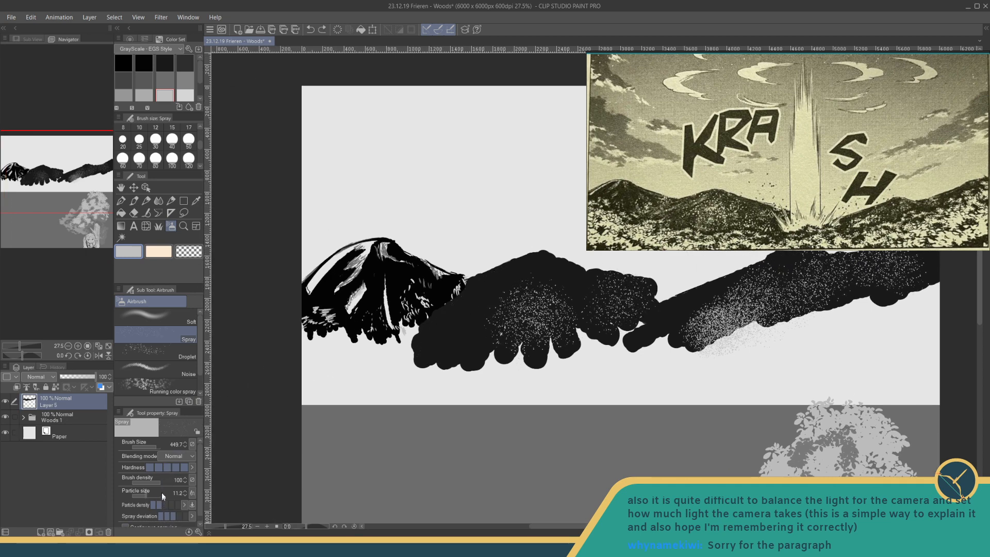
{"action": "left_click_drag", "start_coordinate": [161, 447], "coordinate": [152, 444]}
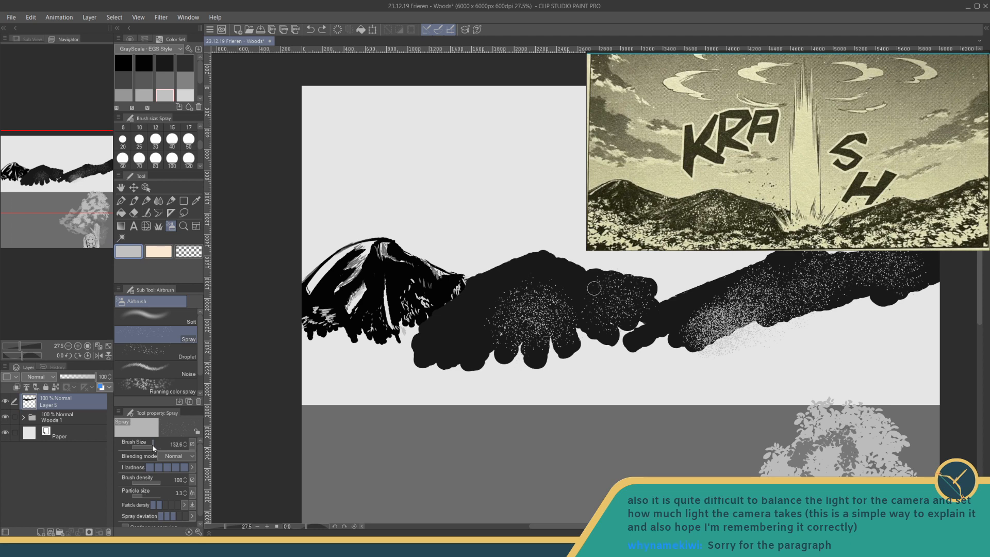
{"action": "left_click", "coordinate": [144, 92]}
{"action": "left_click", "coordinate": [145, 79]}
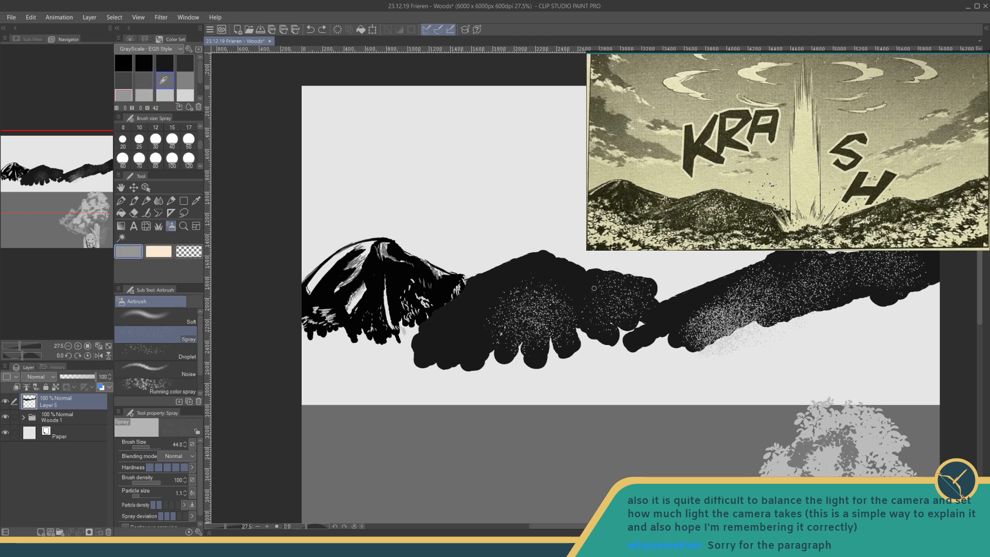
{"action": "left_click", "coordinate": [164, 80]}
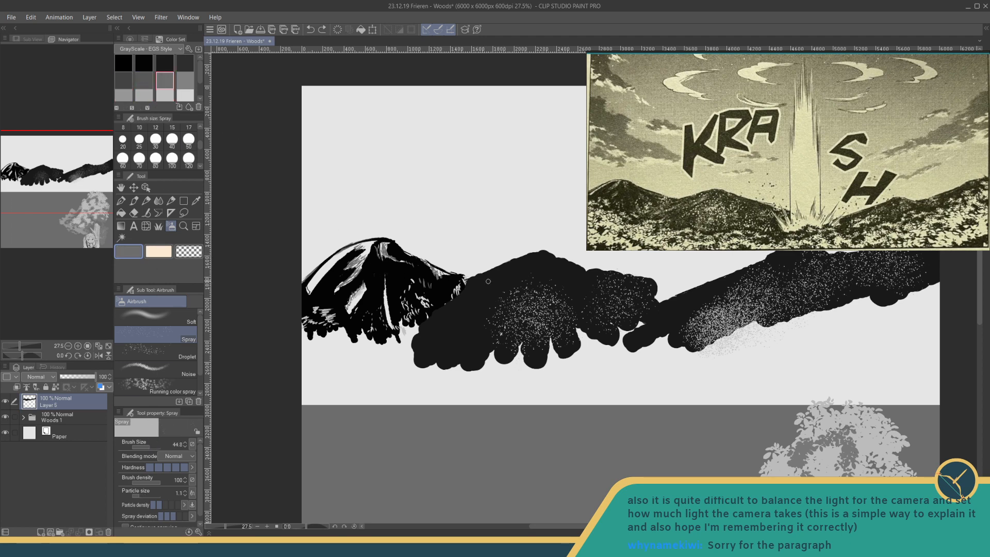
{"action": "left_click_drag", "start_coordinate": [152, 447], "coordinate": [154, 446]}
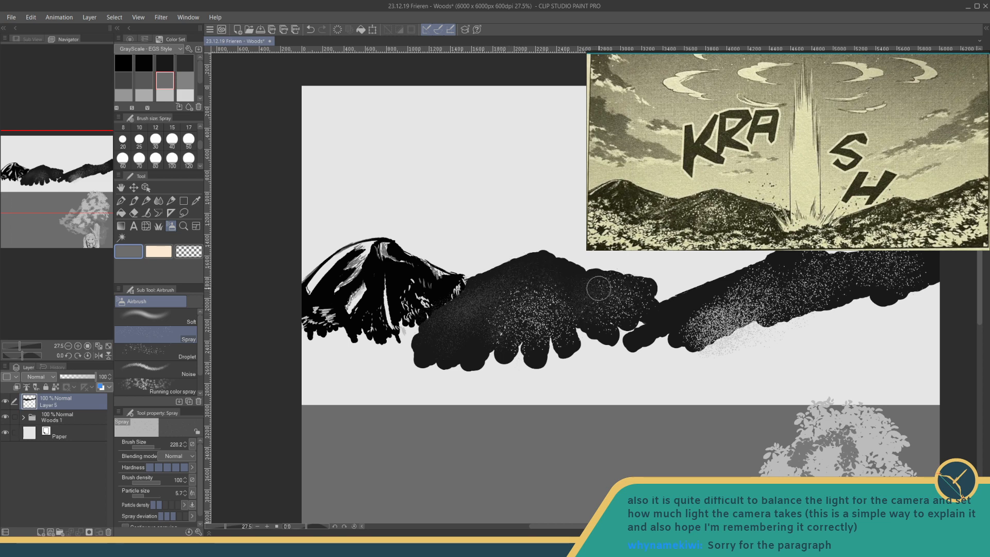
- Extend the fine dark grey spray texture across the right mountain's slope
{"action": "left_click_drag", "start_coordinate": [597, 291], "coordinate": [523, 303]}
{"action": "left_click_drag", "start_coordinate": [622, 315], "coordinate": [528, 339]}
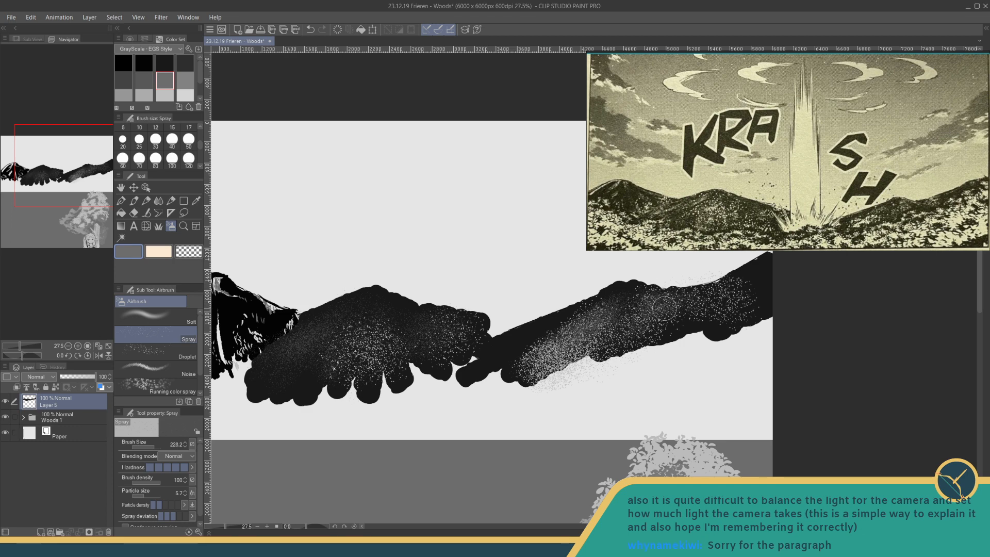
{"action": "left_click_drag", "start_coordinate": [674, 302], "coordinate": [701, 290]}
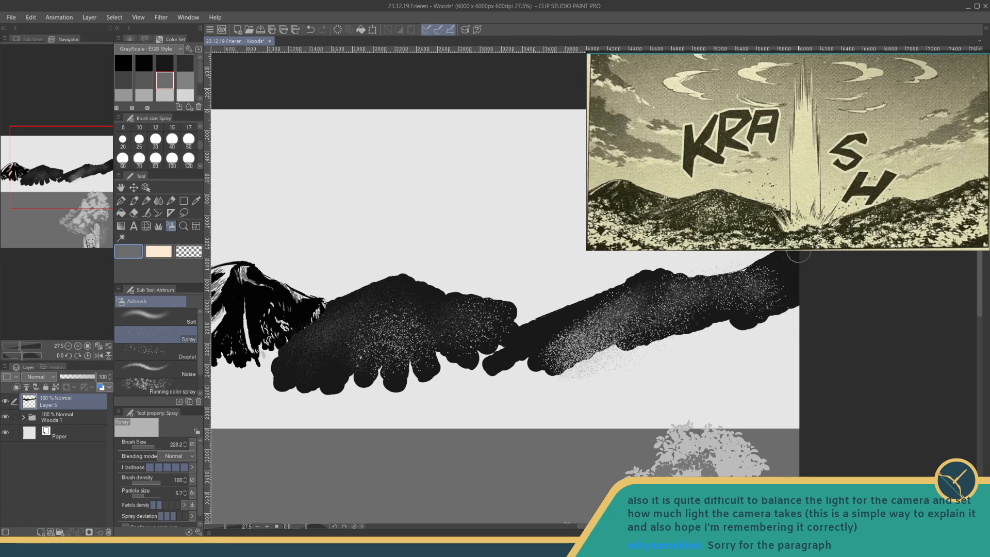
{"action": "mouse_move", "coordinate": [555, 321]}
{"action": "left_mouse_down"}
{"action": "mouse_move", "coordinate": [564, 314]}
{"action": "mouse_move", "coordinate": [550, 249]}
{"action": "left_mouse_up"}
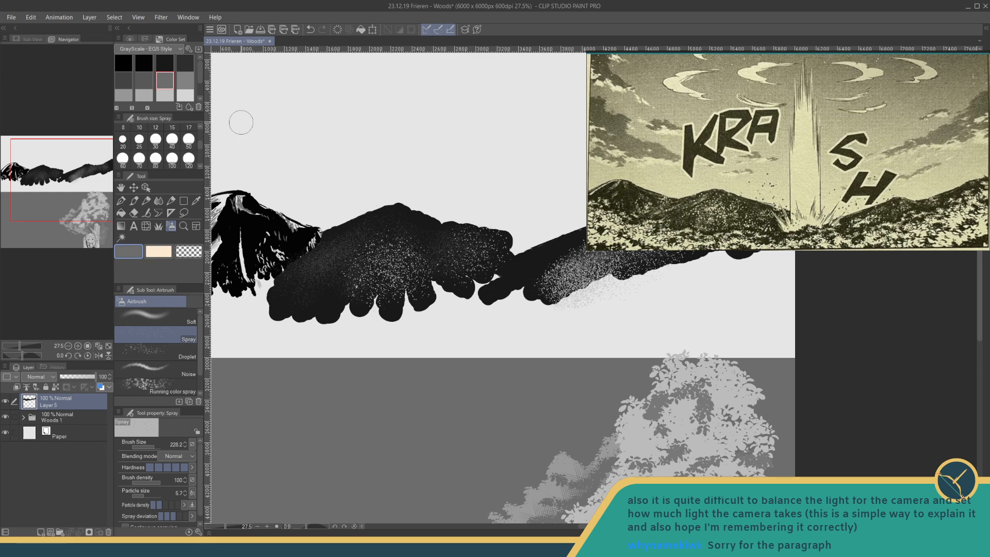
{"action": "left_click_drag", "start_coordinate": [499, 295], "coordinate": [524, 251]}
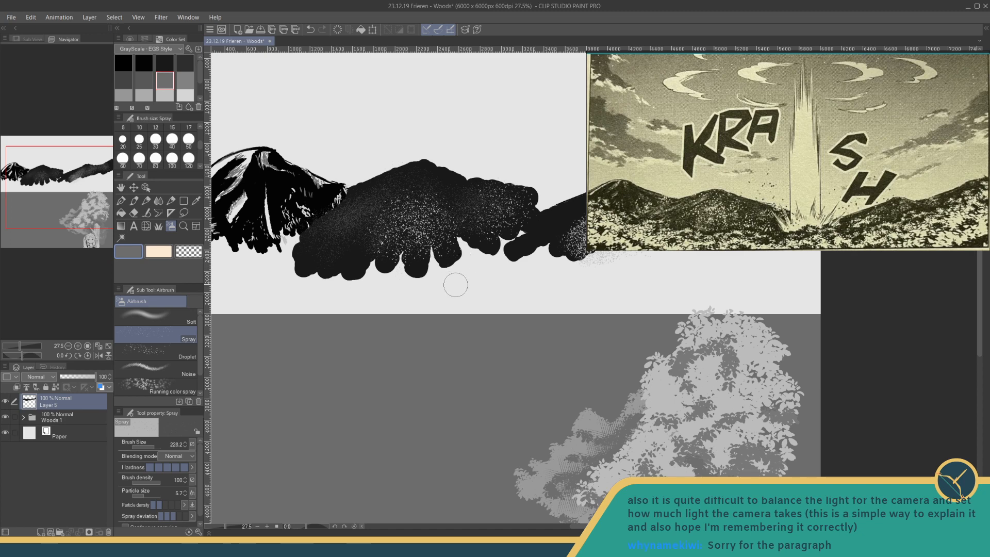
{"action": "left_click_drag", "start_coordinate": [510, 254], "coordinate": [487, 303]}
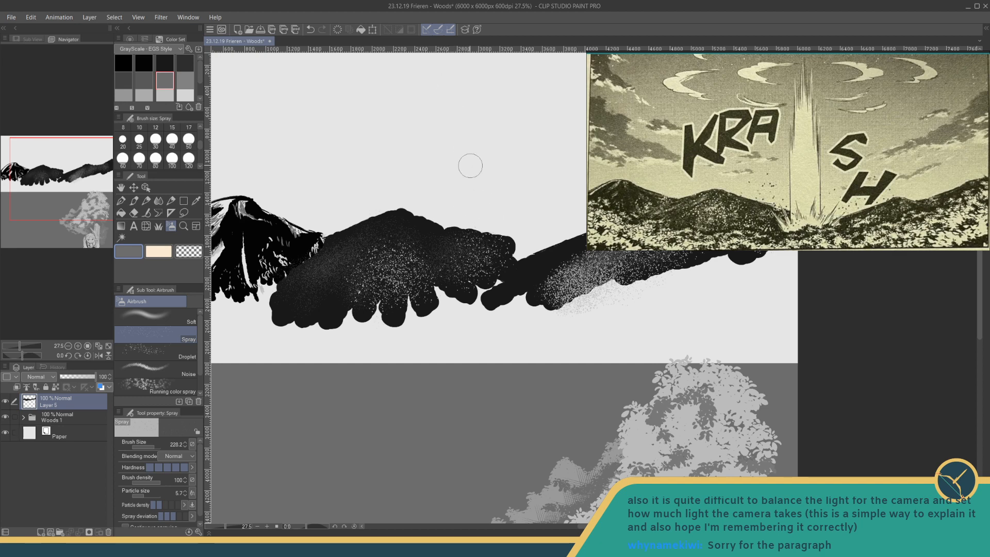
{"action": "mouse_move", "coordinate": [454, 295]}
{"action": "left_mouse_down"}
{"action": "mouse_move", "coordinate": [477, 281]}
{"action": "mouse_move", "coordinate": [520, 301]}
{"action": "left_mouse_up"}
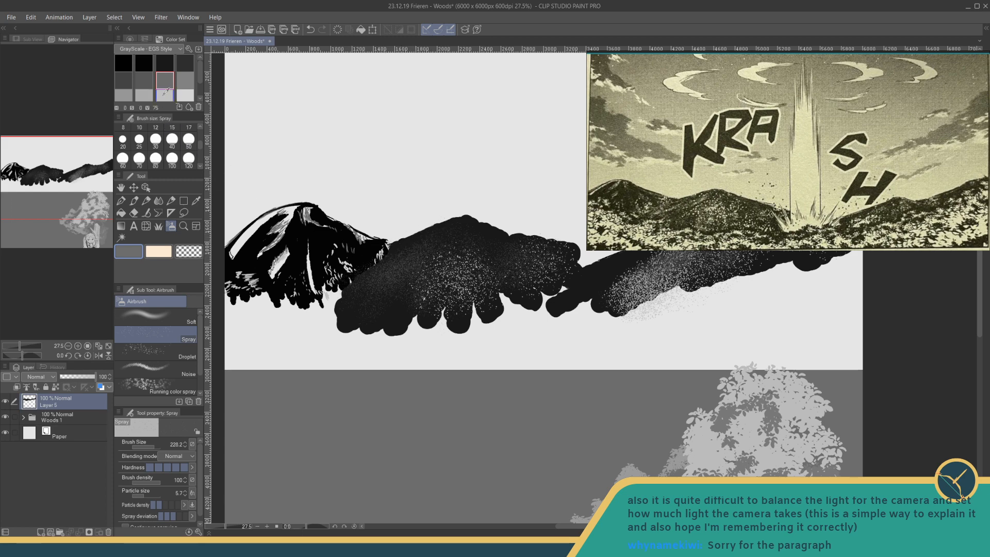
- Spray denser mid-grey texture onto the middle mountain's upper left slope at brush size 199.3
{"action": "left_click", "coordinate": [123, 95]}
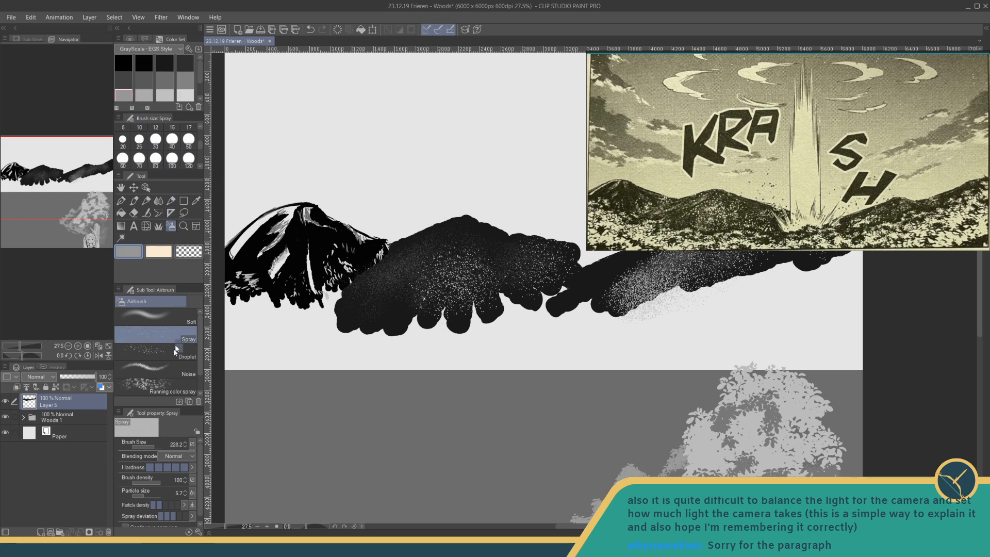
{"action": "left_click", "coordinate": [151, 446]}
{"action": "left_click_drag", "start_coordinate": [152, 447], "coordinate": [154, 449]}
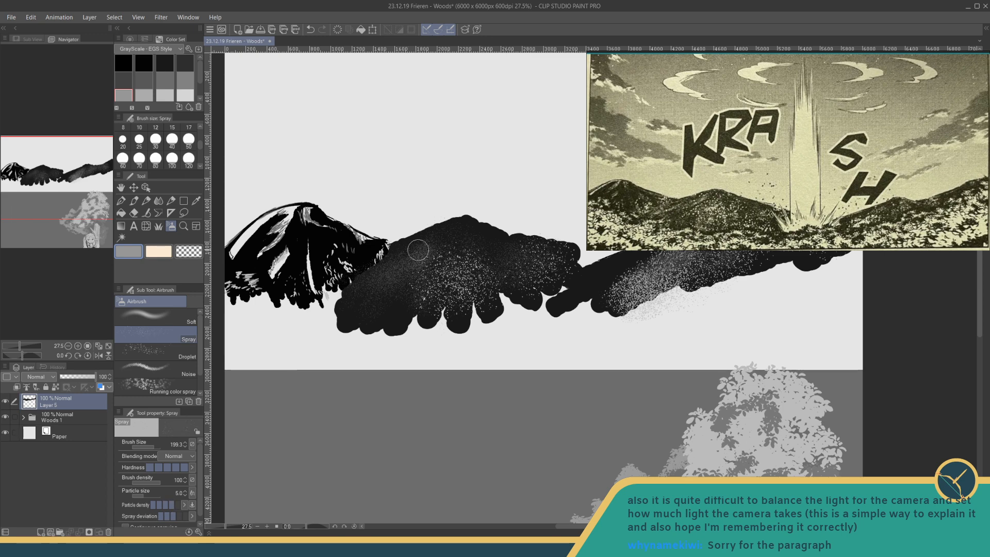
- Spray soft lighter grey highlight patches along the middle mountain's left slope, centre and right shoulder at brush size about 115
{"action": "left_click", "coordinate": [151, 147]}
{"action": "left_click", "coordinate": [144, 94]}
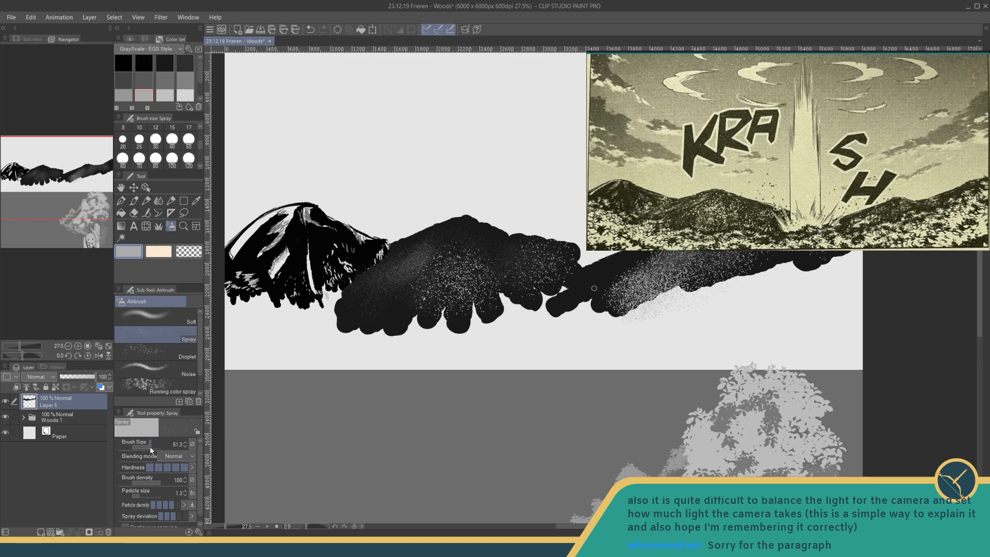
{"action": "left_click_drag", "start_coordinate": [150, 447], "coordinate": [154, 448]}
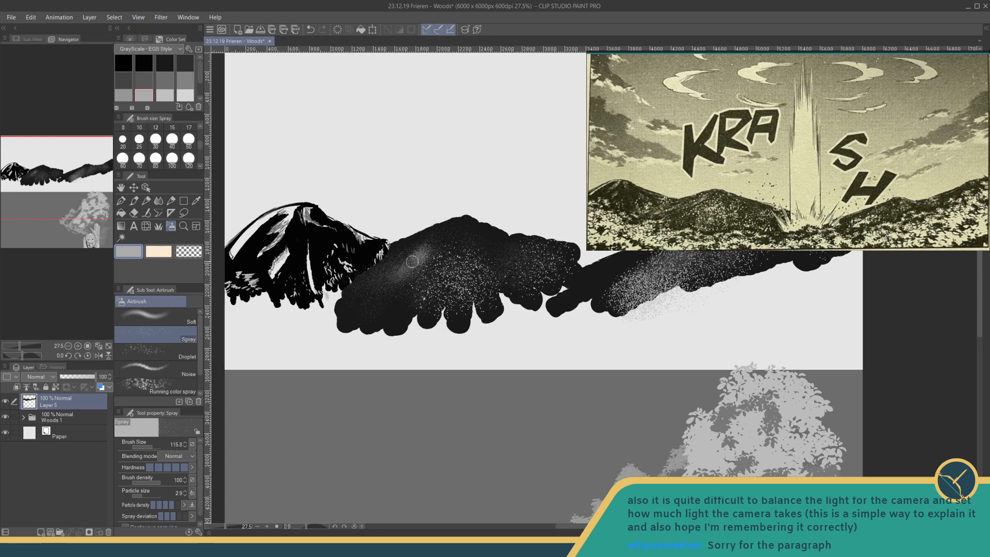
{"action": "mouse_move", "coordinate": [373, 279]}
{"action": "left_mouse_down"}
{"action": "mouse_move", "coordinate": [376, 257]}
{"action": "mouse_move", "coordinate": [353, 290]}
{"action": "left_mouse_up"}
{"action": "mouse_move", "coordinate": [435, 269]}
{"action": "left_mouse_down"}
{"action": "mouse_move", "coordinate": [439, 289]}
{"action": "mouse_move", "coordinate": [454, 292]}
{"action": "mouse_move", "coordinate": [429, 296]}
{"action": "mouse_move", "coordinate": [446, 296]}
{"action": "mouse_move", "coordinate": [436, 244]}
{"action": "mouse_move", "coordinate": [478, 260]}
{"action": "mouse_move", "coordinate": [455, 269]}
{"action": "mouse_move", "coordinate": [487, 265]}
{"action": "mouse_move", "coordinate": [478, 271]}
{"action": "mouse_move", "coordinate": [540, 245]}
{"action": "mouse_move", "coordinate": [518, 264]}
{"action": "left_mouse_up"}
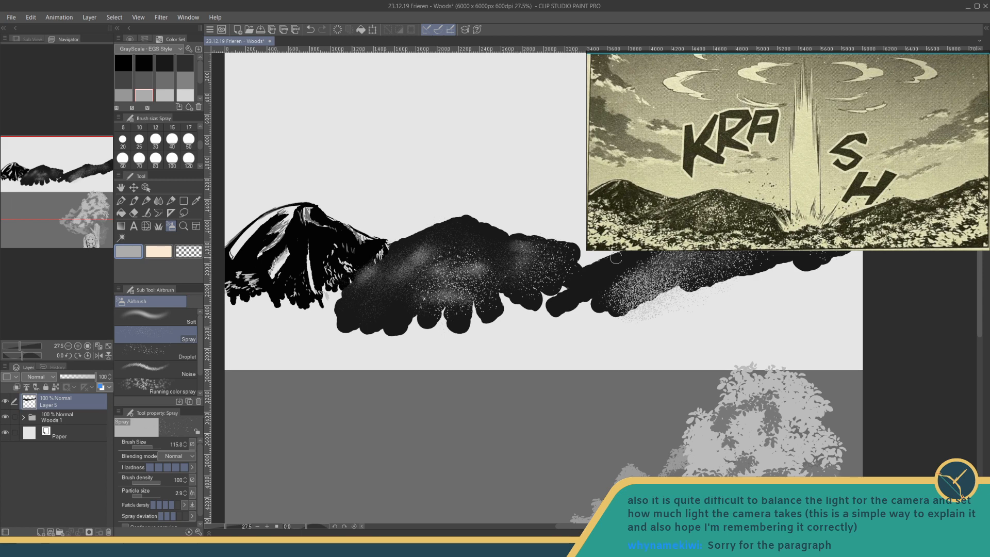
- Sample the mountains' near-black from the drawing and switch to the Fun fineliner 1 pen at size 30
{"action": "left_click_drag", "start_coordinate": [648, 244], "coordinate": [583, 254]}
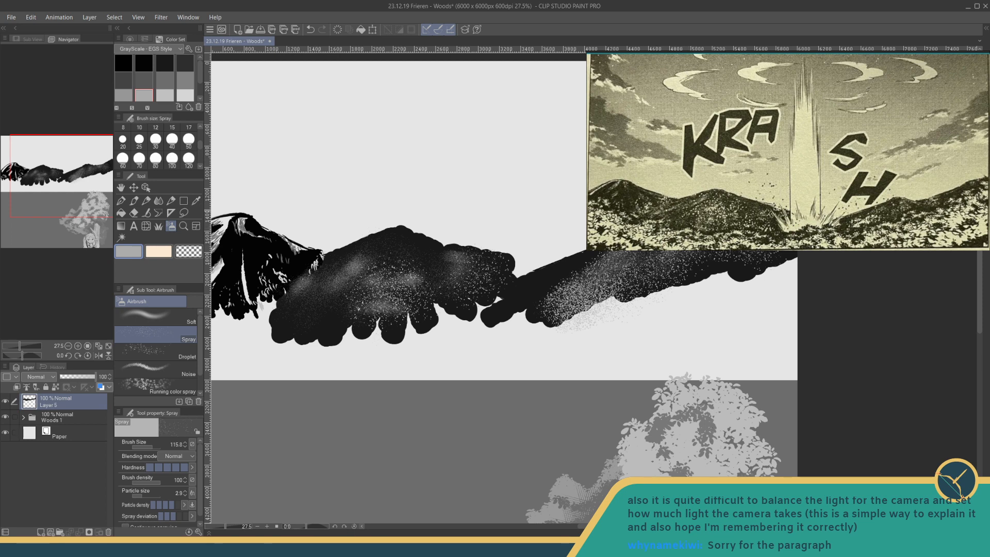
{"action": "left_click", "coordinate": [196, 200]}
{"action": "left_click", "coordinate": [316, 248]}
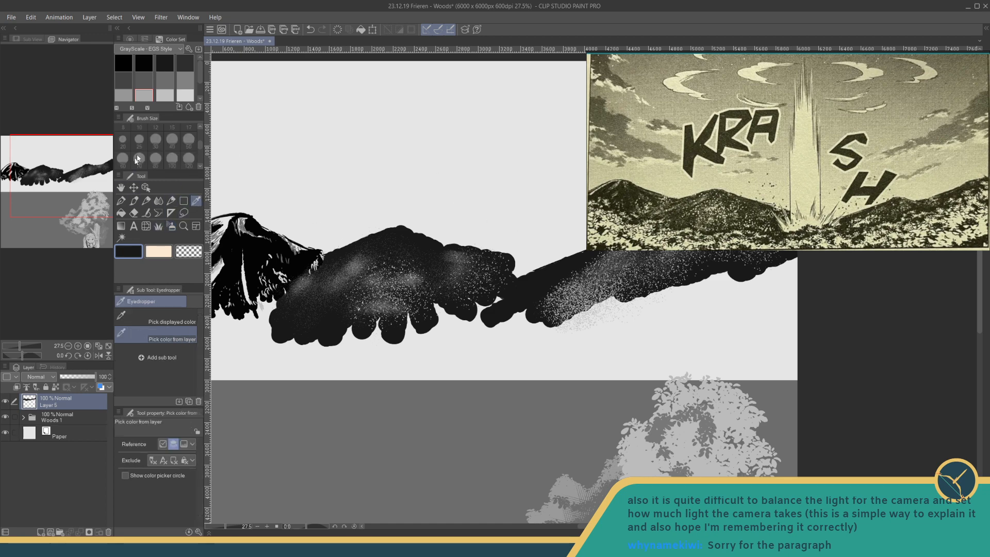
{"action": "left_click", "coordinate": [121, 201]}
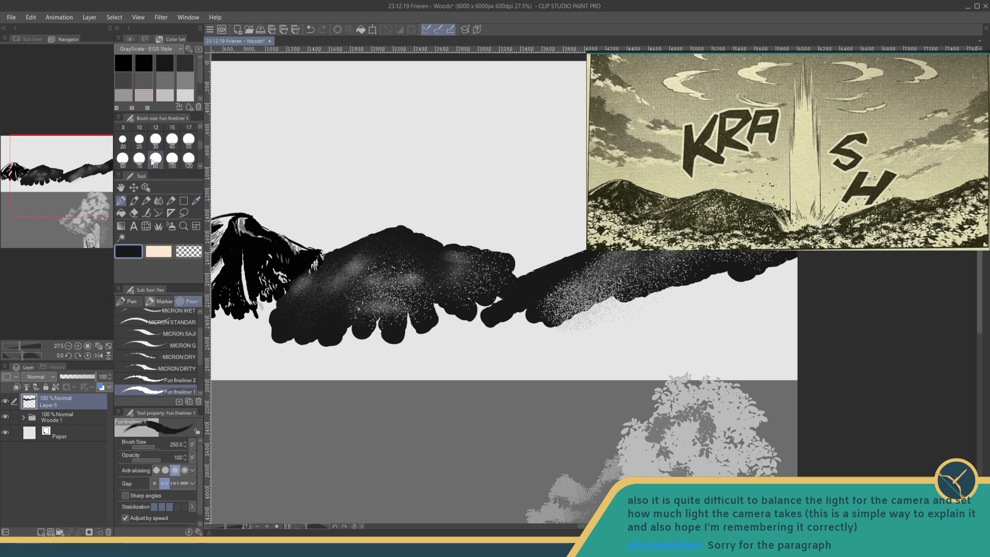
{"action": "scroll", "coordinate": [189, 148], "scroll_direction": "up", "scroll_amount": 1}
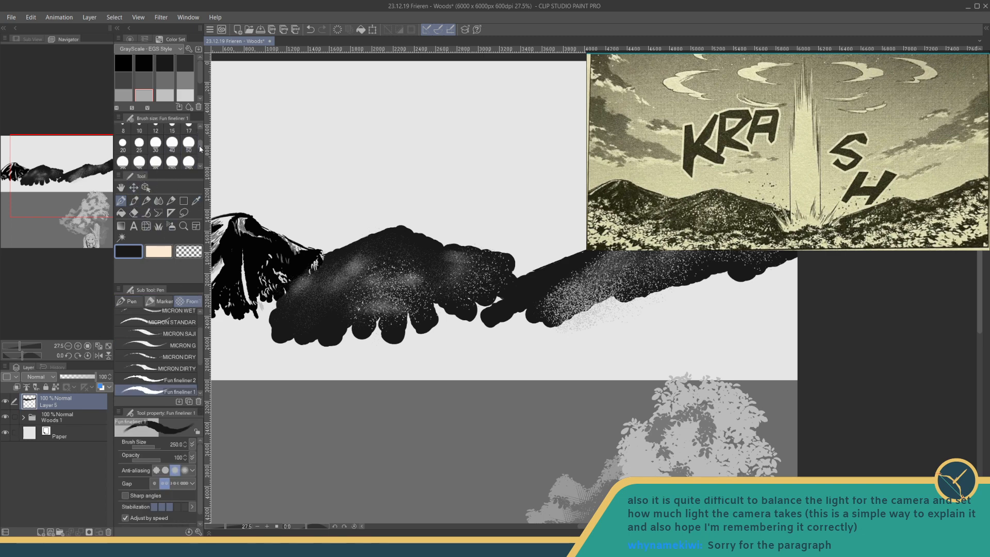
{"action": "left_click", "coordinate": [156, 151]}
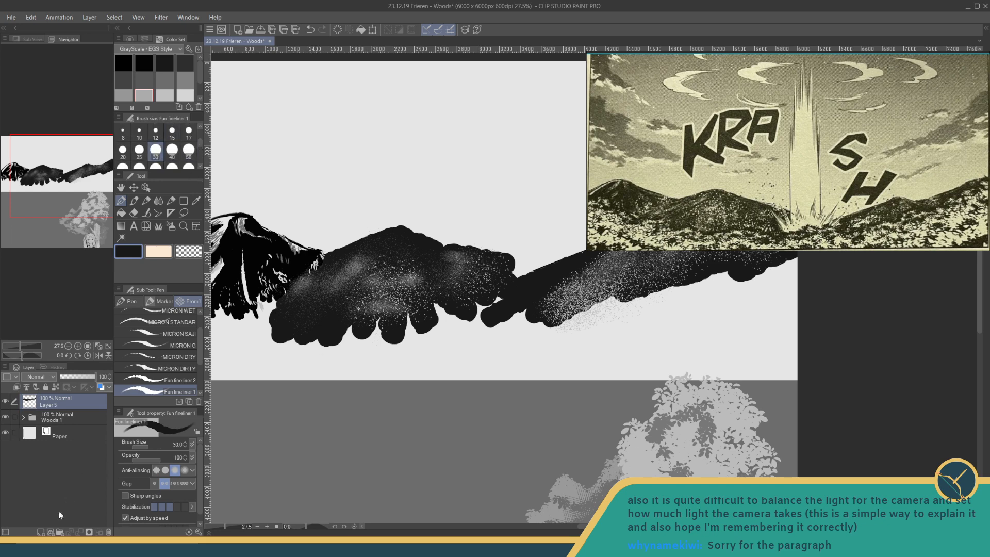
- Add a new raster layer above the mountain layer and switch to the G-pen
{"action": "left_click", "coordinate": [41, 532]}
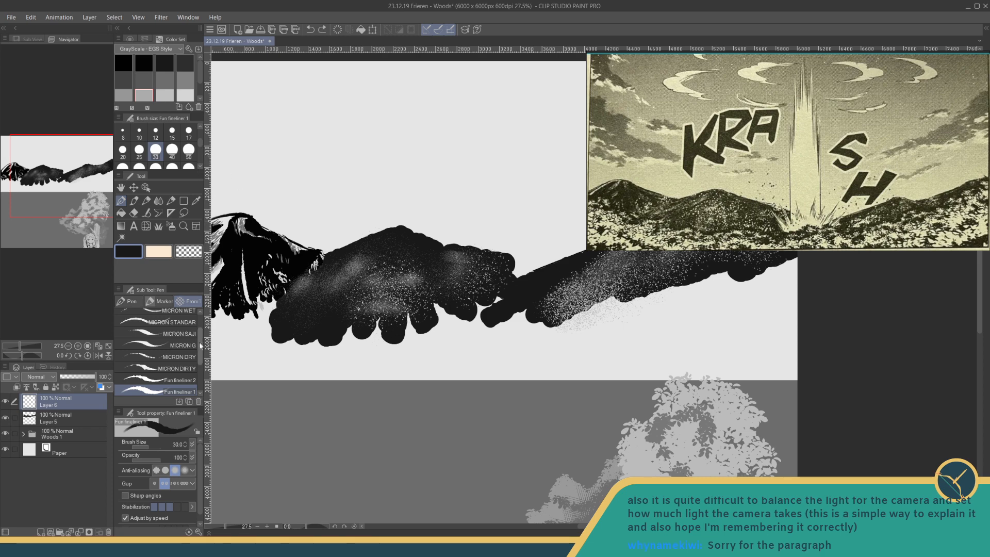
{"action": "scroll", "coordinate": [166, 345], "scroll_direction": "down", "scroll_amount": 2}
{"action": "left_click", "coordinate": [129, 301]}
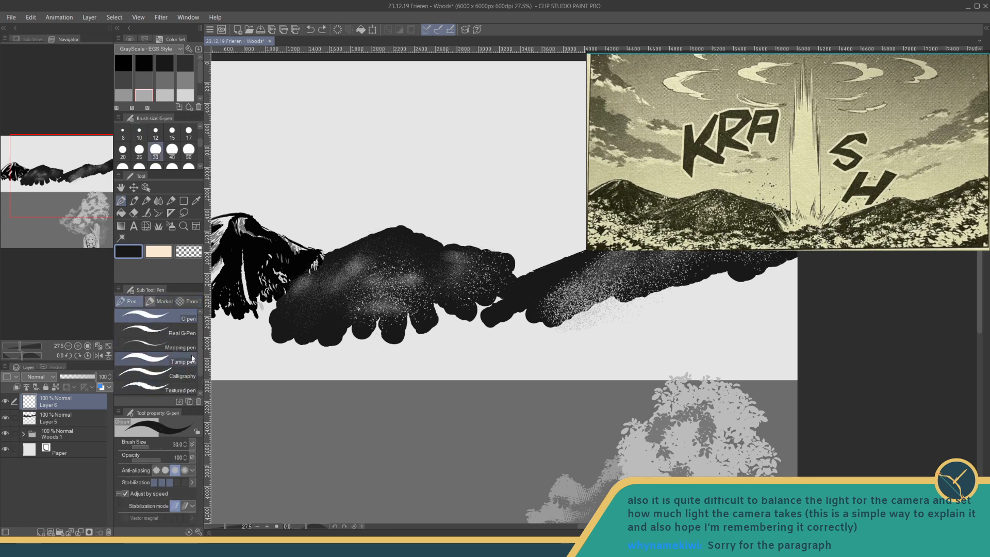
- Paint near-black ridge and shadow strokes over the middle mountain's slopes and right shoulder with the Textured pen at size 40
{"action": "scroll", "coordinate": [197, 356], "scroll_direction": "down", "scroll_amount": 1}
{"action": "left_click", "coordinate": [155, 370]}
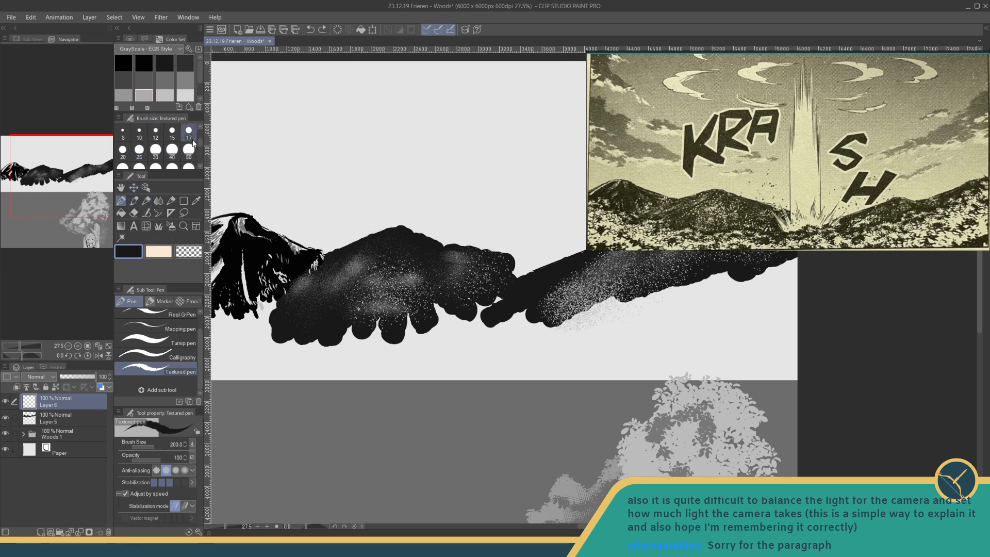
{"action": "scroll", "coordinate": [201, 144], "scroll_direction": "up", "scroll_amount": 1}
{"action": "scroll", "coordinate": [200, 140], "scroll_direction": "down", "scroll_amount": 2}
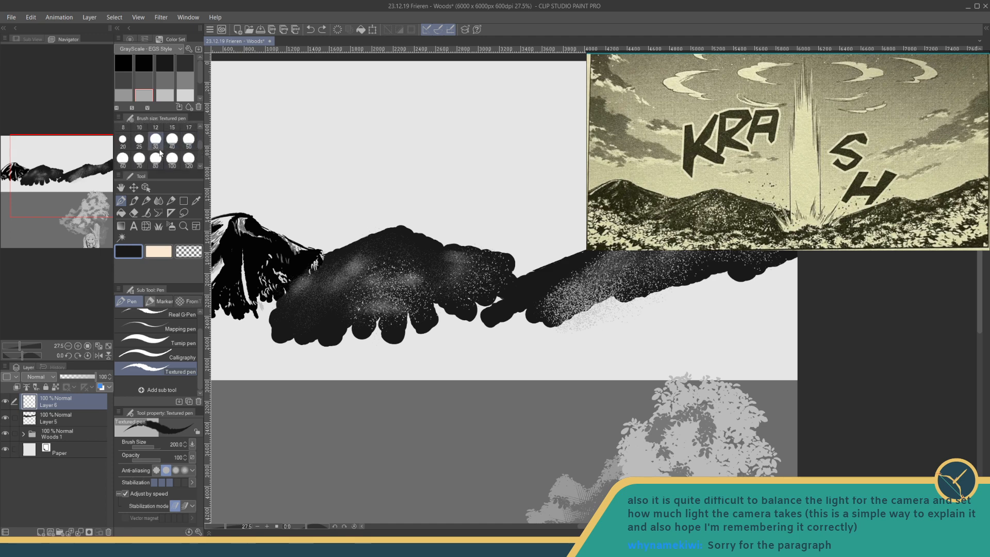
{"action": "left_click", "coordinate": [171, 139]}
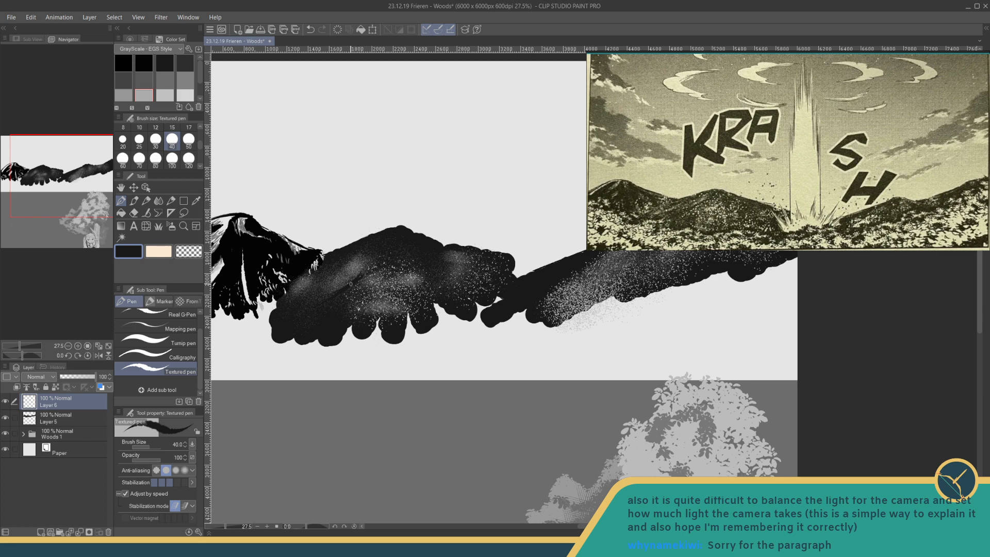
{"action": "left_click_drag", "start_coordinate": [370, 257], "coordinate": [347, 284]}
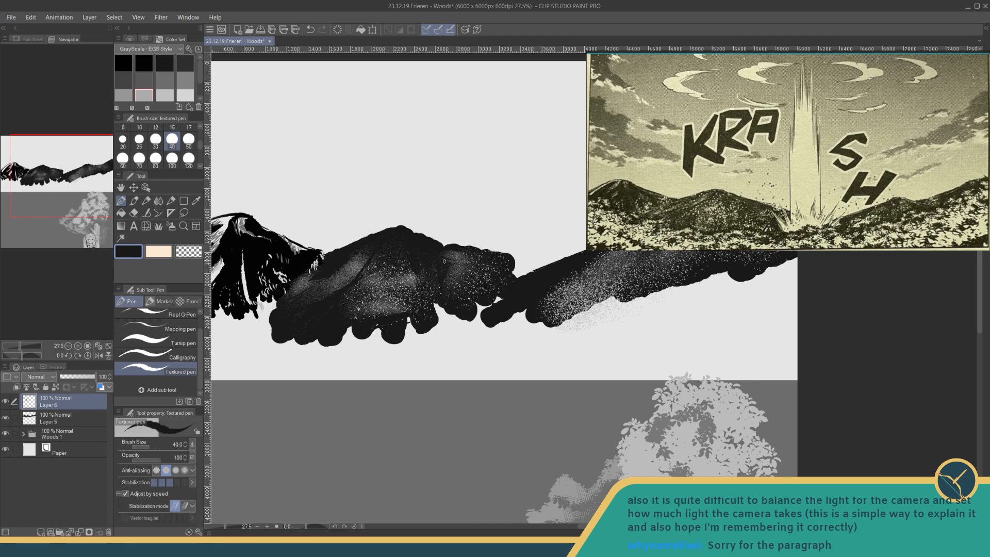
{"action": "left_click_drag", "start_coordinate": [442, 241], "coordinate": [498, 248]}
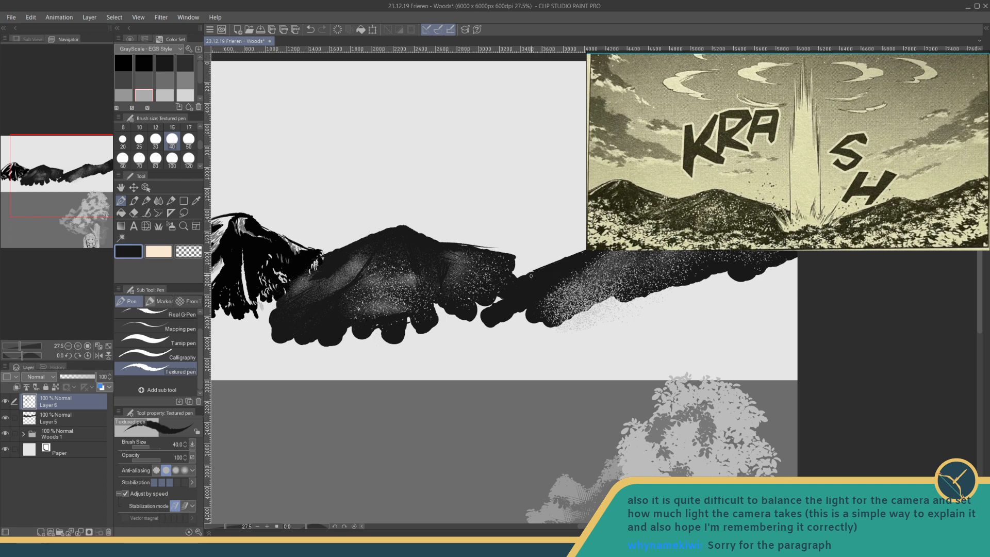
{"action": "left_click_drag", "start_coordinate": [451, 252], "coordinate": [476, 260]}
- Paint near-black ridge lines and shadow folds across the right mountain, from its peak down the left slope and along its right crest
{"action": "left_click_drag", "start_coordinate": [541, 284], "coordinate": [465, 323]}
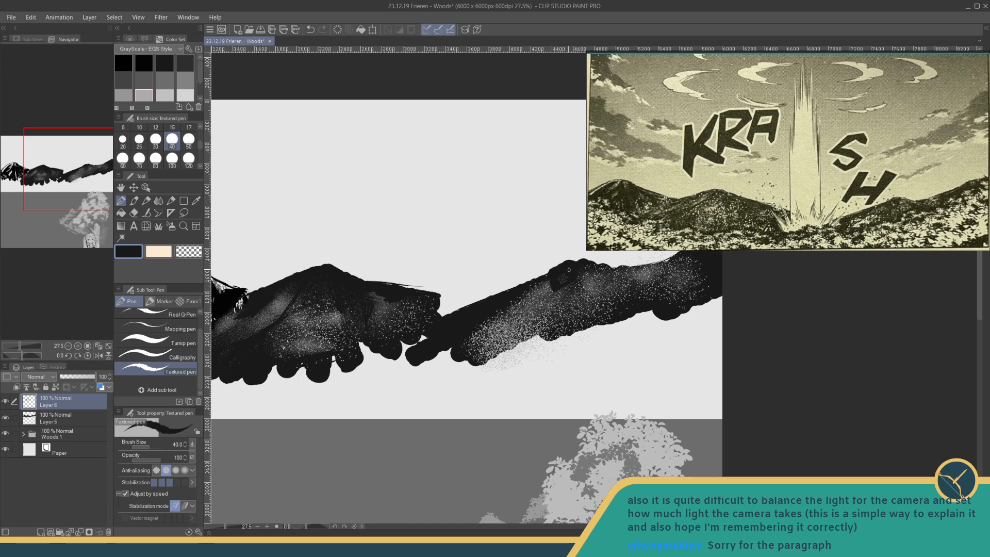
{"action": "mouse_move", "coordinate": [569, 270]}
{"action": "left_mouse_down"}
{"action": "mouse_move", "coordinate": [539, 302]}
{"action": "mouse_move", "coordinate": [518, 297]}
{"action": "mouse_move", "coordinate": [532, 284]}
{"action": "mouse_move", "coordinate": [504, 314]}
{"action": "left_mouse_up"}
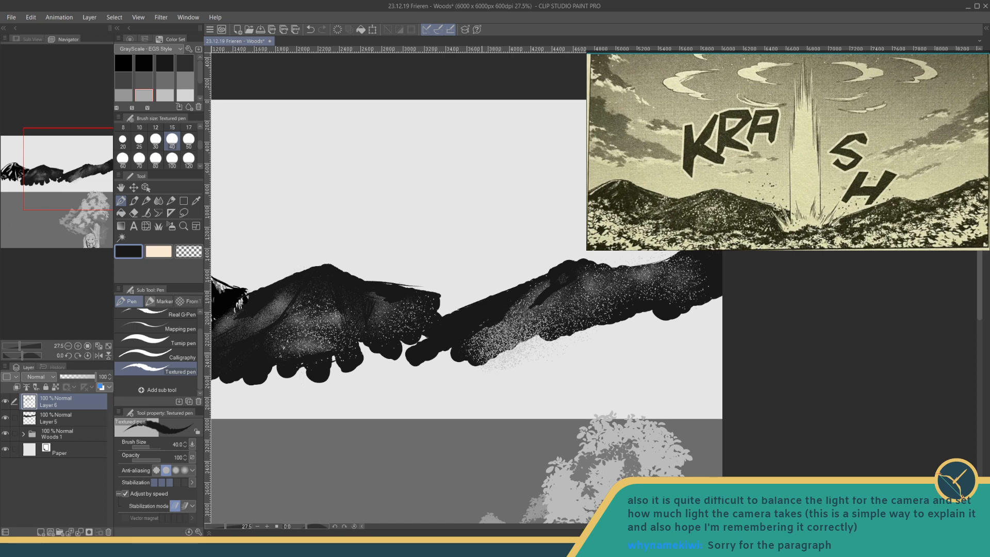
{"action": "mouse_move", "coordinate": [529, 324]}
{"action": "left_mouse_down"}
{"action": "mouse_move", "coordinate": [604, 276]}
{"action": "mouse_move", "coordinate": [600, 285]}
{"action": "mouse_move", "coordinate": [637, 282]}
{"action": "mouse_move", "coordinate": [611, 287]}
{"action": "mouse_move", "coordinate": [514, 263]}
{"action": "mouse_move", "coordinate": [581, 290]}
{"action": "mouse_move", "coordinate": [559, 282]}
{"action": "mouse_move", "coordinate": [581, 263]}
{"action": "mouse_move", "coordinate": [574, 285]}
{"action": "mouse_move", "coordinate": [529, 288]}
{"action": "left_mouse_up"}
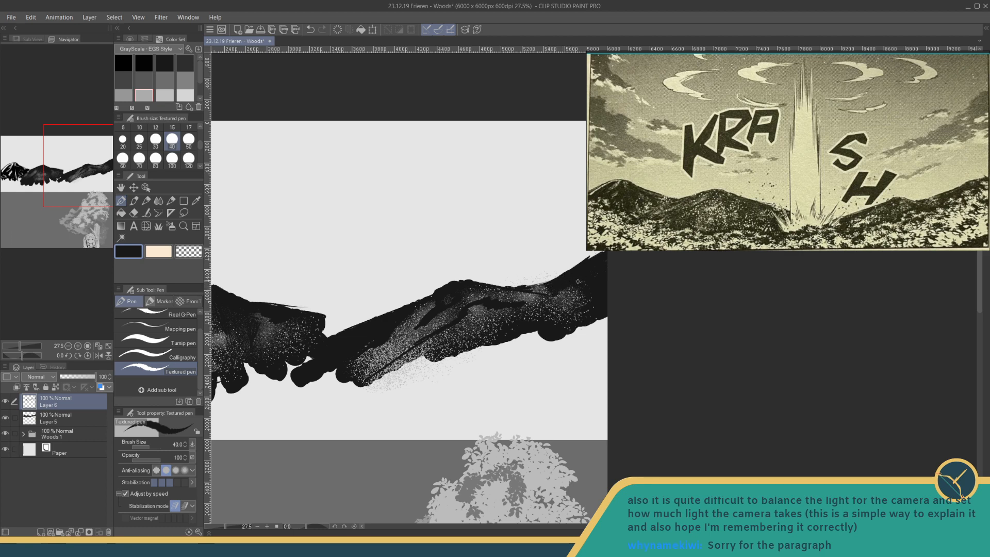
{"action": "mouse_move", "coordinate": [451, 361]}
{"action": "left_mouse_down"}
{"action": "mouse_move", "coordinate": [510, 328]}
{"action": "mouse_move", "coordinate": [478, 308]}
{"action": "mouse_move", "coordinate": [371, 349]}
{"action": "left_mouse_up"}
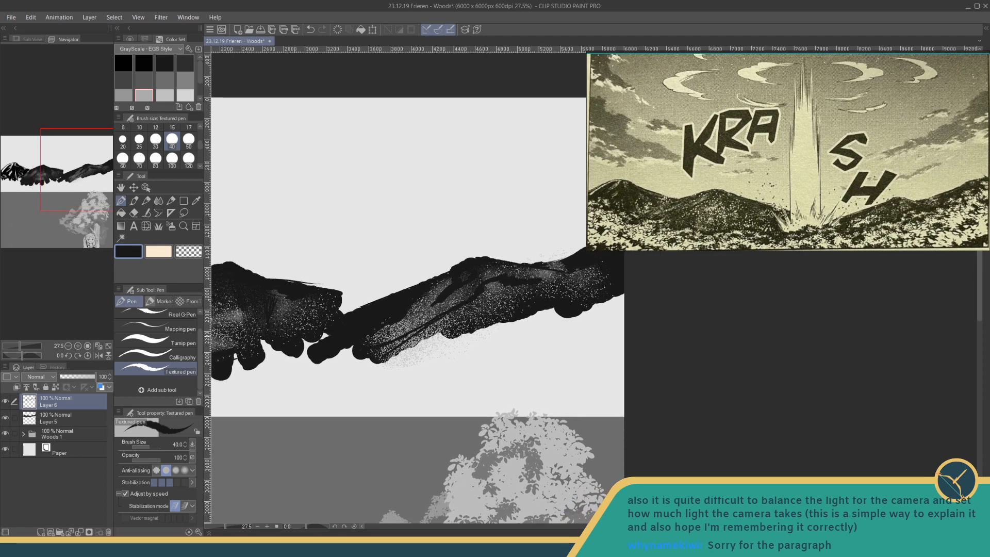
{"action": "left_click_drag", "start_coordinate": [490, 330], "coordinate": [457, 344]}
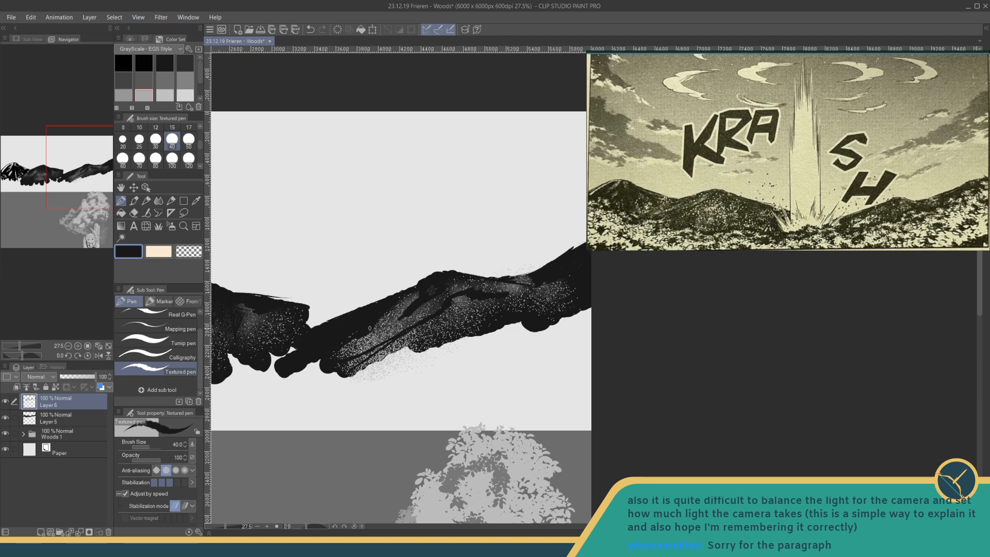
{"action": "mouse_move", "coordinate": [375, 326]}
{"action": "left_mouse_down"}
{"action": "mouse_move", "coordinate": [411, 330]}
{"action": "mouse_move", "coordinate": [408, 320]}
{"action": "left_mouse_up"}
{"action": "left_click_drag", "start_coordinate": [408, 317], "coordinate": [426, 316]}
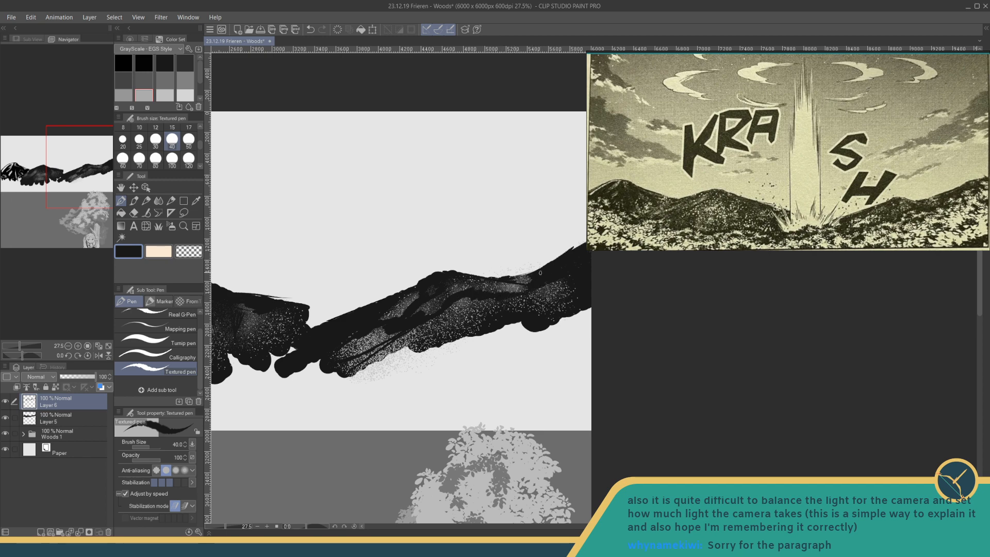
{"action": "left_click_drag", "start_coordinate": [540, 273], "coordinate": [564, 276]}
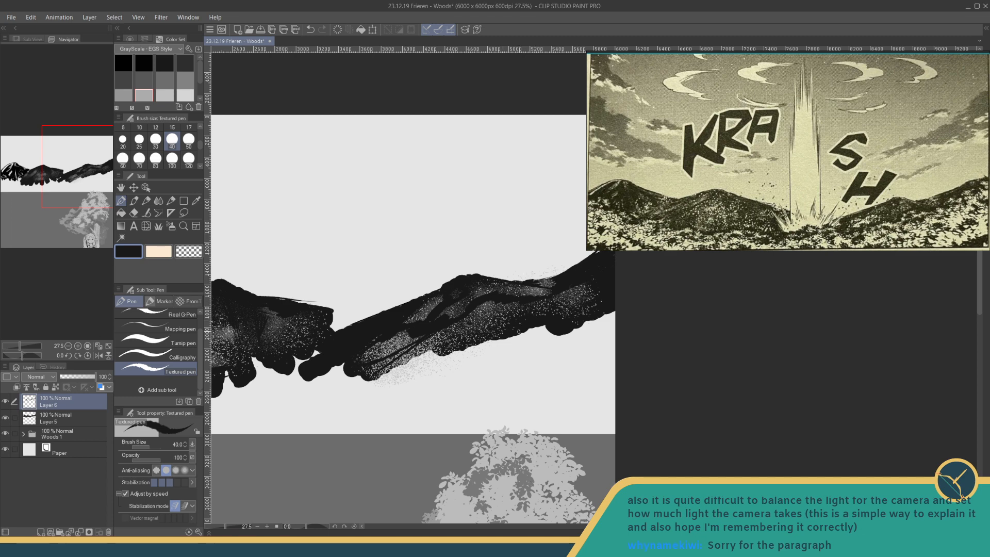
- Darken the middle mountain's lower slope and fill the gaps between its base and the neighbouring mountains with near-black strokes
{"action": "left_click_drag", "start_coordinate": [505, 328], "coordinate": [728, 287]}
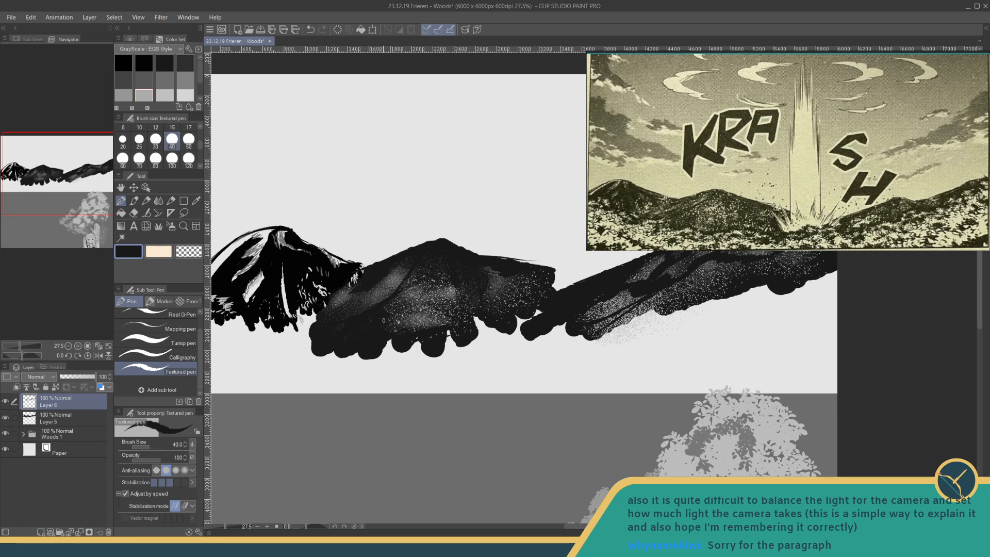
{"action": "left_click_drag", "start_coordinate": [388, 321], "coordinate": [440, 325]}
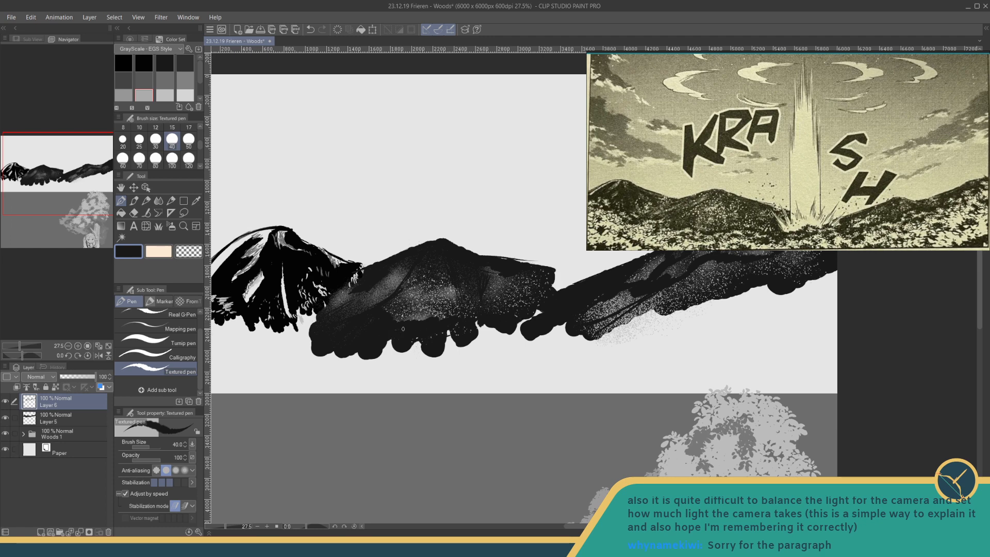
{"action": "left_click_drag", "start_coordinate": [340, 318], "coordinate": [419, 329]}
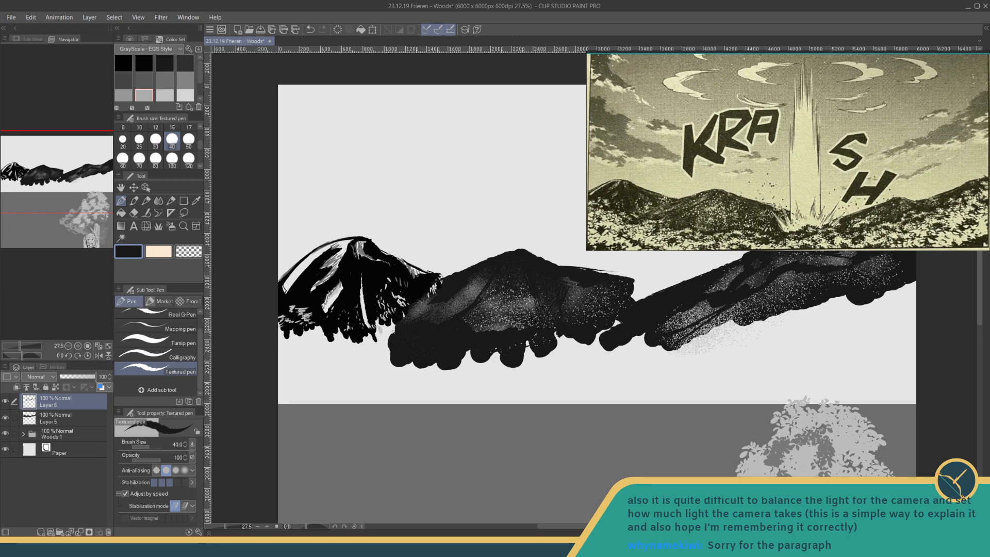
{"action": "mouse_move", "coordinate": [392, 330]}
{"action": "left_mouse_down"}
{"action": "mouse_move", "coordinate": [383, 317]}
{"action": "mouse_move", "coordinate": [381, 330]}
{"action": "mouse_move", "coordinate": [418, 338]}
{"action": "left_mouse_up"}
{"action": "mouse_move", "coordinate": [615, 315]}
{"action": "left_mouse_down"}
{"action": "mouse_move", "coordinate": [609, 327]}
{"action": "mouse_move", "coordinate": [558, 324]}
{"action": "left_mouse_up"}
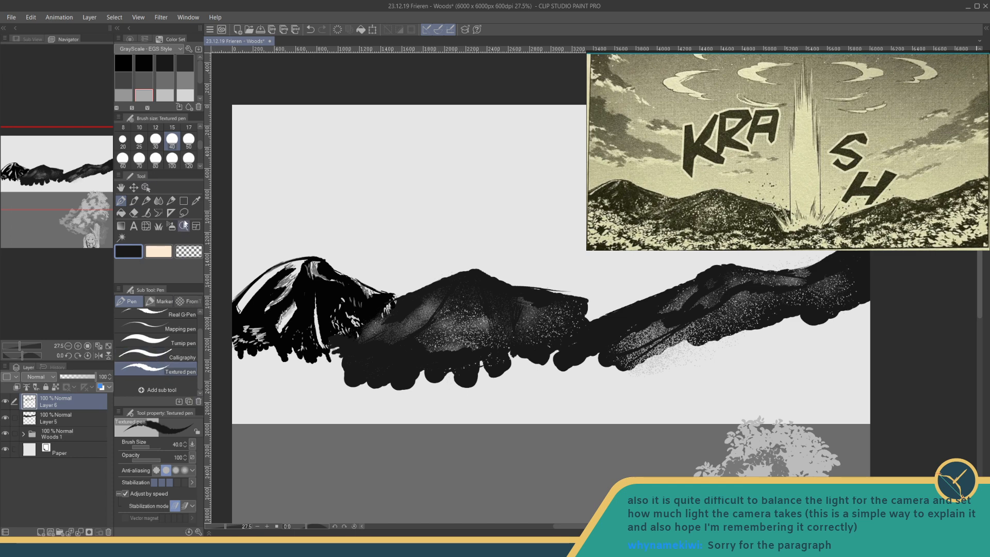
- Switch to the Spray airbrush with light grey as the drawing colour
{"action": "left_click", "coordinate": [159, 226]}
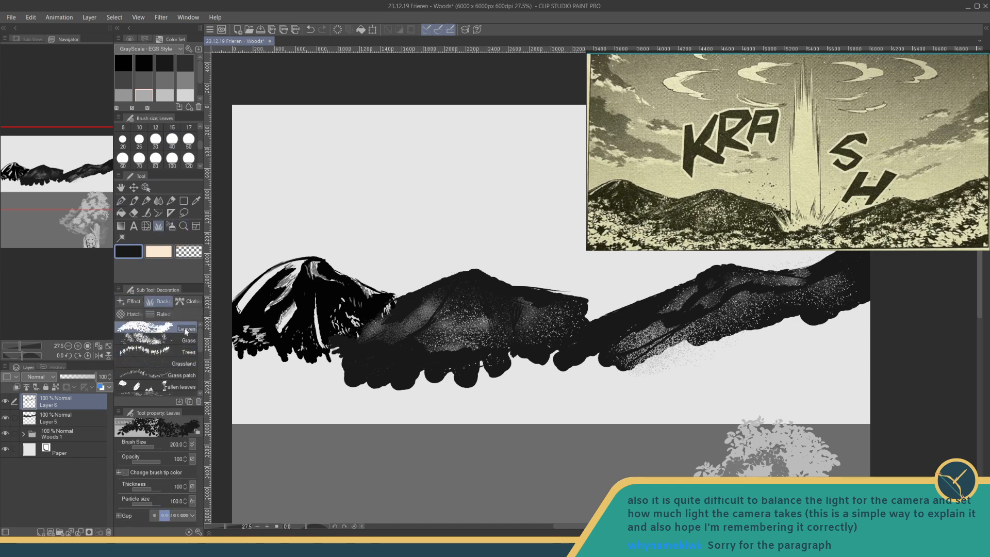
{"action": "left_click", "coordinate": [171, 227]}
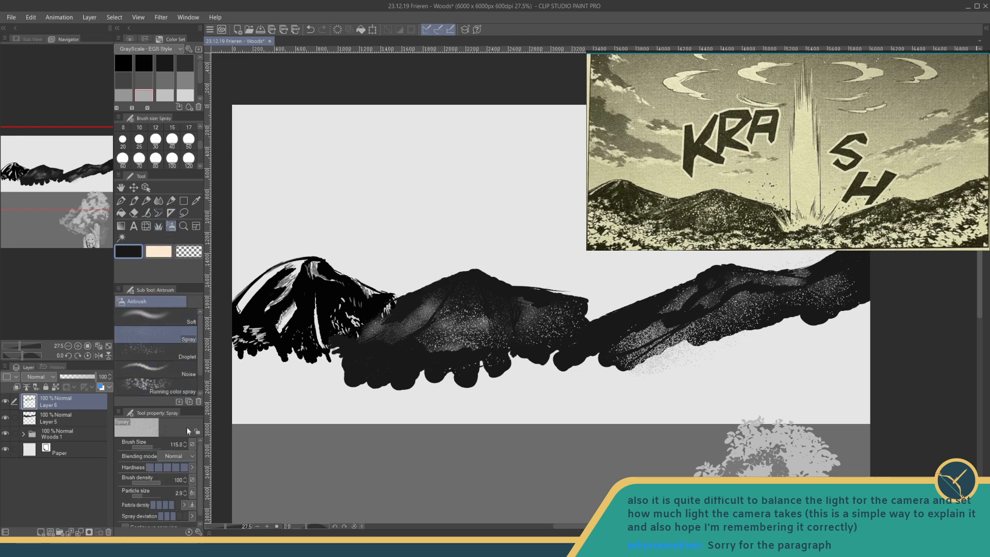
{"action": "left_click", "coordinate": [164, 95]}
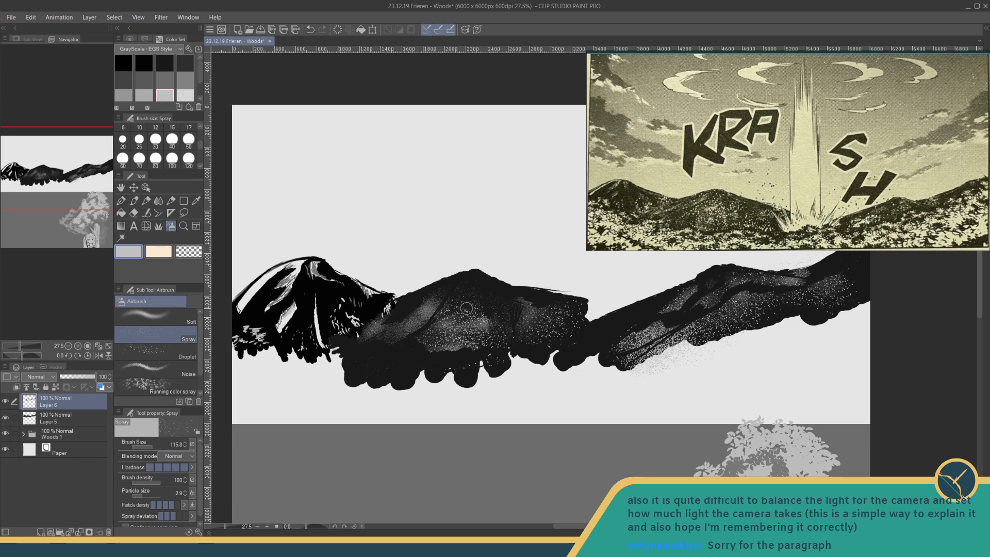
{"action": "mouse_move", "coordinate": [149, 444]}
{"action": "left_mouse_down"}
{"action": "mouse_move", "coordinate": [159, 443]}
{"action": "mouse_move", "coordinate": [149, 444]}
{"action": "left_mouse_up"}
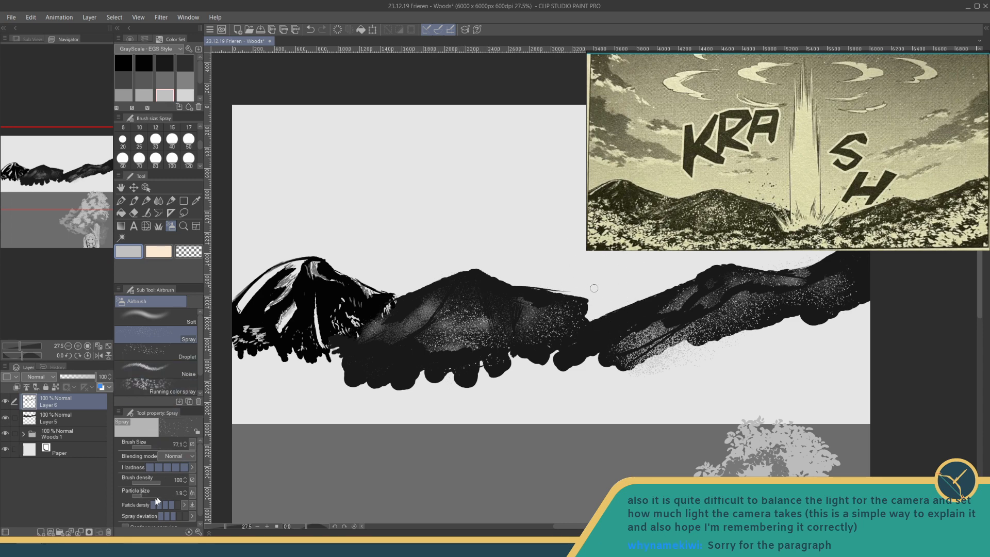
{"action": "left_click", "coordinate": [147, 446]}
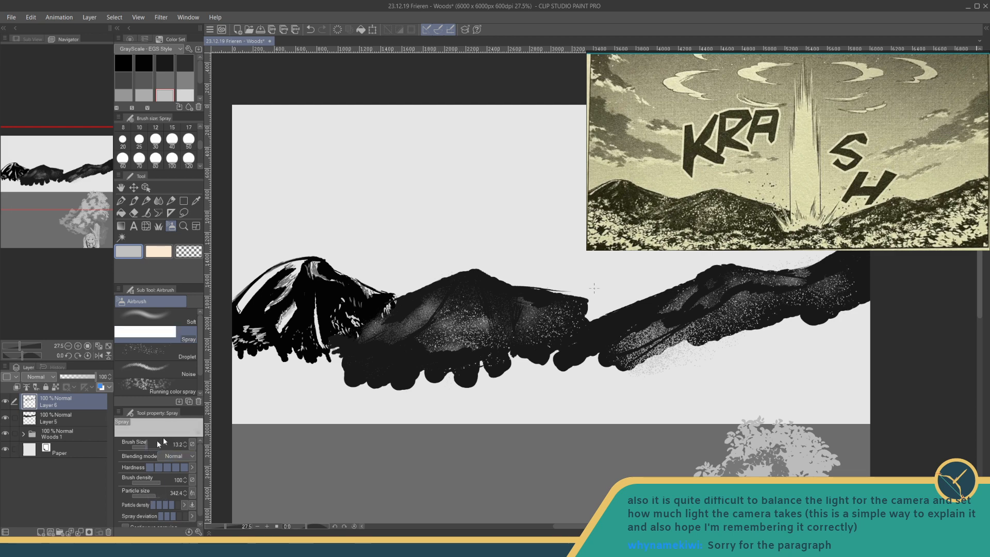
{"action": "left_click", "coordinate": [452, 329]}
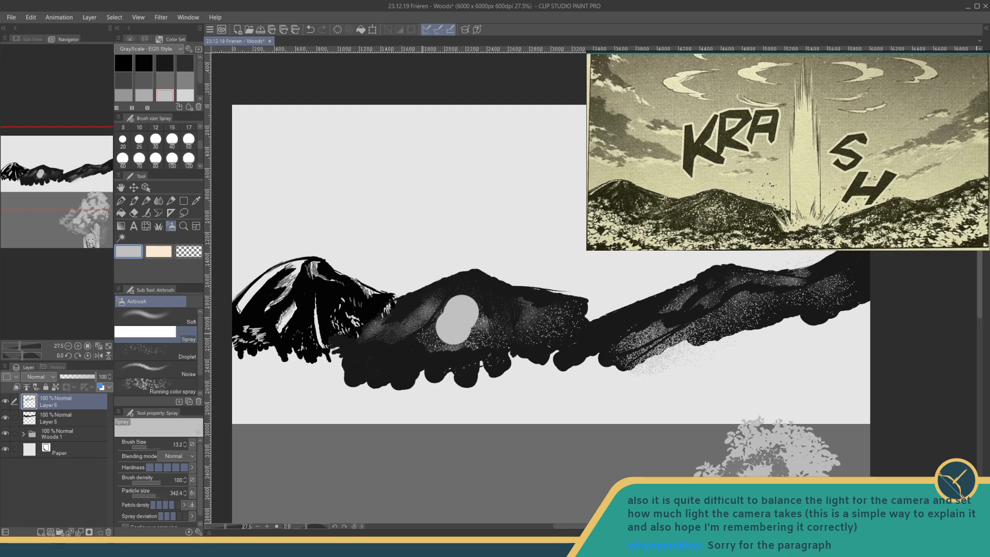
{"action": "key", "text": "ctrl+z"}
- Set the Spray airbrush to brush size 88.3, particle size 11.5 and the lowest particle density
{"action": "left_click_drag", "start_coordinate": [158, 497], "coordinate": [148, 491]}
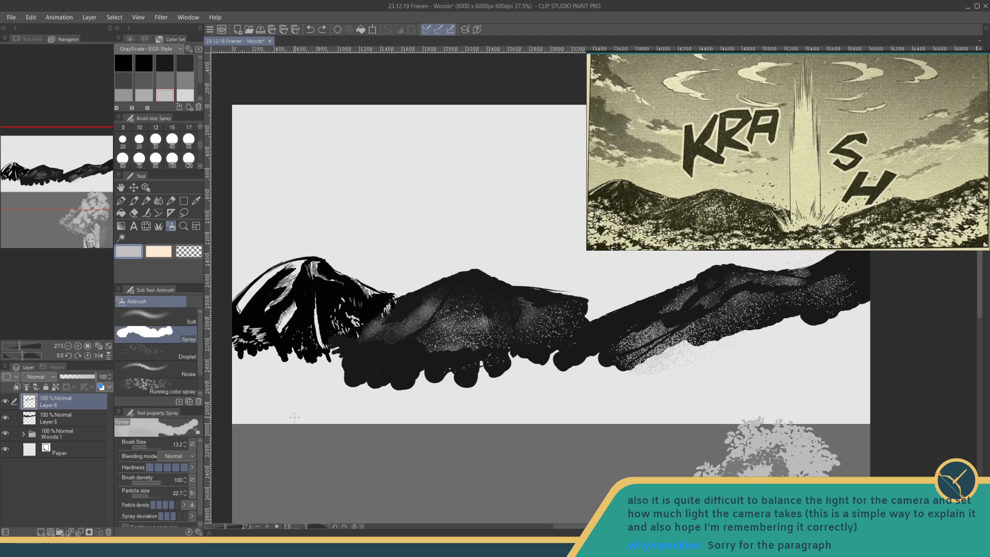
{"action": "left_click", "coordinate": [154, 504]}
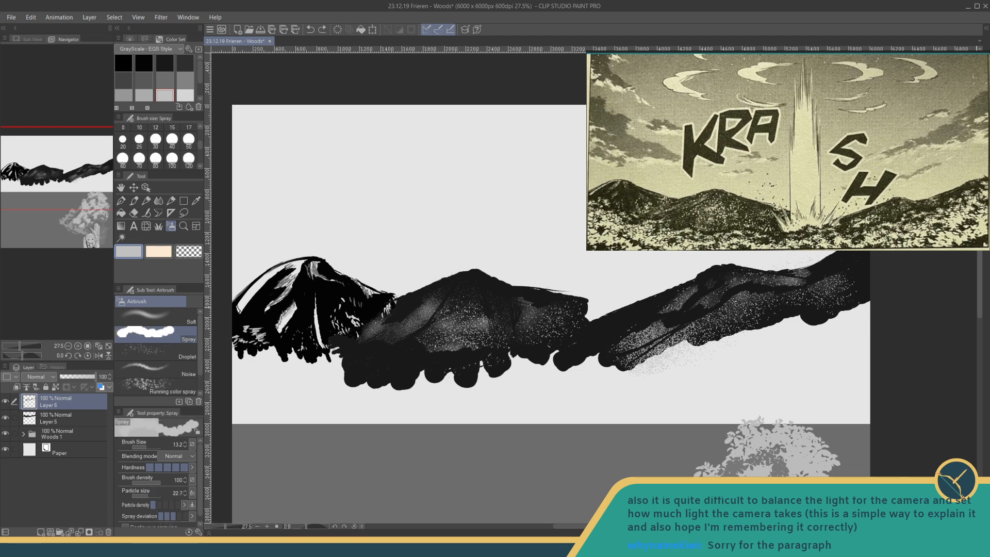
{"action": "left_click", "coordinate": [150, 447]}
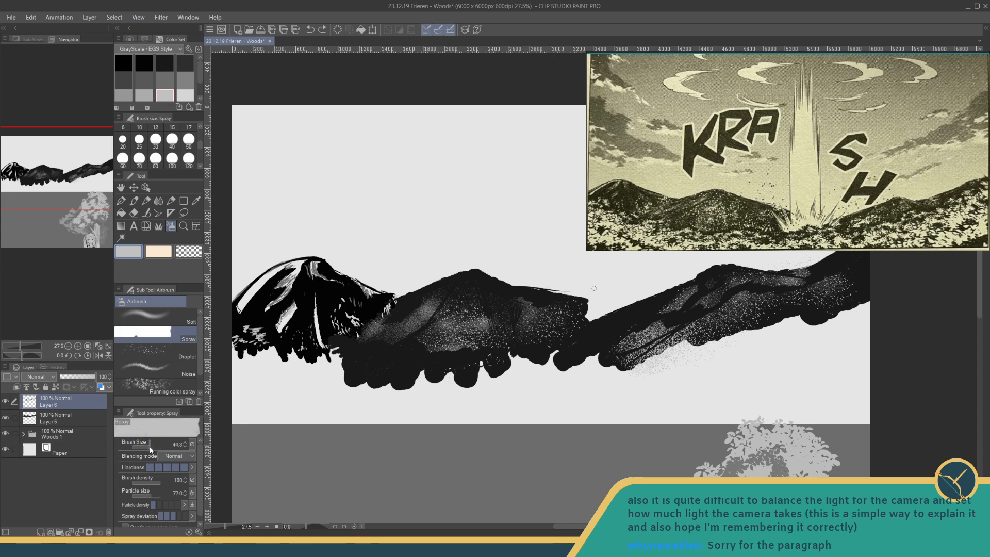
{"action": "left_click_drag", "start_coordinate": [149, 446], "coordinate": [152, 447]}
{"action": "left_click_drag", "start_coordinate": [154, 493], "coordinate": [145, 493]}
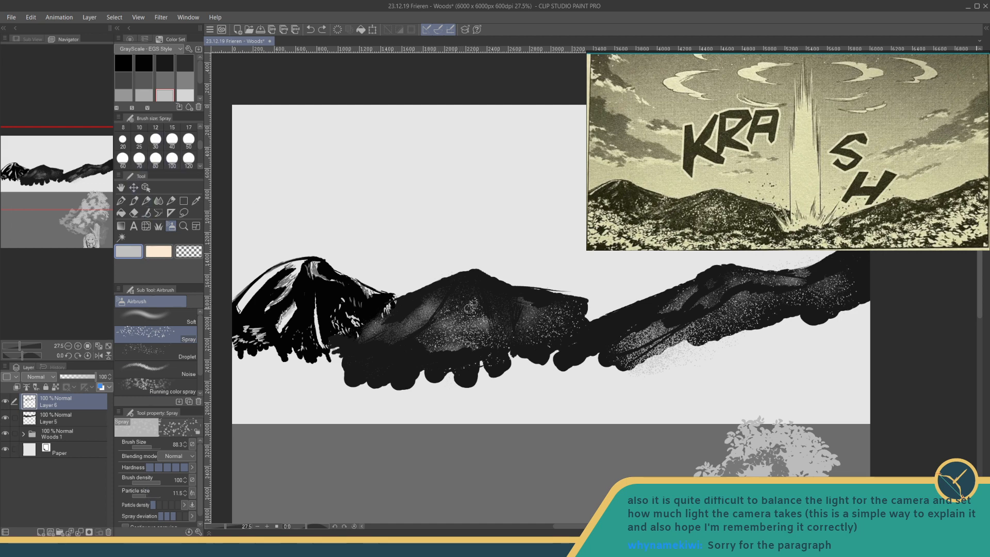
- Spray coarse light grey specks on the middle mountain, the left mountain's right foot and the right mountain's left slope; set particle size to 3.9
{"action": "left_click_drag", "start_coordinate": [469, 308], "coordinate": [470, 323]}
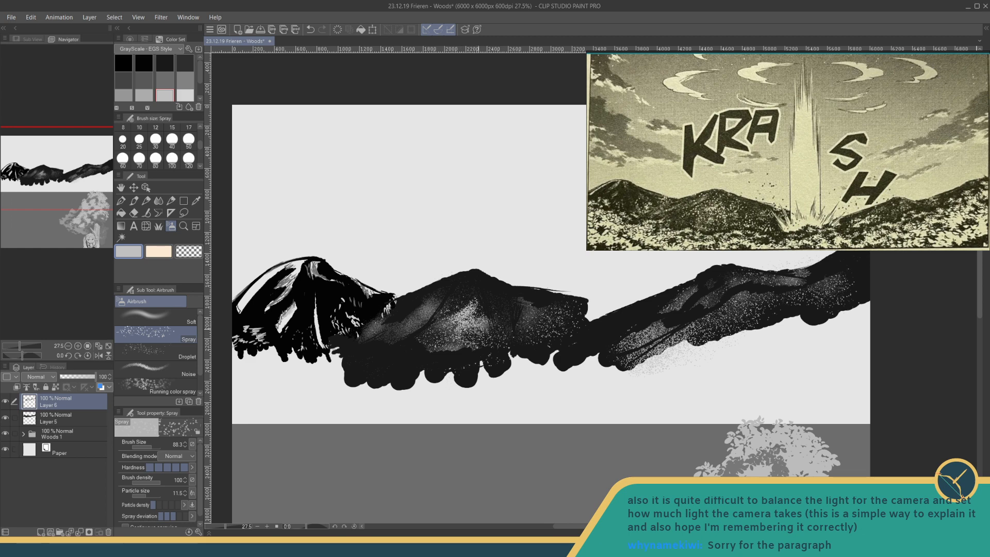
{"action": "left_click_drag", "start_coordinate": [351, 315], "coordinate": [364, 318]}
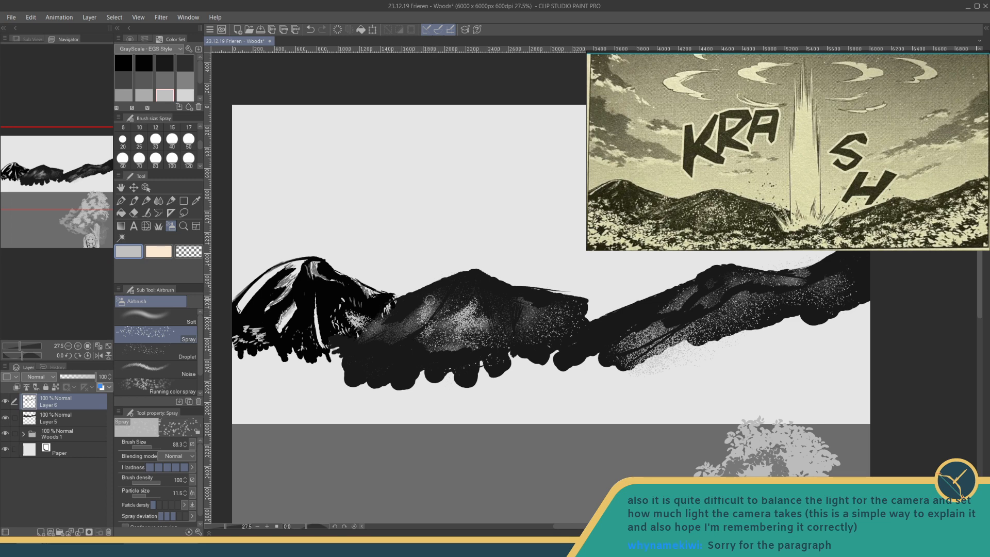
{"action": "left_click_drag", "start_coordinate": [617, 346], "coordinate": [669, 323]}
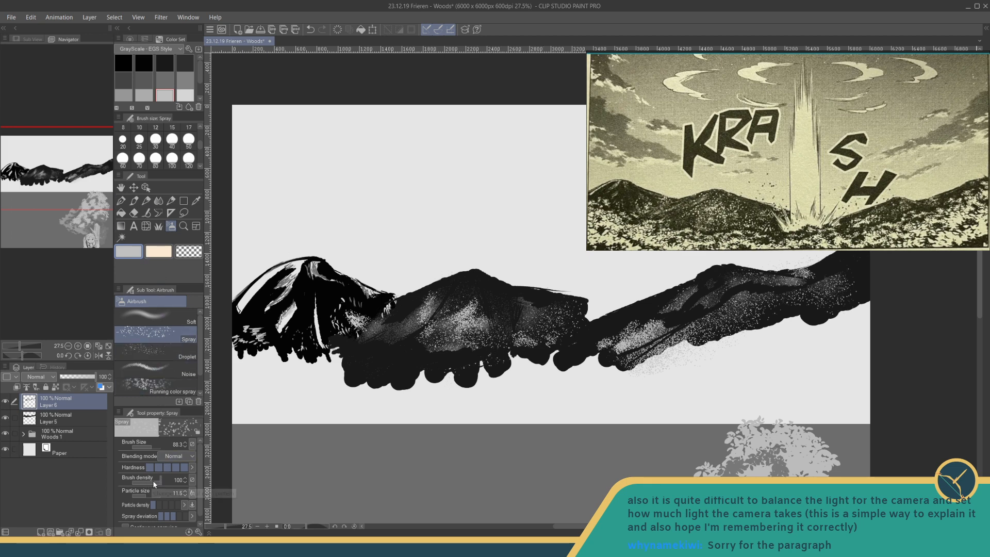
{"action": "left_click", "coordinate": [141, 494]}
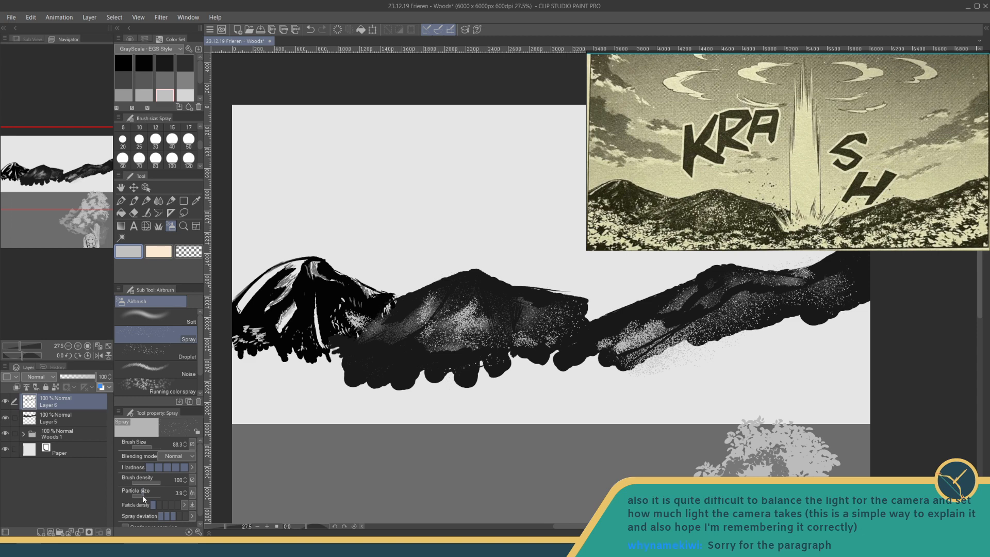
- Choose a darker grey from the colour set and switch to the Fun fineliner 1 pen at size 10
{"action": "left_click", "coordinate": [165, 79]}
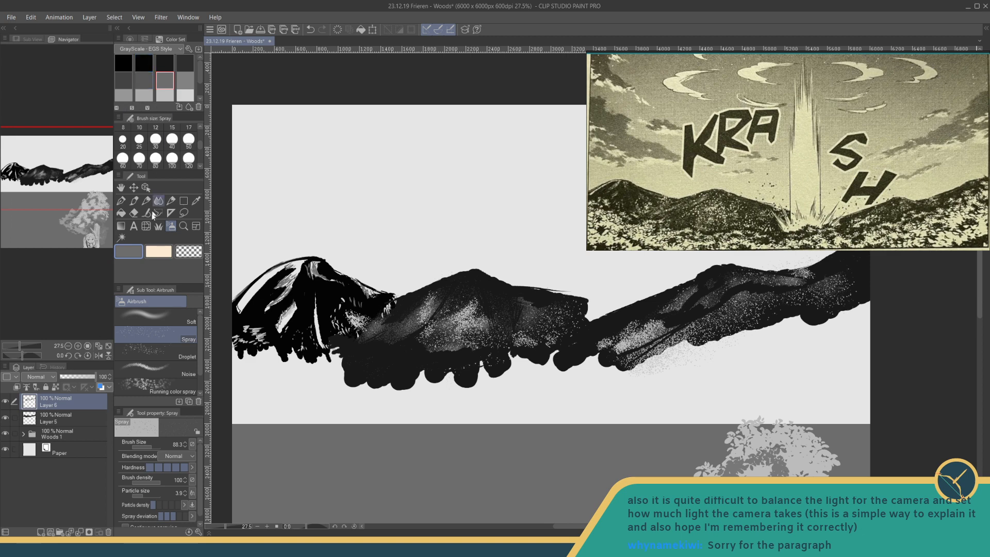
{"action": "left_click", "coordinate": [120, 200]}
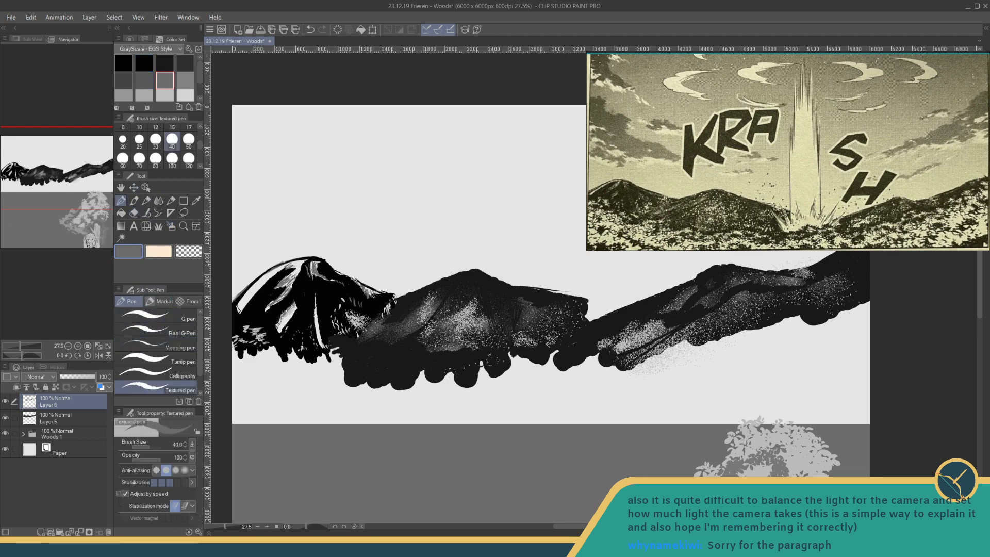
{"action": "left_click_drag", "start_coordinate": [527, 288], "coordinate": [491, 311]}
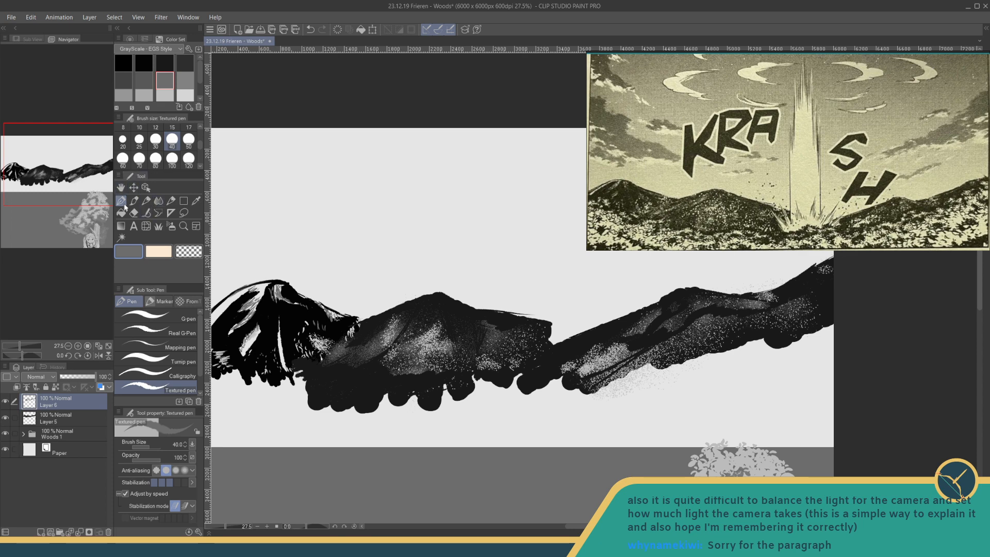
{"action": "left_click", "coordinate": [187, 301]}
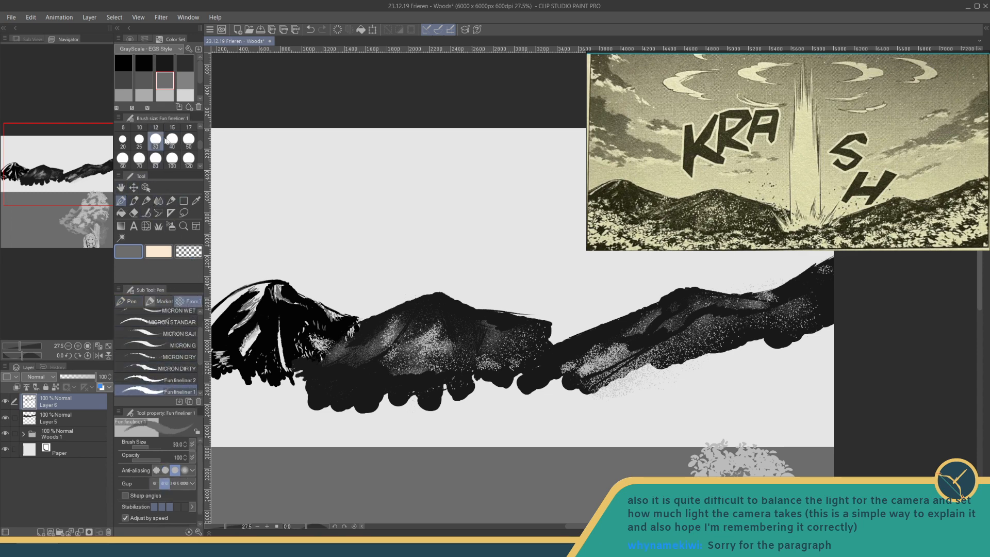
{"action": "left_click_drag", "start_coordinate": [200, 144], "coordinate": [200, 137]}
{"action": "left_click", "coordinate": [140, 143]}
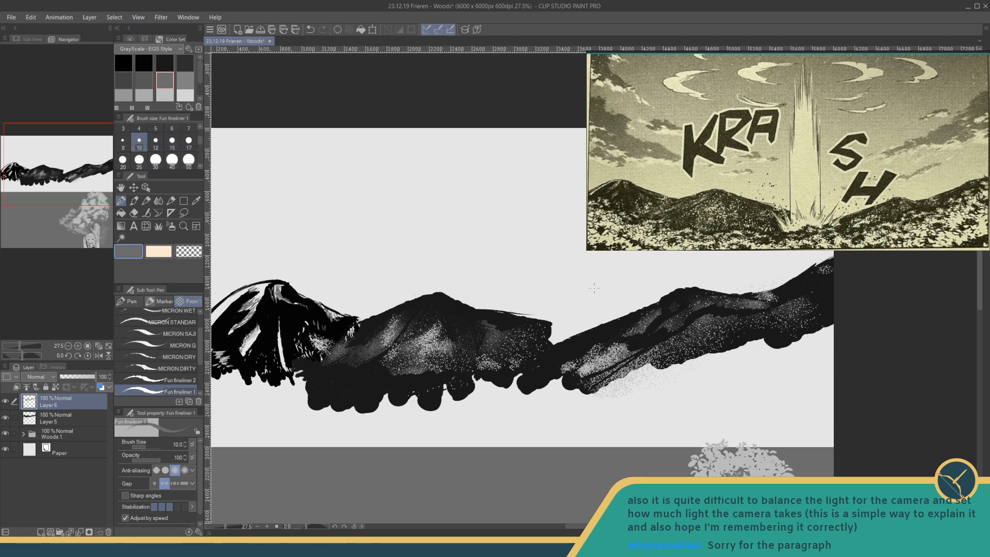
- Choose black as the drawing colour and try a freehand vertical stroke above the middle mountain's right shoulder
{"action": "left_click_drag", "start_coordinate": [452, 334], "coordinate": [400, 349]}
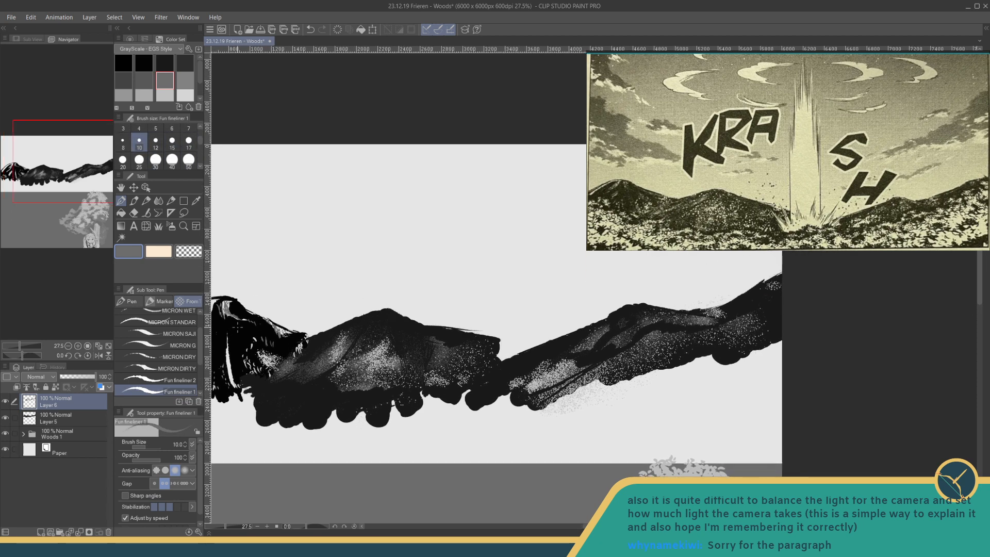
{"action": "left_click", "coordinate": [123, 63]}
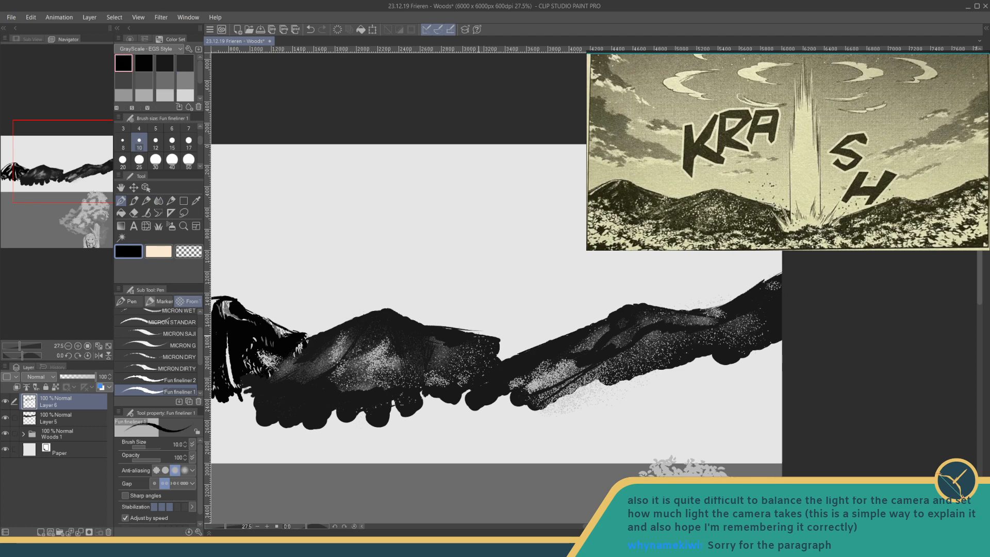
{"action": "left_click_drag", "start_coordinate": [478, 227], "coordinate": [475, 331]}
{"action": "key", "text": "ctrl+z"}
- Switch to the Straight line figure tool and set its brush size to 2
{"action": "left_click", "coordinate": [170, 201]}
{"action": "left_click", "coordinate": [121, 201]}
{"action": "left_click", "coordinate": [183, 201]}
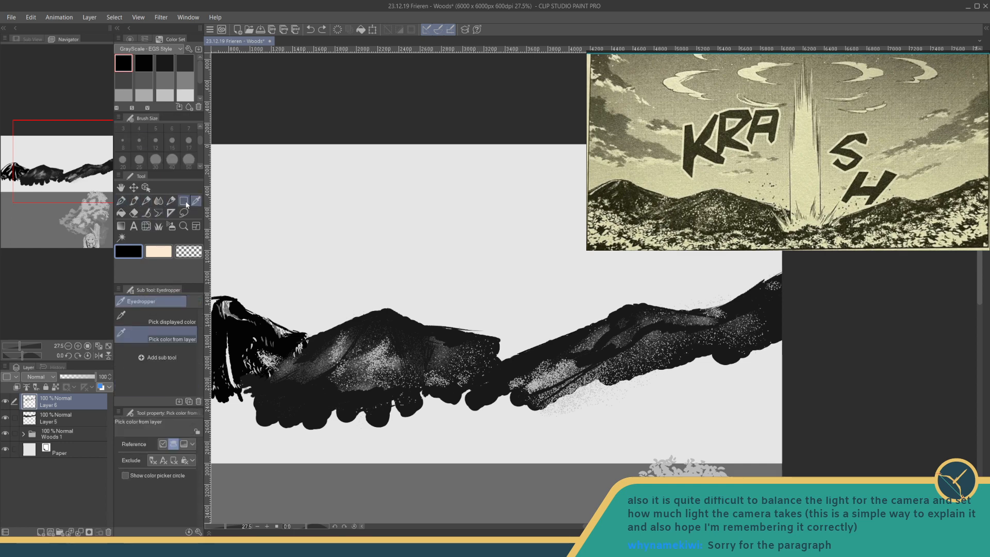
{"action": "left_click", "coordinate": [160, 301]}
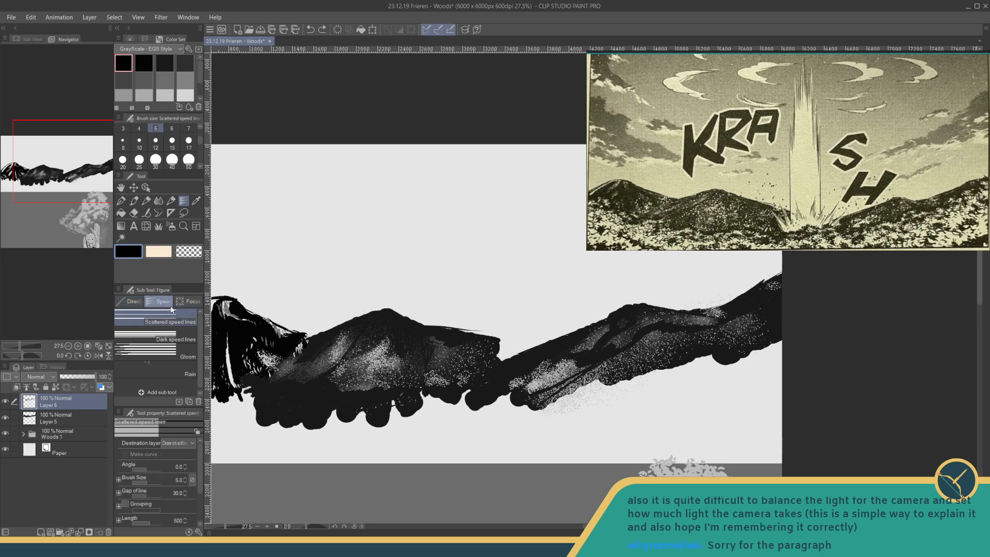
{"action": "left_click", "coordinate": [130, 301]}
{"action": "left_click", "coordinate": [137, 446]}
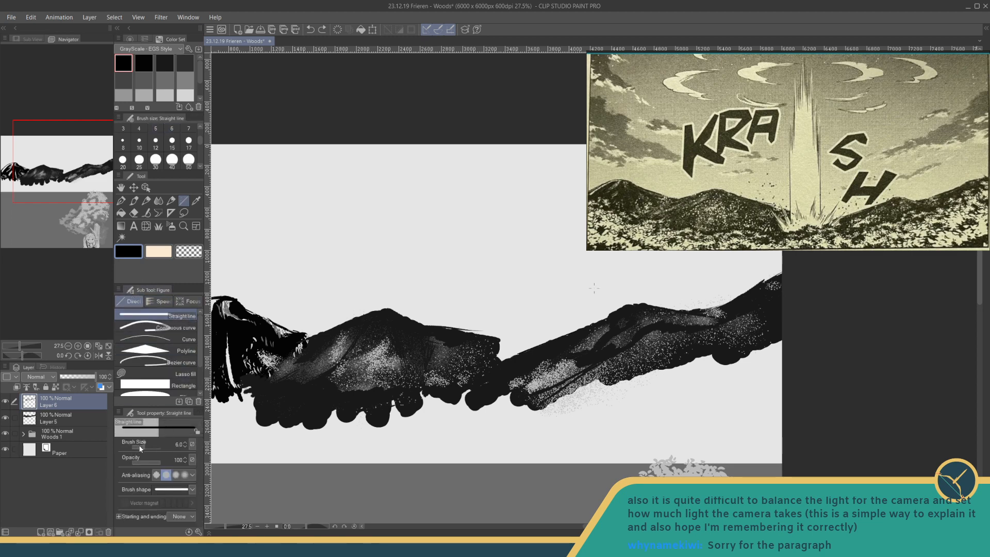
{"action": "left_click_drag", "start_coordinate": [137, 446], "coordinate": [140, 446]}
{"action": "left_click", "coordinate": [181, 443]}
{"action": "key", "text": "Return"}
- Draw a long vertical line rising from the middle mountain's right shoulder, and undo the shorter line added beside it
{"action": "left_click_drag", "start_coordinate": [477, 244], "coordinate": [477, 337]}
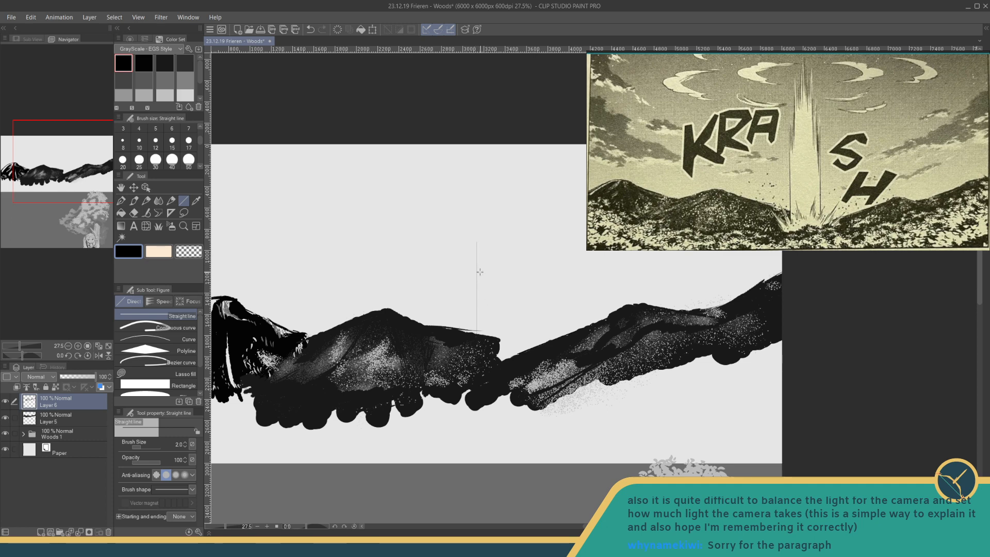
{"action": "left_click_drag", "start_coordinate": [479, 224], "coordinate": [480, 267]}
{"action": "left_click_drag", "start_coordinate": [482, 234], "coordinate": [482, 248], "text": "ctrl+alt"}
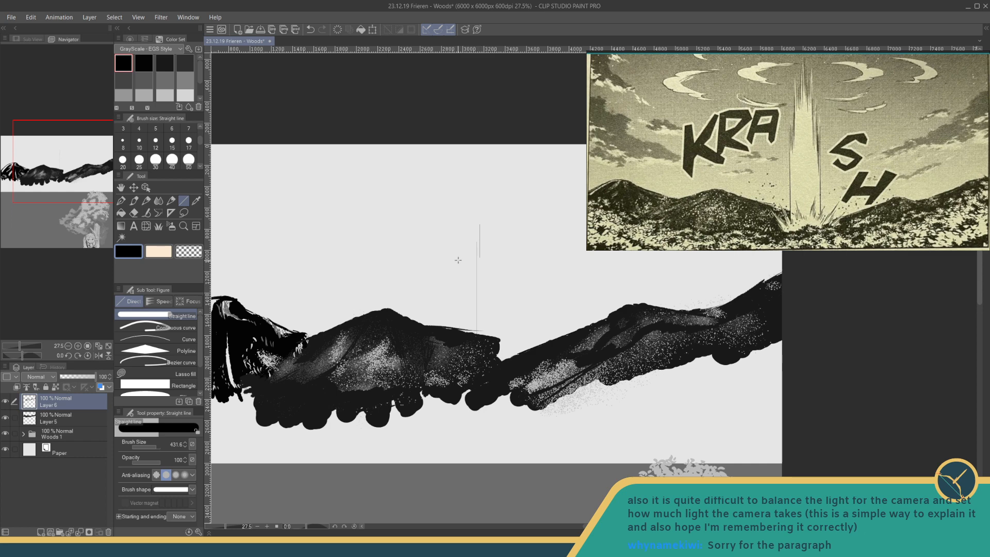
{"action": "key", "text": "ctrl+z"}
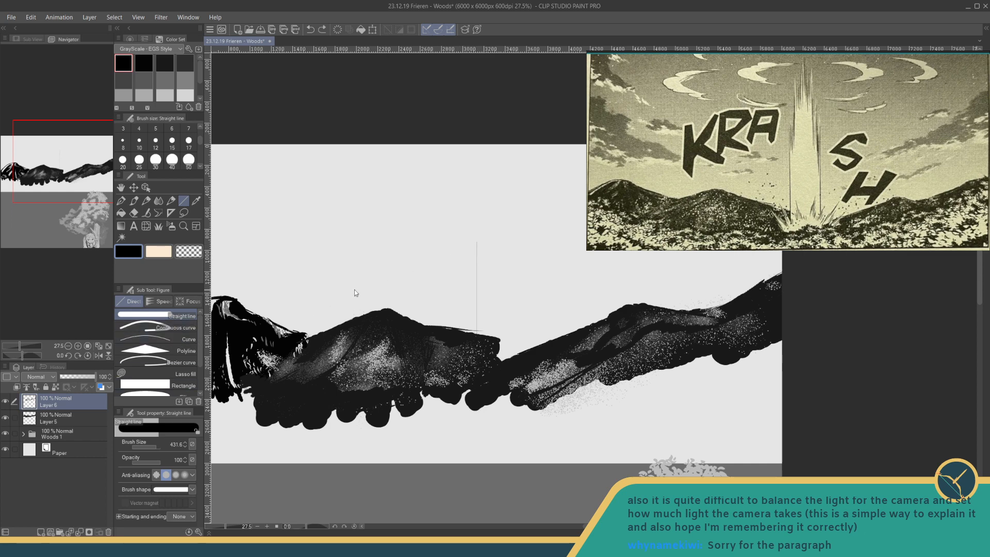
{"action": "mouse_move", "coordinate": [369, 282]}
{"action": "left_mouse_down", "text": "ctrl+alt"}
{"action": "mouse_move", "coordinate": [397, 283]}
{"action": "mouse_move", "coordinate": [364, 263]}
{"action": "left_mouse_up", "text": "ctrl+alt"}
- Set the line's brush size to 3 and draw short vertical lines stepping upward as the light column's left edge
{"action": "left_click", "coordinate": [173, 444]}
{"action": "type", "text": "3"}
{"action": "key", "text": "Return"}
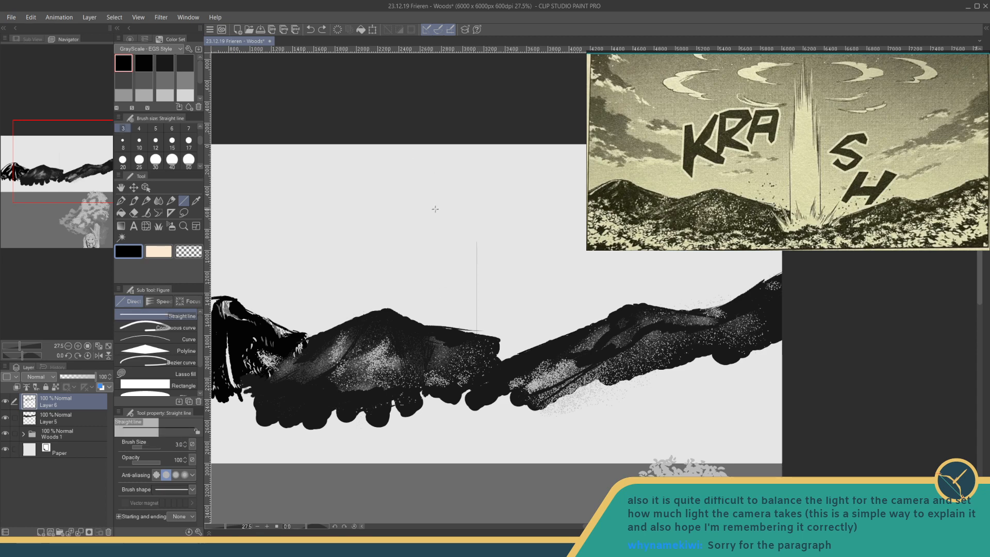
{"action": "left_click_drag", "start_coordinate": [480, 259], "coordinate": [480, 258]}
{"action": "left_click_drag", "start_coordinate": [482, 243], "coordinate": [481, 265]}
{"action": "left_click_drag", "start_coordinate": [486, 189], "coordinate": [486, 245]}
{"action": "mouse_move", "coordinate": [485, 179]}
{"action": "left_mouse_down"}
{"action": "mouse_move", "coordinate": [492, 217]}
{"action": "mouse_move", "coordinate": [518, 192]}
{"action": "left_mouse_up"}
{"action": "key", "text": "ctrl+z"}
{"action": "key", "text": "ctrl+z"}
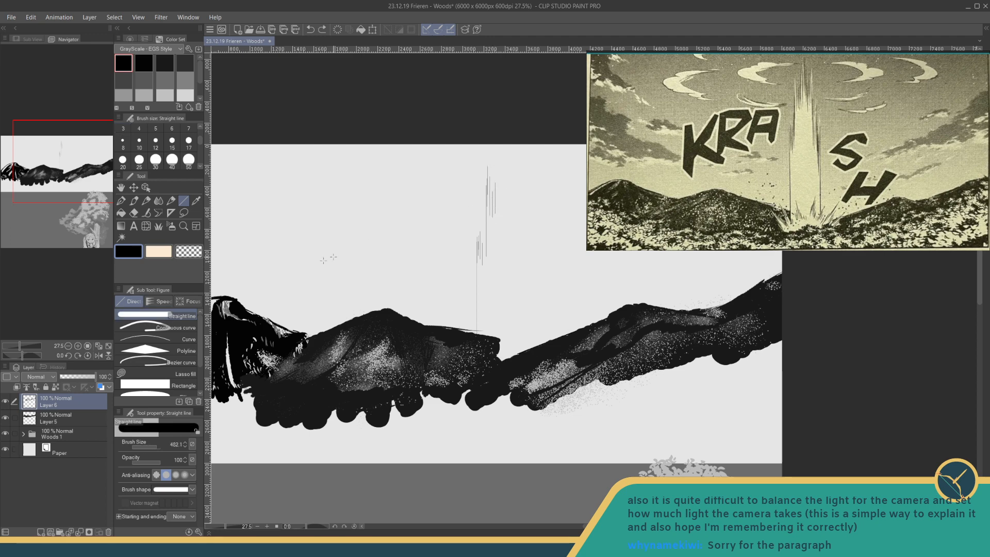
- Set the line's brush size to 5 and add a thicker short vertical line to the upper part of the column's left edge
{"action": "left_click", "coordinate": [177, 444]}
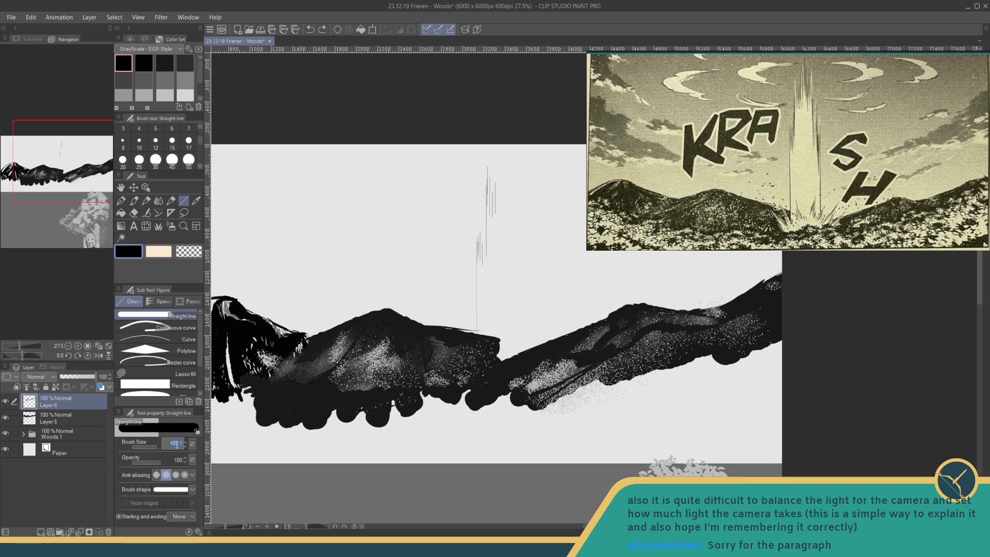
{"action": "type", "text": "5"}
{"action": "key", "text": "Return"}
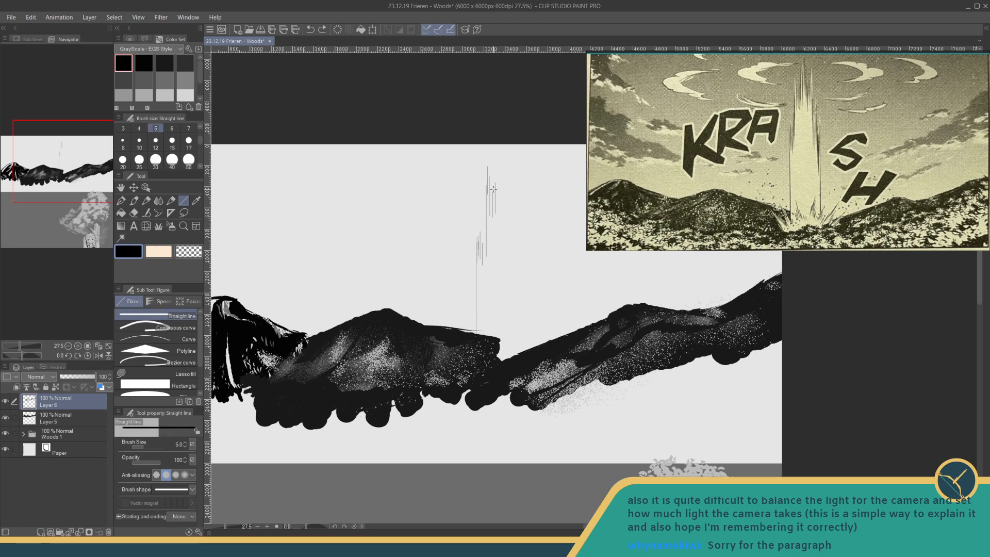
{"action": "left_click_drag", "start_coordinate": [493, 187], "coordinate": [493, 211]}
- Return the line size to 3, extend the column's left edge to the canvas top, and draw descending vertical lines for its right edge
{"action": "left_click", "coordinate": [182, 445]}
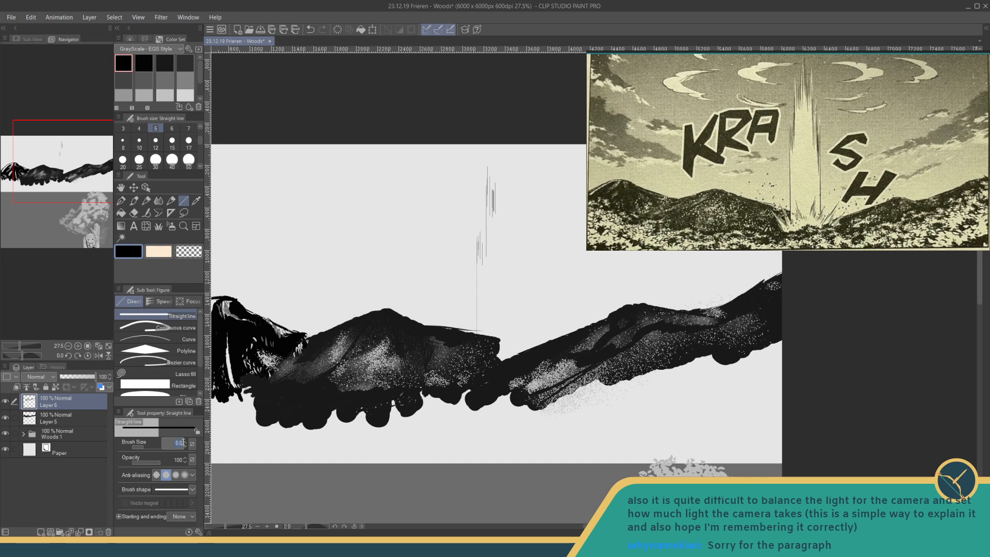
{"action": "type", "text": "3"}
{"action": "key", "text": "Return"}
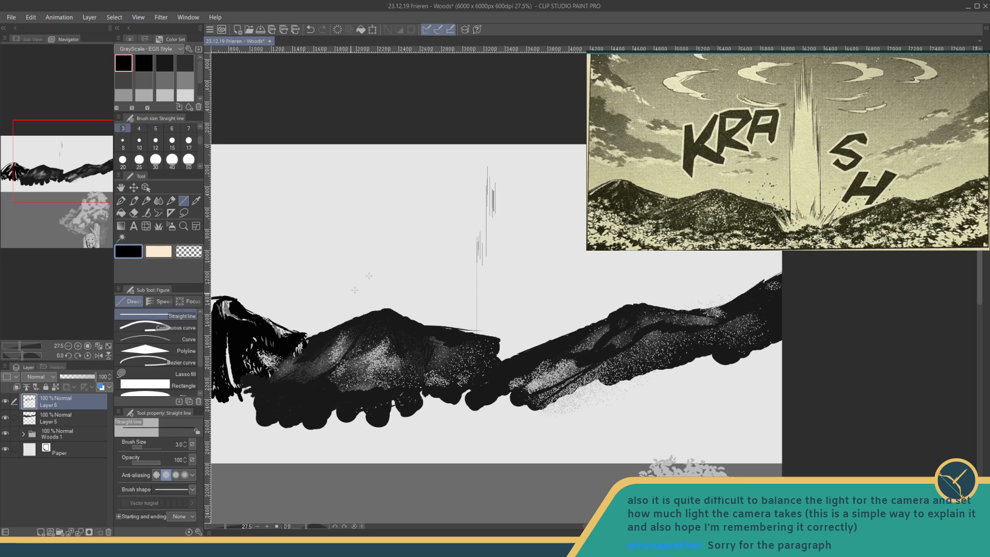
{"action": "left_click_drag", "start_coordinate": [495, 157], "coordinate": [494, 200]}
{"action": "left_click_drag", "start_coordinate": [511, 151], "coordinate": [517, 239]}
{"action": "left_click_drag", "start_coordinate": [514, 206], "coordinate": [515, 249]}
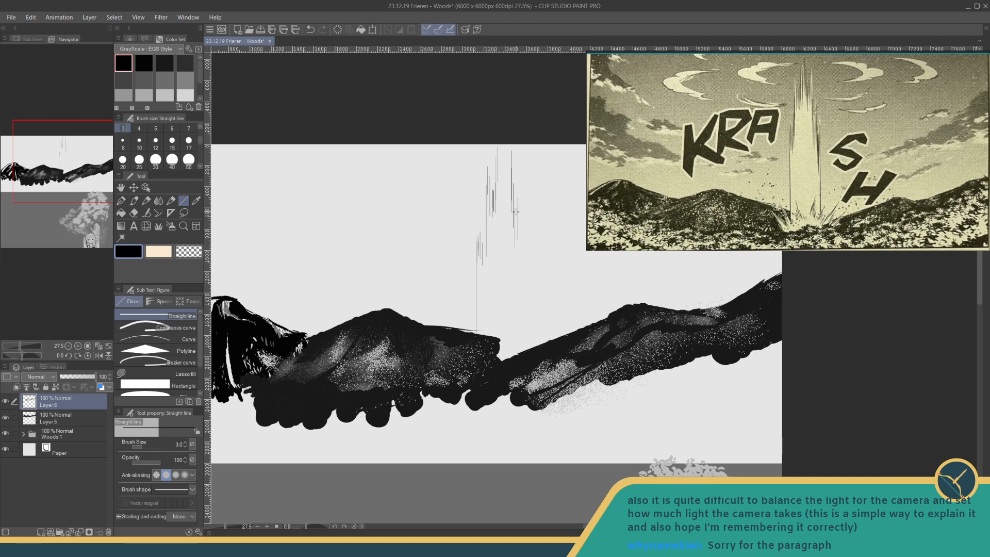
{"action": "left_click_drag", "start_coordinate": [522, 195], "coordinate": [521, 258]}
{"action": "left_click_drag", "start_coordinate": [526, 217], "coordinate": [527, 253]}
{"action": "left_click_drag", "start_coordinate": [525, 219], "coordinate": [526, 288]}
{"action": "left_click_drag", "start_coordinate": [526, 239], "coordinate": [528, 285]}
{"action": "left_click_drag", "start_coordinate": [528, 243], "coordinate": [529, 299]}
{"action": "left_click_drag", "start_coordinate": [535, 231], "coordinate": [537, 357]}
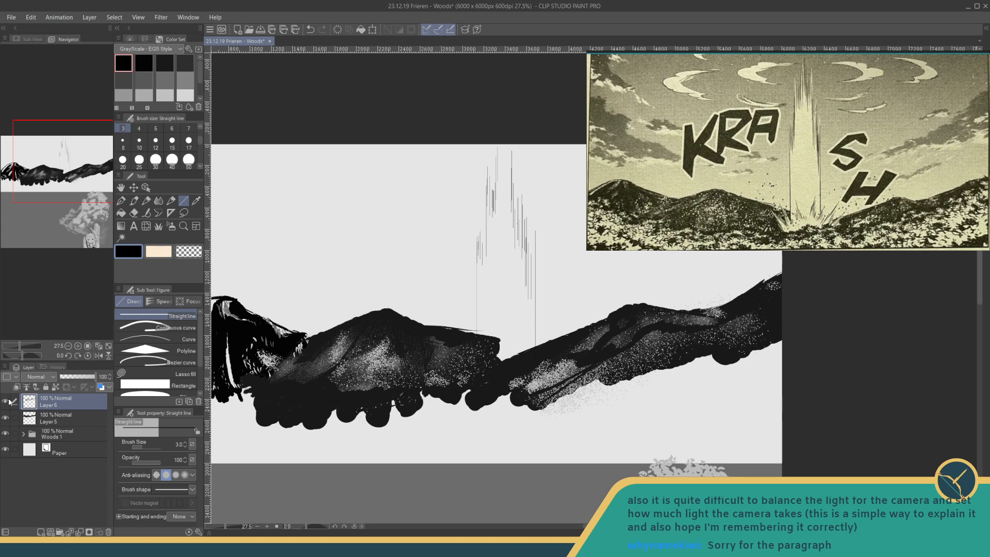
- Toggle Layer 6's visibility to check its contents, and add a new raster layer above it
{"action": "left_click", "coordinate": [6, 401]}
{"action": "left_click", "coordinate": [6, 402]}
{"action": "left_click", "coordinate": [41, 531]}
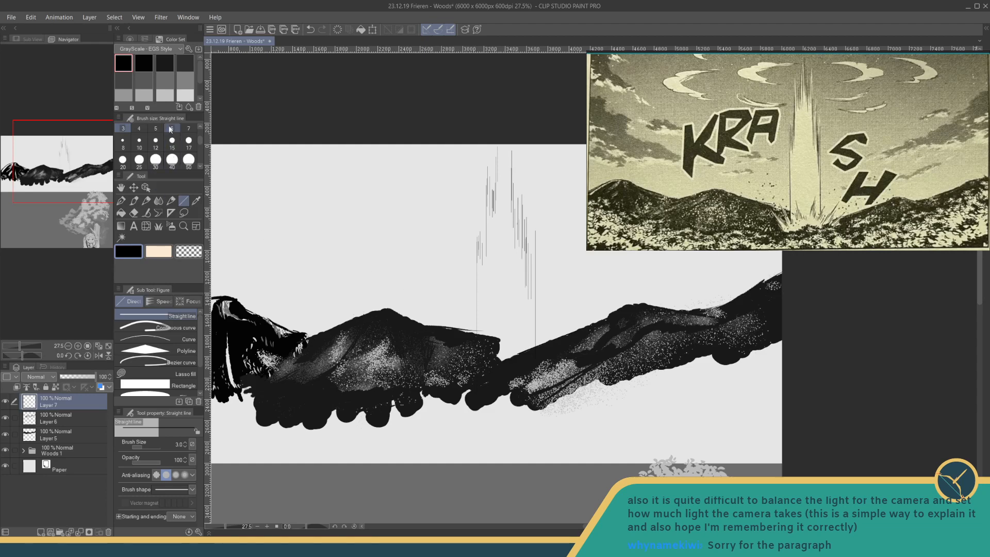
- Paint a near-white burst shape at the light column's foot with the Fun fineliner 1 pen at size 40
{"action": "left_click", "coordinate": [185, 95]}
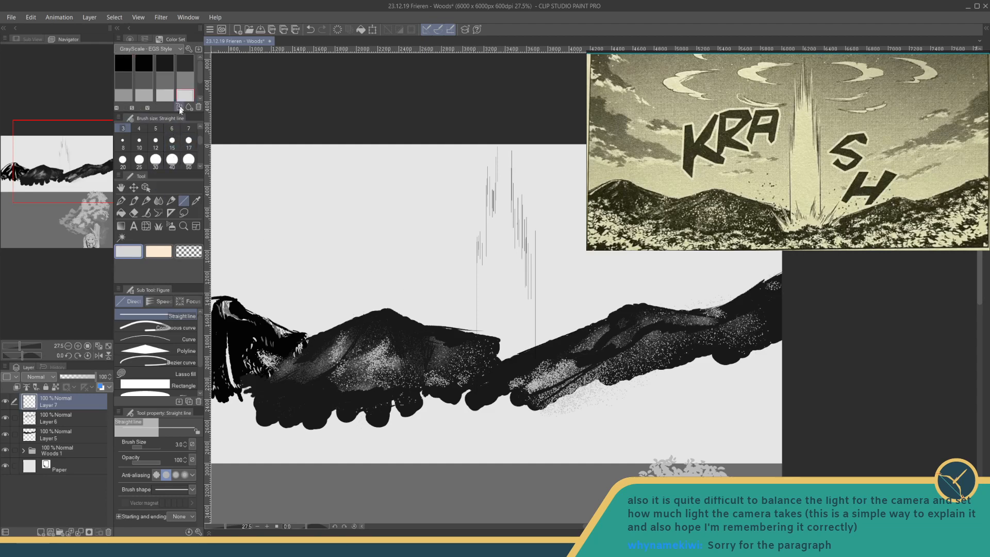
{"action": "left_click", "coordinate": [155, 160]}
{"action": "left_click", "coordinate": [121, 201]}
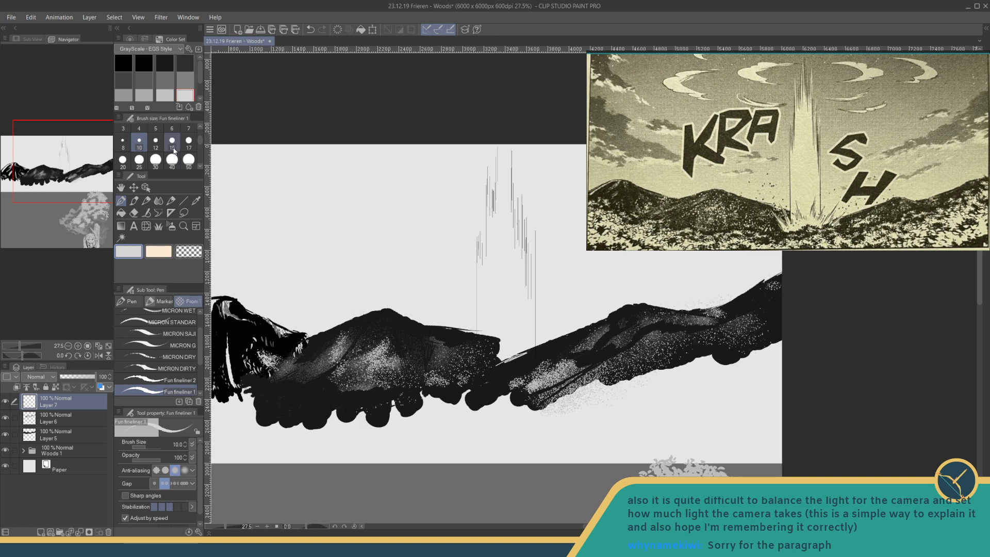
{"action": "left_click", "coordinate": [173, 160]}
{"action": "mouse_move", "coordinate": [490, 336]}
{"action": "left_mouse_down"}
{"action": "mouse_move", "coordinate": [485, 354]}
{"action": "mouse_move", "coordinate": [487, 341]}
{"action": "mouse_move", "coordinate": [494, 354]}
{"action": "left_mouse_up"}
{"action": "scroll", "coordinate": [197, 81], "scroll_direction": "down", "scroll_amount": 2}
{"action": "left_click", "coordinate": [123, 92]}
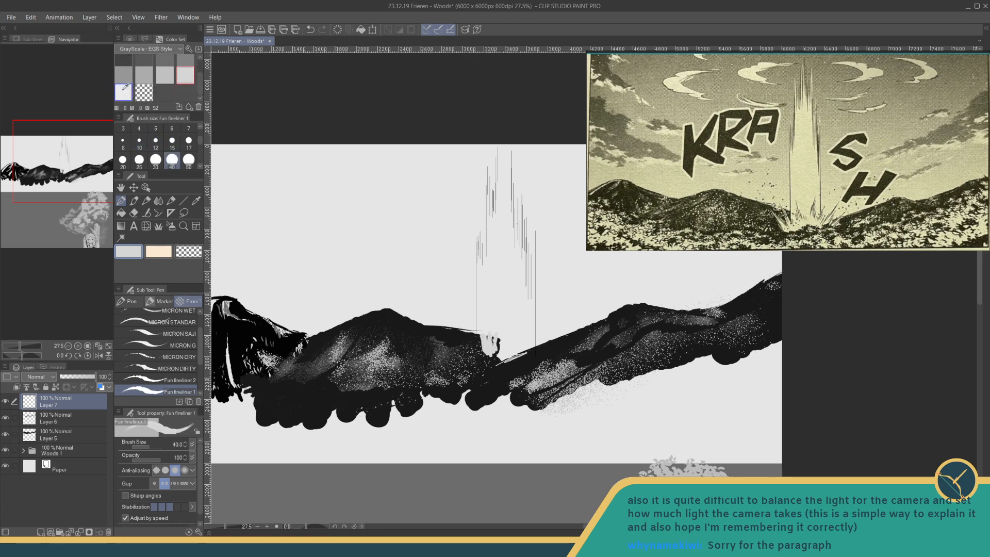
{"action": "mouse_move", "coordinate": [488, 337]}
{"action": "left_mouse_down"}
{"action": "mouse_move", "coordinate": [485, 352]}
{"action": "mouse_move", "coordinate": [490, 332]}
{"action": "mouse_move", "coordinate": [498, 350]}
{"action": "mouse_move", "coordinate": [550, 345]}
{"action": "mouse_move", "coordinate": [505, 361]}
{"action": "mouse_move", "coordinate": [471, 350]}
{"action": "left_mouse_up"}
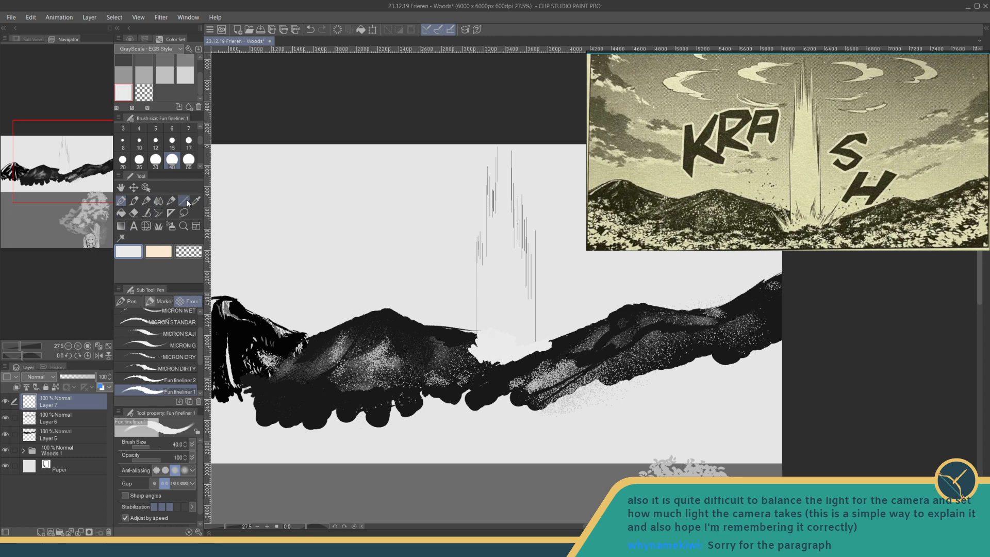
- Draw thin black rays radiating from the burst at the column's foot with the pen at size 8
{"action": "left_click", "coordinate": [129, 142]}
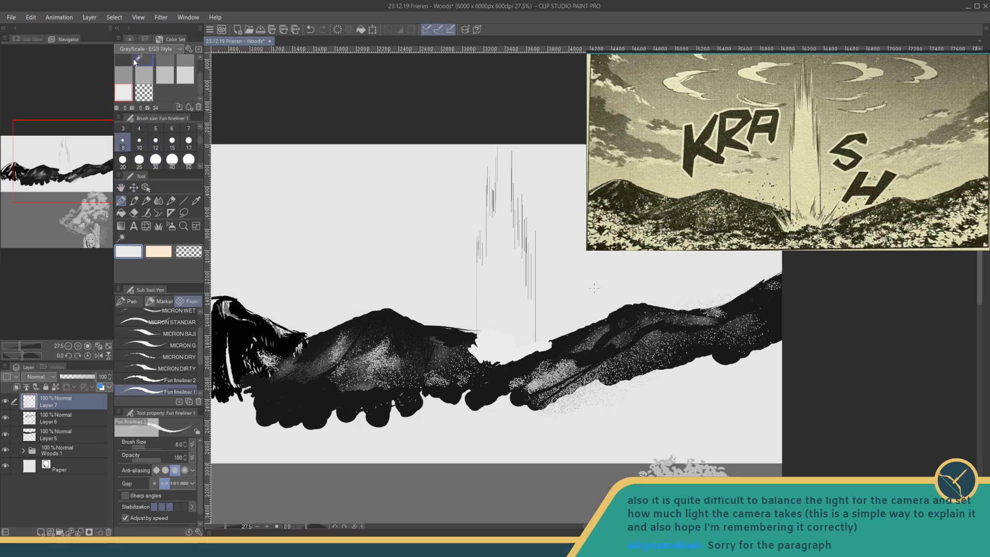
{"action": "scroll", "coordinate": [155, 72], "scroll_direction": "up", "scroll_amount": 3}
{"action": "left_click", "coordinate": [145, 62]}
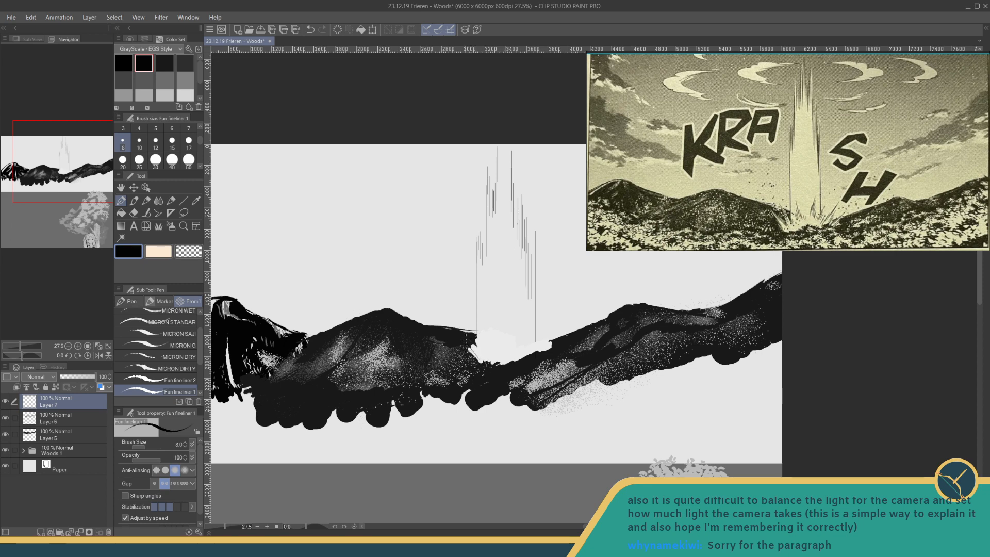
{"action": "mouse_move", "coordinate": [483, 346]}
{"action": "left_mouse_down"}
{"action": "mouse_move", "coordinate": [469, 327]}
{"action": "mouse_move", "coordinate": [485, 352]}
{"action": "mouse_move", "coordinate": [491, 325]}
{"action": "left_mouse_up"}
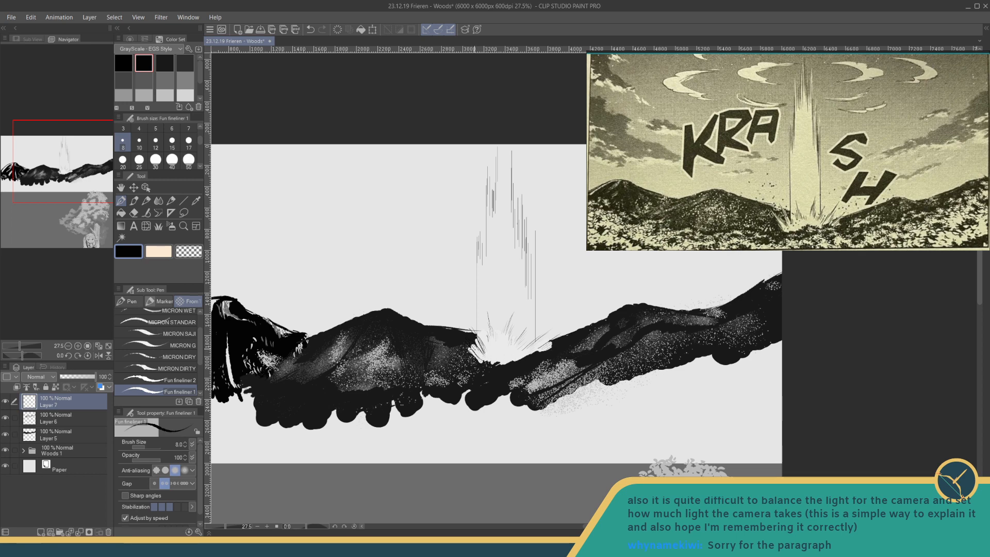
- Paint over the burst's left, right and lower edges in very dark grey at size 20 to blend it into the mountains
{"action": "left_click", "coordinate": [172, 142]}
{"action": "left_click_drag", "start_coordinate": [226, 526], "coordinate": [230, 526]}
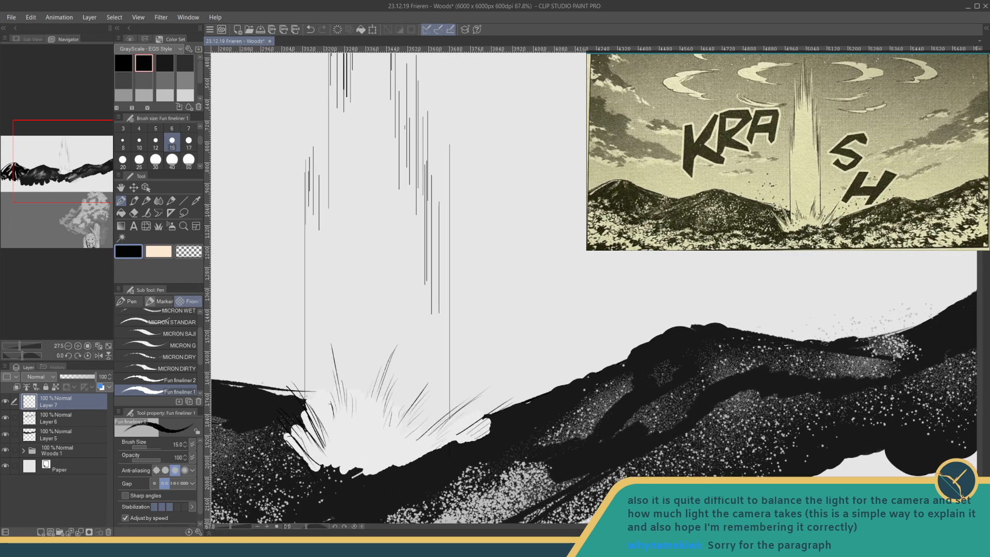
{"action": "left_click_drag", "start_coordinate": [371, 369], "coordinate": [479, 264]}
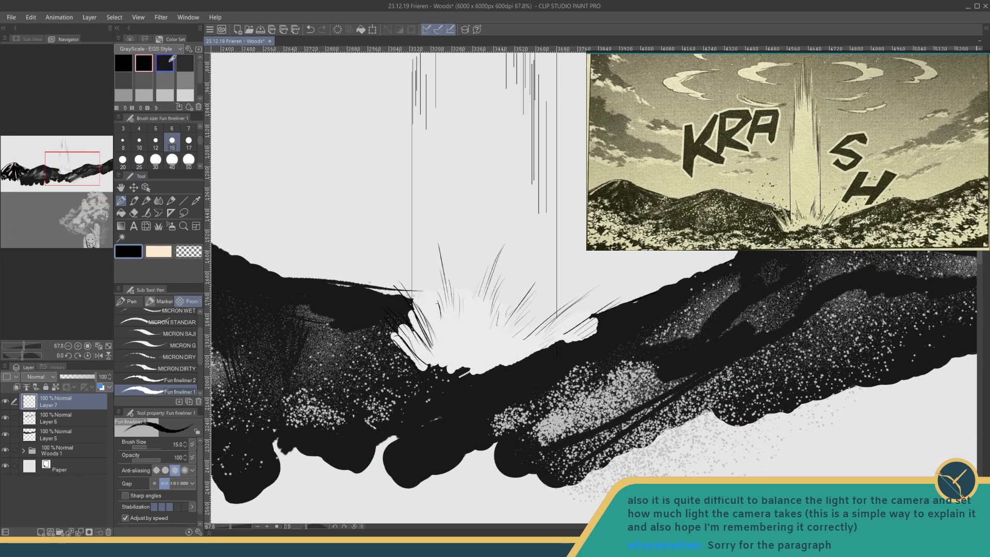
{"action": "left_click", "coordinate": [164, 63]}
{"action": "left_click", "coordinate": [123, 159]}
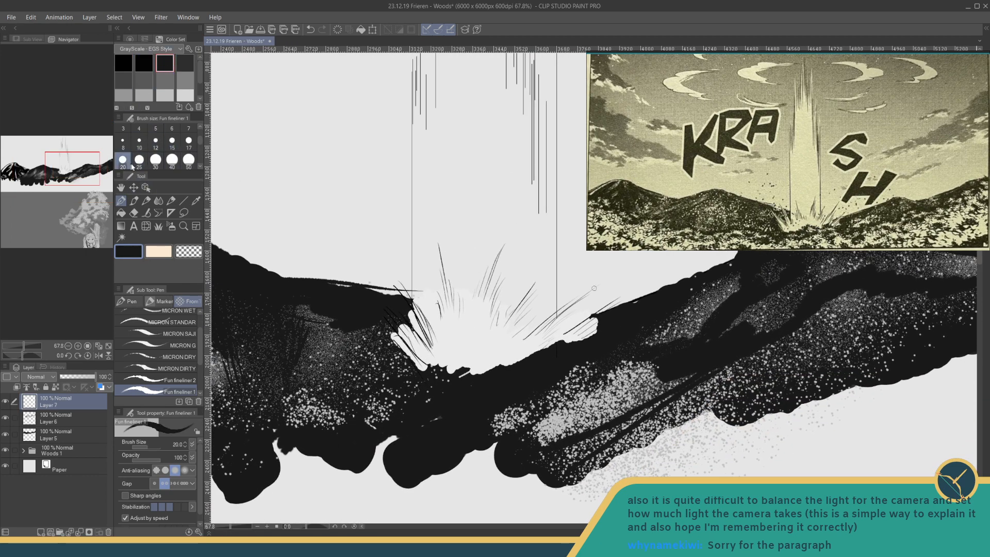
{"action": "mouse_move", "coordinate": [391, 335]}
{"action": "left_mouse_down"}
{"action": "mouse_move", "coordinate": [401, 345]}
{"action": "mouse_move", "coordinate": [399, 326]}
{"action": "mouse_move", "coordinate": [413, 331]}
{"action": "mouse_move", "coordinate": [414, 293]}
{"action": "left_mouse_up"}
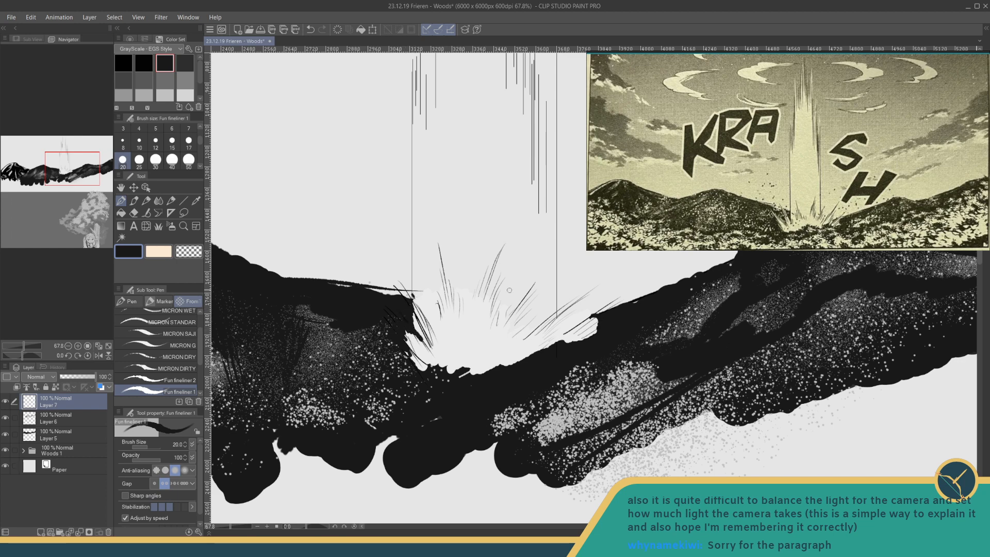
{"action": "mouse_move", "coordinate": [597, 323]}
{"action": "left_mouse_down"}
{"action": "mouse_move", "coordinate": [598, 313]}
{"action": "mouse_move", "coordinate": [594, 335]}
{"action": "mouse_move", "coordinate": [548, 348]}
{"action": "left_mouse_up"}
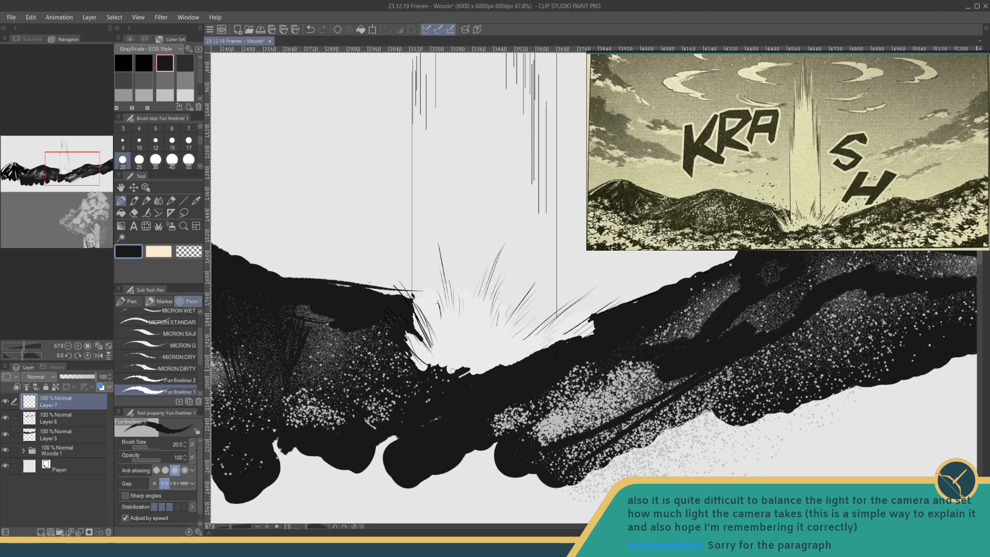
{"action": "left_click_drag", "start_coordinate": [419, 371], "coordinate": [428, 368]}
{"action": "mouse_move", "coordinate": [436, 362]}
{"action": "left_mouse_down"}
{"action": "mouse_move", "coordinate": [469, 350]}
{"action": "mouse_move", "coordinate": [476, 361]}
{"action": "mouse_move", "coordinate": [512, 356]}
{"action": "mouse_move", "coordinate": [507, 365]}
{"action": "mouse_move", "coordinate": [464, 361]}
{"action": "mouse_move", "coordinate": [424, 427]}
{"action": "mouse_move", "coordinate": [458, 370]}
{"action": "mouse_move", "coordinate": [434, 372]}
{"action": "mouse_move", "coordinate": [432, 387]}
{"action": "mouse_move", "coordinate": [459, 351]}
{"action": "mouse_move", "coordinate": [480, 352]}
{"action": "mouse_move", "coordinate": [468, 373]}
{"action": "mouse_move", "coordinate": [487, 392]}
{"action": "left_mouse_up"}
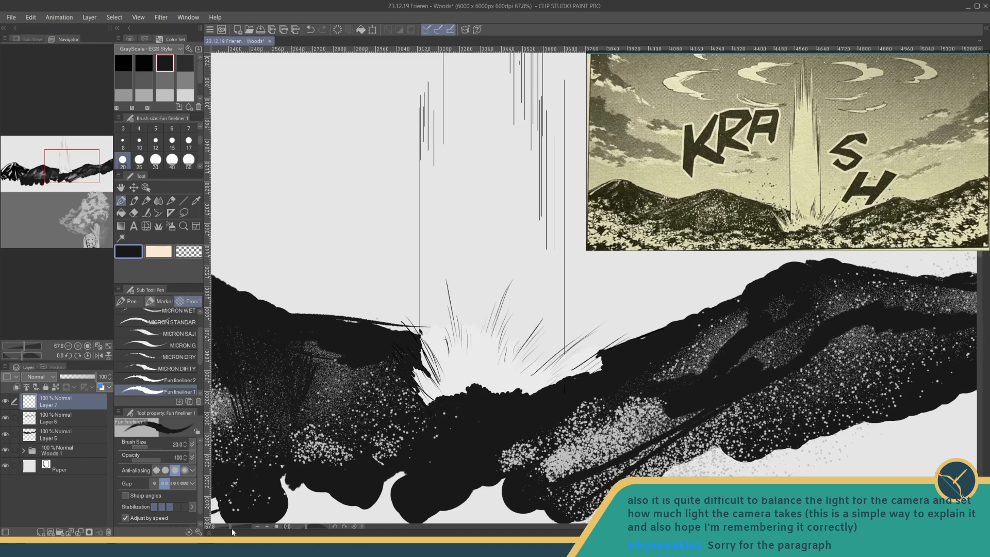
- Sketch a ragged cloud outline and loose wisps to the right of the light column in dark grey with the pen at size 10
{"action": "left_click_drag", "start_coordinate": [231, 527], "coordinate": [224, 525]}
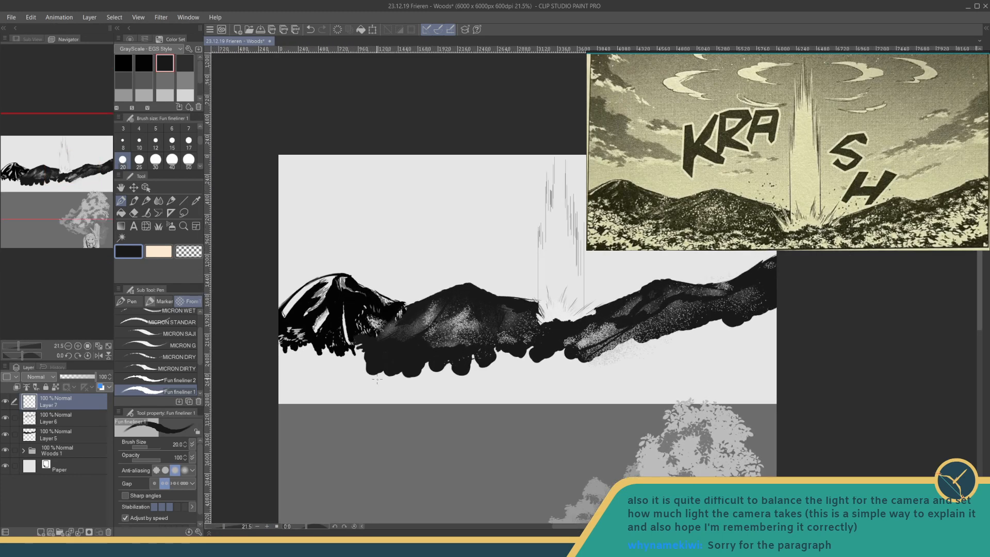
{"action": "left_click_drag", "start_coordinate": [377, 380], "coordinate": [365, 412]}
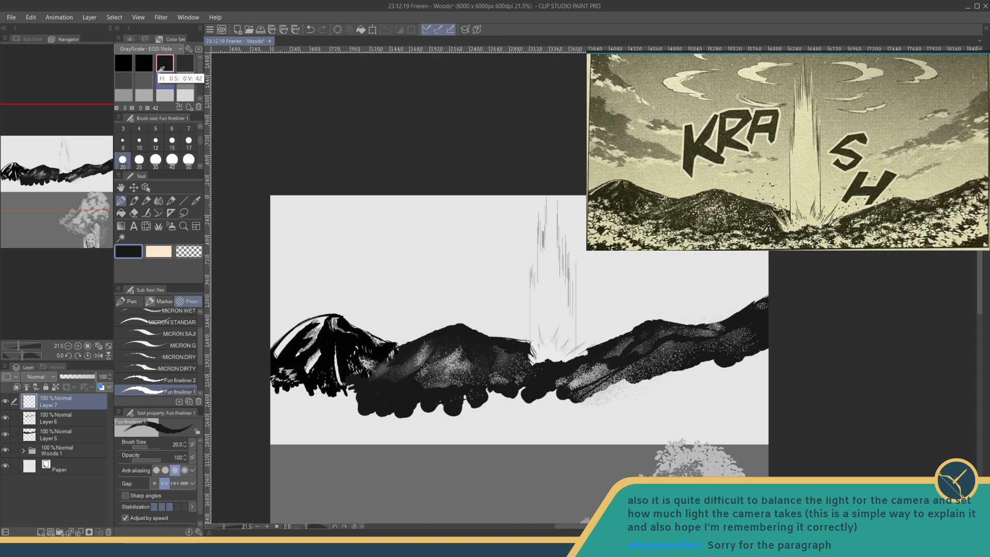
{"action": "left_click", "coordinate": [139, 142]}
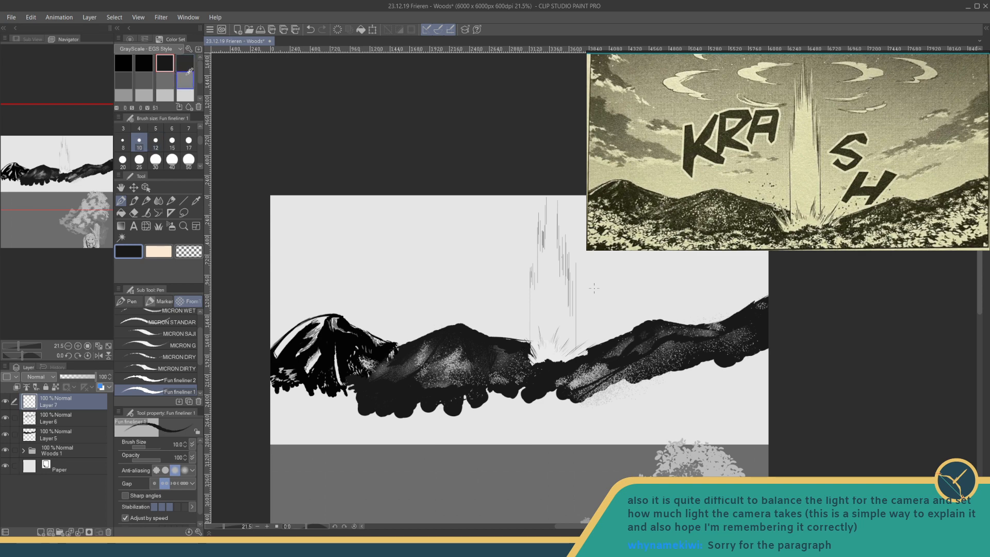
{"action": "left_click", "coordinate": [165, 81]}
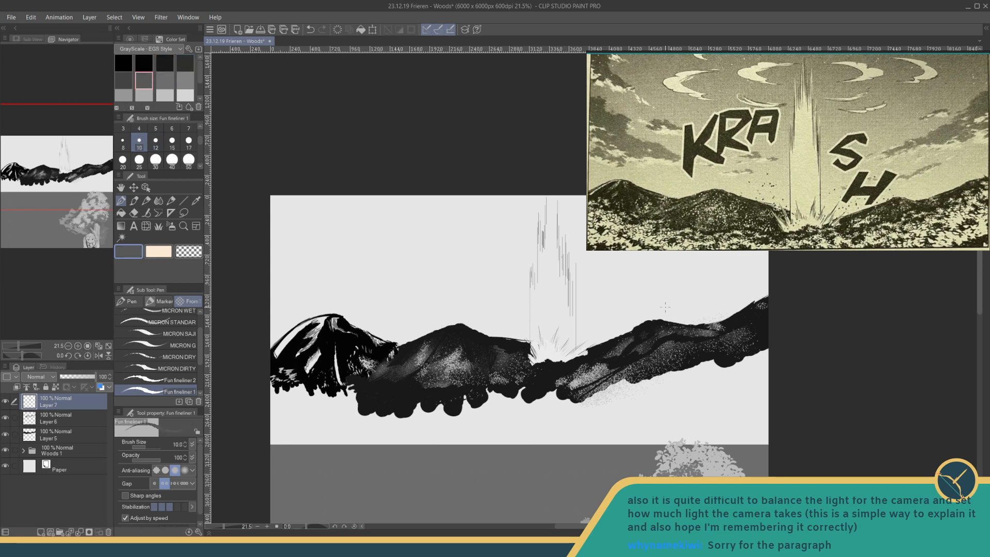
{"action": "left_click_drag", "start_coordinate": [665, 307], "coordinate": [651, 367]}
{"action": "left_click_drag", "start_coordinate": [224, 527], "coordinate": [227, 526]}
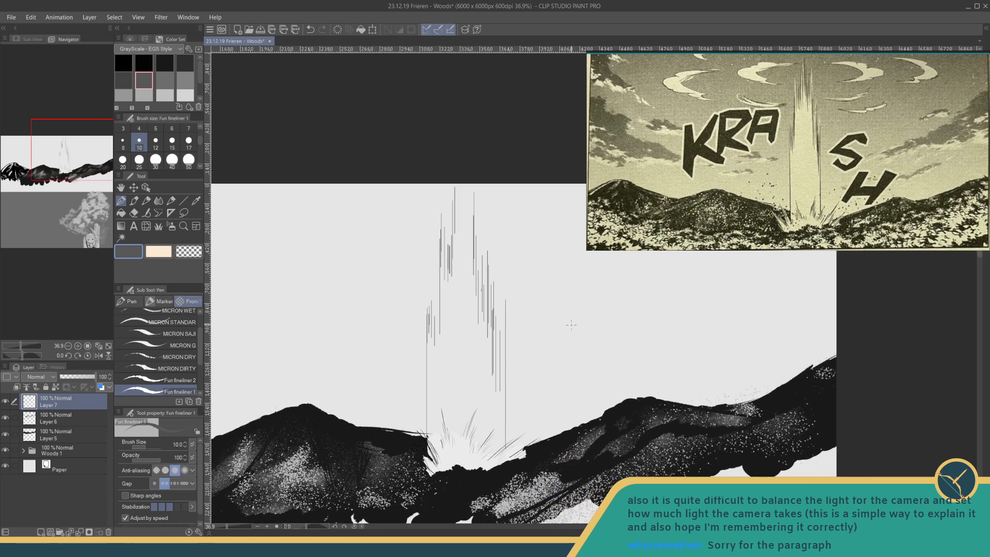
{"action": "mouse_move", "coordinate": [602, 306]}
{"action": "left_mouse_down"}
{"action": "mouse_move", "coordinate": [629, 297]}
{"action": "mouse_move", "coordinate": [636, 309]}
{"action": "mouse_move", "coordinate": [629, 294]}
{"action": "mouse_move", "coordinate": [652, 287]}
{"action": "left_mouse_up"}
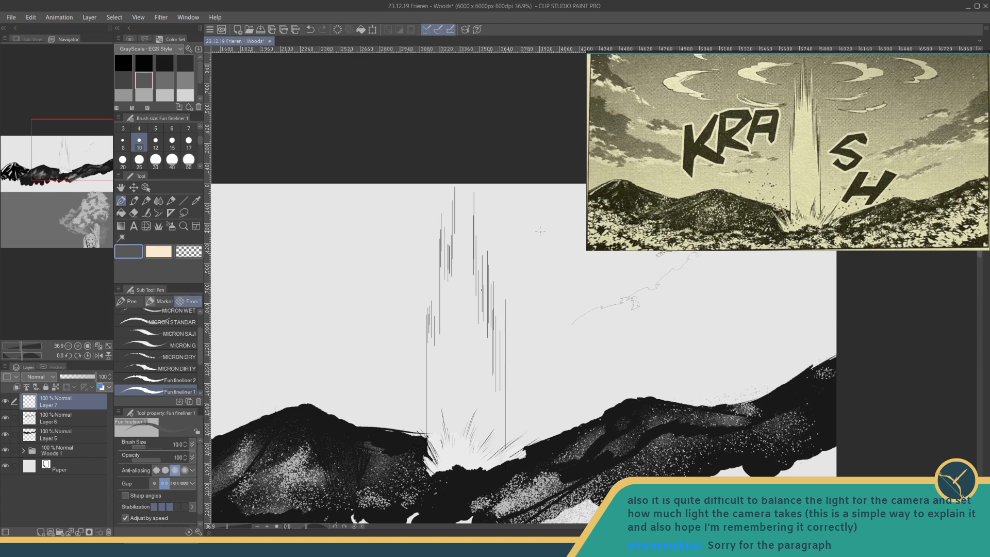
{"action": "mouse_move", "coordinate": [553, 225]}
{"action": "left_mouse_down"}
{"action": "mouse_move", "coordinate": [523, 253]}
{"action": "mouse_move", "coordinate": [551, 232]}
{"action": "mouse_move", "coordinate": [543, 263]}
{"action": "mouse_move", "coordinate": [560, 252]}
{"action": "left_mouse_up"}
{"action": "mouse_move", "coordinate": [522, 207]}
{"action": "left_mouse_down"}
{"action": "mouse_move", "coordinate": [495, 187]}
{"action": "mouse_move", "coordinate": [532, 197]}
{"action": "mouse_move", "coordinate": [522, 206]}
{"action": "mouse_move", "coordinate": [539, 192]}
{"action": "left_mouse_up"}
- Sketch small crescent clouds on either side of the light column's upper end, undoing and redrawing the left one
{"action": "mouse_move", "coordinate": [426, 190]}
{"action": "left_mouse_down"}
{"action": "mouse_move", "coordinate": [400, 199]}
{"action": "mouse_move", "coordinate": [399, 220]}
{"action": "left_mouse_up"}
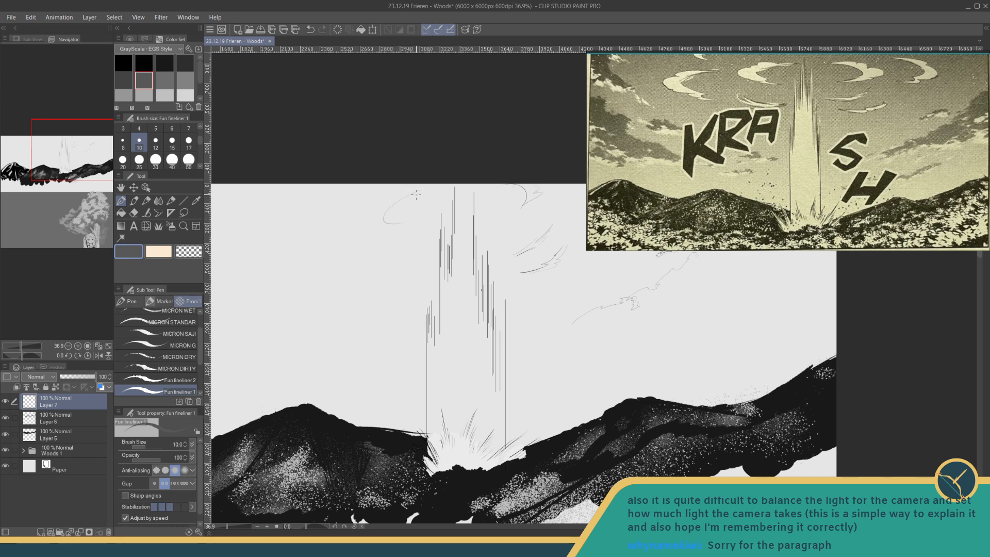
{"action": "key", "text": "ctrl+z"}
{"action": "key", "text": "ctrl+y"}
{"action": "key", "text": "ctrl+z"}
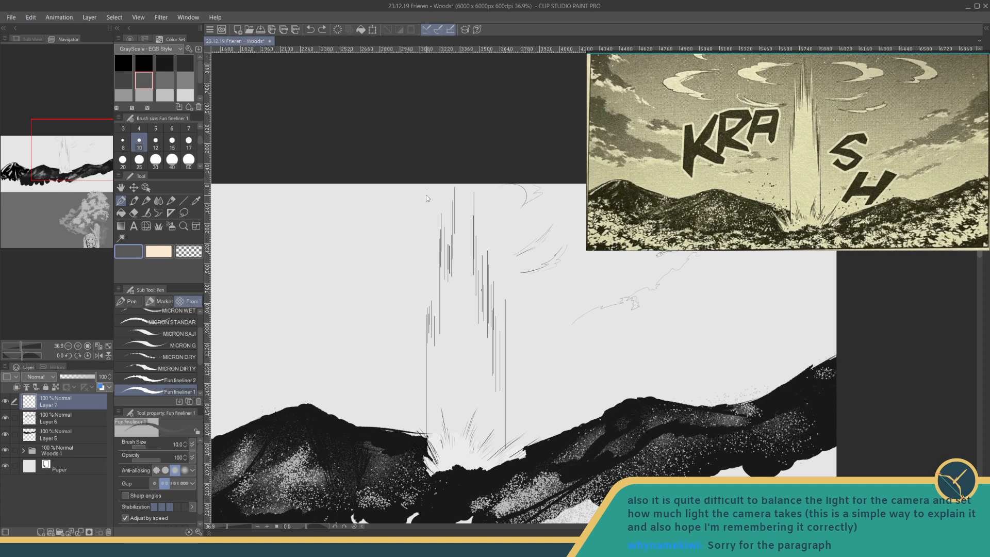
{"action": "mouse_move", "coordinate": [422, 192]}
{"action": "left_mouse_down"}
{"action": "mouse_move", "coordinate": [385, 213]}
{"action": "mouse_move", "coordinate": [419, 217]}
{"action": "left_mouse_up"}
{"action": "key", "text": "ctrl+z"}
{"action": "left_click_drag", "start_coordinate": [509, 186], "coordinate": [521, 209]}
{"action": "mouse_move", "coordinate": [411, 190]}
{"action": "left_mouse_down"}
{"action": "mouse_move", "coordinate": [378, 202]}
{"action": "mouse_move", "coordinate": [388, 217]}
{"action": "mouse_move", "coordinate": [416, 213]}
{"action": "left_mouse_up"}
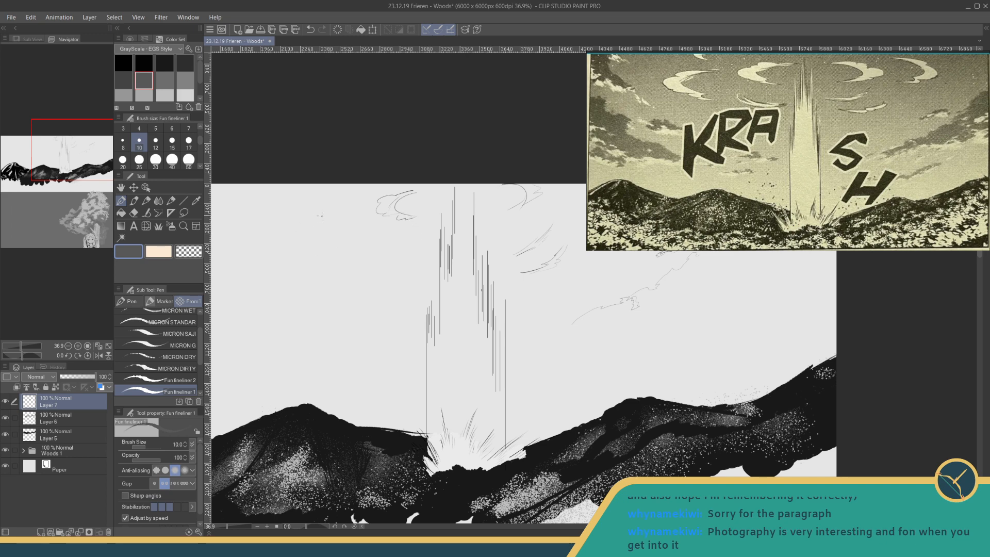
- Sketch a larger crescent cloud farther left of the column, undoing and redrawing strokes until its shape fits
{"action": "mouse_move", "coordinate": [322, 216]}
{"action": "left_mouse_down"}
{"action": "mouse_move", "coordinate": [302, 234]}
{"action": "mouse_move", "coordinate": [285, 253]}
{"action": "left_mouse_up"}
{"action": "key", "text": "ctrl+z"}
{"action": "mouse_move", "coordinate": [328, 208]}
{"action": "left_mouse_down"}
{"action": "mouse_move", "coordinate": [310, 211]}
{"action": "mouse_move", "coordinate": [316, 221]}
{"action": "mouse_move", "coordinate": [293, 241]}
{"action": "mouse_move", "coordinate": [316, 246]}
{"action": "left_mouse_up"}
{"action": "key", "text": "ctrl+z"}
{"action": "key", "text": "ctrl+z"}
{"action": "mouse_move", "coordinate": [336, 209]}
{"action": "left_mouse_down"}
{"action": "mouse_move", "coordinate": [302, 226]}
{"action": "mouse_move", "coordinate": [296, 245]}
{"action": "mouse_move", "coordinate": [373, 249]}
{"action": "left_mouse_up"}
{"action": "mouse_move", "coordinate": [332, 208]}
{"action": "left_mouse_down"}
{"action": "mouse_move", "coordinate": [352, 207]}
{"action": "mouse_move", "coordinate": [316, 222]}
{"action": "left_mouse_up"}
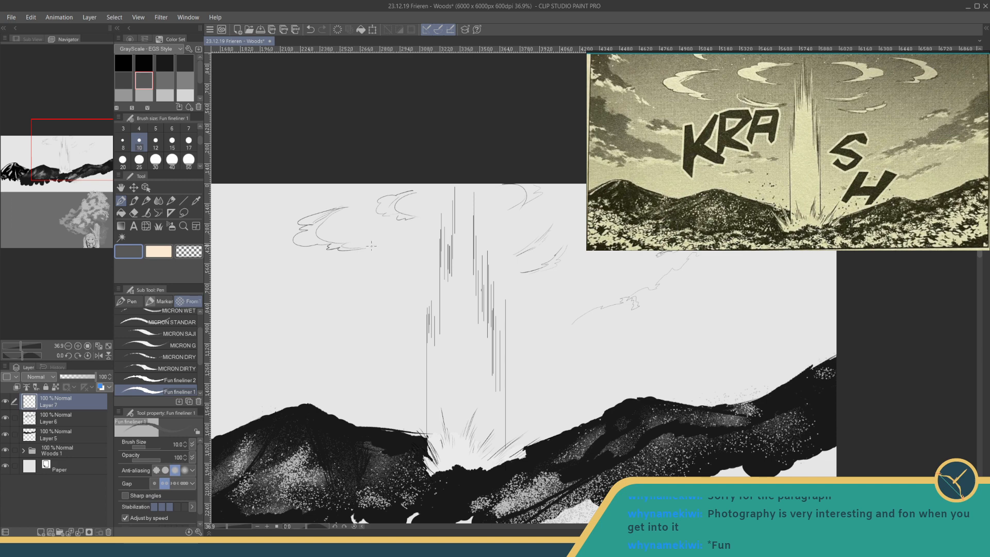
- Sketch a flat wisp just left of the column and a small stroke at the canvas's upper edge, and save the file
{"action": "left_click_drag", "start_coordinate": [534, 300], "coordinate": [500, 307]}
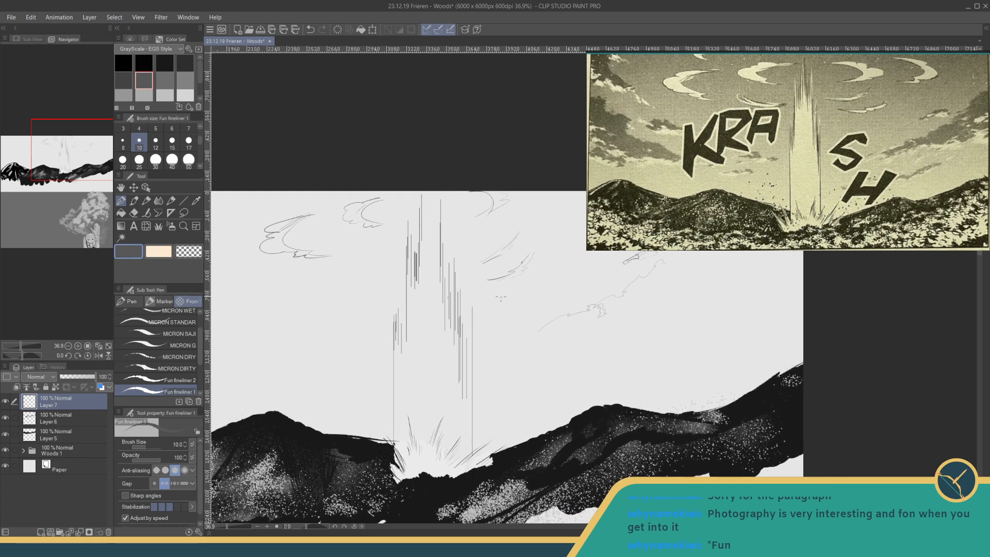
{"action": "left_click_drag", "start_coordinate": [352, 261], "coordinate": [398, 270]}
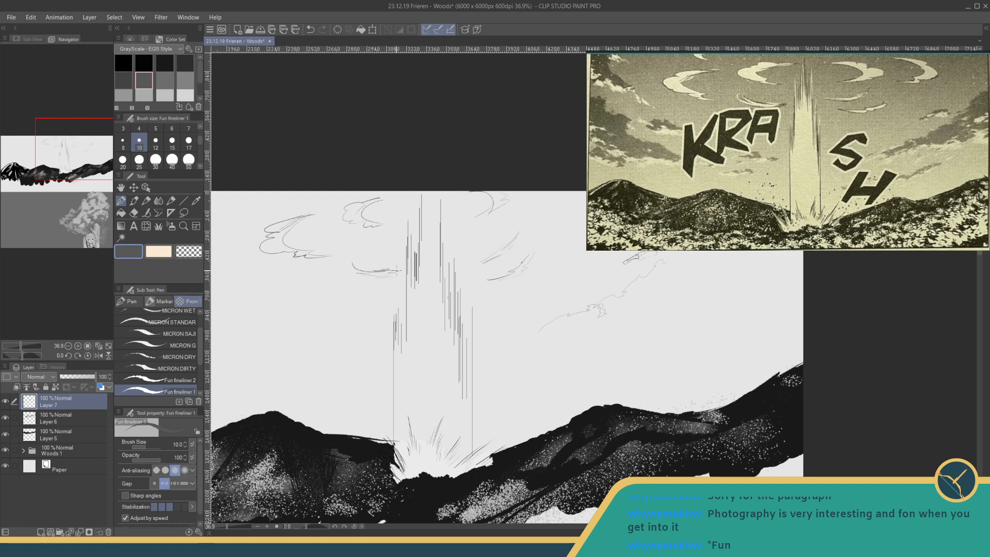
{"action": "left_click_drag", "start_coordinate": [288, 191], "coordinate": [297, 198]}
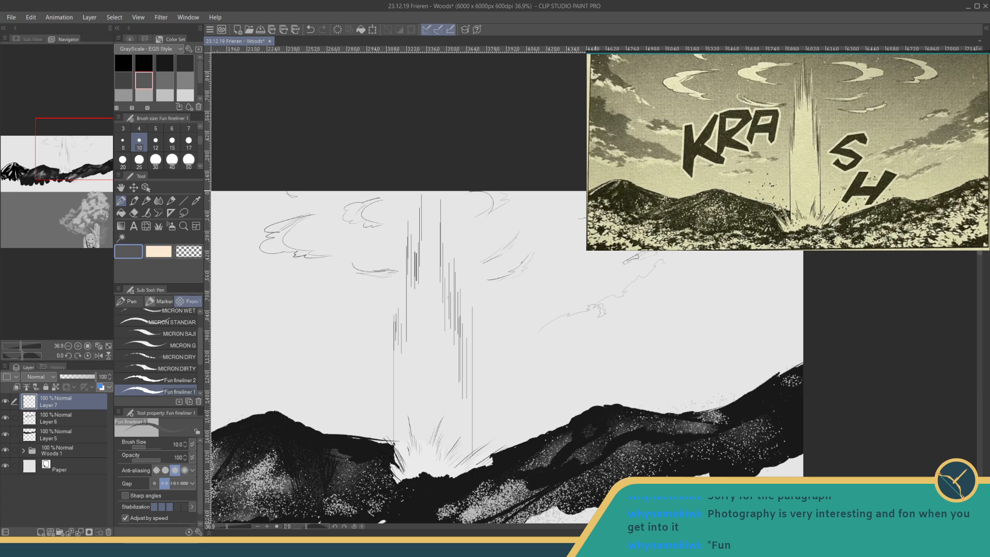
{"action": "key", "text": "ctrl+s"}
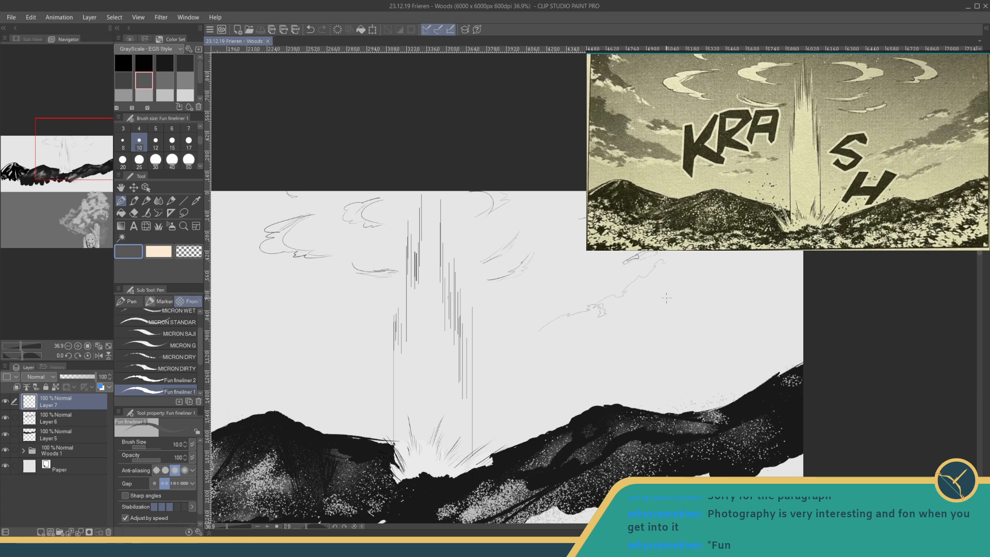
- Extend the cloud sketch in the right part of the sky with slanted wispy strokes above the right mountain
{"action": "left_click_drag", "start_coordinate": [666, 298], "coordinate": [641, 293]}
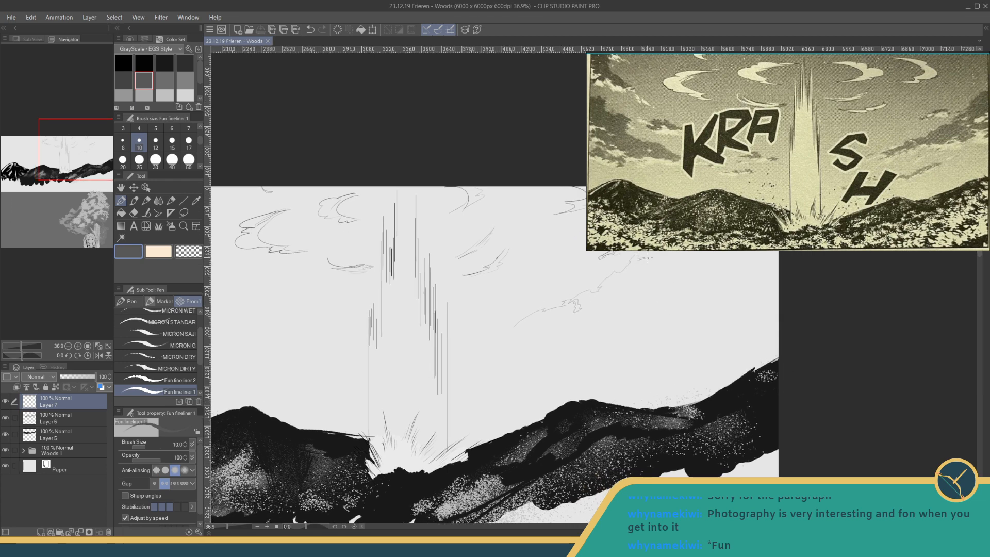
{"action": "left_click_drag", "start_coordinate": [683, 198], "coordinate": [697, 206]}
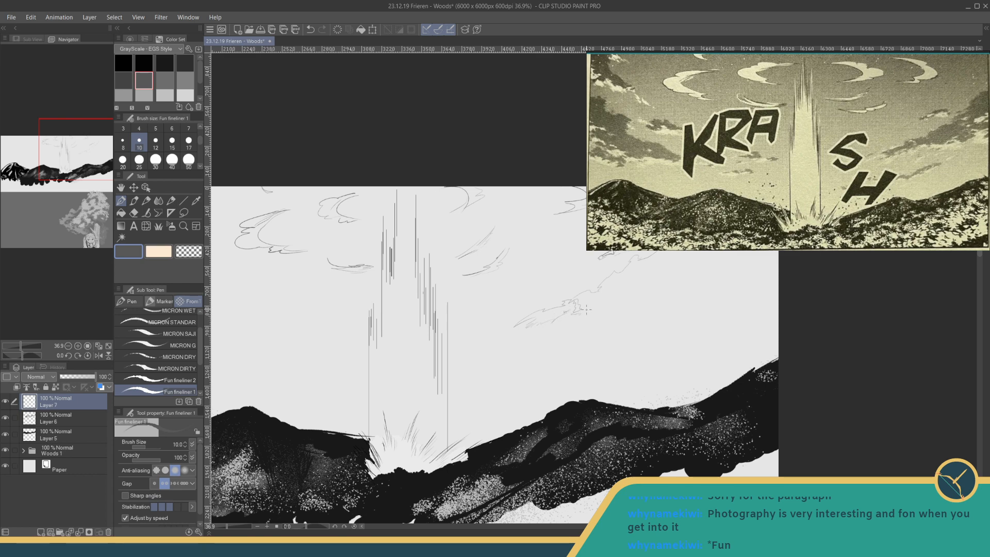
{"action": "mouse_move", "coordinate": [596, 303]}
{"action": "left_mouse_down"}
{"action": "mouse_move", "coordinate": [658, 286]}
{"action": "mouse_move", "coordinate": [684, 260]}
{"action": "left_mouse_up"}
{"action": "left_click_drag", "start_coordinate": [603, 357], "coordinate": [663, 329]}
{"action": "left_click_drag", "start_coordinate": [564, 361], "coordinate": [630, 306]}
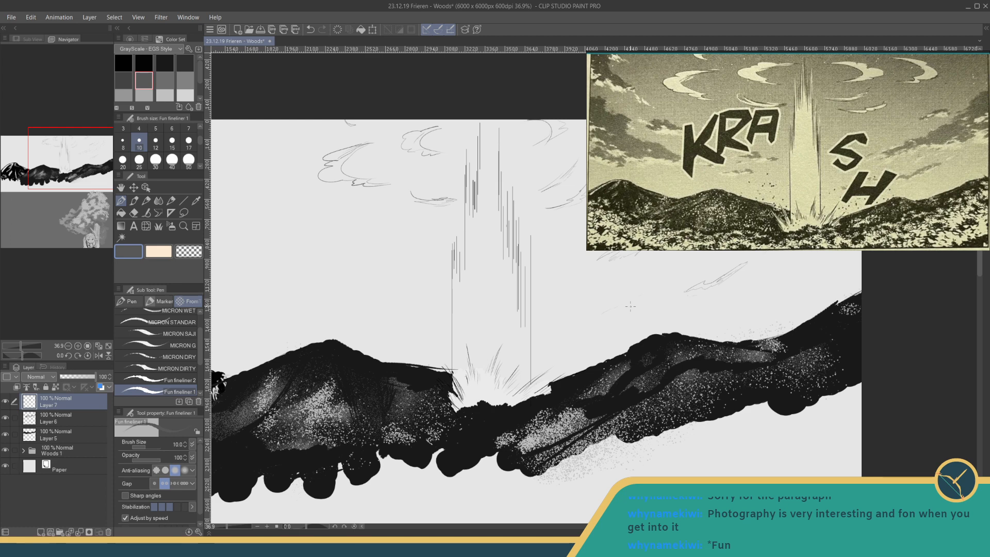
- Sketch two small, flat clouds in the sky above the middle mountain
{"action": "left_click_drag", "start_coordinate": [261, 184], "coordinate": [433, 194]}
{"action": "left_click_drag", "start_coordinate": [523, 292], "coordinate": [530, 287]}
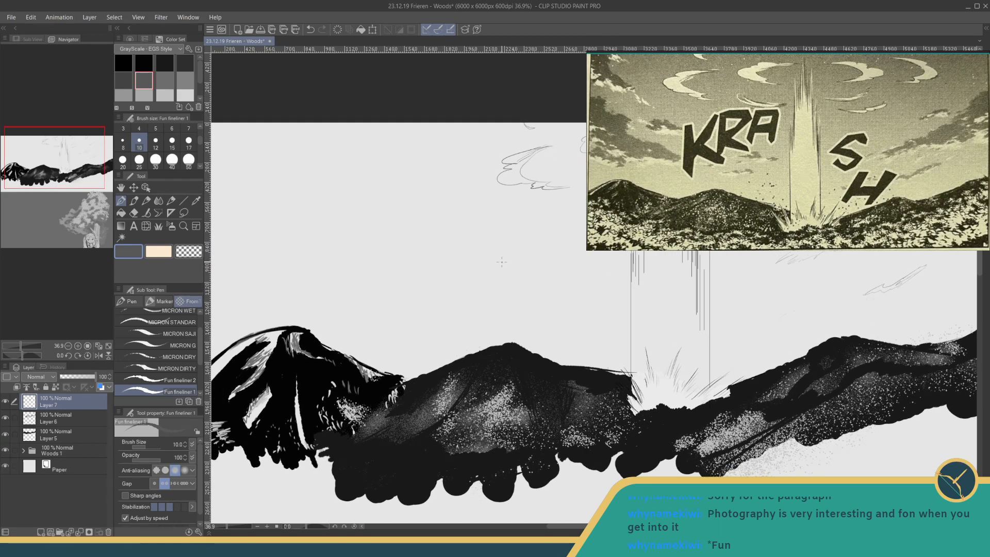
{"action": "mouse_move", "coordinate": [514, 259]}
{"action": "left_mouse_down"}
{"action": "mouse_move", "coordinate": [480, 267]}
{"action": "mouse_move", "coordinate": [543, 271]}
{"action": "left_mouse_up"}
{"action": "left_click_drag", "start_coordinate": [459, 298], "coordinate": [518, 299]}
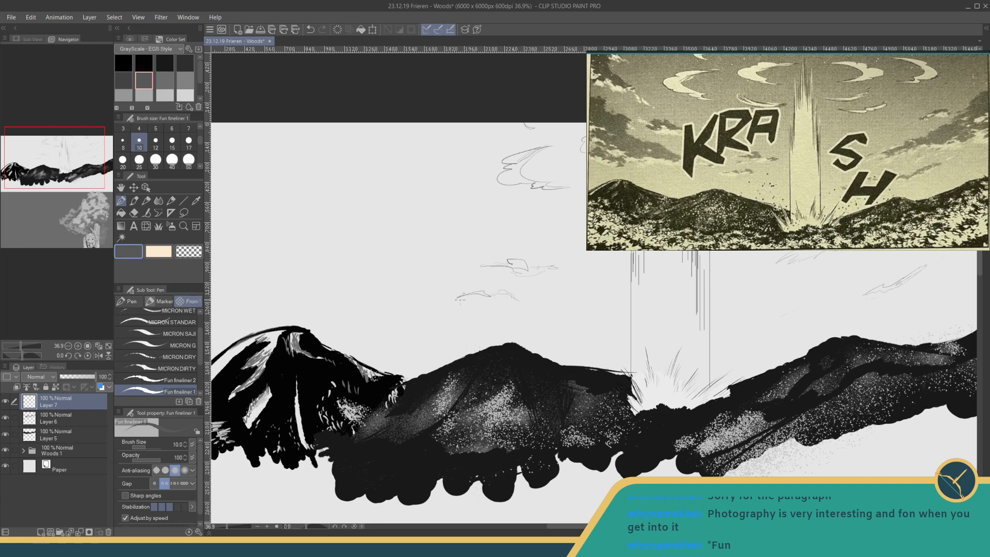
{"action": "left_click_drag", "start_coordinate": [455, 300], "coordinate": [478, 298]}
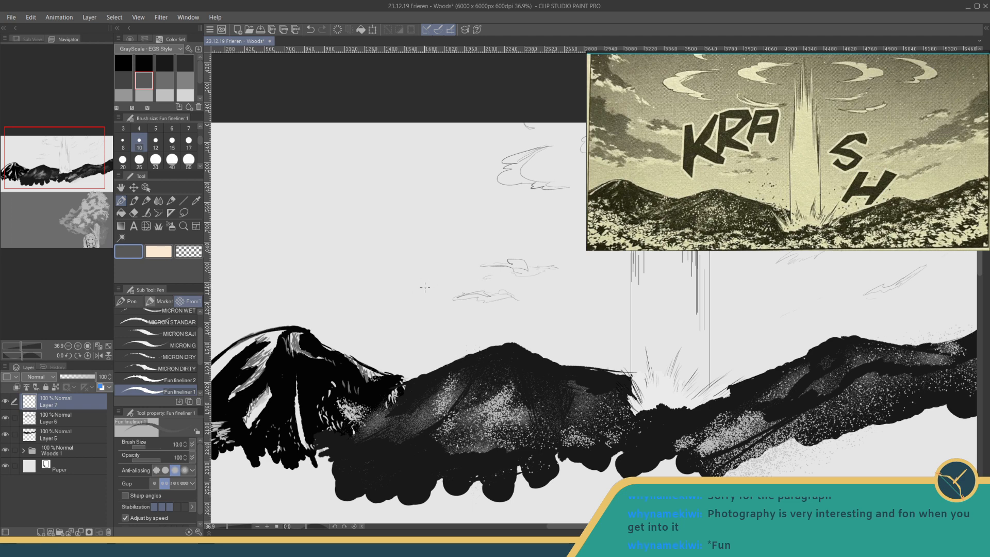
{"action": "mouse_move", "coordinate": [434, 283]}
{"action": "left_mouse_down"}
{"action": "mouse_move", "coordinate": [408, 286]}
{"action": "mouse_move", "coordinate": [437, 283]}
{"action": "left_mouse_up"}
- Sketch a long, low cloud bank above the far-left mountain, reaching toward the canvas's left edge
{"action": "mouse_move", "coordinate": [372, 222]}
{"action": "left_mouse_down"}
{"action": "mouse_move", "coordinate": [512, 250]}
{"action": "mouse_move", "coordinate": [494, 266]}
{"action": "mouse_move", "coordinate": [531, 267]}
{"action": "left_mouse_up"}
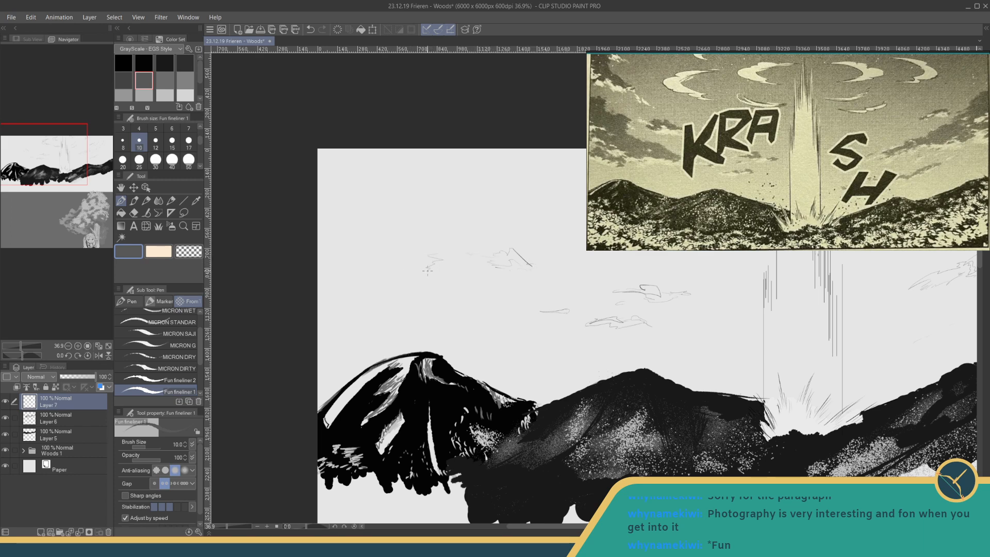
{"action": "left_click_drag", "start_coordinate": [506, 303], "coordinate": [515, 306]}
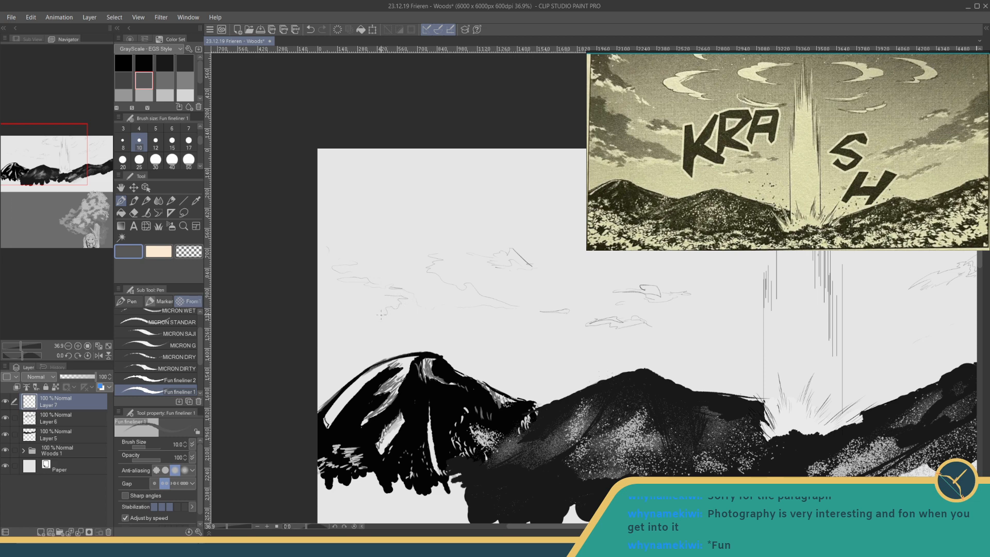
{"action": "left_click_drag", "start_coordinate": [381, 314], "coordinate": [380, 307]}
{"action": "left_click_drag", "start_coordinate": [454, 313], "coordinate": [469, 314]}
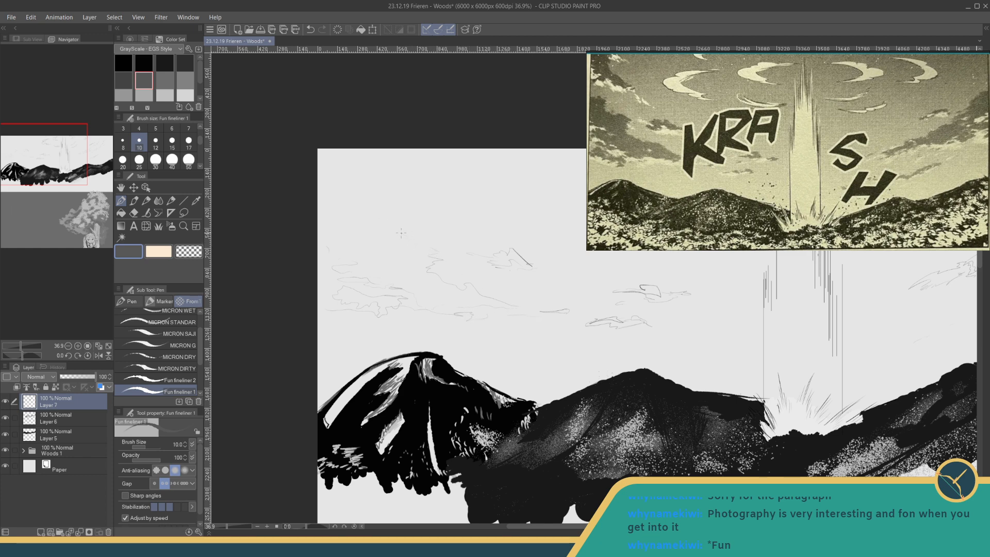
- Sketch thin, ragged cloud outlines in the upper-left corner of the sky
{"action": "mouse_move", "coordinate": [381, 226]}
{"action": "left_mouse_down"}
{"action": "mouse_move", "coordinate": [383, 210]}
{"action": "mouse_move", "coordinate": [360, 208]}
{"action": "left_mouse_up"}
{"action": "left_click_drag", "start_coordinate": [378, 177], "coordinate": [397, 184]}
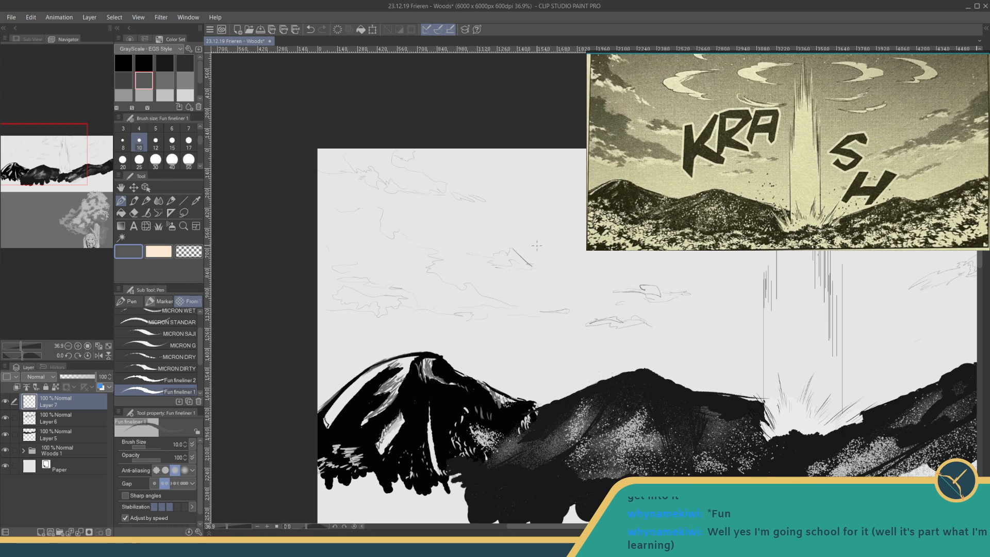
{"action": "left_click_drag", "start_coordinate": [473, 247], "coordinate": [294, 251]}
{"action": "left_click_drag", "start_coordinate": [223, 527], "coordinate": [225, 528]}
{"action": "left_click_drag", "start_coordinate": [308, 448], "coordinate": [322, 429]}
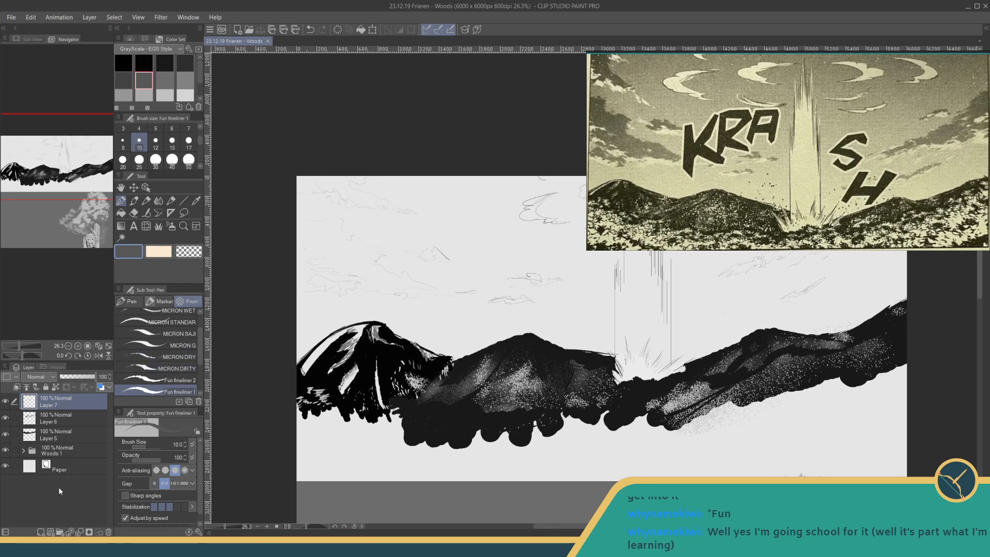
- Add a new raster layer directly beneath Layer 5 and activate the Gradient tool
{"action": "left_click", "coordinate": [41, 532]}
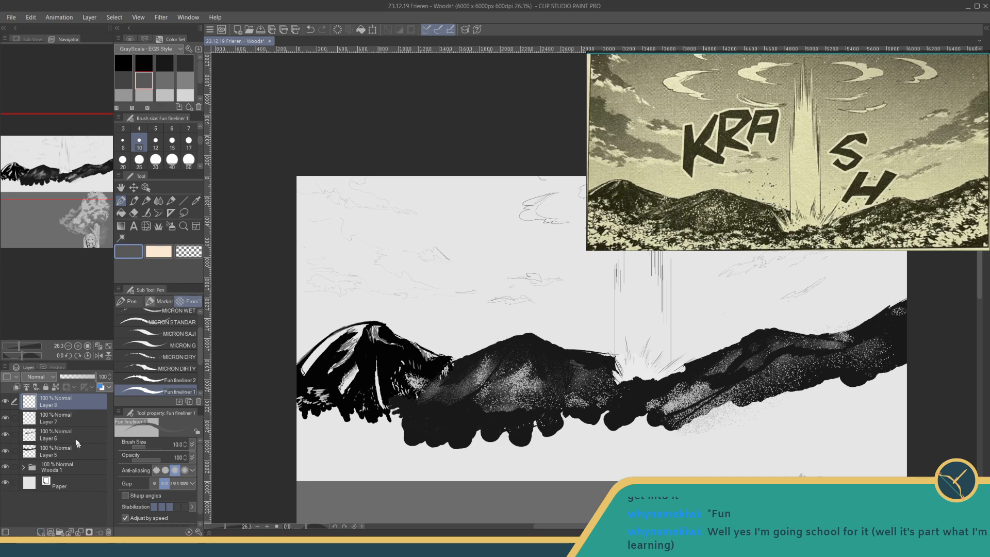
{"action": "left_click_drag", "start_coordinate": [66, 405], "coordinate": [75, 464]}
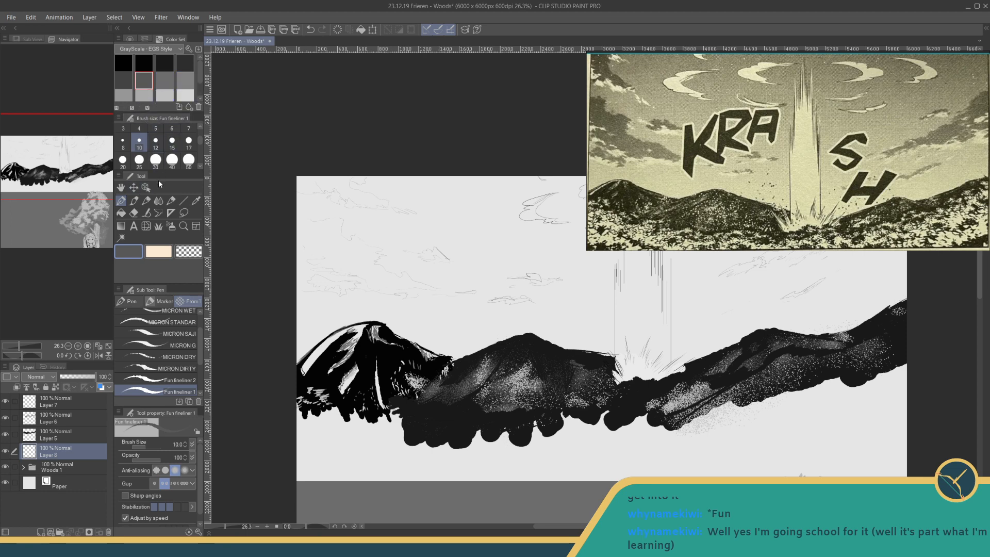
{"action": "left_click", "coordinate": [120, 227]}
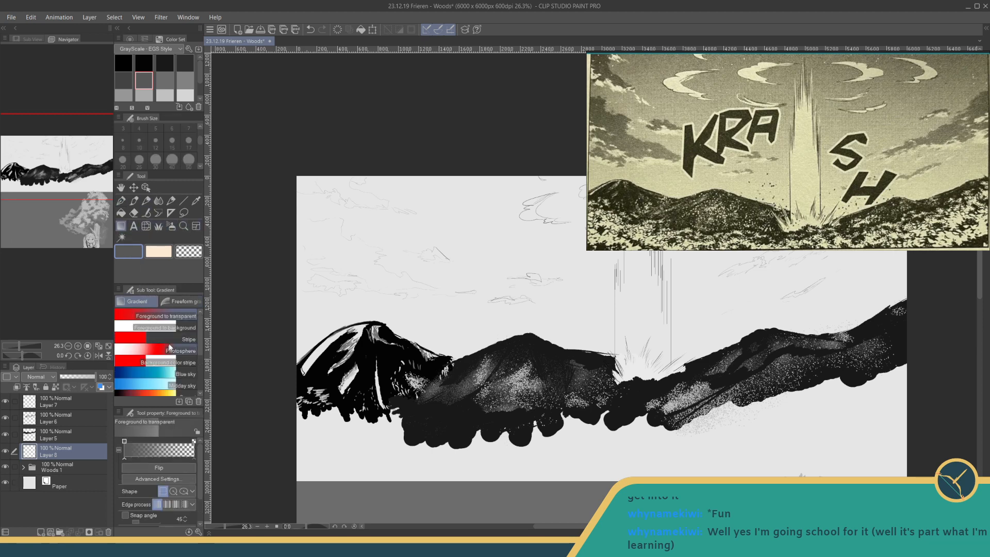
- Try the freeform gradient The lightest shadow with maximum gap closing and tolerance 20, and return to the Foreground to transparent gradient
{"action": "left_click", "coordinate": [184, 303]}
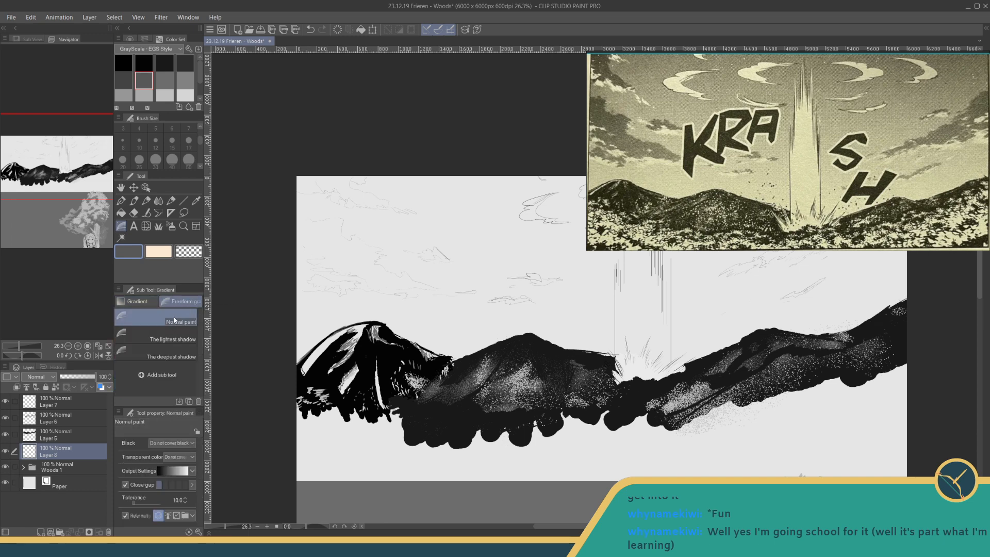
{"action": "left_click", "coordinate": [180, 338]}
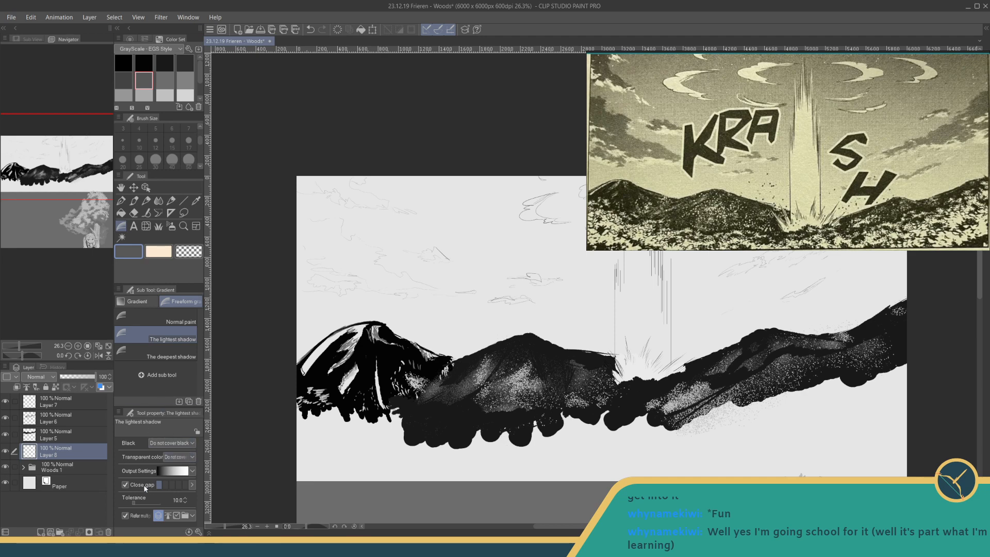
{"action": "left_click_drag", "start_coordinate": [165, 490], "coordinate": [182, 490]}
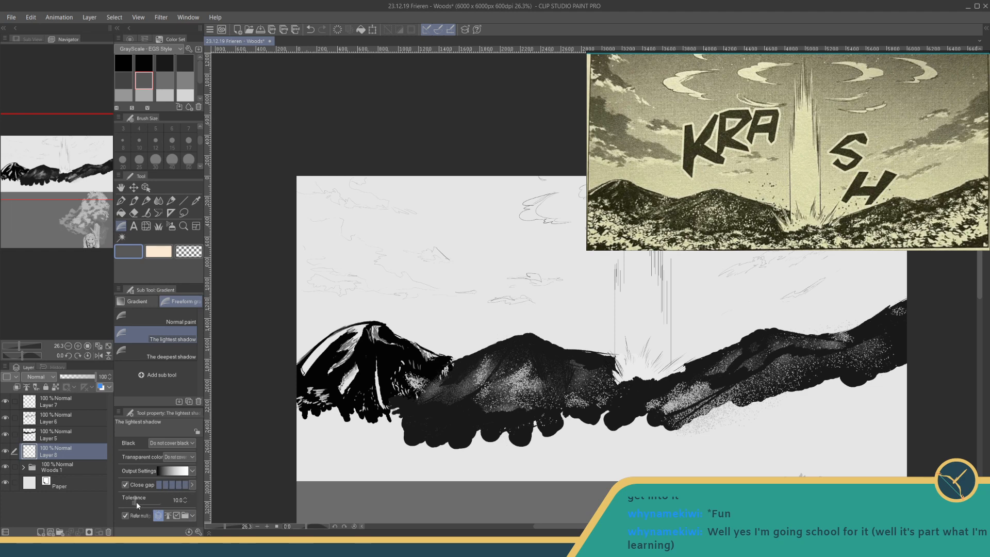
{"action": "left_click_drag", "start_coordinate": [137, 504], "coordinate": [140, 503]}
{"action": "left_click", "coordinate": [190, 472]}
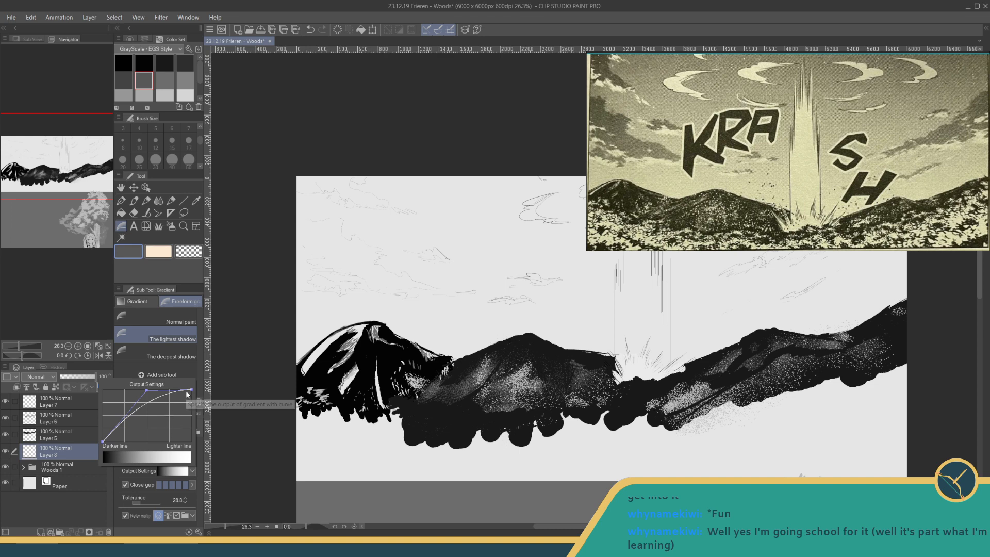
{"action": "mouse_move", "coordinate": [145, 392]}
{"action": "left_mouse_down"}
{"action": "mouse_move", "coordinate": [171, 409]}
{"action": "mouse_move", "coordinate": [147, 387]}
{"action": "left_mouse_up"}
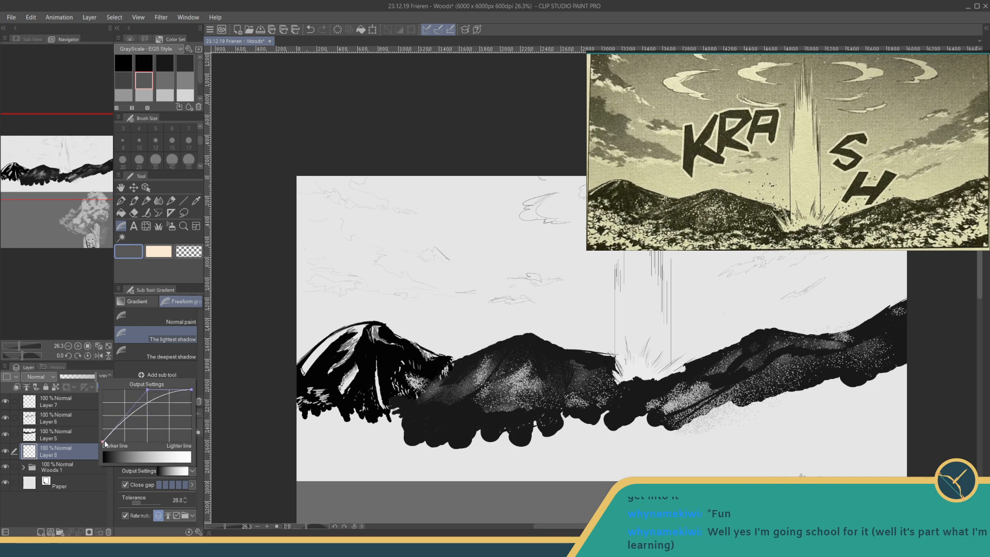
{"action": "mouse_move", "coordinate": [110, 443]}
{"action": "left_mouse_down"}
{"action": "mouse_move", "coordinate": [124, 440]}
{"action": "mouse_move", "coordinate": [111, 443]}
{"action": "left_mouse_up"}
{"action": "left_click", "coordinate": [204, 449]}
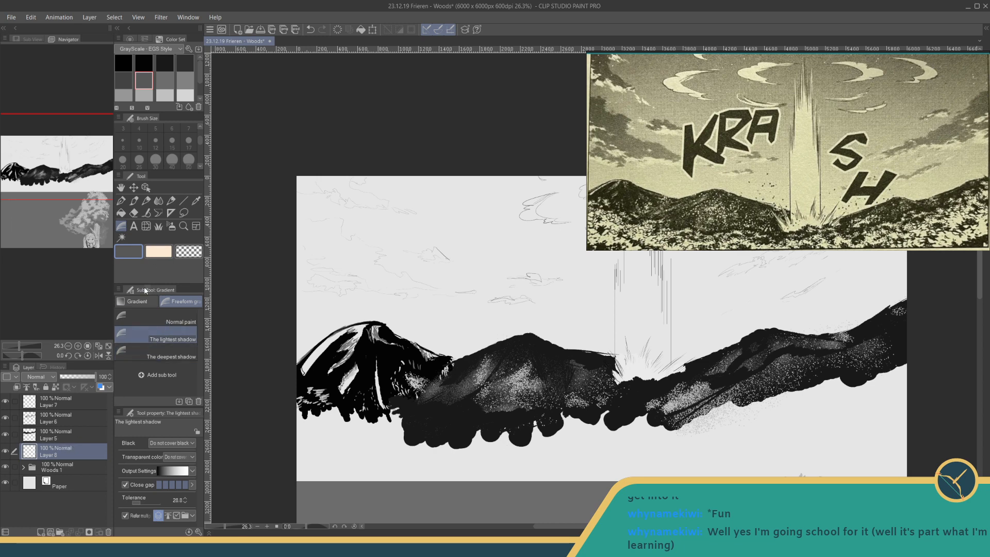
{"action": "left_click", "coordinate": [137, 301]}
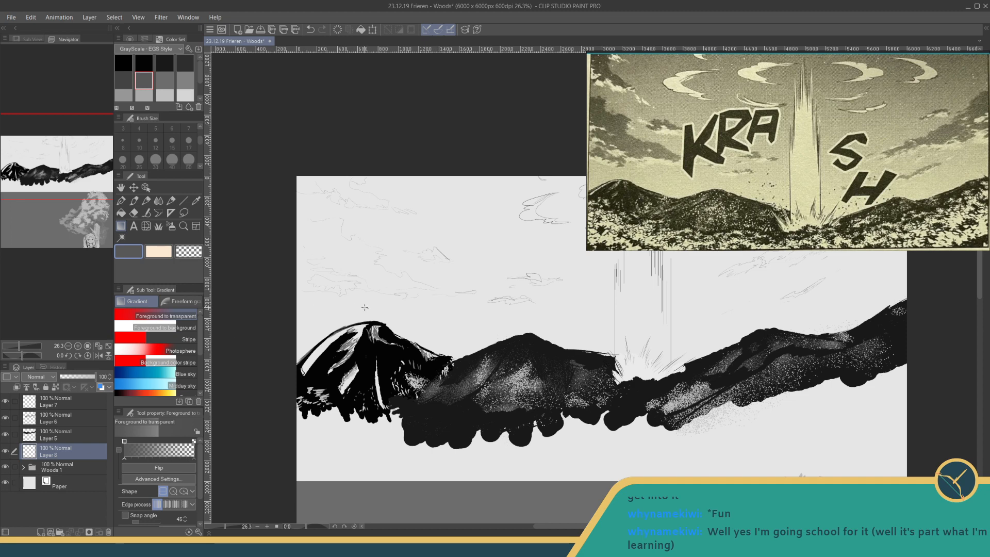
- Try a dark grey foreground-to-transparent gradient above the far-left mountain, then undo it
{"action": "mouse_move", "coordinate": [424, 319]}
{"action": "left_mouse_down"}
{"action": "mouse_move", "coordinate": [389, 298]}
{"action": "mouse_move", "coordinate": [383, 315]}
{"action": "left_mouse_up"}
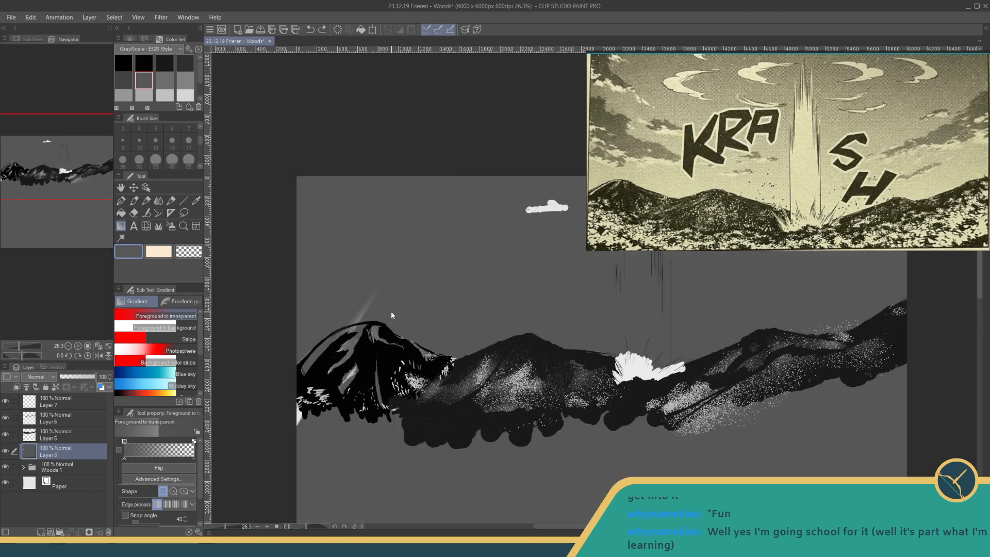
{"action": "key", "text": "ctrl+z"}
{"action": "key", "text": "ctrl+z"}
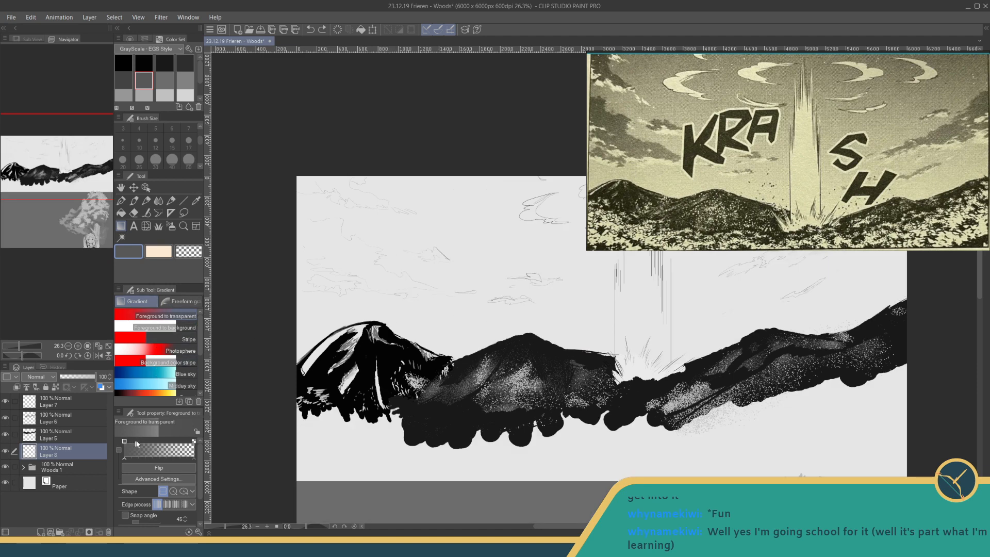
- Move the gradient's transparent stop close to its opaque end and try a dark grey fade down from the canvas's upper edge
{"action": "mouse_move", "coordinate": [124, 459]}
{"action": "left_mouse_down"}
{"action": "mouse_move", "coordinate": [136, 460]}
{"action": "mouse_move", "coordinate": [123, 461]}
{"action": "left_mouse_up"}
{"action": "left_click_drag", "start_coordinate": [194, 459], "coordinate": [142, 464]}
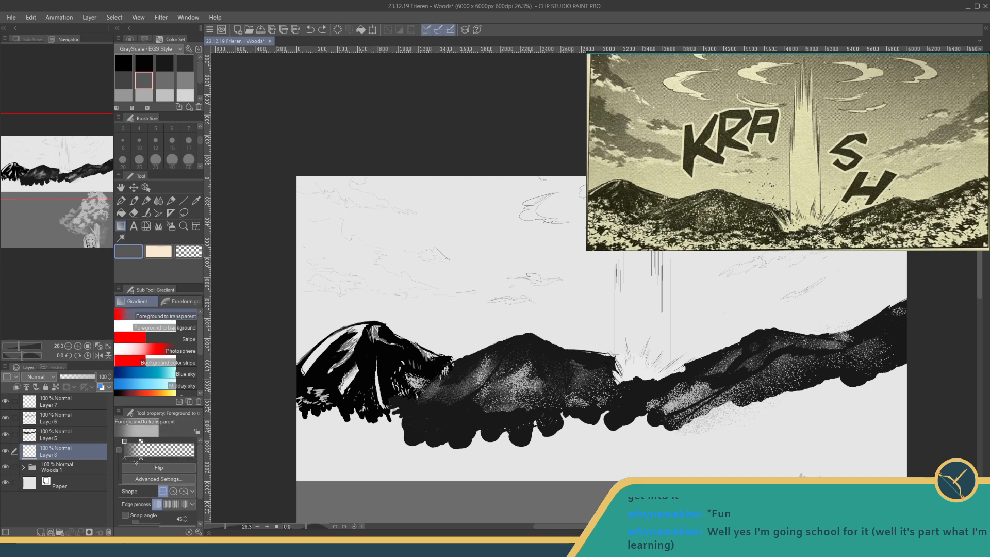
{"action": "left_click_drag", "start_coordinate": [585, 156], "coordinate": [584, 253]}
{"action": "left_click_drag", "start_coordinate": [578, 183], "coordinate": [578, 258]}
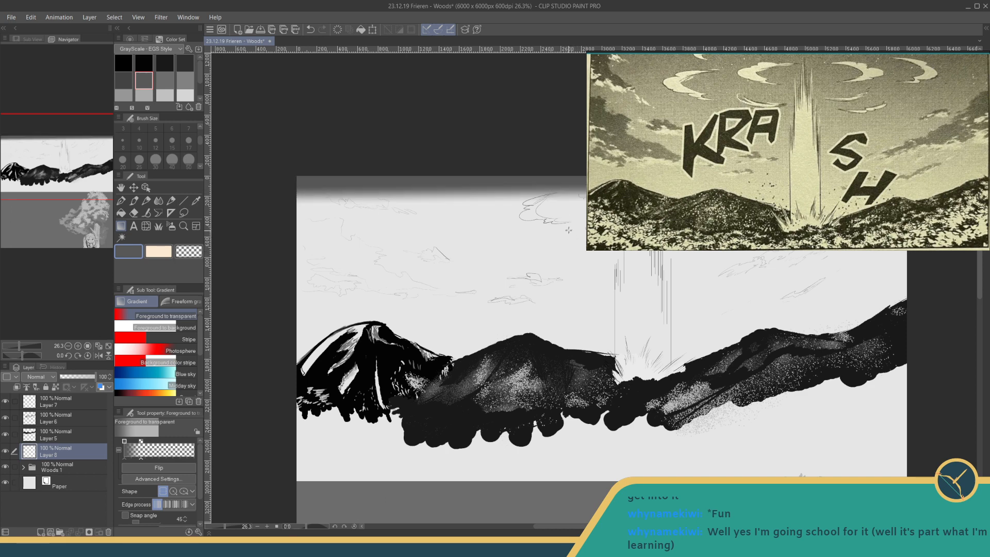
{"action": "key", "text": "ctrl+z"}
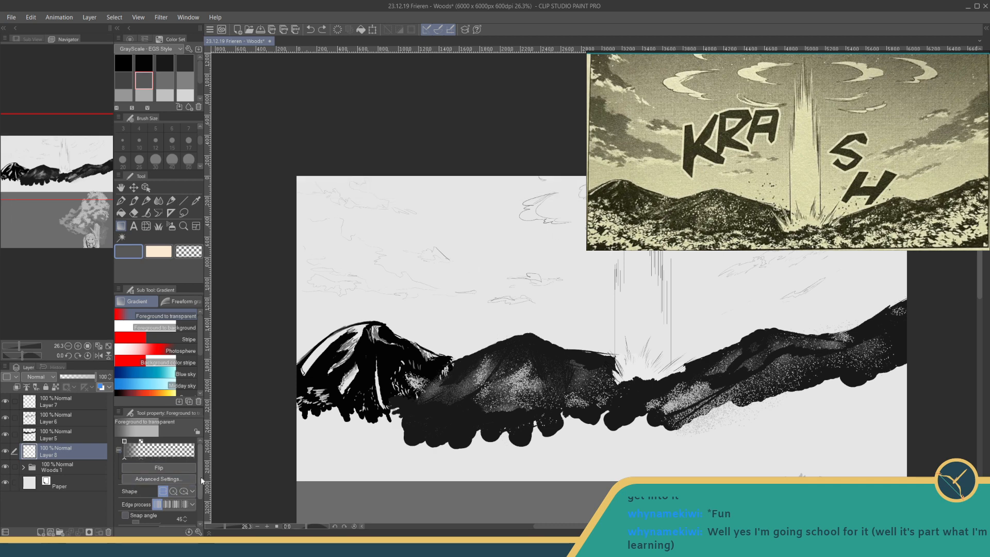
{"action": "mouse_move", "coordinate": [200, 476]}
{"action": "left_mouse_down"}
{"action": "mouse_move", "coordinate": [197, 500]}
{"action": "mouse_move", "coordinate": [199, 477]}
{"action": "left_mouse_up"}
{"action": "left_click", "coordinate": [137, 478]}
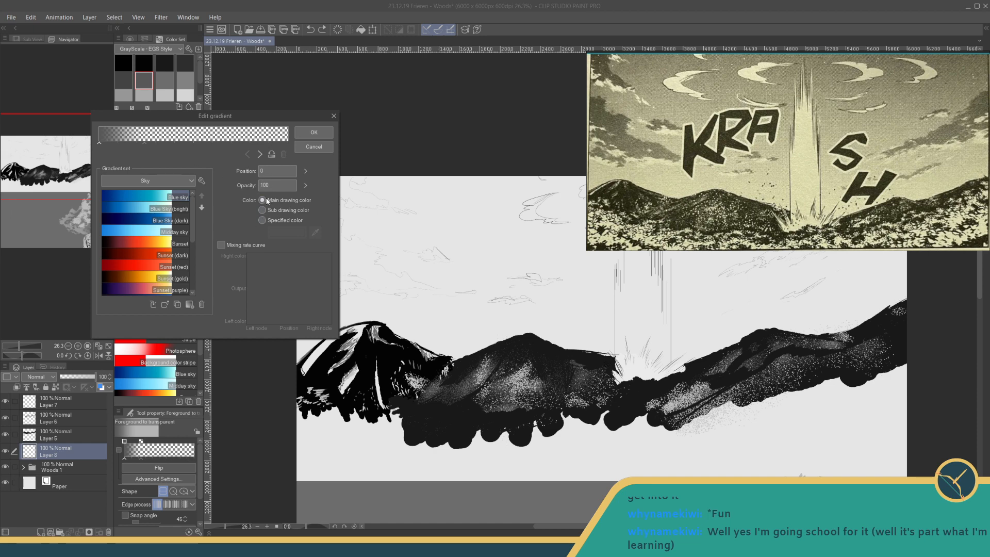
{"action": "left_click", "coordinate": [314, 147]}
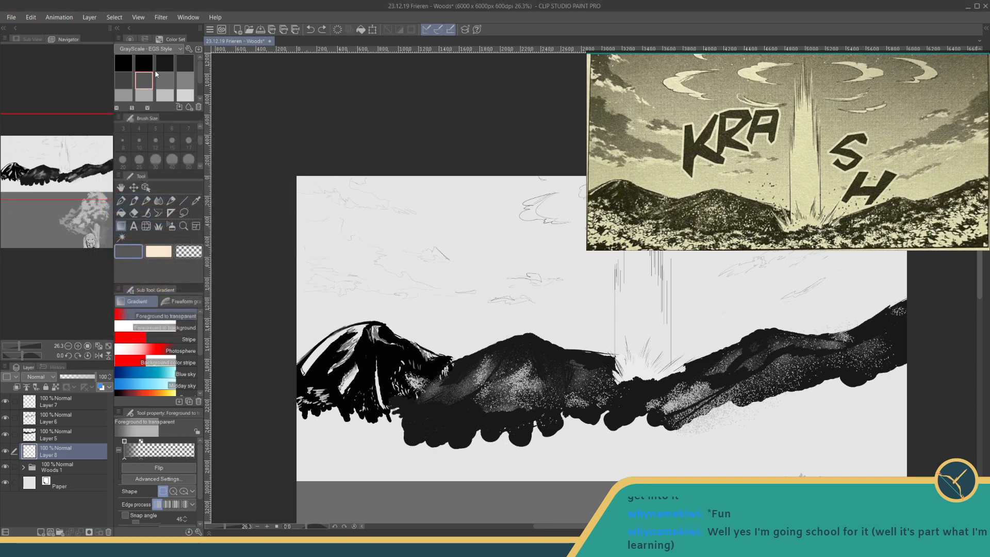
- Pick a lighter mid grey and lay overlapping vertical gradients down from the canvas's upper edge behind the sketched clouds
{"action": "left_click", "coordinate": [161, 94]}
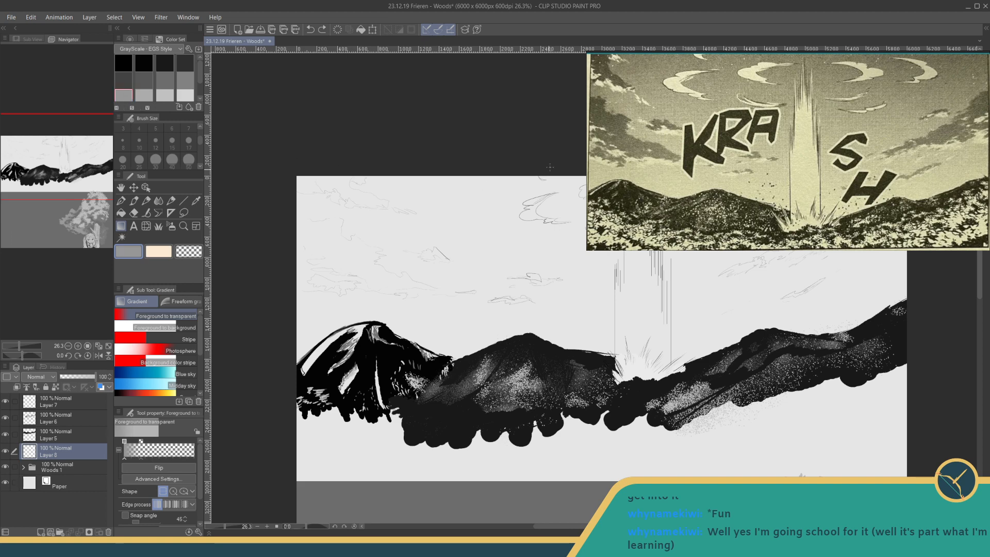
{"action": "left_click_drag", "start_coordinate": [554, 160], "coordinate": [556, 369]}
{"action": "left_click_drag", "start_coordinate": [554, 372], "coordinate": [555, 371]}
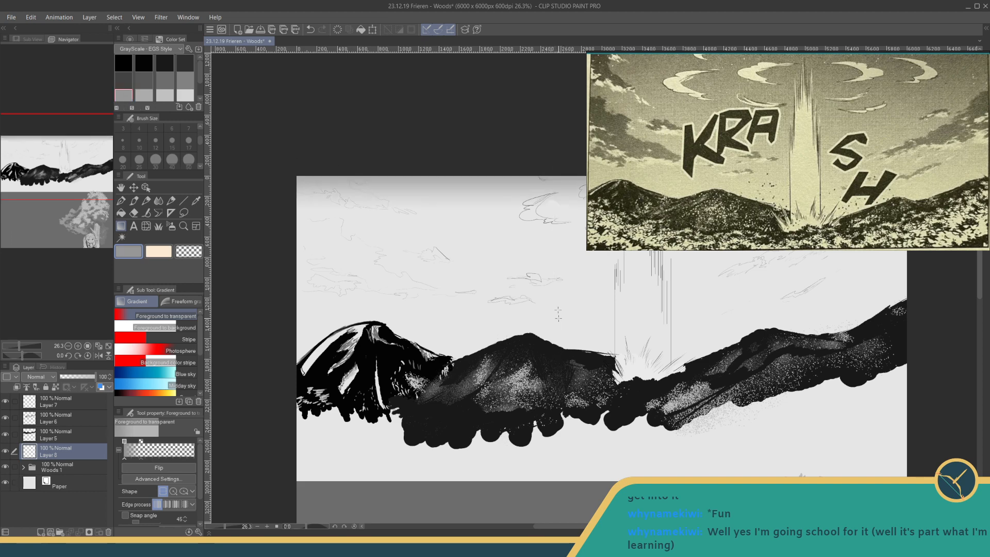
{"action": "left_click_drag", "start_coordinate": [525, 160], "coordinate": [525, 363]}
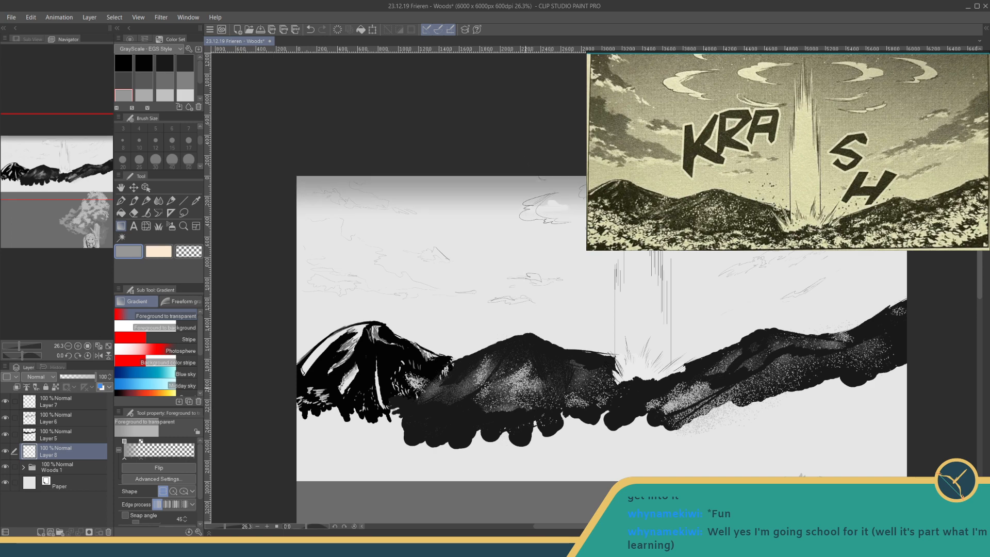
{"action": "left_click_drag", "start_coordinate": [532, 192], "coordinate": [532, 461]}
{"action": "key", "text": "ctrl+z"}
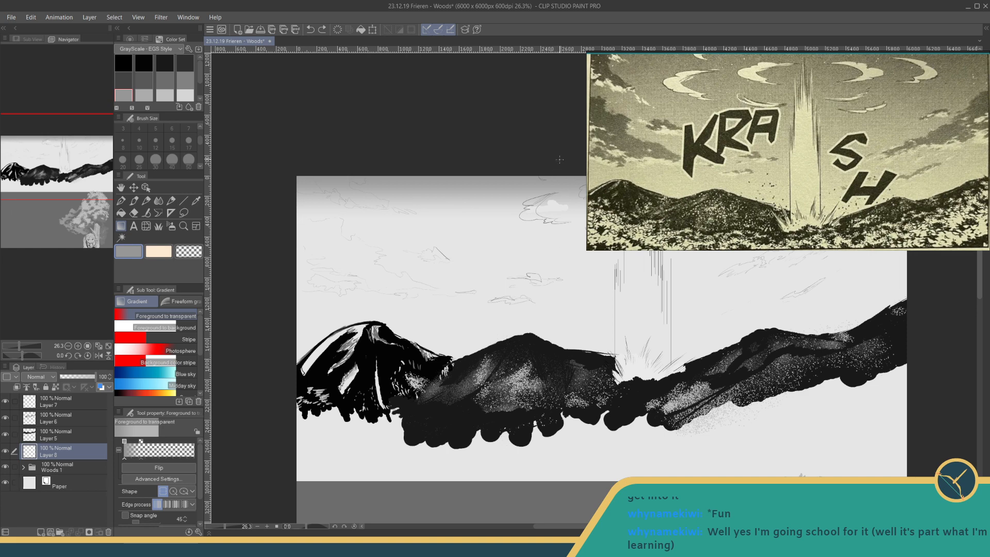
{"action": "left_click_drag", "start_coordinate": [559, 161], "coordinate": [562, 501]}
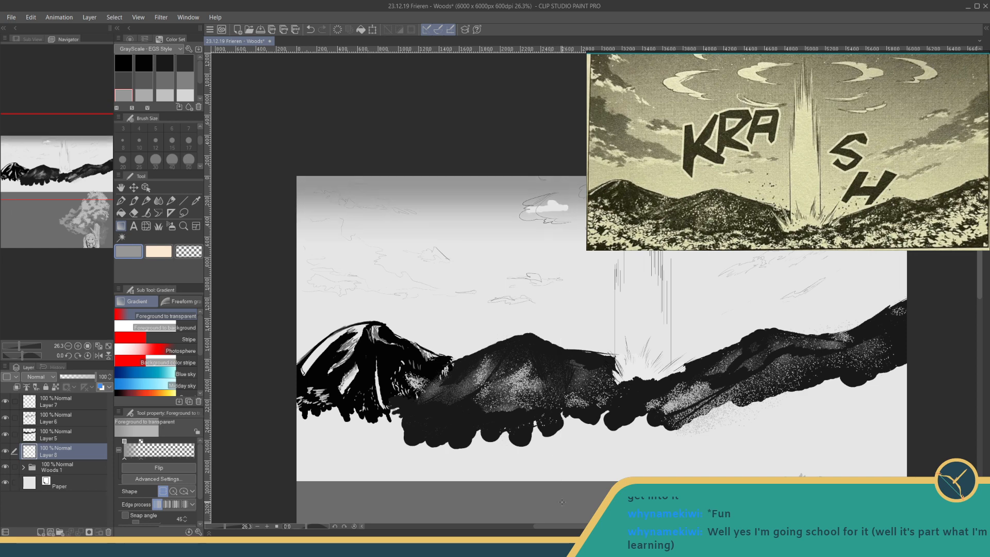
- Deepen the grey sky with longer vertical gradient passes that fade out toward the mountains
{"action": "left_click_drag", "start_coordinate": [534, 338], "coordinate": [453, 410]}
{"action": "left_click_drag", "start_coordinate": [495, 155], "coordinate": [492, 129]}
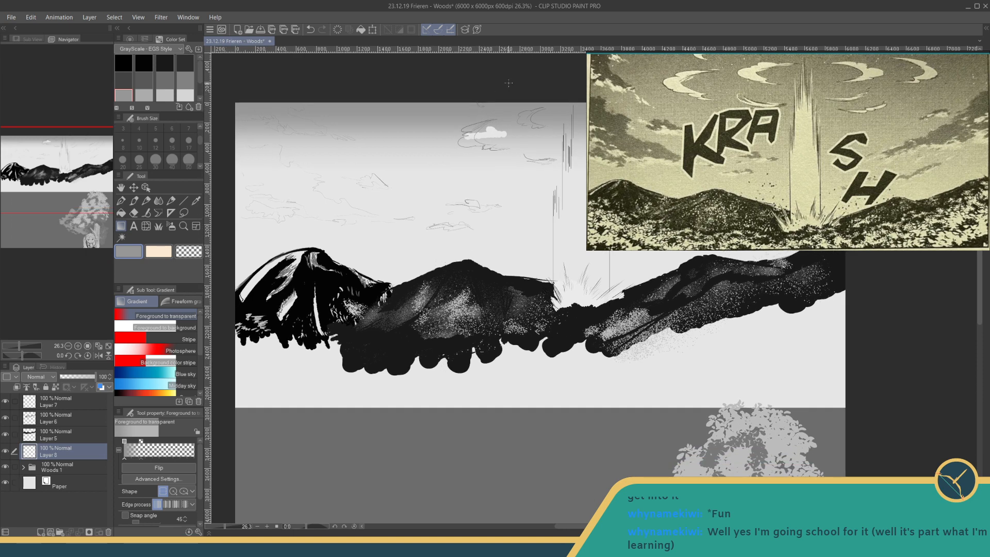
{"action": "left_click_drag", "start_coordinate": [510, 82], "coordinate": [504, 536]}
{"action": "left_click_drag", "start_coordinate": [510, 500], "coordinate": [504, 497]}
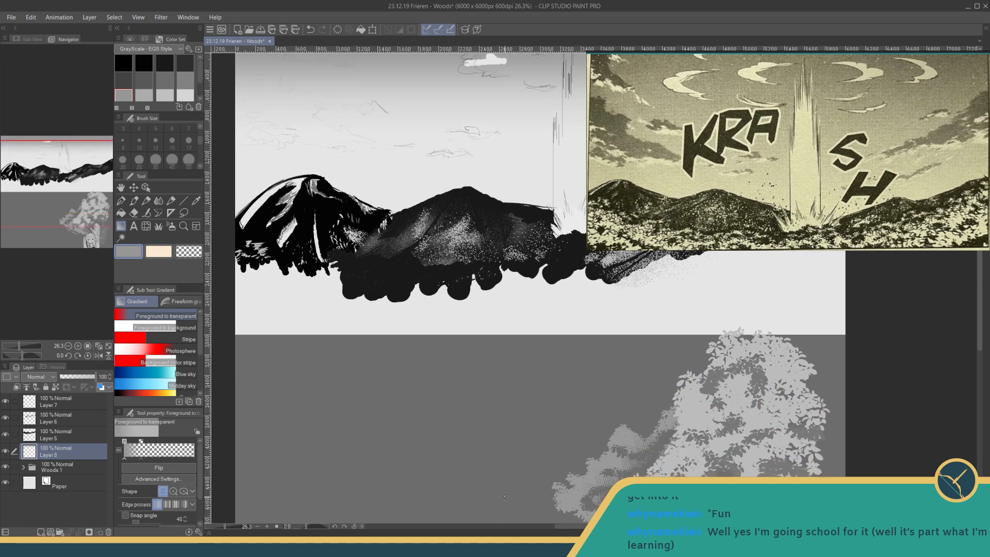
{"action": "left_click_drag", "start_coordinate": [495, 316], "coordinate": [488, 419]}
{"action": "left_click_drag", "start_coordinate": [495, 101], "coordinate": [492, 469]}
{"action": "left_click_drag", "start_coordinate": [495, 420], "coordinate": [495, 418]}
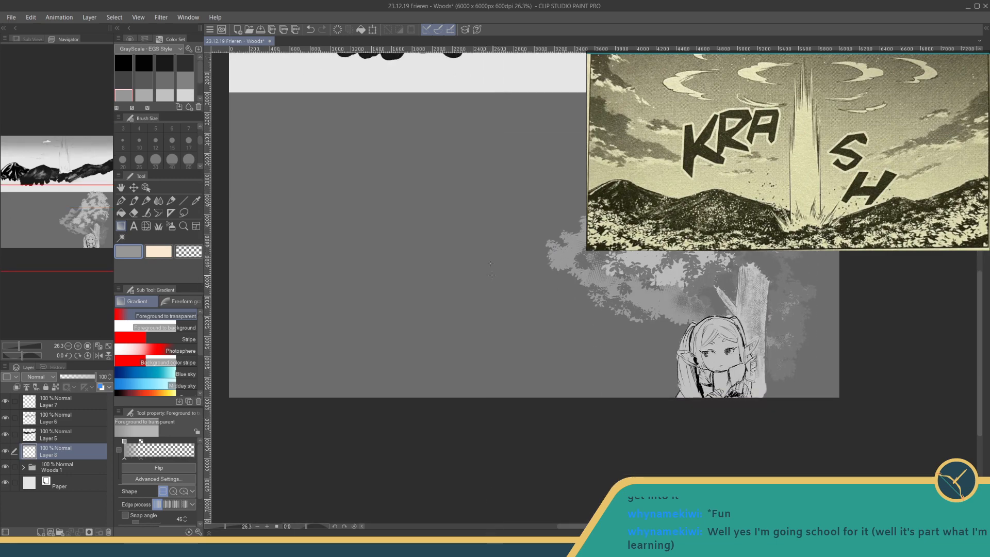
{"action": "left_click_drag", "start_coordinate": [484, 135], "coordinate": [487, 414]}
{"action": "left_click_drag", "start_coordinate": [465, 165], "coordinate": [494, 320]}
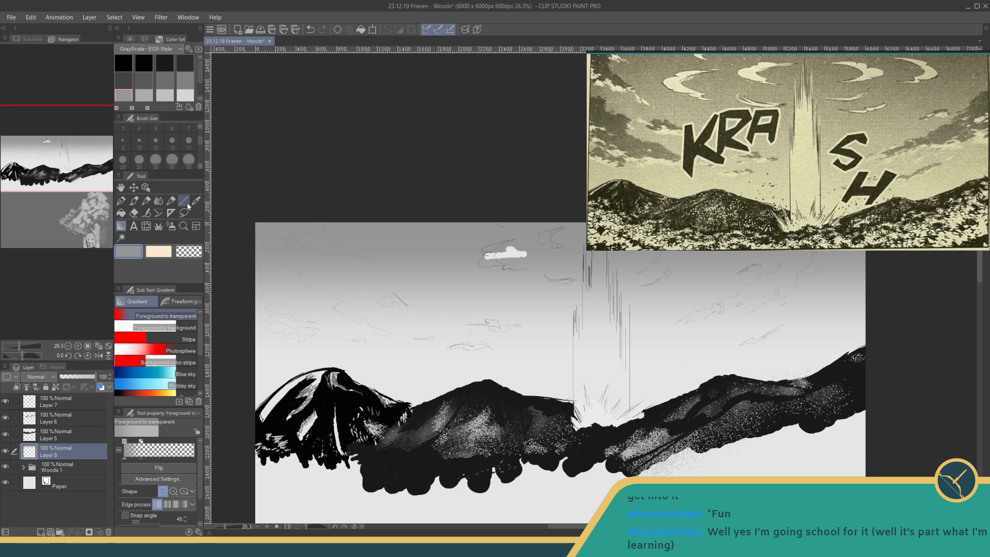
- Try erasing on the gradient layer near the light beam with the Vector eraser at size 30
{"action": "left_click", "coordinate": [133, 212]}
{"action": "left_click", "coordinate": [155, 159]}
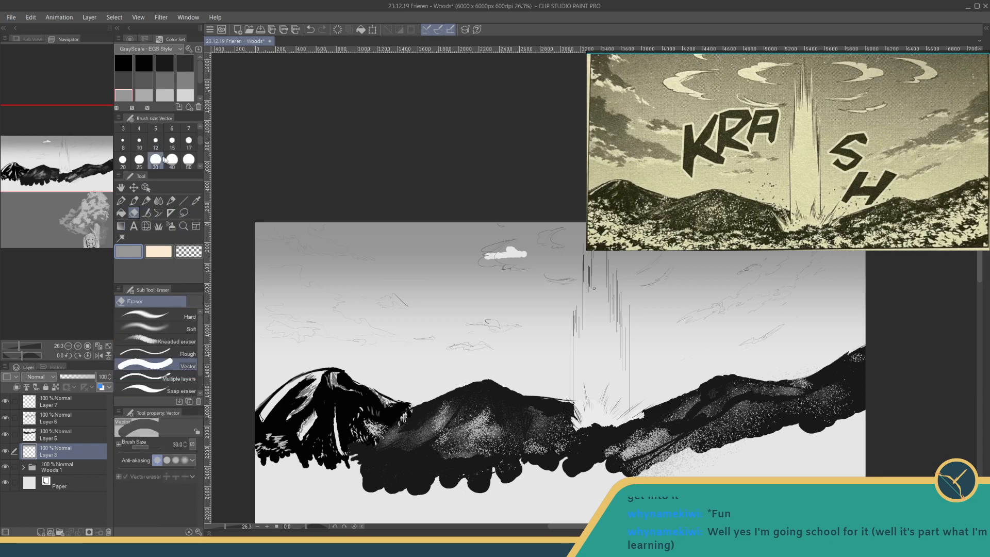
{"action": "left_click_drag", "start_coordinate": [596, 322], "coordinate": [597, 281]}
{"action": "key", "text": "ctrl+z"}
- Clear the gradient inside the upper half of the crescent cloud using Fun fineliner 1 at size 25 with transparent colour
{"action": "left_click_drag", "start_coordinate": [225, 526], "coordinate": [229, 526]}
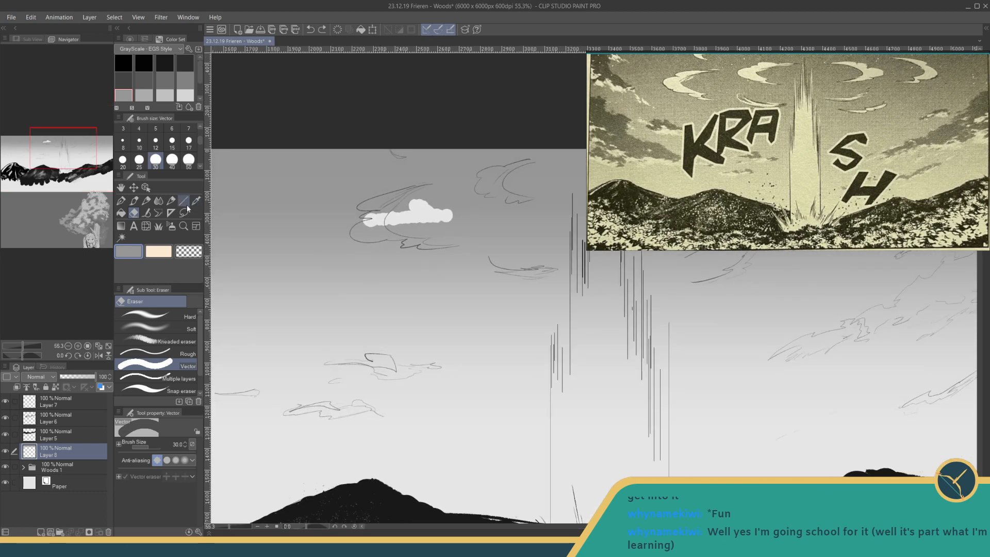
{"action": "left_click", "coordinate": [121, 200]}
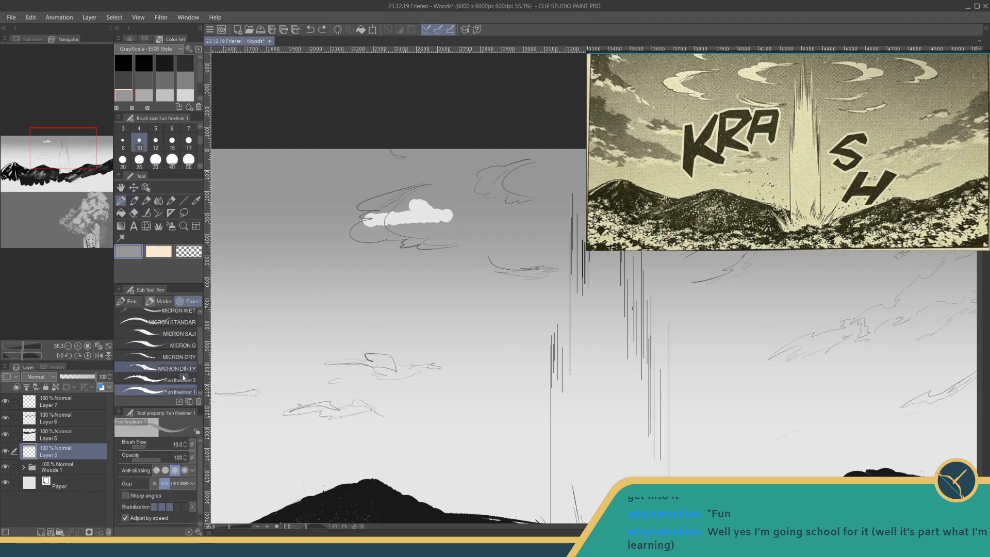
{"action": "key", "text": "bracketright"}
{"action": "key", "text": "bracketright"}
{"action": "key", "text": "bracketright"}
{"action": "key", "text": "bracketright"}
{"action": "key", "text": "bracketright"}
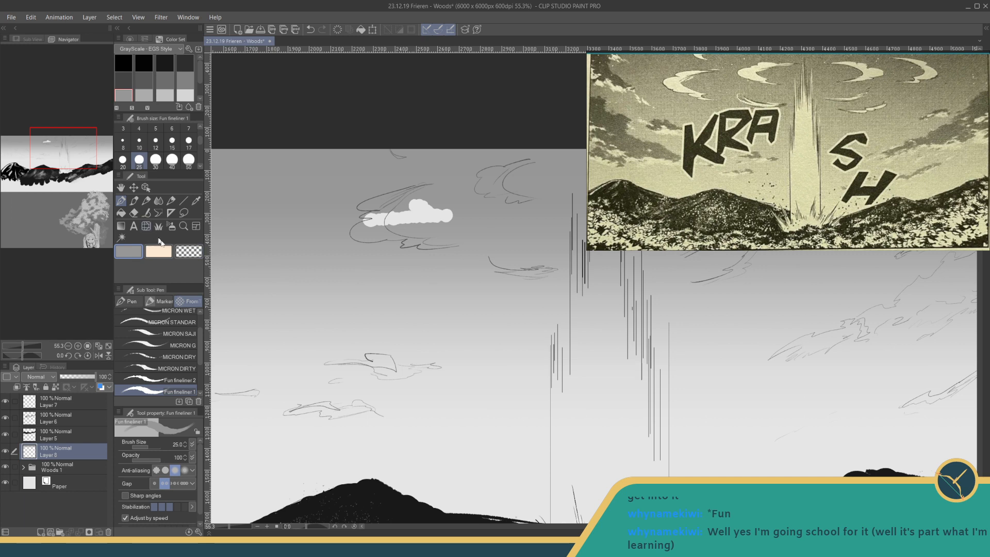
{"action": "left_click", "coordinate": [188, 251]}
{"action": "mouse_move", "coordinate": [395, 197]}
{"action": "left_mouse_down"}
{"action": "mouse_move", "coordinate": [402, 192]}
{"action": "mouse_move", "coordinate": [362, 206]}
{"action": "mouse_move", "coordinate": [402, 193]}
{"action": "mouse_move", "coordinate": [375, 211]}
{"action": "left_mouse_up"}
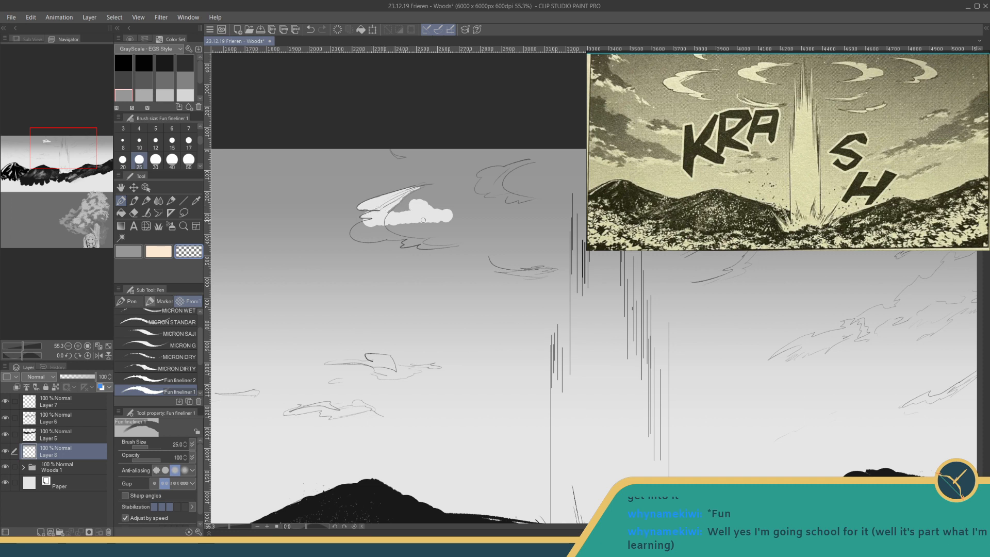
{"action": "key", "text": "ctrl+z"}
- Erase the leftover white cloud blob extending beyond the crescent cloud on Layer 5
{"action": "left_click", "coordinate": [104, 431]}
{"action": "key", "text": "e"}
{"action": "mouse_move", "coordinate": [424, 199]}
{"action": "left_mouse_down"}
{"action": "mouse_move", "coordinate": [385, 223]}
{"action": "mouse_move", "coordinate": [428, 205]}
{"action": "mouse_move", "coordinate": [423, 197]}
{"action": "mouse_move", "coordinate": [388, 222]}
{"action": "mouse_move", "coordinate": [417, 206]}
{"action": "mouse_move", "coordinate": [421, 225]}
{"action": "mouse_move", "coordinate": [448, 213]}
{"action": "left_mouse_up"}
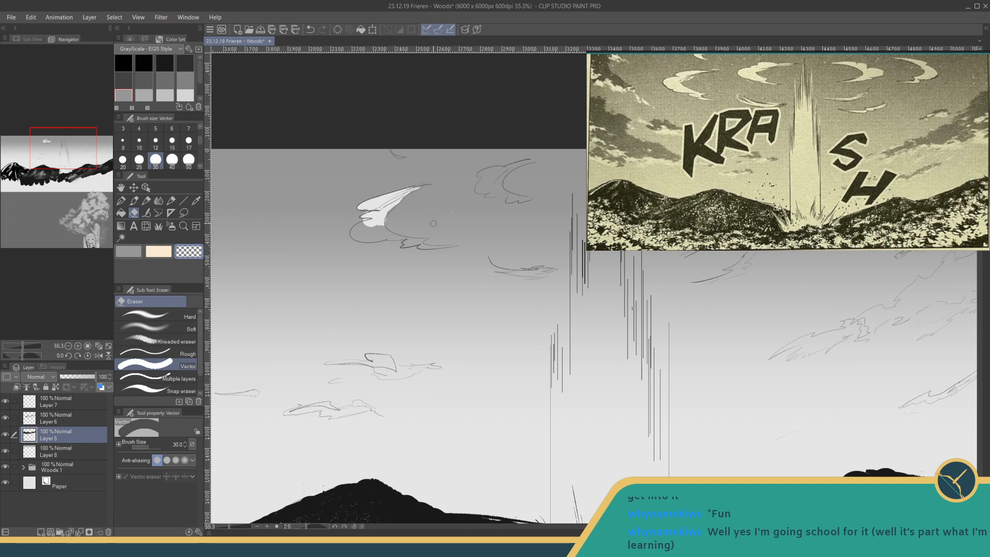
- Clear the gradient inside the crescent cloud's lower curve and tail with the transparent fineliner on the layer beneath Layer 5
{"action": "key", "text": "p"}
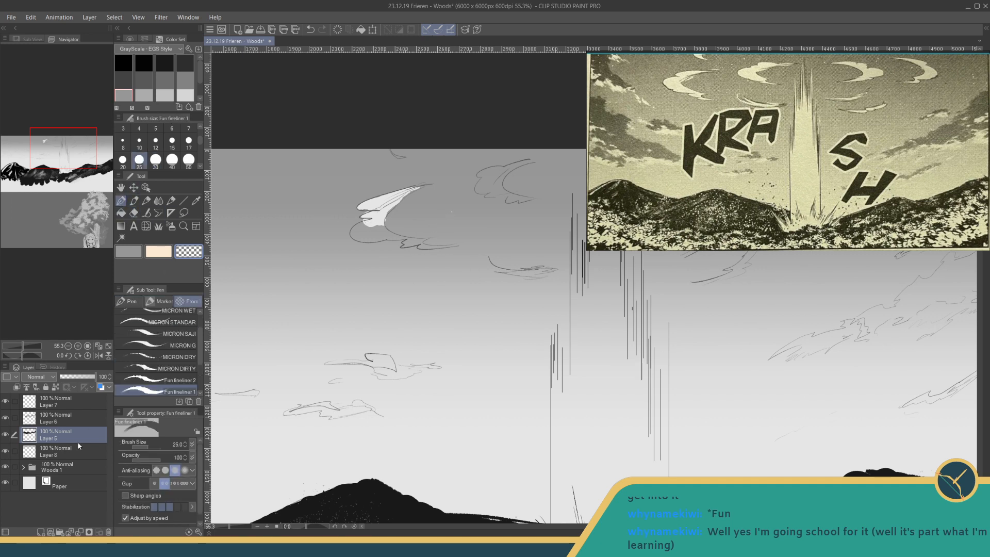
{"action": "left_click", "coordinate": [65, 452]}
{"action": "mouse_move", "coordinate": [371, 217]}
{"action": "left_mouse_down"}
{"action": "mouse_move", "coordinate": [361, 234]}
{"action": "mouse_move", "coordinate": [382, 226]}
{"action": "mouse_move", "coordinate": [384, 236]}
{"action": "mouse_move", "coordinate": [421, 241]}
{"action": "mouse_move", "coordinate": [410, 244]}
{"action": "mouse_move", "coordinate": [448, 243]}
{"action": "left_mouse_up"}
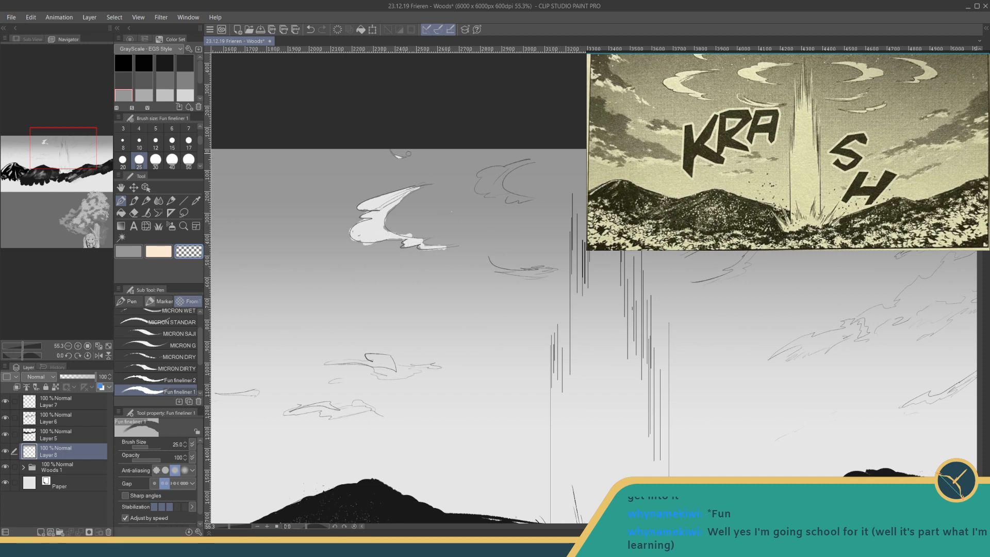
- Clear the gradient inside the small curled clouds on both sides of the light beam and the thin wisp left of it
{"action": "mouse_move", "coordinate": [534, 162]}
{"action": "left_mouse_down"}
{"action": "mouse_move", "coordinate": [479, 171]}
{"action": "mouse_move", "coordinate": [503, 183]}
{"action": "mouse_move", "coordinate": [482, 189]}
{"action": "mouse_move", "coordinate": [503, 181]}
{"action": "mouse_move", "coordinate": [488, 195]}
{"action": "mouse_move", "coordinate": [511, 199]}
{"action": "left_mouse_up"}
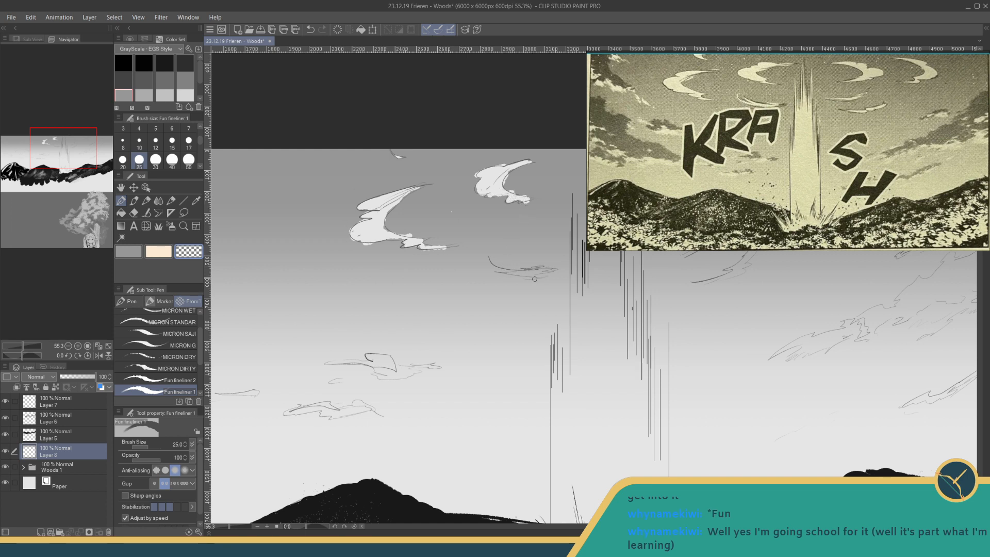
{"action": "mouse_move", "coordinate": [510, 273]}
{"action": "left_mouse_down"}
{"action": "mouse_move", "coordinate": [548, 269]}
{"action": "mouse_move", "coordinate": [527, 272]}
{"action": "left_mouse_up"}
{"action": "left_click_drag", "start_coordinate": [431, 296], "coordinate": [242, 315]}
{"action": "mouse_move", "coordinate": [503, 169]}
{"action": "left_mouse_down"}
{"action": "mouse_move", "coordinate": [530, 173]}
{"action": "mouse_move", "coordinate": [517, 176]}
{"action": "mouse_move", "coordinate": [514, 193]}
{"action": "mouse_move", "coordinate": [535, 183]}
{"action": "mouse_move", "coordinate": [484, 198]}
{"action": "left_mouse_up"}
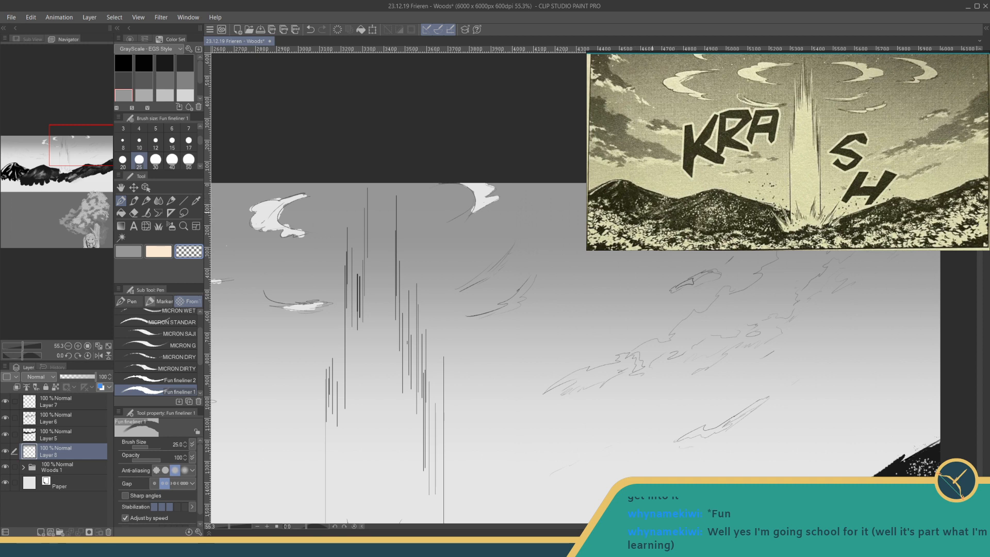
- Clear the gradient inside the two slanted wisps right of the light beam with the transparent fineliner
{"action": "mouse_move", "coordinate": [468, 282]}
{"action": "left_mouse_down"}
{"action": "mouse_move", "coordinate": [505, 258]}
{"action": "mouse_move", "coordinate": [481, 279]}
{"action": "mouse_move", "coordinate": [519, 292]}
{"action": "mouse_move", "coordinate": [534, 276]}
{"action": "mouse_move", "coordinate": [508, 301]}
{"action": "mouse_move", "coordinate": [536, 274]}
{"action": "mouse_move", "coordinate": [510, 301]}
{"action": "mouse_move", "coordinate": [524, 296]}
{"action": "mouse_move", "coordinate": [501, 303]}
{"action": "mouse_move", "coordinate": [515, 305]}
{"action": "mouse_move", "coordinate": [479, 316]}
{"action": "left_mouse_up"}
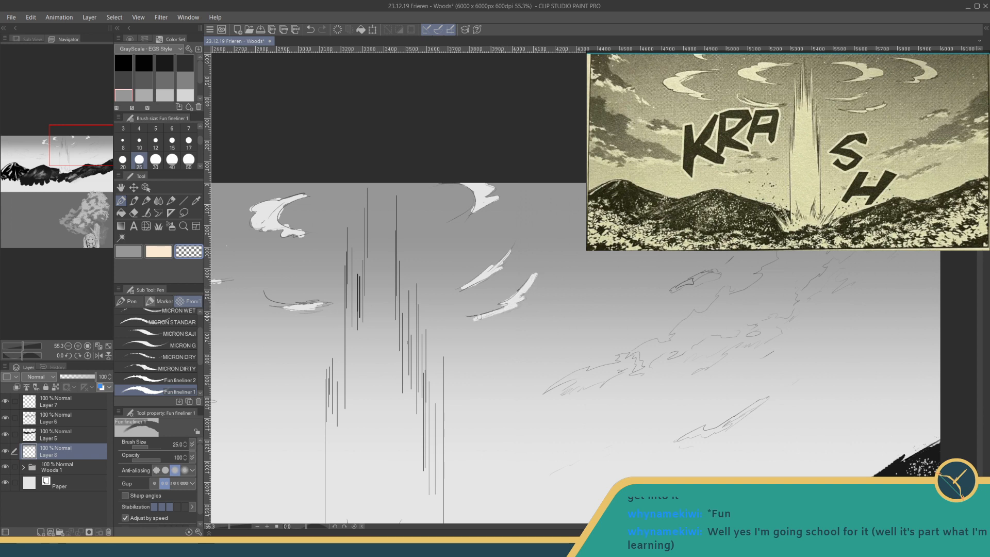
{"action": "mouse_move", "coordinate": [712, 274]}
{"action": "left_mouse_down"}
{"action": "mouse_move", "coordinate": [559, 251]}
{"action": "mouse_move", "coordinate": [543, 259]}
{"action": "mouse_move", "coordinate": [553, 256]}
{"action": "left_mouse_up"}
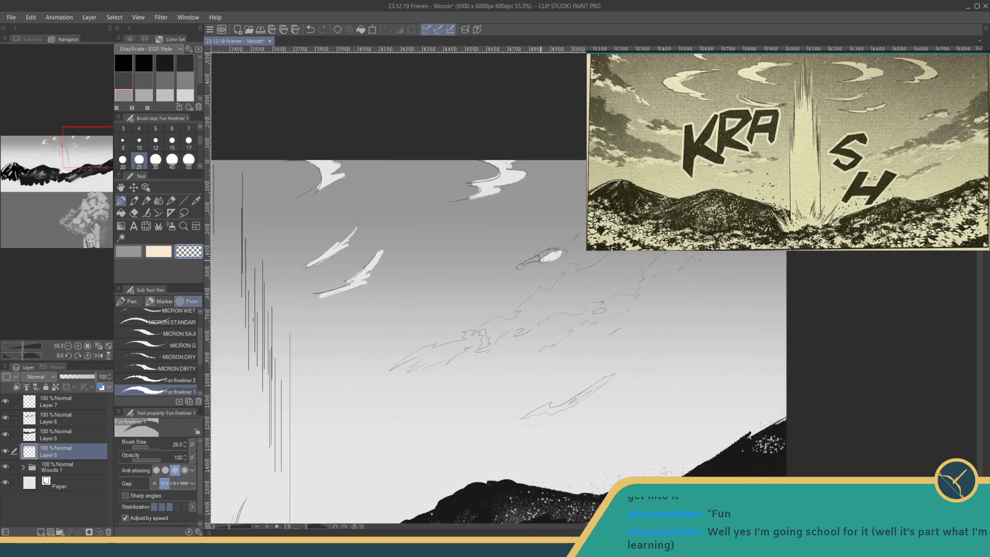
{"action": "key", "text": "ctrl+z"}
- Erase the gradient inside the small cloud above the long diagonal cloud with the Soft eraser at size 12
{"action": "left_click", "coordinate": [121, 212]}
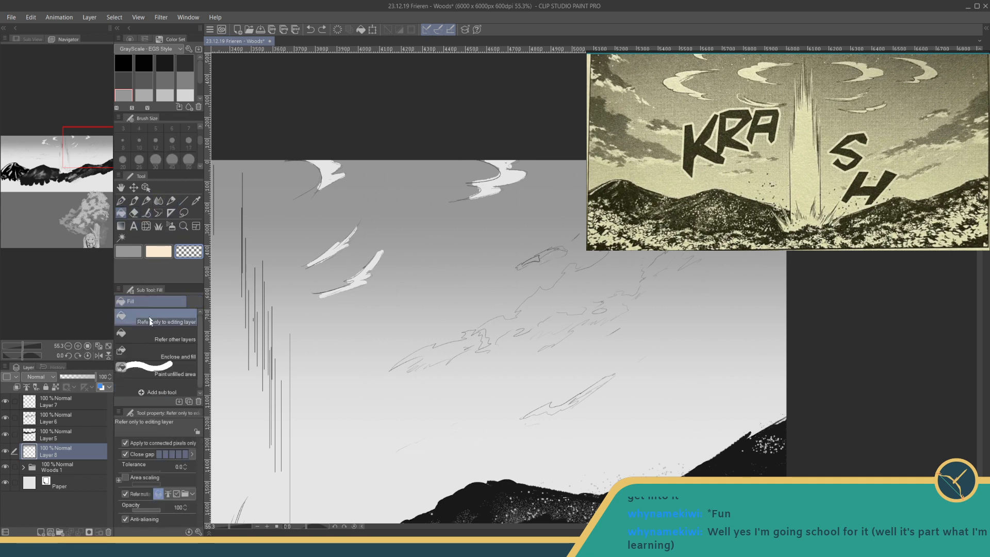
{"action": "left_click", "coordinate": [134, 213]}
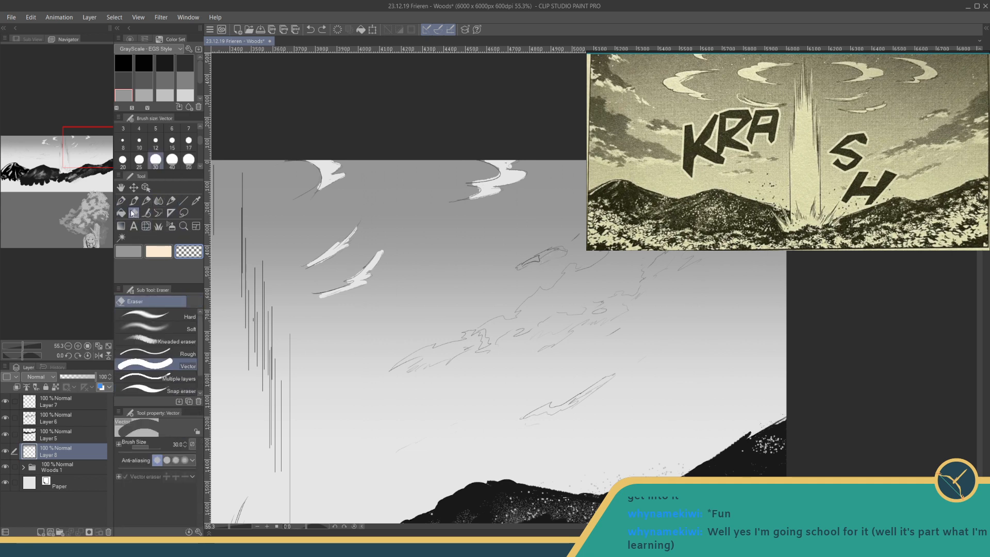
{"action": "left_click", "coordinate": [176, 329]}
{"action": "mouse_move", "coordinate": [541, 259]}
{"action": "left_mouse_down"}
{"action": "mouse_move", "coordinate": [565, 253]}
{"action": "mouse_move", "coordinate": [534, 262]}
{"action": "left_mouse_up"}
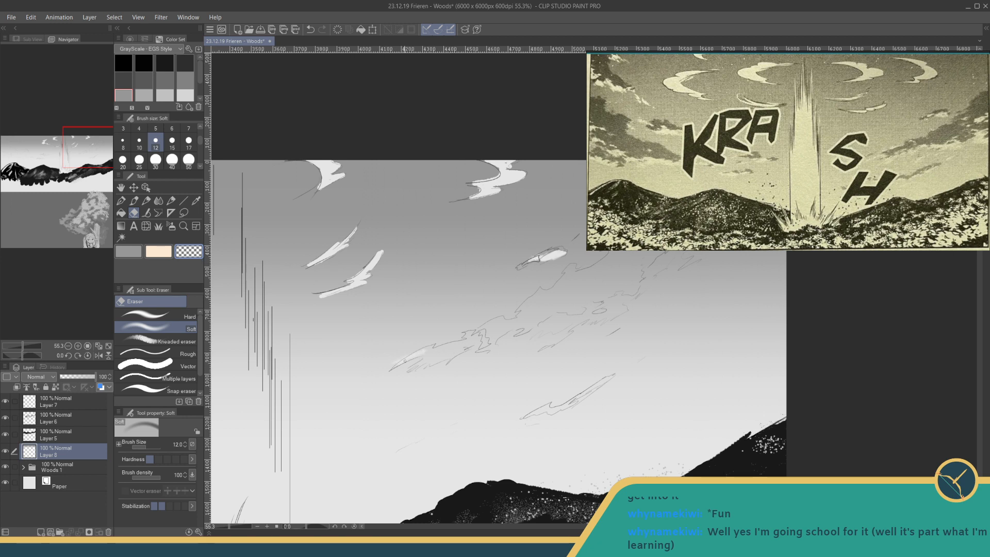
- Erase the gradient along the long diagonal cloud in the right part of the sky with the Soft eraser
{"action": "left_click_drag", "start_coordinate": [423, 364], "coordinate": [447, 356]}
{"action": "mouse_move", "coordinate": [515, 331]}
{"action": "left_mouse_down"}
{"action": "mouse_move", "coordinate": [493, 347]}
{"action": "mouse_move", "coordinate": [567, 313]}
{"action": "mouse_move", "coordinate": [541, 331]}
{"action": "mouse_move", "coordinate": [578, 320]}
{"action": "mouse_move", "coordinate": [495, 364]}
{"action": "left_mouse_up"}
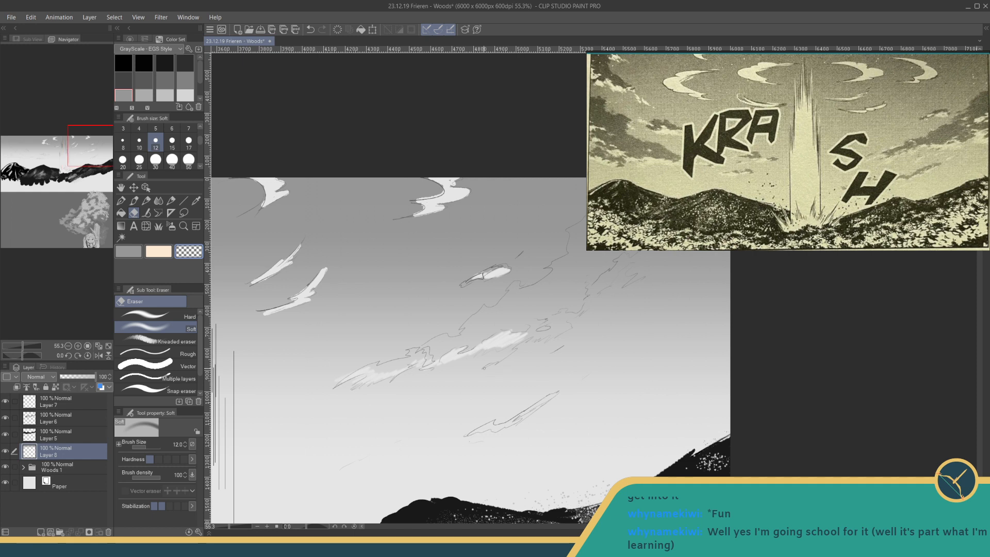
{"action": "mouse_move", "coordinate": [531, 328]}
{"action": "left_mouse_down"}
{"action": "mouse_move", "coordinate": [536, 320]}
{"action": "mouse_move", "coordinate": [542, 336]}
{"action": "mouse_move", "coordinate": [571, 328]}
{"action": "mouse_move", "coordinate": [547, 323]}
{"action": "mouse_move", "coordinate": [585, 312]}
{"action": "mouse_move", "coordinate": [625, 257]}
{"action": "mouse_move", "coordinate": [553, 279]}
{"action": "mouse_move", "coordinate": [606, 274]}
{"action": "mouse_move", "coordinate": [562, 292]}
{"action": "mouse_move", "coordinate": [606, 281]}
{"action": "mouse_move", "coordinate": [572, 297]}
{"action": "mouse_move", "coordinate": [593, 295]}
{"action": "mouse_move", "coordinate": [606, 275]}
{"action": "mouse_move", "coordinate": [597, 269]}
{"action": "mouse_move", "coordinate": [632, 253]}
{"action": "left_mouse_up"}
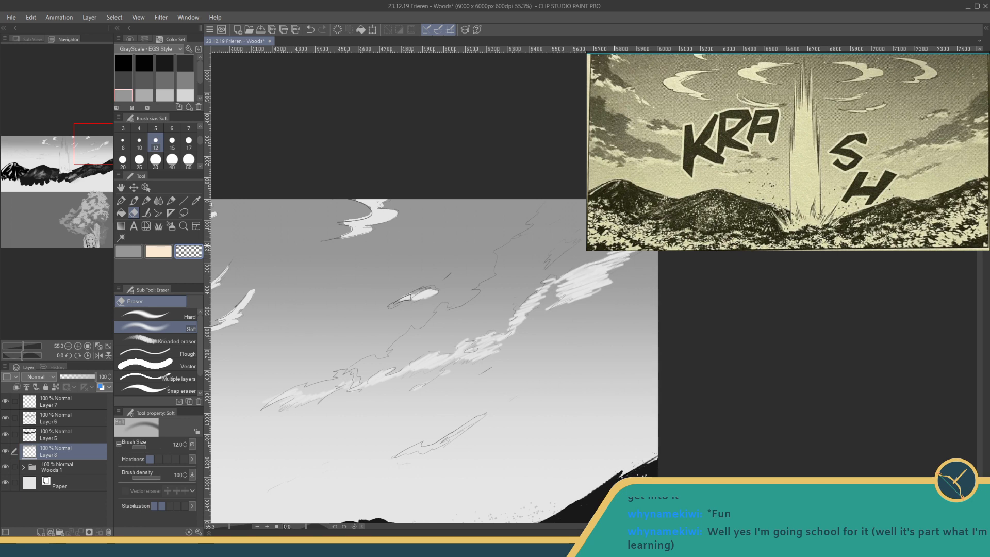
{"action": "left_click_drag", "start_coordinate": [567, 238], "coordinate": [542, 252]}
{"action": "left_click_drag", "start_coordinate": [480, 279], "coordinate": [543, 173]}
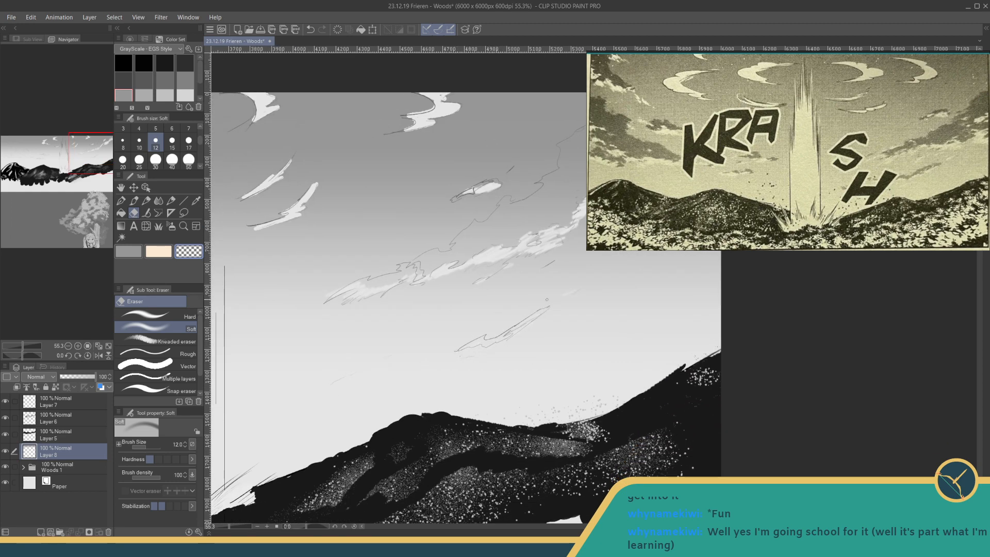
- Softly erase the gradient inside the low clouds above the leftmost mountain and the small peaked cloud beside them
{"action": "left_click_drag", "start_coordinate": [402, 329], "coordinate": [629, 250]}
{"action": "left_click_drag", "start_coordinate": [377, 268], "coordinate": [633, 261]}
{"action": "left_click_drag", "start_coordinate": [434, 234], "coordinate": [591, 262]}
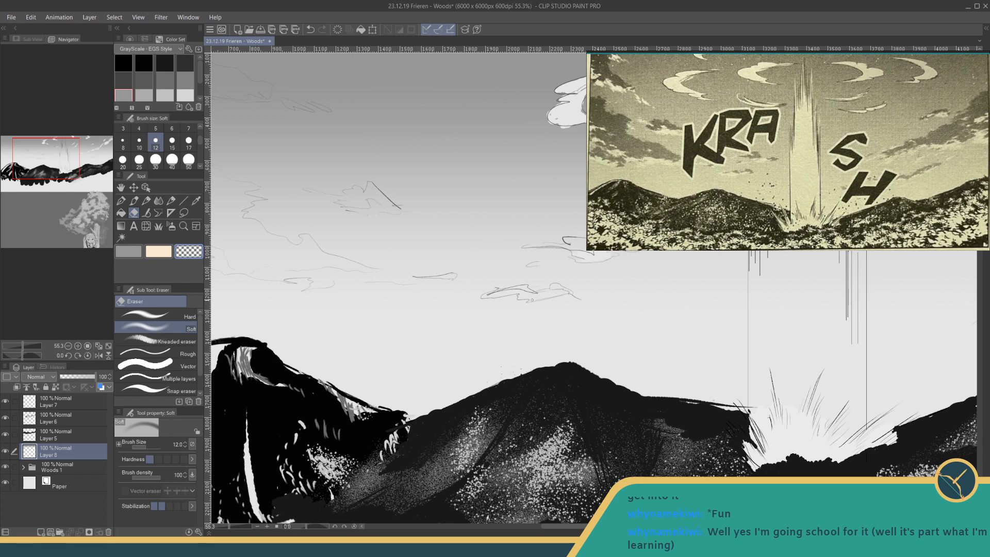
{"action": "left_click_drag", "start_coordinate": [540, 289], "coordinate": [738, 315]}
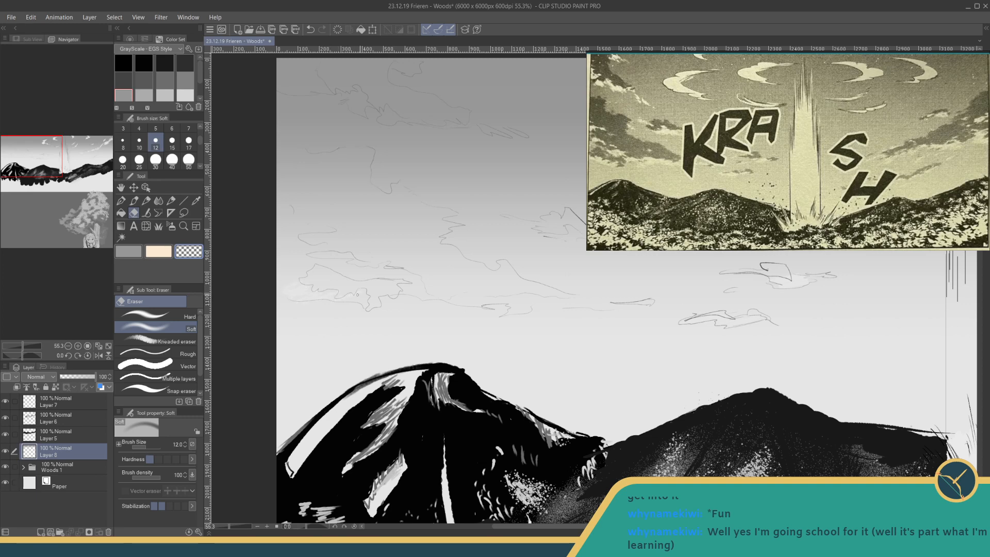
{"action": "mouse_move", "coordinate": [324, 259]}
{"action": "left_mouse_down"}
{"action": "mouse_move", "coordinate": [341, 258]}
{"action": "mouse_move", "coordinate": [342, 269]}
{"action": "left_mouse_up"}
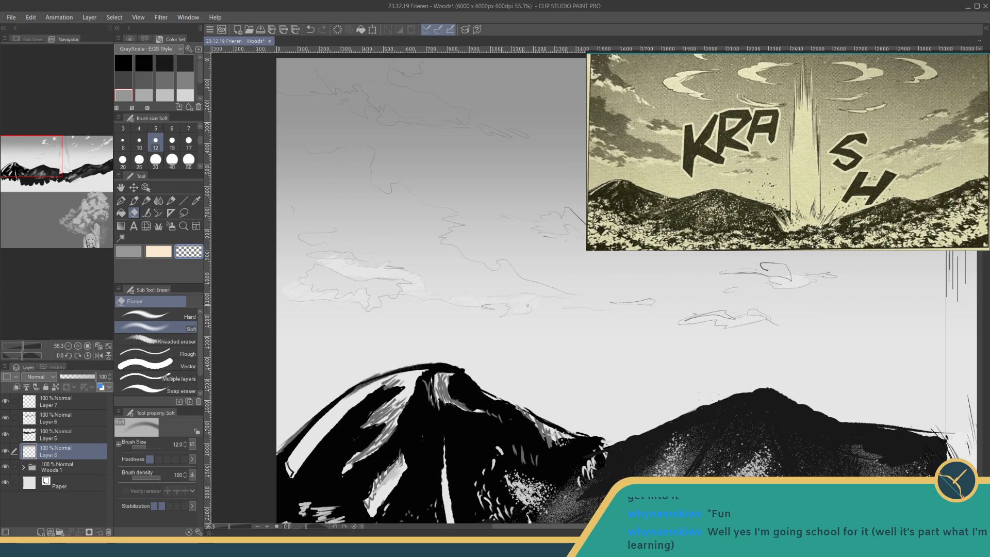
{"action": "left_click_drag", "start_coordinate": [472, 230], "coordinate": [446, 272]}
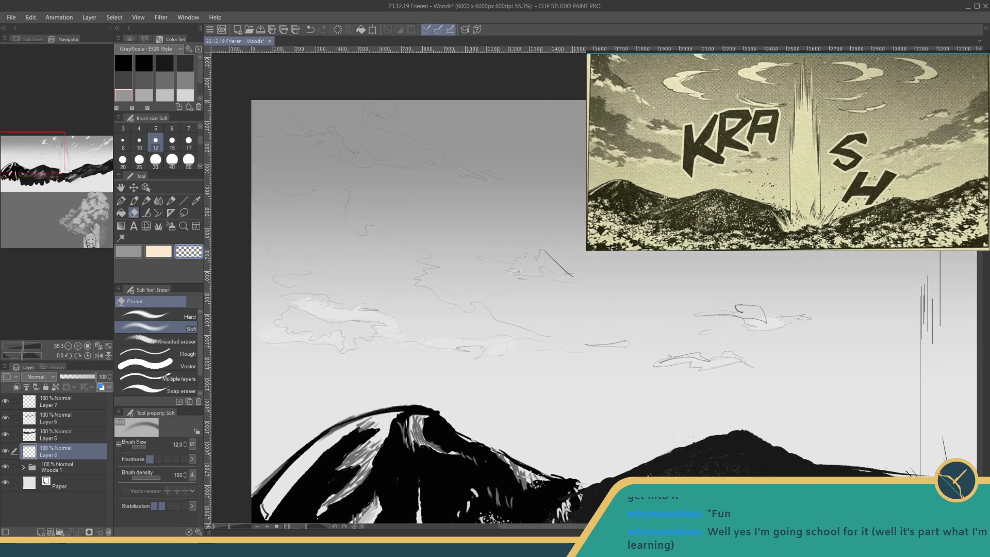
{"action": "mouse_move", "coordinate": [519, 270]}
{"action": "left_mouse_down"}
{"action": "mouse_move", "coordinate": [539, 278]}
{"action": "mouse_move", "coordinate": [545, 267]}
{"action": "mouse_move", "coordinate": [560, 282]}
{"action": "left_mouse_up"}
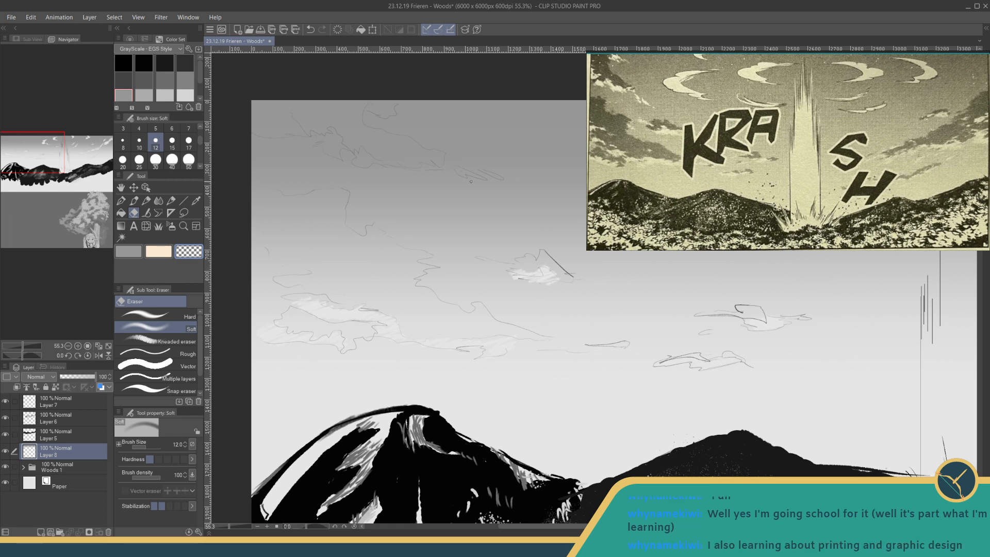
- Erase the cloud highlights in the sky's upper-left corner, following the sketched outline down to its small trailing wisps
{"action": "left_click_drag", "start_coordinate": [462, 174], "coordinate": [501, 179]}
{"action": "mouse_move", "coordinate": [263, 106]}
{"action": "left_mouse_down"}
{"action": "mouse_move", "coordinate": [286, 113]}
{"action": "mouse_move", "coordinate": [263, 131]}
{"action": "mouse_move", "coordinate": [323, 136]}
{"action": "left_mouse_up"}
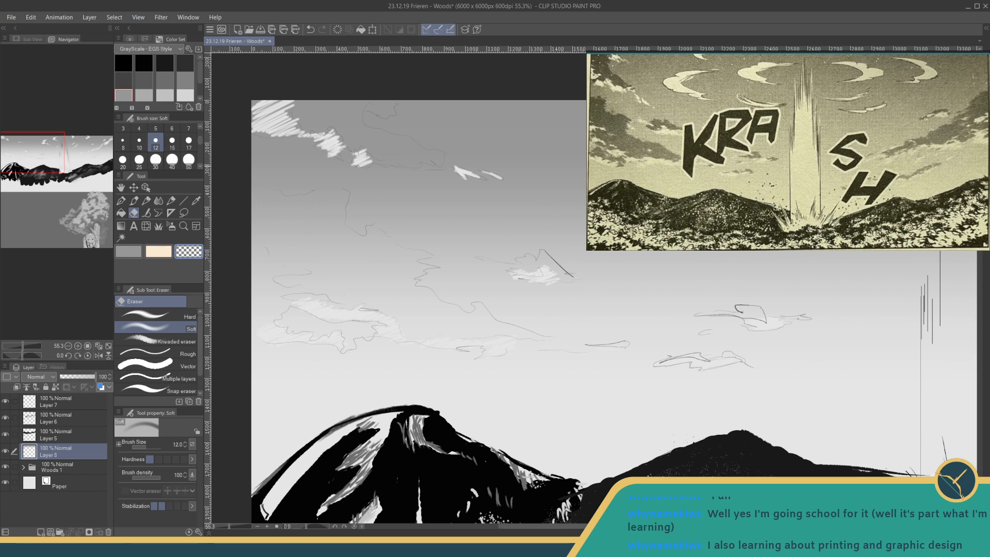
{"action": "left_click_drag", "start_coordinate": [358, 166], "coordinate": [371, 161]}
{"action": "left_click_drag", "start_coordinate": [366, 105], "coordinate": [390, 107]}
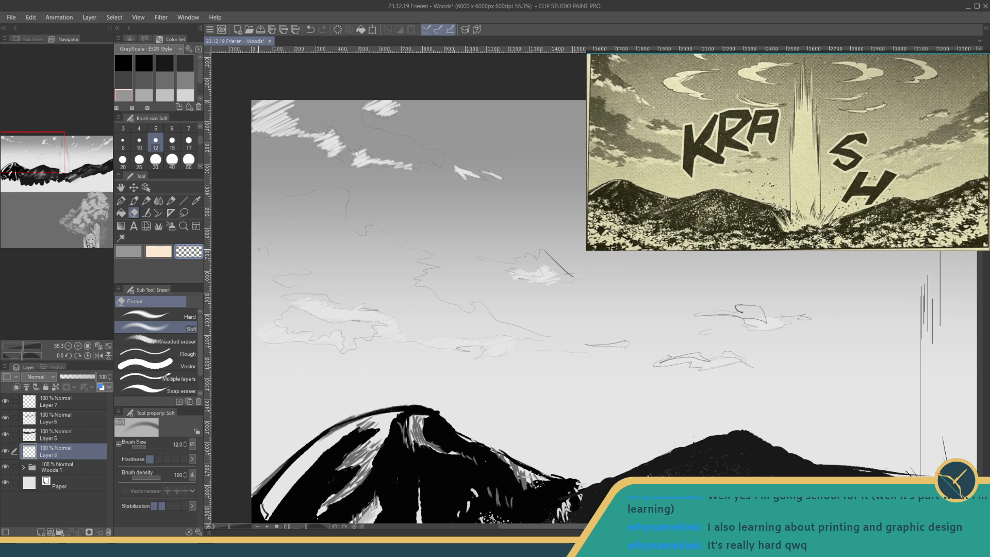
- Erase a bright cloud mass along the sky's left edge, save the drawing, and add thin wisps around the left clouds
{"action": "mouse_move", "coordinate": [268, 250]}
{"action": "left_mouse_down"}
{"action": "mouse_move", "coordinate": [251, 269]}
{"action": "mouse_move", "coordinate": [305, 272]}
{"action": "mouse_move", "coordinate": [264, 273]}
{"action": "mouse_move", "coordinate": [279, 271]}
{"action": "mouse_move", "coordinate": [252, 294]}
{"action": "mouse_move", "coordinate": [279, 295]}
{"action": "left_mouse_up"}
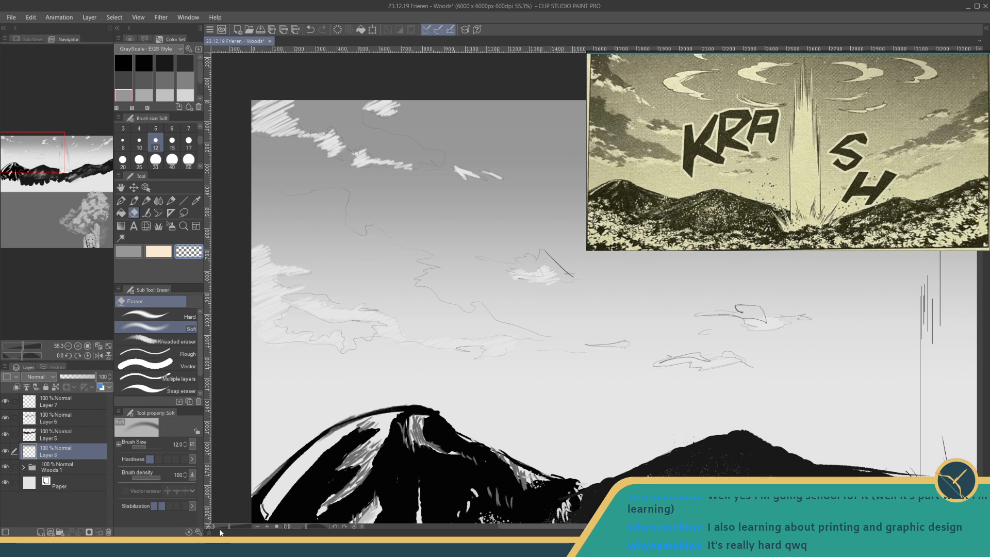
{"action": "key", "text": "ctrl+s"}
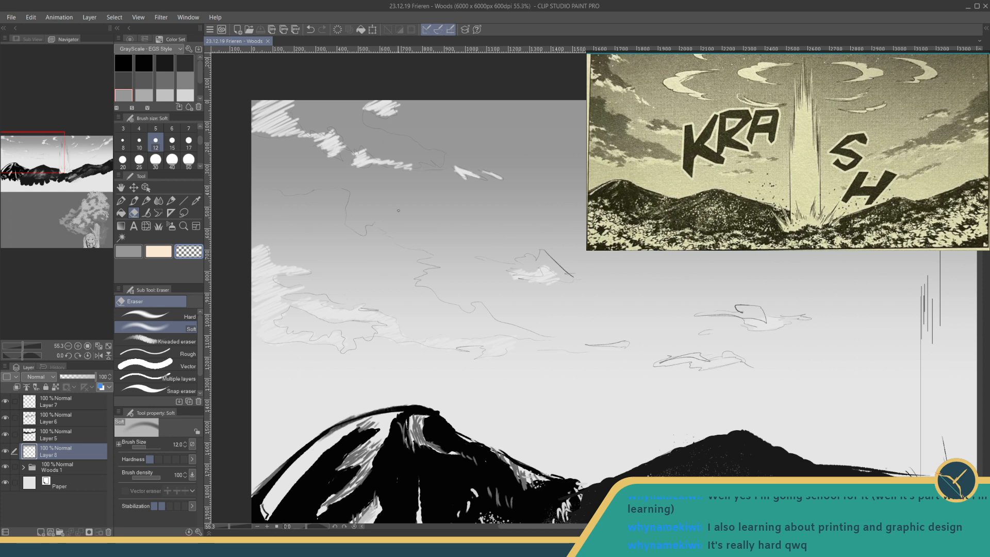
{"action": "left_click_drag", "start_coordinate": [276, 273], "coordinate": [346, 270]}
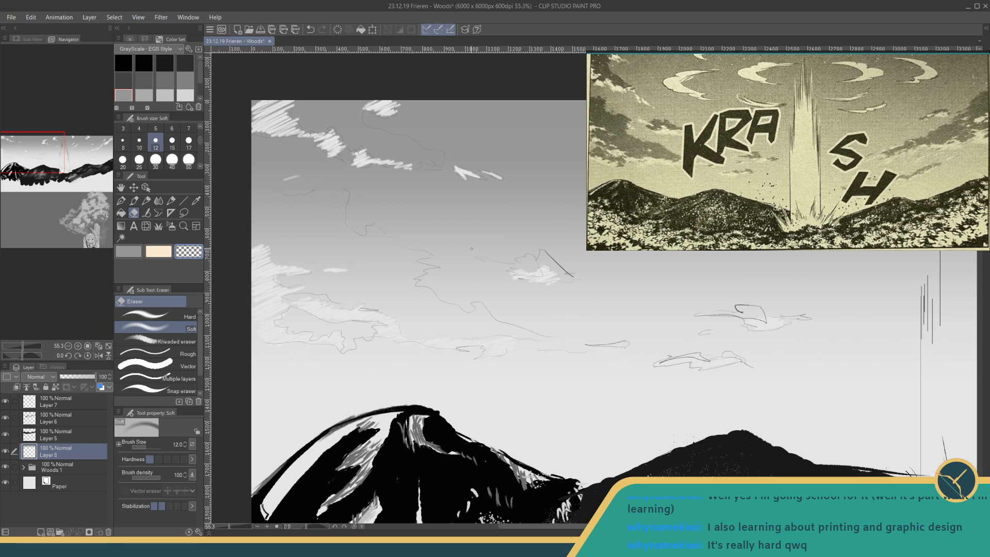
{"action": "left_click_drag", "start_coordinate": [481, 260], "coordinate": [493, 261]}
- Erase the gradient inside the lower and middle parts of the light beam with the Soft eraser at size 50
{"action": "left_click_drag", "start_coordinate": [230, 526], "coordinate": [223, 525]}
{"action": "left_click_drag", "start_coordinate": [494, 387], "coordinate": [365, 398]}
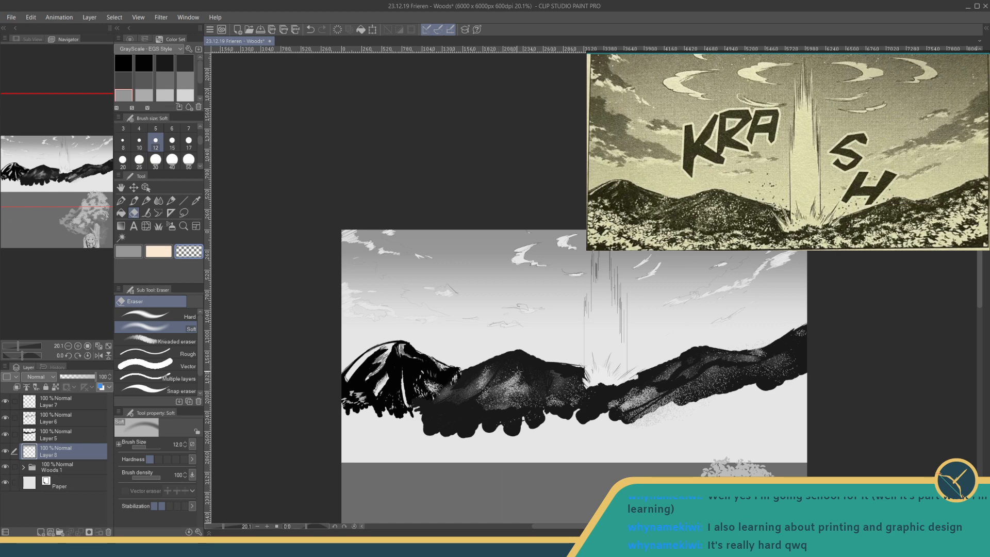
{"action": "left_click_drag", "start_coordinate": [582, 340], "coordinate": [432, 354]}
{"action": "scroll", "coordinate": [481, 320], "scroll_direction": "up", "scroll_amount": 5}
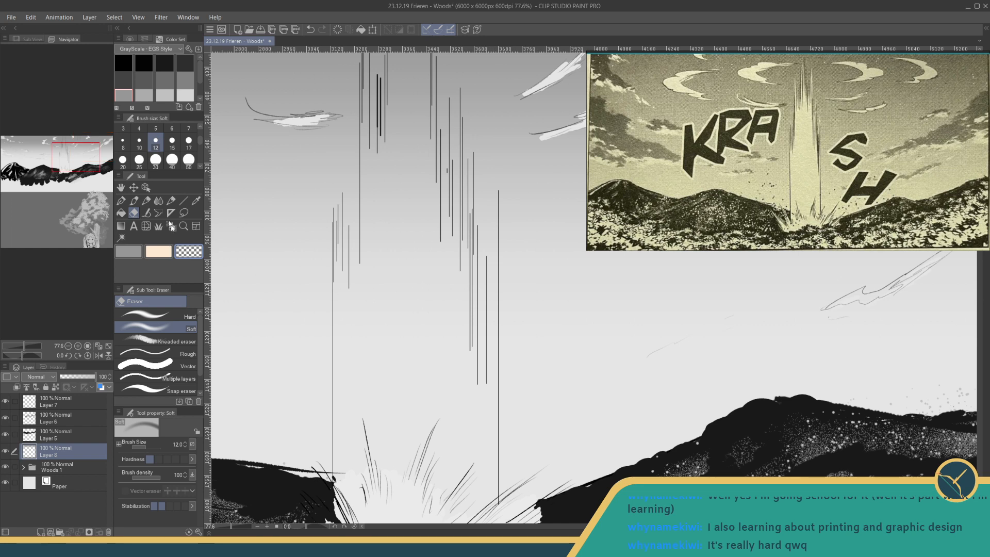
{"action": "left_click", "coordinate": [189, 160]}
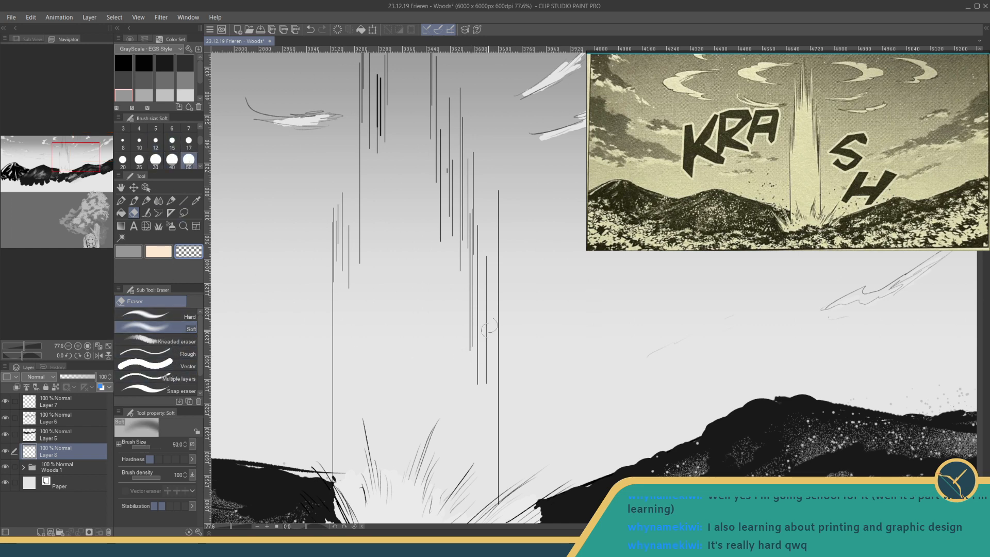
{"action": "mouse_move", "coordinate": [486, 287]}
{"action": "left_mouse_down"}
{"action": "mouse_move", "coordinate": [476, 337]}
{"action": "mouse_move", "coordinate": [455, 244]}
{"action": "mouse_move", "coordinate": [444, 289]}
{"action": "left_mouse_up"}
{"action": "mouse_move", "coordinate": [433, 255]}
{"action": "left_mouse_down"}
{"action": "mouse_move", "coordinate": [442, 324]}
{"action": "mouse_move", "coordinate": [444, 194]}
{"action": "mouse_move", "coordinate": [455, 235]}
{"action": "mouse_move", "coordinate": [465, 196]}
{"action": "mouse_move", "coordinate": [385, 255]}
{"action": "mouse_move", "coordinate": [381, 242]}
{"action": "mouse_move", "coordinate": [377, 250]}
{"action": "mouse_move", "coordinate": [355, 238]}
{"action": "mouse_move", "coordinate": [335, 295]}
{"action": "mouse_move", "coordinate": [339, 267]}
{"action": "mouse_move", "coordinate": [344, 384]}
{"action": "mouse_move", "coordinate": [360, 322]}
{"action": "mouse_move", "coordinate": [371, 351]}
{"action": "mouse_move", "coordinate": [400, 326]}
{"action": "mouse_move", "coordinate": [414, 289]}
{"action": "mouse_move", "coordinate": [407, 208]}
{"action": "mouse_move", "coordinate": [392, 245]}
{"action": "left_mouse_up"}
- Try clearing the gradient in the beam's upper section up to the canvas edge, and undo those strokes
{"action": "mouse_move", "coordinate": [383, 177]}
{"action": "left_mouse_down"}
{"action": "mouse_move", "coordinate": [370, 327]}
{"action": "mouse_move", "coordinate": [375, 374]}
{"action": "mouse_move", "coordinate": [371, 295]}
{"action": "mouse_move", "coordinate": [392, 347]}
{"action": "mouse_move", "coordinate": [406, 212]}
{"action": "mouse_move", "coordinate": [412, 237]}
{"action": "mouse_move", "coordinate": [431, 245]}
{"action": "mouse_move", "coordinate": [403, 346]}
{"action": "mouse_move", "coordinate": [412, 369]}
{"action": "mouse_move", "coordinate": [427, 370]}
{"action": "mouse_move", "coordinate": [433, 394]}
{"action": "mouse_move", "coordinate": [441, 382]}
{"action": "mouse_move", "coordinate": [411, 350]}
{"action": "mouse_move", "coordinate": [412, 364]}
{"action": "mouse_move", "coordinate": [452, 363]}
{"action": "mouse_move", "coordinate": [457, 343]}
{"action": "mouse_move", "coordinate": [463, 427]}
{"action": "mouse_move", "coordinate": [438, 411]}
{"action": "left_mouse_up"}
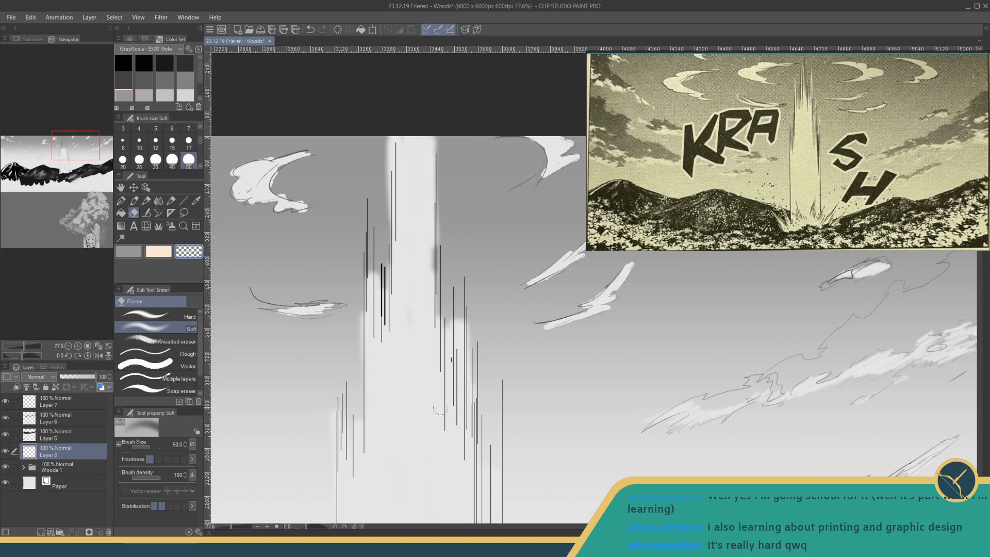
{"action": "left_click_drag", "start_coordinate": [427, 238], "coordinate": [427, 261]}
{"action": "left_click_drag", "start_coordinate": [223, 527], "coordinate": [223, 527]}
{"action": "left_click_drag", "start_coordinate": [310, 460], "coordinate": [303, 443]}
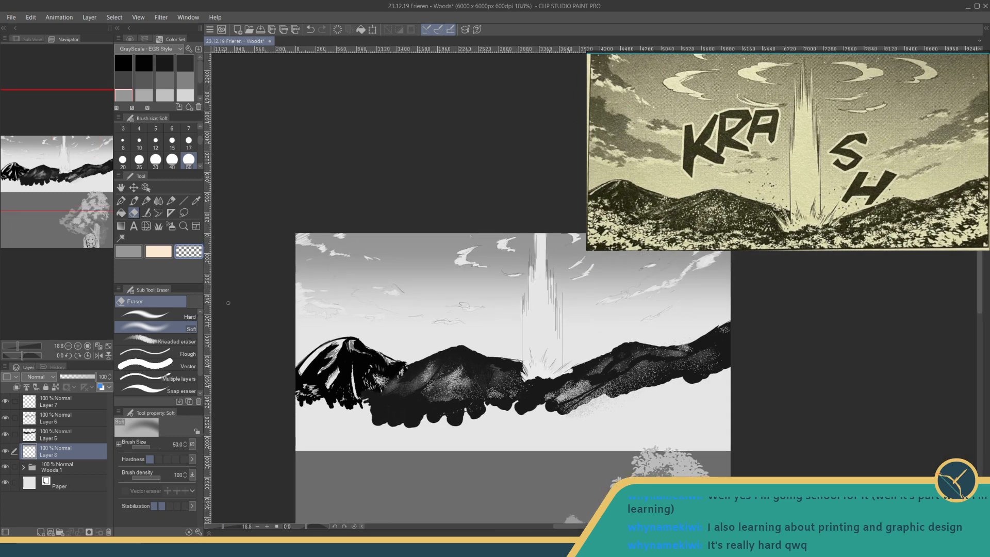
{"action": "left_click", "coordinate": [129, 253]}
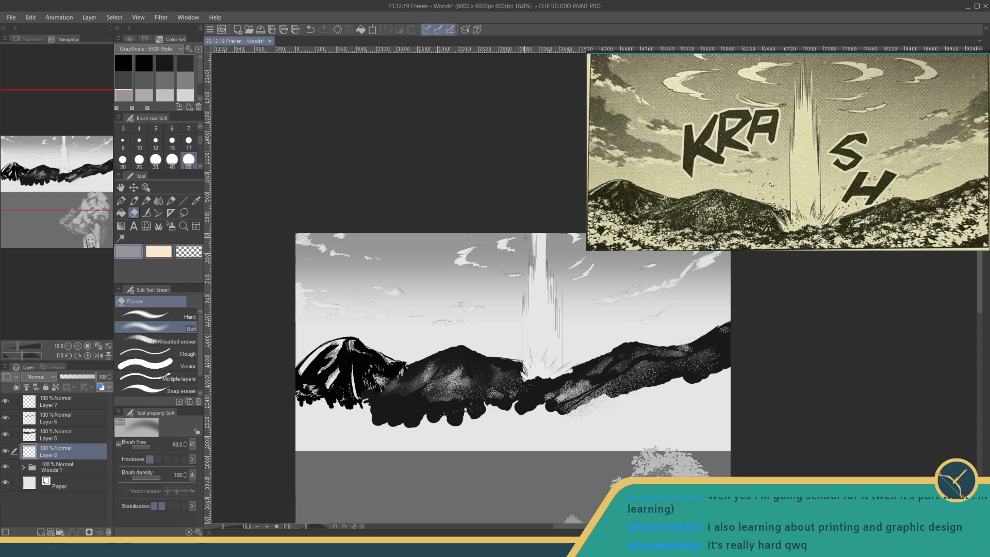
{"action": "key", "text": "ctrl+z"}
{"action": "key", "text": "ctrl+z"}
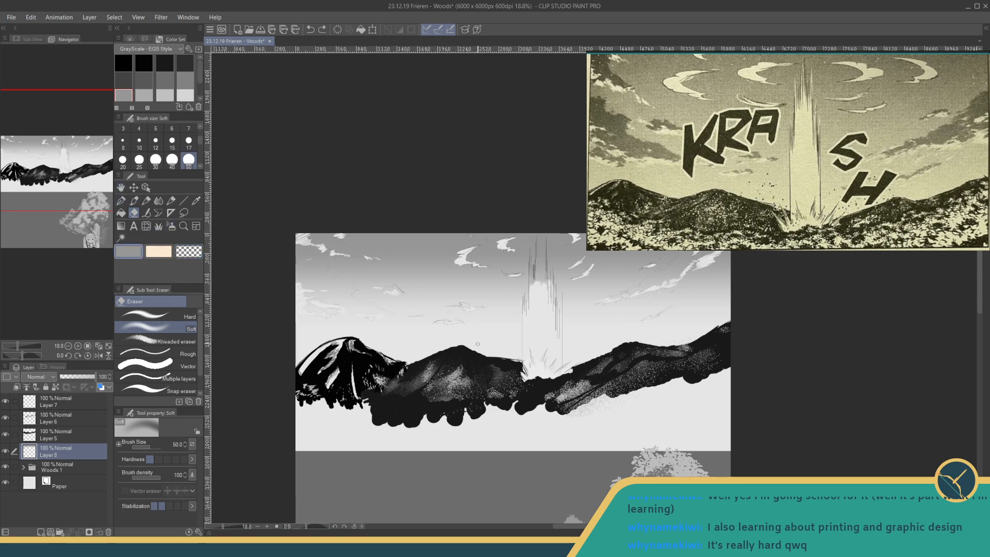
- Erase the gradient along the left side of the beam's middle section, between the vertical speed lines
{"action": "left_click_drag", "start_coordinate": [358, 415], "coordinate": [312, 480]}
{"action": "left_click_drag", "start_coordinate": [222, 528], "coordinate": [231, 527]}
{"action": "left_click_drag", "start_coordinate": [334, 401], "coordinate": [592, 187]}
{"action": "mouse_move", "coordinate": [405, 352]}
{"action": "left_mouse_down"}
{"action": "mouse_move", "coordinate": [405, 302]}
{"action": "mouse_move", "coordinate": [405, 323]}
{"action": "left_mouse_up"}
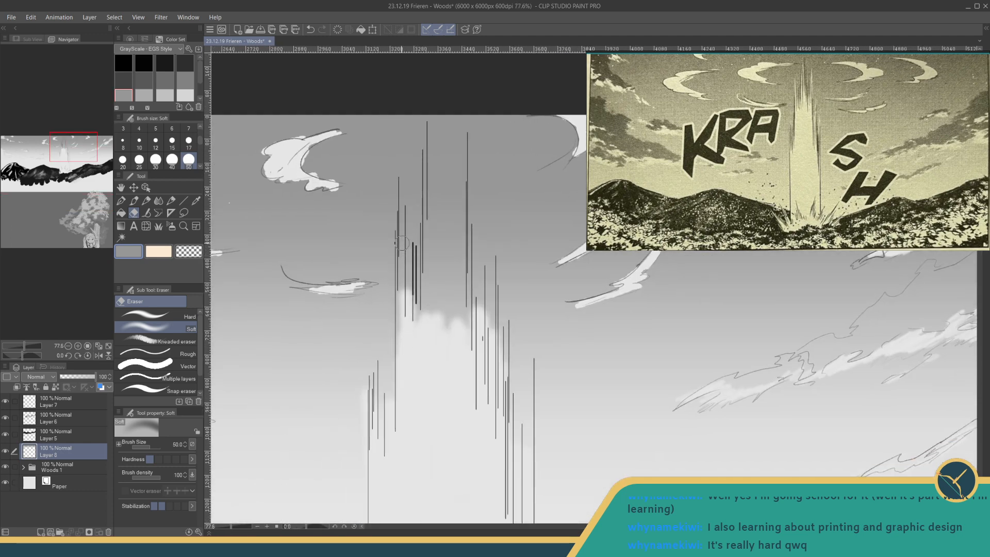
{"action": "left_click_drag", "start_coordinate": [403, 249], "coordinate": [407, 366]}
{"action": "left_click_drag", "start_coordinate": [400, 279], "coordinate": [410, 381]}
- Extend the cleared beam upward as a narrowing column to the canvas's upper edge and save the drawing
{"action": "mouse_move", "coordinate": [411, 274]}
{"action": "left_mouse_down"}
{"action": "mouse_move", "coordinate": [413, 303]}
{"action": "mouse_move", "coordinate": [424, 285]}
{"action": "mouse_move", "coordinate": [427, 307]}
{"action": "mouse_move", "coordinate": [468, 364]}
{"action": "mouse_move", "coordinate": [483, 335]}
{"action": "left_mouse_up"}
{"action": "mouse_move", "coordinate": [453, 217]}
{"action": "left_mouse_down"}
{"action": "mouse_move", "coordinate": [463, 279]}
{"action": "mouse_move", "coordinate": [456, 211]}
{"action": "mouse_move", "coordinate": [430, 275]}
{"action": "left_mouse_up"}
{"action": "left_click_drag", "start_coordinate": [403, 227], "coordinate": [406, 296]}
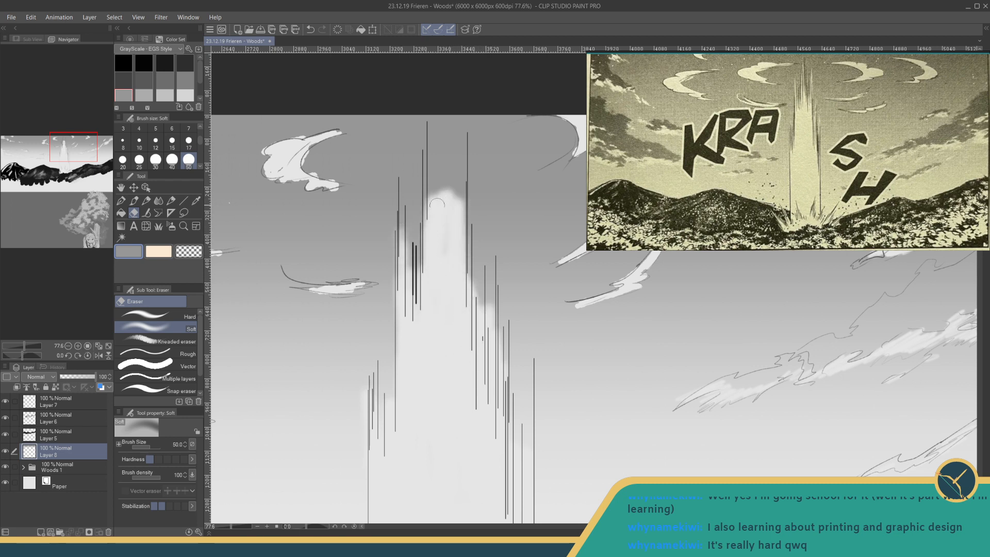
{"action": "mouse_move", "coordinate": [436, 202]}
{"action": "left_mouse_down"}
{"action": "mouse_move", "coordinate": [434, 247]}
{"action": "mouse_move", "coordinate": [433, 197]}
{"action": "mouse_move", "coordinate": [445, 249]}
{"action": "mouse_move", "coordinate": [456, 165]}
{"action": "mouse_move", "coordinate": [449, 219]}
{"action": "left_mouse_up"}
{"action": "left_click_drag", "start_coordinate": [434, 177], "coordinate": [433, 217]}
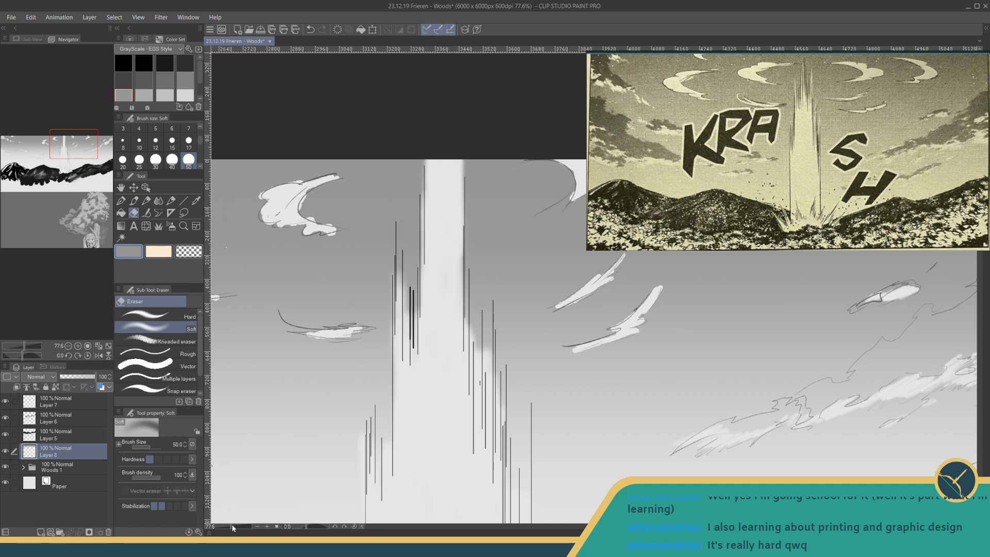
{"action": "left_click_drag", "start_coordinate": [230, 526], "coordinate": [223, 525]}
{"action": "left_click_drag", "start_coordinate": [337, 439], "coordinate": [319, 392]}
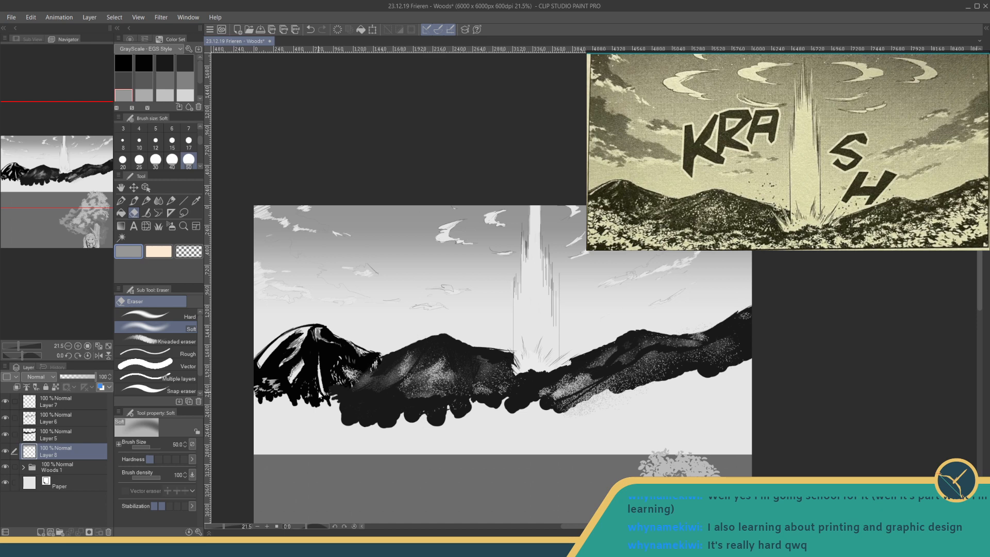
{"action": "key", "text": "ctrl+s"}
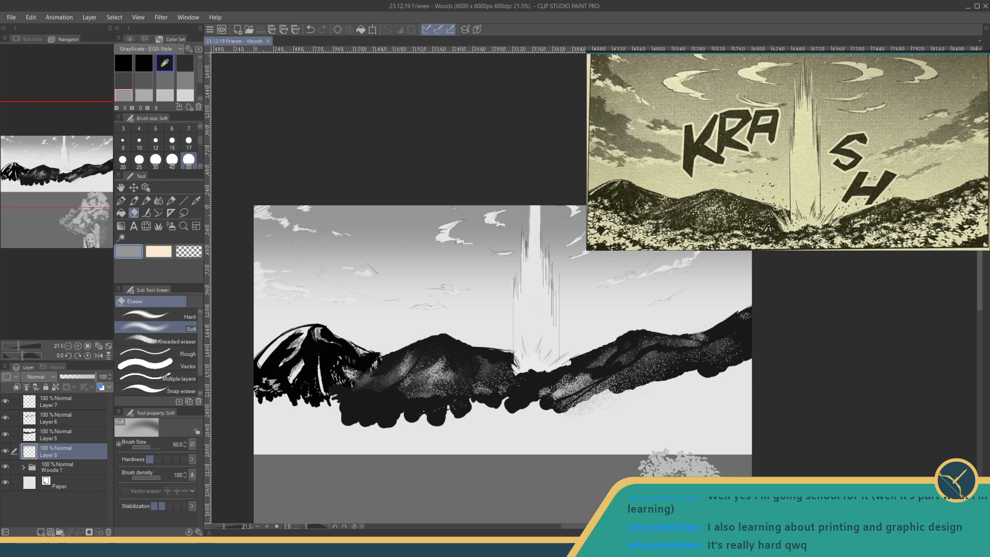
- Dot dark grey debris specks on both sides of the light beam's base with Fun fineliner 1 at size 25
{"action": "left_click", "coordinate": [185, 63]}
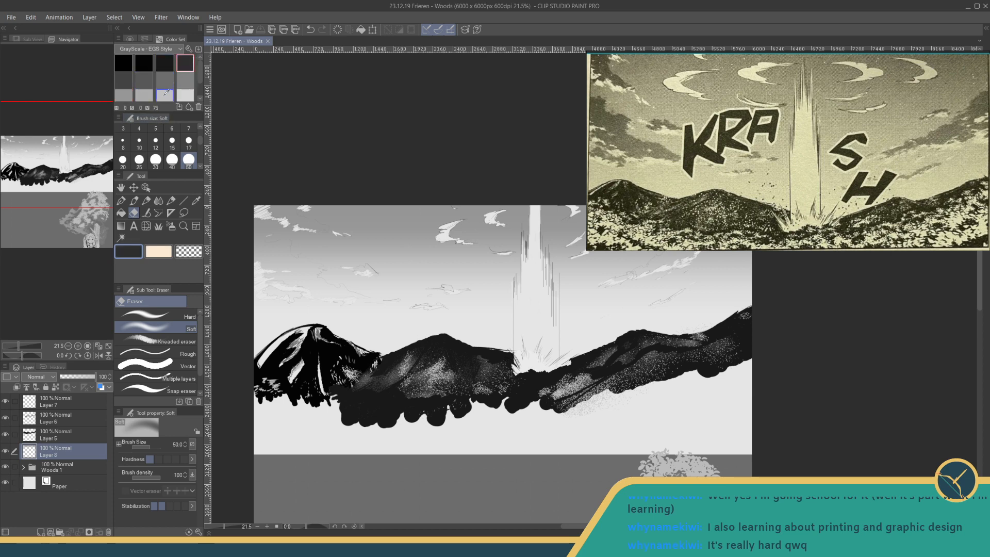
{"action": "left_click", "coordinate": [120, 201]}
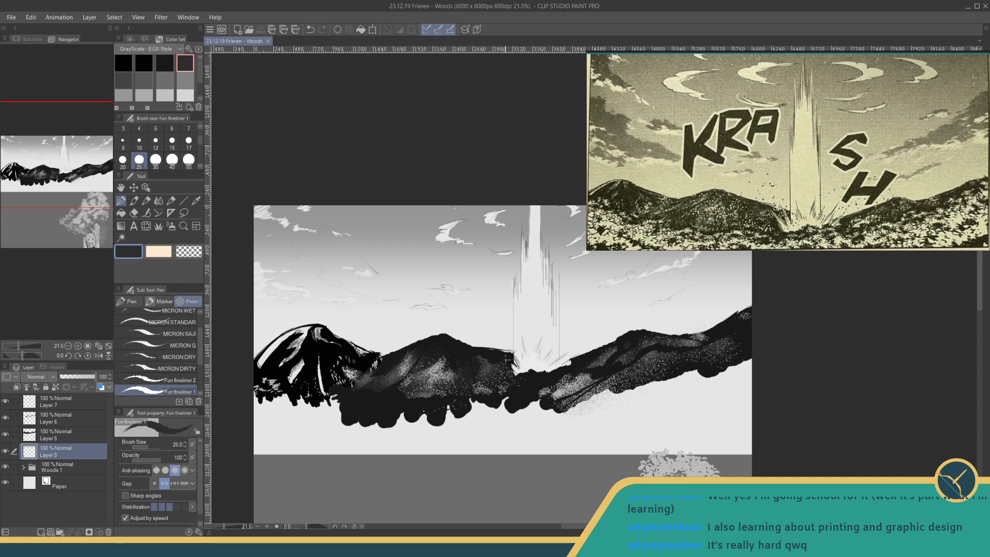
{"action": "left_click_drag", "start_coordinate": [488, 339], "coordinate": [479, 327]}
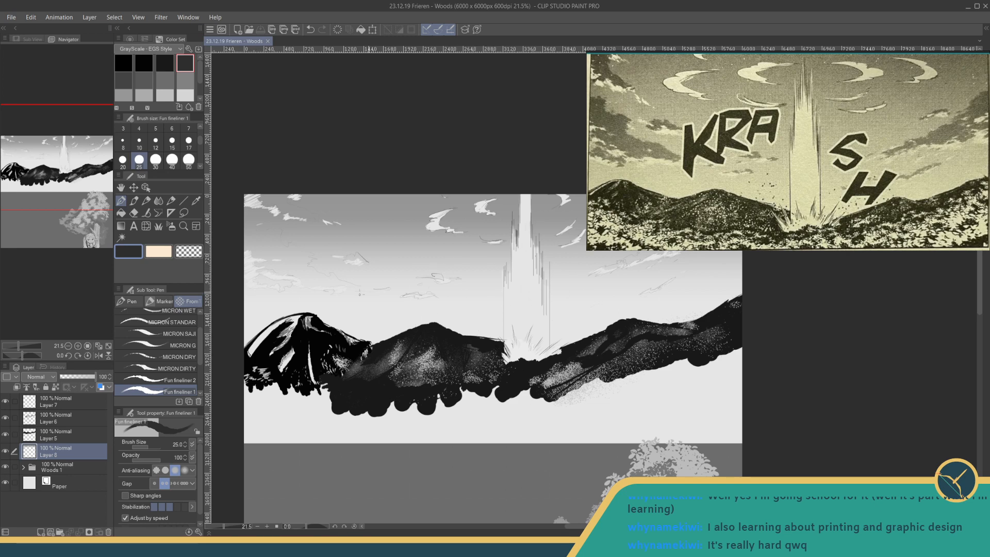
{"action": "left_click_drag", "start_coordinate": [460, 341], "coordinate": [487, 336]}
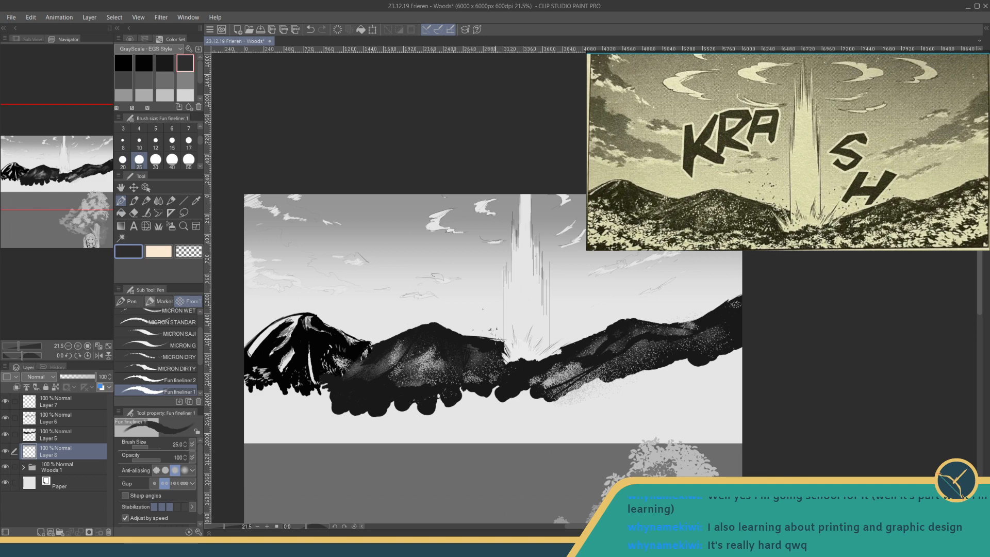
{"action": "left_click_drag", "start_coordinate": [515, 349], "coordinate": [520, 359]}
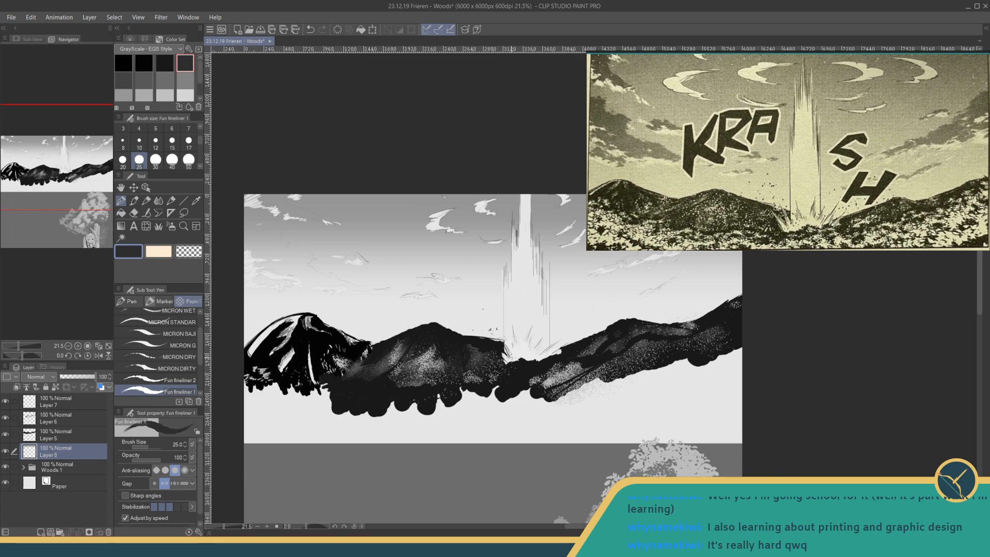
- Make Layer 7 active, touch up the debris beside the beam's base, and save the drawing
{"action": "left_click", "coordinate": [56, 403]}
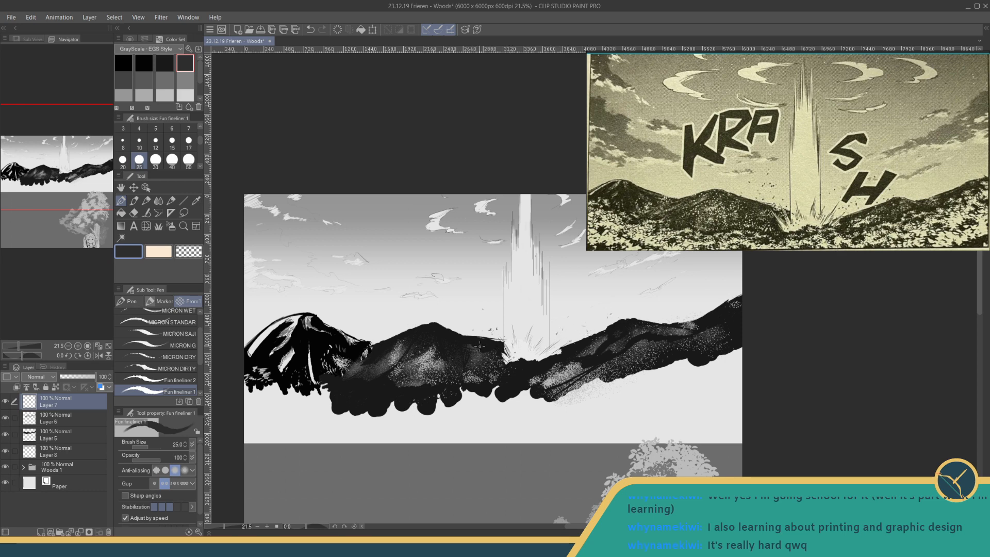
{"action": "left_click_drag", "start_coordinate": [480, 346], "coordinate": [475, 350]}
{"action": "left_click_drag", "start_coordinate": [217, 526], "coordinate": [220, 529]}
{"action": "left_click_drag", "start_coordinate": [254, 461], "coordinate": [253, 475]}
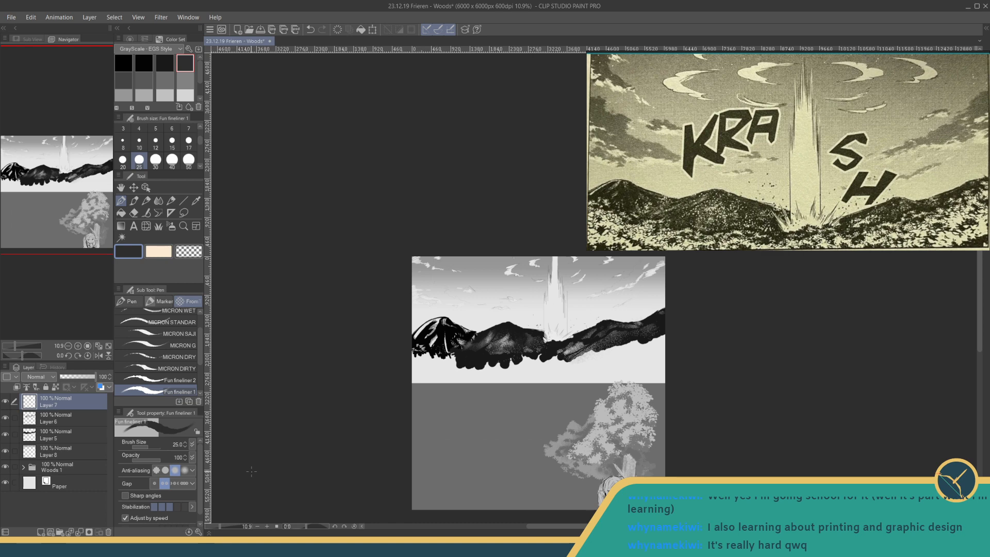
{"action": "left_click_drag", "start_coordinate": [220, 527], "coordinate": [346, 429]}
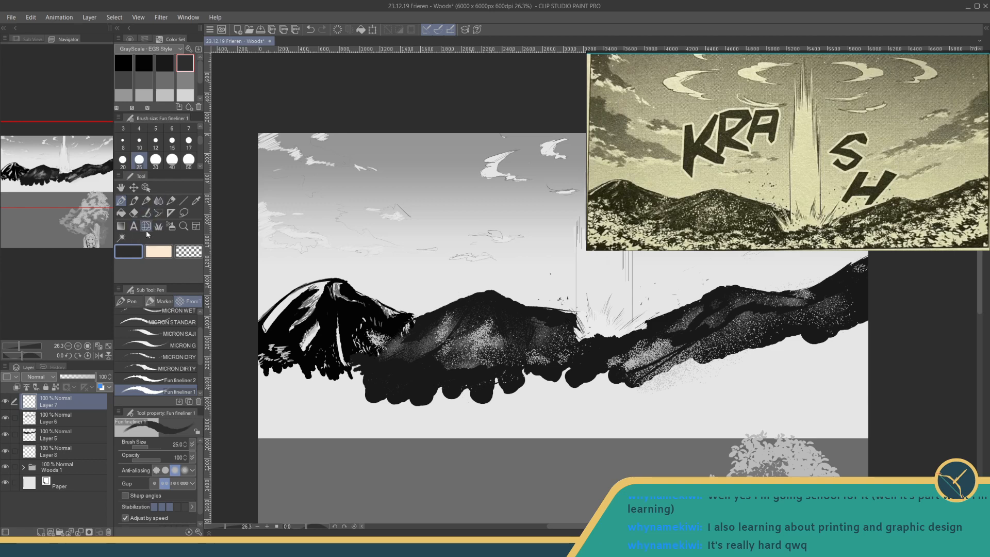
{"action": "key", "text": "ctrl+s"}
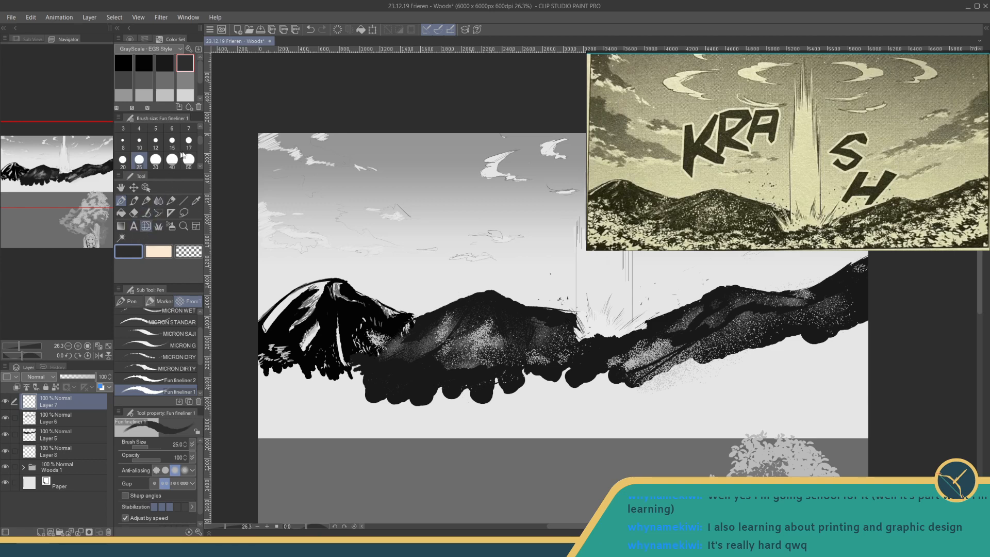
- Set the Leaves decoration brush to size 150, try a dark grey stroke below the left mountain, and undo it
{"action": "left_click", "coordinate": [159, 226]}
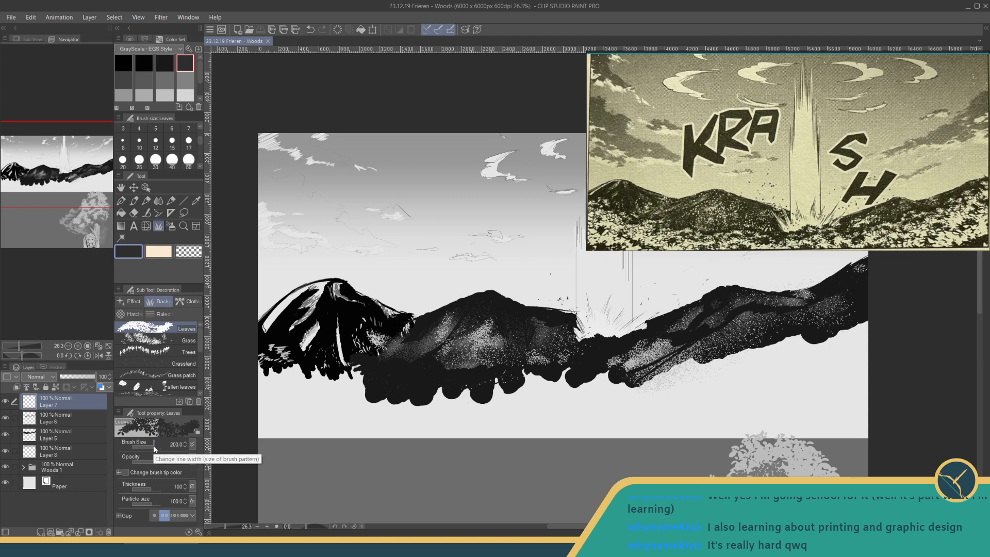
{"action": "left_click", "coordinate": [173, 443]}
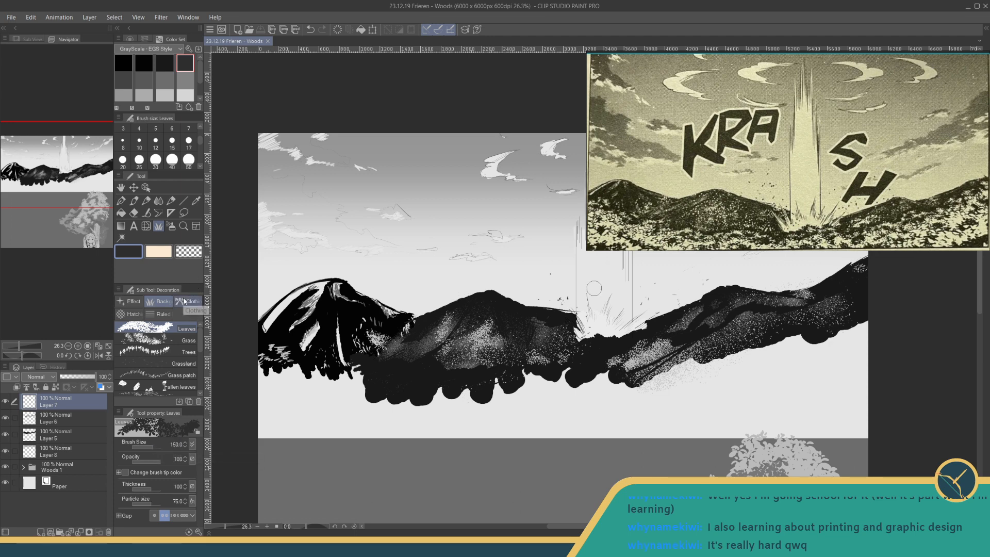
{"action": "left_click_drag", "start_coordinate": [324, 391], "coordinate": [307, 380]}
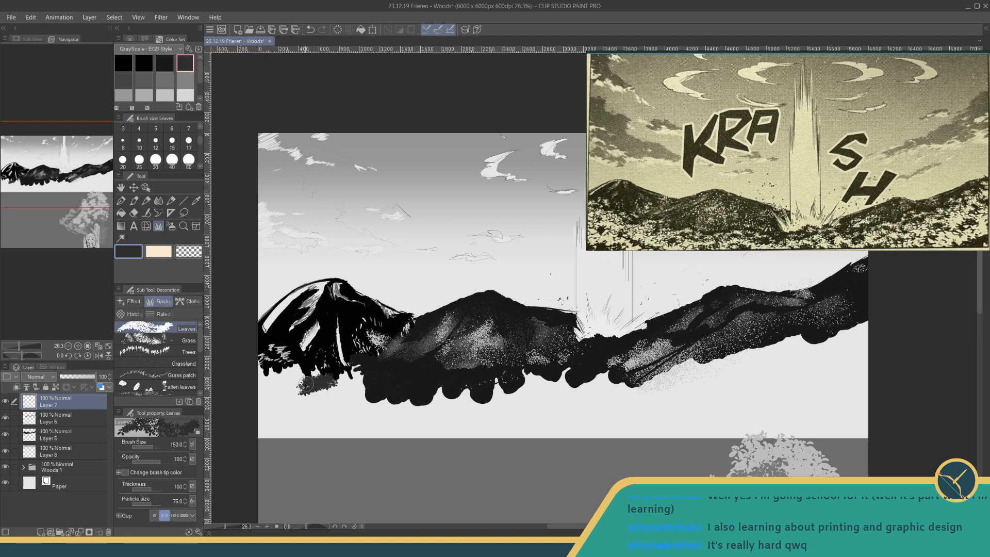
{"action": "key", "text": "ctrl+z"}
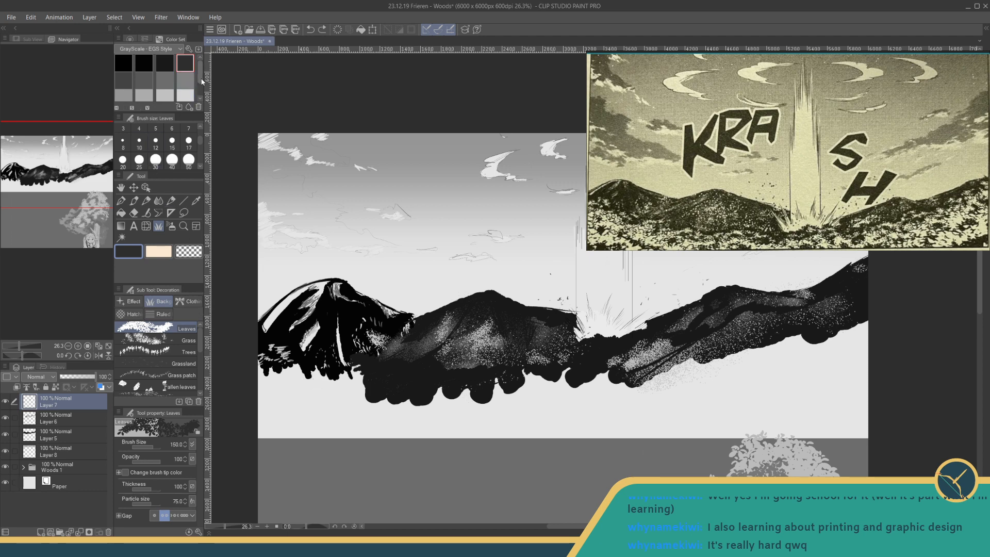
- Paint light grey foliage over the lower edge of the left and middle mountains as far as the beam's base
{"action": "left_click_drag", "start_coordinate": [200, 78], "coordinate": [199, 91]}
{"action": "left_click_drag", "start_coordinate": [114, 97], "coordinate": [116, 97]}
{"action": "left_click", "coordinate": [131, 97]}
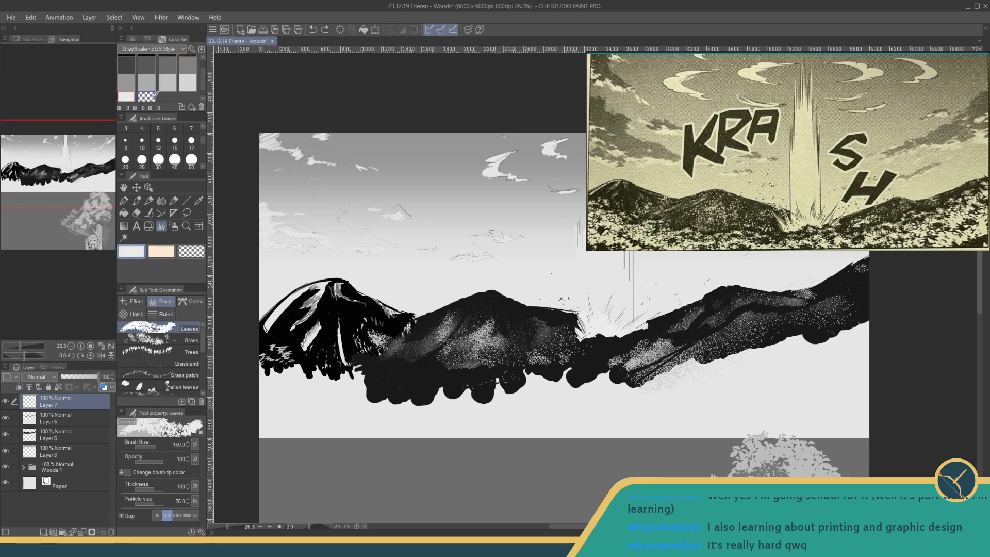
{"action": "left_click", "coordinate": [187, 82]}
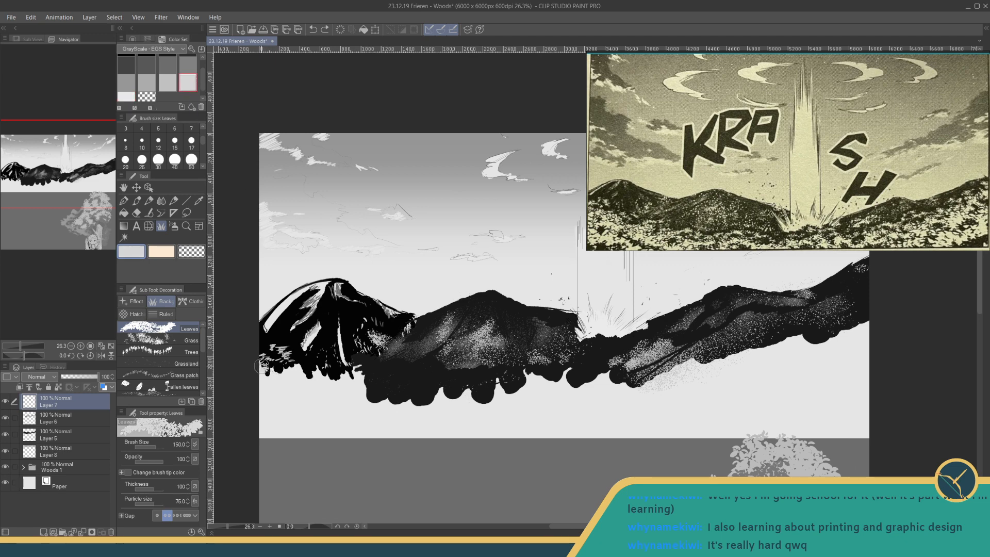
{"action": "mouse_move", "coordinate": [261, 365]}
{"action": "left_mouse_down"}
{"action": "mouse_move", "coordinate": [291, 365]}
{"action": "mouse_move", "coordinate": [285, 377]}
{"action": "mouse_move", "coordinate": [308, 371]}
{"action": "mouse_move", "coordinate": [311, 380]}
{"action": "mouse_move", "coordinate": [367, 360]}
{"action": "mouse_move", "coordinate": [357, 373]}
{"action": "mouse_move", "coordinate": [381, 370]}
{"action": "mouse_move", "coordinate": [373, 379]}
{"action": "mouse_move", "coordinate": [420, 374]}
{"action": "left_mouse_up"}
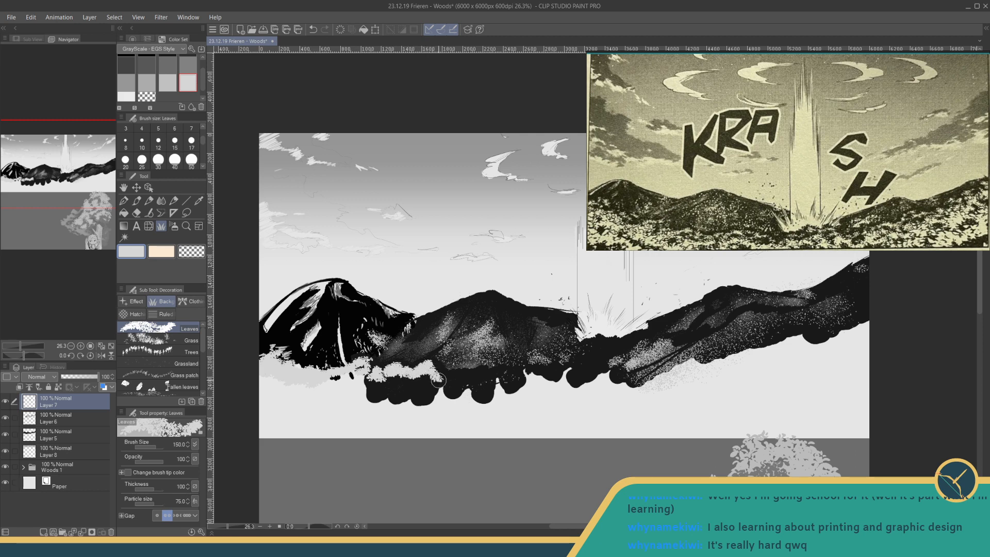
{"action": "mouse_move", "coordinate": [447, 378]}
{"action": "left_mouse_down"}
{"action": "mouse_move", "coordinate": [500, 379]}
{"action": "mouse_move", "coordinate": [453, 391]}
{"action": "left_mouse_up"}
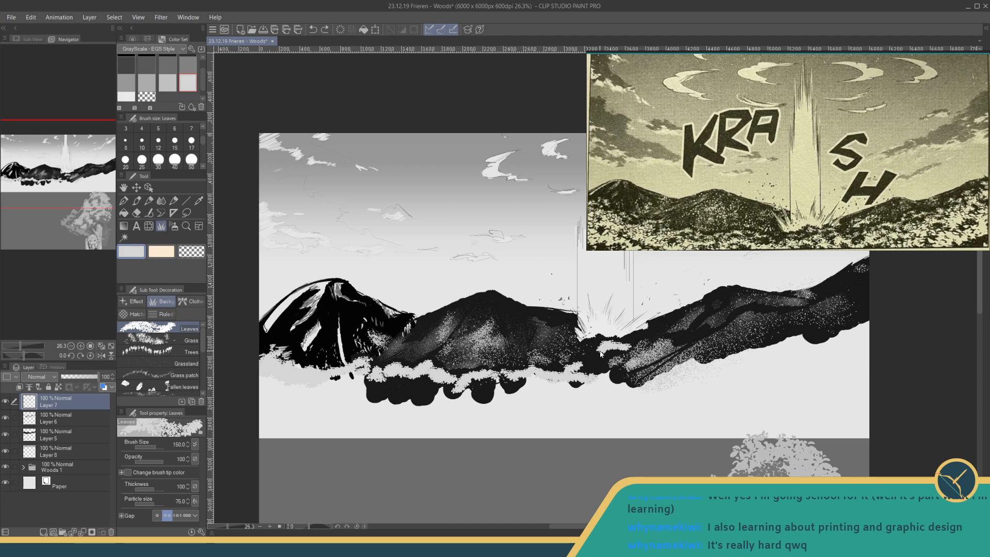
- Extend the light grey foliage up the right mountain's slope and over the ground and dark lumps below the range
{"action": "mouse_move", "coordinate": [595, 351]}
{"action": "left_mouse_down"}
{"action": "mouse_move", "coordinate": [623, 346]}
{"action": "mouse_move", "coordinate": [598, 378]}
{"action": "mouse_move", "coordinate": [660, 386]}
{"action": "mouse_move", "coordinate": [704, 369]}
{"action": "mouse_move", "coordinate": [618, 393]}
{"action": "mouse_move", "coordinate": [700, 354]}
{"action": "mouse_move", "coordinate": [766, 319]}
{"action": "left_mouse_up"}
{"action": "left_click_drag", "start_coordinate": [691, 343], "coordinate": [591, 381]}
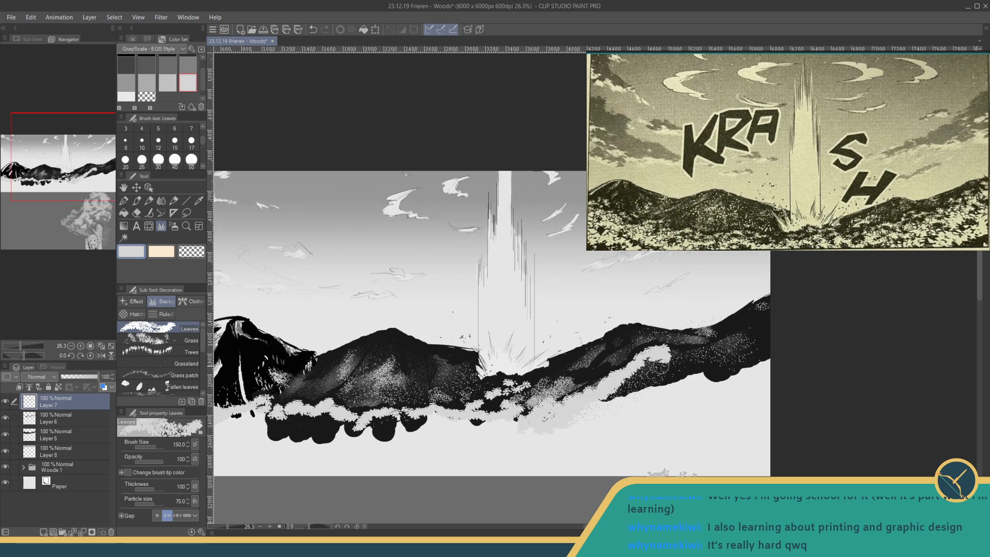
{"action": "mouse_move", "coordinate": [662, 363]}
{"action": "left_mouse_down"}
{"action": "mouse_move", "coordinate": [739, 338]}
{"action": "mouse_move", "coordinate": [766, 315]}
{"action": "left_mouse_up"}
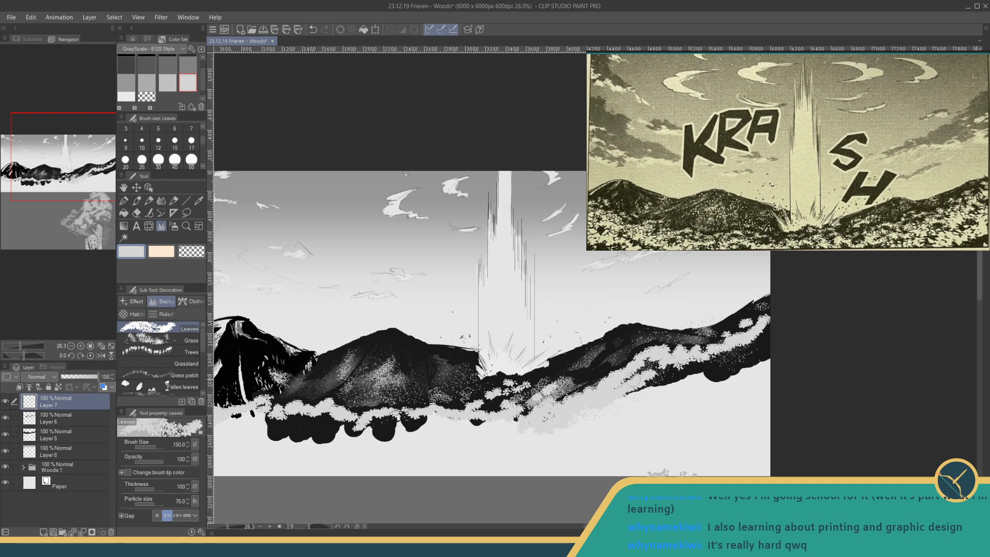
{"action": "mouse_move", "coordinate": [635, 380]}
{"action": "left_mouse_down"}
{"action": "mouse_move", "coordinate": [652, 367]}
{"action": "mouse_move", "coordinate": [756, 353]}
{"action": "mouse_move", "coordinate": [714, 377]}
{"action": "mouse_move", "coordinate": [637, 388]}
{"action": "mouse_move", "coordinate": [624, 415]}
{"action": "mouse_move", "coordinate": [691, 390]}
{"action": "left_mouse_up"}
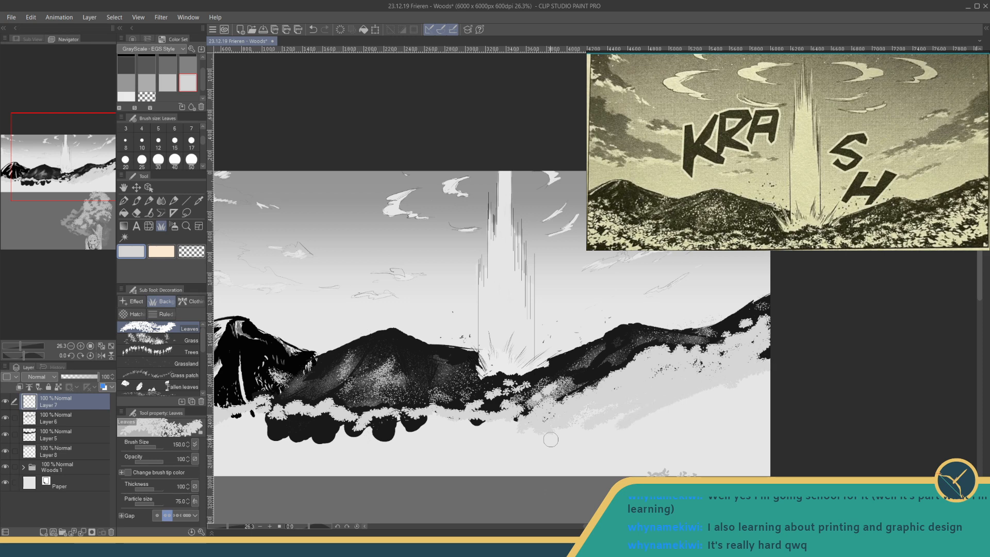
{"action": "left_click_drag", "start_coordinate": [551, 439], "coordinate": [799, 384]}
{"action": "mouse_move", "coordinate": [426, 371]}
{"action": "left_mouse_down"}
{"action": "mouse_move", "coordinate": [498, 359]}
{"action": "mouse_move", "coordinate": [482, 373]}
{"action": "mouse_move", "coordinate": [554, 358]}
{"action": "mouse_move", "coordinate": [542, 378]}
{"action": "mouse_move", "coordinate": [597, 364]}
{"action": "mouse_move", "coordinate": [588, 358]}
{"action": "mouse_move", "coordinate": [561, 370]}
{"action": "mouse_move", "coordinate": [571, 361]}
{"action": "mouse_move", "coordinate": [638, 366]}
{"action": "mouse_move", "coordinate": [615, 372]}
{"action": "mouse_move", "coordinate": [625, 372]}
{"action": "mouse_move", "coordinate": [699, 360]}
{"action": "mouse_move", "coordinate": [710, 362]}
{"action": "mouse_move", "coordinate": [696, 369]}
{"action": "mouse_move", "coordinate": [703, 375]}
{"action": "mouse_move", "coordinate": [725, 371]}
{"action": "left_mouse_up"}
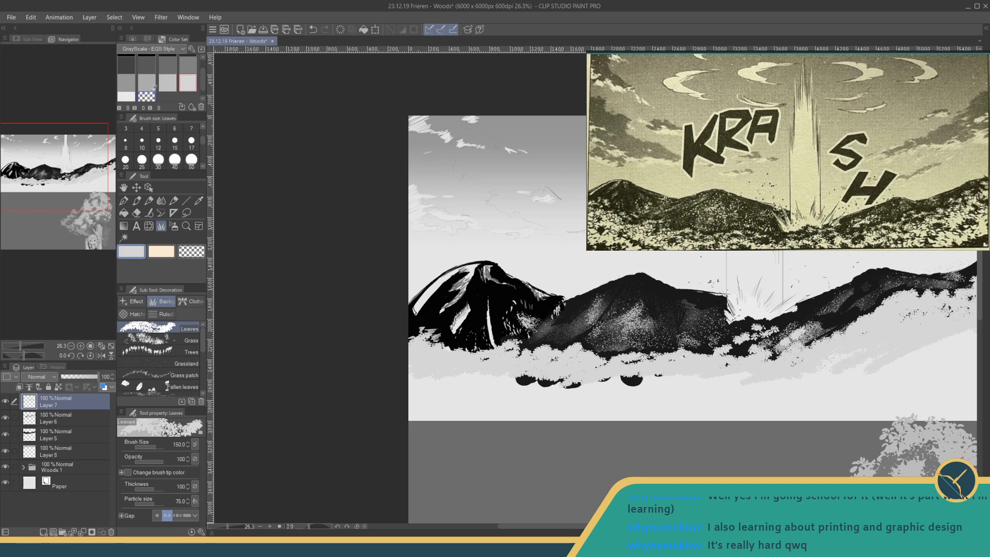
- Dab small black leaf clusters into the pale foliage below the middle mountain with the Leaves brush at size 75
{"action": "scroll", "coordinate": [203, 82], "scroll_direction": "up", "scroll_amount": 3}
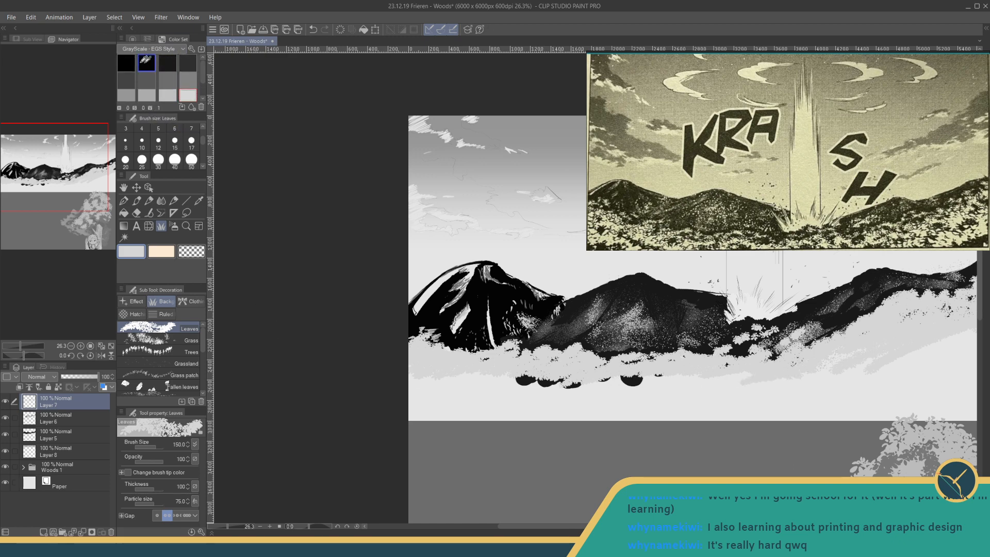
{"action": "left_click", "coordinate": [126, 63]}
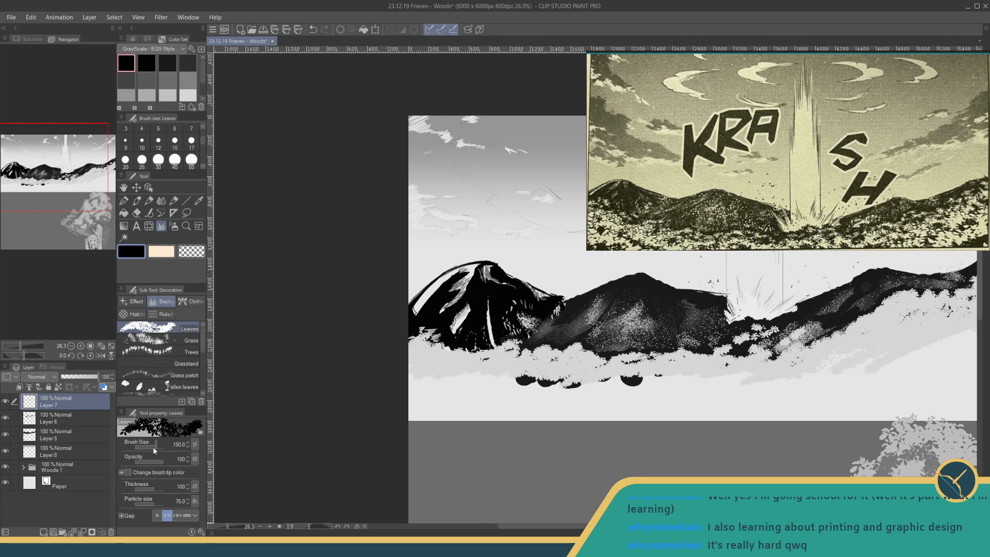
{"action": "left_click_drag", "start_coordinate": [152, 447], "coordinate": [150, 444]}
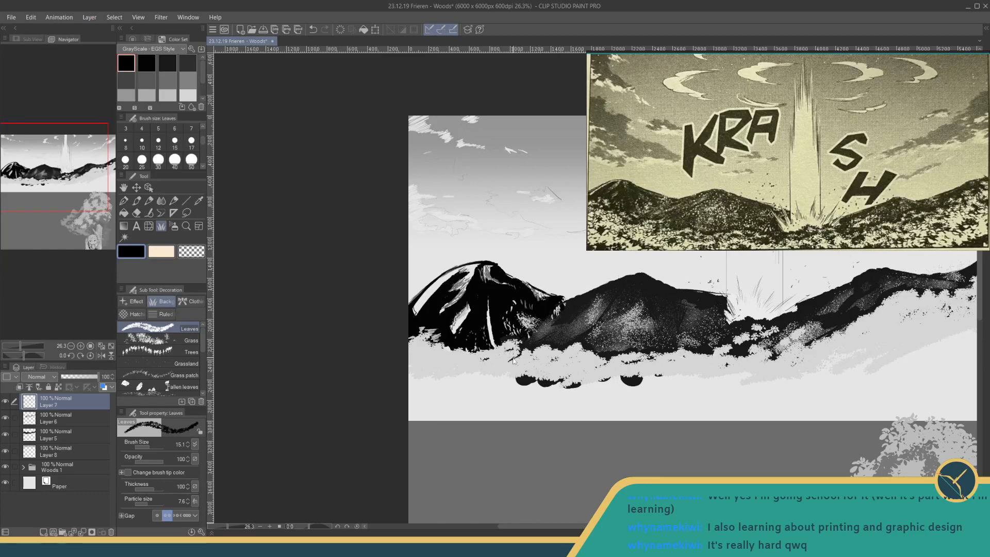
{"action": "left_click", "coordinate": [153, 448]}
{"action": "left_click", "coordinate": [156, 446]}
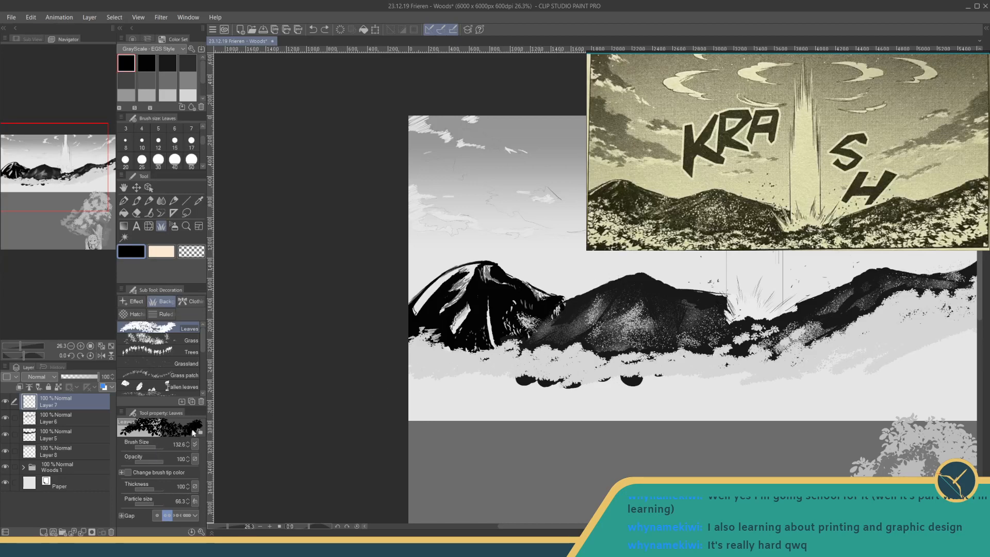
{"action": "left_click", "coordinate": [153, 446]}
{"action": "left_click", "coordinate": [177, 443]}
{"action": "type", "text": "75"}
{"action": "key", "text": "Return"}
{"action": "left_click_drag", "start_coordinate": [543, 355], "coordinate": [548, 356]}
{"action": "left_click_drag", "start_coordinate": [566, 359], "coordinate": [574, 360]}
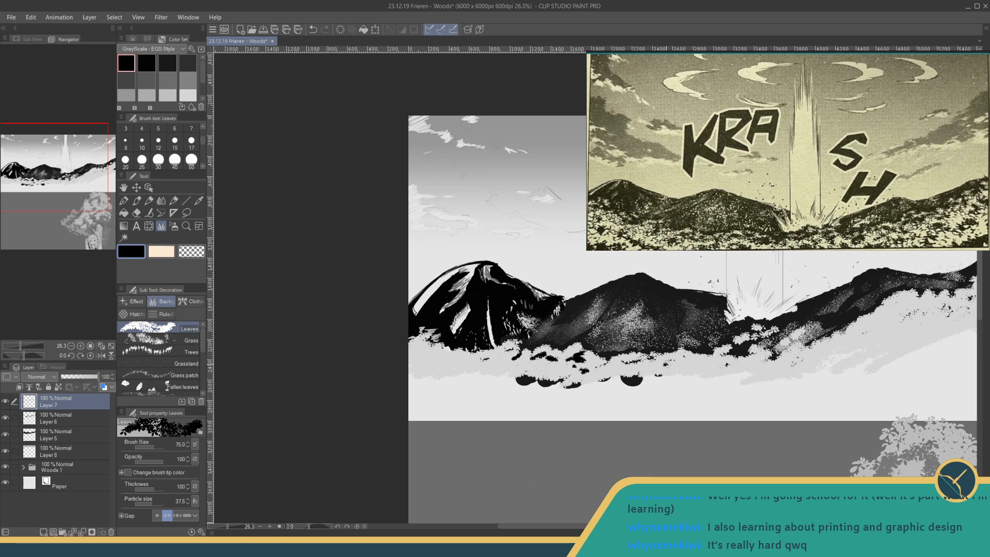
- Scatter more black leaf clusters through the foliage near the beam's base and along the right mountain's slope
{"action": "left_click_drag", "start_coordinate": [684, 356], "coordinate": [726, 365]}
{"action": "left_click_drag", "start_coordinate": [849, 325], "coordinate": [732, 360]}
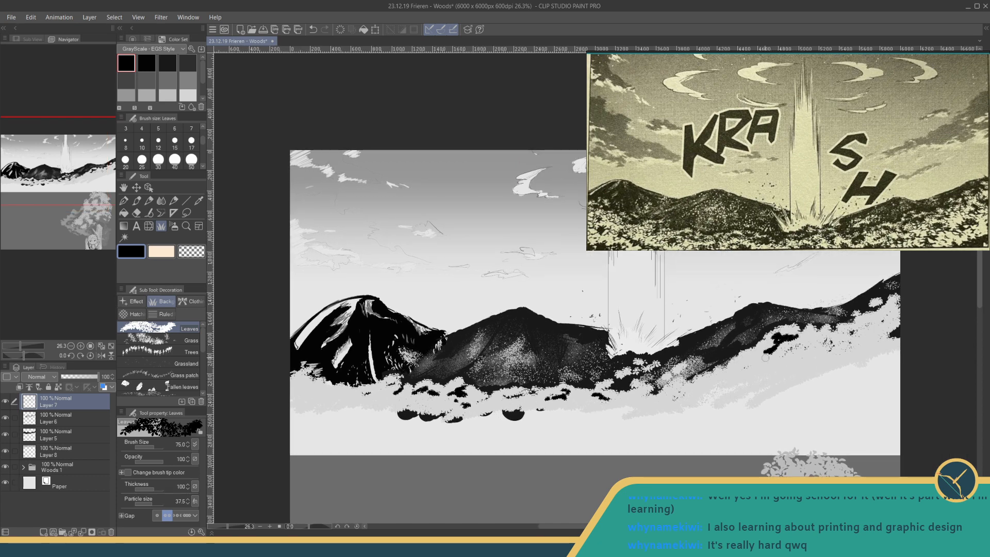
{"action": "left_click_drag", "start_coordinate": [748, 362], "coordinate": [757, 355]}
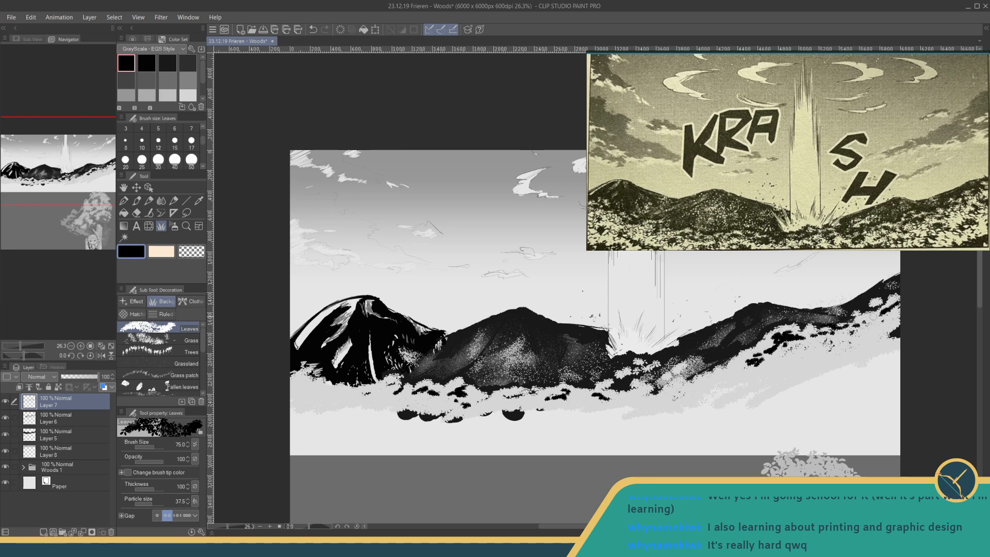
- Paint a broad black foliage band across the foreground below the pale foliage with the Leaves brush at size 300
{"action": "left_click_drag", "start_coordinate": [424, 407], "coordinate": [508, 395]}
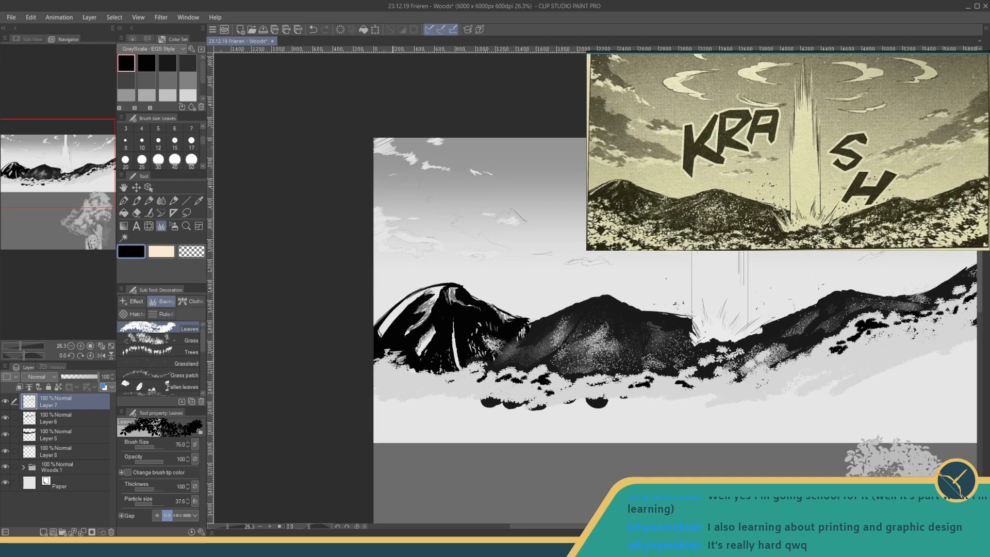
{"action": "left_click_drag", "start_coordinate": [437, 364], "coordinate": [452, 317]}
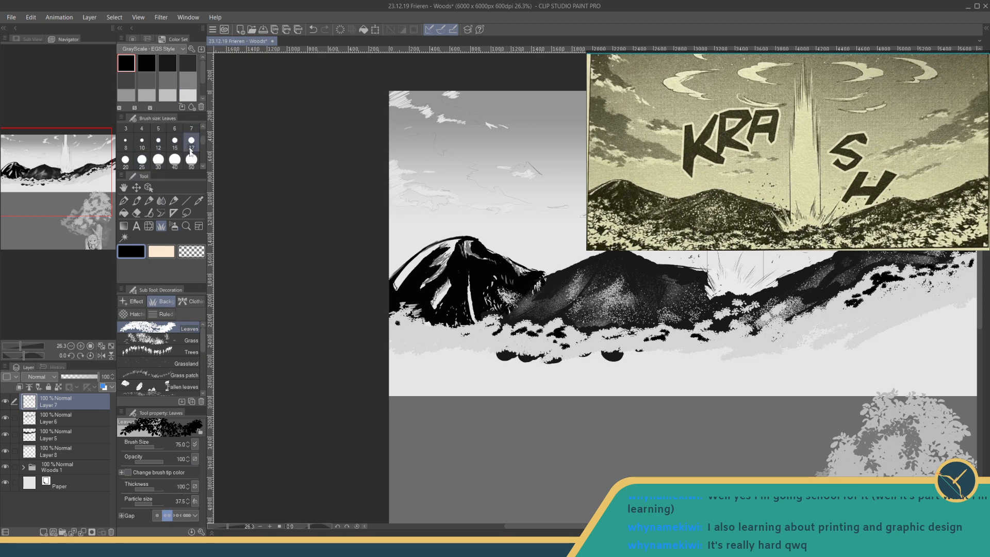
{"action": "left_click", "coordinate": [188, 168]}
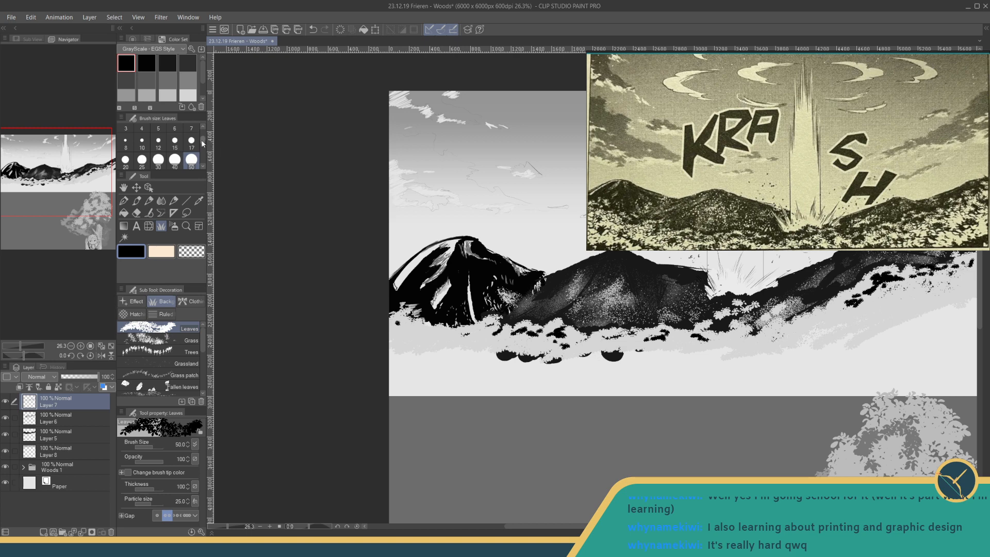
{"action": "left_click_drag", "start_coordinate": [202, 144], "coordinate": [201, 149]}
{"action": "scroll", "coordinate": [199, 156], "scroll_direction": "down", "scroll_amount": 3}
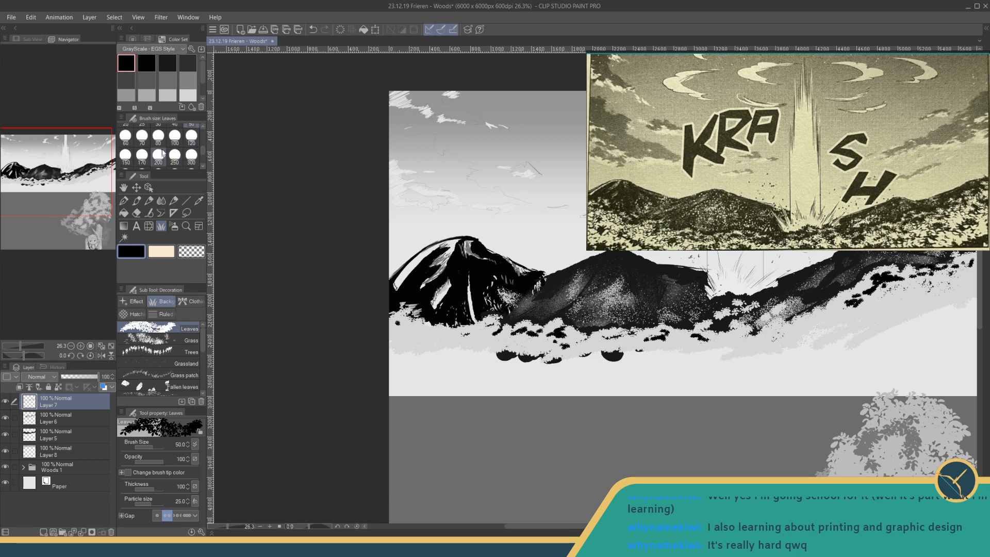
{"action": "left_click", "coordinate": [192, 155]}
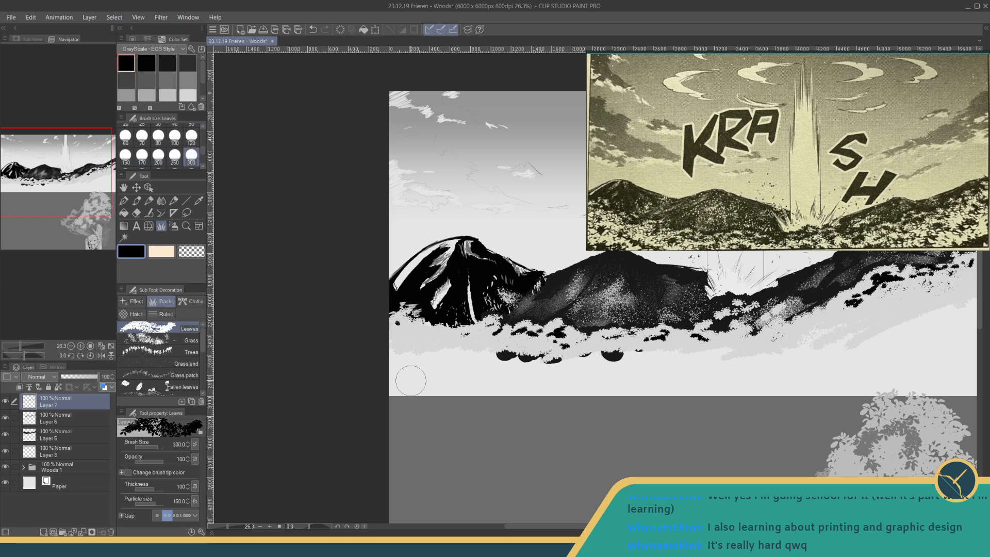
{"action": "mouse_move", "coordinate": [403, 352]}
{"action": "left_mouse_down"}
{"action": "mouse_move", "coordinate": [432, 347]}
{"action": "mouse_move", "coordinate": [435, 361]}
{"action": "mouse_move", "coordinate": [459, 358]}
{"action": "mouse_move", "coordinate": [443, 372]}
{"action": "mouse_move", "coordinate": [468, 359]}
{"action": "mouse_move", "coordinate": [468, 346]}
{"action": "mouse_move", "coordinate": [520, 362]}
{"action": "mouse_move", "coordinate": [592, 358]}
{"action": "mouse_move", "coordinate": [599, 377]}
{"action": "mouse_move", "coordinate": [583, 385]}
{"action": "mouse_move", "coordinate": [595, 378]}
{"action": "mouse_move", "coordinate": [582, 366]}
{"action": "mouse_move", "coordinate": [653, 364]}
{"action": "mouse_move", "coordinate": [619, 357]}
{"action": "mouse_move", "coordinate": [705, 349]}
{"action": "mouse_move", "coordinate": [737, 358]}
{"action": "mouse_move", "coordinate": [848, 333]}
{"action": "mouse_move", "coordinate": [886, 314]}
{"action": "mouse_move", "coordinate": [899, 295]}
{"action": "mouse_move", "coordinate": [941, 287]}
{"action": "mouse_move", "coordinate": [892, 292]}
{"action": "mouse_move", "coordinate": [863, 311]}
{"action": "mouse_move", "coordinate": [954, 312]}
{"action": "mouse_move", "coordinate": [873, 349]}
{"action": "mouse_move", "coordinate": [893, 327]}
{"action": "mouse_move", "coordinate": [934, 325]}
{"action": "mouse_move", "coordinate": [709, 377]}
{"action": "mouse_move", "coordinate": [729, 375]}
{"action": "mouse_move", "coordinate": [493, 381]}
{"action": "mouse_move", "coordinate": [510, 377]}
{"action": "mouse_move", "coordinate": [513, 358]}
{"action": "mouse_move", "coordinate": [531, 346]}
{"action": "mouse_move", "coordinate": [695, 351]}
{"action": "left_mouse_up"}
{"action": "left_click_drag", "start_coordinate": [576, 353], "coordinate": [581, 353]}
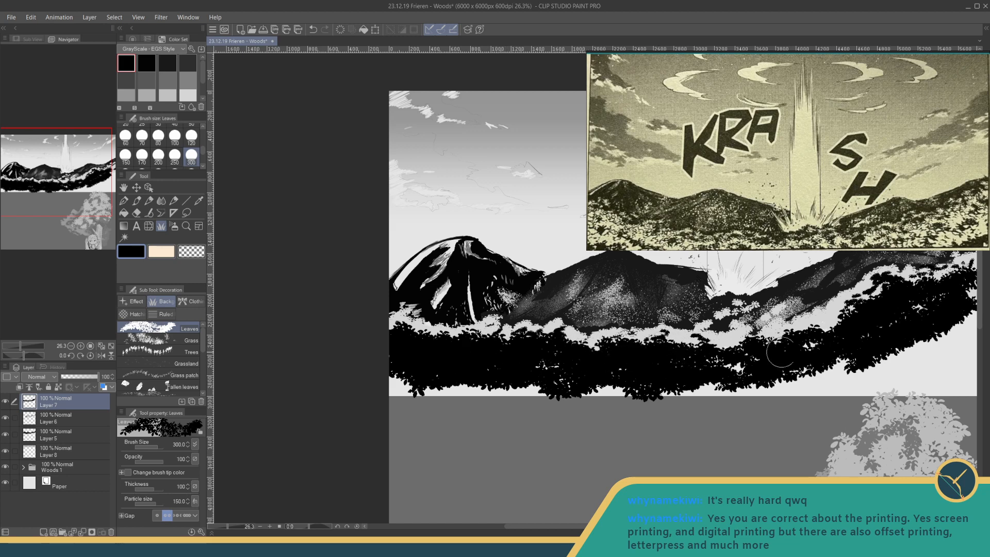
{"action": "scroll", "coordinate": [808, 346], "scroll_direction": "down", "scroll_amount": 3}
{"action": "mouse_move", "coordinate": [808, 346]}
{"action": "left_mouse_down"}
{"action": "mouse_move", "coordinate": [724, 425]}
{"action": "mouse_move", "coordinate": [820, 391]}
{"action": "left_mouse_up"}
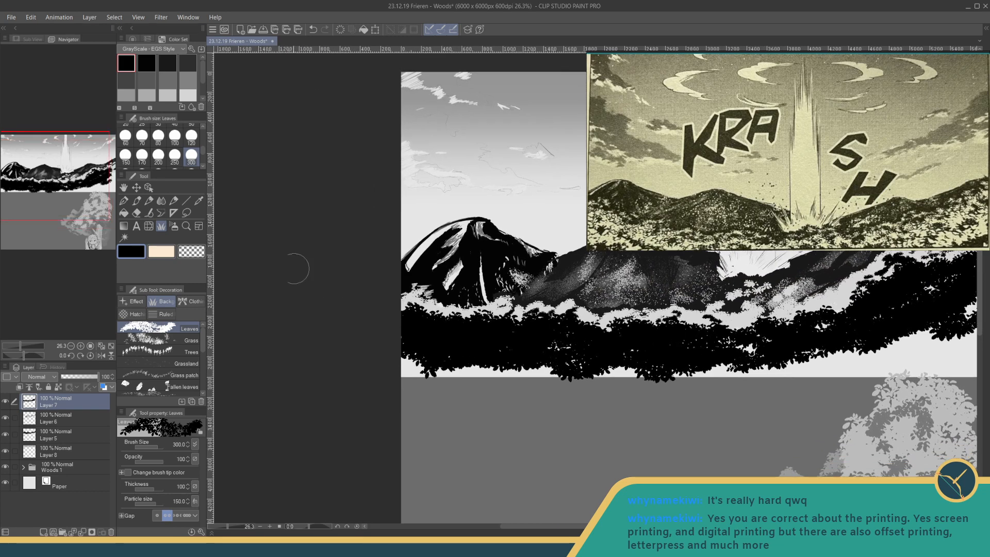
- Paint near-white leaf clusters over the black foreground band with the Leaves brush at size 250, leaving black gaps between them
{"action": "left_click", "coordinate": [179, 157]}
{"action": "scroll", "coordinate": [170, 82], "scroll_direction": "down", "scroll_amount": 2}
{"action": "left_click", "coordinate": [133, 97]}
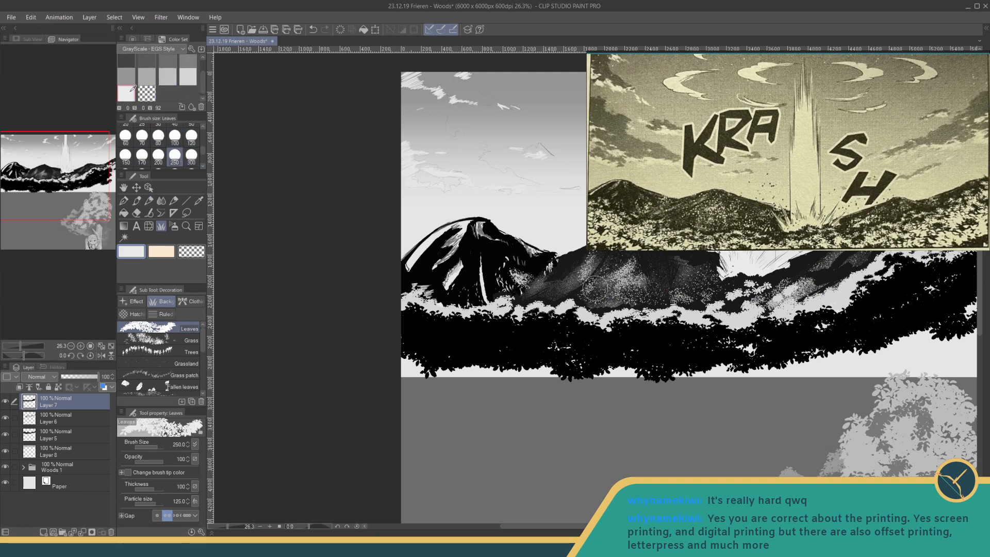
{"action": "mouse_move", "coordinate": [403, 340]}
{"action": "left_mouse_down"}
{"action": "mouse_move", "coordinate": [422, 304]}
{"action": "mouse_move", "coordinate": [451, 286]}
{"action": "mouse_move", "coordinate": [451, 302]}
{"action": "mouse_move", "coordinate": [480, 308]}
{"action": "mouse_move", "coordinate": [496, 296]}
{"action": "mouse_move", "coordinate": [557, 296]}
{"action": "mouse_move", "coordinate": [621, 309]}
{"action": "mouse_move", "coordinate": [665, 301]}
{"action": "mouse_move", "coordinate": [571, 313]}
{"action": "mouse_move", "coordinate": [668, 312]}
{"action": "mouse_move", "coordinate": [508, 328]}
{"action": "mouse_move", "coordinate": [384, 320]}
{"action": "mouse_move", "coordinate": [684, 308]}
{"action": "mouse_move", "coordinate": [589, 334]}
{"action": "mouse_move", "coordinate": [667, 310]}
{"action": "mouse_move", "coordinate": [715, 281]}
{"action": "mouse_move", "coordinate": [781, 271]}
{"action": "mouse_move", "coordinate": [784, 301]}
{"action": "mouse_move", "coordinate": [722, 302]}
{"action": "mouse_move", "coordinate": [647, 335]}
{"action": "mouse_move", "coordinate": [794, 320]}
{"action": "mouse_move", "coordinate": [546, 361]}
{"action": "mouse_move", "coordinate": [490, 357]}
{"action": "mouse_move", "coordinate": [681, 343]}
{"action": "left_mouse_up"}
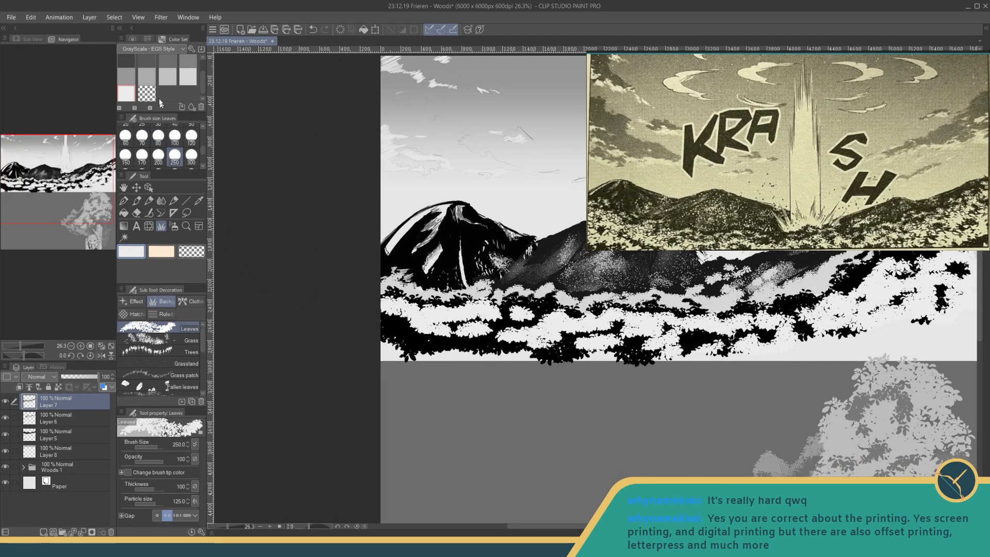
- Paint large black leaf masses in the landscape's lower left and right foreground corners with the Leaves brush at size 700
{"action": "scroll", "coordinate": [202, 87], "scroll_direction": "up", "scroll_amount": 1}
{"action": "left_click", "coordinate": [126, 63]}
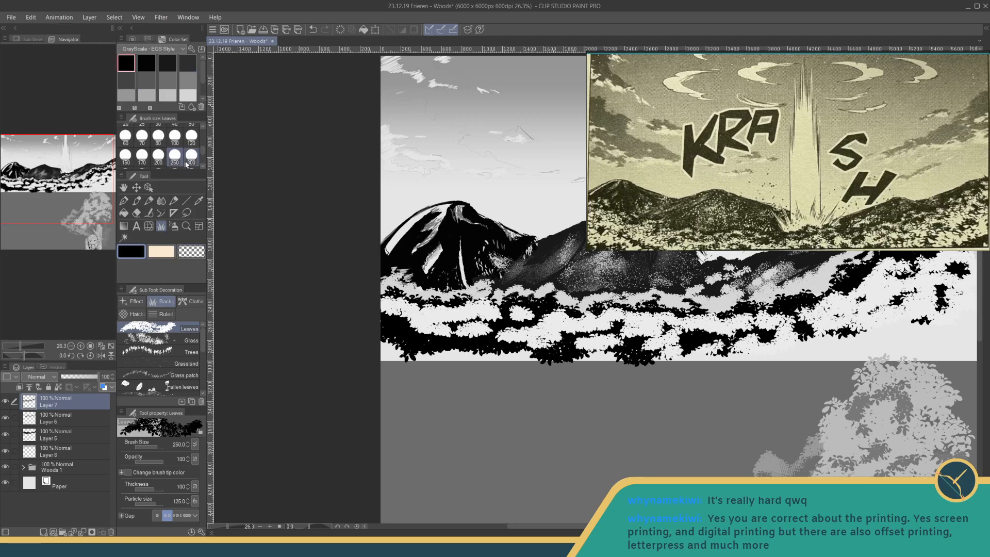
{"action": "scroll", "coordinate": [175, 150], "scroll_direction": "down", "scroll_amount": 2}
{"action": "left_click", "coordinate": [174, 149]}
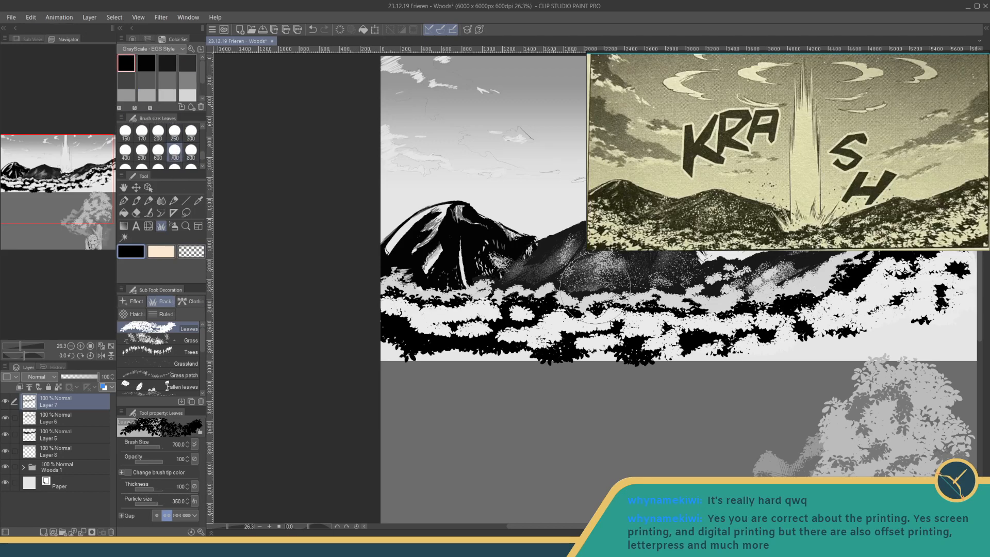
{"action": "mouse_move", "coordinate": [386, 329]}
{"action": "left_mouse_down"}
{"action": "mouse_move", "coordinate": [426, 359]}
{"action": "mouse_move", "coordinate": [407, 329]}
{"action": "mouse_move", "coordinate": [501, 357]}
{"action": "mouse_move", "coordinate": [377, 351]}
{"action": "mouse_move", "coordinate": [419, 331]}
{"action": "mouse_move", "coordinate": [458, 347]}
{"action": "mouse_move", "coordinate": [464, 369]}
{"action": "left_mouse_up"}
{"action": "mouse_move", "coordinate": [804, 344]}
{"action": "left_mouse_down"}
{"action": "mouse_move", "coordinate": [605, 336]}
{"action": "mouse_move", "coordinate": [665, 335]}
{"action": "mouse_move", "coordinate": [737, 289]}
{"action": "mouse_move", "coordinate": [746, 328]}
{"action": "mouse_move", "coordinate": [742, 307]}
{"action": "left_mouse_up"}
{"action": "left_click_drag", "start_coordinate": [551, 359], "coordinate": [732, 349]}
- Cover the black corner masses with large near-white leaves at size 700, leaving dark edges, and save the file
{"action": "left_click", "coordinate": [184, 91]}
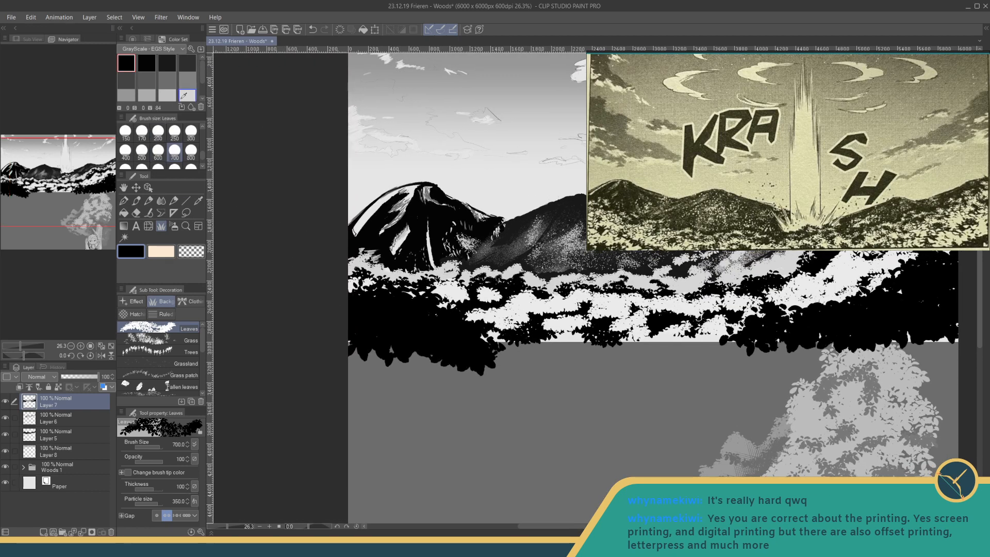
{"action": "scroll", "coordinate": [184, 93], "scroll_direction": "down", "scroll_amount": 2}
{"action": "left_click", "coordinate": [125, 92]}
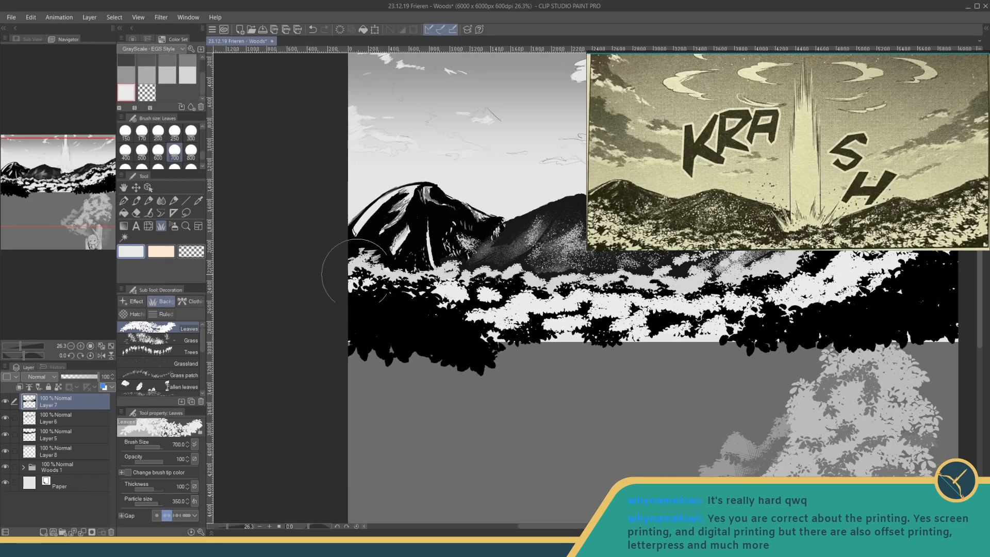
{"action": "mouse_move", "coordinate": [356, 273]}
{"action": "left_mouse_down"}
{"action": "mouse_move", "coordinate": [360, 320]}
{"action": "mouse_move", "coordinate": [431, 347]}
{"action": "mouse_move", "coordinate": [377, 347]}
{"action": "mouse_move", "coordinate": [391, 337]}
{"action": "mouse_move", "coordinate": [450, 340]}
{"action": "left_mouse_up"}
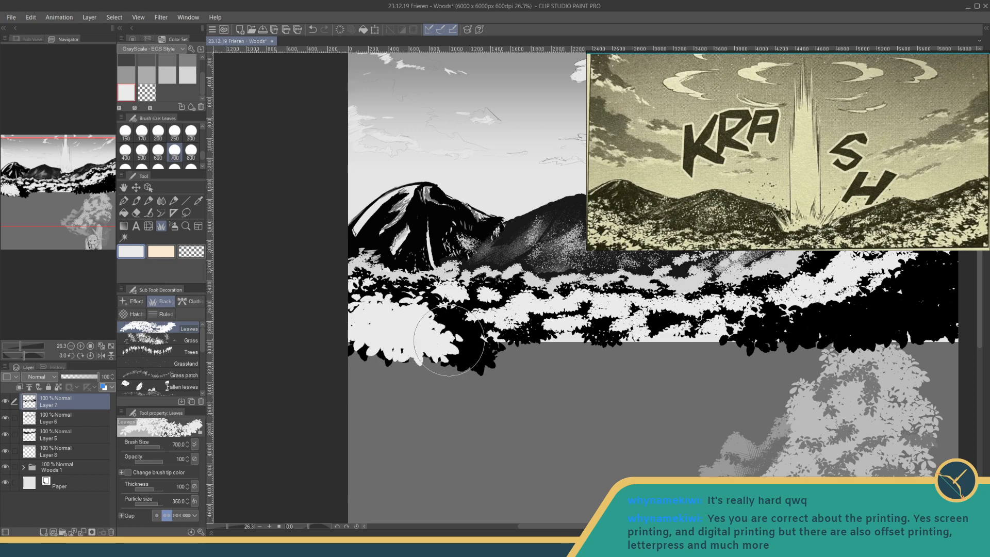
{"action": "left_click_drag", "start_coordinate": [548, 329], "coordinate": [380, 334]}
{"action": "mouse_move", "coordinate": [607, 348]}
{"action": "left_mouse_down"}
{"action": "mouse_move", "coordinate": [724, 333]}
{"action": "mouse_move", "coordinate": [773, 289]}
{"action": "mouse_move", "coordinate": [761, 341]}
{"action": "left_mouse_up"}
{"action": "mouse_move", "coordinate": [618, 342]}
{"action": "left_mouse_down"}
{"action": "mouse_move", "coordinate": [719, 349]}
{"action": "mouse_move", "coordinate": [744, 362]}
{"action": "left_mouse_up"}
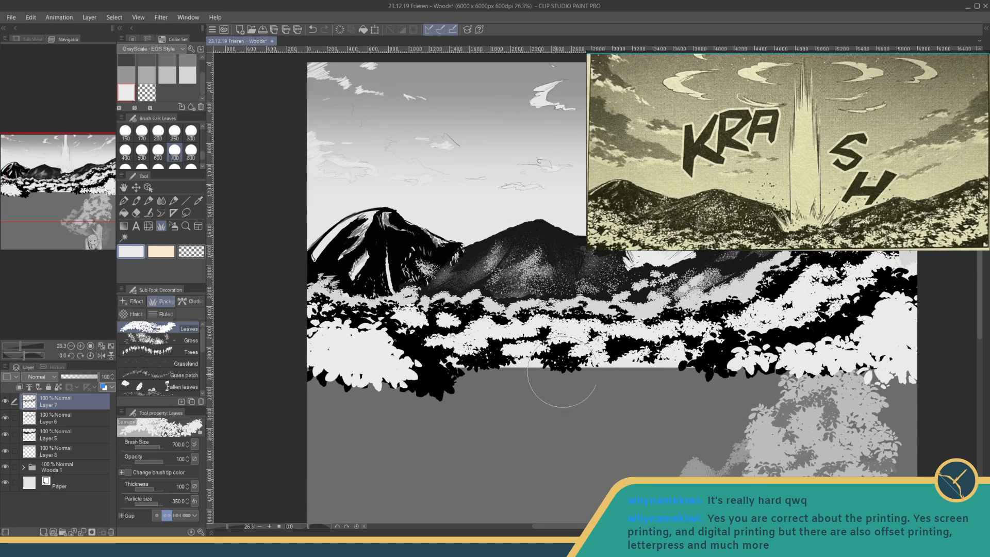
{"action": "left_click_drag", "start_coordinate": [562, 372], "coordinate": [459, 415]}
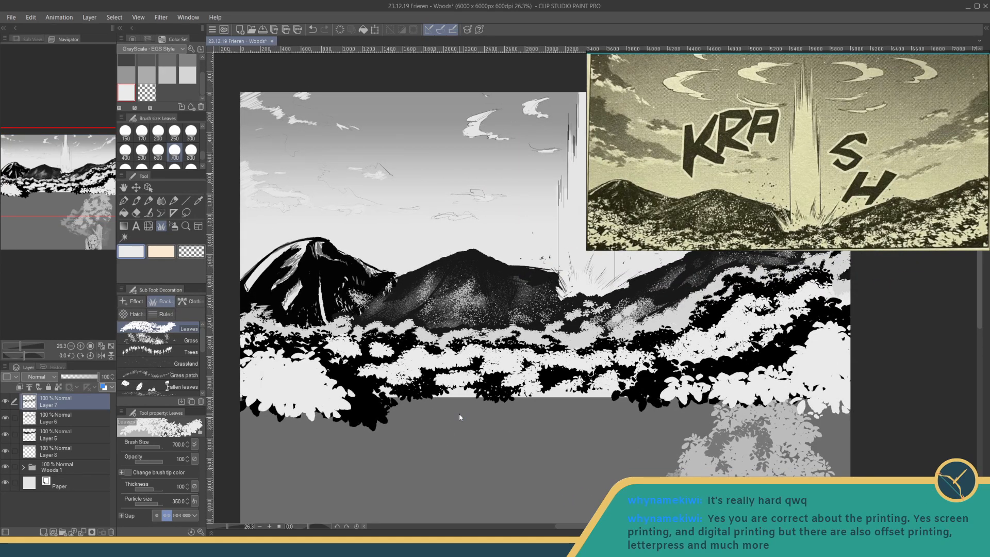
{"action": "key", "text": "ctrl+s"}
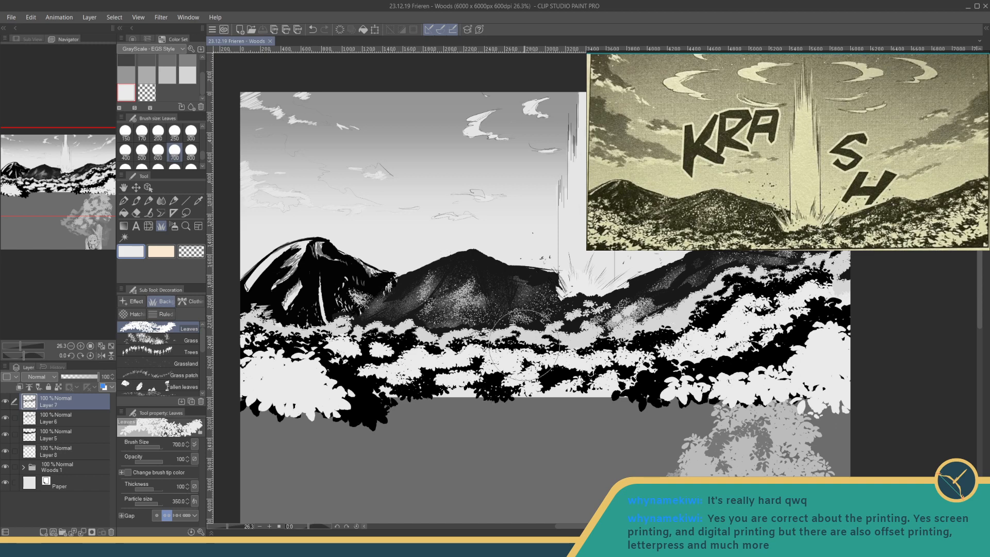
- Examine the layered foliage, mountains and light beam up close and at full-canvas scale
{"action": "left_click_drag", "start_coordinate": [514, 342], "coordinate": [486, 354]}
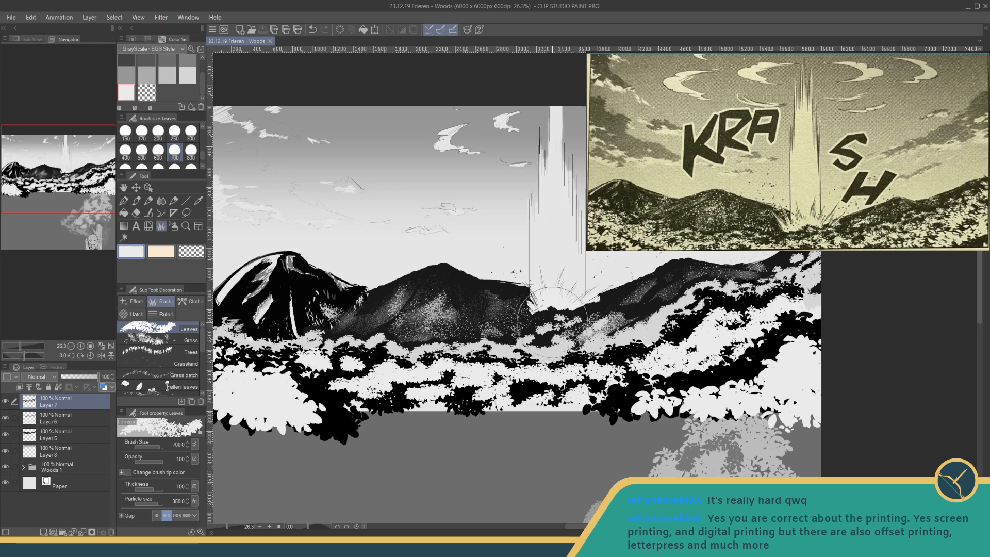
{"action": "left_click_drag", "start_coordinate": [529, 327], "coordinate": [557, 348]}
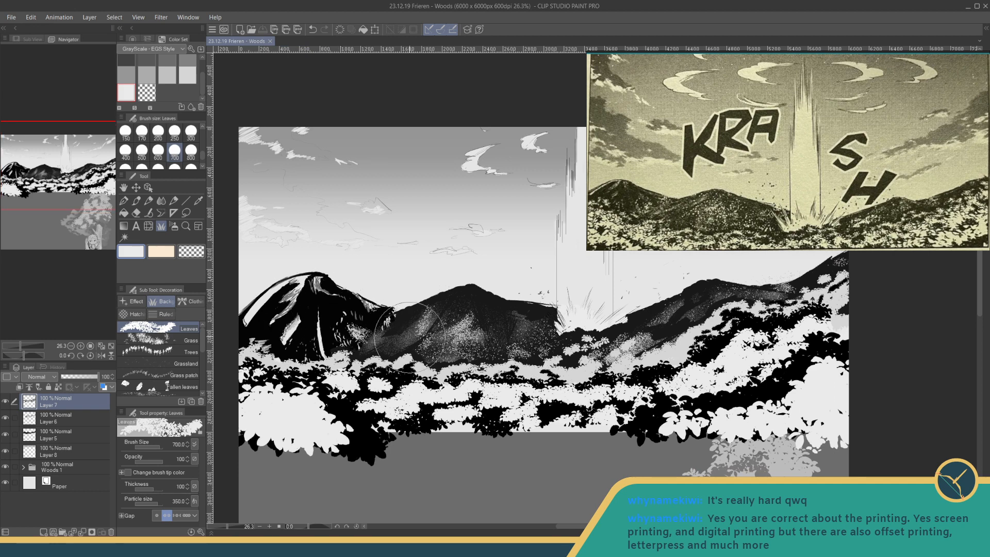
{"action": "left_click_drag", "start_coordinate": [407, 326], "coordinate": [386, 338]}
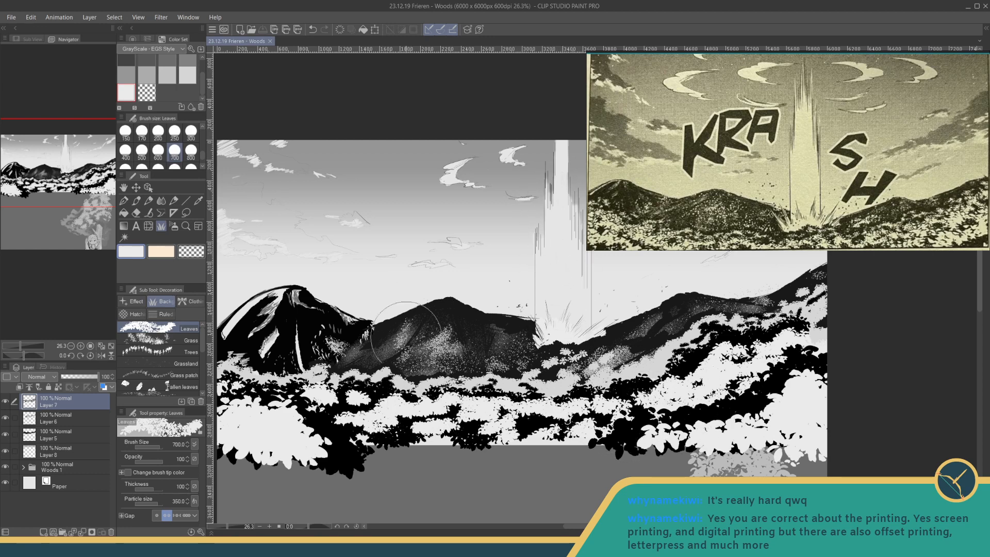
{"action": "left_click_drag", "start_coordinate": [228, 526], "coordinate": [223, 527]}
{"action": "left_click_drag", "start_coordinate": [391, 426], "coordinate": [338, 469]}
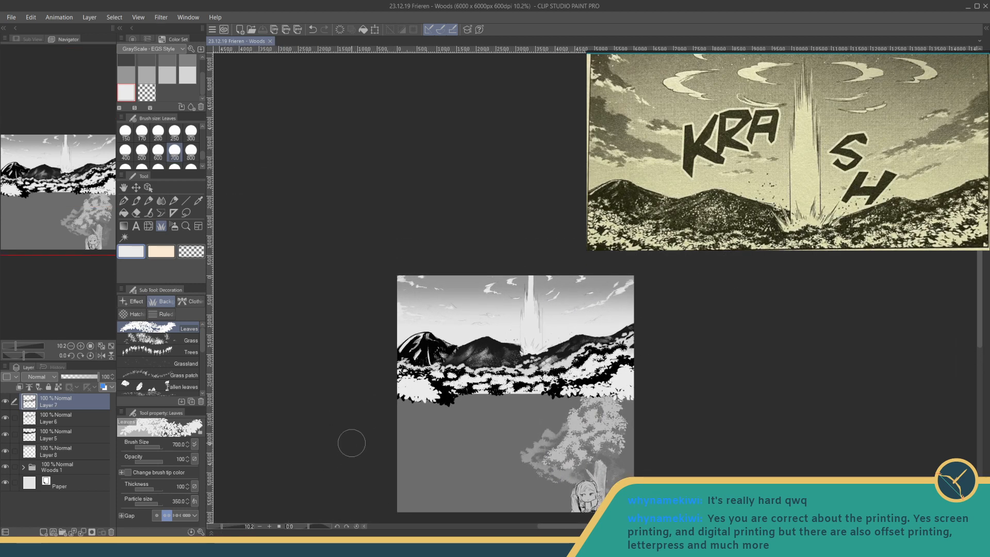
{"action": "left_click_drag", "start_coordinate": [222, 527], "coordinate": [227, 526]}
{"action": "left_click_drag", "start_coordinate": [234, 449], "coordinate": [413, 288]}
- Fill the left mountain's black areas on Layer 5 with a very dark grey and save the file
{"action": "left_click", "coordinate": [72, 434]}
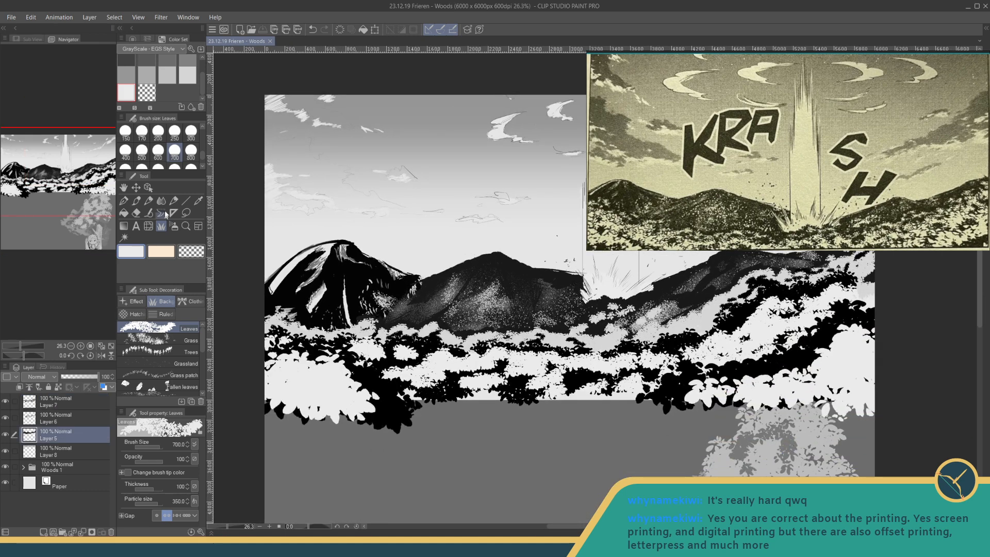
{"action": "left_click_drag", "start_coordinate": [202, 154], "coordinate": [202, 132]}
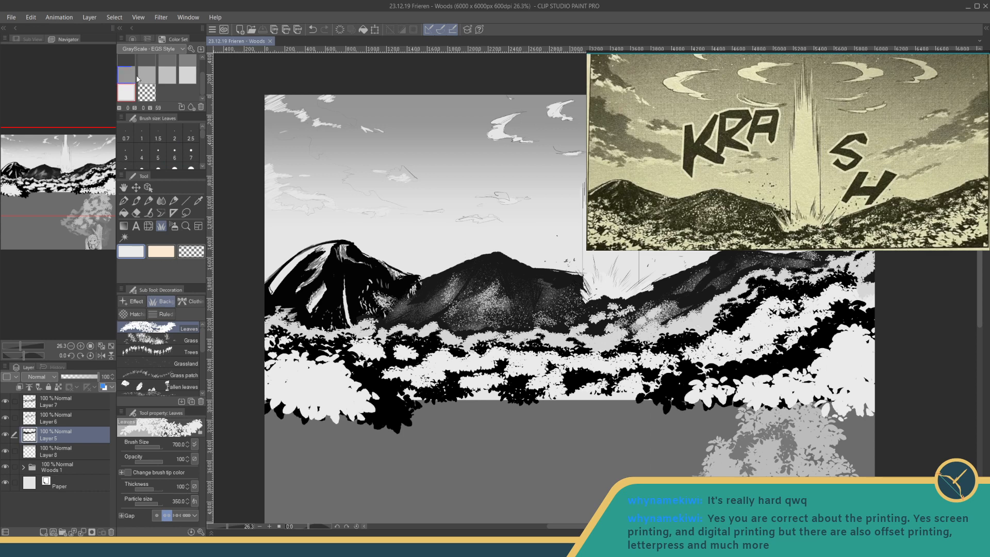
{"action": "scroll", "coordinate": [198, 79], "scroll_direction": "up", "scroll_amount": 3}
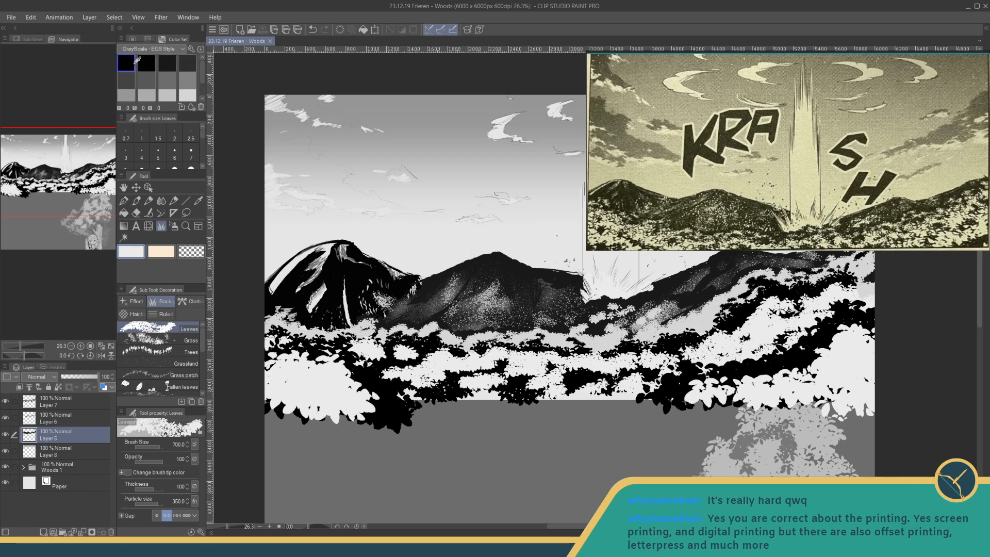
{"action": "left_click", "coordinate": [166, 63]}
{"action": "left_click", "coordinate": [124, 213]}
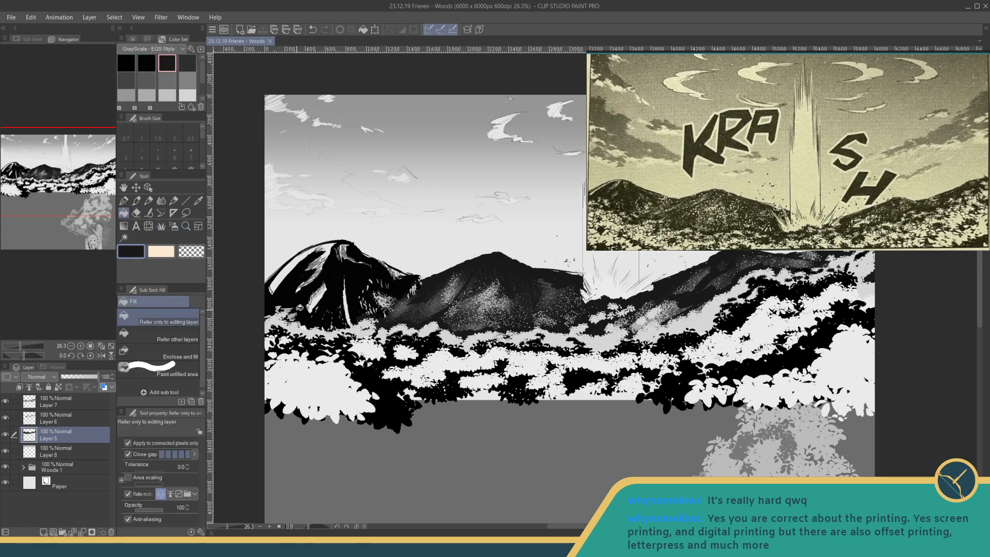
{"action": "left_click", "coordinate": [297, 303]}
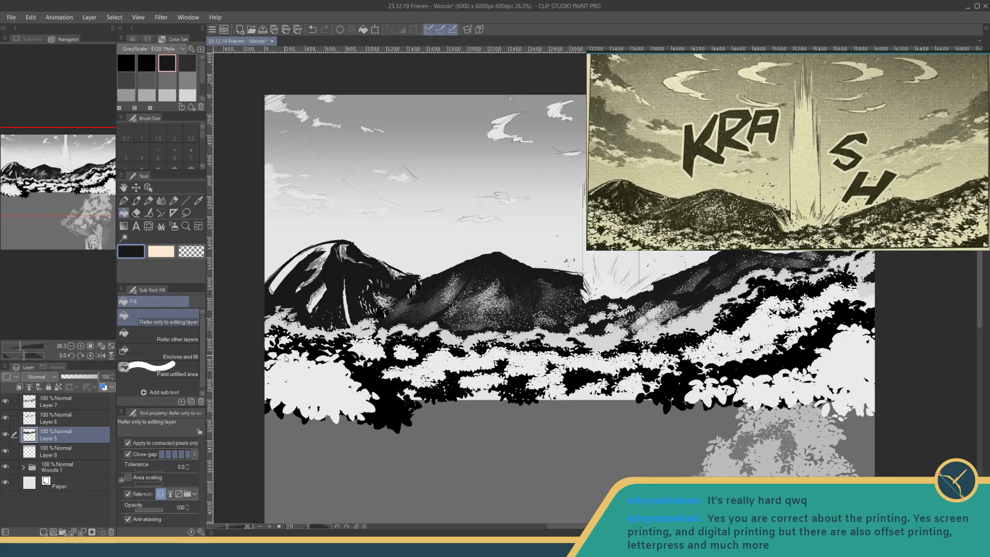
{"action": "key", "text": "ctrl+s"}
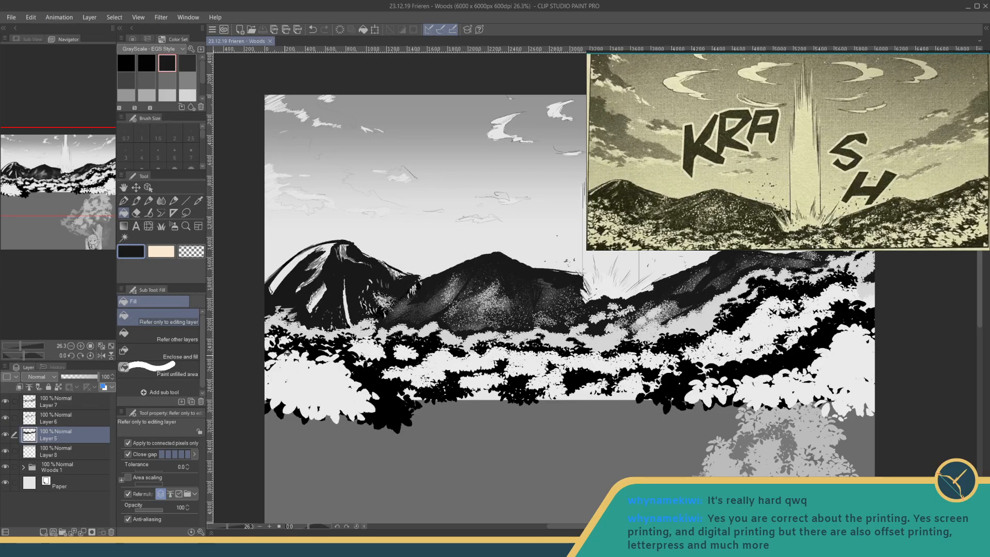
- Compare the whole landscape study with the KRASH reference panel
{"action": "left_click_drag", "start_coordinate": [625, 282], "coordinate": [626, 245]}
{"action": "scroll", "coordinate": [646, 293], "scroll_direction": "down", "scroll_amount": 7}
{"action": "scroll", "coordinate": [646, 293], "scroll_direction": "up", "scroll_amount": 3}
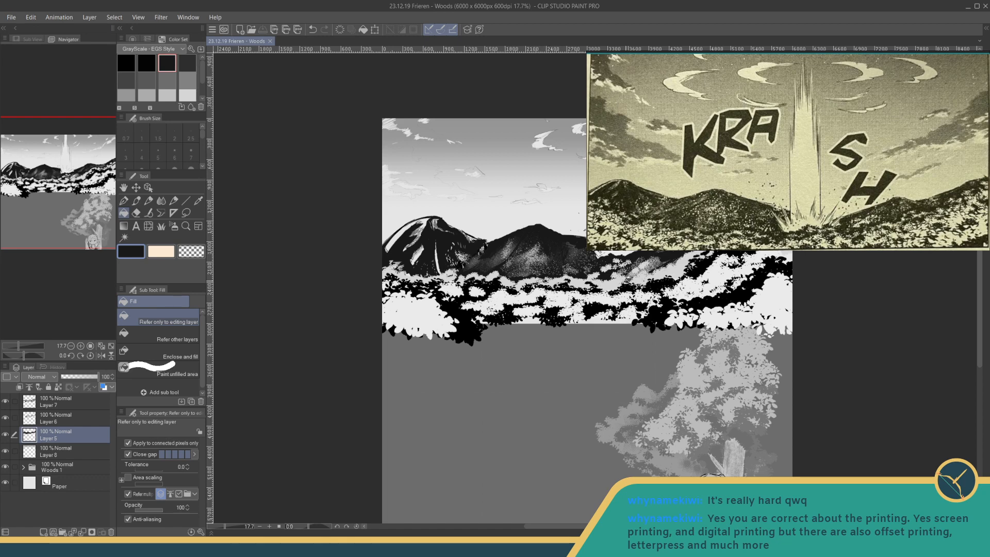
{"action": "left_click_drag", "start_coordinate": [629, 279], "coordinate": [599, 282]}
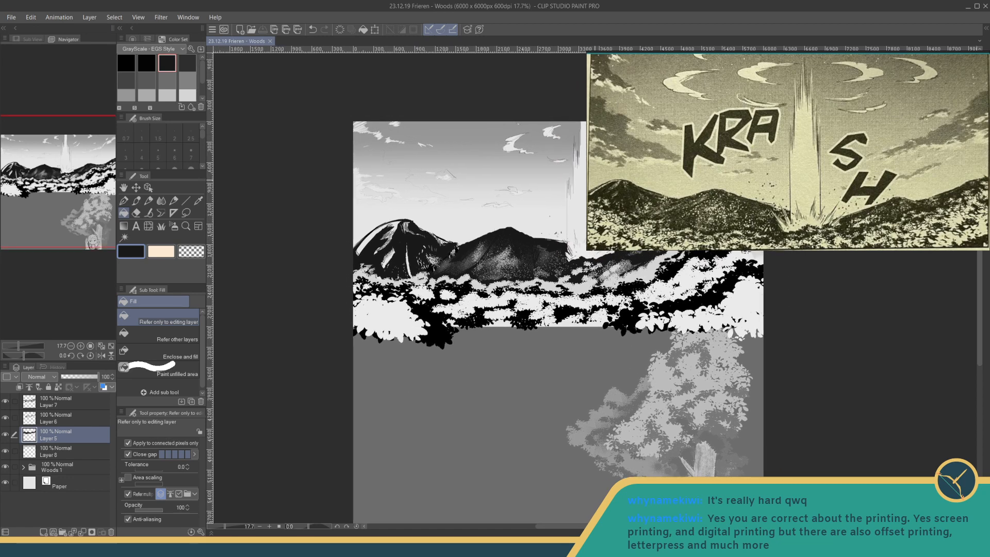
{"action": "left_click_drag", "start_coordinate": [632, 206], "coordinate": [470, 159]}
{"action": "scroll", "coordinate": [482, 217], "scroll_direction": "down", "scroll_amount": 3}
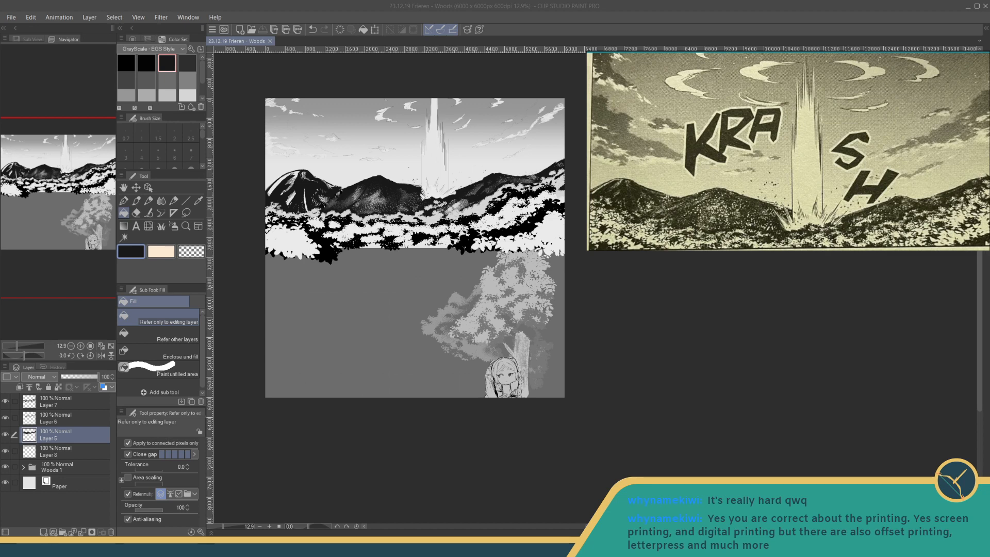
- Browse the reference board past the manga panels to the photos of green forested hills for a closer look
{"action": "left_click_drag", "start_coordinate": [788, 149], "coordinate": [886, 153]}
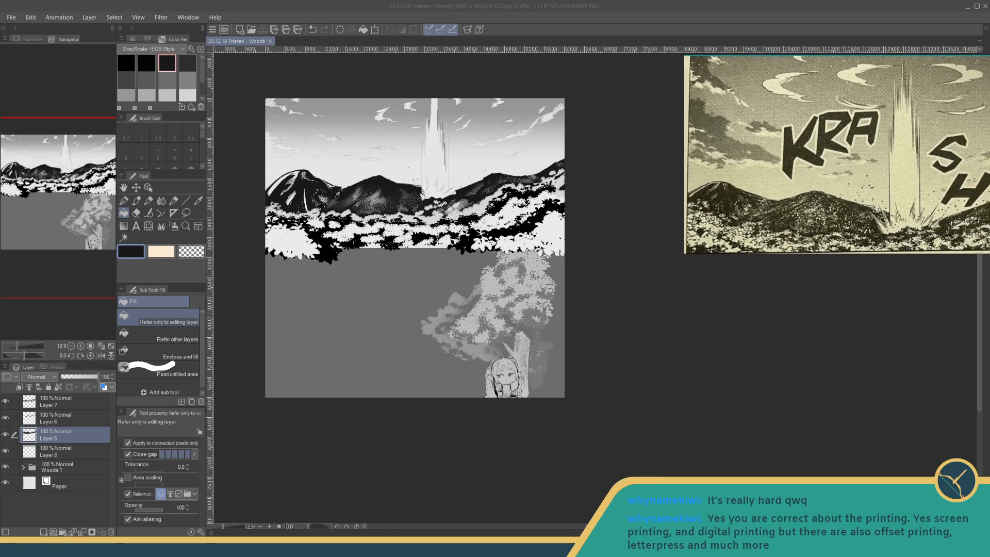
{"action": "scroll", "coordinate": [950, 145], "scroll_direction": "down", "scroll_amount": 4}
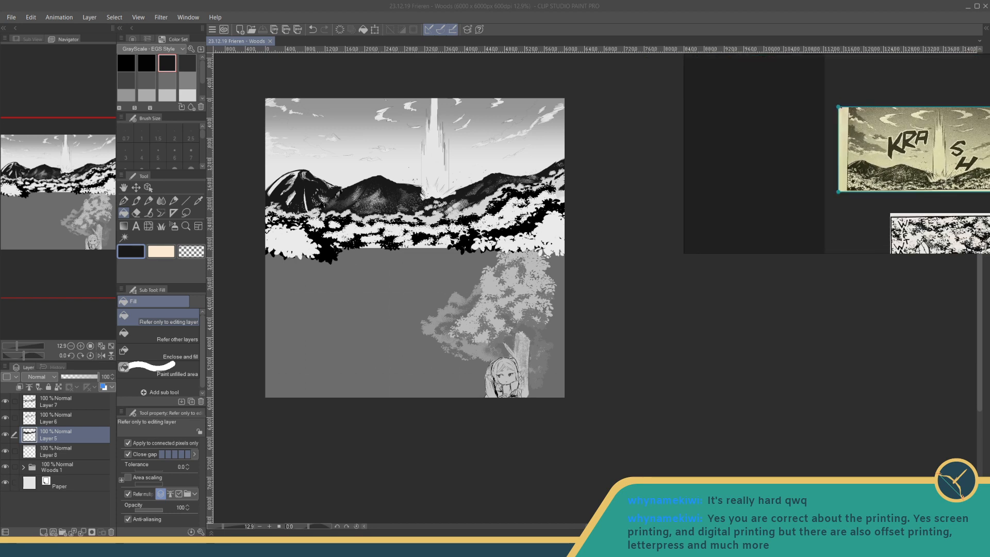
{"action": "left_click_drag", "start_coordinate": [950, 145], "coordinate": [882, 65]}
{"action": "scroll", "coordinate": [881, 67], "scroll_direction": "down", "scroll_amount": 4}
{"action": "left_click_drag", "start_coordinate": [897, 155], "coordinate": [896, 115]}
{"action": "scroll", "coordinate": [909, 157], "scroll_direction": "up", "scroll_amount": 3}
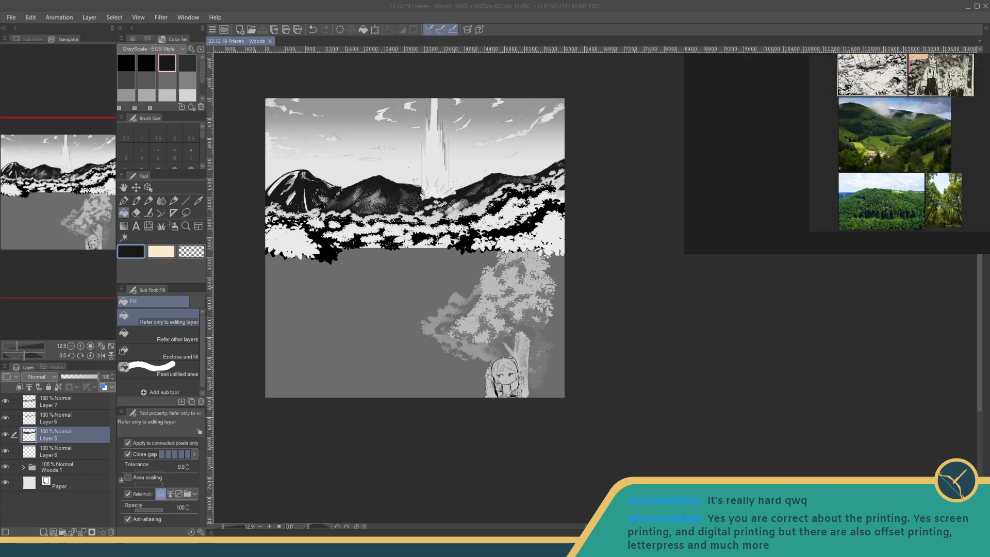
{"action": "left_click_drag", "start_coordinate": [909, 157], "coordinate": [910, 137]}
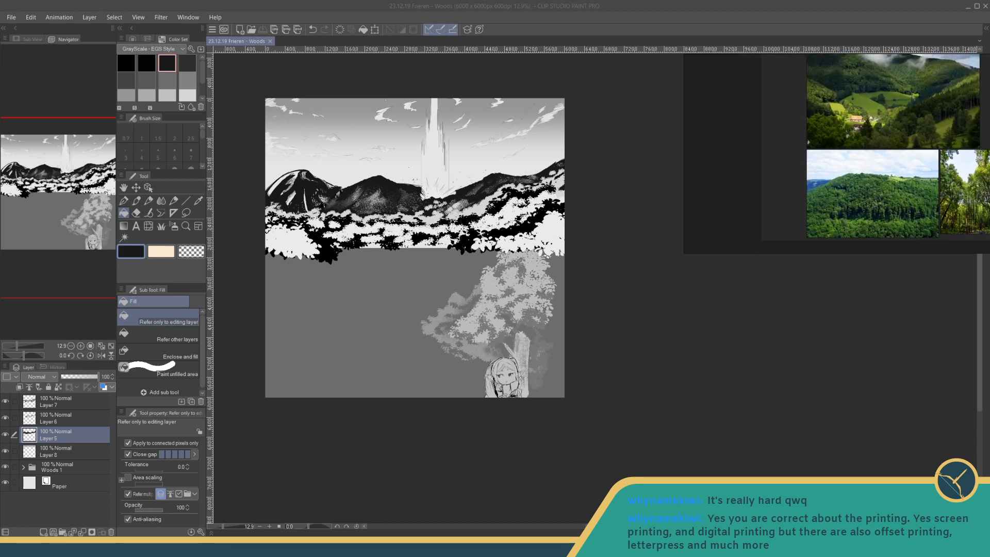
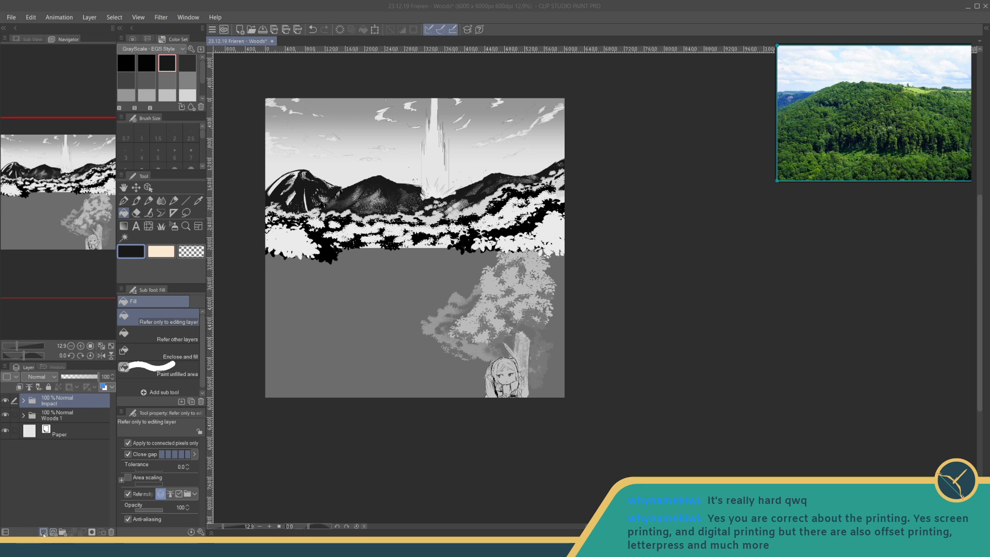
- Hide the Impact and Woods 1 folders and add a new raster layer directly above the Paper layer
{"action": "left_click", "coordinate": [5, 400]}
{"action": "left_click", "coordinate": [5, 415]}
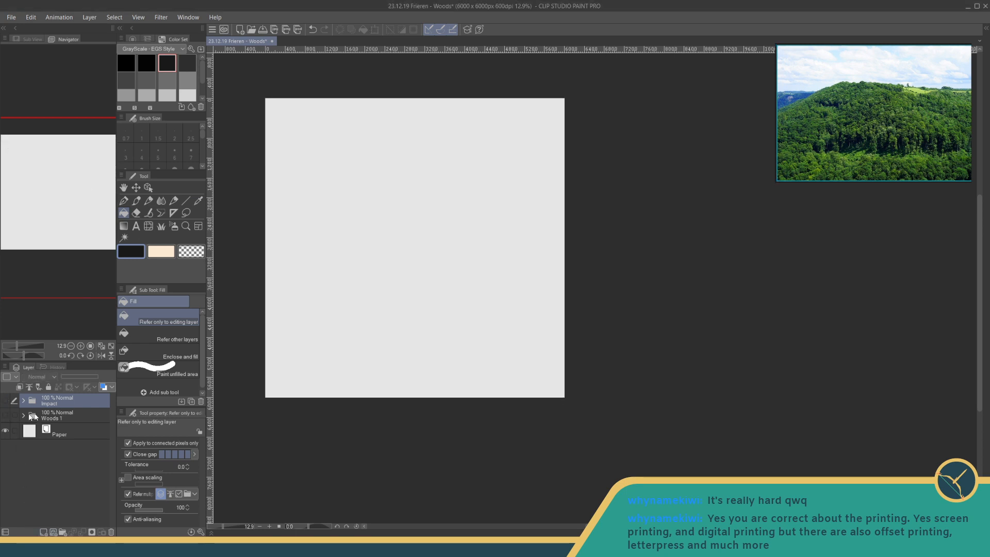
{"action": "left_click", "coordinate": [37, 419]}
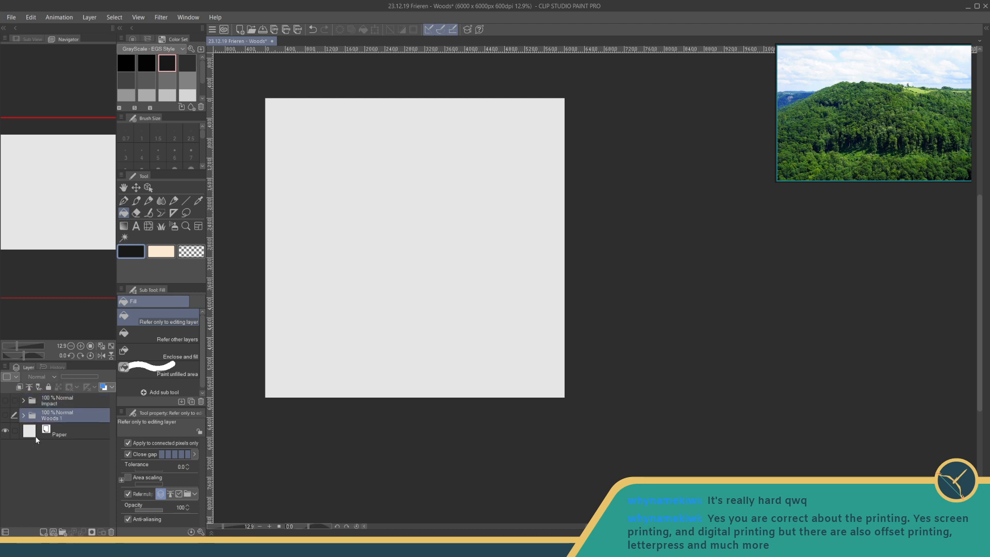
{"action": "key", "text": "ctrl+shift+n"}
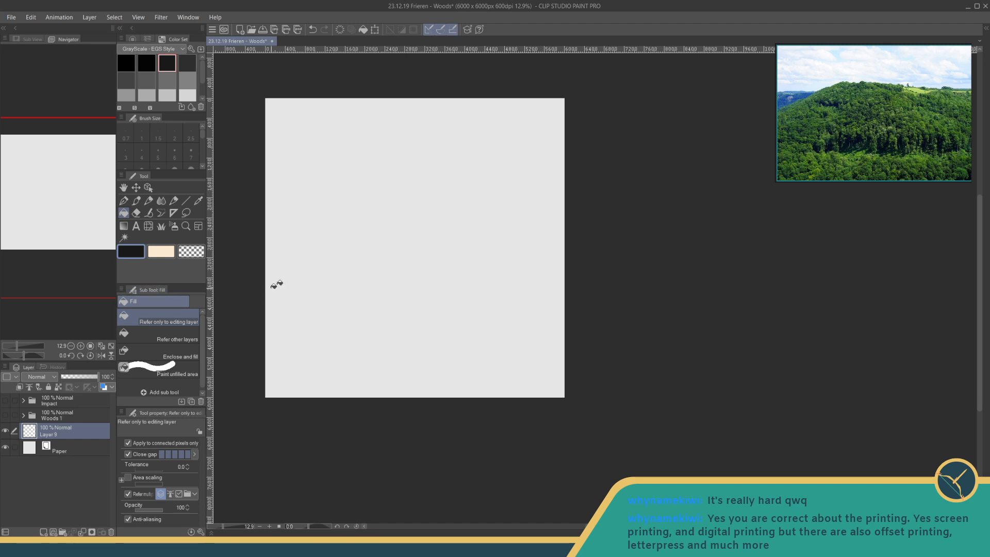
{"action": "mouse_move", "coordinate": [366, 271]}
{"action": "left_mouse_down"}
{"action": "mouse_move", "coordinate": [402, 266]}
{"action": "mouse_move", "coordinate": [401, 301]}
{"action": "left_mouse_up"}
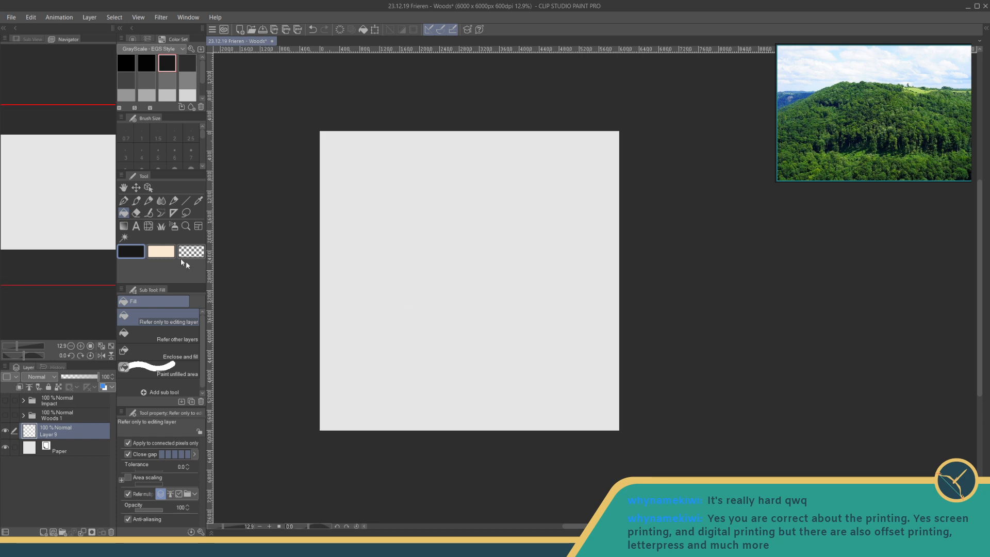
- Sketch the hill's rising left slope and flat ridge line across the canvas with the Fun fineliner 1 pen in dark grey
{"action": "left_click", "coordinate": [124, 202]}
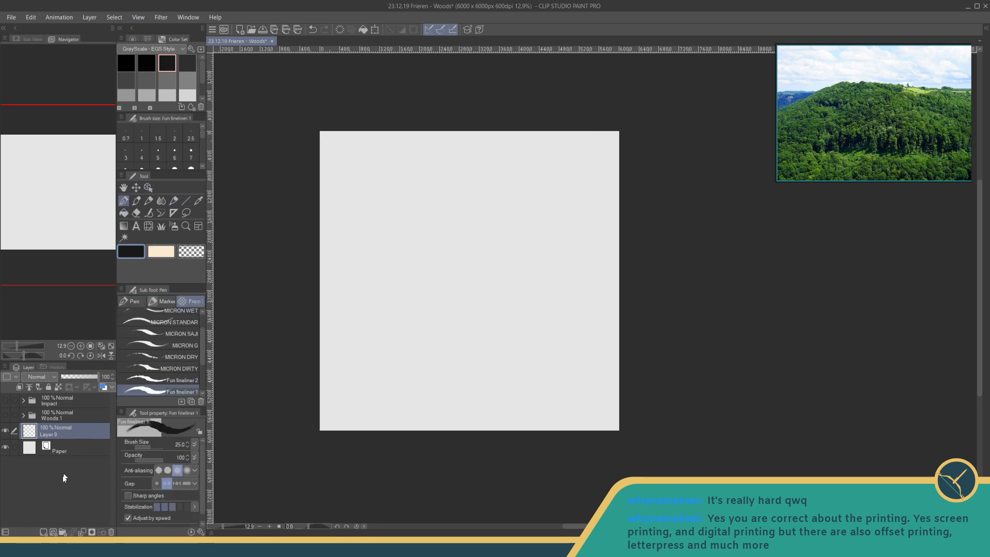
{"action": "left_click", "coordinate": [147, 80]}
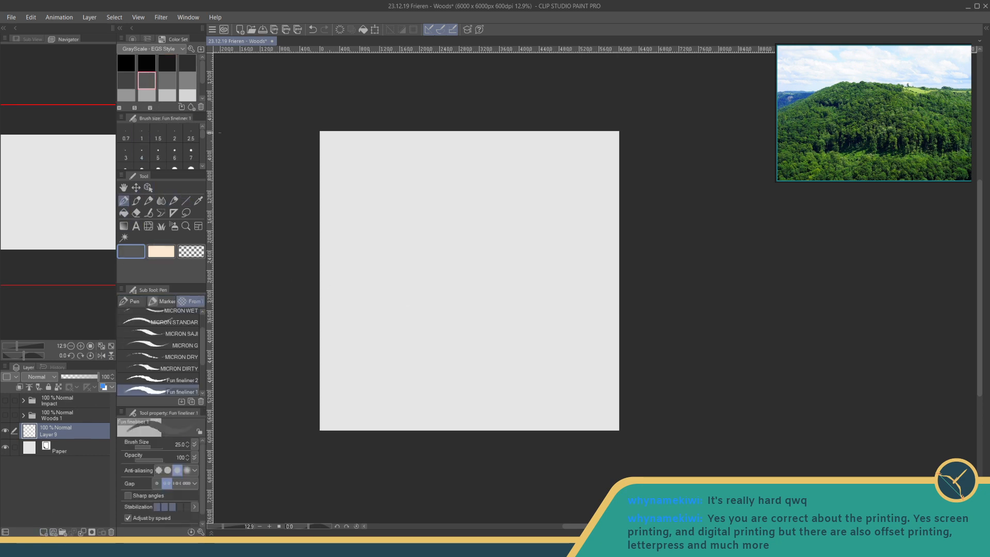
{"action": "left_click_drag", "start_coordinate": [309, 342], "coordinate": [402, 259]}
{"action": "key", "text": "ctrl+z"}
{"action": "mouse_move", "coordinate": [318, 336]}
{"action": "left_mouse_down"}
{"action": "mouse_move", "coordinate": [406, 253]}
{"action": "mouse_move", "coordinate": [439, 242]}
{"action": "mouse_move", "coordinate": [421, 247]}
{"action": "mouse_move", "coordinate": [568, 239]}
{"action": "left_mouse_up"}
{"action": "key", "text": "ctrl+z"}
{"action": "left_click_drag", "start_coordinate": [404, 254], "coordinate": [577, 246]}
{"action": "left_click_drag", "start_coordinate": [447, 245], "coordinate": [504, 242]}
{"action": "mouse_move", "coordinate": [537, 242]}
{"action": "left_mouse_down"}
{"action": "mouse_move", "coordinate": [556, 254]}
{"action": "mouse_move", "coordinate": [594, 250]}
{"action": "left_mouse_up"}
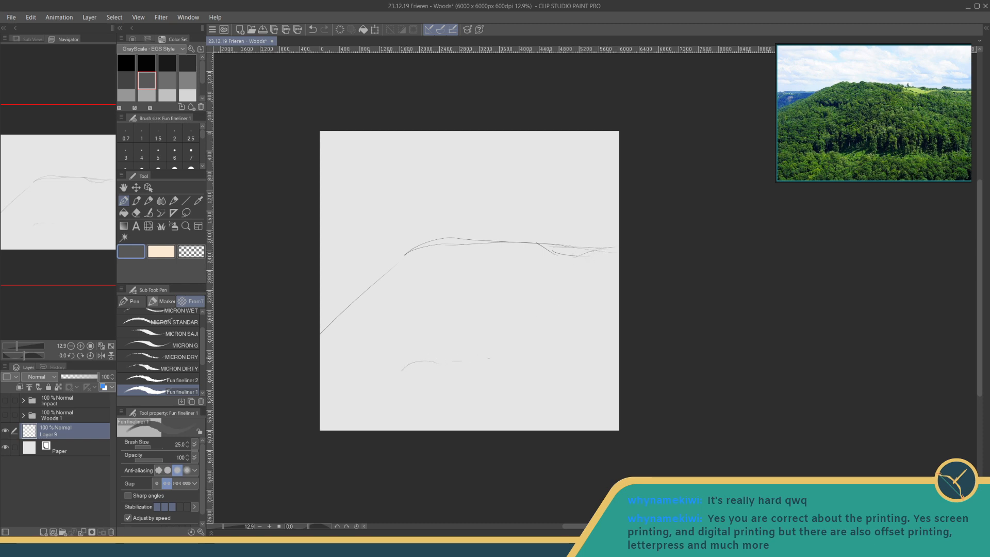
- Sketch loose contours for the foliage masses on the middle and lower parts of the hill
{"action": "left_click_drag", "start_coordinate": [495, 362], "coordinate": [574, 360]}
{"action": "left_click_drag", "start_coordinate": [398, 378], "coordinate": [536, 380]}
{"action": "mouse_move", "coordinate": [383, 295]}
{"action": "left_mouse_down"}
{"action": "mouse_move", "coordinate": [441, 288]}
{"action": "mouse_move", "coordinate": [399, 298]}
{"action": "left_mouse_up"}
{"action": "left_click_drag", "start_coordinate": [548, 287], "coordinate": [602, 304]}
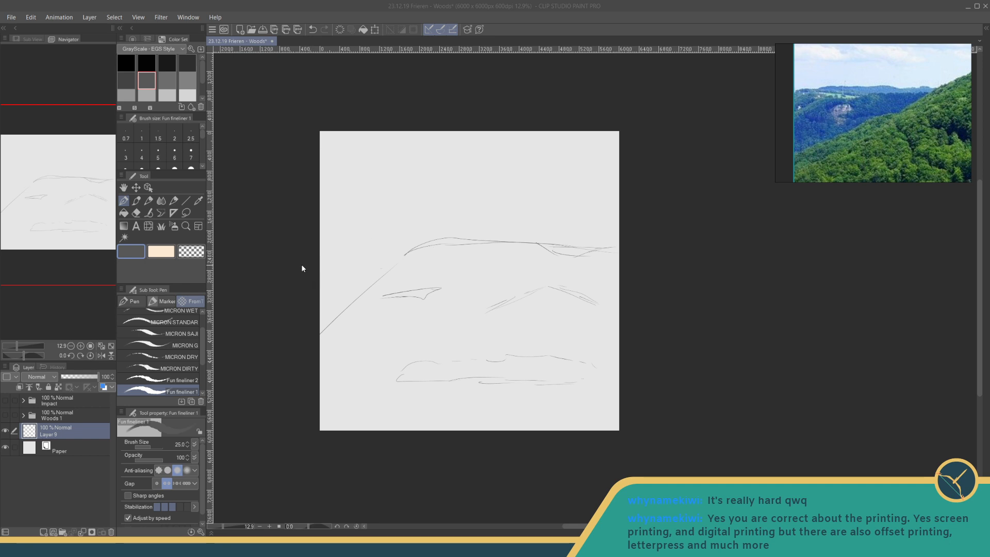
- Sketch the distant hills behind the left slope with inner contours and reinforce the slope's upper edge
{"action": "left_click", "coordinate": [354, 269]}
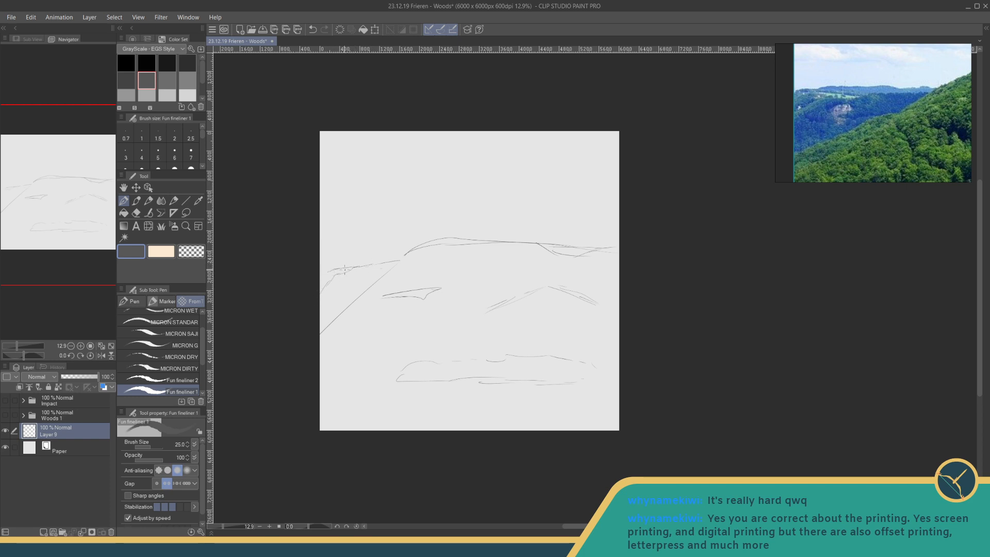
{"action": "left_click_drag", "start_coordinate": [332, 268], "coordinate": [395, 255]}
{"action": "mouse_move", "coordinate": [337, 285]}
{"action": "left_mouse_down"}
{"action": "mouse_move", "coordinate": [377, 280]}
{"action": "mouse_move", "coordinate": [327, 296]}
{"action": "left_mouse_up"}
{"action": "left_click_drag", "start_coordinate": [361, 289], "coordinate": [358, 313]}
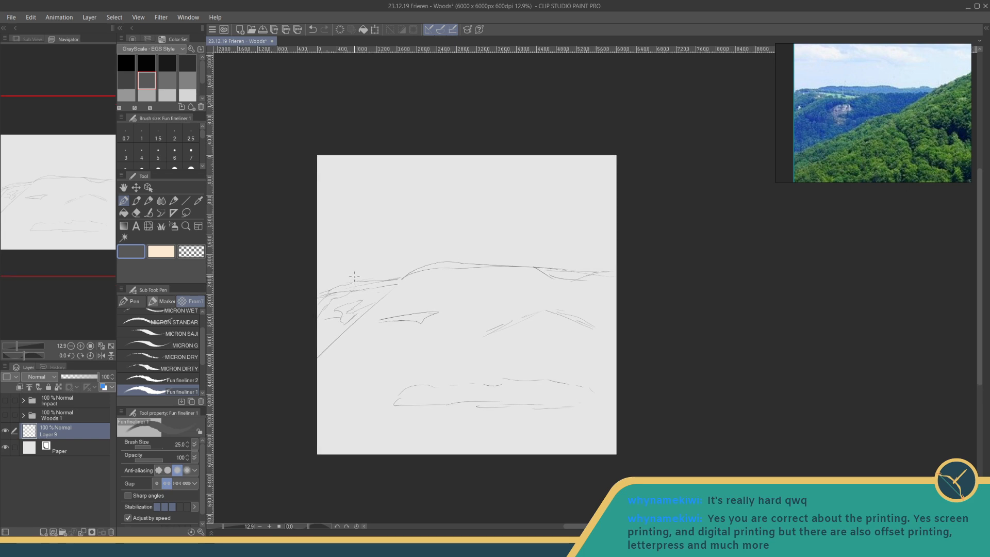
{"action": "left_click_drag", "start_coordinate": [354, 275], "coordinate": [355, 282]}
{"action": "left_click_drag", "start_coordinate": [354, 283], "coordinate": [340, 306]}
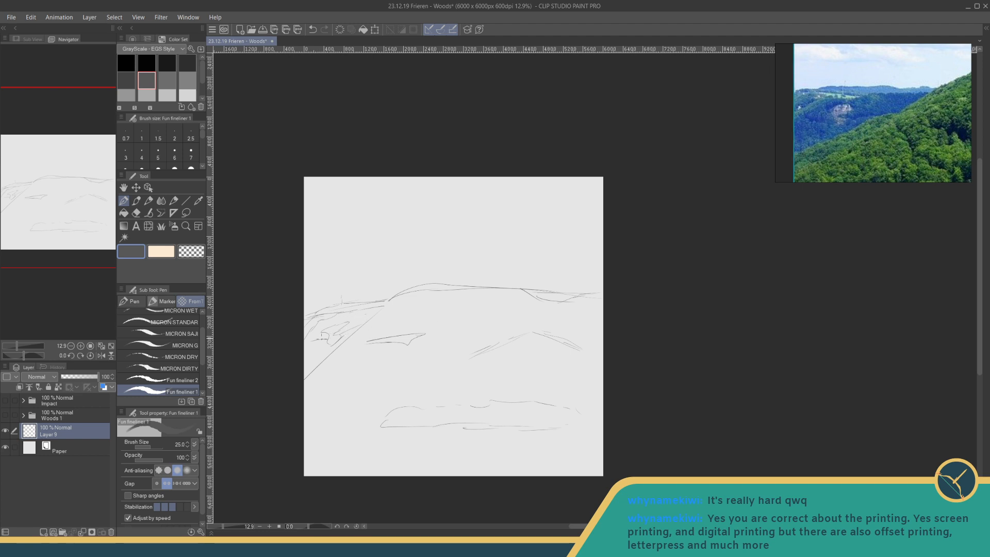
{"action": "left_click_drag", "start_coordinate": [304, 360], "coordinate": [365, 324]}
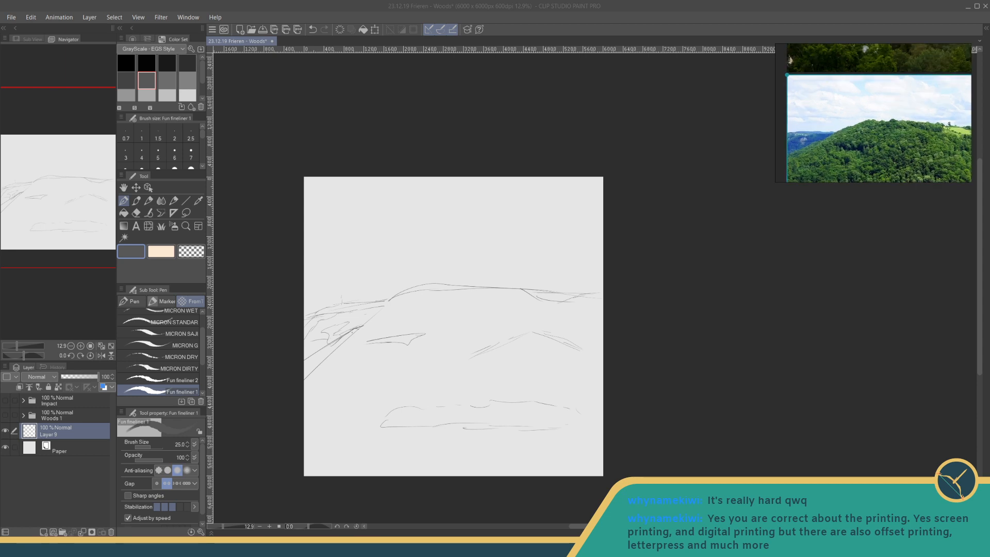
- Add a new layer above the sketch and fill the sky area with light grey
{"action": "left_click", "coordinate": [43, 532]}
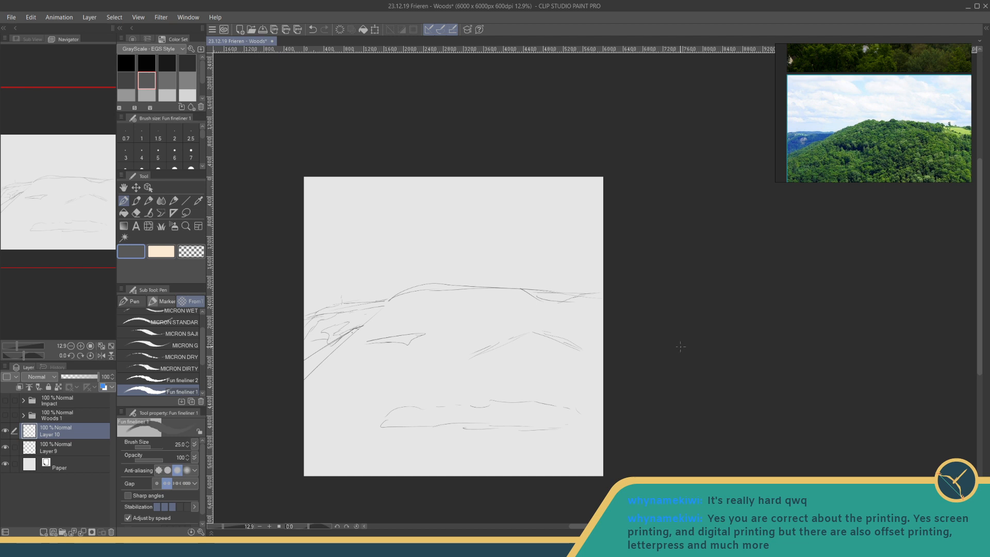
{"action": "scroll", "coordinate": [392, 247], "scroll_direction": "up", "scroll_amount": 3}
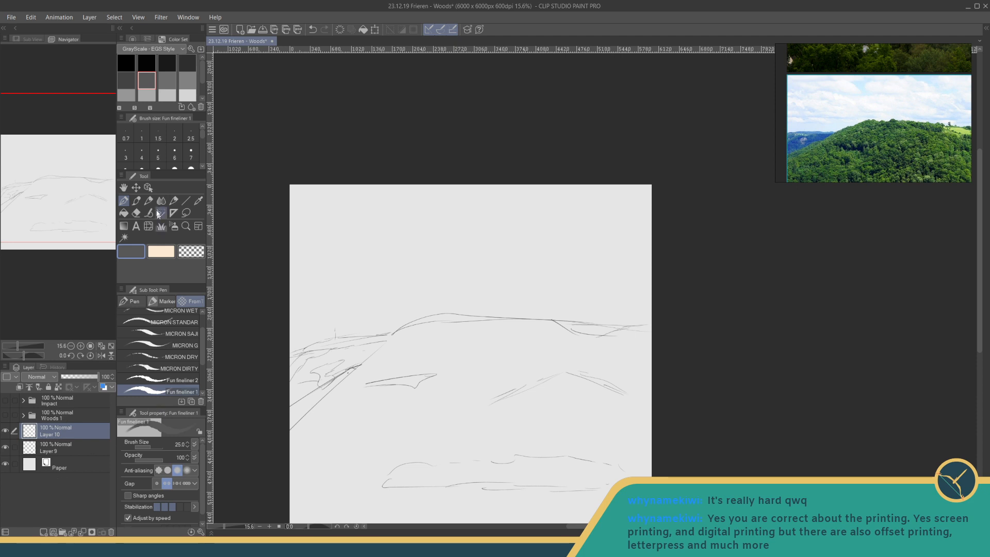
{"action": "left_click", "coordinate": [126, 216]}
{"action": "scroll", "coordinate": [176, 85], "scroll_direction": "down", "scroll_amount": 2}
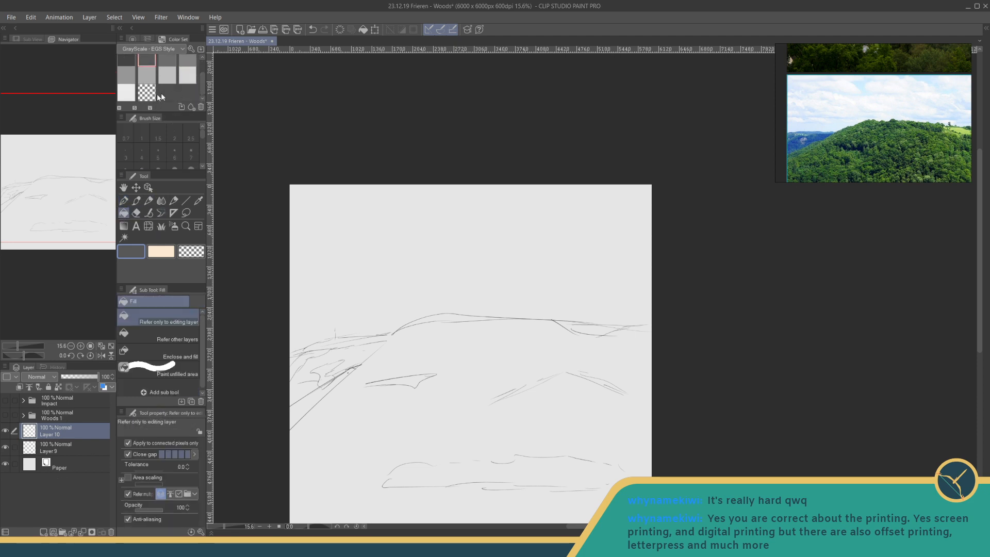
{"action": "left_click", "coordinate": [126, 92]}
{"action": "left_click", "coordinate": [188, 75]}
{"action": "left_click", "coordinate": [370, 269]}
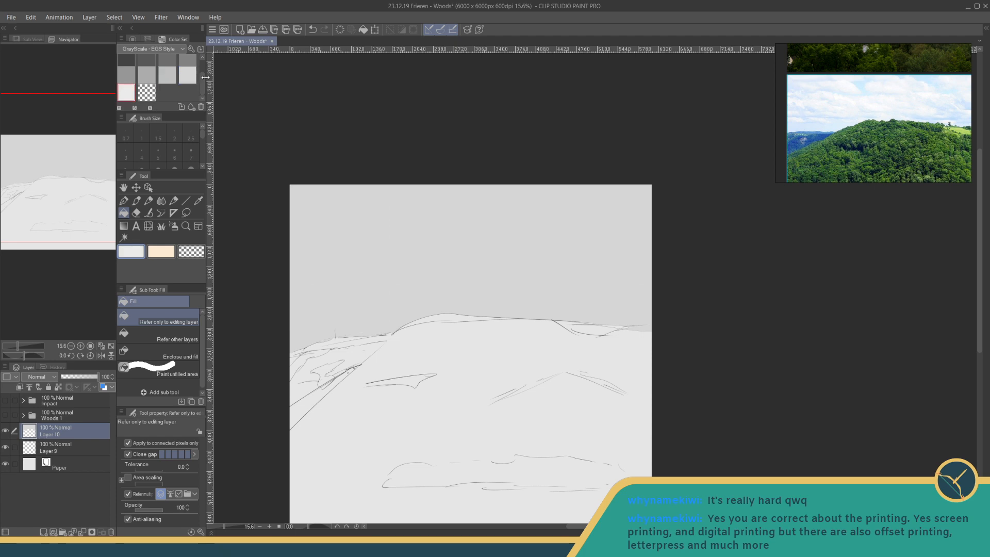
- Try a darker grey for the sky, then refill it with the lighter grey
{"action": "left_click_drag", "start_coordinate": [206, 77], "coordinate": [208, 76]}
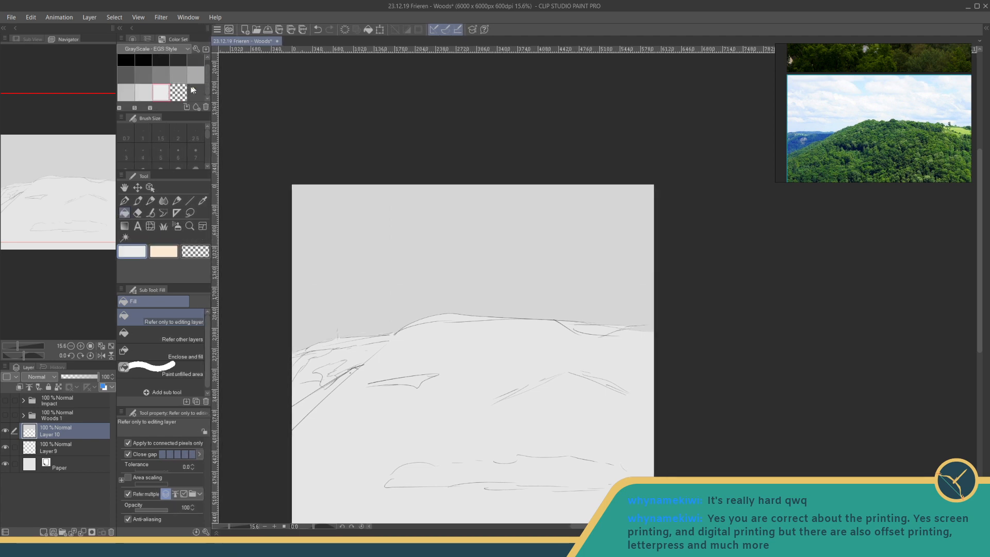
{"action": "left_click", "coordinate": [126, 92]}
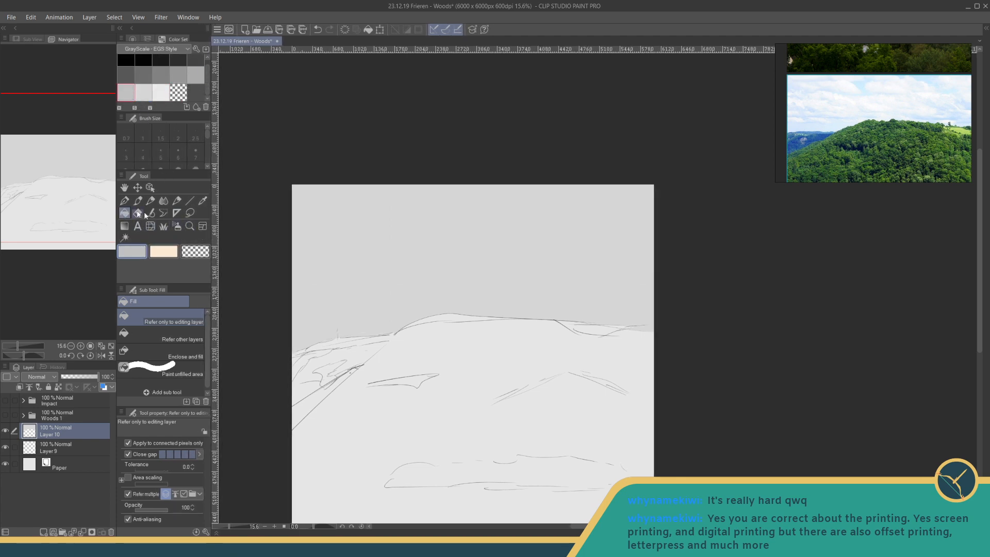
{"action": "left_click", "coordinate": [348, 253]}
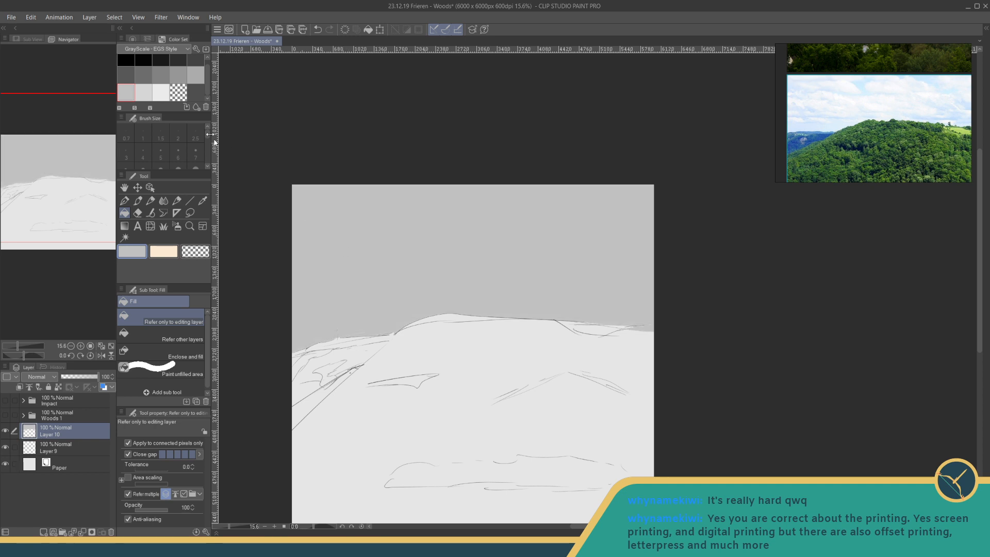
{"action": "left_click", "coordinate": [148, 91]}
{"action": "left_click", "coordinate": [356, 245]}
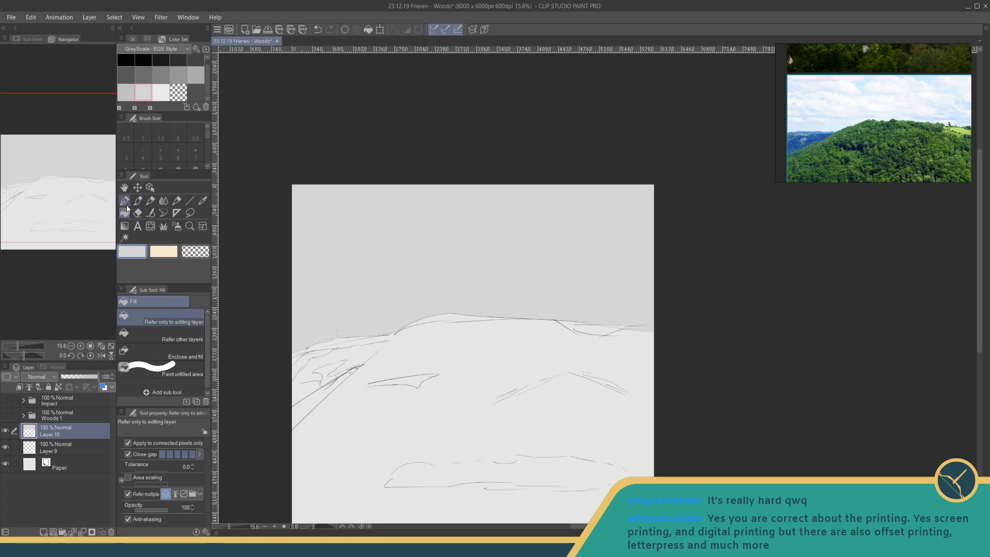
- Try painting soft near-white clouds in the sky with the Cloud decoration brush
{"action": "left_click", "coordinate": [163, 228]}
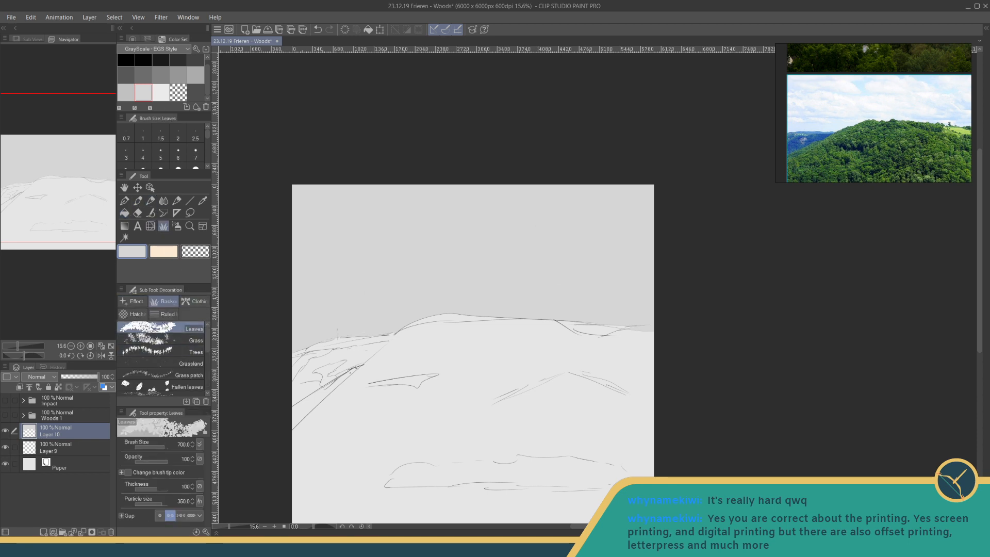
{"action": "left_click", "coordinate": [138, 304]}
{"action": "mouse_move", "coordinate": [207, 355]}
{"action": "left_mouse_down"}
{"action": "mouse_move", "coordinate": [207, 330]}
{"action": "mouse_move", "coordinate": [206, 370]}
{"action": "mouse_move", "coordinate": [206, 330]}
{"action": "mouse_move", "coordinate": [206, 372]}
{"action": "left_mouse_up"}
{"action": "left_click", "coordinate": [164, 301]}
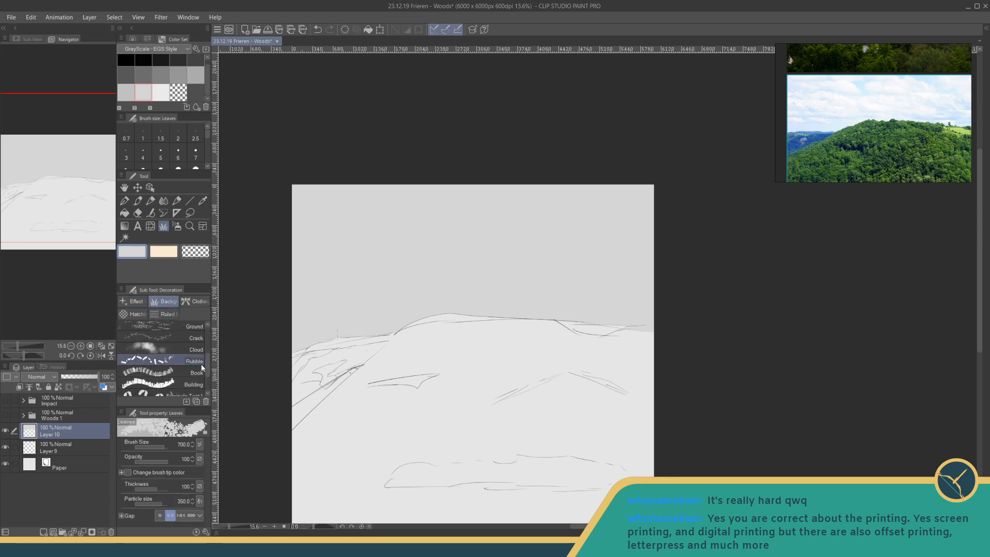
{"action": "left_click", "coordinate": [155, 349]}
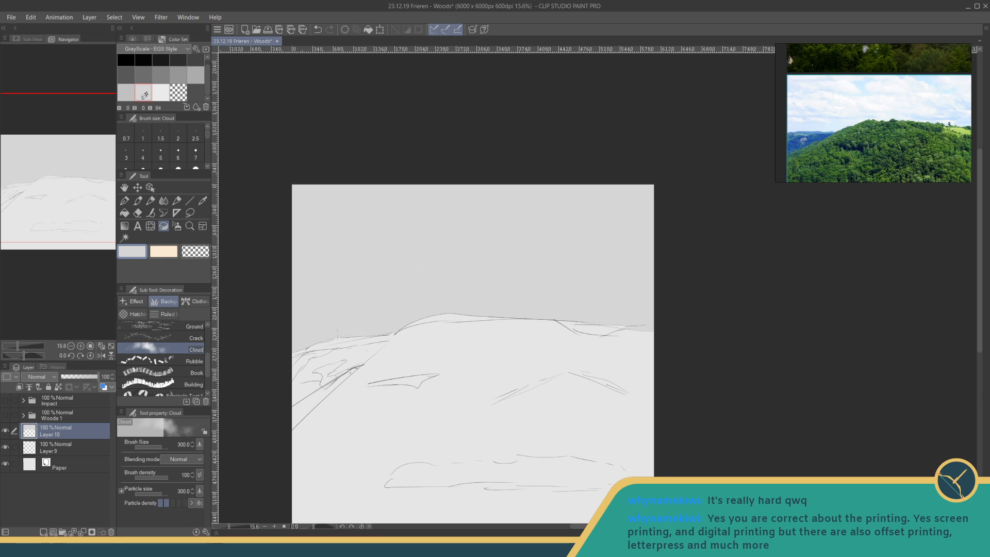
{"action": "left_click", "coordinate": [161, 92]}
{"action": "mouse_move", "coordinate": [377, 253]}
{"action": "left_mouse_down"}
{"action": "mouse_move", "coordinate": [463, 232]}
{"action": "mouse_move", "coordinate": [504, 265]}
{"action": "mouse_move", "coordinate": [554, 268]}
{"action": "left_mouse_up"}
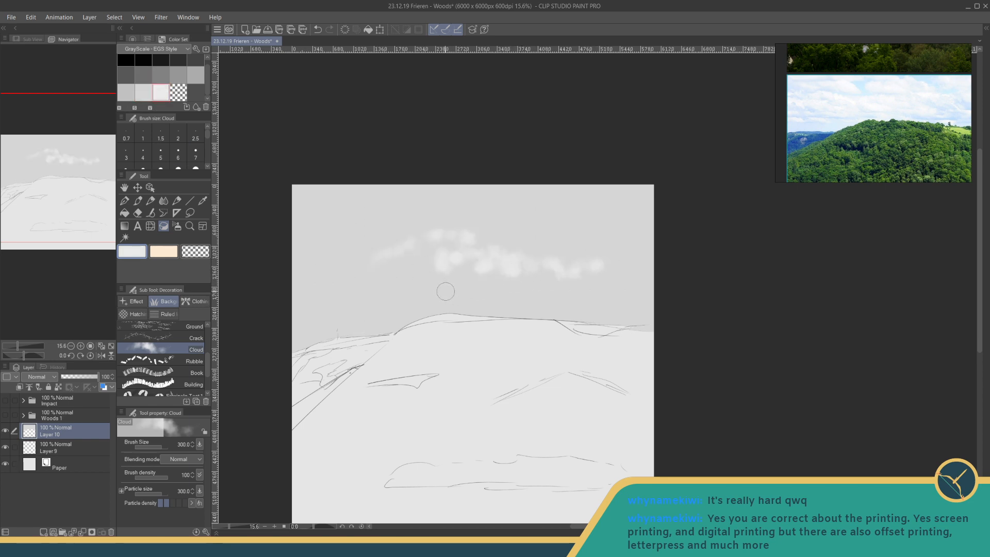
{"action": "key", "text": "ctrl+z"}
- Switch to the Leaves decoration brush and set it to size 200 with the densest gap option
{"action": "mouse_move", "coordinate": [207, 369]}
{"action": "left_mouse_down"}
{"action": "mouse_move", "coordinate": [205, 381]}
{"action": "mouse_move", "coordinate": [206, 343]}
{"action": "left_mouse_up"}
{"action": "left_click", "coordinate": [182, 328]}
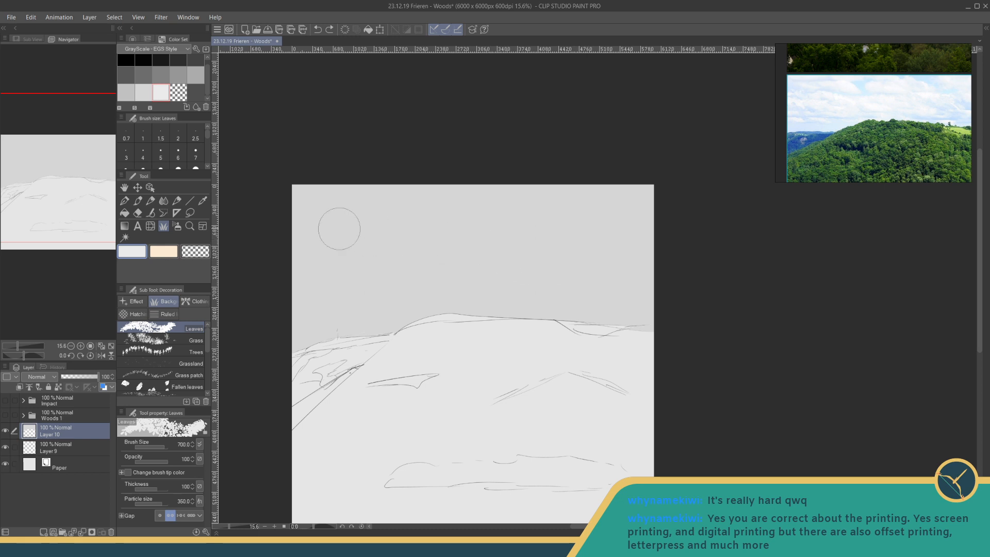
{"action": "left_click_drag", "start_coordinate": [206, 132], "coordinate": [206, 147]}
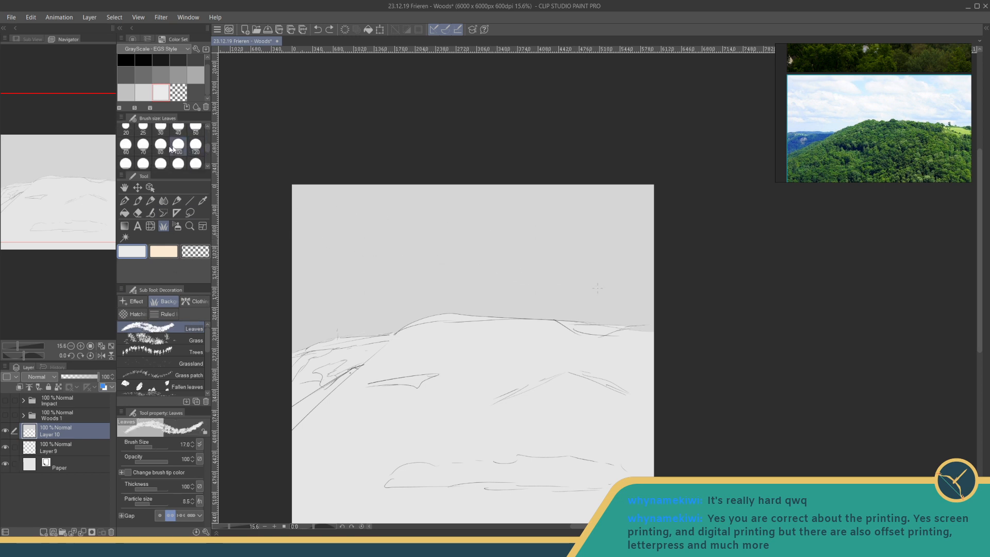
{"action": "left_click", "coordinate": [143, 146]}
{"action": "left_click_drag", "start_coordinate": [383, 252], "coordinate": [421, 243]}
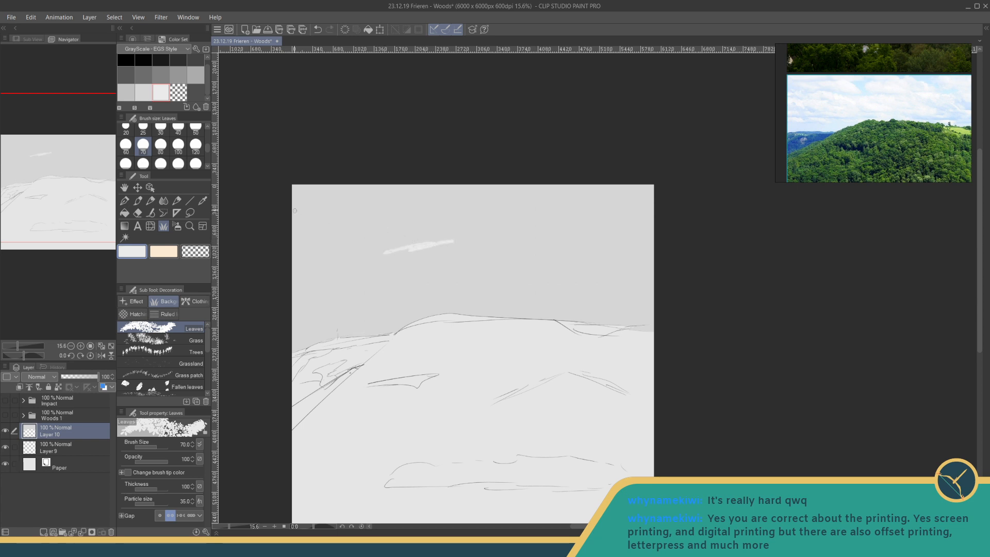
{"action": "key", "text": "ctrl+z"}
{"action": "left_click", "coordinate": [161, 150]}
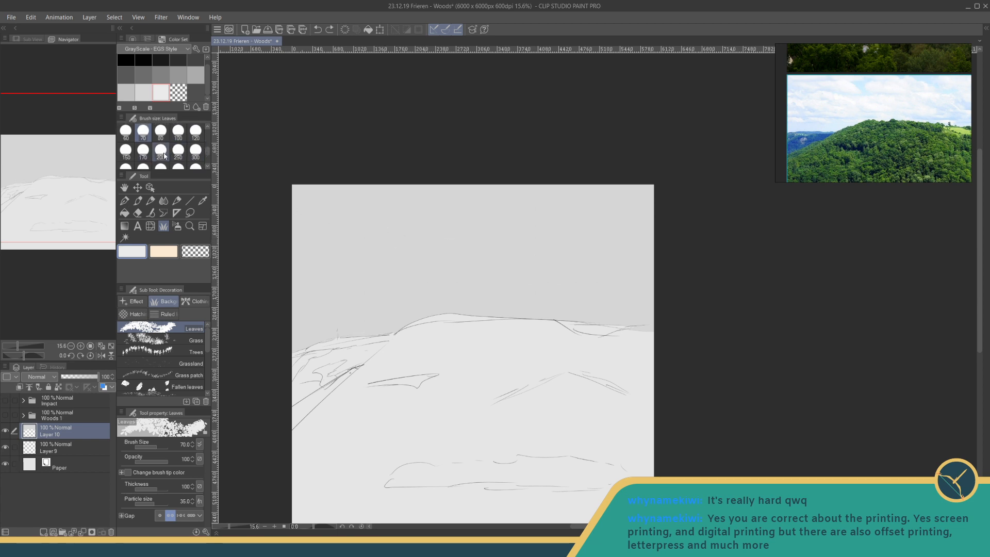
{"action": "left_click", "coordinate": [180, 515]}
{"action": "left_click", "coordinate": [190, 515]}
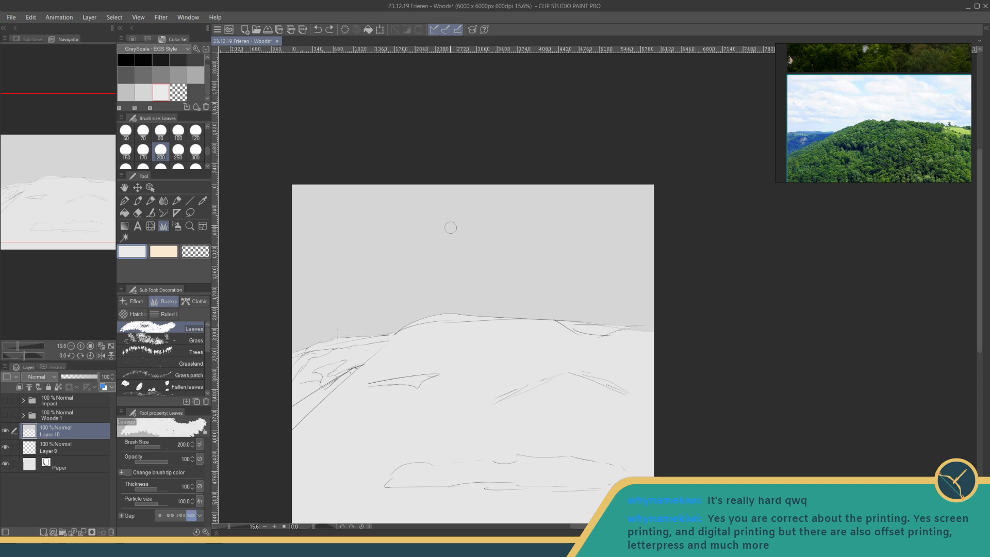
- Paint flat, ragged near-white clouds across the middle and upper sky from edge to edge of the canvas
{"action": "mouse_move", "coordinate": [475, 219]}
{"action": "left_mouse_down"}
{"action": "mouse_move", "coordinate": [547, 222]}
{"action": "mouse_move", "coordinate": [512, 217]}
{"action": "mouse_move", "coordinate": [522, 210]}
{"action": "mouse_move", "coordinate": [534, 211]}
{"action": "mouse_move", "coordinate": [470, 220]}
{"action": "mouse_move", "coordinate": [499, 223]}
{"action": "mouse_move", "coordinate": [478, 223]}
{"action": "mouse_move", "coordinate": [526, 217]}
{"action": "mouse_move", "coordinate": [455, 214]}
{"action": "left_mouse_up"}
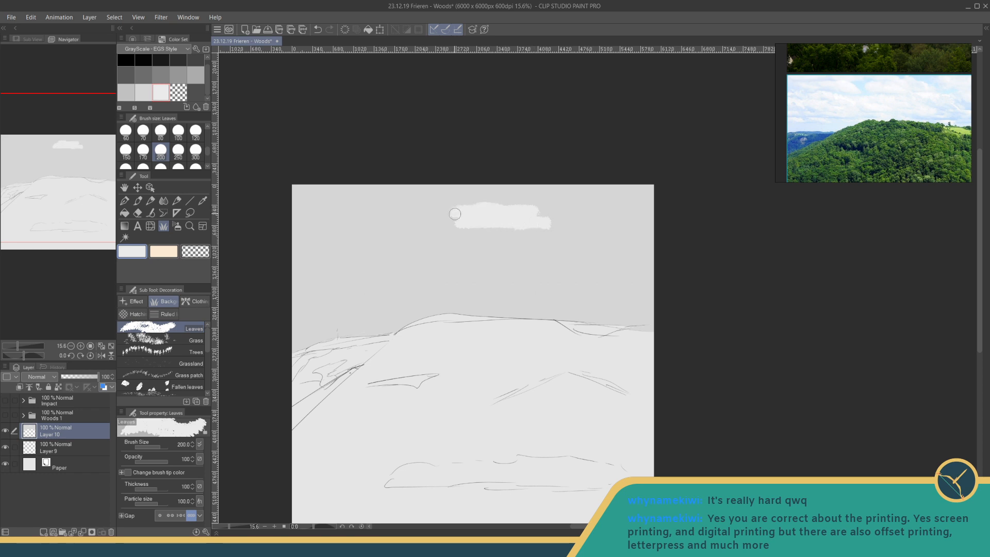
{"action": "mouse_move", "coordinate": [475, 246]}
{"action": "left_mouse_down"}
{"action": "mouse_move", "coordinate": [388, 257]}
{"action": "mouse_move", "coordinate": [425, 273]}
{"action": "mouse_move", "coordinate": [415, 253]}
{"action": "mouse_move", "coordinate": [475, 246]}
{"action": "mouse_move", "coordinate": [598, 260]}
{"action": "left_mouse_up"}
{"action": "mouse_move", "coordinate": [541, 241]}
{"action": "left_mouse_down"}
{"action": "mouse_move", "coordinate": [649, 241]}
{"action": "mouse_move", "coordinate": [577, 243]}
{"action": "left_mouse_up"}
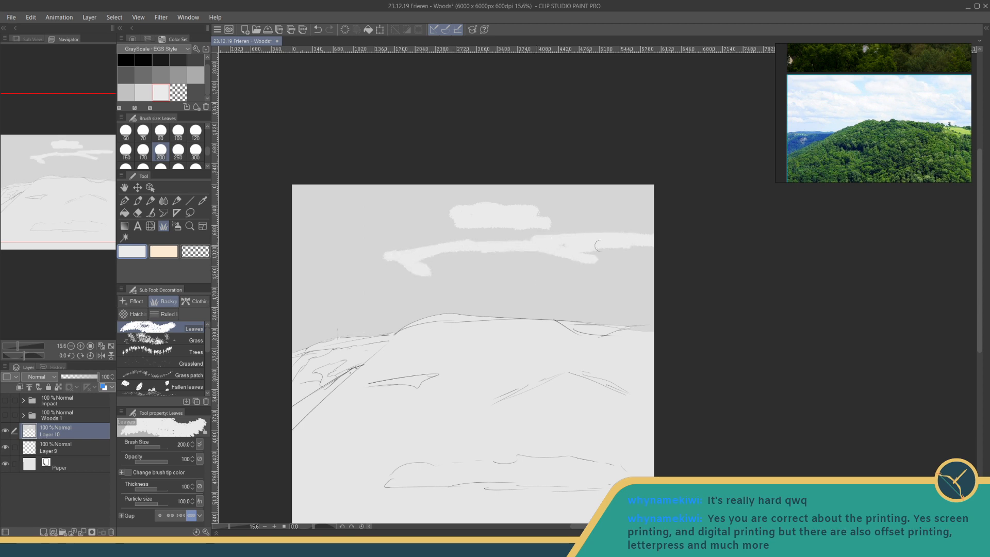
{"action": "mouse_move", "coordinate": [513, 203]}
{"action": "left_mouse_down"}
{"action": "mouse_move", "coordinate": [597, 215]}
{"action": "mouse_move", "coordinate": [557, 214]}
{"action": "left_mouse_up"}
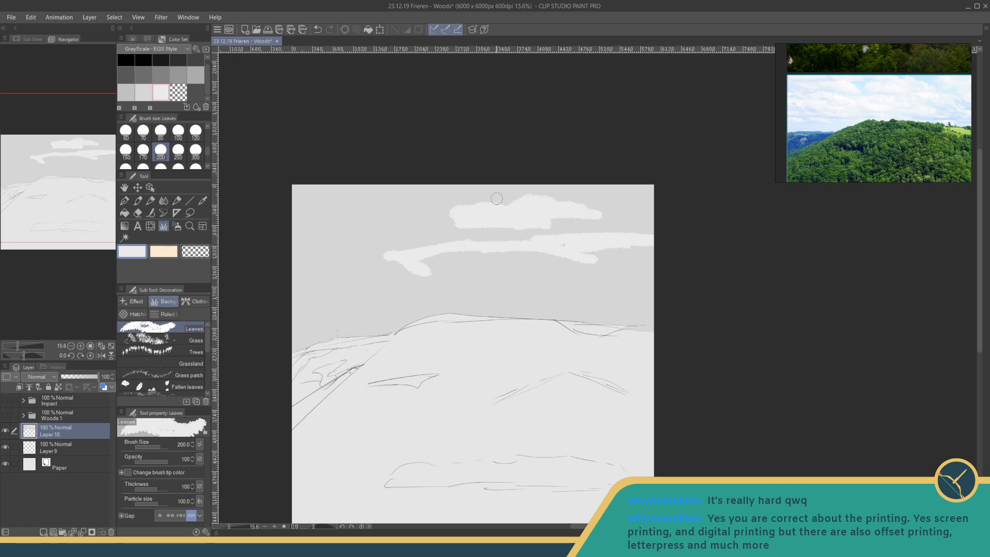
{"action": "mouse_move", "coordinate": [497, 198]}
{"action": "left_mouse_down"}
{"action": "mouse_move", "coordinate": [446, 197]}
{"action": "mouse_move", "coordinate": [483, 193]}
{"action": "left_mouse_up"}
{"action": "mouse_move", "coordinate": [622, 198]}
{"action": "left_mouse_down"}
{"action": "mouse_move", "coordinate": [639, 189]}
{"action": "mouse_move", "coordinate": [595, 194]}
{"action": "mouse_move", "coordinate": [655, 205]}
{"action": "left_mouse_up"}
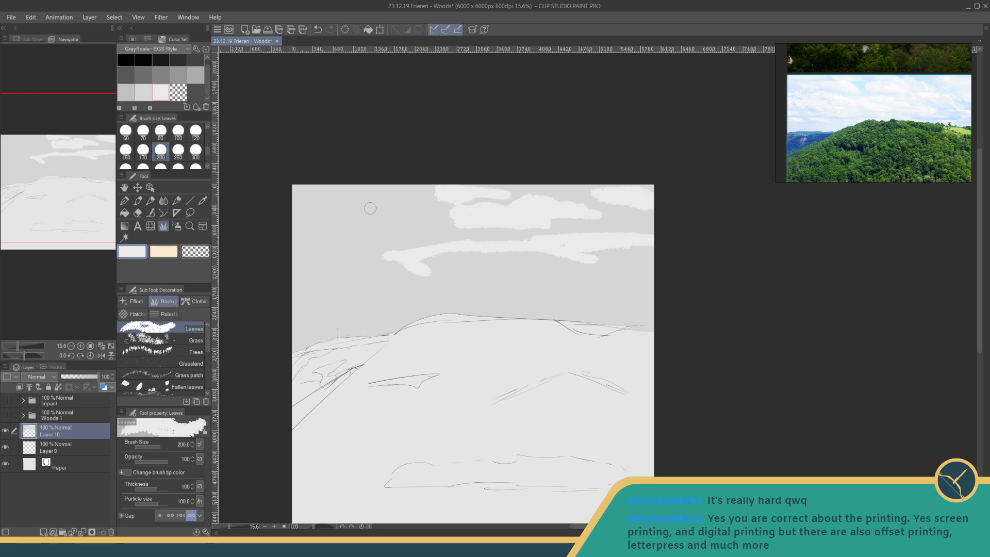
{"action": "left_click_drag", "start_coordinate": [419, 184], "coordinate": [294, 190]}
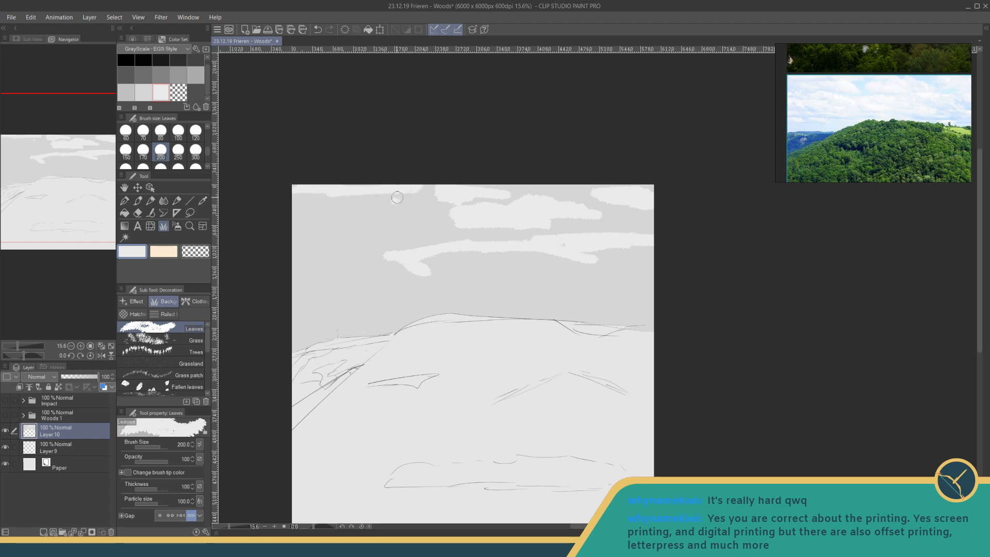
{"action": "mouse_move", "coordinate": [397, 197]}
{"action": "left_mouse_down"}
{"action": "mouse_move", "coordinate": [426, 218]}
{"action": "mouse_move", "coordinate": [364, 213]}
{"action": "mouse_move", "coordinate": [381, 213]}
{"action": "mouse_move", "coordinate": [334, 224]}
{"action": "mouse_move", "coordinate": [283, 210]}
{"action": "mouse_move", "coordinate": [404, 199]}
{"action": "mouse_move", "coordinate": [309, 212]}
{"action": "left_mouse_up"}
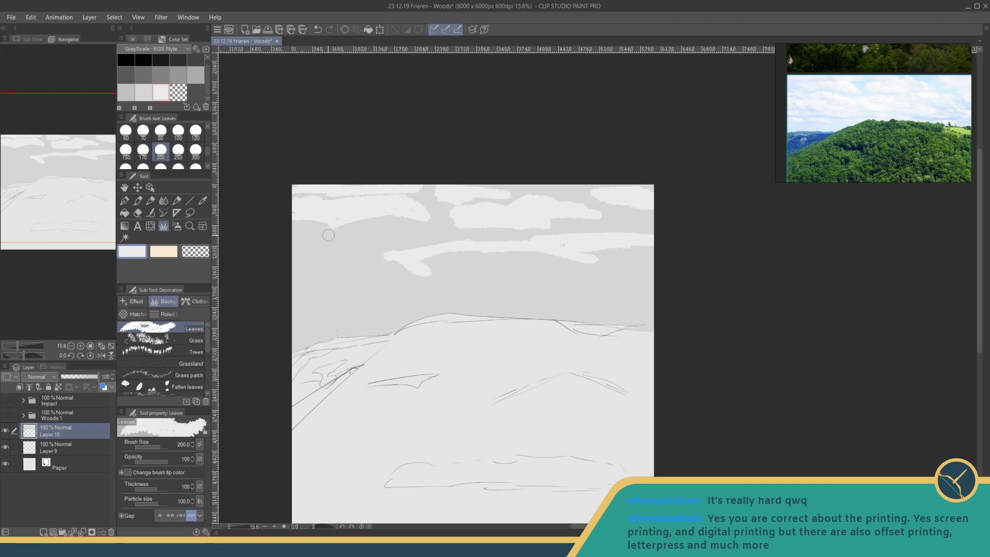
- Paint broad, ragged near-white cloud bands across the middle sky and just above the hill's horizon line
{"action": "mouse_move", "coordinate": [328, 235]}
{"action": "left_mouse_down"}
{"action": "mouse_move", "coordinate": [398, 254]}
{"action": "mouse_move", "coordinate": [320, 250]}
{"action": "mouse_move", "coordinate": [328, 239]}
{"action": "mouse_move", "coordinate": [307, 229]}
{"action": "mouse_move", "coordinate": [325, 247]}
{"action": "mouse_move", "coordinate": [350, 247]}
{"action": "mouse_move", "coordinate": [326, 258]}
{"action": "mouse_move", "coordinate": [345, 258]}
{"action": "mouse_move", "coordinate": [285, 266]}
{"action": "mouse_move", "coordinate": [376, 258]}
{"action": "mouse_move", "coordinate": [390, 273]}
{"action": "mouse_move", "coordinate": [378, 264]}
{"action": "mouse_move", "coordinate": [404, 255]}
{"action": "mouse_move", "coordinate": [333, 275]}
{"action": "mouse_move", "coordinate": [408, 271]}
{"action": "mouse_move", "coordinate": [280, 277]}
{"action": "mouse_move", "coordinate": [452, 256]}
{"action": "mouse_move", "coordinate": [420, 251]}
{"action": "mouse_move", "coordinate": [439, 258]}
{"action": "mouse_move", "coordinate": [429, 263]}
{"action": "mouse_move", "coordinate": [437, 247]}
{"action": "mouse_move", "coordinate": [406, 248]}
{"action": "mouse_move", "coordinate": [482, 254]}
{"action": "mouse_move", "coordinate": [443, 262]}
{"action": "mouse_move", "coordinate": [500, 268]}
{"action": "mouse_move", "coordinate": [426, 266]}
{"action": "mouse_move", "coordinate": [667, 245]}
{"action": "mouse_move", "coordinate": [604, 261]}
{"action": "mouse_move", "coordinate": [604, 288]}
{"action": "left_mouse_up"}
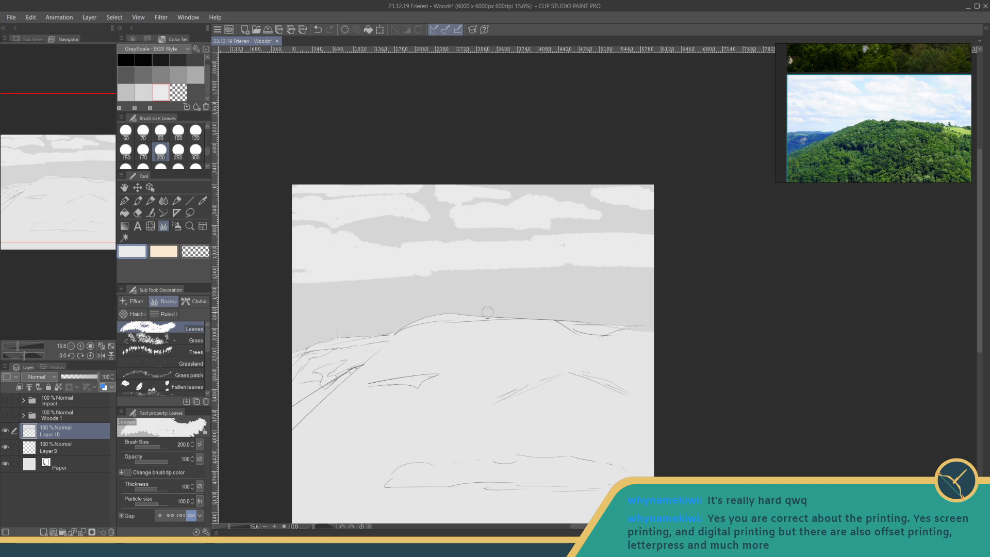
{"action": "mouse_move", "coordinate": [487, 312]}
{"action": "left_mouse_down"}
{"action": "mouse_move", "coordinate": [422, 301]}
{"action": "mouse_move", "coordinate": [451, 307]}
{"action": "mouse_move", "coordinate": [406, 313]}
{"action": "left_mouse_up"}
{"action": "mouse_move", "coordinate": [316, 291]}
{"action": "left_mouse_down"}
{"action": "mouse_move", "coordinate": [356, 300]}
{"action": "mouse_move", "coordinate": [302, 310]}
{"action": "mouse_move", "coordinate": [298, 302]}
{"action": "mouse_move", "coordinate": [334, 290]}
{"action": "mouse_move", "coordinate": [371, 298]}
{"action": "mouse_move", "coordinate": [355, 298]}
{"action": "left_mouse_up"}
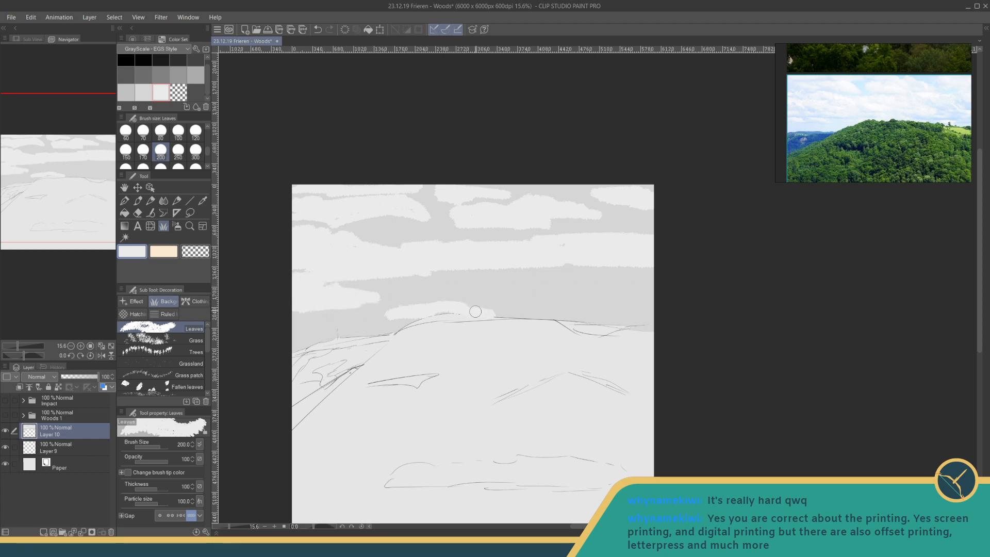
{"action": "mouse_move", "coordinate": [475, 312]}
{"action": "left_mouse_down"}
{"action": "mouse_move", "coordinate": [621, 309]}
{"action": "mouse_move", "coordinate": [608, 309]}
{"action": "left_mouse_up"}
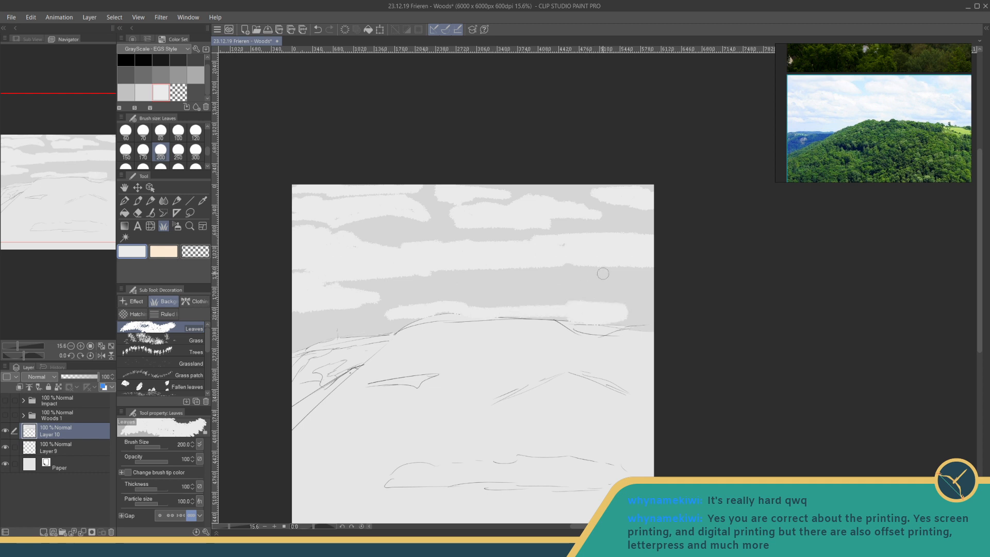
{"action": "mouse_move", "coordinate": [603, 273]}
{"action": "left_mouse_down"}
{"action": "mouse_move", "coordinate": [649, 274]}
{"action": "mouse_move", "coordinate": [471, 269]}
{"action": "mouse_move", "coordinate": [634, 279]}
{"action": "mouse_move", "coordinate": [494, 281]}
{"action": "mouse_move", "coordinate": [538, 268]}
{"action": "mouse_move", "coordinate": [413, 278]}
{"action": "mouse_move", "coordinate": [447, 290]}
{"action": "mouse_move", "coordinate": [606, 278]}
{"action": "mouse_move", "coordinate": [682, 287]}
{"action": "left_mouse_up"}
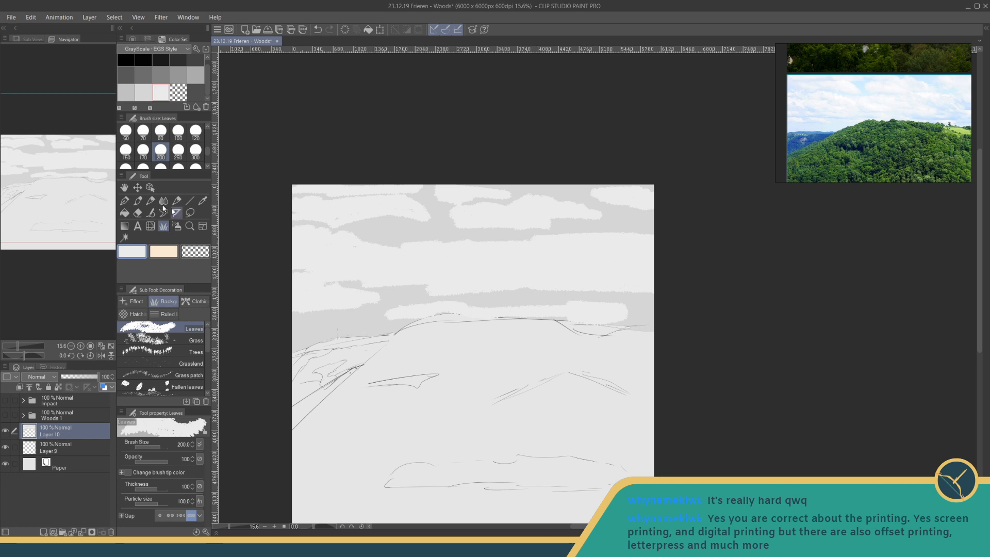
- Pick a darker light grey and paint flat shadow patches on the upper row of clouds
{"action": "left_click", "coordinate": [150, 99]}
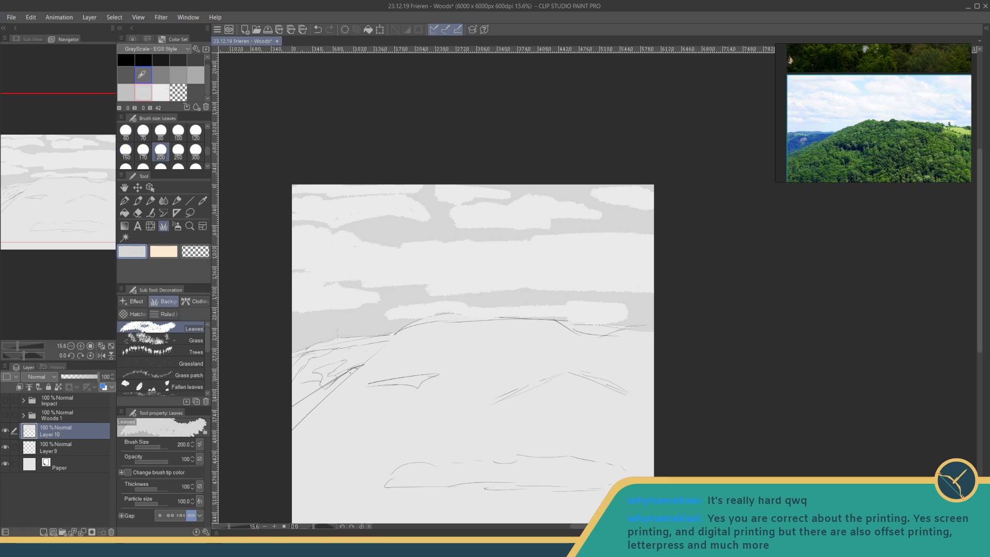
{"action": "left_click", "coordinate": [133, 90]}
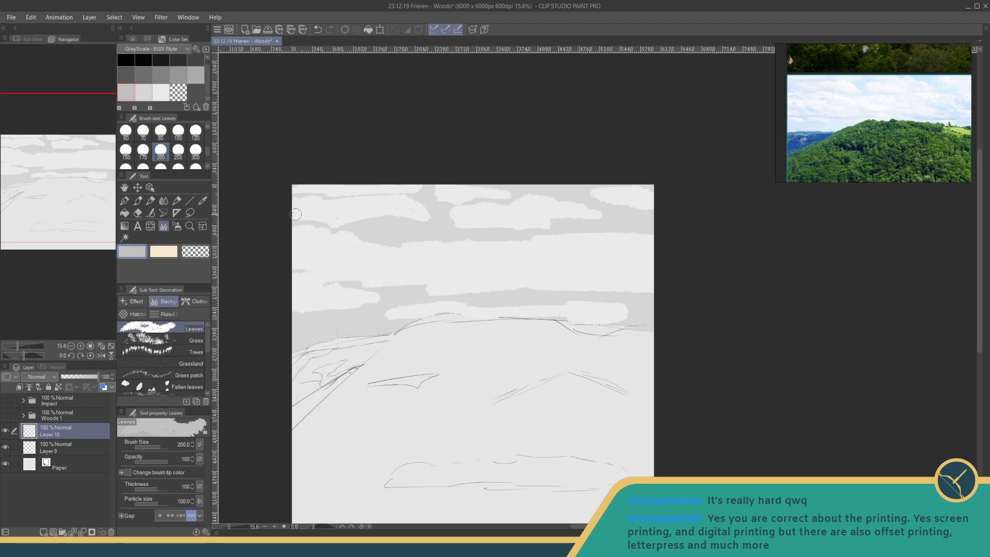
{"action": "mouse_move", "coordinate": [296, 214]}
{"action": "left_mouse_down"}
{"action": "mouse_move", "coordinate": [394, 213]}
{"action": "mouse_move", "coordinate": [342, 222]}
{"action": "mouse_move", "coordinate": [365, 209]}
{"action": "mouse_move", "coordinate": [338, 181]}
{"action": "mouse_move", "coordinate": [324, 188]}
{"action": "mouse_move", "coordinate": [382, 193]}
{"action": "left_mouse_up"}
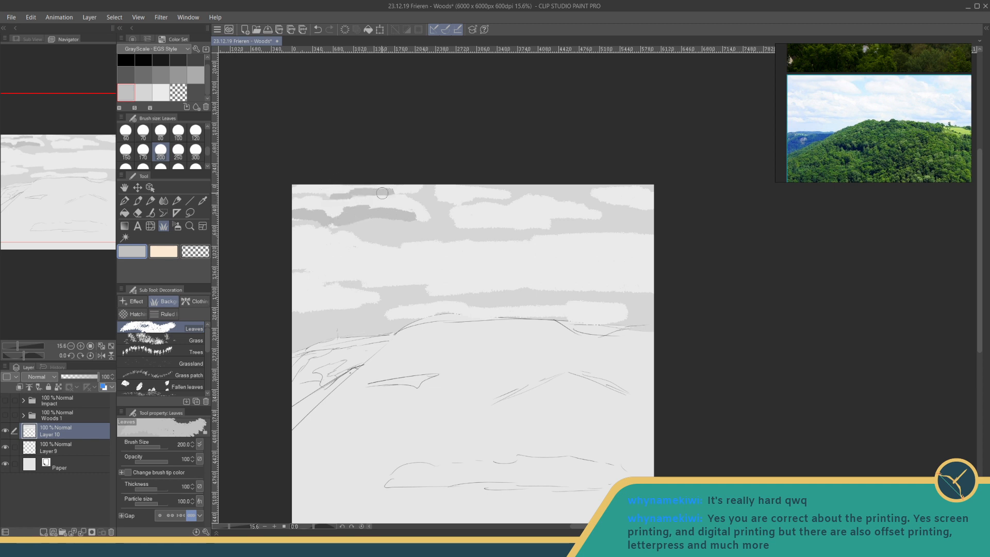
{"action": "mouse_move", "coordinate": [462, 200]}
{"action": "left_mouse_down"}
{"action": "mouse_move", "coordinate": [443, 200]}
{"action": "mouse_move", "coordinate": [508, 199]}
{"action": "left_mouse_up"}
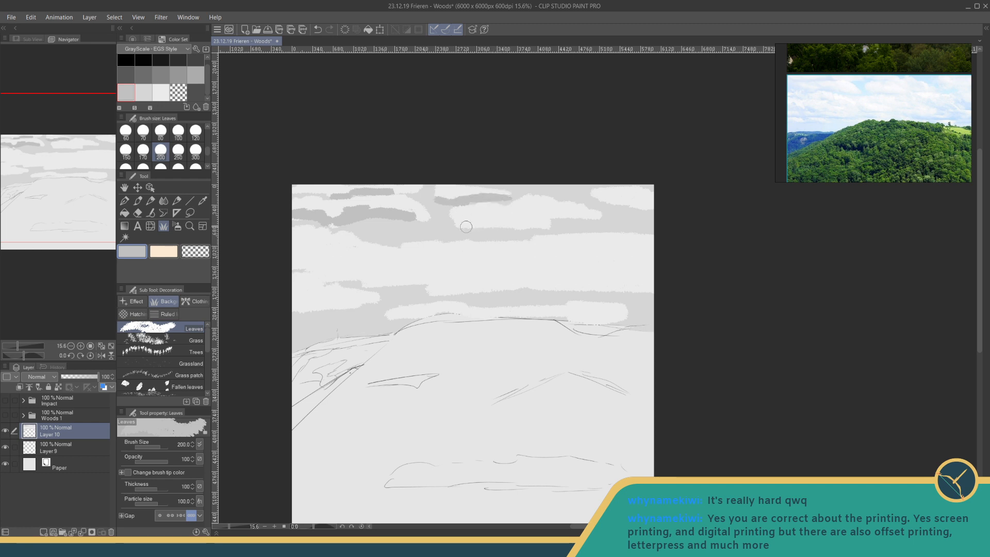
{"action": "left_click_drag", "start_coordinate": [466, 226], "coordinate": [537, 225]}
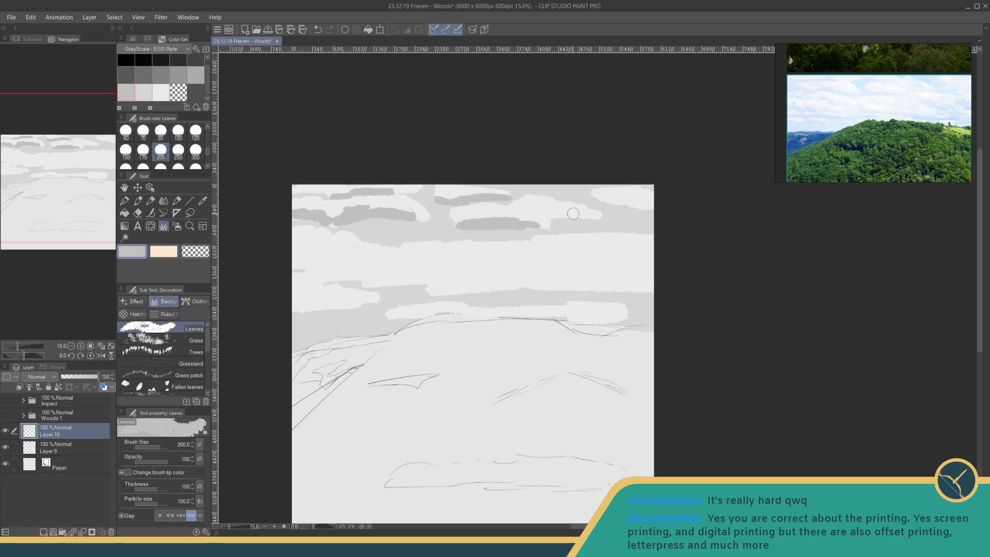
{"action": "mouse_move", "coordinate": [541, 211]}
{"action": "left_mouse_down"}
{"action": "mouse_move", "coordinate": [576, 216]}
{"action": "mouse_move", "coordinate": [519, 208]}
{"action": "left_mouse_up"}
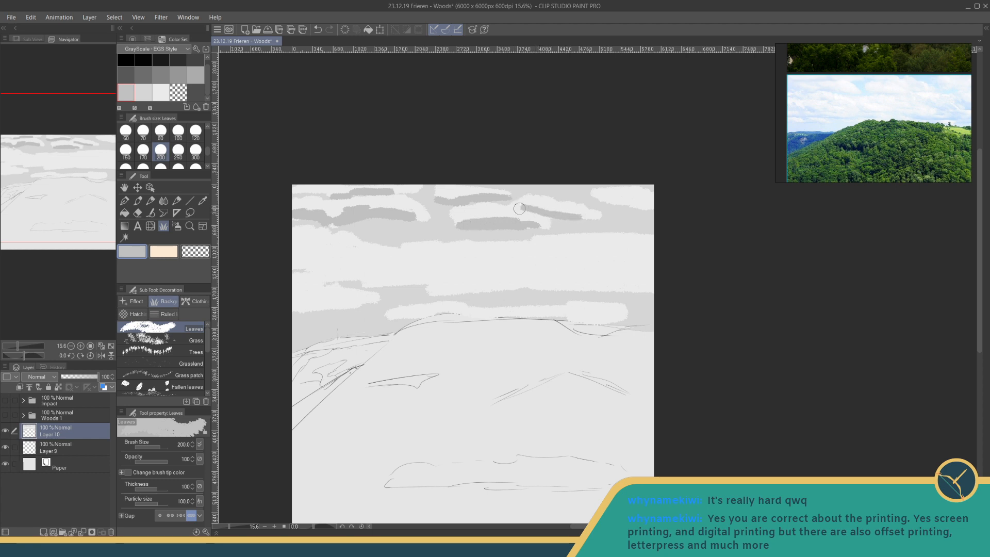
- Reduce the Leaves brush to size 150 and paint grey shadows on the upper-right corner cloud and the right end of the middle cloud bank
{"action": "key", "text": "bracketleft"}
{"action": "key", "text": "bracketleft"}
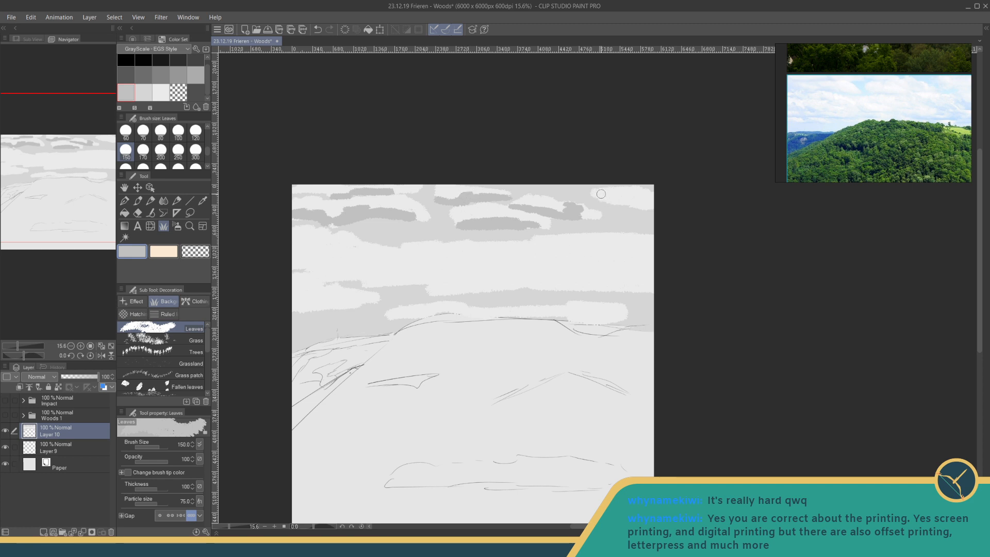
{"action": "left_click_drag", "start_coordinate": [597, 193], "coordinate": [630, 206]}
{"action": "left_click_drag", "start_coordinate": [653, 258], "coordinate": [608, 254]}
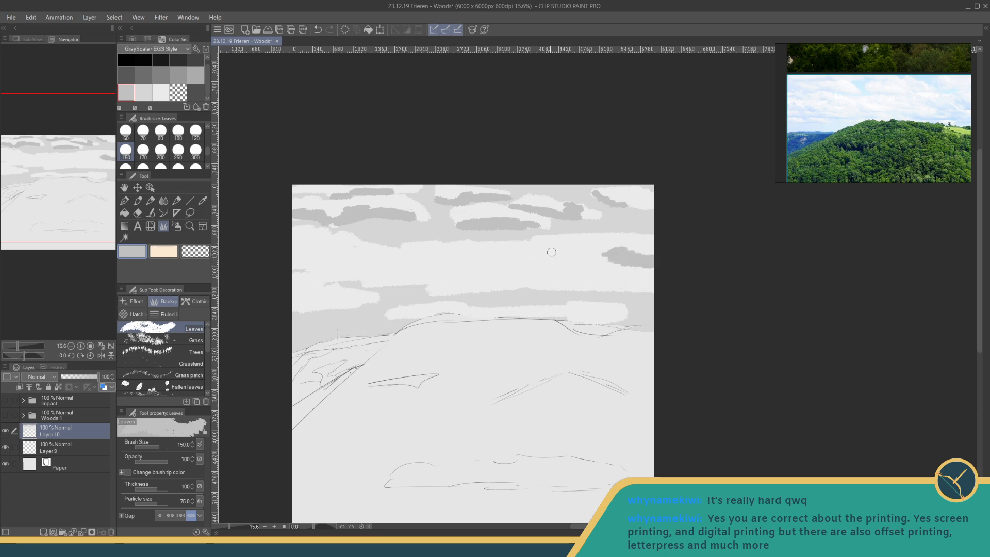
{"action": "mouse_move", "coordinate": [533, 252]}
{"action": "left_mouse_down"}
{"action": "mouse_move", "coordinate": [596, 260]}
{"action": "mouse_move", "coordinate": [556, 261]}
{"action": "mouse_move", "coordinate": [613, 247]}
{"action": "left_mouse_up"}
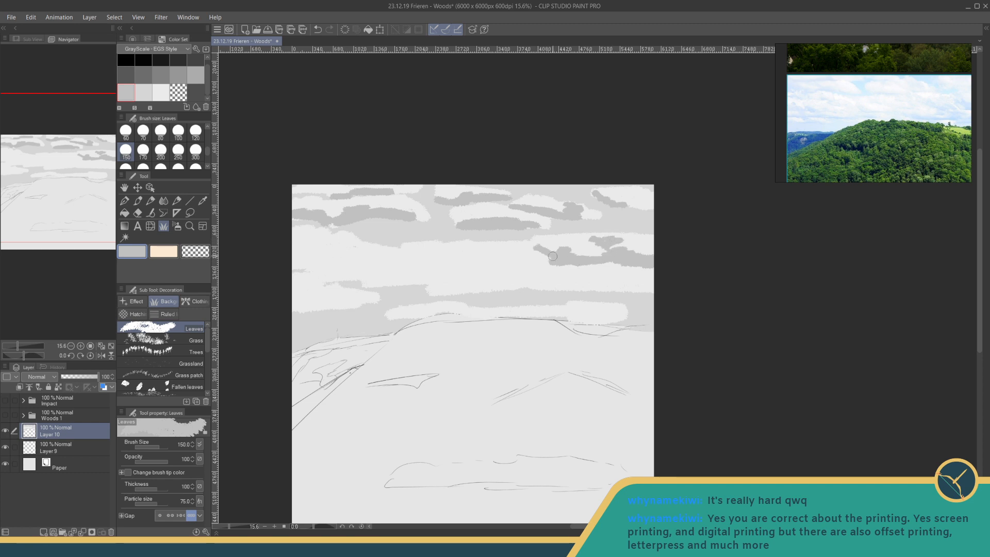
{"action": "mouse_move", "coordinate": [583, 265]}
{"action": "left_mouse_down"}
{"action": "mouse_move", "coordinate": [602, 266]}
{"action": "mouse_move", "coordinate": [602, 275]}
{"action": "mouse_move", "coordinate": [550, 287]}
{"action": "mouse_move", "coordinate": [616, 280]}
{"action": "mouse_move", "coordinate": [604, 269]}
{"action": "mouse_move", "coordinate": [628, 270]}
{"action": "mouse_move", "coordinate": [608, 289]}
{"action": "mouse_move", "coordinate": [638, 310]}
{"action": "mouse_move", "coordinate": [643, 295]}
{"action": "mouse_move", "coordinate": [605, 308]}
{"action": "mouse_move", "coordinate": [622, 311]}
{"action": "mouse_move", "coordinate": [652, 290]}
{"action": "mouse_move", "coordinate": [580, 280]}
{"action": "left_mouse_up"}
{"action": "left_click_drag", "start_coordinate": [500, 272], "coordinate": [511, 273]}
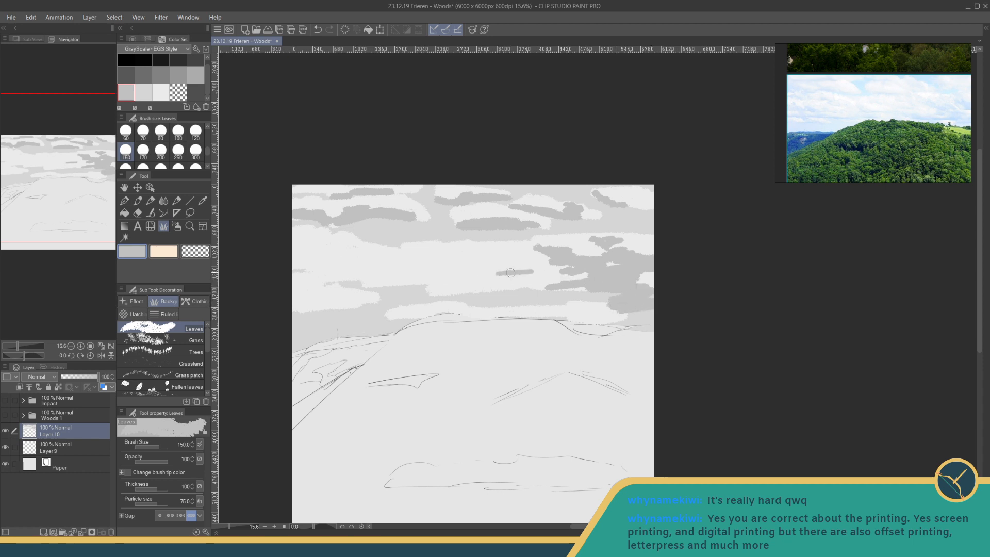
- Paint thin grey shadow streaks through the centre, left and low horizon clouds, and save the file
{"action": "mouse_move", "coordinate": [399, 248]}
{"action": "left_mouse_down"}
{"action": "mouse_move", "coordinate": [443, 256]}
{"action": "mouse_move", "coordinate": [402, 248]}
{"action": "mouse_move", "coordinate": [454, 261]}
{"action": "left_mouse_up"}
{"action": "left_click_drag", "start_coordinate": [429, 292], "coordinate": [480, 288]}
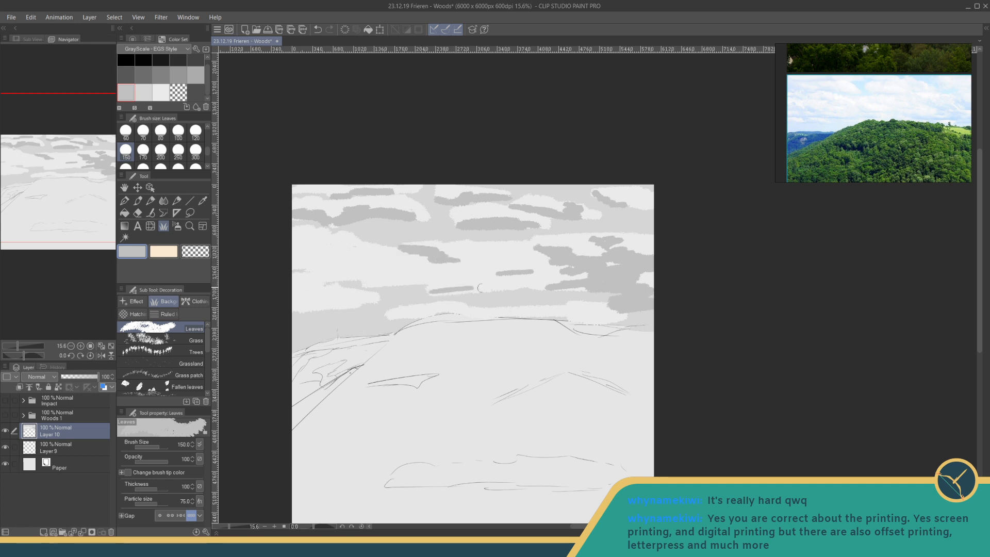
{"action": "left_click_drag", "start_coordinate": [317, 282], "coordinate": [413, 282]}
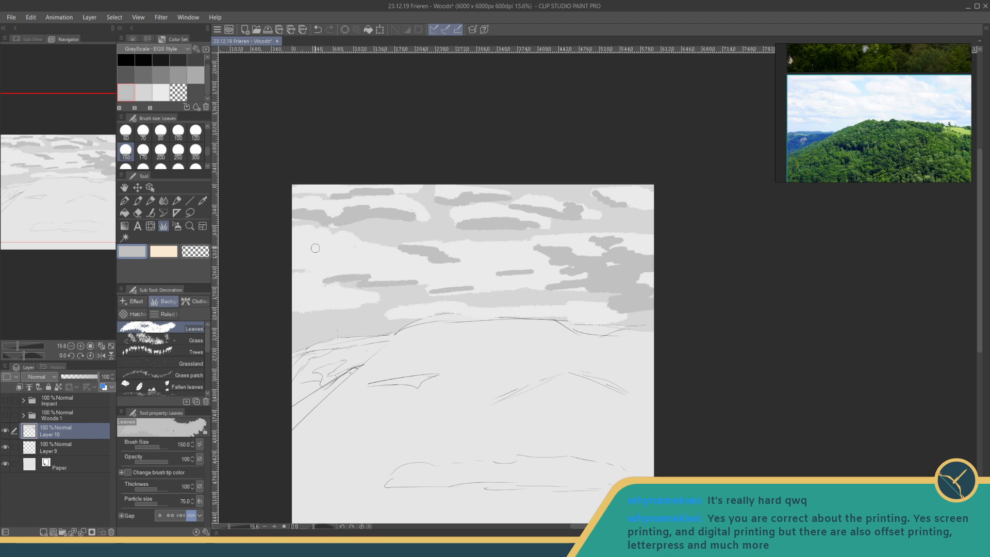
{"action": "left_click_drag", "start_coordinate": [315, 248], "coordinate": [361, 253]}
{"action": "left_click_drag", "start_coordinate": [294, 268], "coordinate": [296, 263]}
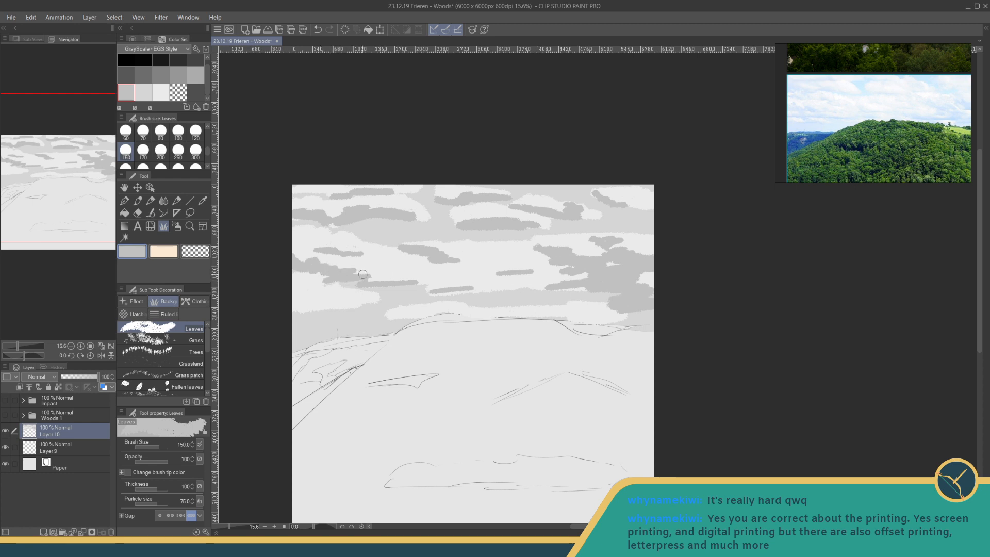
{"action": "left_click_drag", "start_coordinate": [362, 275], "coordinate": [364, 281]}
{"action": "mouse_move", "coordinate": [431, 293]}
{"action": "left_mouse_down"}
{"action": "mouse_move", "coordinate": [503, 287]}
{"action": "mouse_move", "coordinate": [524, 269]}
{"action": "mouse_move", "coordinate": [463, 264]}
{"action": "mouse_move", "coordinate": [540, 273]}
{"action": "left_mouse_up"}
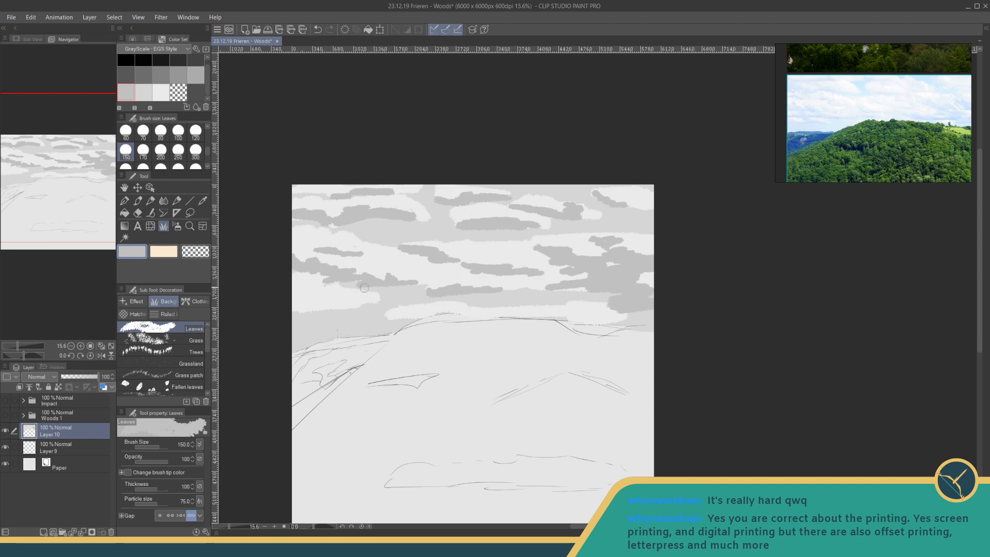
{"action": "mouse_move", "coordinate": [296, 308]}
{"action": "left_mouse_down"}
{"action": "mouse_move", "coordinate": [359, 304]}
{"action": "mouse_move", "coordinate": [307, 310]}
{"action": "mouse_move", "coordinate": [350, 303]}
{"action": "left_mouse_up"}
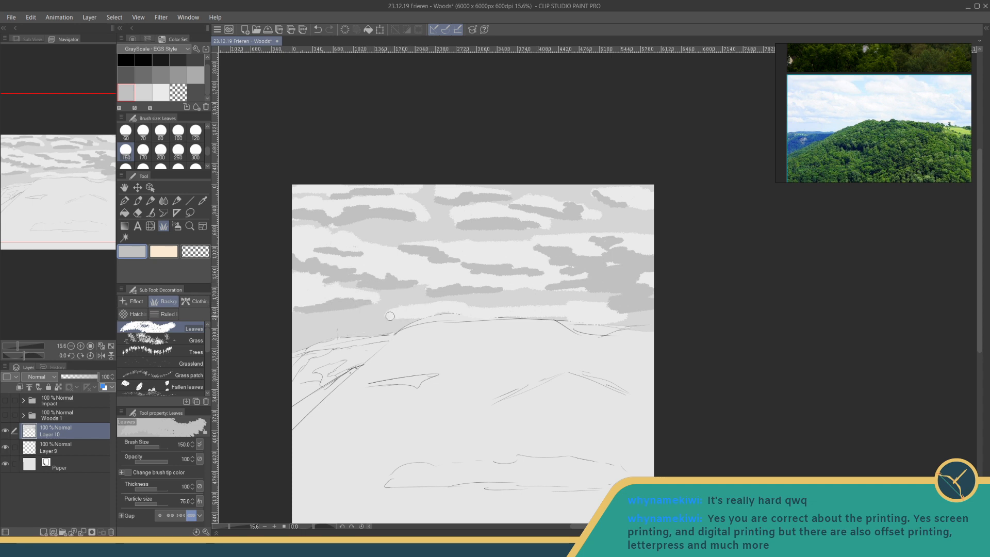
{"action": "left_click_drag", "start_coordinate": [389, 313], "coordinate": [426, 313]}
{"action": "key", "text": "ctrl+s"}
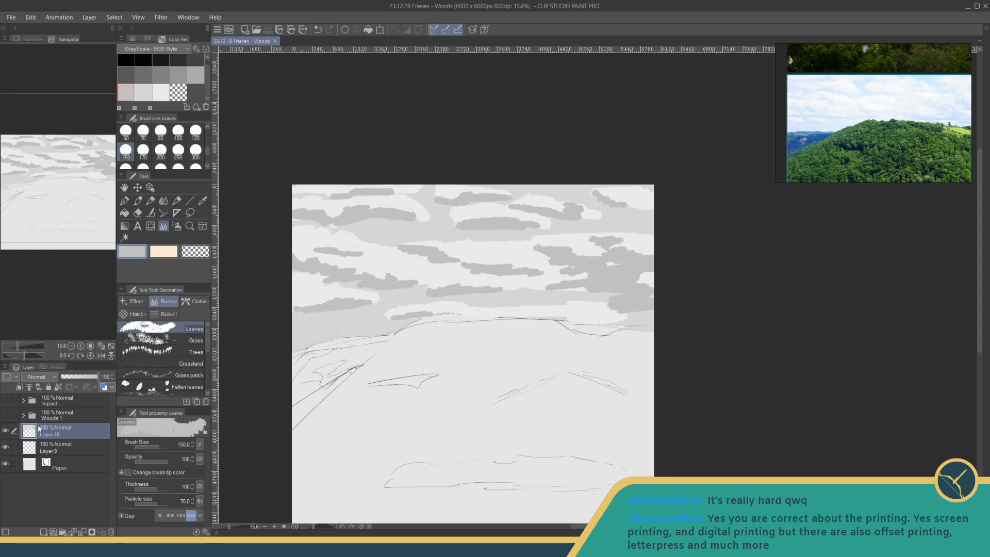
- Add a new layer above the sky, pick dark grey and switch to the Trees decoration brush for the distant left ridge
{"action": "left_click", "coordinate": [44, 532]}
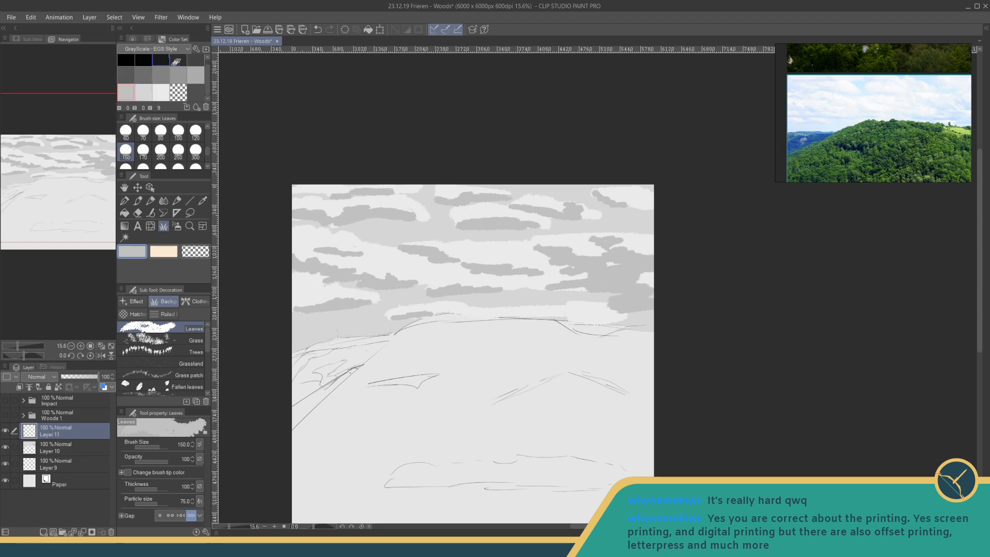
{"action": "left_click", "coordinate": [127, 74]}
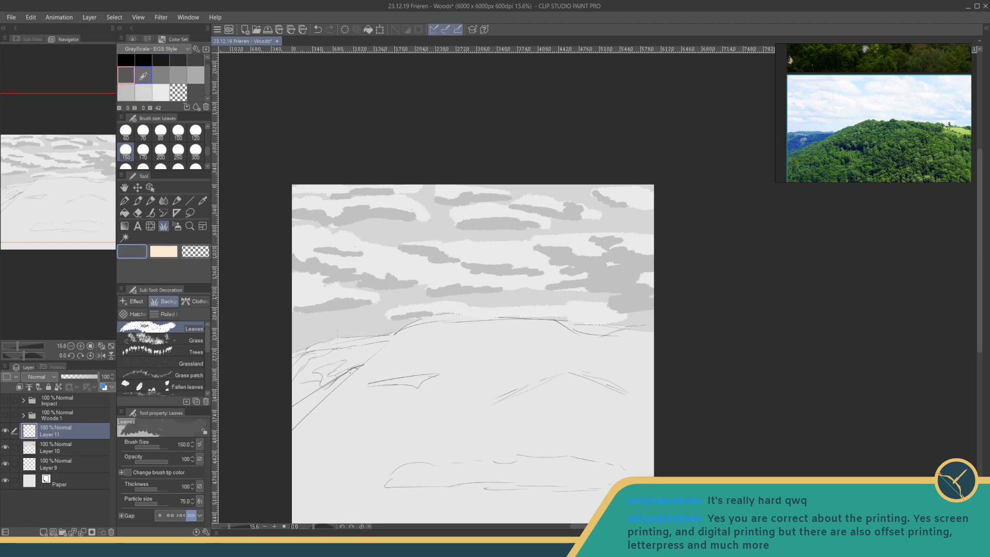
{"action": "left_click_drag", "start_coordinate": [230, 526], "coordinate": [234, 527]}
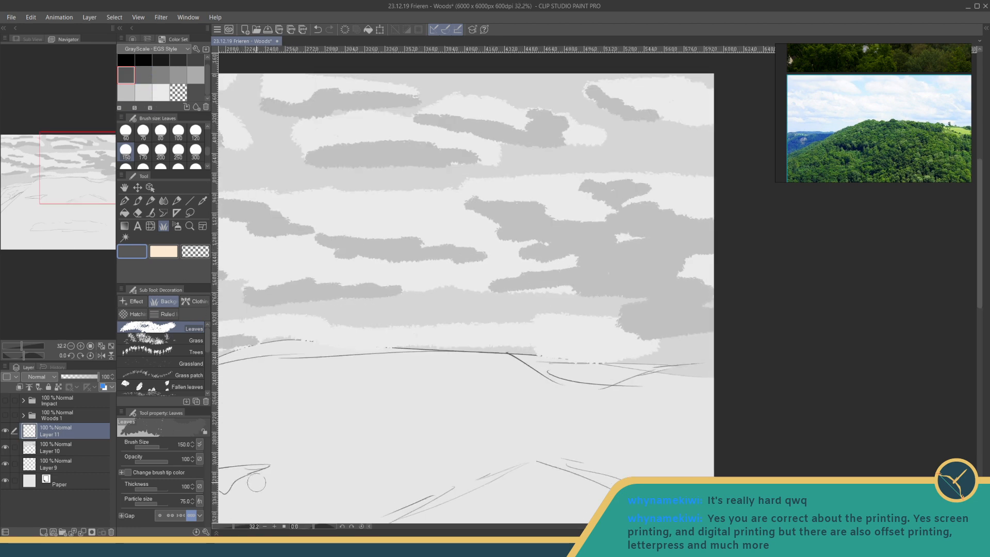
{"action": "left_click_drag", "start_coordinate": [296, 438], "coordinate": [580, 338]}
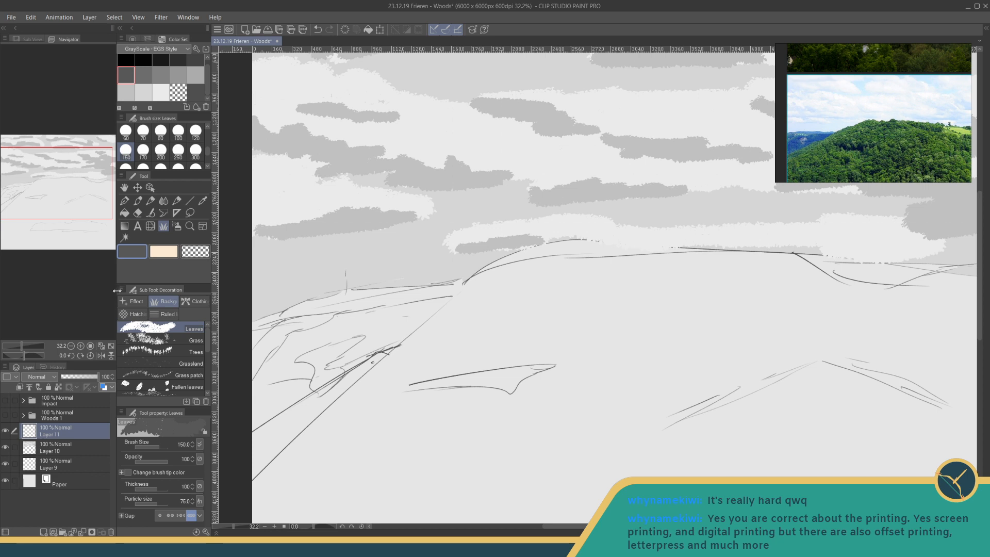
{"action": "left_click", "coordinate": [172, 352]}
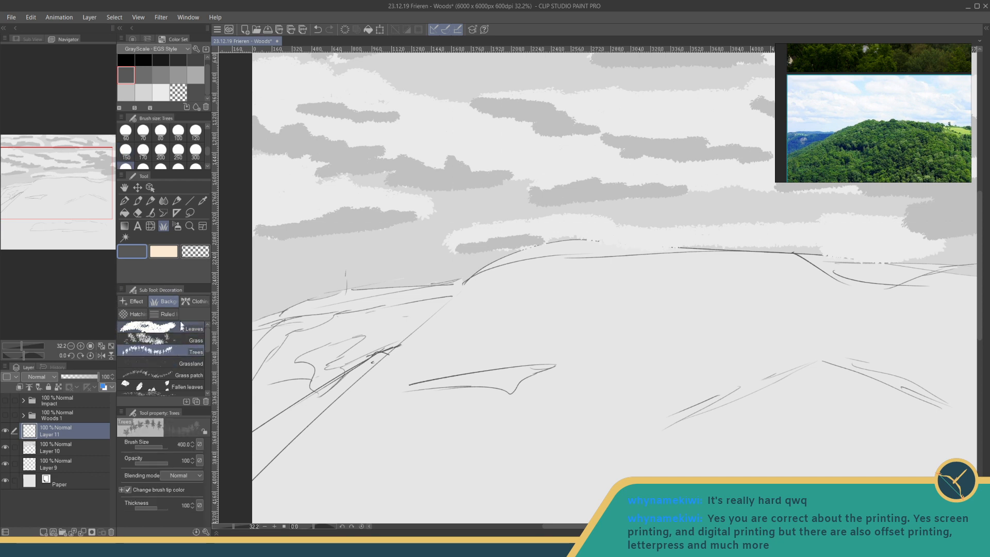
- Try Trees brush strokes at several small brush sizes on the distant left ridge
{"action": "mouse_move", "coordinate": [157, 450]}
{"action": "left_mouse_down"}
{"action": "mouse_move", "coordinate": [139, 445]}
{"action": "mouse_move", "coordinate": [149, 443]}
{"action": "left_mouse_up"}
{"action": "mouse_move", "coordinate": [341, 297]}
{"action": "left_mouse_down"}
{"action": "mouse_move", "coordinate": [306, 312]}
{"action": "mouse_move", "coordinate": [326, 301]}
{"action": "left_mouse_up"}
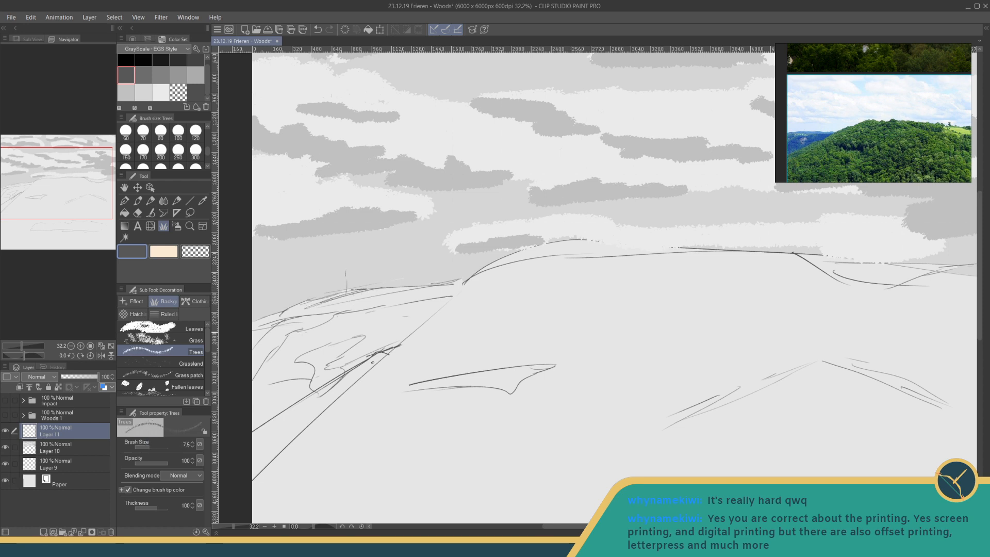
{"action": "key", "text": "ctrl+z"}
{"action": "left_click_drag", "start_coordinate": [145, 448], "coordinate": [154, 444]}
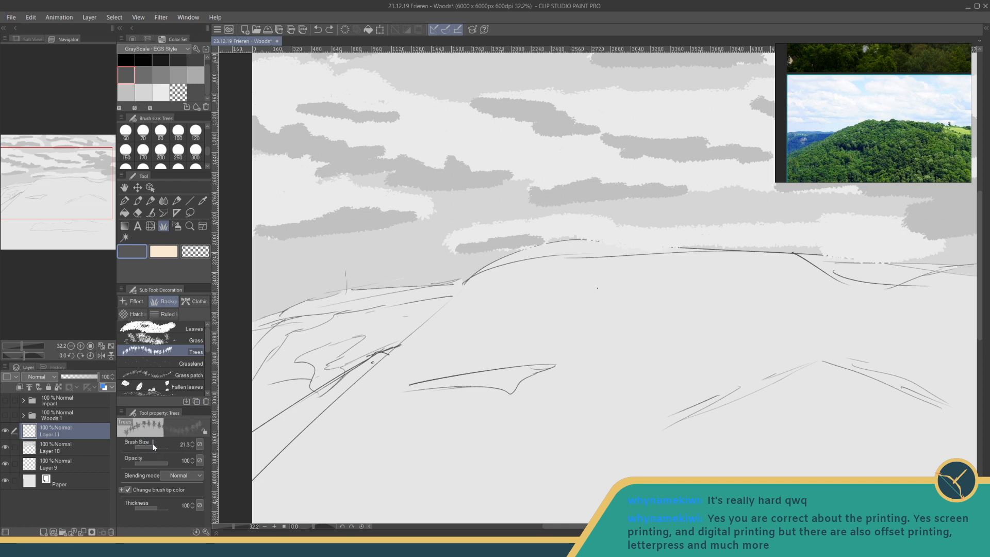
{"action": "left_click_drag", "start_coordinate": [277, 308], "coordinate": [398, 281]}
{"action": "left_click_drag", "start_coordinate": [305, 304], "coordinate": [397, 281]}
{"action": "key", "text": "ctrl+z"}
{"action": "key", "text": "ctrl+z"}
{"action": "left_click_drag", "start_coordinate": [154, 446], "coordinate": [163, 444]}
{"action": "left_click_drag", "start_coordinate": [298, 359], "coordinate": [372, 331]}
{"action": "key", "text": "ctrl+z"}
{"action": "left_click_drag", "start_coordinate": [153, 445], "coordinate": [147, 444]}
{"action": "left_click_drag", "start_coordinate": [312, 300], "coordinate": [363, 291]}
{"action": "key", "text": "ctrl+z"}
- Set the Trees brush to about size 16 and paint a dark tree line along the distant left ridge up to the main hill
{"action": "left_click_drag", "start_coordinate": [150, 443], "coordinate": [153, 443]}
{"action": "mouse_move", "coordinate": [306, 301]}
{"action": "left_mouse_down"}
{"action": "mouse_move", "coordinate": [447, 281]}
{"action": "mouse_move", "coordinate": [392, 290]}
{"action": "left_mouse_up"}
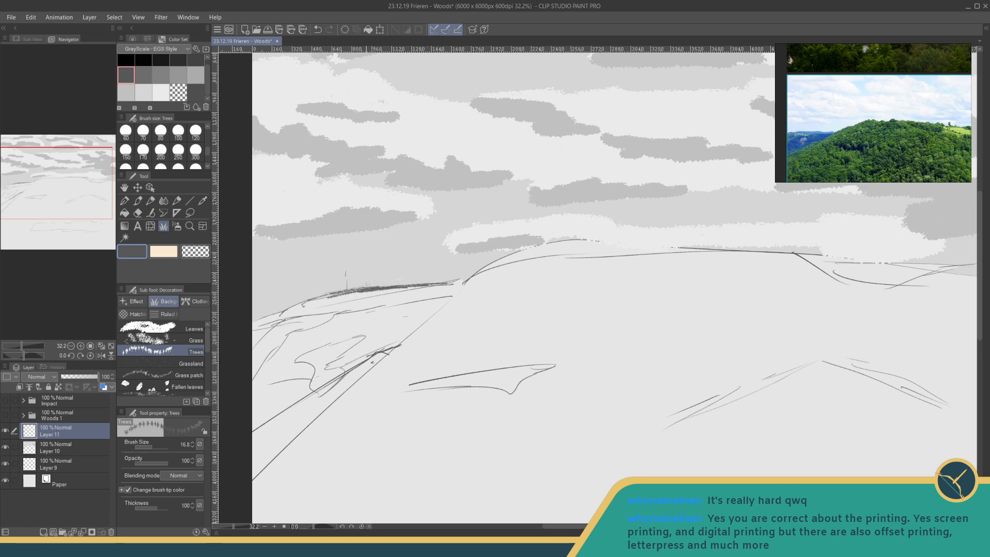
{"action": "mouse_move", "coordinate": [379, 285]}
{"action": "left_mouse_down"}
{"action": "mouse_move", "coordinate": [257, 319]}
{"action": "mouse_move", "coordinate": [280, 312]}
{"action": "left_mouse_up"}
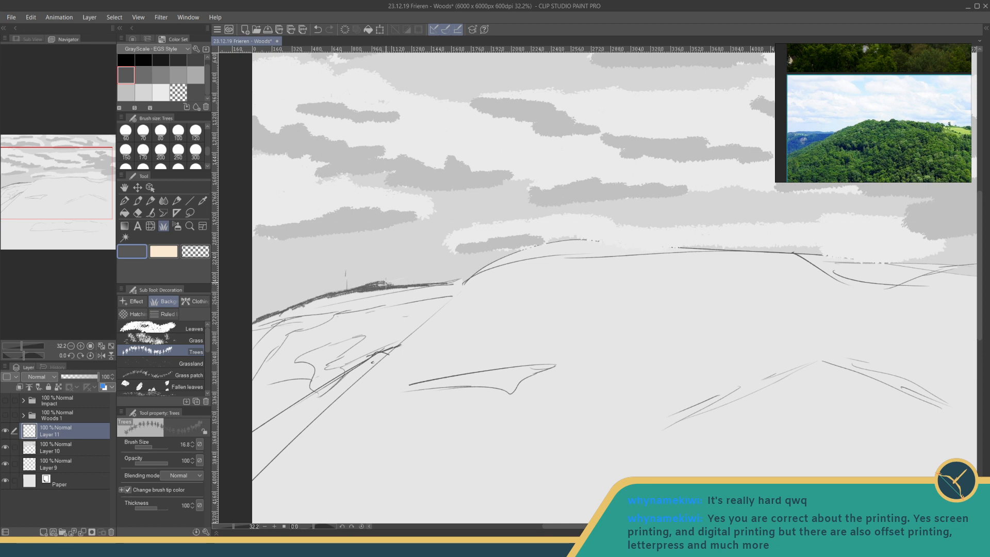
{"action": "left_click_drag", "start_coordinate": [375, 285], "coordinate": [390, 280]}
{"action": "left_click_drag", "start_coordinate": [454, 277], "coordinate": [467, 281]}
- Switch to the Textured pen at size 40 and solidify the dark tree line along the distant left ridge
{"action": "left_click", "coordinate": [124, 200]}
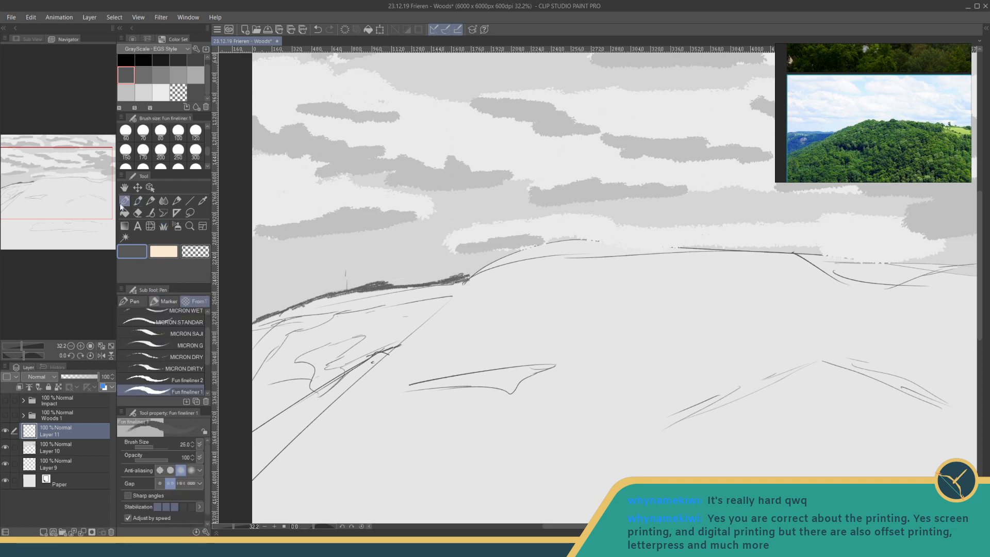
{"action": "scroll", "coordinate": [133, 315], "scroll_direction": "down", "scroll_amount": 2}
{"action": "left_click", "coordinate": [132, 301]}
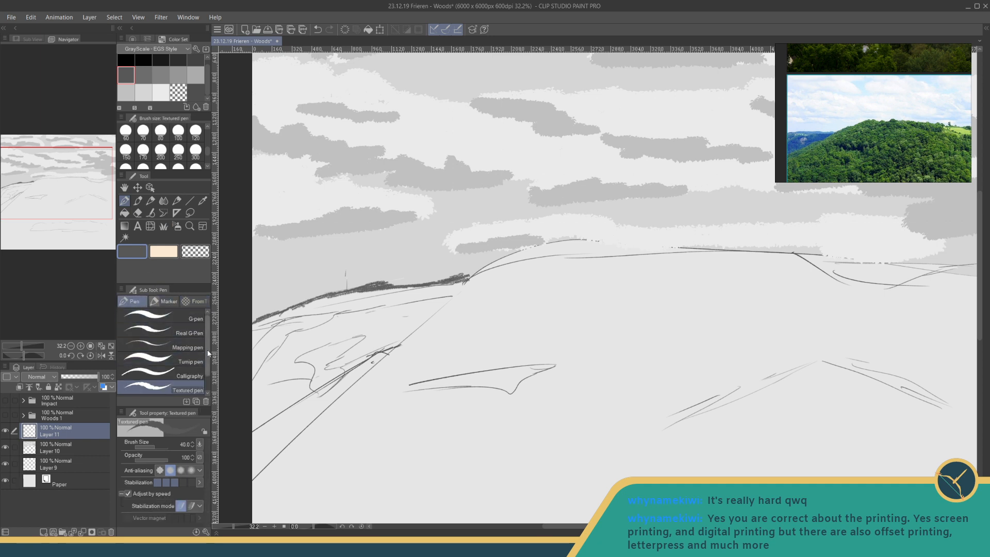
{"action": "left_click", "coordinate": [158, 299]}
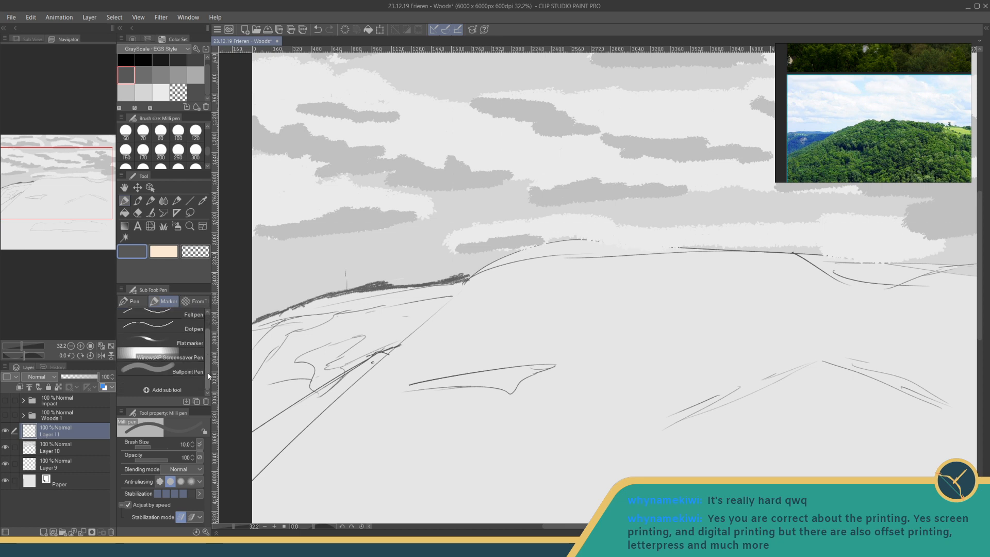
{"action": "left_click", "coordinate": [133, 301]}
{"action": "left_click", "coordinate": [154, 330]}
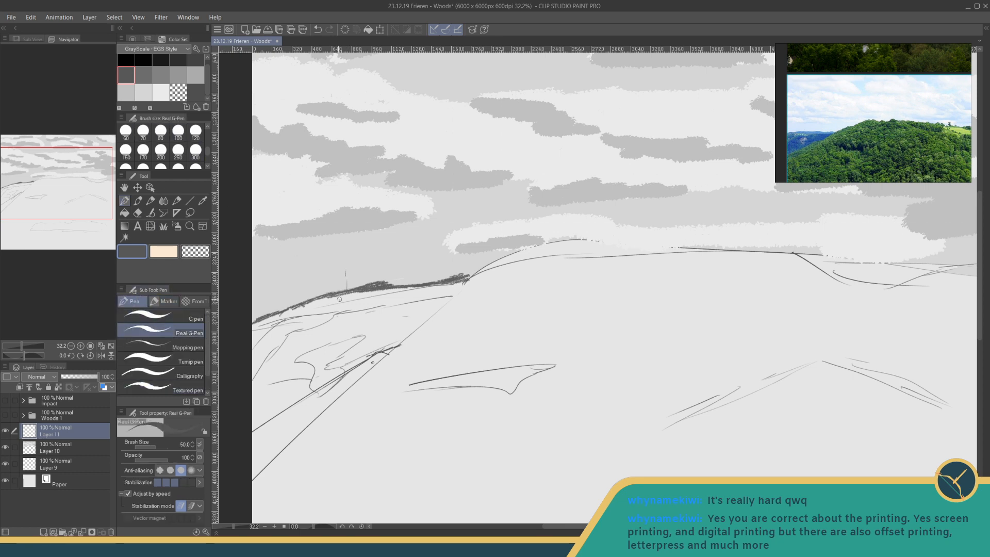
{"action": "left_click", "coordinate": [177, 388]}
{"action": "left_click_drag", "start_coordinate": [331, 304], "coordinate": [349, 298]}
{"action": "key", "text": "ctrl+z"}
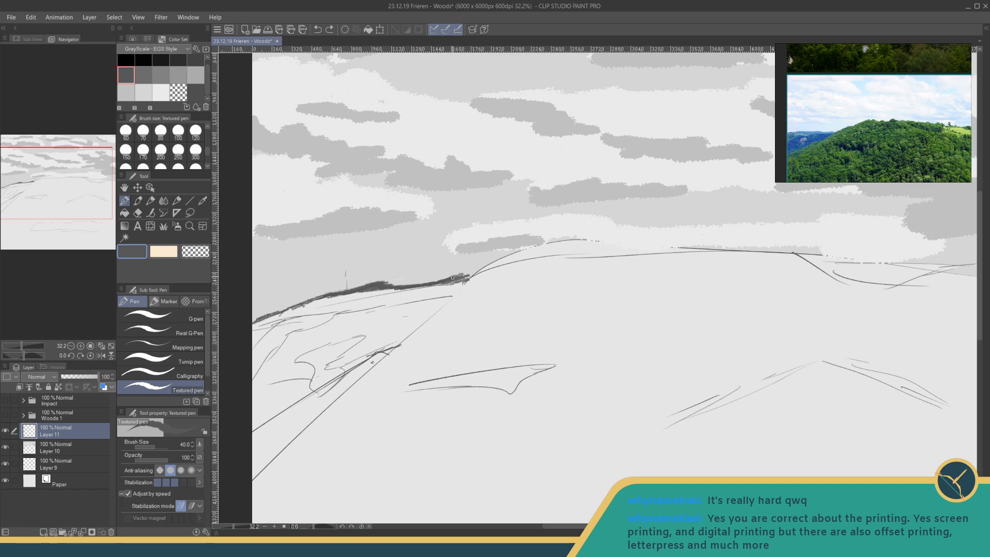
{"action": "left_click_drag", "start_coordinate": [467, 276], "coordinate": [452, 280]}
{"action": "left_click_drag", "start_coordinate": [363, 291], "coordinate": [252, 326]}
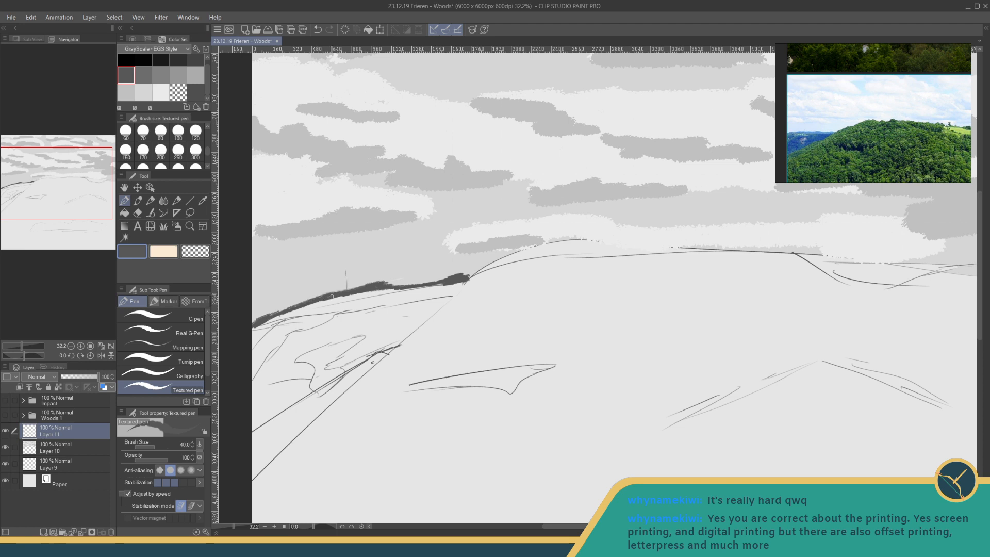
- Thicken the dark distant left ridge into a broad band with the Textured pen at size 120
{"action": "left_click_drag", "start_coordinate": [376, 292], "coordinate": [398, 291]}
{"action": "left_click", "coordinate": [178, 149]}
{"action": "left_click", "coordinate": [196, 130]}
{"action": "mouse_move", "coordinate": [350, 298]}
{"action": "left_mouse_down"}
{"action": "mouse_move", "coordinate": [453, 288]}
{"action": "mouse_move", "coordinate": [284, 314]}
{"action": "mouse_move", "coordinate": [255, 335]}
{"action": "mouse_move", "coordinate": [263, 340]}
{"action": "mouse_move", "coordinate": [352, 301]}
{"action": "mouse_move", "coordinate": [290, 312]}
{"action": "left_mouse_up"}
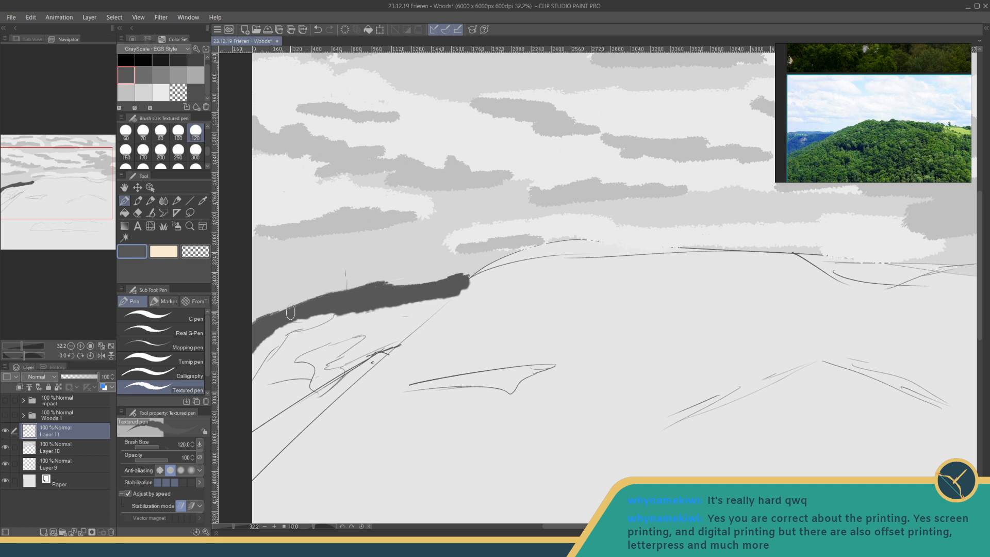
- Fill the distant left ridge with mid grey using the Refer only to editing layer fill
{"action": "left_click", "coordinate": [125, 212]}
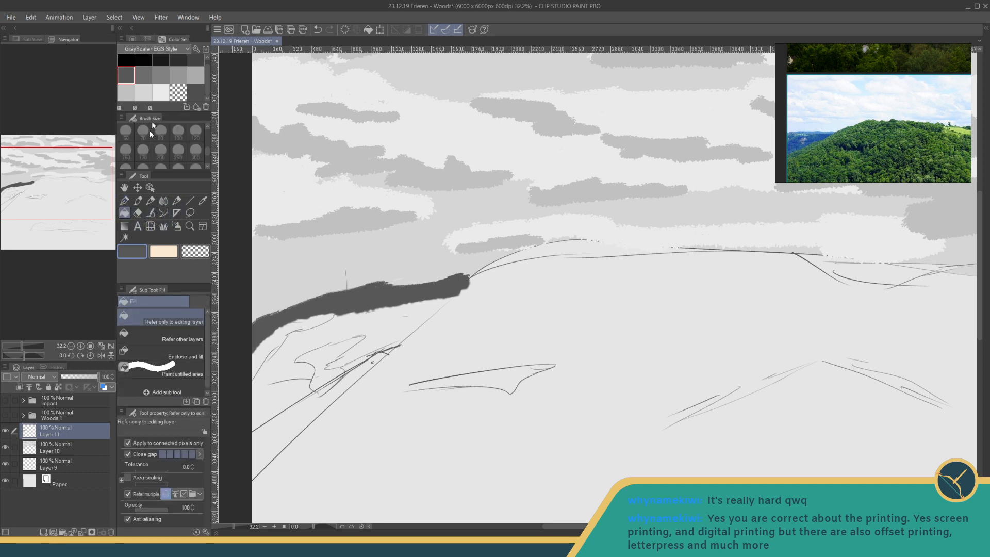
{"action": "left_click", "coordinate": [155, 72]}
{"action": "left_click", "coordinate": [342, 290]}
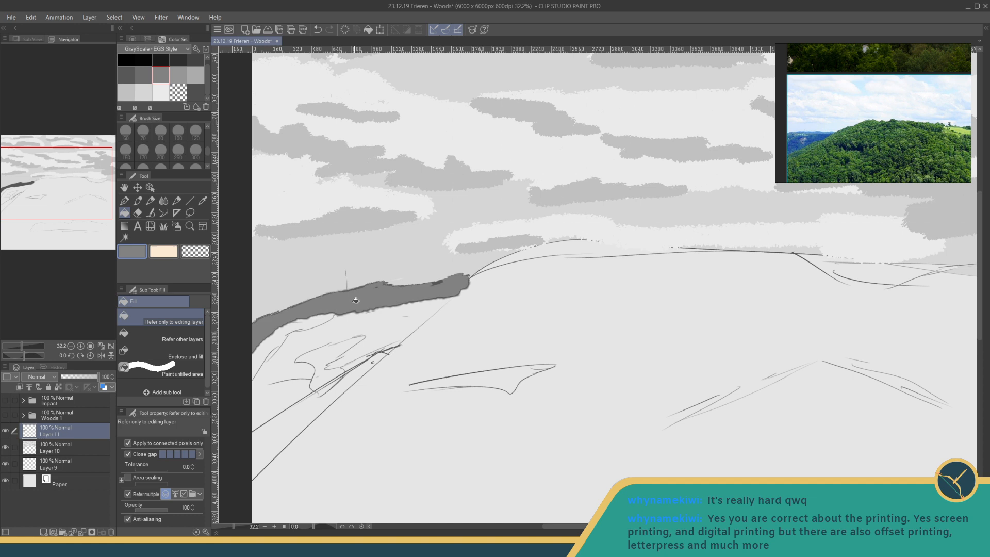
- Paint slightly darker grey trees below the distant ridge's far-left end with the Trees brush at about size 42, undoing unwanted strokes
{"action": "left_click", "coordinate": [144, 74]}
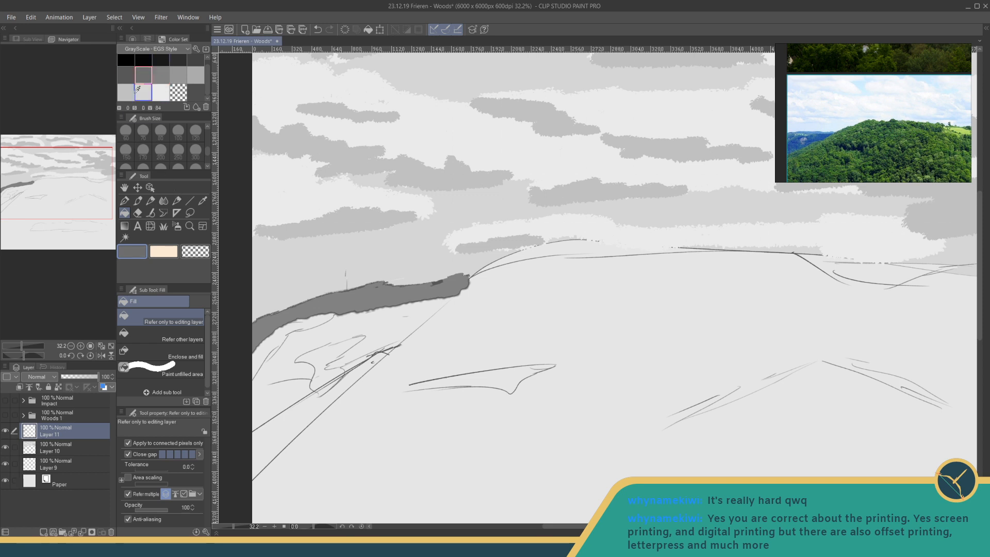
{"action": "left_click", "coordinate": [162, 227]}
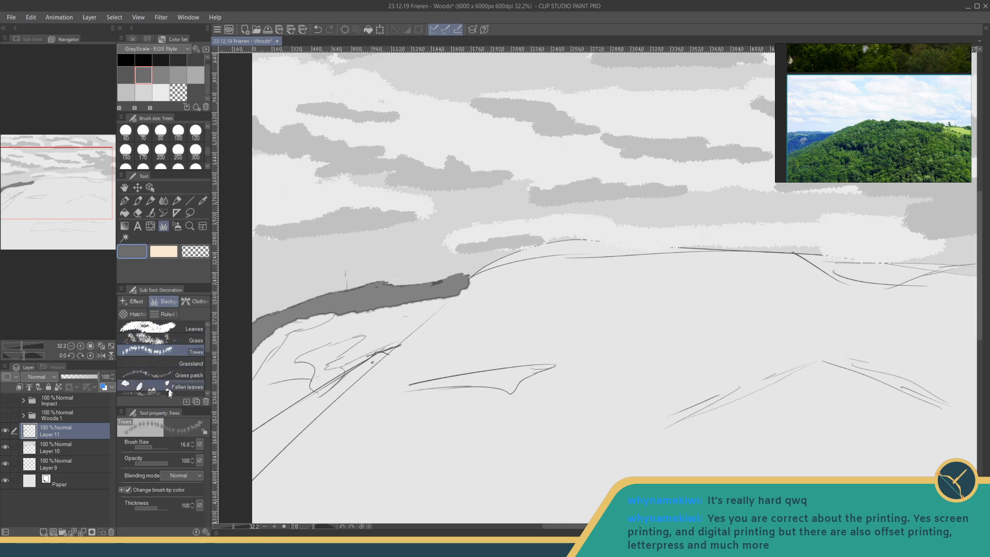
{"action": "left_click_drag", "start_coordinate": [153, 449], "coordinate": [155, 448]}
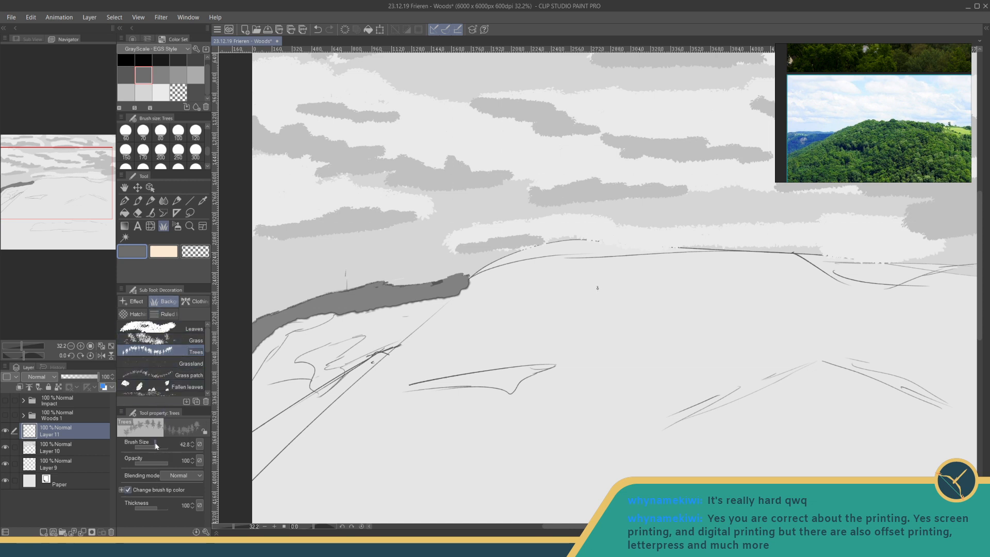
{"action": "left_click_drag", "start_coordinate": [300, 319], "coordinate": [336, 314]}
{"action": "key", "text": "ctrl+z"}
{"action": "mouse_move", "coordinate": [320, 327]}
{"action": "left_mouse_down"}
{"action": "mouse_move", "coordinate": [273, 333]}
{"action": "mouse_move", "coordinate": [297, 331]}
{"action": "mouse_move", "coordinate": [255, 351]}
{"action": "mouse_move", "coordinate": [279, 333]}
{"action": "mouse_move", "coordinate": [249, 371]}
{"action": "left_mouse_up"}
{"action": "key", "text": "ctrl+z"}
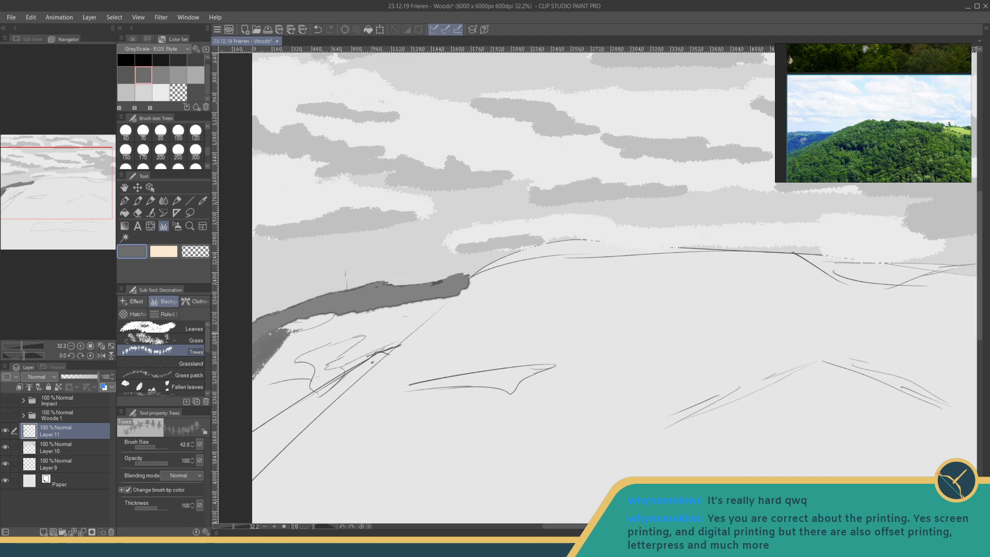
{"action": "left_click_drag", "start_coordinate": [280, 325], "coordinate": [302, 320]}
- Outline the left slope under the ridge and its clearings in dark grey with the Trees brush at size 54
{"action": "left_click", "coordinate": [149, 446]}
{"action": "left_click", "coordinate": [126, 75]}
{"action": "left_click", "coordinate": [146, 76]}
{"action": "left_click", "coordinate": [195, 60]}
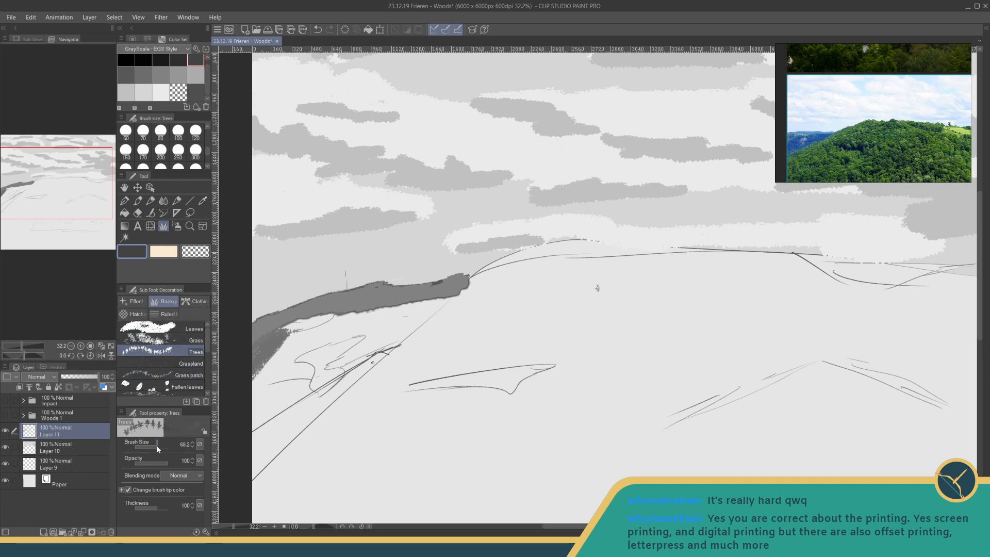
{"action": "mouse_move", "coordinate": [283, 338]}
{"action": "left_mouse_down"}
{"action": "mouse_move", "coordinate": [349, 311]}
{"action": "mouse_move", "coordinate": [452, 295]}
{"action": "left_mouse_up"}
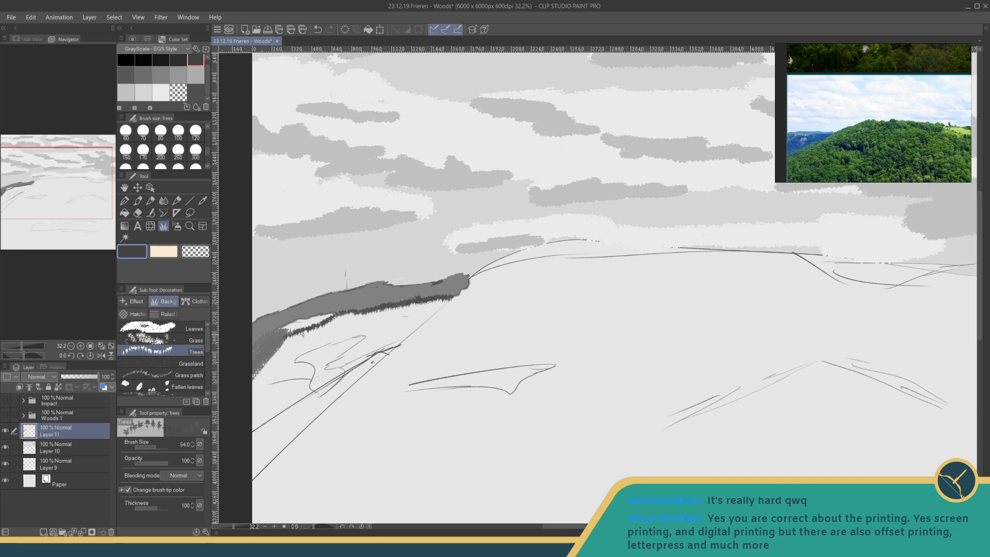
{"action": "mouse_move", "coordinate": [295, 328]}
{"action": "left_mouse_down"}
{"action": "mouse_move", "coordinate": [257, 371]}
{"action": "mouse_move", "coordinate": [320, 324]}
{"action": "mouse_move", "coordinate": [293, 365]}
{"action": "mouse_move", "coordinate": [312, 367]}
{"action": "mouse_move", "coordinate": [315, 397]}
{"action": "mouse_move", "coordinate": [351, 359]}
{"action": "mouse_move", "coordinate": [335, 362]}
{"action": "mouse_move", "coordinate": [339, 370]}
{"action": "mouse_move", "coordinate": [329, 362]}
{"action": "mouse_move", "coordinate": [370, 334]}
{"action": "mouse_move", "coordinate": [306, 355]}
{"action": "mouse_move", "coordinate": [404, 336]}
{"action": "mouse_move", "coordinate": [383, 349]}
{"action": "left_mouse_up"}
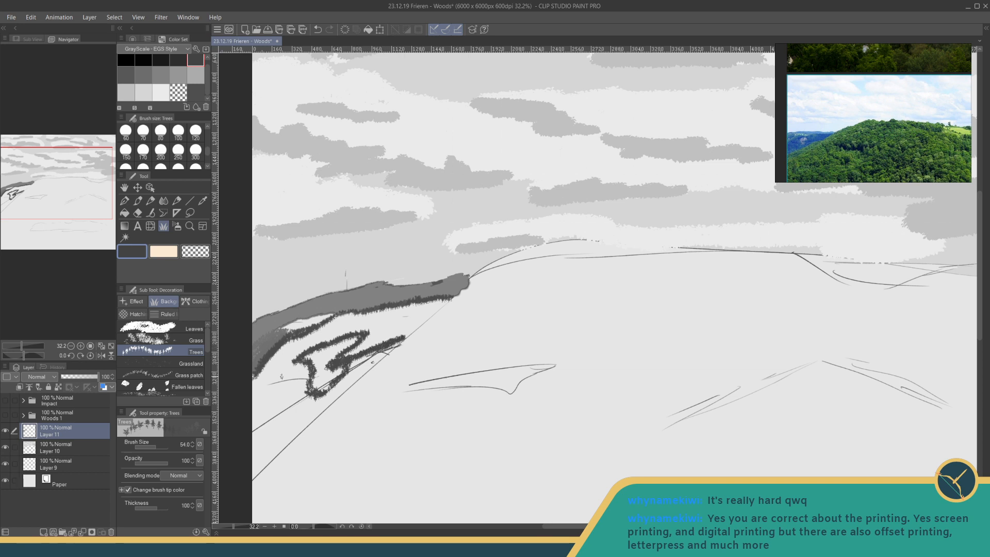
{"action": "mouse_move", "coordinate": [305, 381]}
{"action": "left_mouse_down"}
{"action": "mouse_move", "coordinate": [255, 380]}
{"action": "mouse_move", "coordinate": [300, 381]}
{"action": "left_mouse_up"}
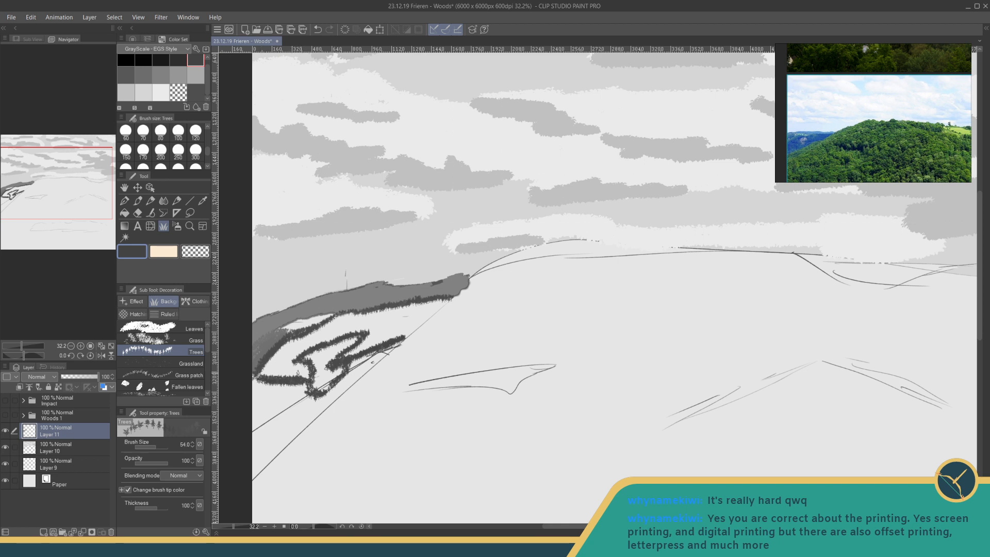
- Accent the tree outlines around the left slope's clearing with a darker grey
{"action": "left_click", "coordinate": [179, 60]}
{"action": "left_click_drag", "start_coordinate": [258, 380], "coordinate": [287, 381]}
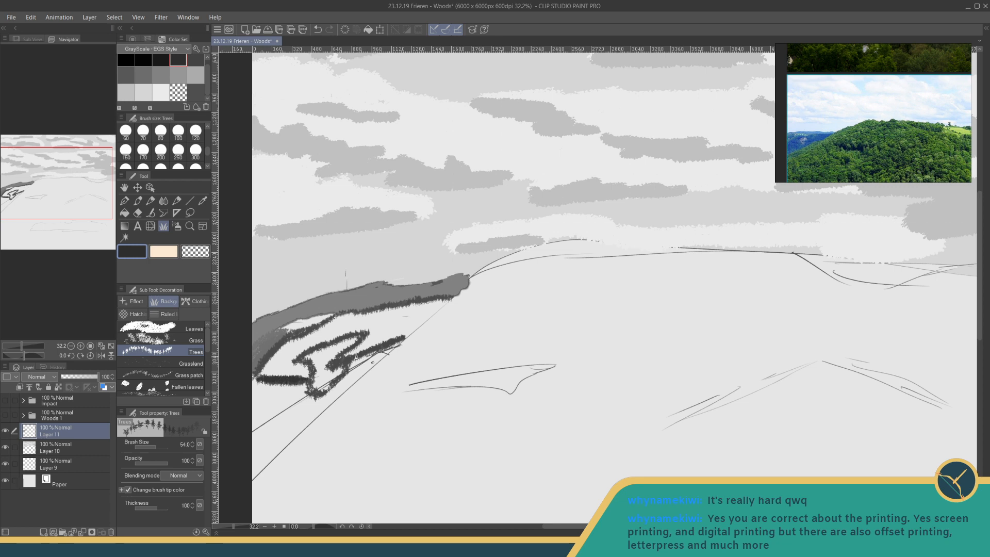
{"action": "mouse_move", "coordinate": [355, 356]}
{"action": "left_mouse_down"}
{"action": "mouse_move", "coordinate": [372, 348]}
{"action": "mouse_move", "coordinate": [308, 354]}
{"action": "mouse_move", "coordinate": [353, 334]}
{"action": "left_mouse_up"}
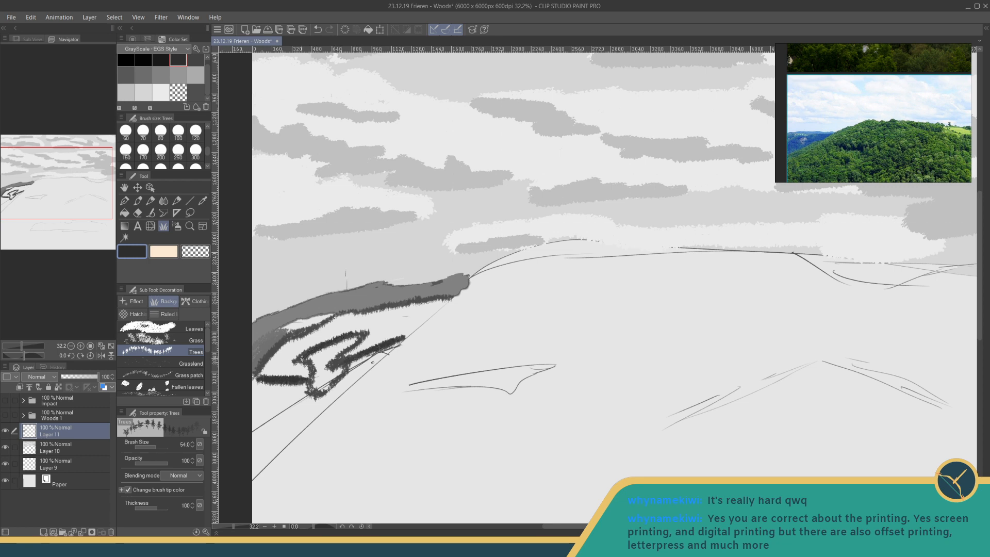
- Fill the left slope around its clearings with dark grey trees down to the lower sketch line
{"action": "left_click", "coordinate": [195, 60]}
{"action": "mouse_move", "coordinate": [446, 303]}
{"action": "left_mouse_down"}
{"action": "mouse_move", "coordinate": [408, 338]}
{"action": "mouse_move", "coordinate": [436, 303]}
{"action": "mouse_move", "coordinate": [365, 351]}
{"action": "left_mouse_up"}
{"action": "mouse_move", "coordinate": [421, 307]}
{"action": "left_mouse_down"}
{"action": "mouse_move", "coordinate": [350, 355]}
{"action": "mouse_move", "coordinate": [412, 306]}
{"action": "mouse_move", "coordinate": [375, 345]}
{"action": "mouse_move", "coordinate": [400, 309]}
{"action": "mouse_move", "coordinate": [366, 332]}
{"action": "mouse_move", "coordinate": [394, 312]}
{"action": "mouse_move", "coordinate": [326, 330]}
{"action": "mouse_move", "coordinate": [345, 312]}
{"action": "mouse_move", "coordinate": [336, 328]}
{"action": "mouse_move", "coordinate": [377, 312]}
{"action": "mouse_move", "coordinate": [297, 351]}
{"action": "mouse_move", "coordinate": [288, 343]}
{"action": "mouse_move", "coordinate": [266, 371]}
{"action": "mouse_move", "coordinate": [281, 361]}
{"action": "mouse_move", "coordinate": [286, 374]}
{"action": "mouse_move", "coordinate": [297, 366]}
{"action": "mouse_move", "coordinate": [287, 377]}
{"action": "mouse_move", "coordinate": [308, 371]}
{"action": "left_mouse_up"}
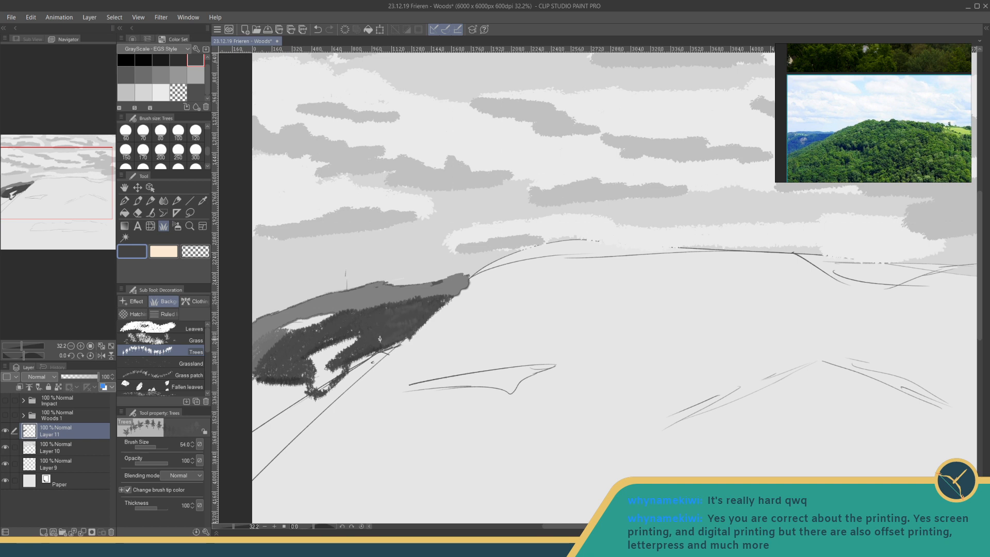
{"action": "key", "text": "ctrl+z"}
{"action": "left_click", "coordinate": [445, 297]}
{"action": "mouse_move", "coordinate": [256, 385]}
{"action": "left_mouse_down"}
{"action": "mouse_move", "coordinate": [281, 387]}
{"action": "mouse_move", "coordinate": [296, 412]}
{"action": "mouse_move", "coordinate": [304, 387]}
{"action": "mouse_move", "coordinate": [299, 423]}
{"action": "mouse_move", "coordinate": [261, 424]}
{"action": "left_mouse_up"}
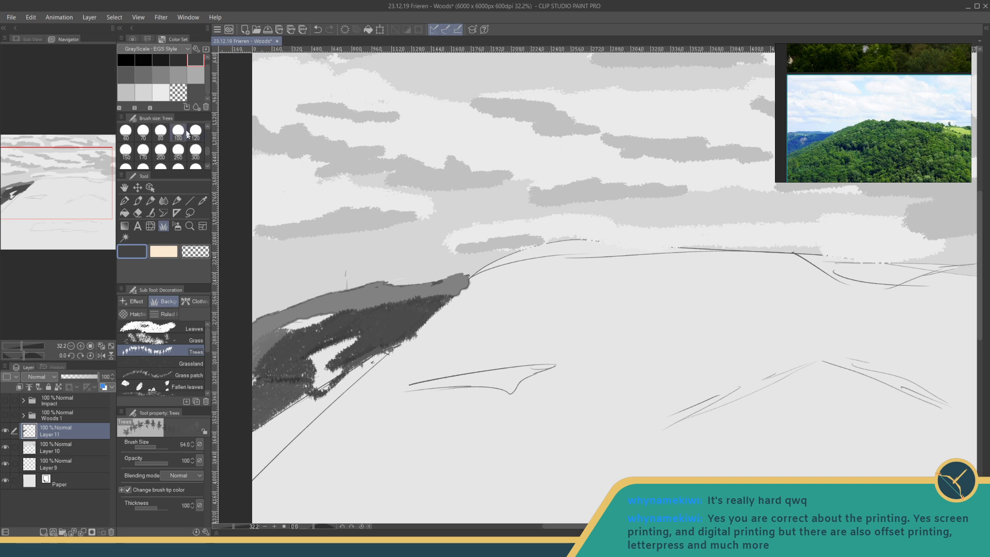
- Add a new layer above the trees and try a mid-grey Leaves stroke at size 100 below the dark slope
{"action": "left_click", "coordinate": [161, 74]}
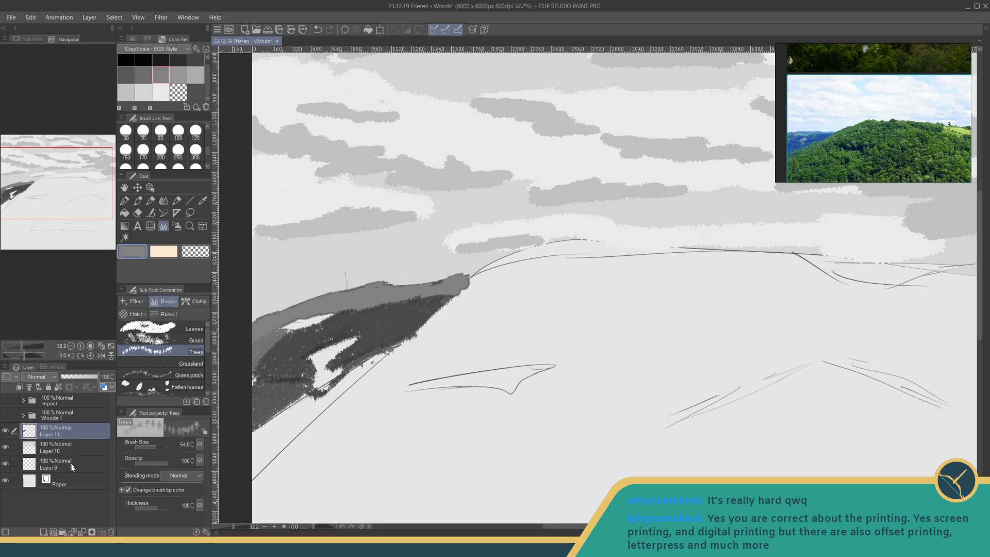
{"action": "left_click", "coordinate": [43, 532]}
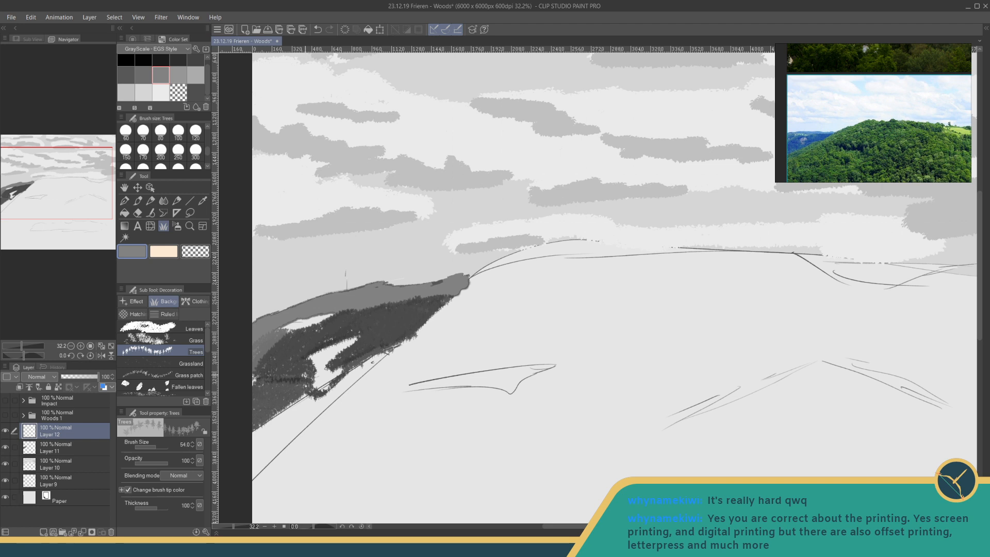
{"action": "left_click", "coordinate": [181, 330]}
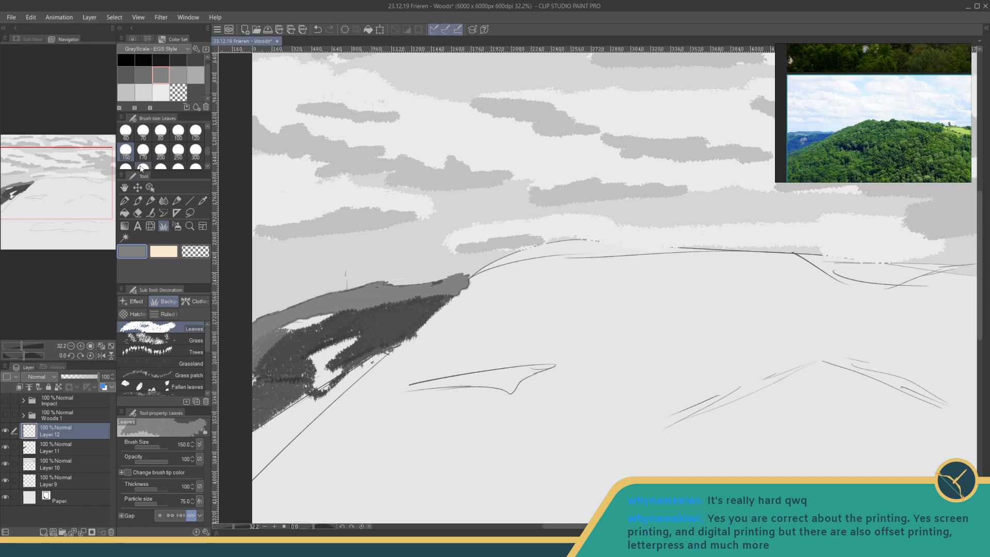
{"action": "left_click", "coordinate": [178, 132]}
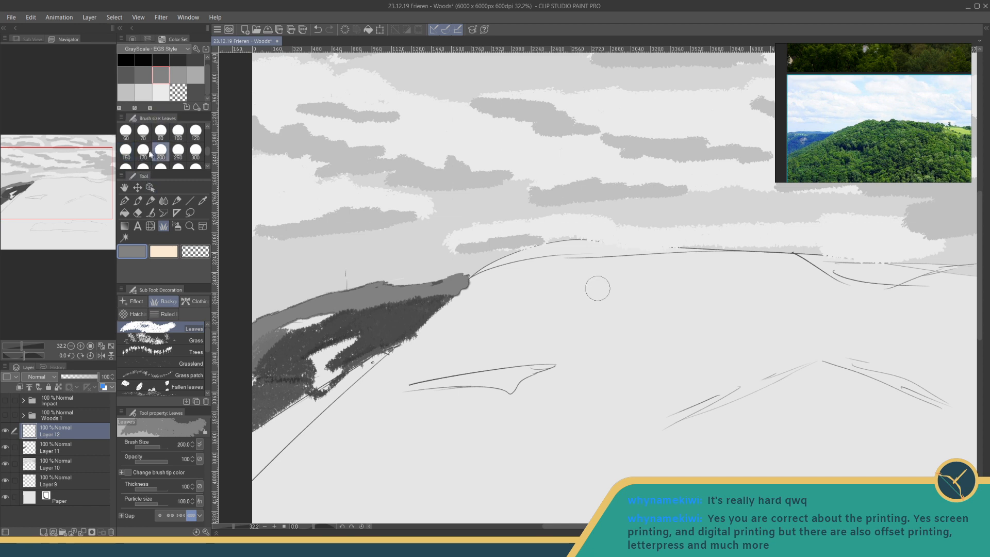
{"action": "left_click_drag", "start_coordinate": [382, 355], "coordinate": [354, 373]}
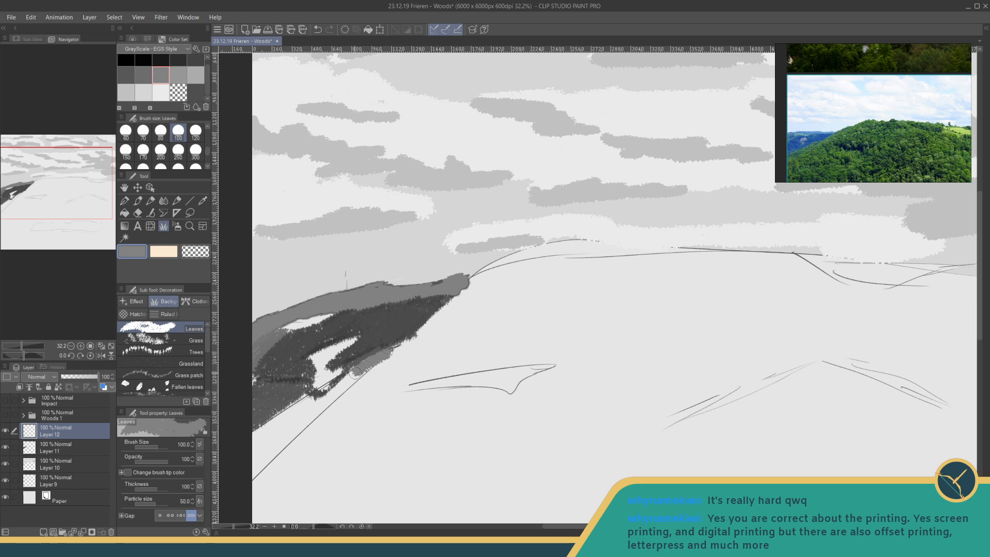
{"action": "key", "text": "ctrl+z"}
- Enable Change brush tip color for the Leaves brush and try a stroke along the slope's lower edge
{"action": "left_click", "coordinate": [206, 532]}
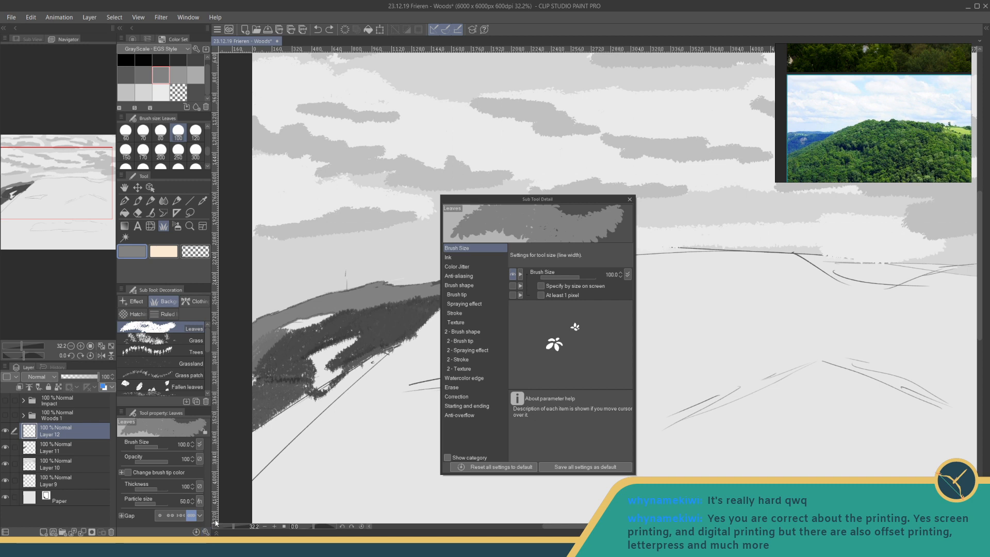
{"action": "left_click", "coordinate": [465, 267]}
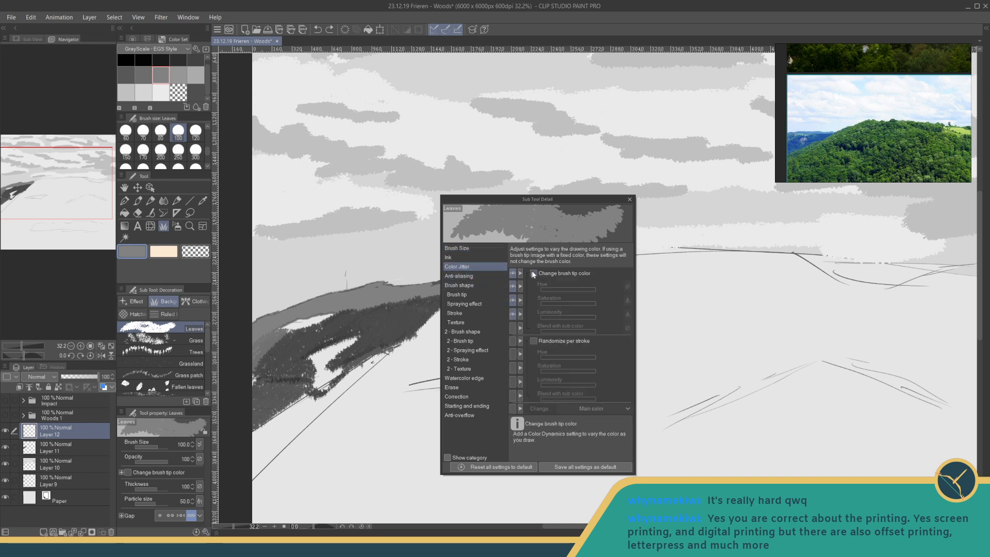
{"action": "left_click", "coordinate": [534, 273]}
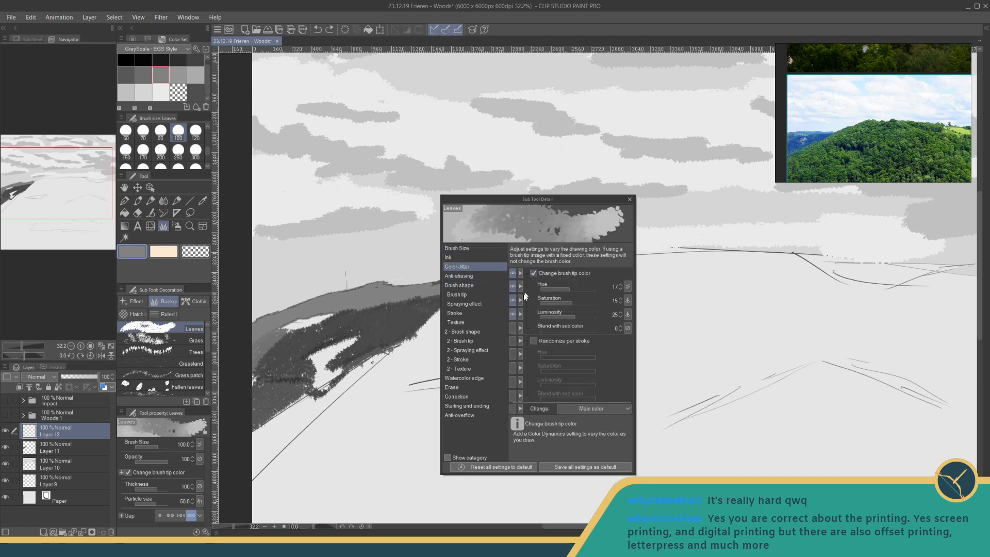
{"action": "left_click", "coordinate": [629, 200]}
{"action": "left_click_drag", "start_coordinate": [384, 357], "coordinate": [337, 382]}
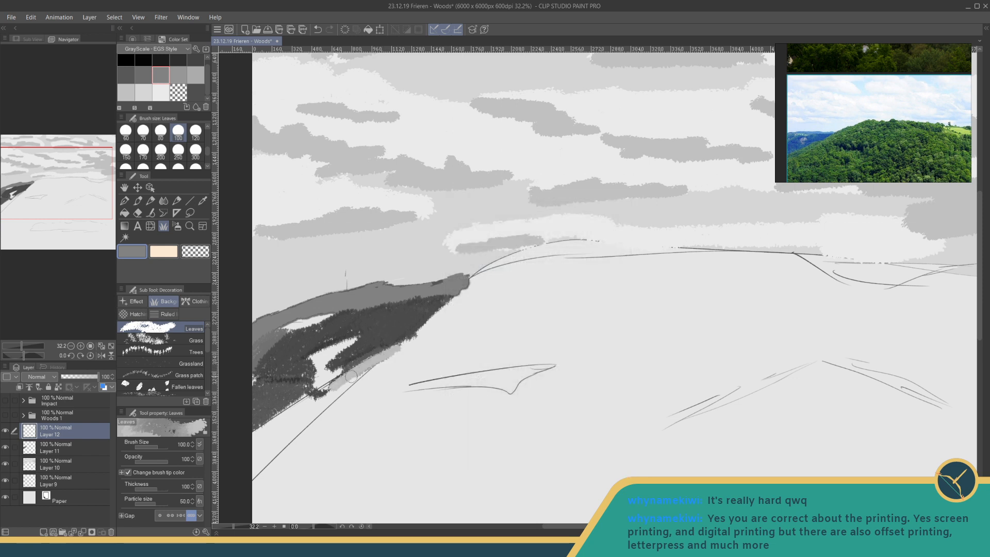
{"action": "key", "text": "ctrl+z"}
- Widen the Leaves brush gap and cover the strip below the dark slope with varied grey foliage
{"action": "left_click", "coordinate": [170, 516]}
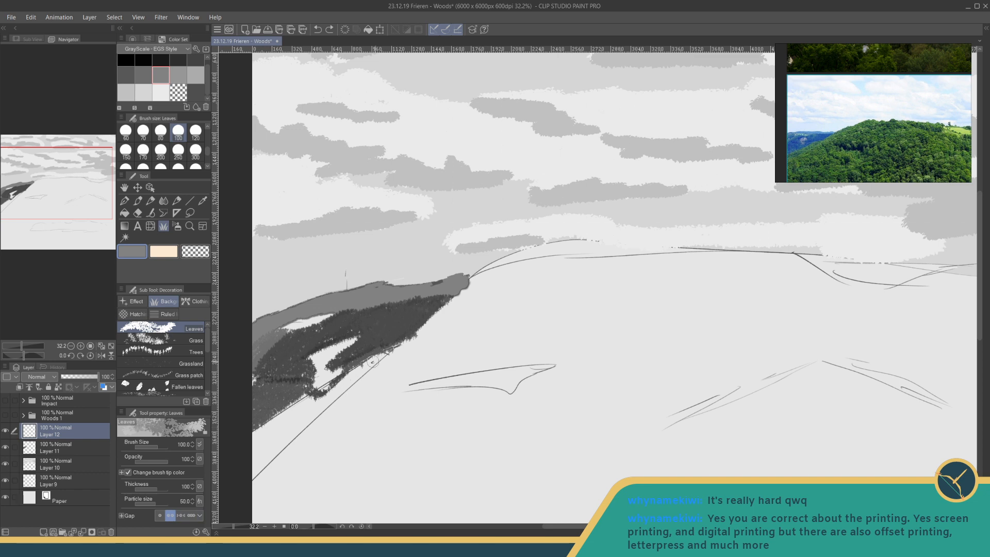
{"action": "mouse_move", "coordinate": [372, 362]}
{"action": "left_mouse_down"}
{"action": "mouse_move", "coordinate": [393, 352]}
{"action": "mouse_move", "coordinate": [259, 438]}
{"action": "mouse_move", "coordinate": [264, 428]}
{"action": "mouse_move", "coordinate": [266, 451]}
{"action": "mouse_move", "coordinate": [305, 405]}
{"action": "mouse_move", "coordinate": [382, 356]}
{"action": "mouse_move", "coordinate": [289, 414]}
{"action": "mouse_move", "coordinate": [270, 438]}
{"action": "mouse_move", "coordinate": [359, 373]}
{"action": "left_mouse_up"}
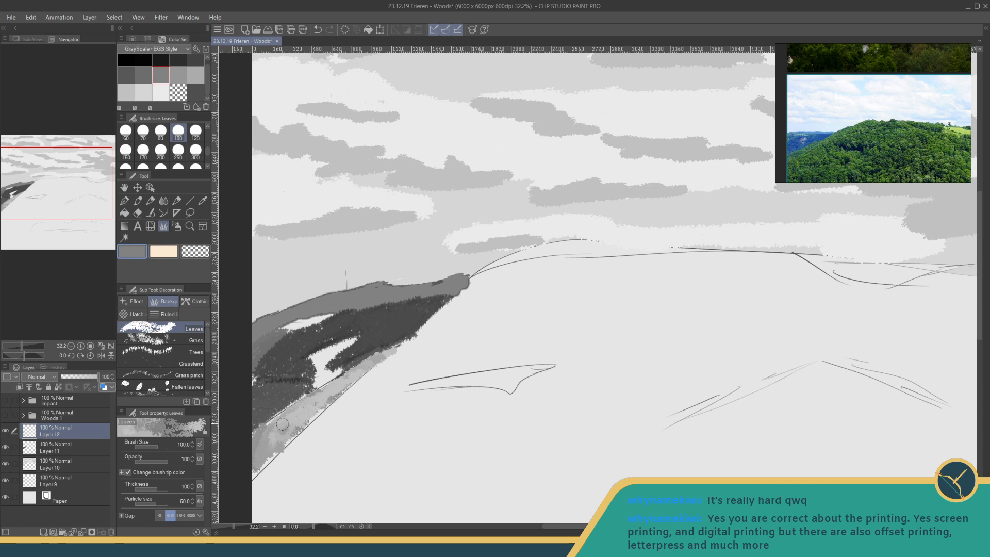
{"action": "mouse_move", "coordinate": [282, 424]}
{"action": "left_mouse_down"}
{"action": "mouse_move", "coordinate": [256, 440]}
{"action": "mouse_move", "coordinate": [296, 405]}
{"action": "mouse_move", "coordinate": [270, 425]}
{"action": "mouse_move", "coordinate": [373, 366]}
{"action": "mouse_move", "coordinate": [255, 470]}
{"action": "mouse_move", "coordinate": [292, 418]}
{"action": "mouse_move", "coordinate": [359, 370]}
{"action": "left_mouse_up"}
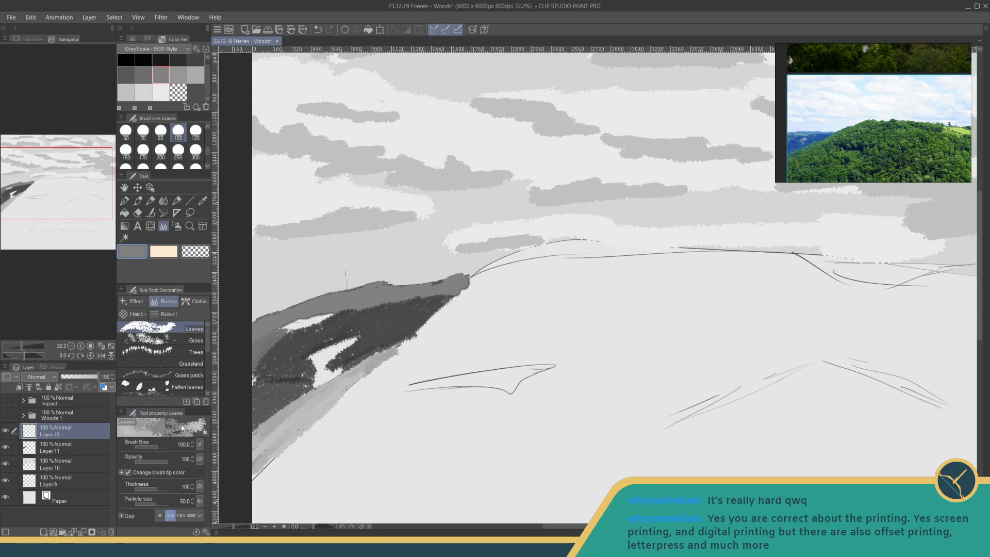
- Disable Change brush tip color for the Leaves brush and paint lighter grey foliage over the strip below the dark slope
{"action": "left_click", "coordinate": [196, 532]}
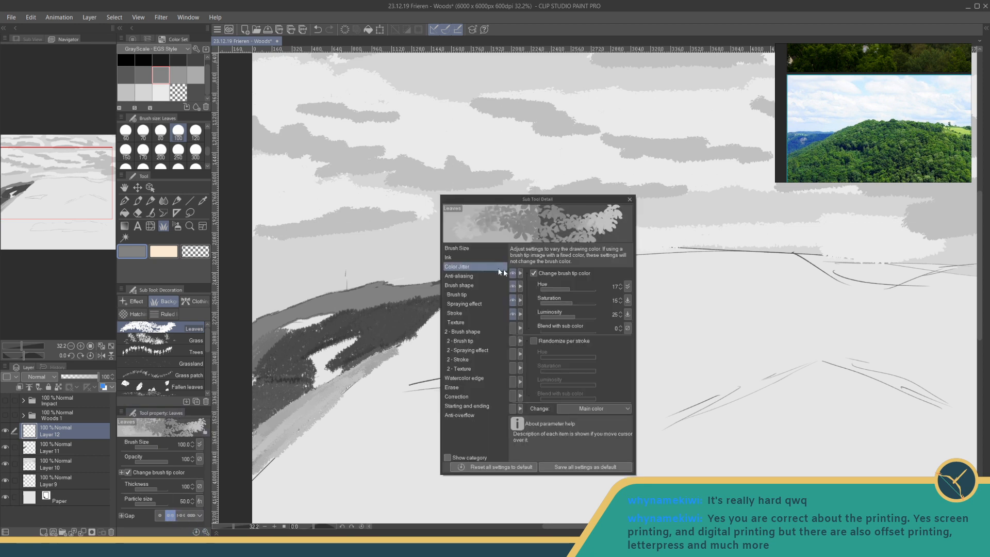
{"action": "left_click", "coordinate": [534, 273]}
{"action": "left_click", "coordinate": [629, 199]}
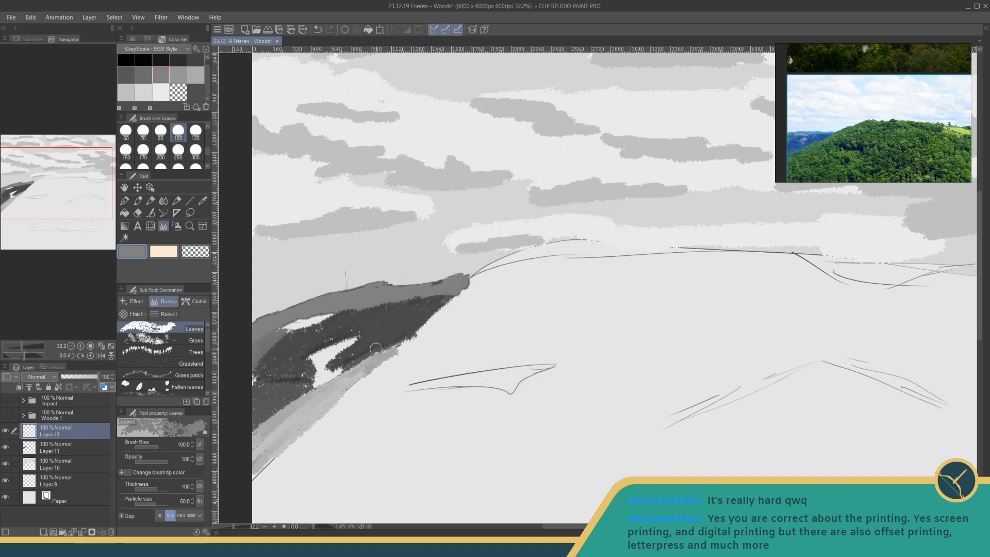
{"action": "key", "text": "ctrl+z"}
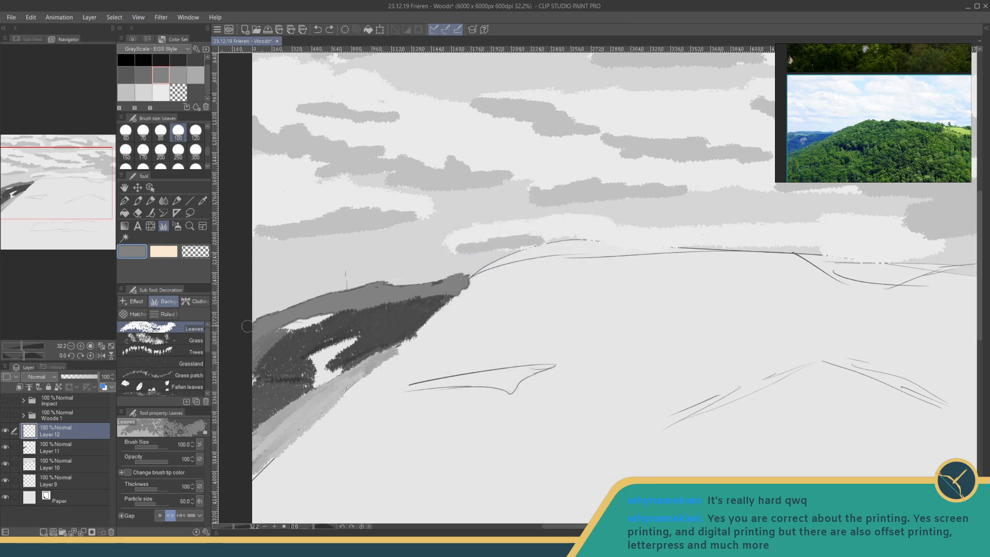
{"action": "left_click", "coordinate": [176, 74]}
{"action": "mouse_move", "coordinate": [389, 354]}
{"action": "left_mouse_down"}
{"action": "mouse_move", "coordinate": [258, 428]}
{"action": "mouse_move", "coordinate": [261, 436]}
{"action": "mouse_move", "coordinate": [280, 427]}
{"action": "mouse_move", "coordinate": [271, 439]}
{"action": "mouse_move", "coordinate": [298, 423]}
{"action": "left_mouse_up"}
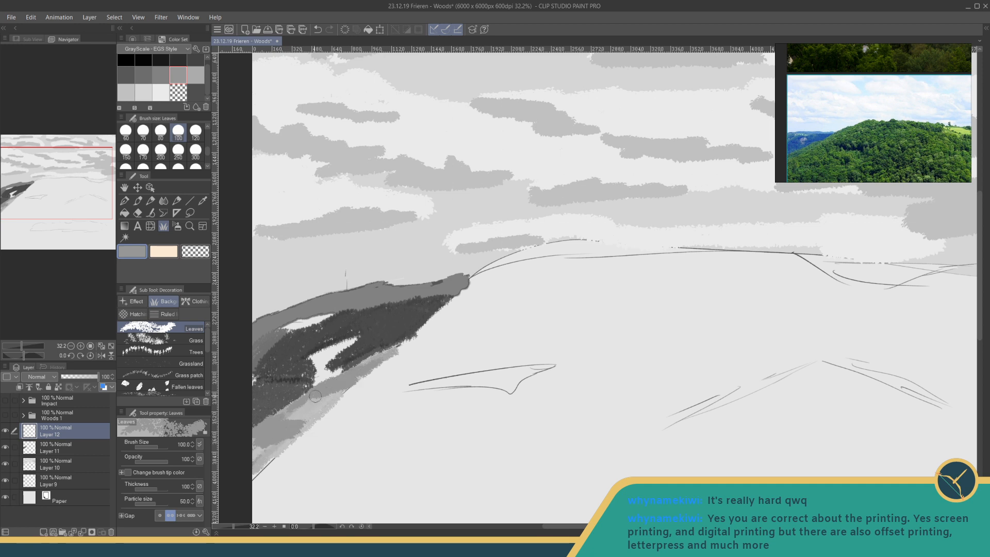
- Layer light grey foliage over the strip below the dark slope and add medium-grey leaf patches on top
{"action": "left_click", "coordinate": [195, 75]}
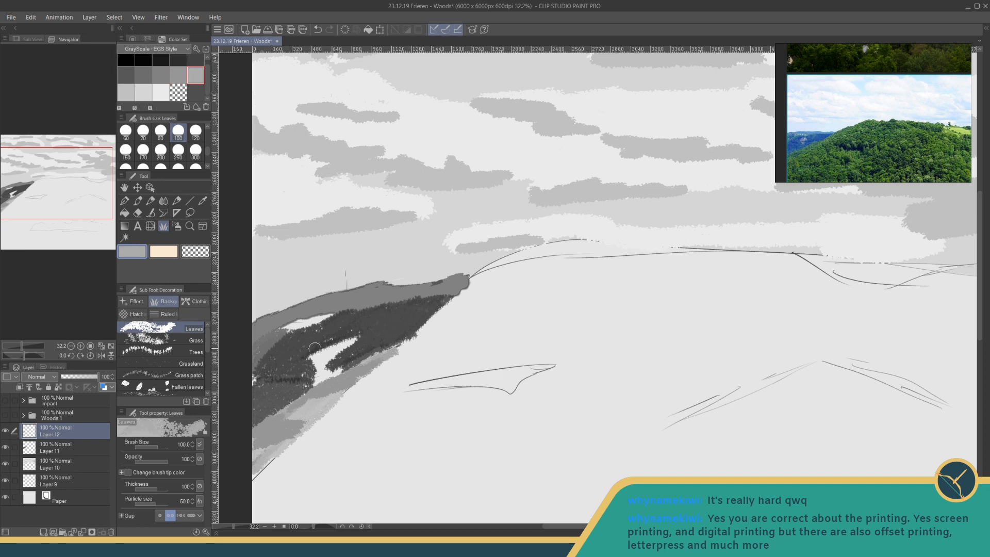
{"action": "mouse_move", "coordinate": [262, 438]}
{"action": "left_mouse_down"}
{"action": "mouse_move", "coordinate": [290, 434]}
{"action": "mouse_move", "coordinate": [274, 456]}
{"action": "mouse_move", "coordinate": [305, 400]}
{"action": "mouse_move", "coordinate": [342, 385]}
{"action": "left_mouse_up"}
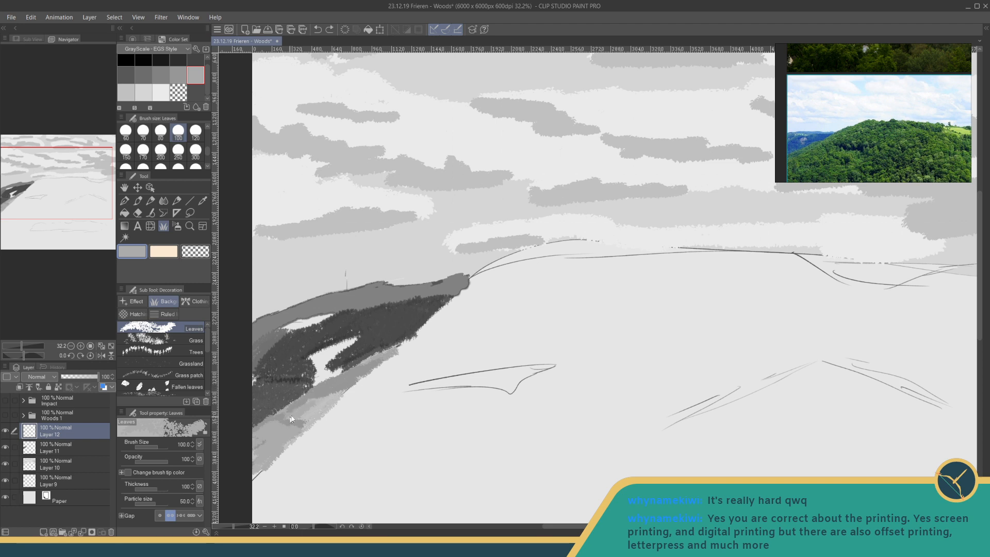
{"action": "left_click", "coordinate": [172, 77]}
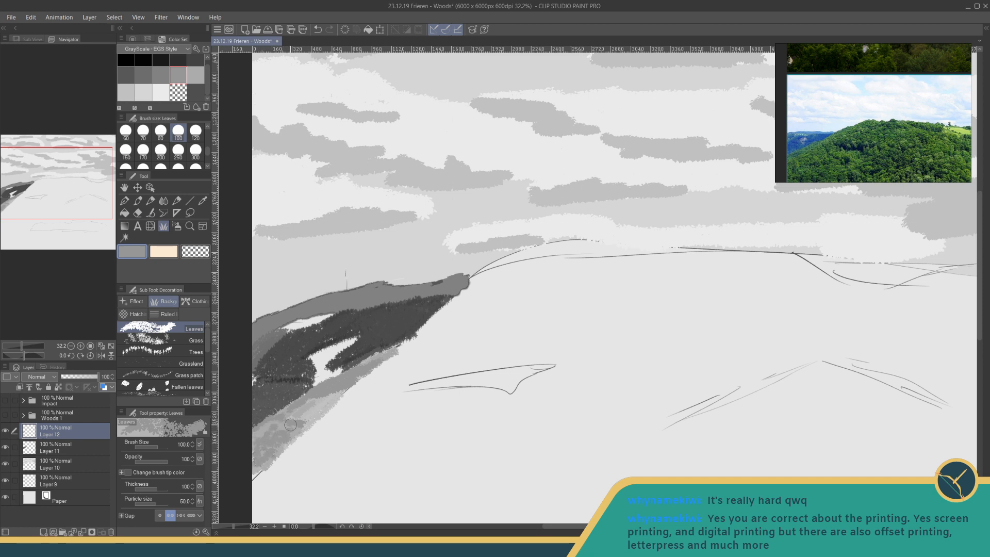
{"action": "mouse_move", "coordinate": [311, 411]}
{"action": "left_mouse_down"}
{"action": "mouse_move", "coordinate": [303, 417]}
{"action": "mouse_move", "coordinate": [329, 398]}
{"action": "left_mouse_up"}
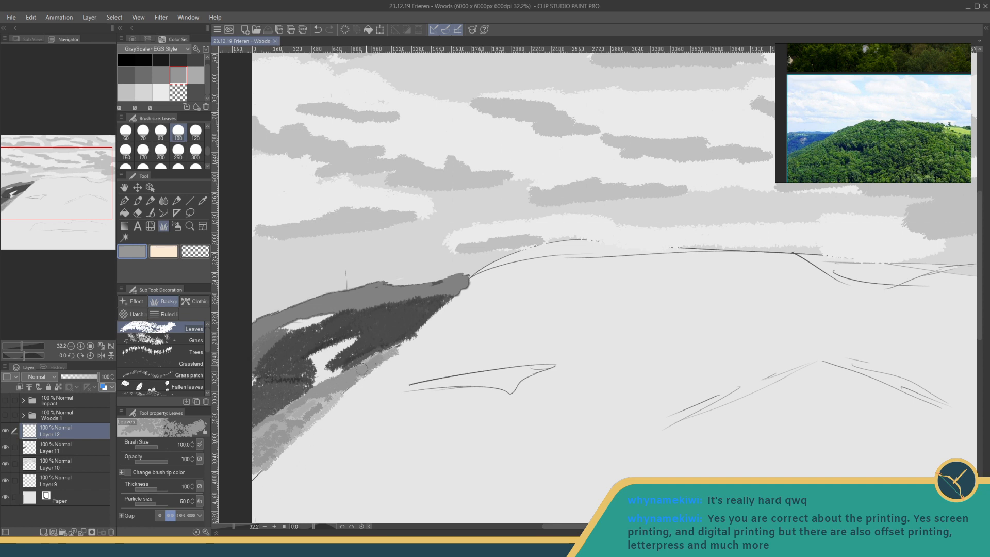
- Set the Leaves brush gap to its narrowest setting and even out the strip below the dark slope with medium-grey foliage
{"action": "left_click_drag", "start_coordinate": [314, 407], "coordinate": [265, 455]}
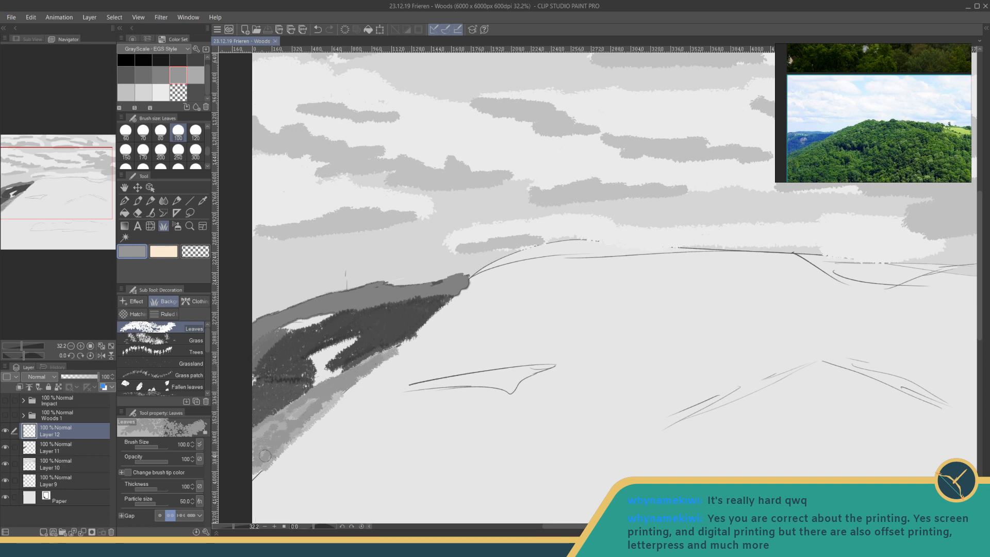
{"action": "left_click", "coordinate": [186, 515]}
{"action": "left_click", "coordinate": [160, 516]}
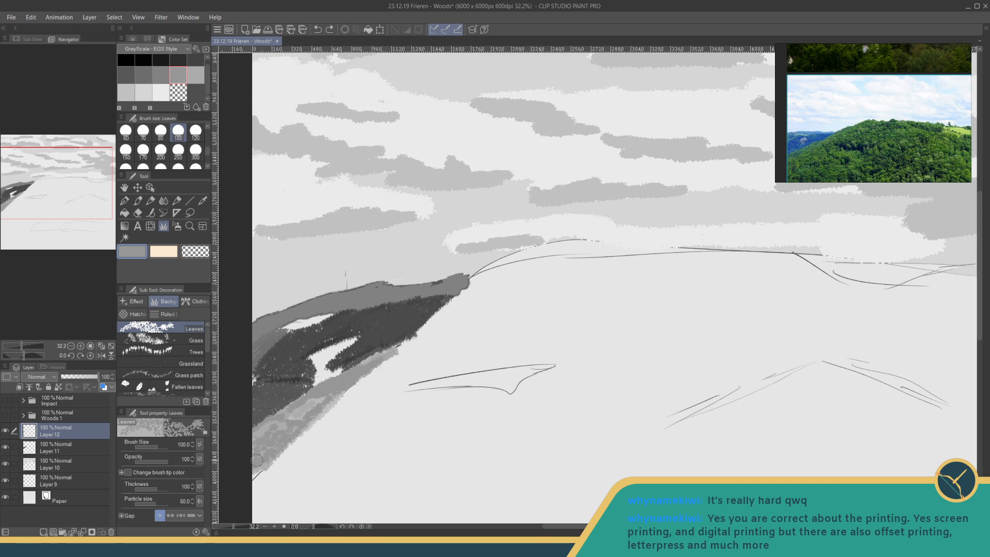
{"action": "mouse_move", "coordinate": [261, 448]}
{"action": "left_mouse_down"}
{"action": "mouse_move", "coordinate": [355, 373]}
{"action": "mouse_move", "coordinate": [260, 440]}
{"action": "mouse_move", "coordinate": [395, 352]}
{"action": "left_mouse_up"}
{"action": "left_click_drag", "start_coordinate": [336, 379], "coordinate": [385, 352]}
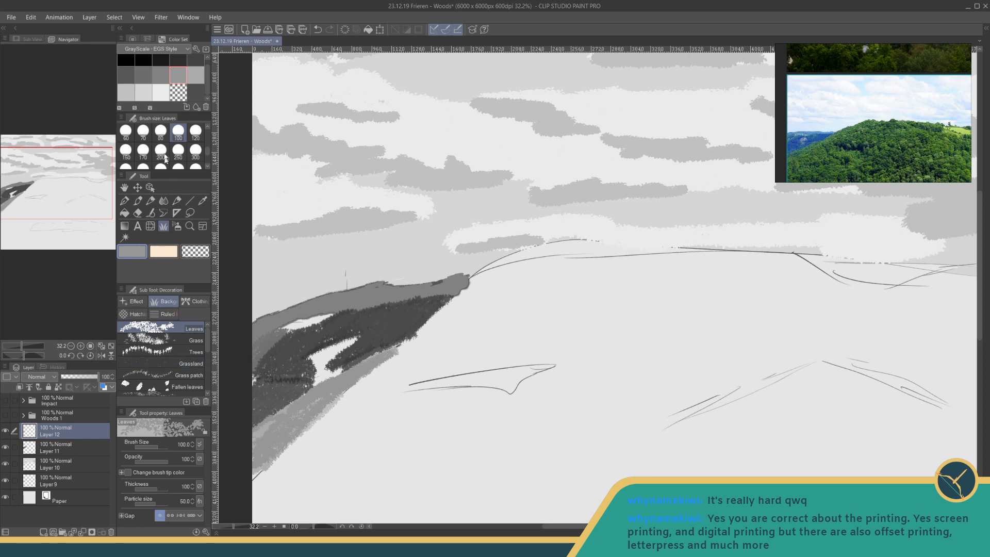
- Switch to a lighter grey and paint foliage over the lower and outer part of the strip below the dark slope
{"action": "left_click", "coordinate": [196, 77]}
{"action": "mouse_move", "coordinate": [359, 354]}
{"action": "left_mouse_down"}
{"action": "mouse_move", "coordinate": [258, 437]}
{"action": "mouse_move", "coordinate": [364, 376]}
{"action": "mouse_move", "coordinate": [281, 430]}
{"action": "mouse_move", "coordinate": [354, 377]}
{"action": "mouse_move", "coordinate": [254, 462]}
{"action": "mouse_move", "coordinate": [341, 386]}
{"action": "mouse_move", "coordinate": [255, 475]}
{"action": "mouse_move", "coordinate": [299, 424]}
{"action": "mouse_move", "coordinate": [264, 430]}
{"action": "mouse_move", "coordinate": [258, 436]}
{"action": "mouse_move", "coordinate": [377, 359]}
{"action": "mouse_move", "coordinate": [308, 393]}
{"action": "mouse_move", "coordinate": [375, 359]}
{"action": "mouse_move", "coordinate": [329, 386]}
{"action": "left_mouse_up"}
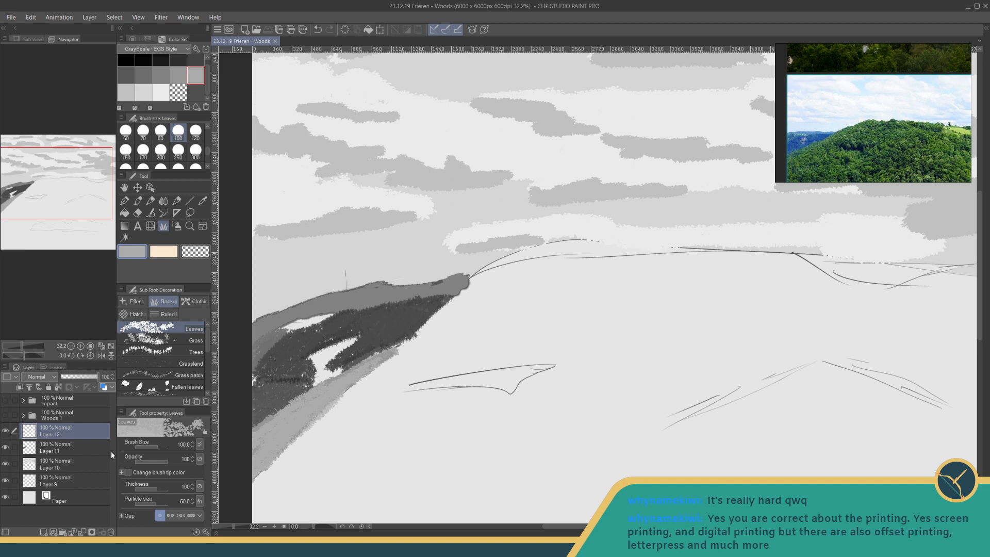
{"action": "mouse_move", "coordinate": [402, 353]}
{"action": "left_mouse_down"}
{"action": "mouse_move", "coordinate": [351, 389]}
{"action": "mouse_move", "coordinate": [351, 443]}
{"action": "mouse_move", "coordinate": [378, 361]}
{"action": "left_mouse_up"}
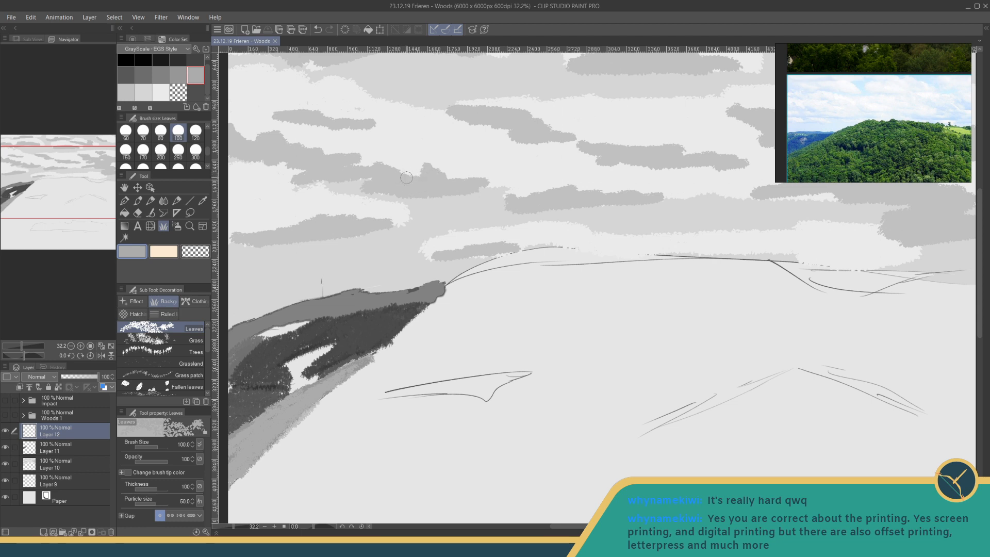
- Sample the grey of the sky background and lighten the drawing color to DBDBDB
{"action": "left_click_drag", "start_coordinate": [467, 269], "coordinate": [493, 338]}
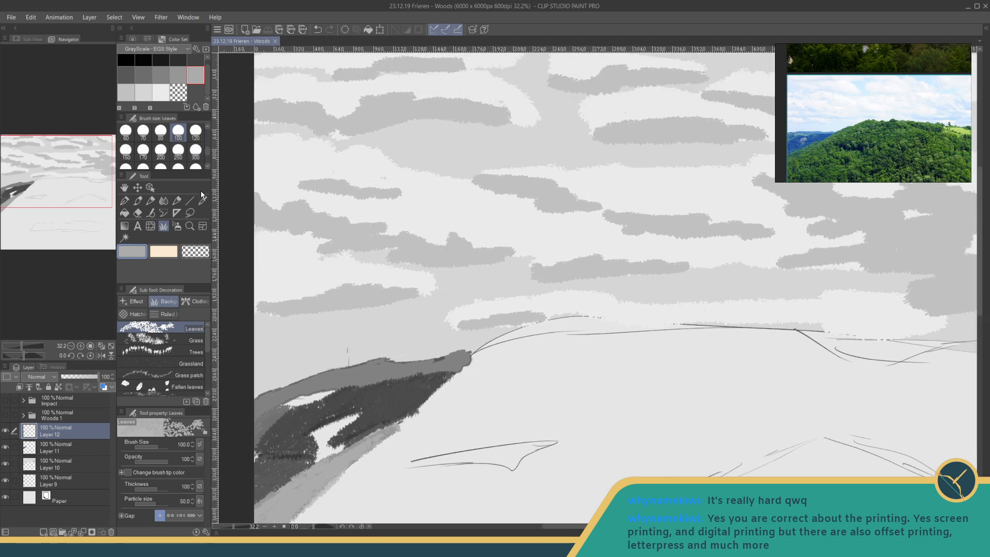
{"action": "key", "text": "i"}
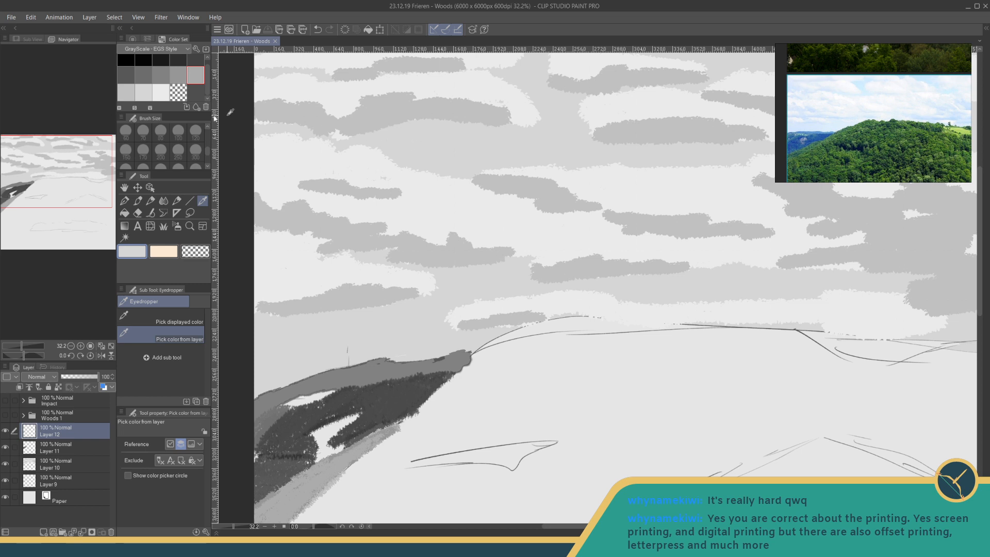
{"action": "left_click", "coordinate": [132, 252]}
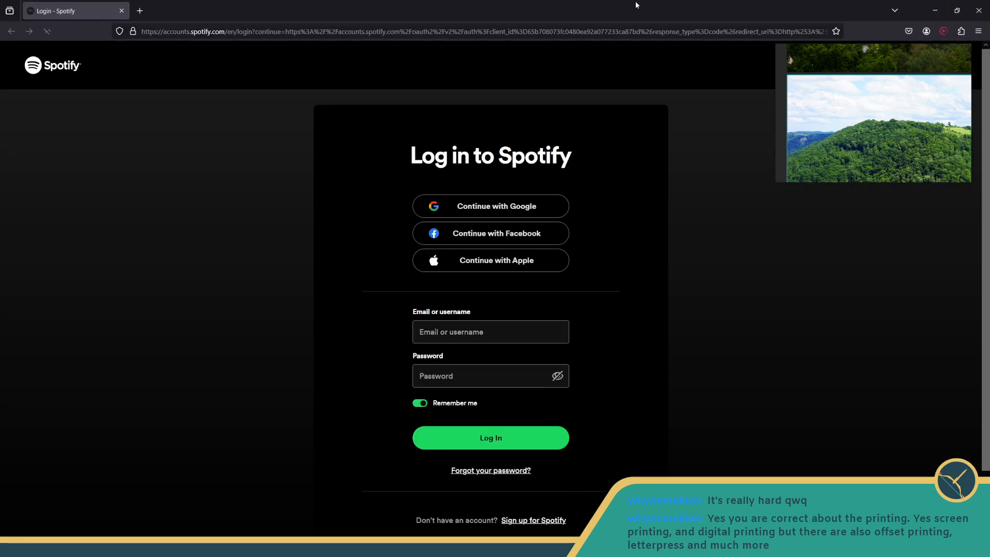
{"action": "left_click_drag", "start_coordinate": [636, 3], "coordinate": [636, 0]}
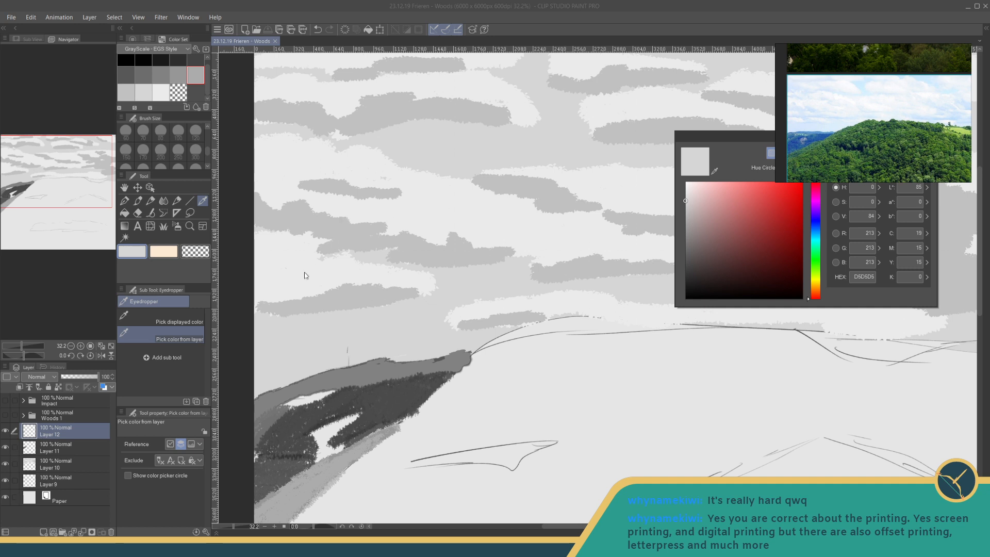
{"action": "left_click", "coordinate": [685, 197]}
- Fill the darker grey cloud patches across the lower and middle sky with the lightened grey
{"action": "left_click", "coordinate": [125, 213]}
{"action": "left_click", "coordinate": [331, 221]}
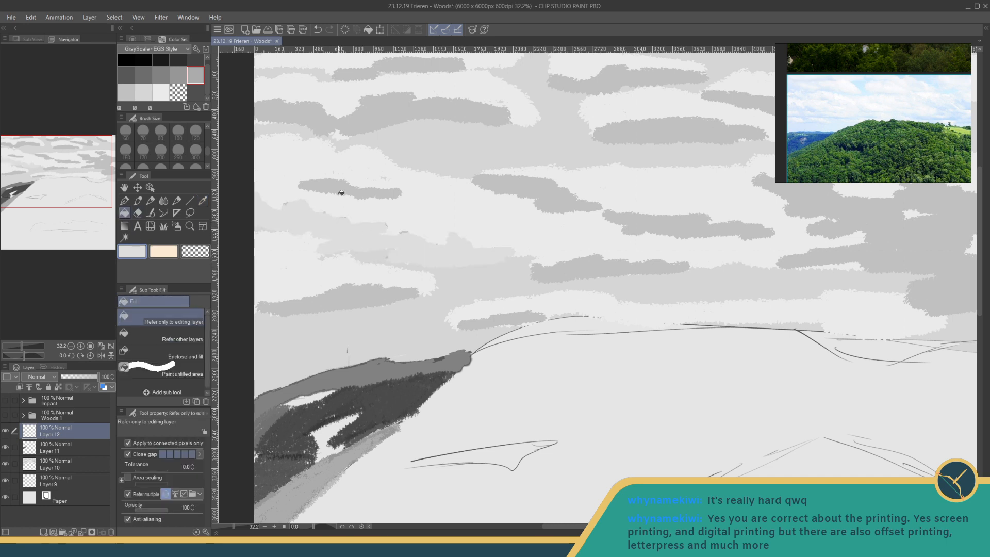
{"action": "left_click", "coordinate": [343, 192]}
{"action": "left_click", "coordinate": [324, 297]}
{"action": "left_click", "coordinate": [490, 316]}
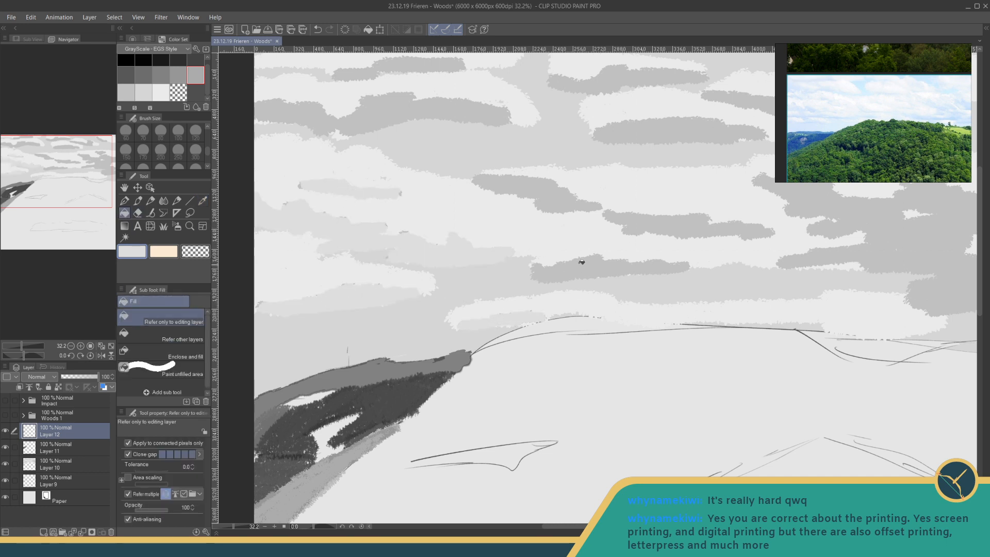
{"action": "left_click", "coordinate": [582, 262]}
{"action": "left_click", "coordinate": [650, 220]}
{"action": "left_click", "coordinate": [548, 190]}
- Fill the remaining darker grey cloud patches along the canvas's upper edge and right side with the same light grey
{"action": "left_click_drag", "start_coordinate": [496, 184], "coordinate": [465, 297]}
{"action": "left_click", "coordinate": [344, 229]}
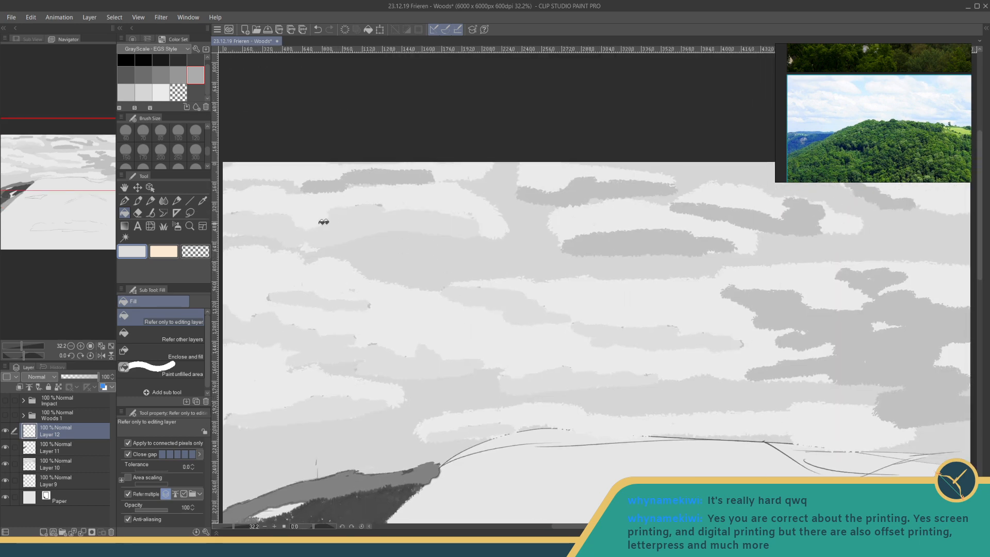
{"action": "left_click", "coordinate": [358, 176]}
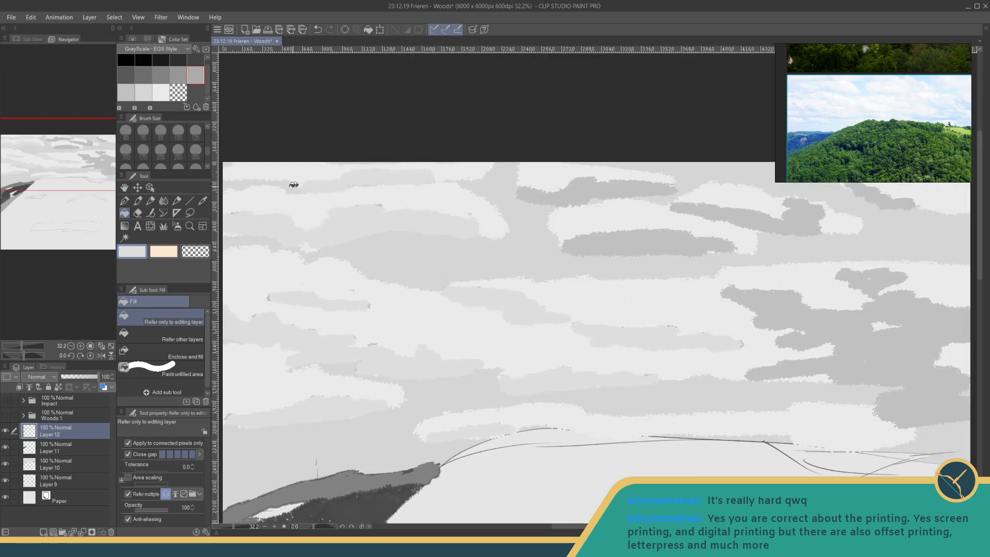
{"action": "left_click", "coordinate": [584, 191]}
{"action": "left_click", "coordinate": [619, 247]}
{"action": "left_click", "coordinate": [707, 227]}
{"action": "left_click_drag", "start_coordinate": [770, 205], "coordinate": [700, 219]}
{"action": "left_click", "coordinate": [800, 203]}
{"action": "left_click", "coordinate": [791, 284]}
{"action": "left_click", "coordinate": [734, 335]}
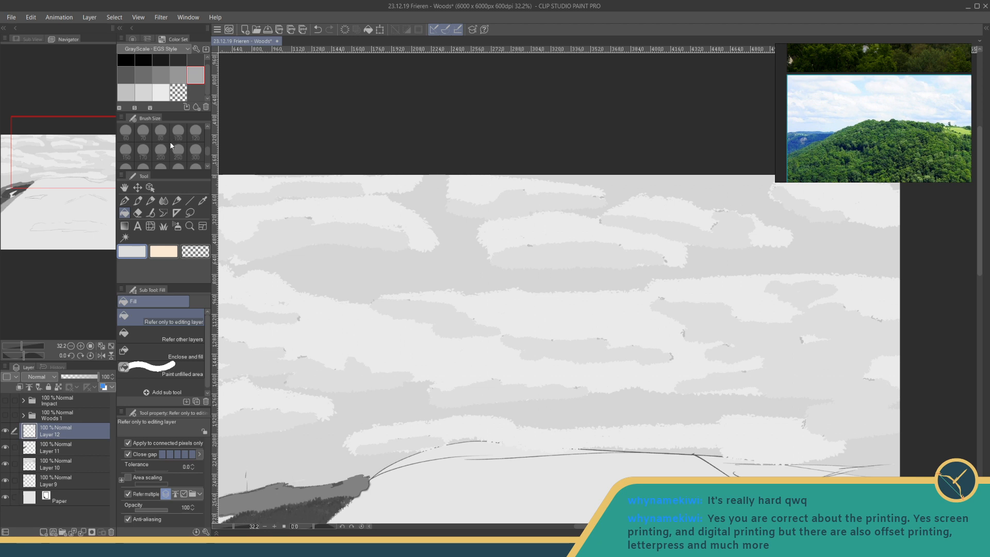
- Try filling the grey background of the upper sky with an even lighter grey and undo the fill
{"action": "left_click", "coordinate": [131, 252]}
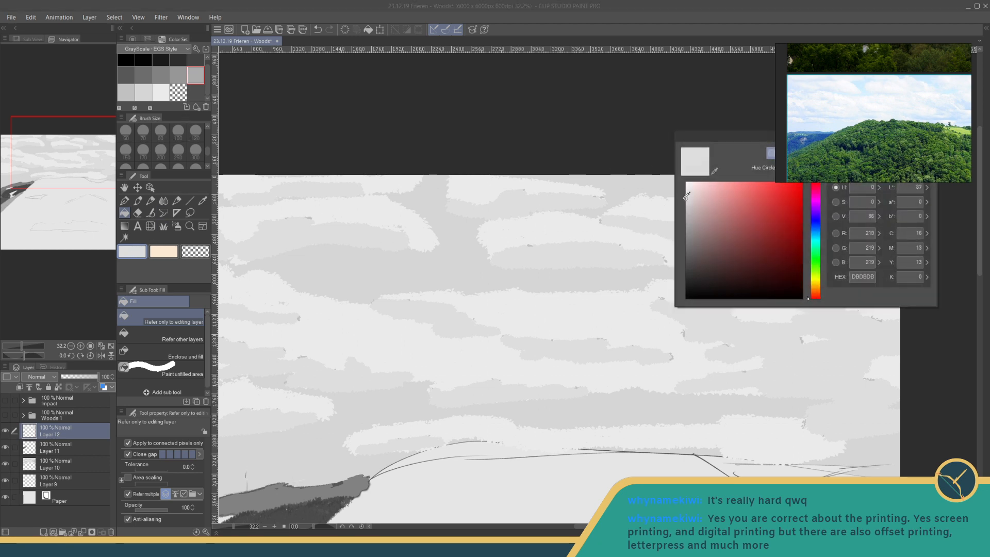
{"action": "left_click", "coordinate": [911, 151]}
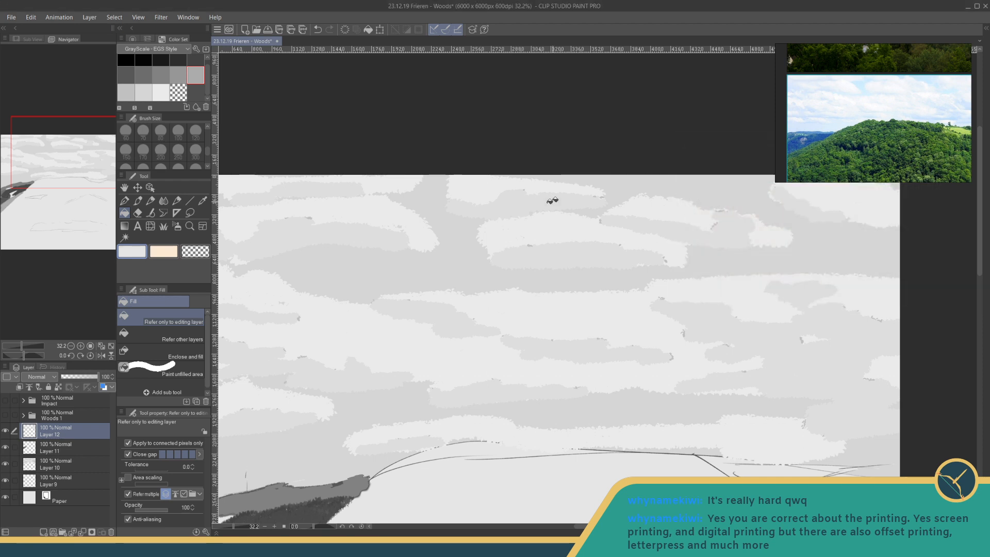
{"action": "left_click", "coordinate": [471, 248]}
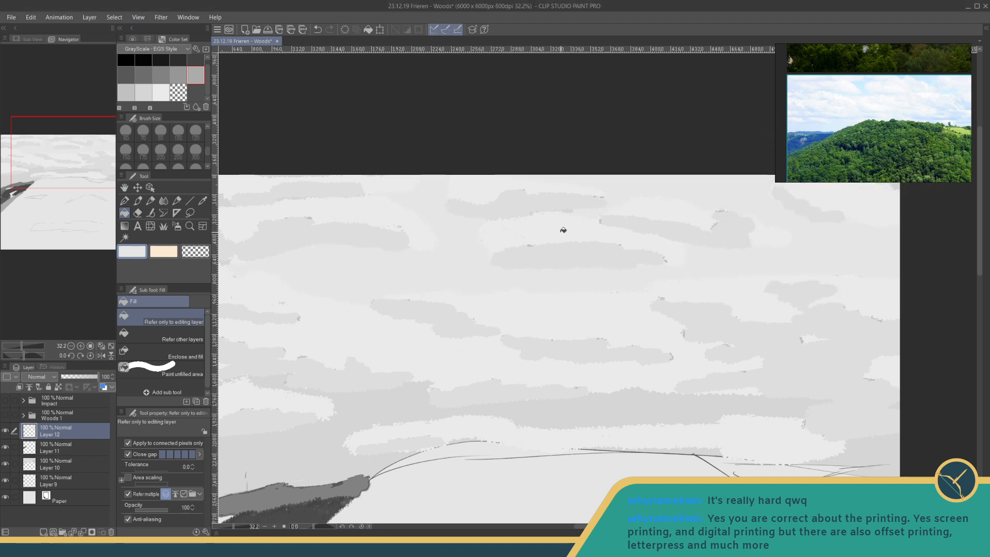
{"action": "key", "text": "ctrl+z"}
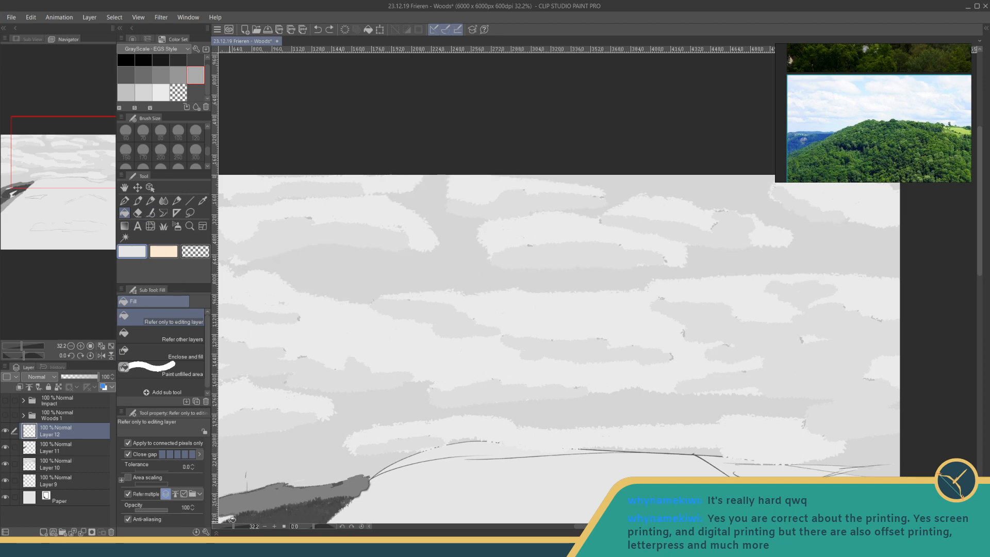
- Save the drawing, add a new raster layer above Layer 12 and save again
{"action": "left_click_drag", "start_coordinate": [233, 527], "coordinate": [229, 529]}
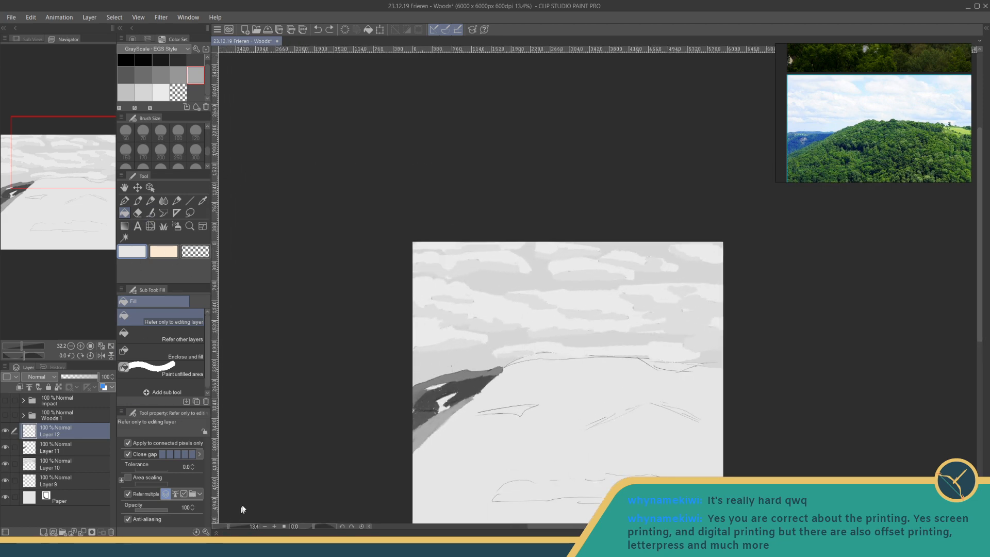
{"action": "key", "text": "ctrl+s"}
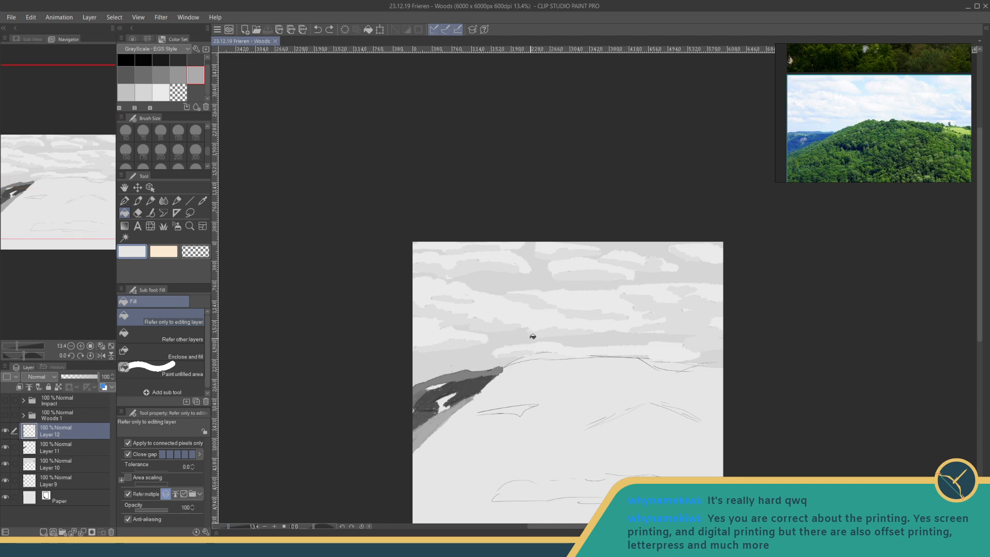
{"action": "left_click_drag", "start_coordinate": [556, 341], "coordinate": [535, 281]}
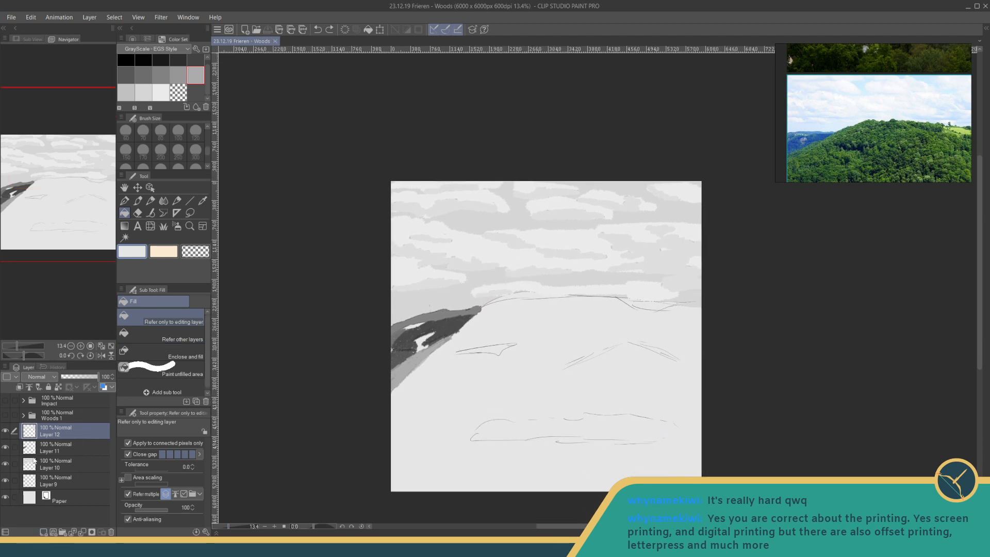
{"action": "left_click", "coordinate": [46, 531]}
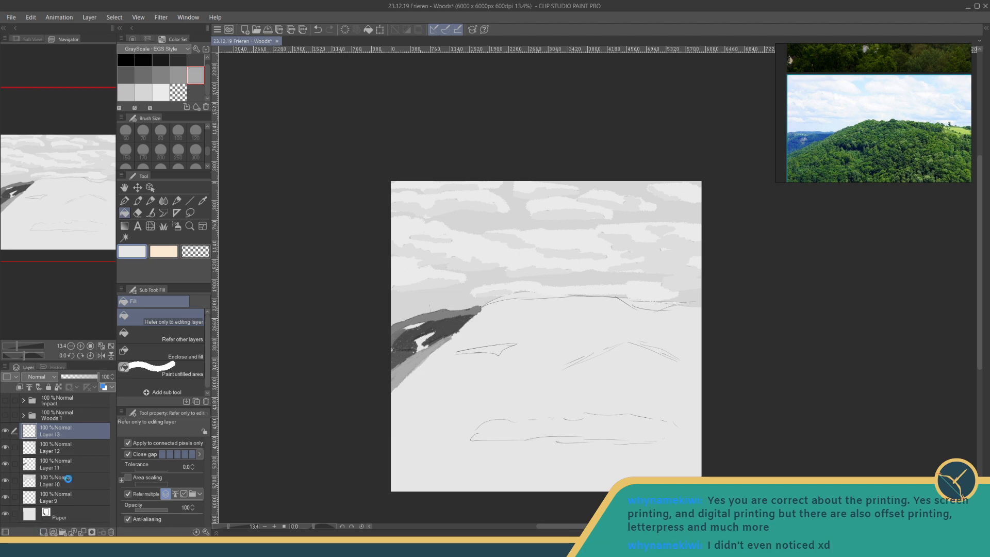
{"action": "key", "text": "ctrl+s"}
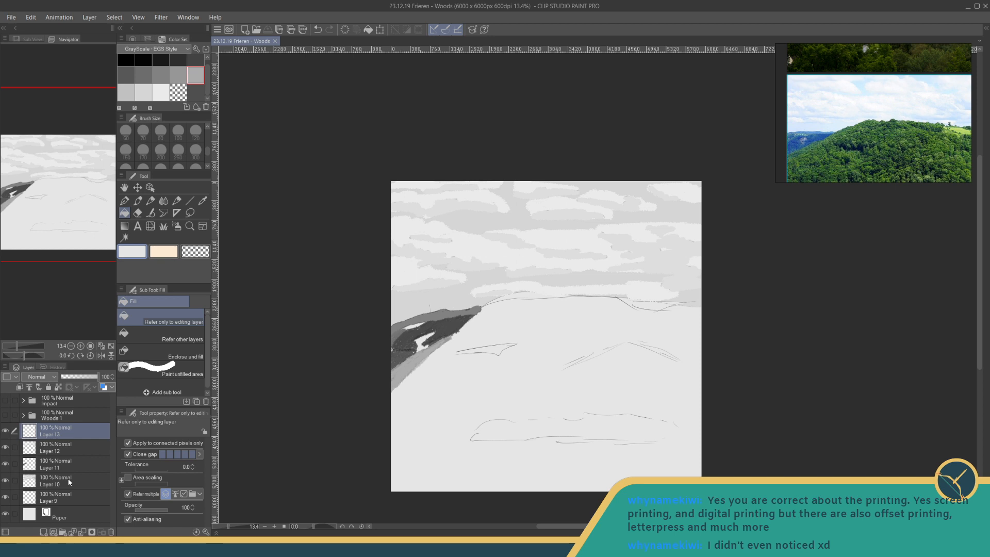
{"action": "left_click_drag", "start_coordinate": [461, 313], "coordinate": [440, 290]}
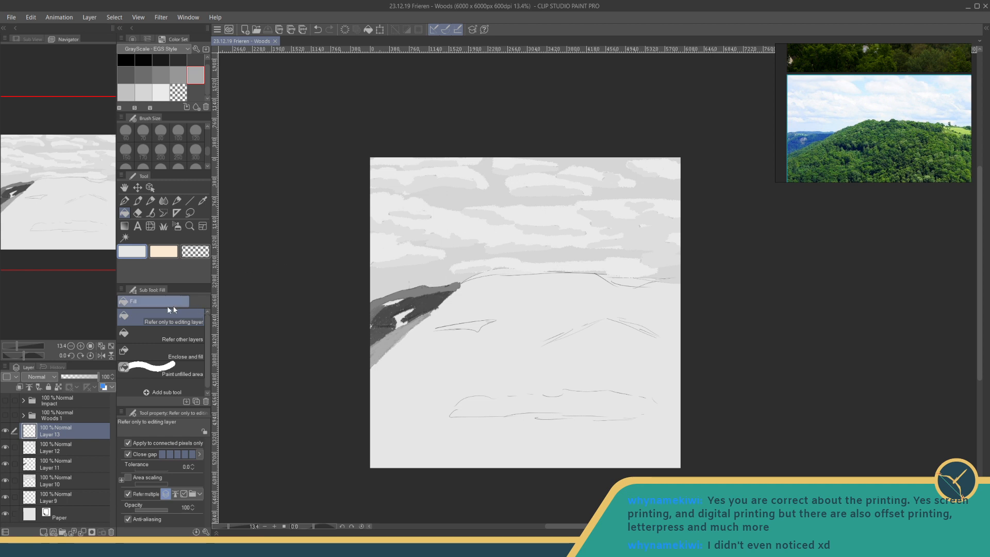
{"action": "left_click", "coordinate": [163, 226]}
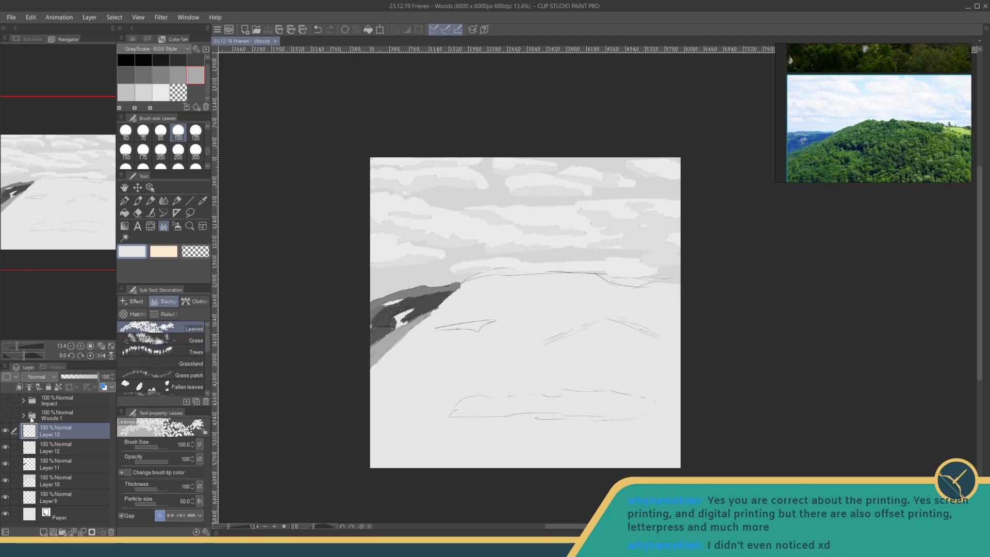
- Group Layers 9 to 13 in a new folder and rename it "Test from Rref"
{"action": "left_click", "coordinate": [73, 494], "text": "shift"}
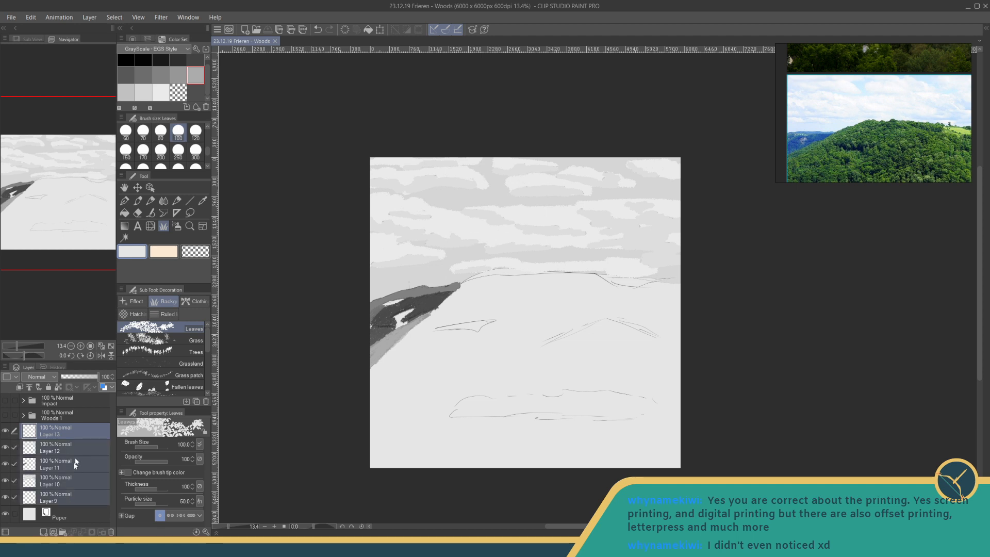
{"action": "right_click", "coordinate": [73, 451]}
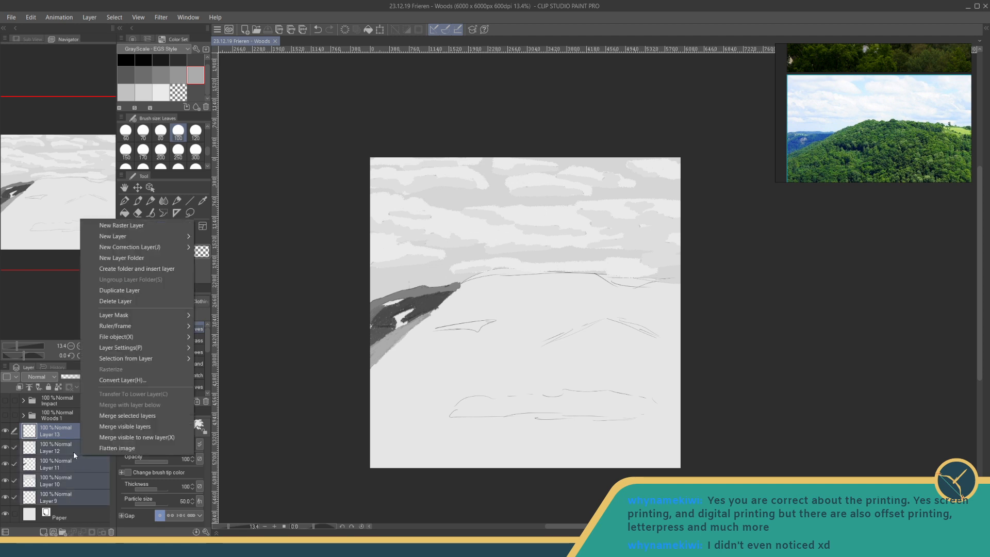
{"action": "left_click", "coordinate": [129, 269]}
{"action": "double_click", "coordinate": [51, 434]}
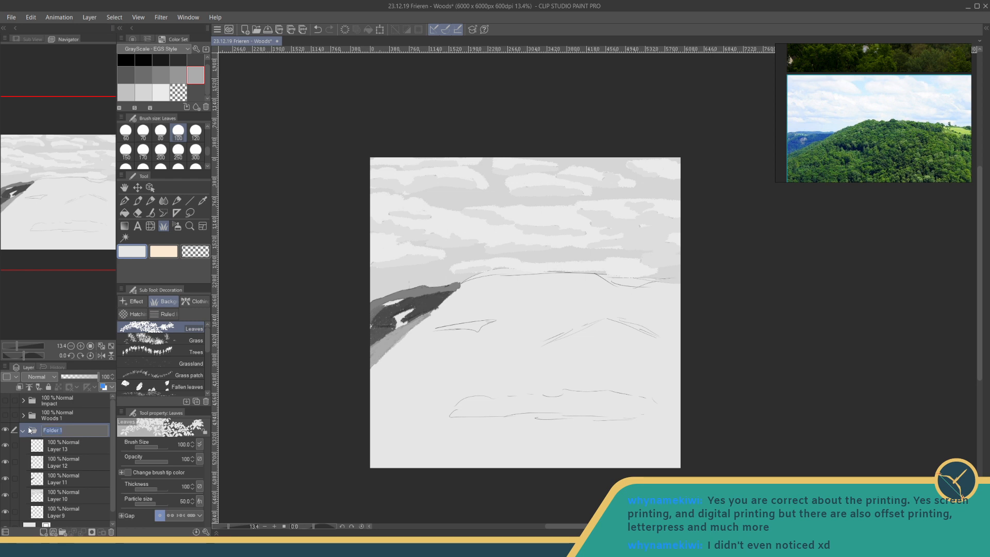
{"action": "type", "text": "Test from Rref"}
{"action": "key", "text": "Return"}
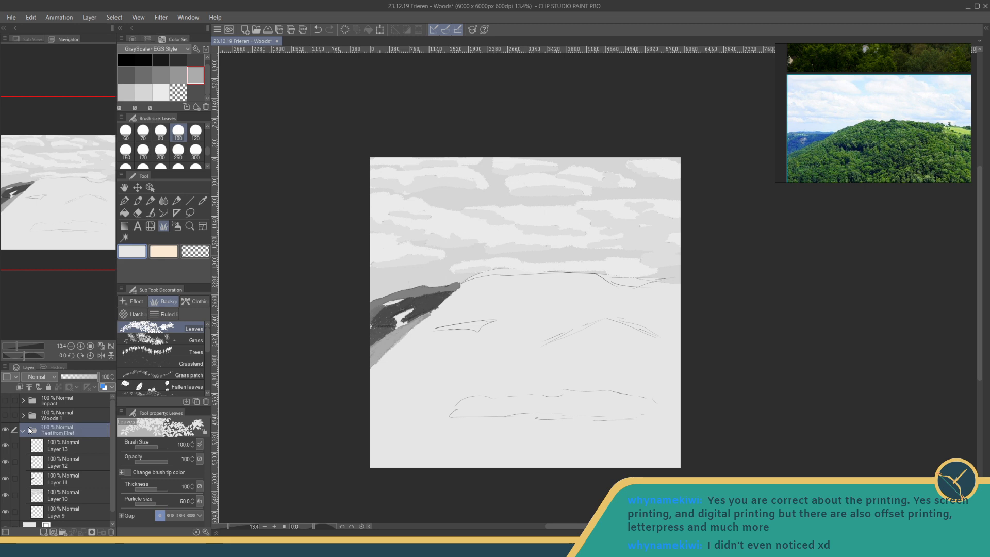
- Try clearing the contents of the Test from Rref folder and undo the deletion
{"action": "key", "text": "Delete"}
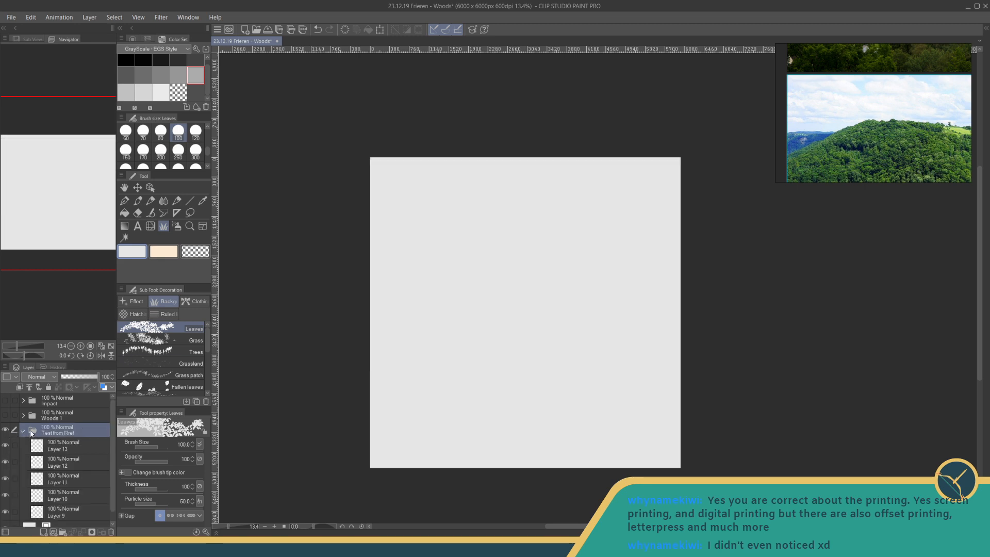
{"action": "key", "text": "ctrl+z"}
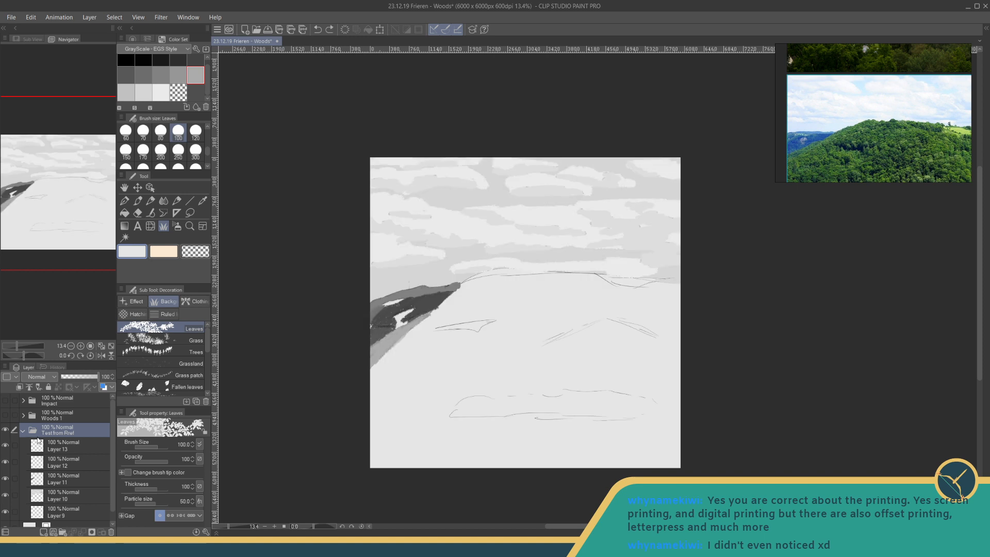
- Collapse and hide the Test from Rref folder, show the Woods 1 and Impact folders, and save the file
{"action": "left_click", "coordinate": [5, 429]}
{"action": "left_click", "coordinate": [5, 429]}
{"action": "left_click", "coordinate": [23, 430]}
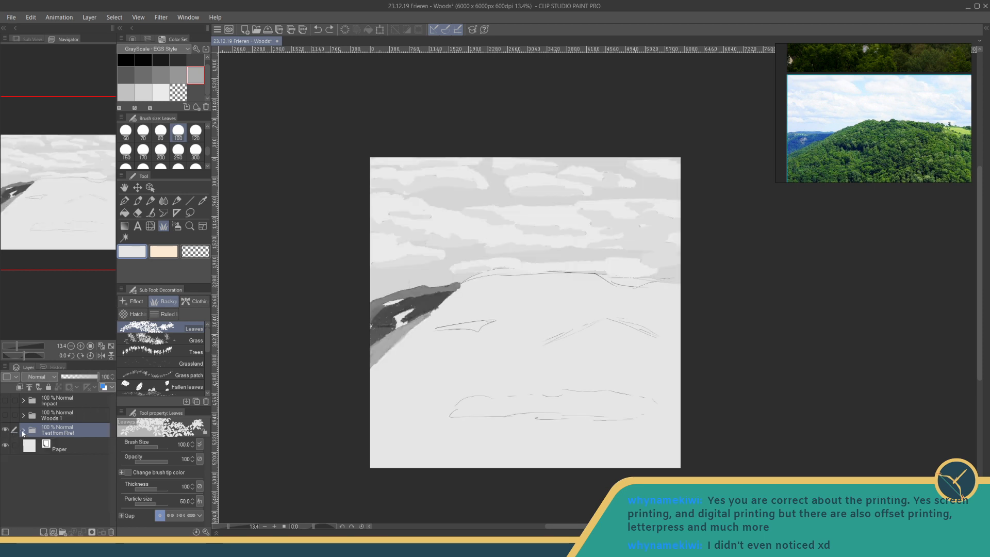
{"action": "left_click", "coordinate": [5, 415]}
{"action": "left_click", "coordinate": [5, 429]}
{"action": "left_click", "coordinate": [5, 402]}
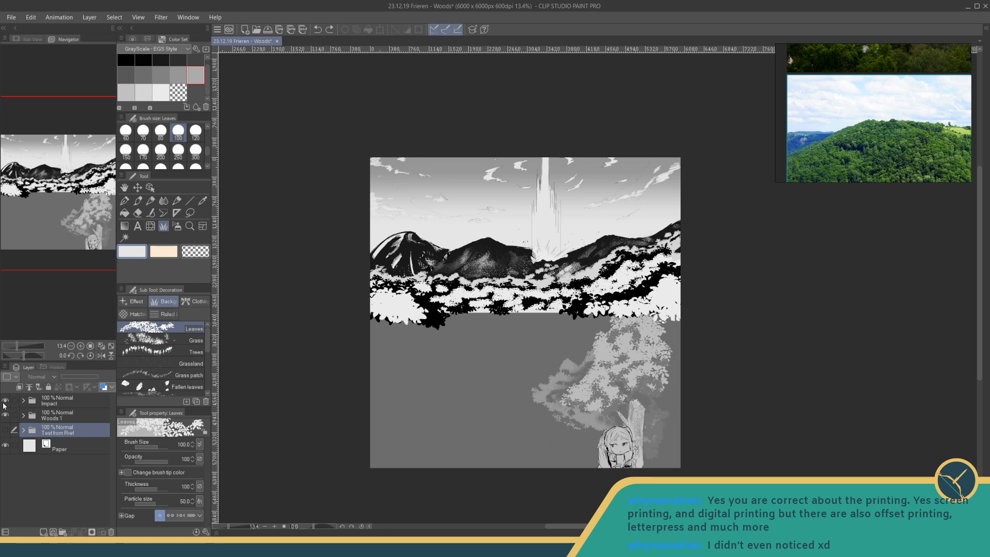
{"action": "key", "text": "ctrl+s"}
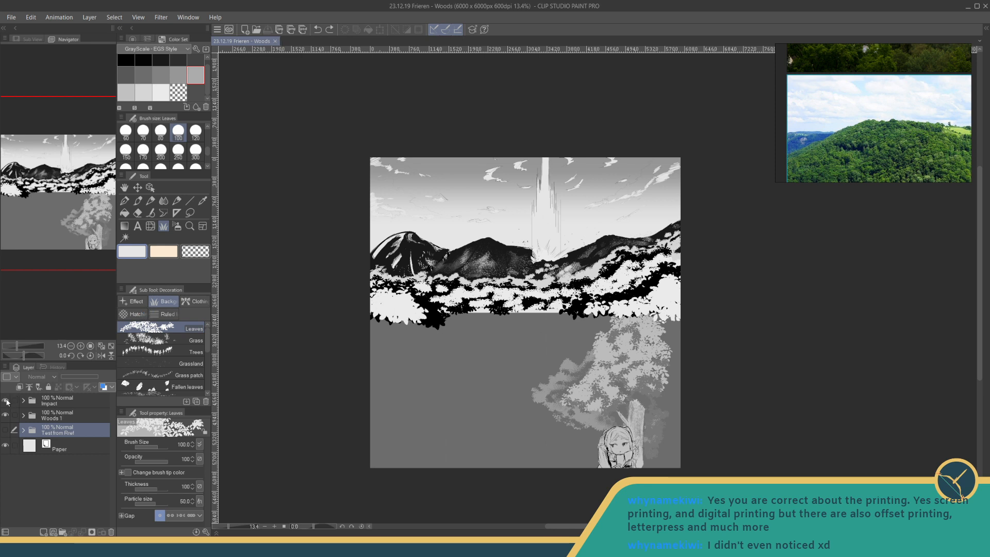
- Hide the Impact folder and show the Test from Rref folder together with Woods 1
{"action": "left_click", "coordinate": [6, 401]}
{"action": "left_click", "coordinate": [6, 430]}
{"action": "left_click", "coordinate": [6, 415]}
{"action": "left_click", "coordinate": [5, 415]}
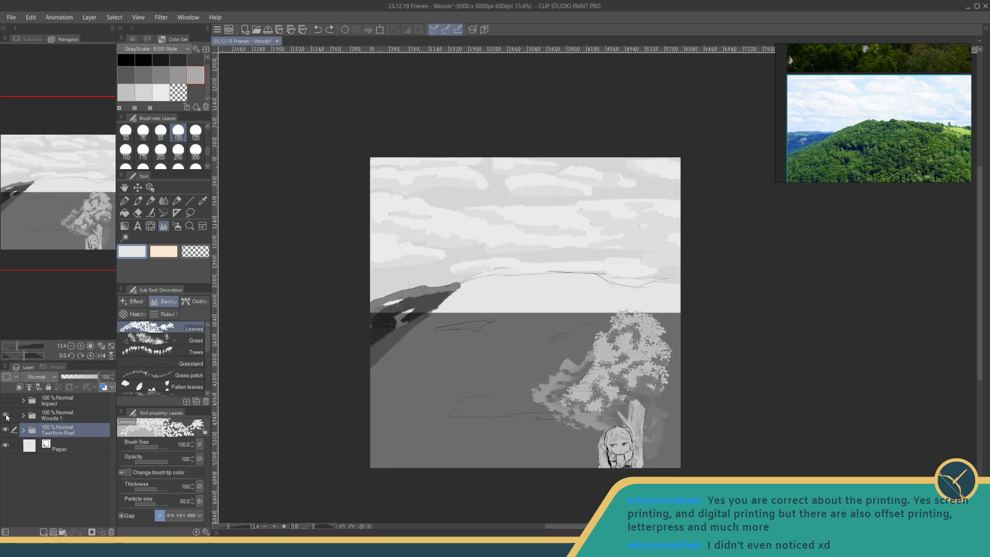
- Hide the Woods 1 folder and set the Leaves brush size to 200
{"action": "left_click", "coordinate": [6, 415]}
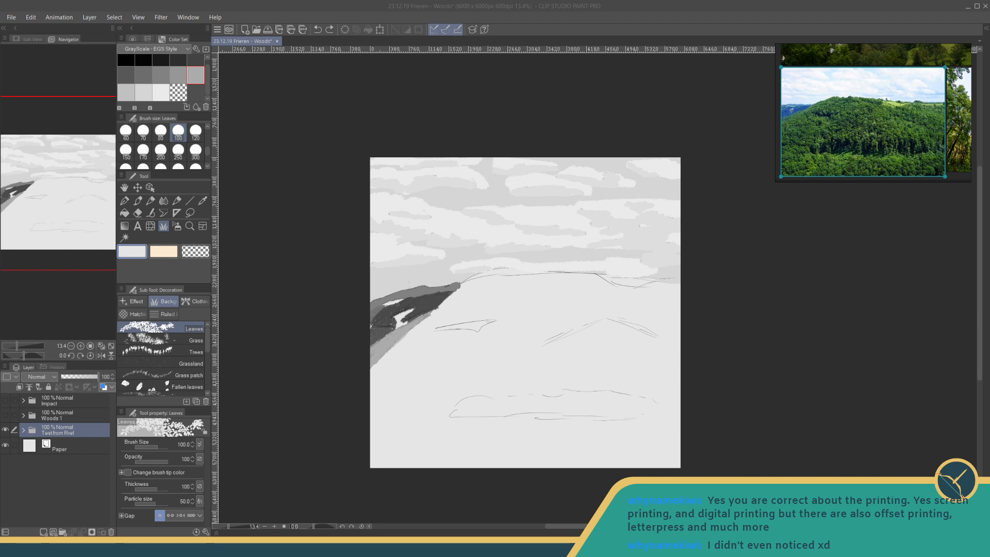
{"action": "left_click", "coordinate": [157, 446]}
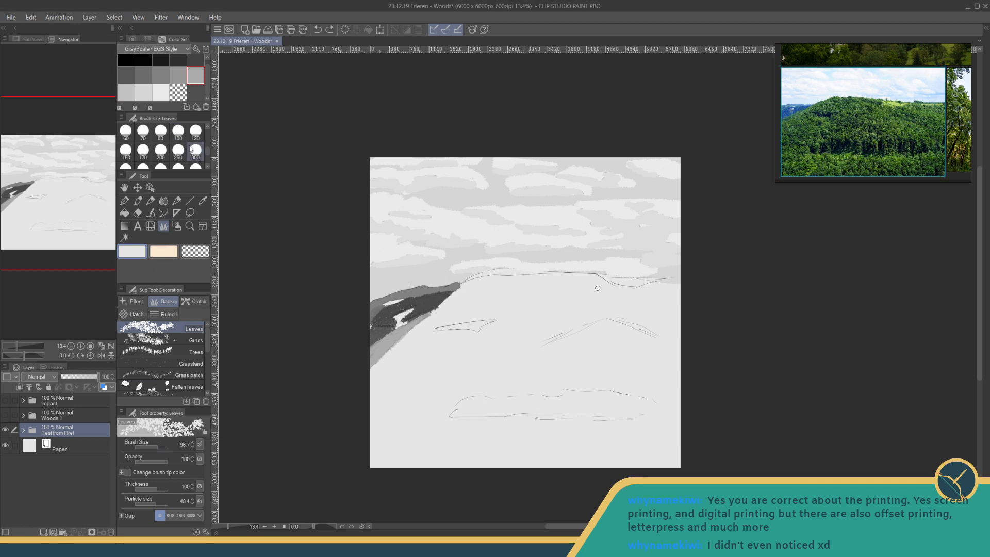
{"action": "left_click", "coordinate": [161, 151]}
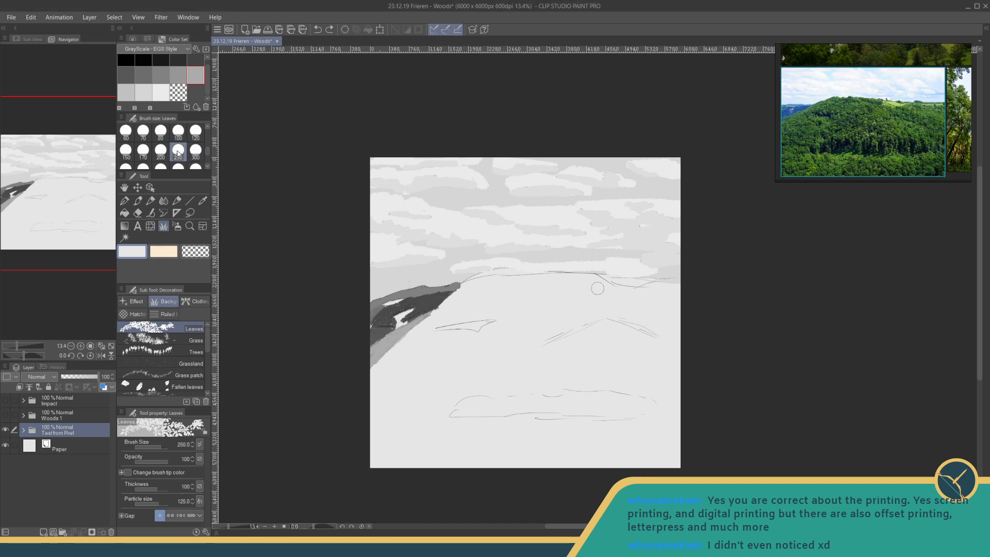
{"action": "left_click", "coordinate": [145, 92]}
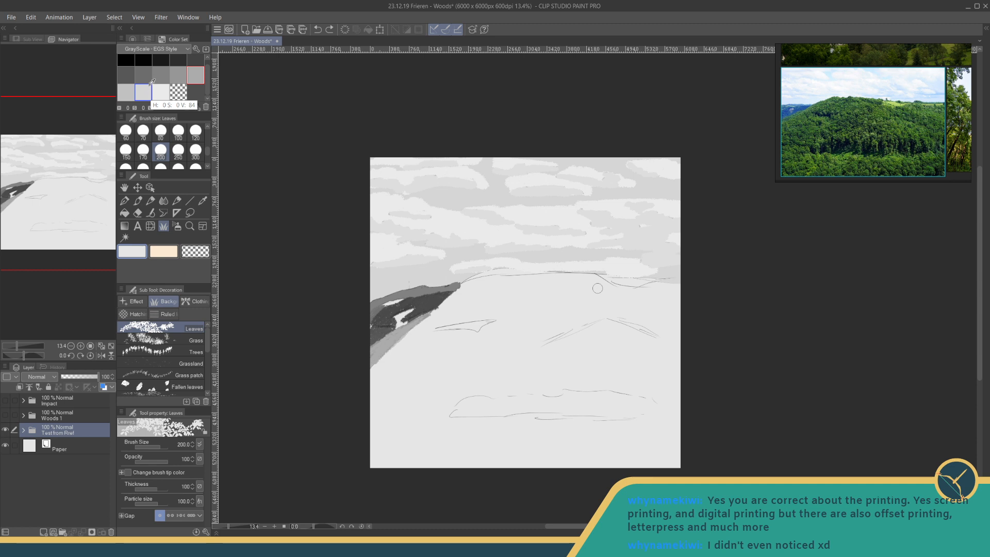
{"action": "left_click", "coordinate": [160, 75]}
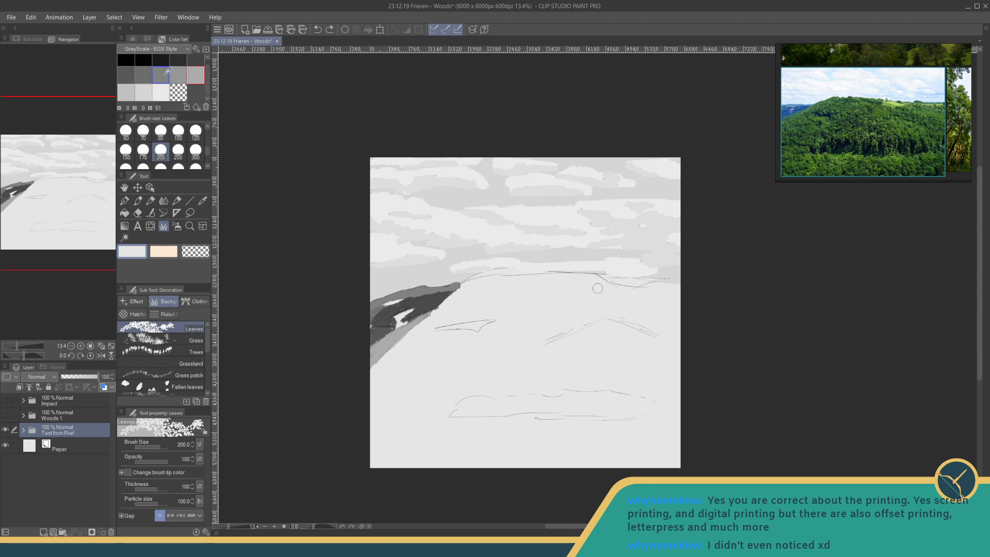
{"action": "left_click", "coordinate": [157, 86]}
- Expand the Test from Rref folder and select Layer 13 for painting with the Leaves decoration brush
{"action": "left_click", "coordinate": [124, 201]}
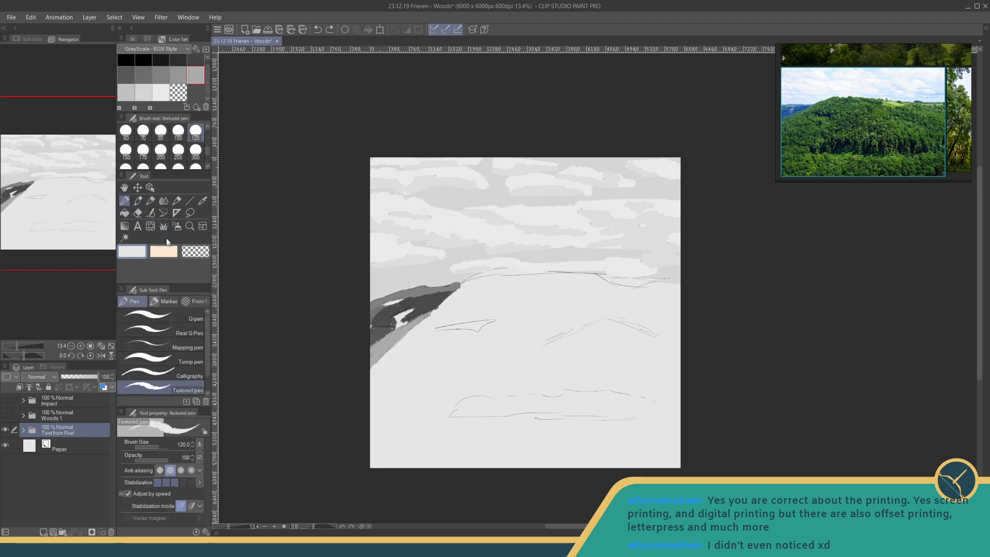
{"action": "left_click", "coordinate": [164, 230]}
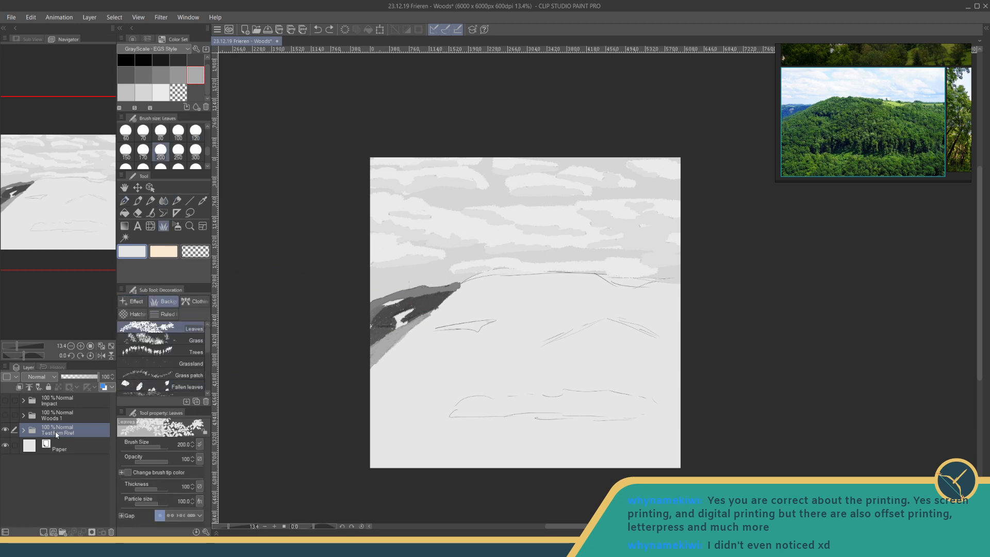
{"action": "left_click", "coordinate": [24, 431]}
{"action": "left_click", "coordinate": [50, 451]}
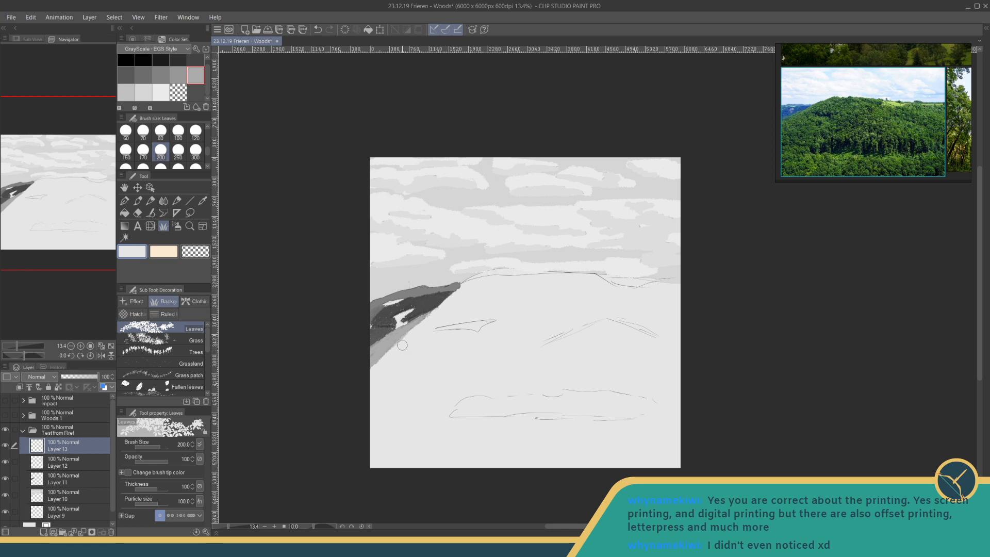
- Try light-grey leaf strokes along the main hill's left edge, toggling the Paper layer's visibility, and undo the strokes
{"action": "left_click_drag", "start_coordinate": [386, 352], "coordinate": [458, 287]}
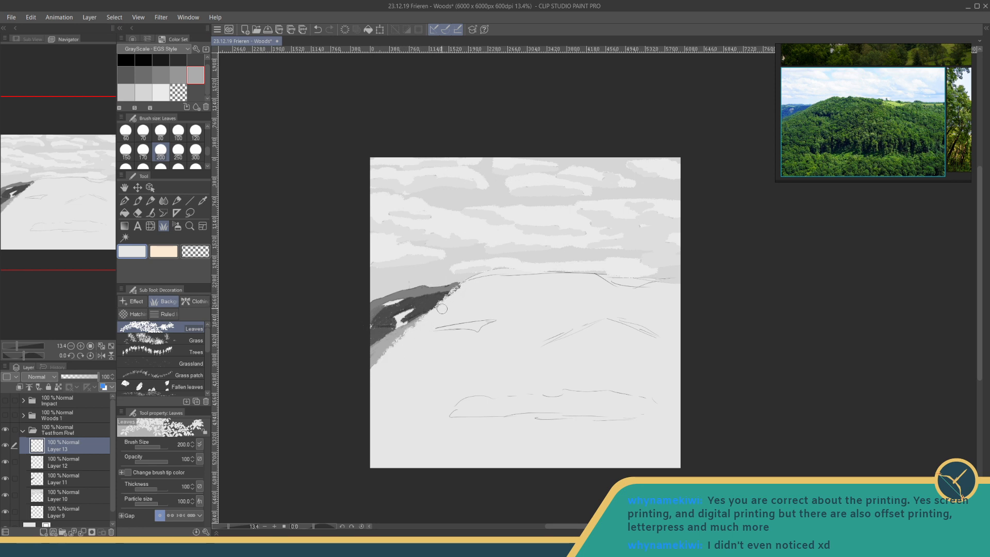
{"action": "key", "text": "ctrl+z"}
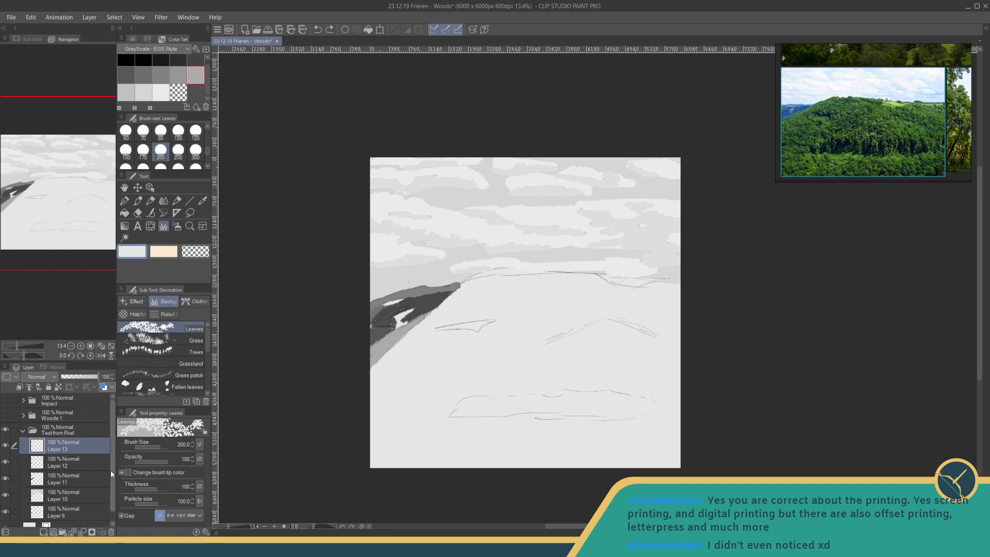
{"action": "scroll", "coordinate": [111, 474], "scroll_direction": "down", "scroll_amount": 1}
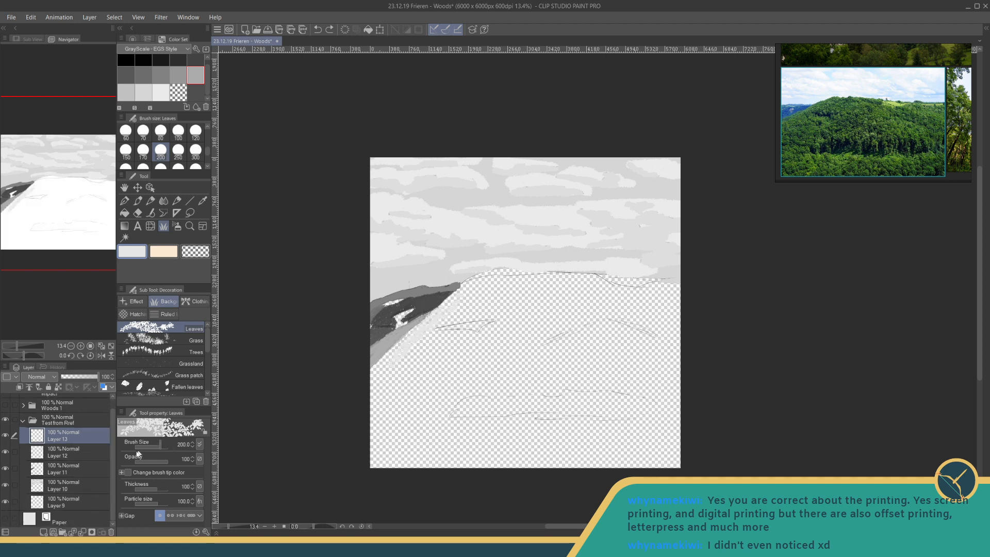
{"action": "left_click_drag", "start_coordinate": [113, 456], "coordinate": [114, 447]}
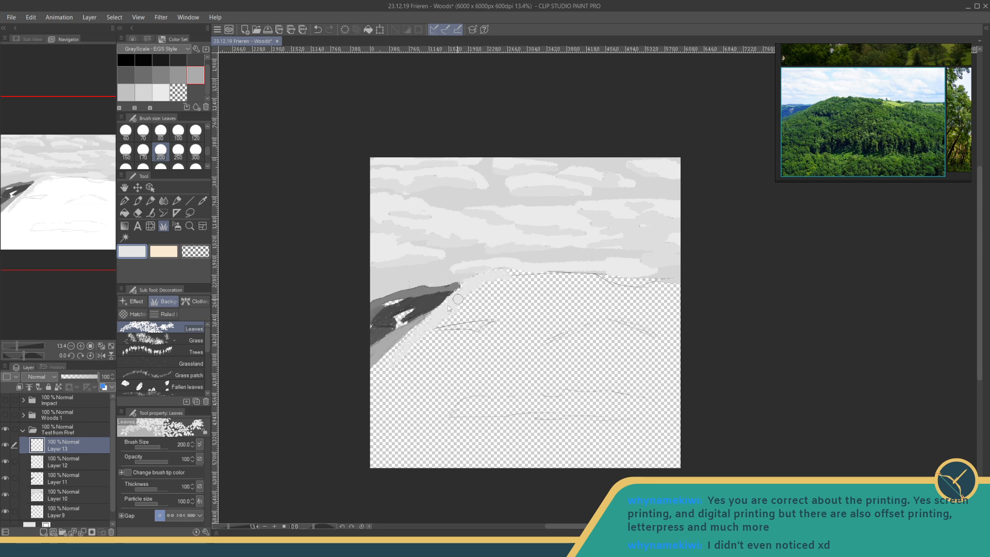
{"action": "key", "text": "ctrl+z"}
{"action": "key", "text": "ctrl+z"}
{"action": "left_click", "coordinate": [143, 92]}
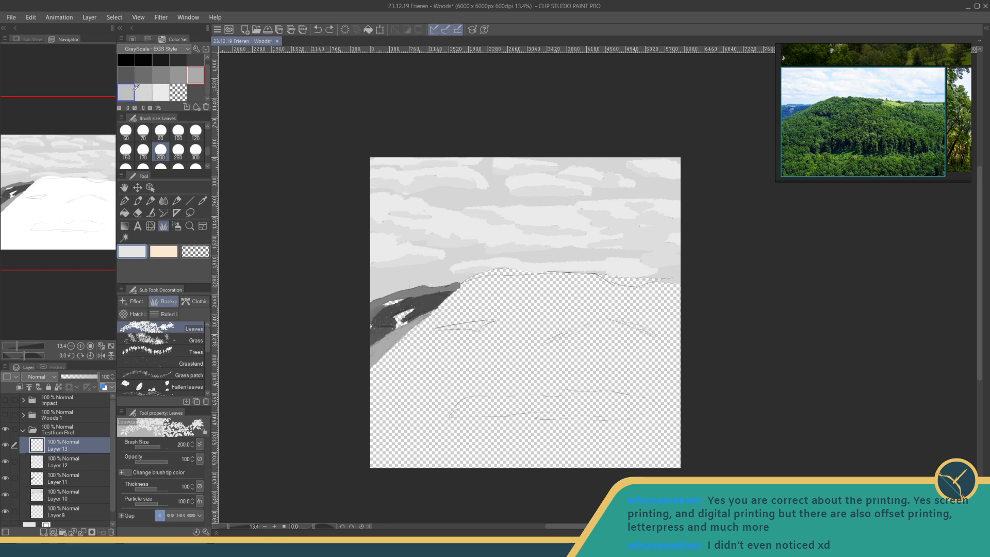
{"action": "left_click_drag", "start_coordinate": [445, 326], "coordinate": [416, 350]}
{"action": "key", "text": "ctrl+z"}
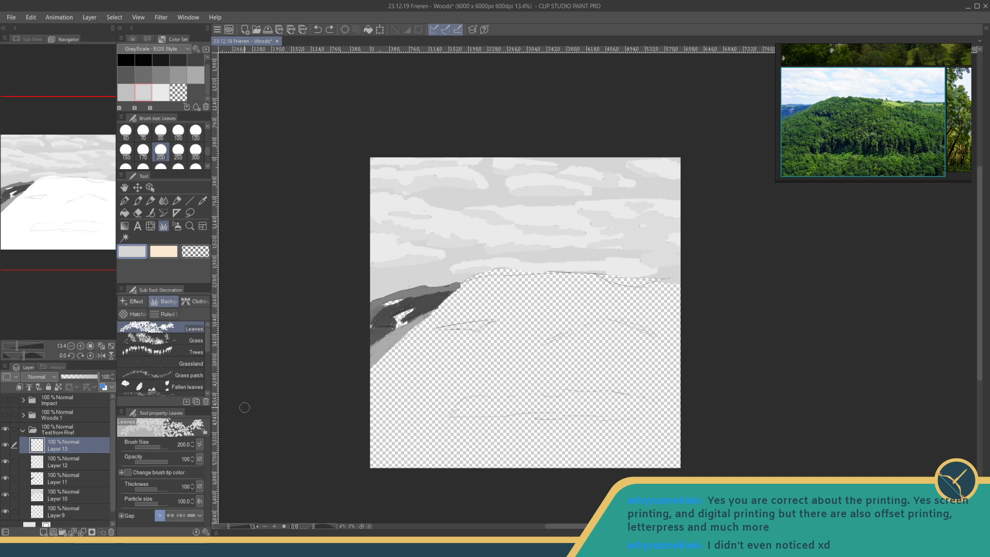
{"action": "left_click", "coordinate": [6, 526]}
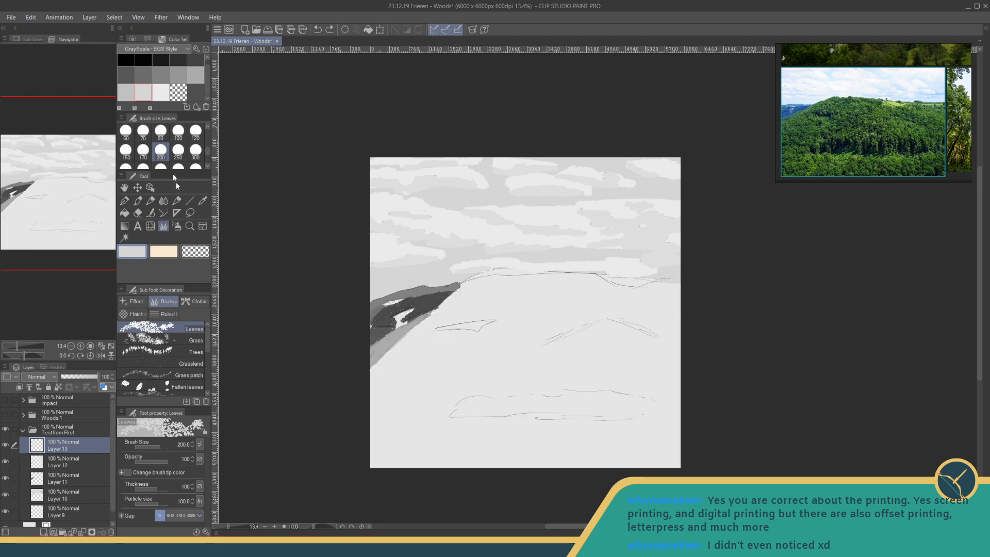
- Paint the main hill's left slope with mid-grey (V 67) leaves, undoing the trial strokes and tightening the brush gap
{"action": "left_click", "coordinate": [195, 75]}
{"action": "mouse_move", "coordinate": [420, 326]}
{"action": "left_mouse_down"}
{"action": "mouse_move", "coordinate": [425, 353]}
{"action": "mouse_move", "coordinate": [408, 339]}
{"action": "left_mouse_up"}
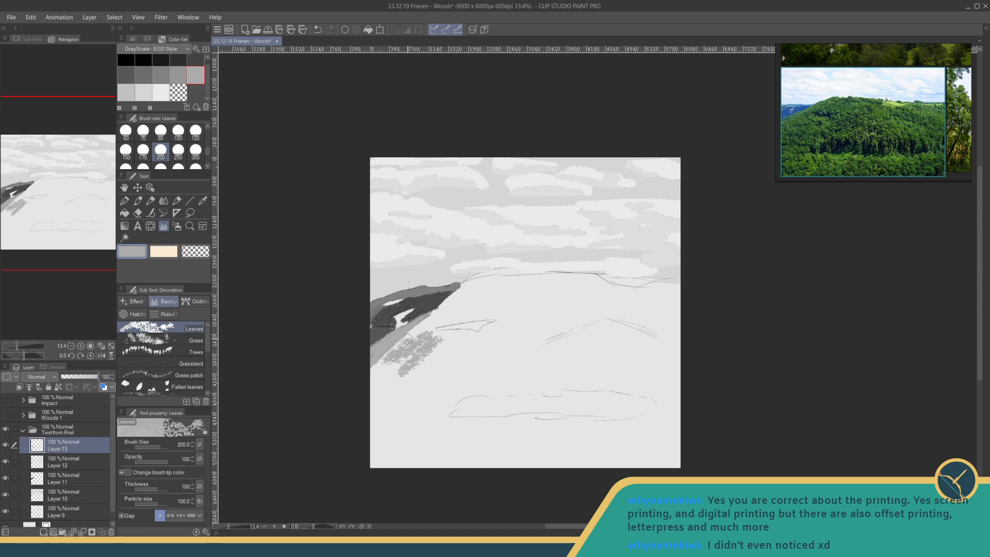
{"action": "key", "text": "ctrl+z"}
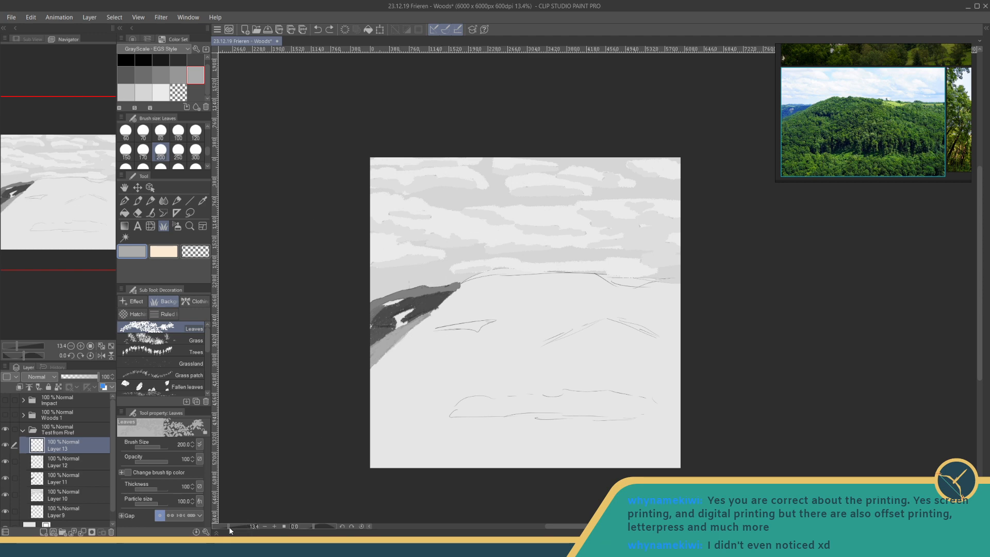
{"action": "left_click_drag", "start_coordinate": [229, 527], "coordinate": [229, 526]}
{"action": "mouse_move", "coordinate": [361, 393]}
{"action": "left_mouse_down"}
{"action": "mouse_move", "coordinate": [314, 395]}
{"action": "mouse_move", "coordinate": [374, 323]}
{"action": "left_mouse_up"}
{"action": "key", "text": "ctrl+z"}
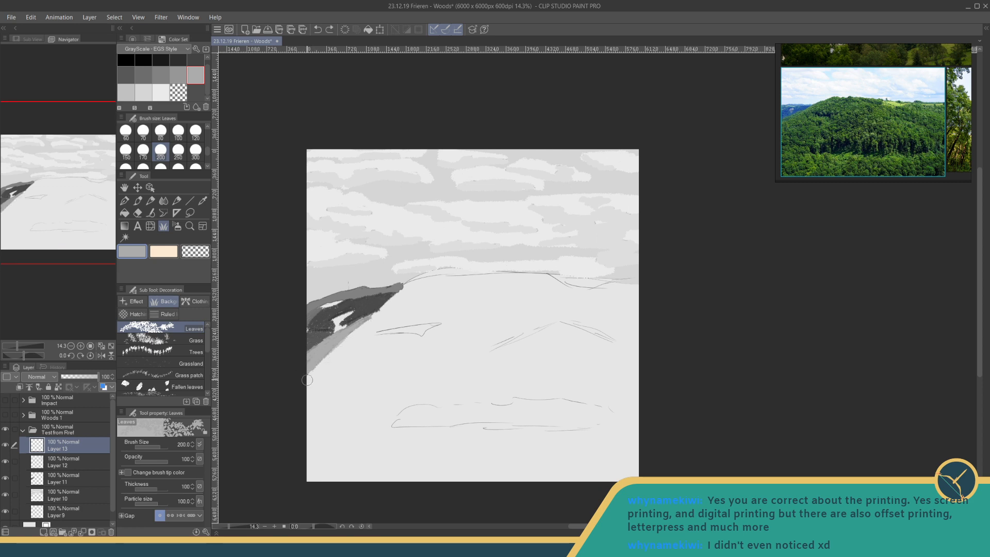
{"action": "left_click_drag", "start_coordinate": [309, 378], "coordinate": [374, 322]}
{"action": "key", "text": "ctrl+z"}
{"action": "left_click", "coordinate": [181, 516]}
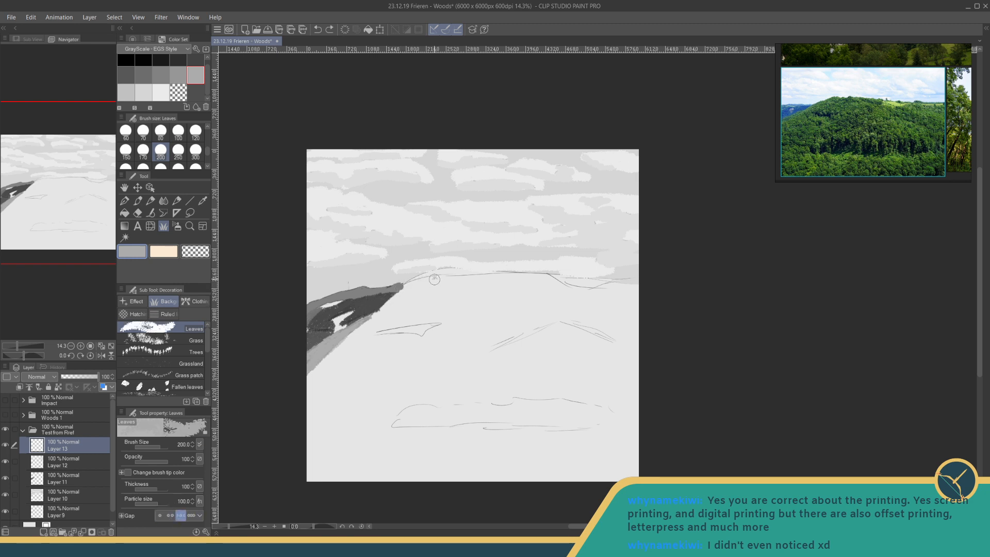
{"action": "mouse_move", "coordinate": [434, 280]}
{"action": "left_mouse_down"}
{"action": "mouse_move", "coordinate": [404, 288]}
{"action": "mouse_move", "coordinate": [311, 383]}
{"action": "left_mouse_up"}
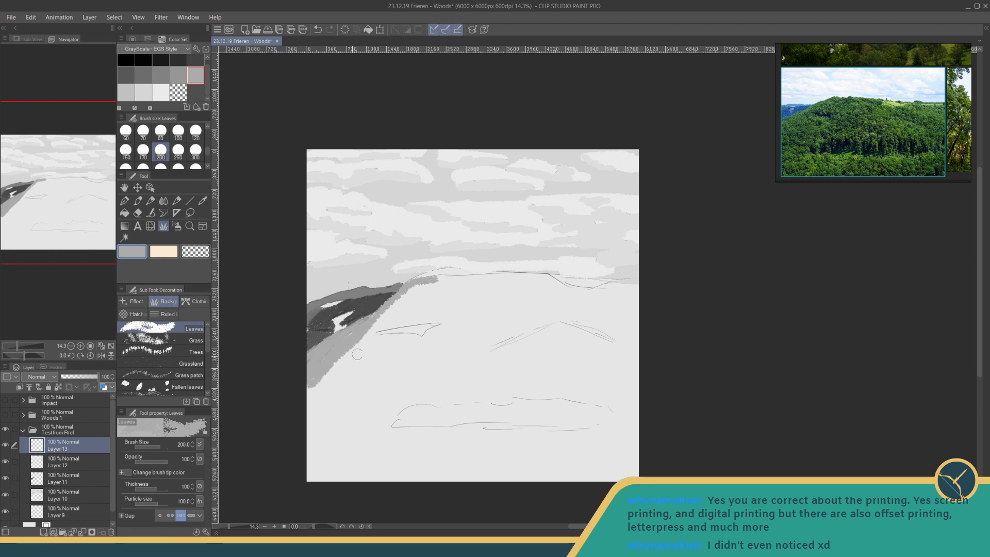
{"action": "mouse_move", "coordinate": [346, 341]}
{"action": "left_mouse_down"}
{"action": "mouse_move", "coordinate": [434, 281]}
{"action": "mouse_move", "coordinate": [340, 356]}
{"action": "left_mouse_up"}
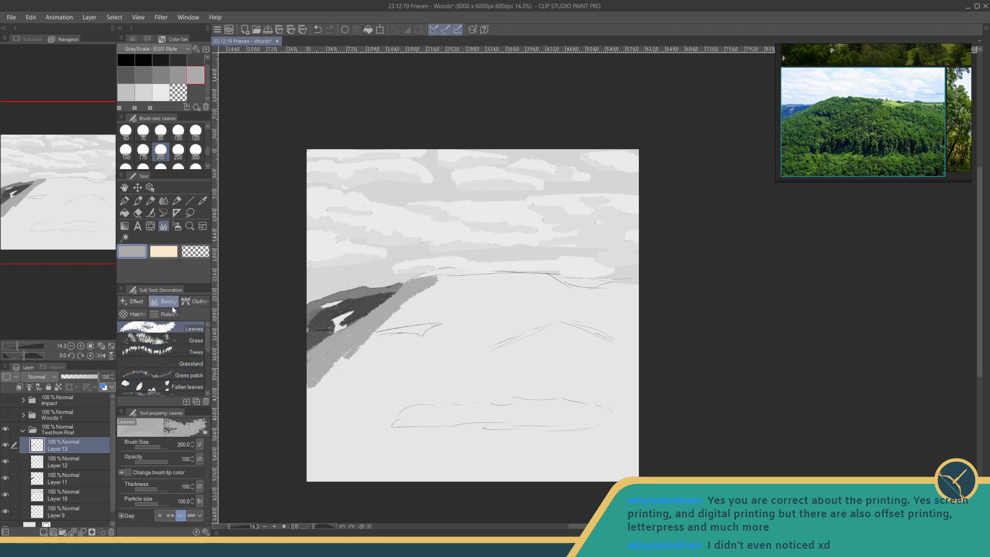
- Dab slightly darker grey leaves on the lower left slope and extend the slope with mid-grey leaves
{"action": "left_click", "coordinate": [178, 74]}
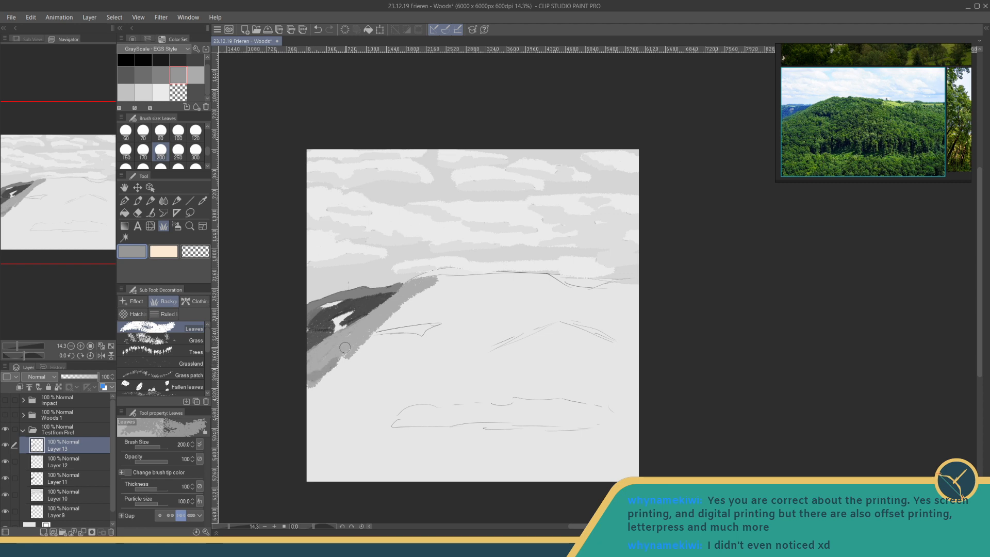
{"action": "left_click_drag", "start_coordinate": [352, 336], "coordinate": [353, 337]}
{"action": "left_click", "coordinate": [196, 74]}
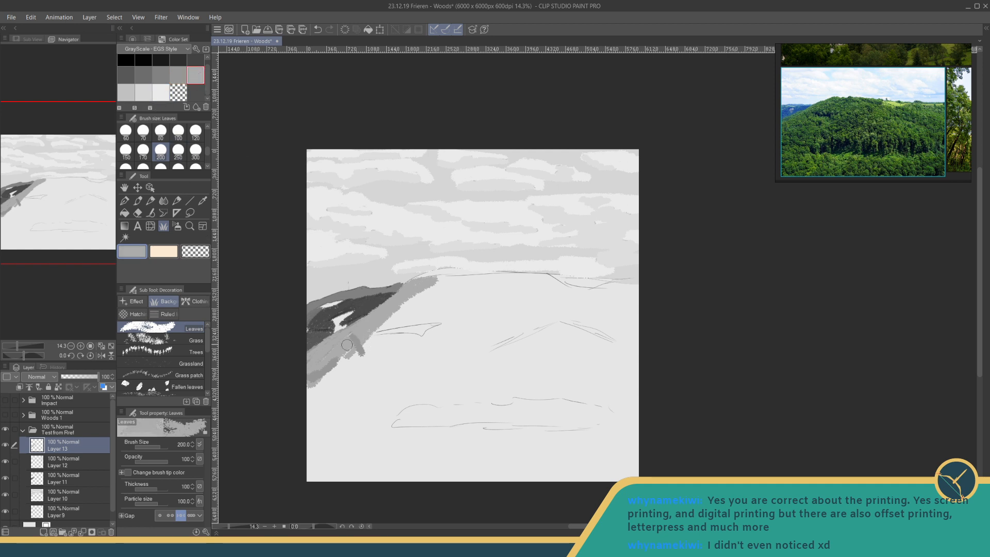
{"action": "mouse_move", "coordinate": [346, 345]}
{"action": "left_mouse_down"}
{"action": "mouse_move", "coordinate": [360, 355]}
{"action": "mouse_move", "coordinate": [312, 385]}
{"action": "mouse_move", "coordinate": [334, 353]}
{"action": "left_mouse_up"}
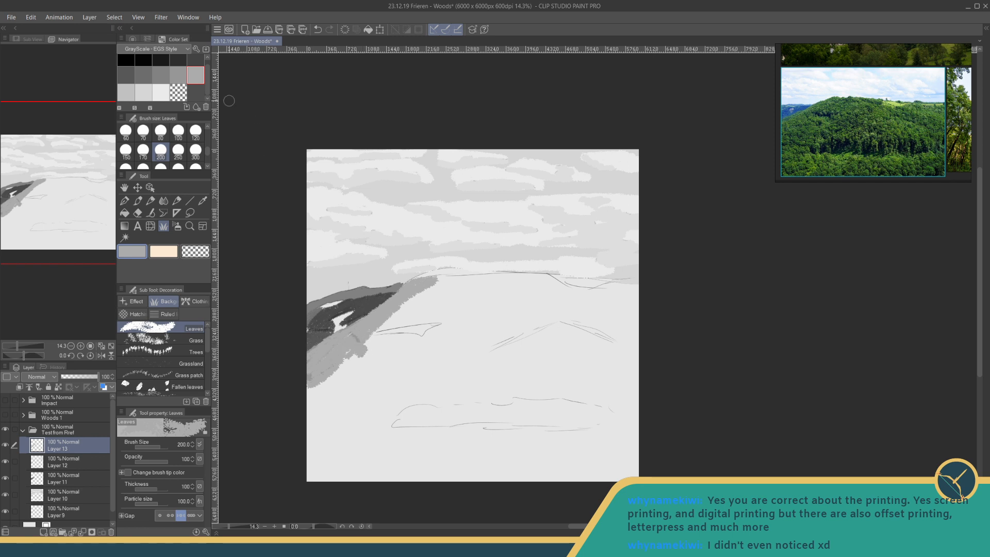
- Paint a near-black shadow patch over the sketched shape on the hill's left side and fill mid-grey leaves above it along the ridge
{"action": "left_click", "coordinate": [160, 60]}
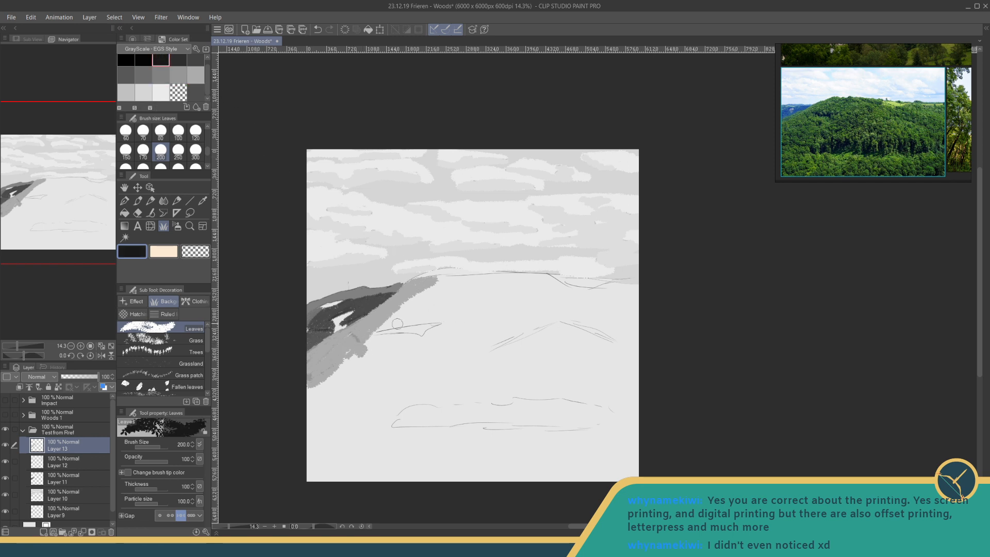
{"action": "mouse_move", "coordinate": [380, 330]}
{"action": "left_mouse_down"}
{"action": "mouse_move", "coordinate": [406, 340]}
{"action": "mouse_move", "coordinate": [408, 321]}
{"action": "mouse_move", "coordinate": [440, 321]}
{"action": "mouse_move", "coordinate": [409, 331]}
{"action": "mouse_move", "coordinate": [439, 328]}
{"action": "mouse_move", "coordinate": [426, 340]}
{"action": "mouse_move", "coordinate": [417, 338]}
{"action": "mouse_move", "coordinate": [445, 324]}
{"action": "left_mouse_up"}
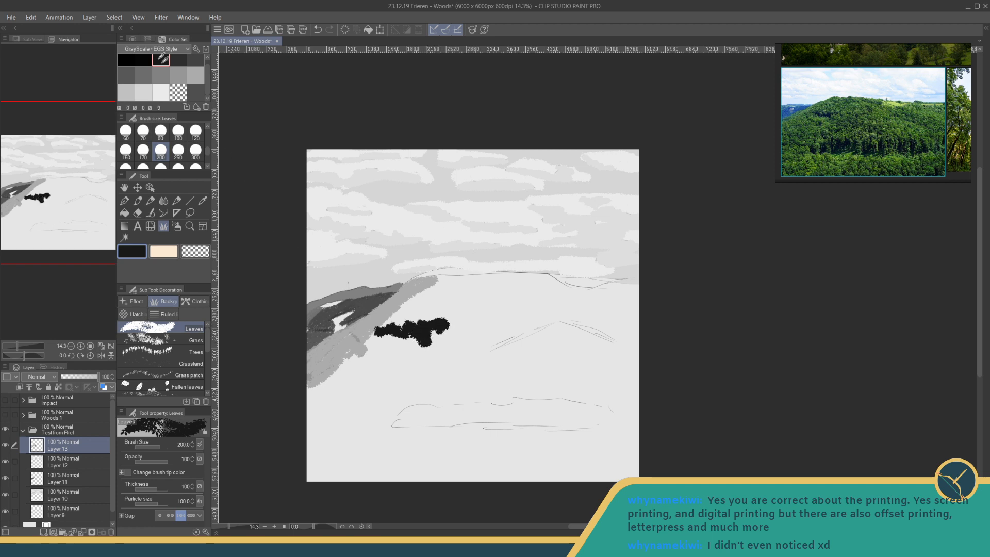
{"action": "left_click", "coordinate": [196, 75]}
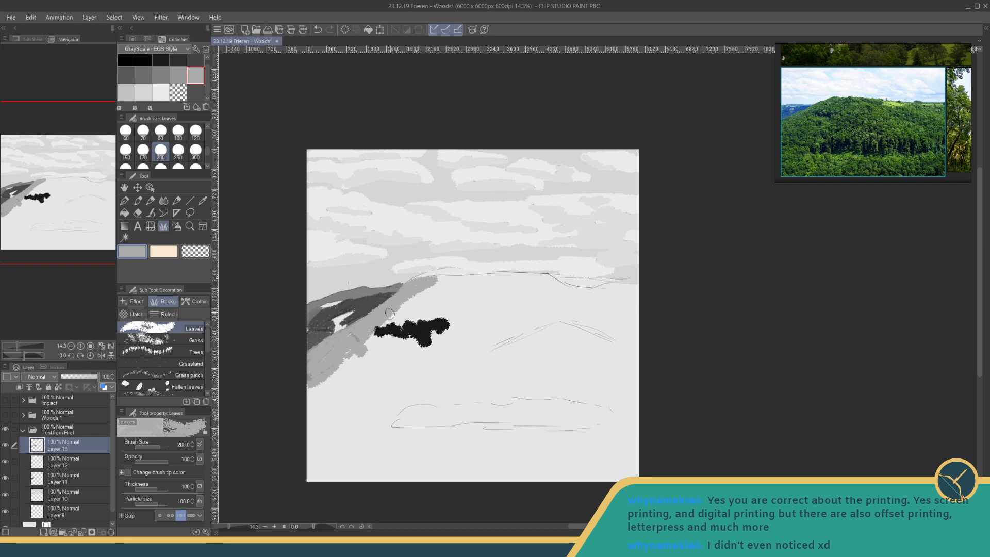
{"action": "mouse_move", "coordinate": [380, 326]}
{"action": "left_mouse_down"}
{"action": "mouse_move", "coordinate": [431, 290]}
{"action": "mouse_move", "coordinate": [400, 310]}
{"action": "mouse_move", "coordinate": [429, 286]}
{"action": "mouse_move", "coordinate": [408, 285]}
{"action": "mouse_move", "coordinate": [420, 278]}
{"action": "mouse_move", "coordinate": [547, 275]}
{"action": "mouse_move", "coordinate": [472, 291]}
{"action": "left_mouse_up"}
{"action": "mouse_move", "coordinate": [423, 331]}
{"action": "left_mouse_down"}
{"action": "mouse_move", "coordinate": [448, 317]}
{"action": "mouse_move", "coordinate": [383, 325]}
{"action": "mouse_move", "coordinate": [427, 304]}
{"action": "mouse_move", "coordinate": [444, 307]}
{"action": "mouse_move", "coordinate": [433, 302]}
{"action": "mouse_move", "coordinate": [436, 283]}
{"action": "mouse_move", "coordinate": [417, 282]}
{"action": "mouse_move", "coordinate": [424, 301]}
{"action": "mouse_move", "coordinate": [444, 309]}
{"action": "left_mouse_up"}
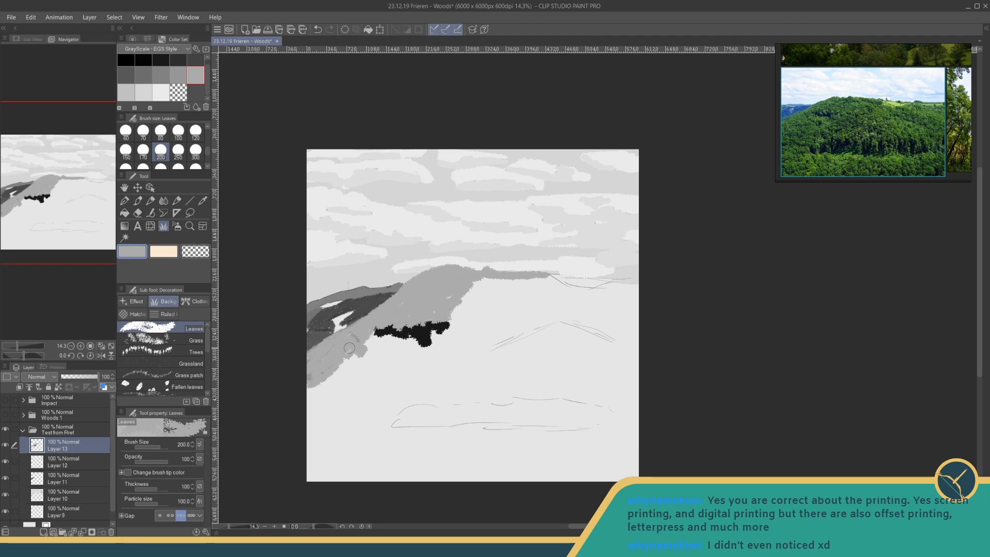
- Extend the mid-grey foliage below the shadow patch and along the sketched right-hand arch, adding a dark patch at the arch's peak
{"action": "mouse_move", "coordinate": [360, 347]}
{"action": "left_mouse_down"}
{"action": "mouse_move", "coordinate": [422, 343]}
{"action": "mouse_move", "coordinate": [452, 328]}
{"action": "mouse_move", "coordinate": [407, 358]}
{"action": "mouse_move", "coordinate": [406, 346]}
{"action": "mouse_move", "coordinate": [370, 346]}
{"action": "mouse_move", "coordinate": [405, 352]}
{"action": "left_mouse_up"}
{"action": "left_click", "coordinate": [401, 391]}
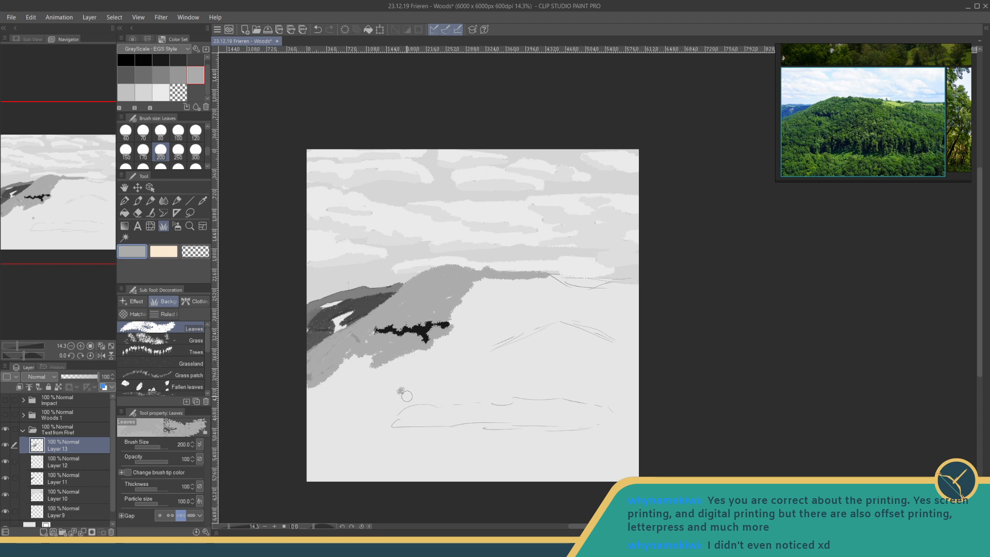
{"action": "mouse_move", "coordinate": [414, 397]}
{"action": "left_mouse_down"}
{"action": "mouse_move", "coordinate": [387, 409]}
{"action": "mouse_move", "coordinate": [385, 393]}
{"action": "mouse_move", "coordinate": [359, 394]}
{"action": "mouse_move", "coordinate": [306, 415]}
{"action": "mouse_move", "coordinate": [310, 394]}
{"action": "mouse_move", "coordinate": [360, 349]}
{"action": "mouse_move", "coordinate": [324, 368]}
{"action": "mouse_move", "coordinate": [372, 334]}
{"action": "mouse_move", "coordinate": [351, 363]}
{"action": "mouse_move", "coordinate": [363, 366]}
{"action": "mouse_move", "coordinate": [355, 385]}
{"action": "mouse_move", "coordinate": [363, 388]}
{"action": "mouse_move", "coordinate": [409, 375]}
{"action": "mouse_move", "coordinate": [482, 313]}
{"action": "mouse_move", "coordinate": [461, 358]}
{"action": "mouse_move", "coordinate": [565, 318]}
{"action": "mouse_move", "coordinate": [613, 346]}
{"action": "left_mouse_up"}
{"action": "left_click", "coordinate": [178, 75]}
{"action": "left_click", "coordinate": [178, 59]}
{"action": "left_click", "coordinate": [160, 75]}
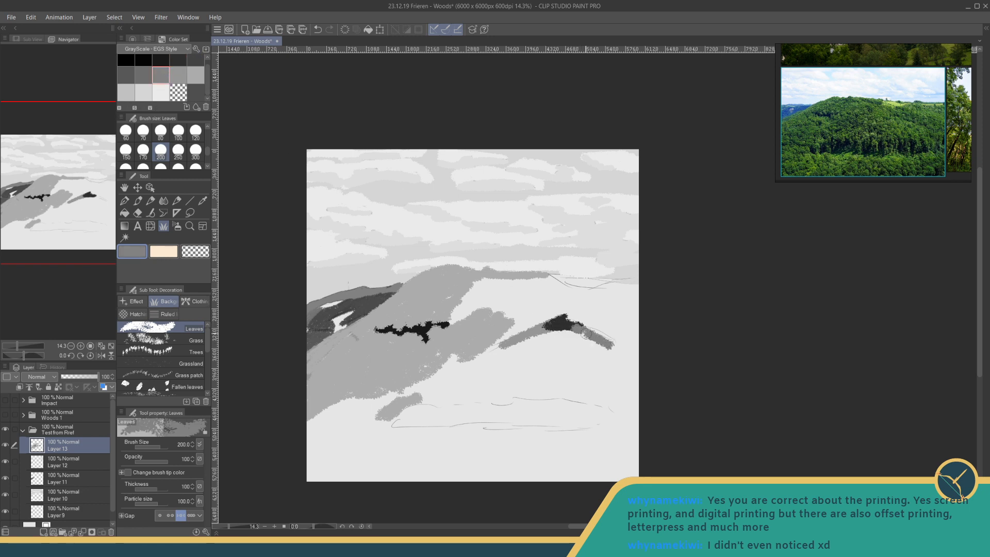
- Fill the hill's upper area and right side with mid-grey (V 67) leaves up to the skyline
{"action": "left_click", "coordinate": [195, 75]}
{"action": "mouse_move", "coordinate": [498, 329]}
{"action": "left_mouse_down"}
{"action": "mouse_move", "coordinate": [569, 312]}
{"action": "mouse_move", "coordinate": [586, 329]}
{"action": "mouse_move", "coordinate": [608, 331]}
{"action": "mouse_move", "coordinate": [597, 328]}
{"action": "mouse_move", "coordinate": [611, 351]}
{"action": "mouse_move", "coordinate": [593, 340]}
{"action": "mouse_move", "coordinate": [609, 354]}
{"action": "mouse_move", "coordinate": [561, 329]}
{"action": "mouse_move", "coordinate": [535, 337]}
{"action": "mouse_move", "coordinate": [573, 331]}
{"action": "mouse_move", "coordinate": [502, 343]}
{"action": "mouse_move", "coordinate": [507, 330]}
{"action": "mouse_move", "coordinate": [537, 327]}
{"action": "mouse_move", "coordinate": [524, 316]}
{"action": "mouse_move", "coordinate": [568, 301]}
{"action": "mouse_move", "coordinate": [562, 283]}
{"action": "mouse_move", "coordinate": [527, 275]}
{"action": "mouse_move", "coordinate": [562, 298]}
{"action": "mouse_move", "coordinate": [545, 281]}
{"action": "mouse_move", "coordinate": [588, 293]}
{"action": "mouse_move", "coordinate": [635, 282]}
{"action": "left_mouse_up"}
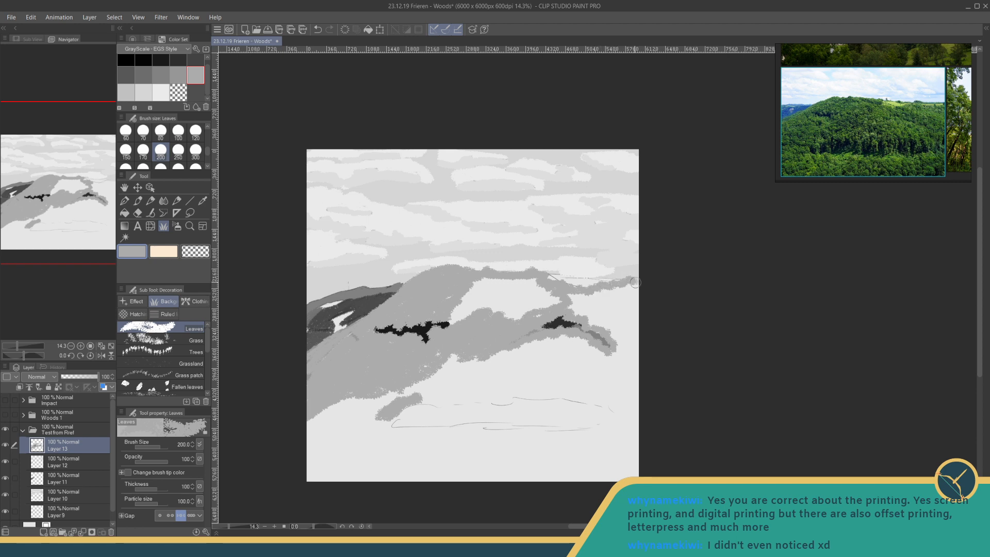
{"action": "mouse_move", "coordinate": [576, 276]}
{"action": "left_mouse_down"}
{"action": "mouse_move", "coordinate": [632, 276]}
{"action": "mouse_move", "coordinate": [631, 285]}
{"action": "mouse_move", "coordinate": [565, 298]}
{"action": "mouse_move", "coordinate": [570, 308]}
{"action": "mouse_move", "coordinate": [589, 302]}
{"action": "mouse_move", "coordinate": [569, 313]}
{"action": "mouse_move", "coordinate": [602, 318]}
{"action": "mouse_move", "coordinate": [602, 326]}
{"action": "mouse_move", "coordinate": [618, 320]}
{"action": "mouse_move", "coordinate": [626, 349]}
{"action": "mouse_move", "coordinate": [581, 313]}
{"action": "mouse_move", "coordinate": [543, 306]}
{"action": "mouse_move", "coordinate": [564, 296]}
{"action": "mouse_move", "coordinate": [543, 289]}
{"action": "mouse_move", "coordinate": [446, 309]}
{"action": "mouse_move", "coordinate": [463, 288]}
{"action": "mouse_move", "coordinate": [547, 297]}
{"action": "mouse_move", "coordinate": [516, 318]}
{"action": "mouse_move", "coordinate": [558, 308]}
{"action": "mouse_move", "coordinate": [633, 334]}
{"action": "mouse_move", "coordinate": [625, 358]}
{"action": "left_mouse_up"}
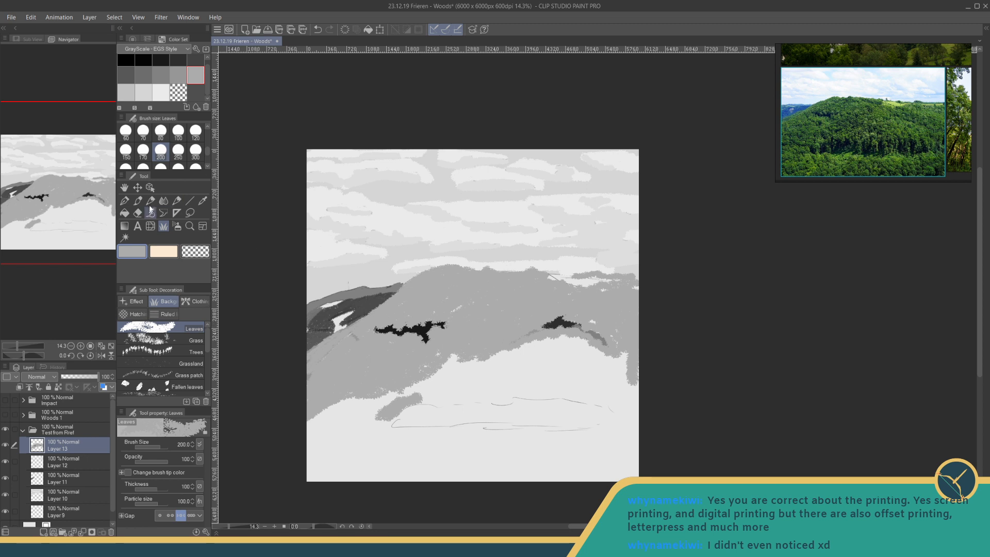
- Set the Leaves brush size to 250 and paint light-grey highlight patches across the upper part of the hill
{"action": "left_click", "coordinate": [195, 151]}
{"action": "left_click", "coordinate": [178, 151]}
{"action": "left_click", "coordinate": [178, 75]}
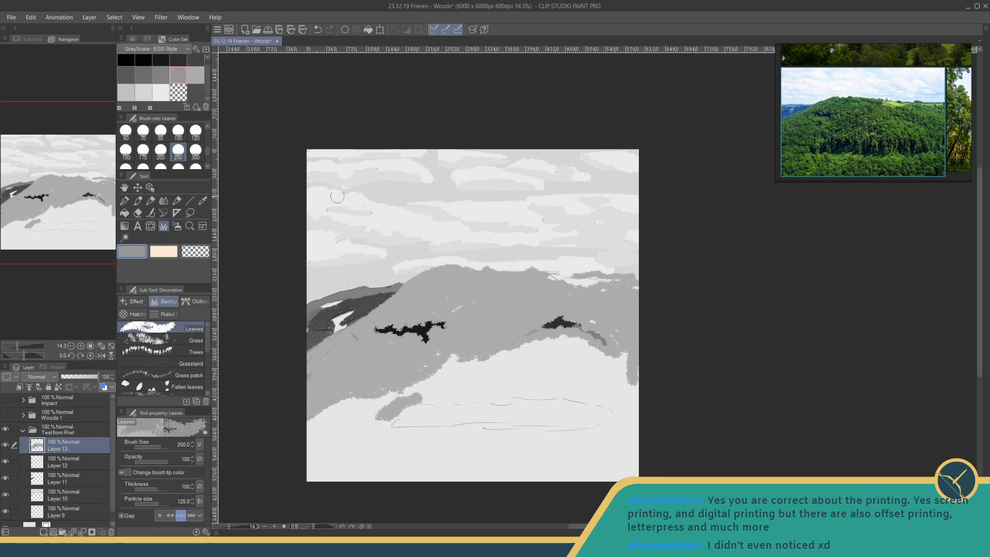
{"action": "left_click", "coordinate": [125, 92]}
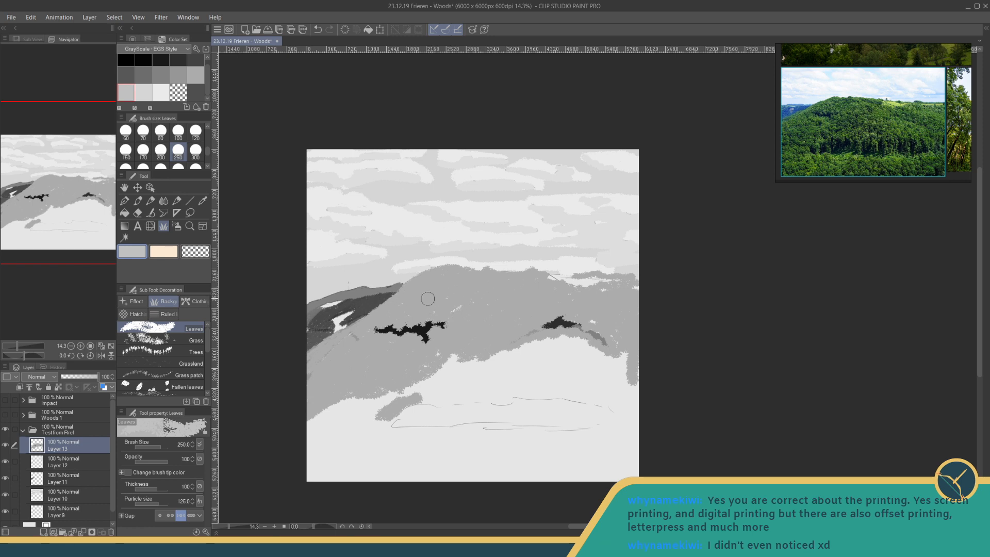
{"action": "mouse_move", "coordinate": [428, 298]}
{"action": "left_mouse_down"}
{"action": "mouse_move", "coordinate": [474, 299]}
{"action": "mouse_move", "coordinate": [444, 300]}
{"action": "mouse_move", "coordinate": [473, 324]}
{"action": "mouse_move", "coordinate": [499, 322]}
{"action": "mouse_move", "coordinate": [491, 313]}
{"action": "mouse_move", "coordinate": [509, 307]}
{"action": "mouse_move", "coordinate": [507, 292]}
{"action": "mouse_move", "coordinate": [521, 316]}
{"action": "left_mouse_up"}
{"action": "mouse_move", "coordinate": [611, 309]}
{"action": "left_mouse_down"}
{"action": "mouse_move", "coordinate": [632, 316]}
{"action": "mouse_move", "coordinate": [622, 312]}
{"action": "left_mouse_up"}
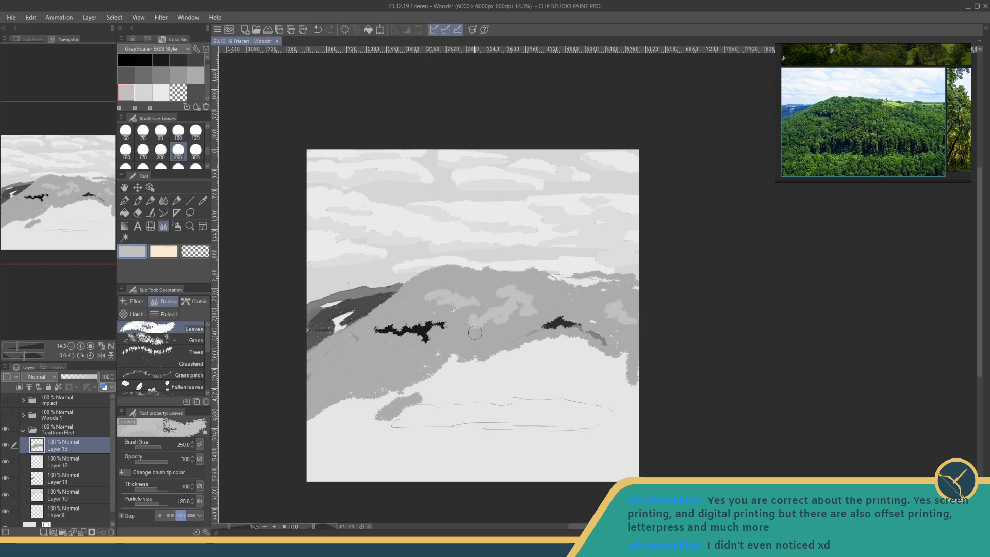
- Add light-grey leaf highlights on the hill's lower left, centre and summit, breaking up the patches with mid-grey (V 67) leaves
{"action": "mouse_move", "coordinate": [374, 347]}
{"action": "left_mouse_down"}
{"action": "mouse_move", "coordinate": [361, 351]}
{"action": "mouse_move", "coordinate": [373, 361]}
{"action": "mouse_move", "coordinate": [345, 379]}
{"action": "mouse_move", "coordinate": [374, 362]}
{"action": "left_mouse_up"}
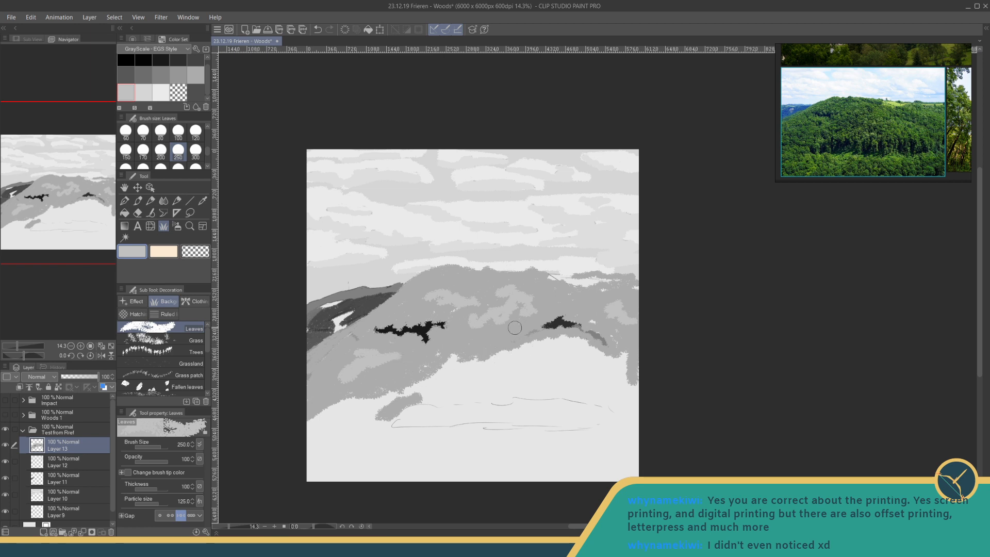
{"action": "mouse_move", "coordinate": [516, 322]}
{"action": "left_mouse_down"}
{"action": "mouse_move", "coordinate": [501, 339]}
{"action": "mouse_move", "coordinate": [475, 331]}
{"action": "mouse_move", "coordinate": [467, 340]}
{"action": "mouse_move", "coordinate": [504, 326]}
{"action": "left_mouse_up"}
{"action": "left_click", "coordinate": [194, 75]}
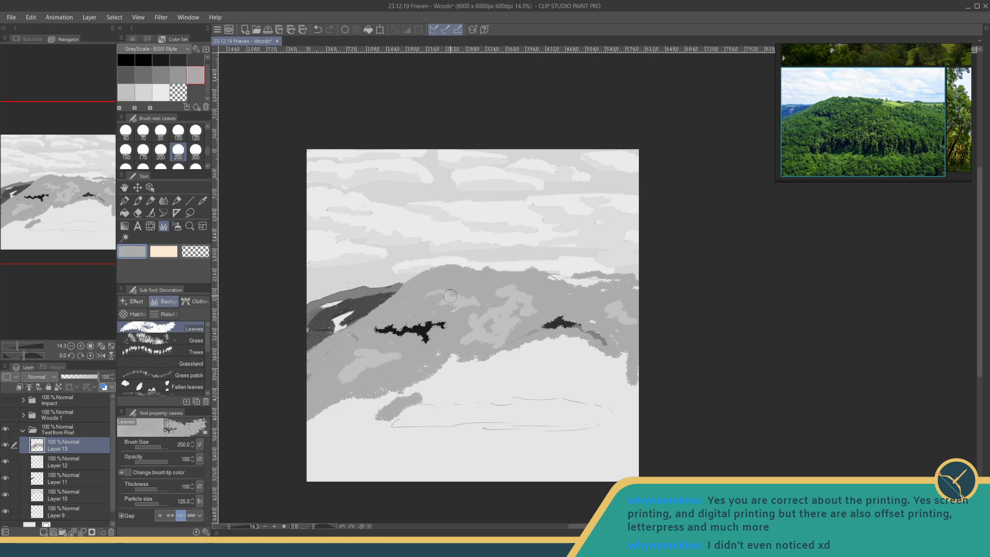
{"action": "mouse_move", "coordinate": [441, 296]}
{"action": "left_mouse_down"}
{"action": "mouse_move", "coordinate": [521, 295]}
{"action": "mouse_move", "coordinate": [517, 287]}
{"action": "mouse_move", "coordinate": [530, 294]}
{"action": "mouse_move", "coordinate": [527, 312]}
{"action": "mouse_move", "coordinate": [474, 321]}
{"action": "mouse_move", "coordinate": [513, 328]}
{"action": "mouse_move", "coordinate": [467, 340]}
{"action": "mouse_move", "coordinate": [490, 338]}
{"action": "left_mouse_up"}
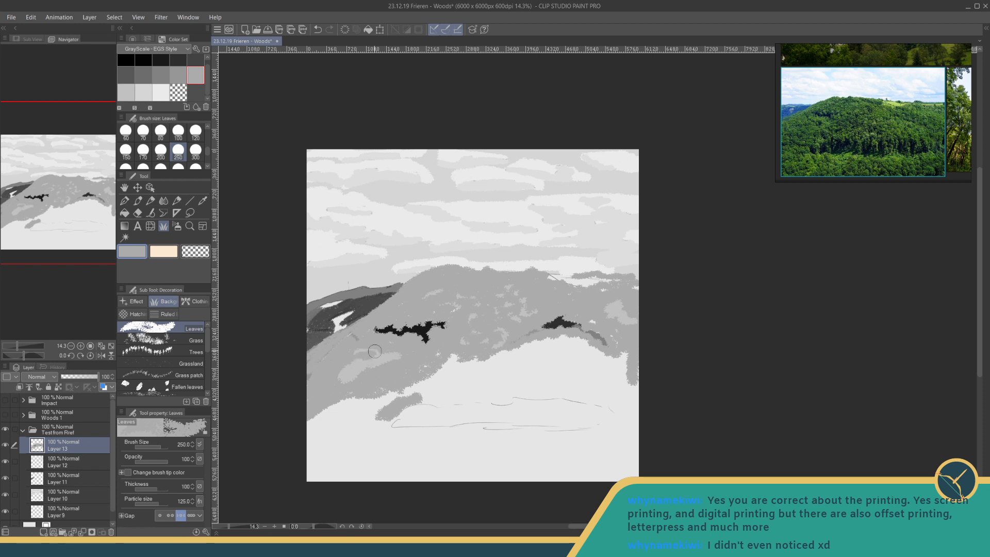
{"action": "mouse_move", "coordinate": [375, 351]}
{"action": "left_mouse_down"}
{"action": "mouse_move", "coordinate": [389, 359]}
{"action": "mouse_move", "coordinate": [361, 367]}
{"action": "mouse_move", "coordinate": [371, 355]}
{"action": "mouse_move", "coordinate": [348, 373]}
{"action": "mouse_move", "coordinate": [359, 376]}
{"action": "left_mouse_up"}
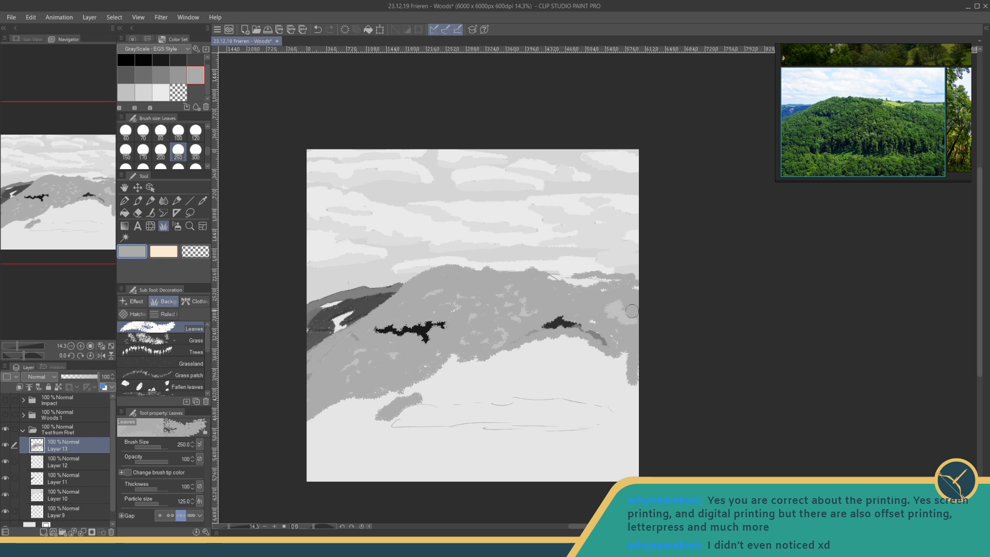
{"action": "left_click_drag", "start_coordinate": [611, 316], "coordinate": [636, 320]}
{"action": "left_click", "coordinate": [126, 93]}
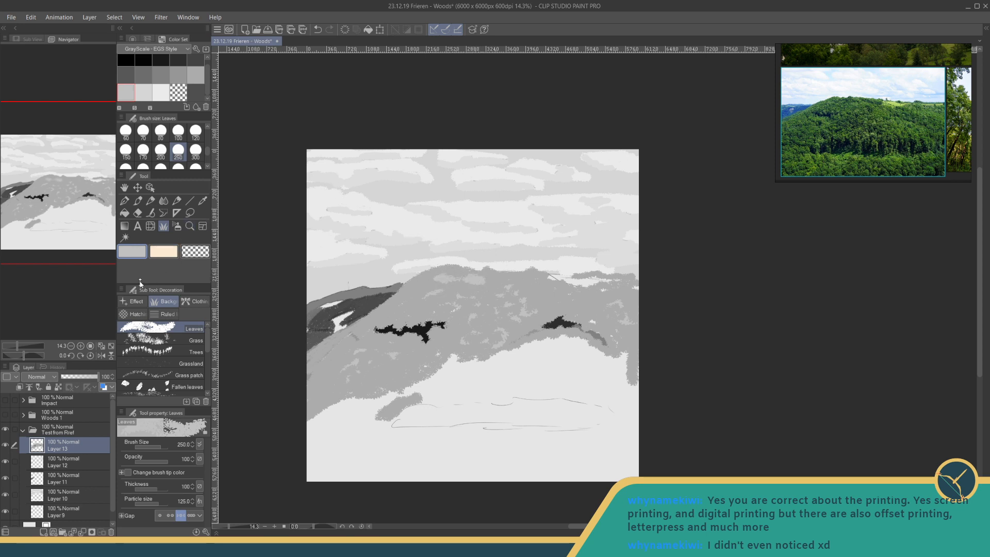
{"action": "left_click", "coordinate": [123, 201]}
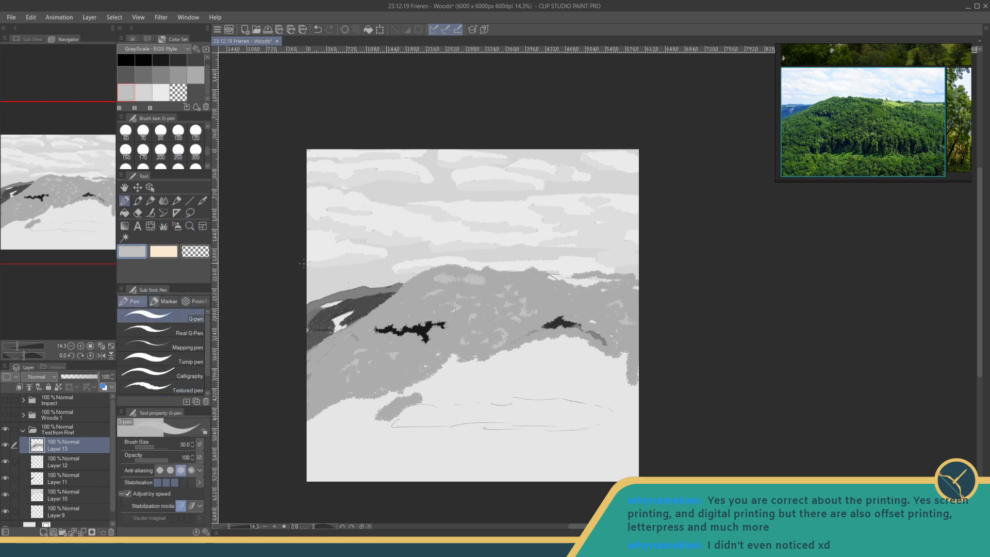
{"action": "left_click", "coordinate": [163, 301]}
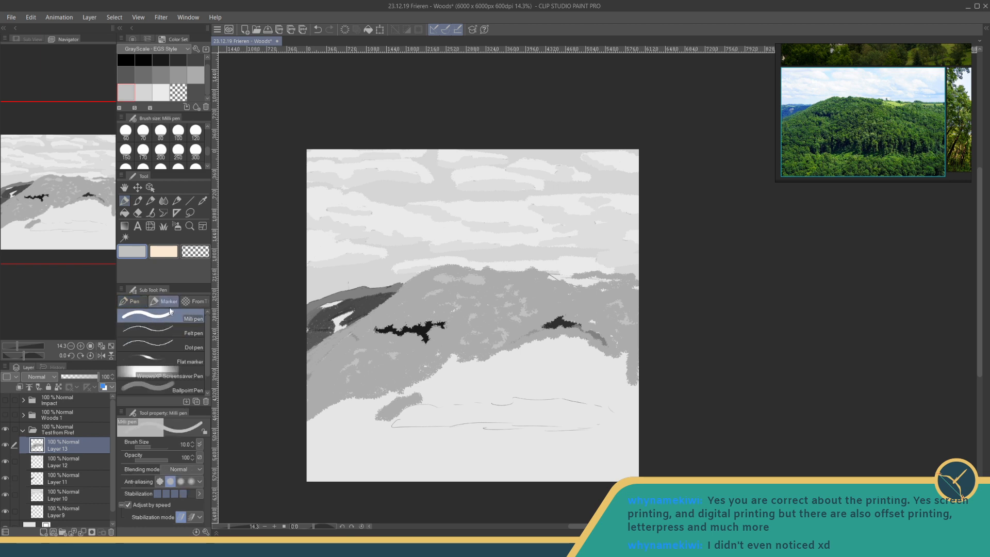
{"action": "left_click", "coordinate": [161, 151]}
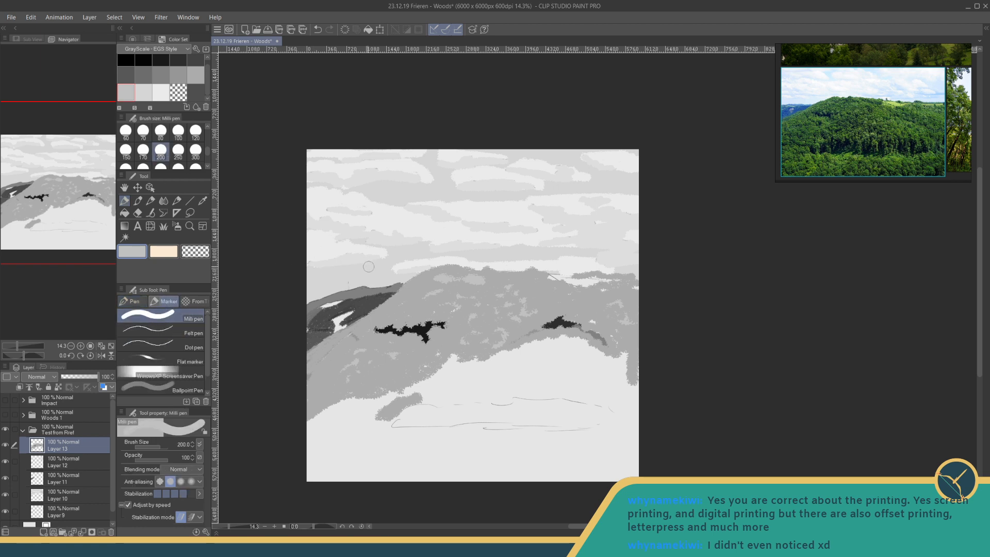
{"action": "left_click_drag", "start_coordinate": [343, 453], "coordinate": [463, 441]}
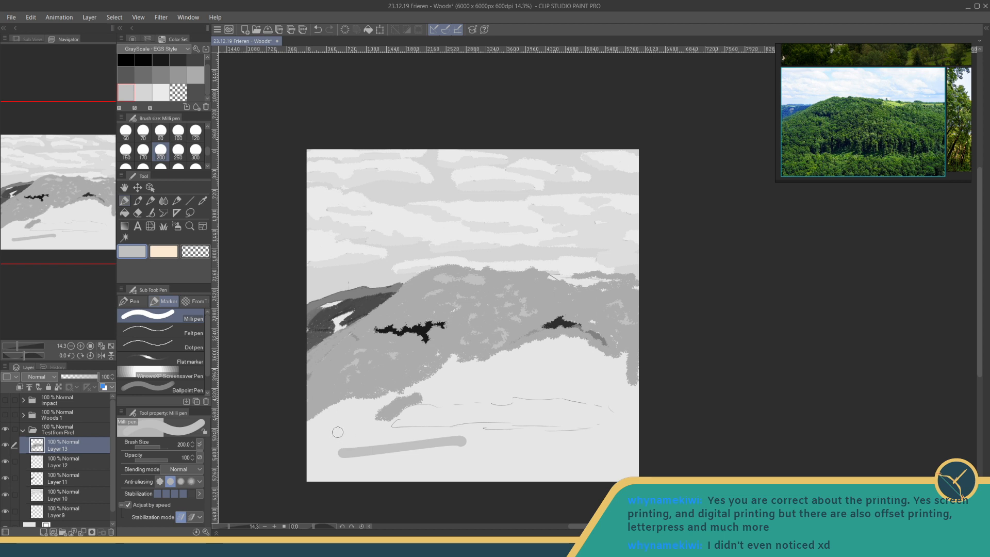
{"action": "left_click", "coordinate": [195, 251]}
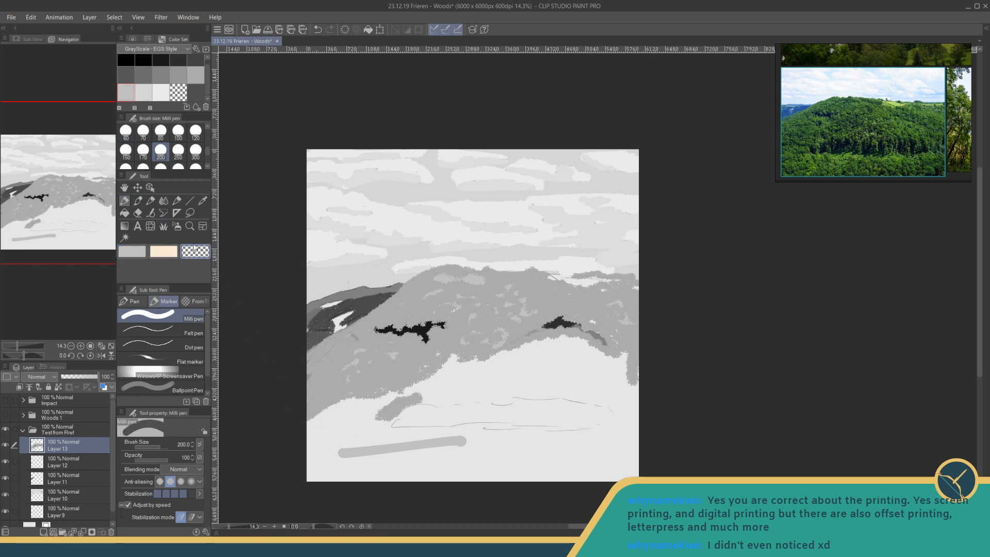
{"action": "mouse_move", "coordinate": [339, 450]}
{"action": "left_mouse_down"}
{"action": "mouse_move", "coordinate": [478, 437]}
{"action": "mouse_move", "coordinate": [390, 444]}
{"action": "left_mouse_up"}
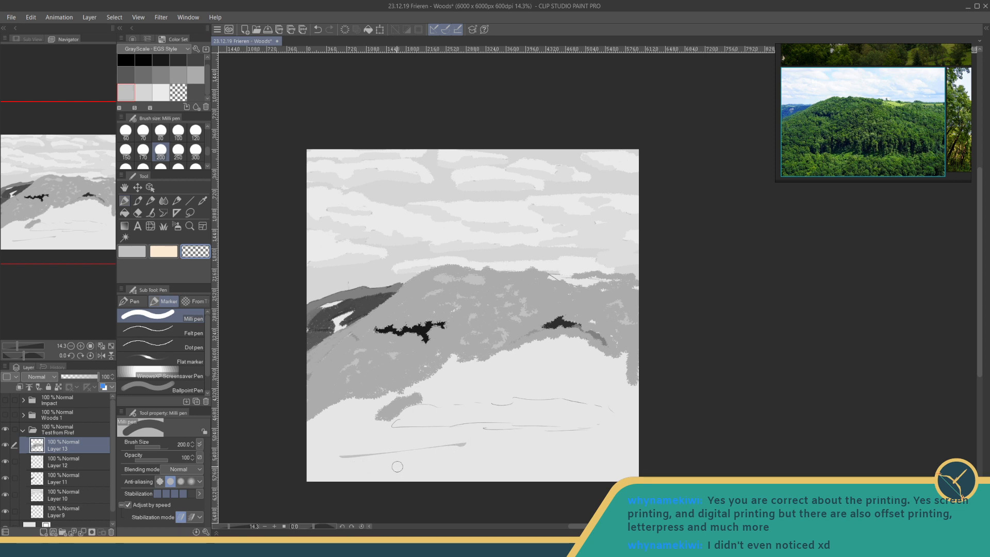
{"action": "key", "text": "ctrl+z"}
{"action": "key", "text": "ctrl+z"}
- Return to the Leaves brush and break up the light patch at the hill's summit with mid-grey (V 67) leaves
{"action": "left_click", "coordinate": [164, 226]}
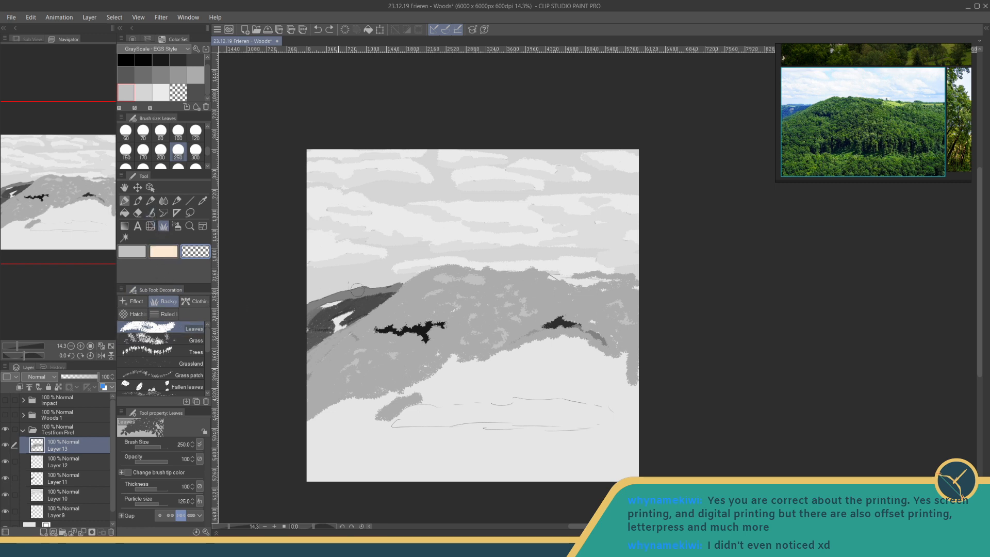
{"action": "left_click_drag", "start_coordinate": [452, 280], "coordinate": [451, 276]}
{"action": "key", "text": "ctrl+z"}
{"action": "left_click", "coordinate": [201, 75]}
{"action": "left_click_drag", "start_coordinate": [441, 274], "coordinate": [449, 276]}
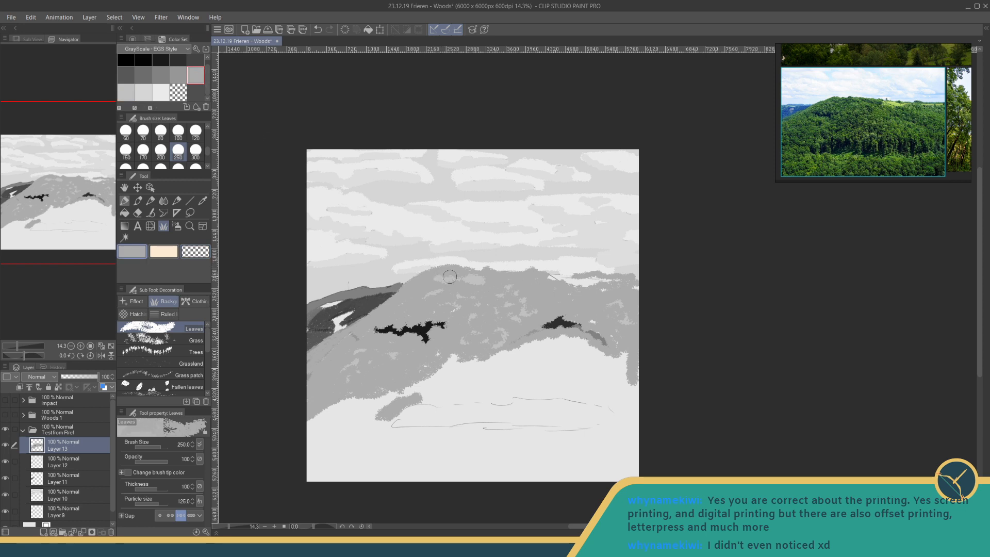
- Scatter light-grey leaves along the ridge and across both slopes, and break them into small flecks with mid-grey (V 67) leaves
{"action": "left_click", "coordinate": [127, 92]}
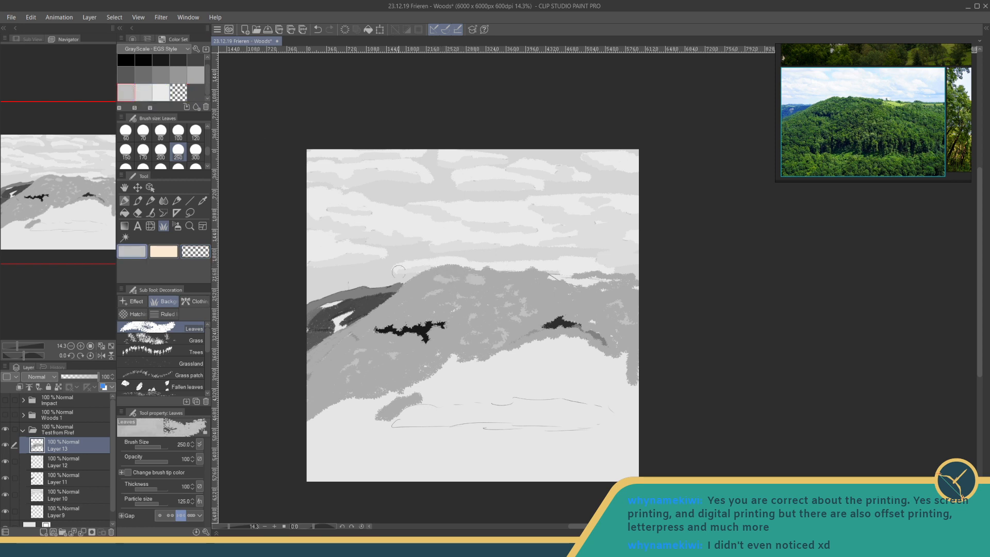
{"action": "left_click_drag", "start_coordinate": [416, 283], "coordinate": [395, 295]}
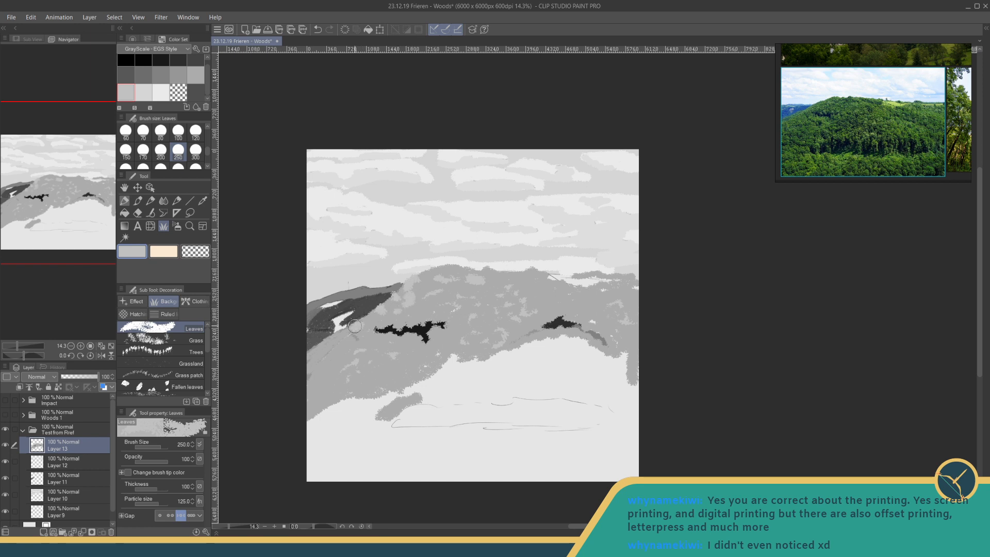
{"action": "left_click_drag", "start_coordinate": [355, 325], "coordinate": [313, 352]}
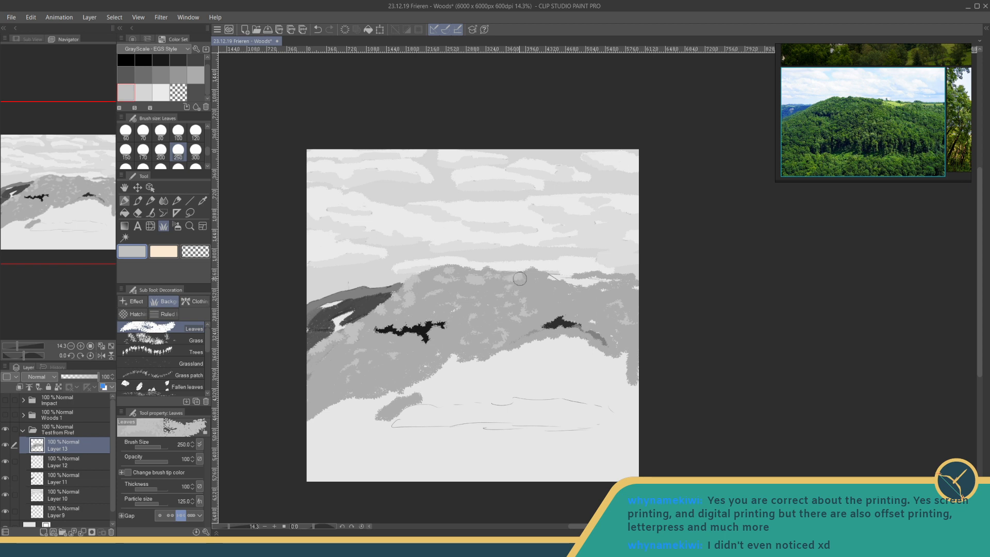
{"action": "mouse_move", "coordinate": [545, 284]}
{"action": "left_mouse_down"}
{"action": "mouse_move", "coordinate": [545, 297]}
{"action": "mouse_move", "coordinate": [572, 312]}
{"action": "left_mouse_up"}
{"action": "mouse_move", "coordinate": [316, 365]}
{"action": "left_mouse_down"}
{"action": "mouse_move", "coordinate": [337, 357]}
{"action": "mouse_move", "coordinate": [313, 390]}
{"action": "mouse_move", "coordinate": [396, 367]}
{"action": "mouse_move", "coordinate": [393, 341]}
{"action": "left_mouse_up"}
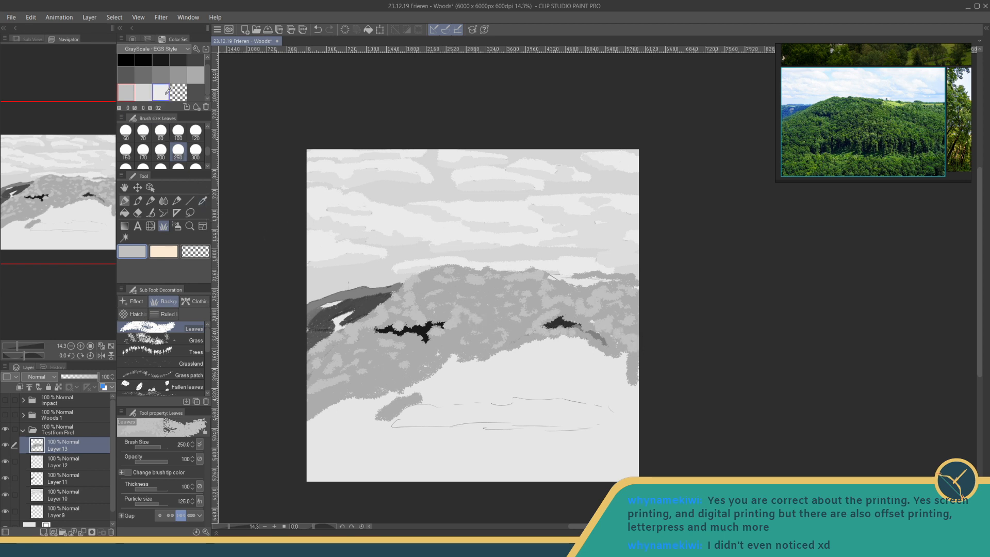
{"action": "left_click", "coordinate": [195, 75]}
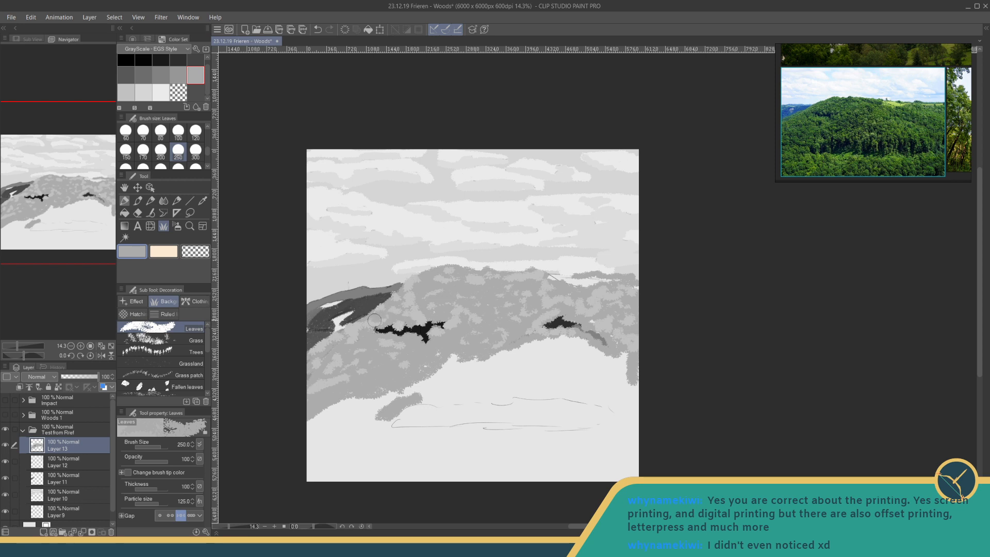
{"action": "left_click_drag", "start_coordinate": [373, 320], "coordinate": [335, 338]}
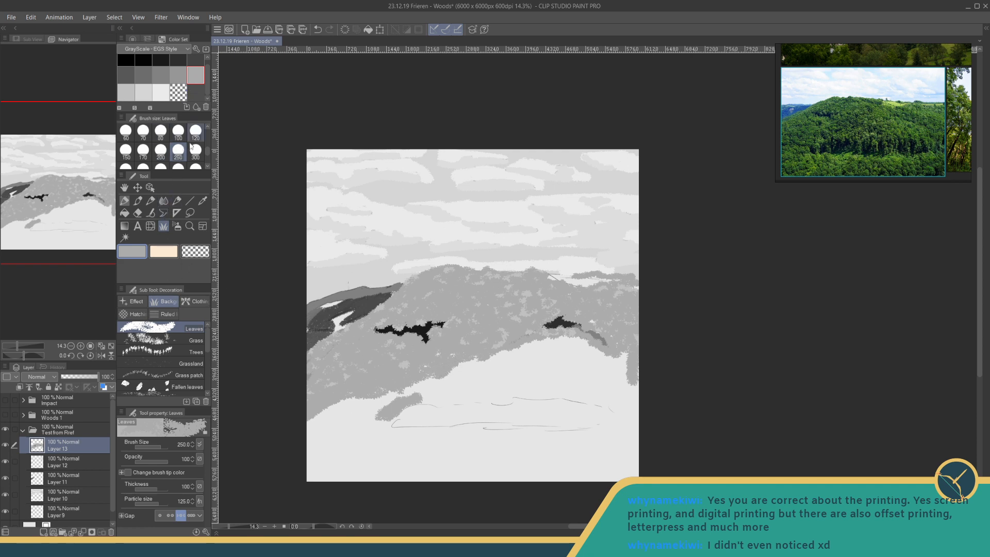
- Set the Leaves brush size to 400, fill the foreground around the sketched oval with mid-grey, and paint a light-grey band inside it
{"action": "left_click", "coordinate": [127, 167]}
{"action": "mouse_move", "coordinate": [402, 351]}
{"action": "left_mouse_down"}
{"action": "mouse_move", "coordinate": [451, 380]}
{"action": "mouse_move", "coordinate": [573, 347]}
{"action": "mouse_move", "coordinate": [548, 345]}
{"action": "mouse_move", "coordinate": [563, 344]}
{"action": "mouse_move", "coordinate": [590, 353]}
{"action": "mouse_move", "coordinate": [533, 342]}
{"action": "mouse_move", "coordinate": [618, 364]}
{"action": "mouse_move", "coordinate": [627, 395]}
{"action": "mouse_move", "coordinate": [615, 399]}
{"action": "mouse_move", "coordinate": [561, 353]}
{"action": "mouse_move", "coordinate": [545, 370]}
{"action": "mouse_move", "coordinate": [391, 393]}
{"action": "mouse_move", "coordinate": [331, 412]}
{"action": "mouse_move", "coordinate": [315, 429]}
{"action": "mouse_move", "coordinate": [383, 415]}
{"action": "mouse_move", "coordinate": [358, 442]}
{"action": "mouse_move", "coordinate": [388, 448]}
{"action": "mouse_move", "coordinate": [401, 444]}
{"action": "mouse_move", "coordinate": [377, 431]}
{"action": "mouse_move", "coordinate": [634, 424]}
{"action": "mouse_move", "coordinate": [566, 388]}
{"action": "mouse_move", "coordinate": [407, 401]}
{"action": "mouse_move", "coordinate": [525, 382]}
{"action": "mouse_move", "coordinate": [504, 381]}
{"action": "mouse_move", "coordinate": [537, 369]}
{"action": "mouse_move", "coordinate": [563, 385]}
{"action": "mouse_move", "coordinate": [630, 390]}
{"action": "mouse_move", "coordinate": [625, 451]}
{"action": "mouse_move", "coordinate": [595, 466]}
{"action": "mouse_move", "coordinate": [580, 442]}
{"action": "mouse_move", "coordinate": [328, 458]}
{"action": "mouse_move", "coordinate": [304, 437]}
{"action": "mouse_move", "coordinate": [350, 474]}
{"action": "mouse_move", "coordinate": [337, 487]}
{"action": "mouse_move", "coordinate": [576, 443]}
{"action": "mouse_move", "coordinate": [634, 459]}
{"action": "mouse_move", "coordinate": [638, 475]}
{"action": "mouse_move", "coordinate": [484, 473]}
{"action": "mouse_move", "coordinate": [370, 452]}
{"action": "left_mouse_up"}
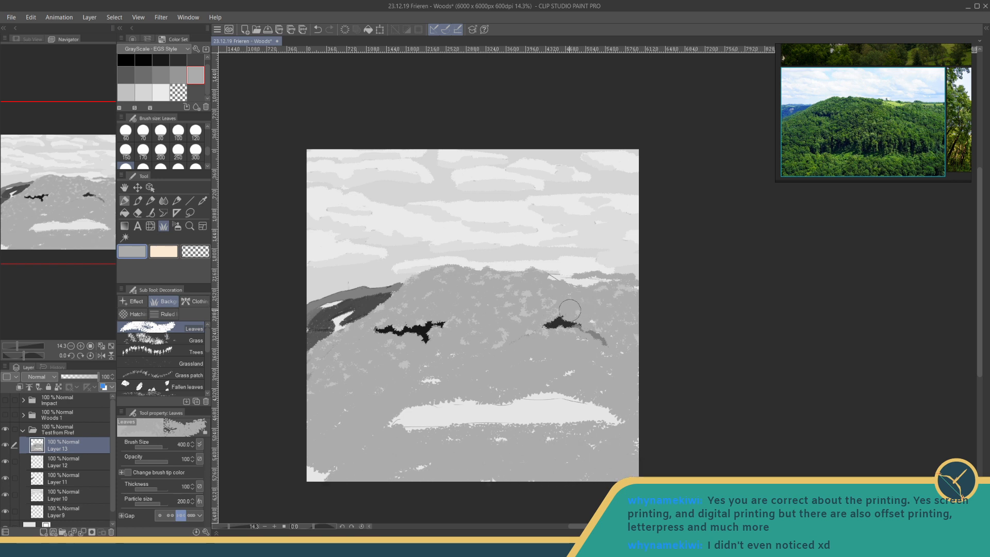
{"action": "left_click", "coordinate": [162, 60]}
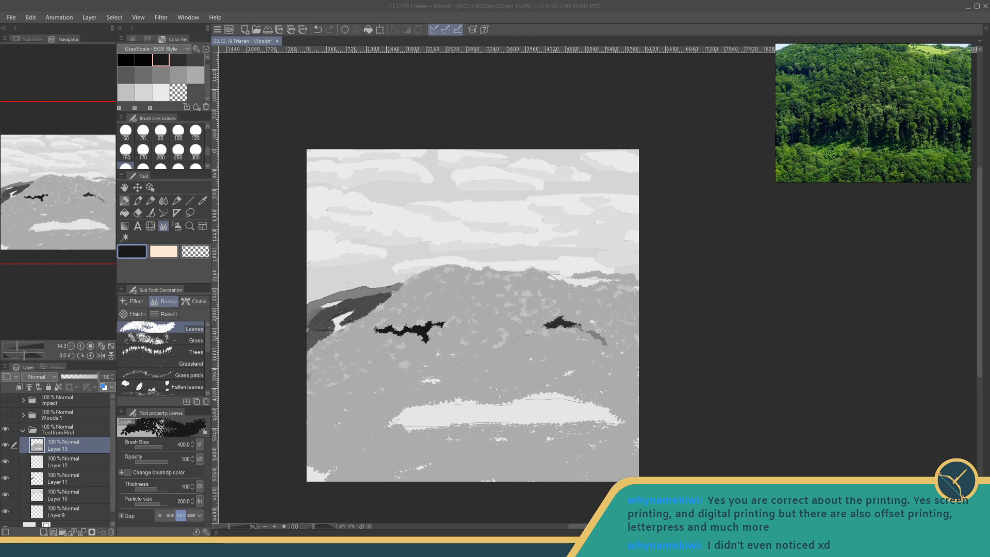
{"action": "left_click", "coordinate": [132, 89]}
{"action": "mouse_move", "coordinate": [410, 417]}
{"action": "left_mouse_down"}
{"action": "mouse_move", "coordinate": [461, 417]}
{"action": "mouse_move", "coordinate": [416, 419]}
{"action": "mouse_move", "coordinate": [614, 419]}
{"action": "left_mouse_up"}
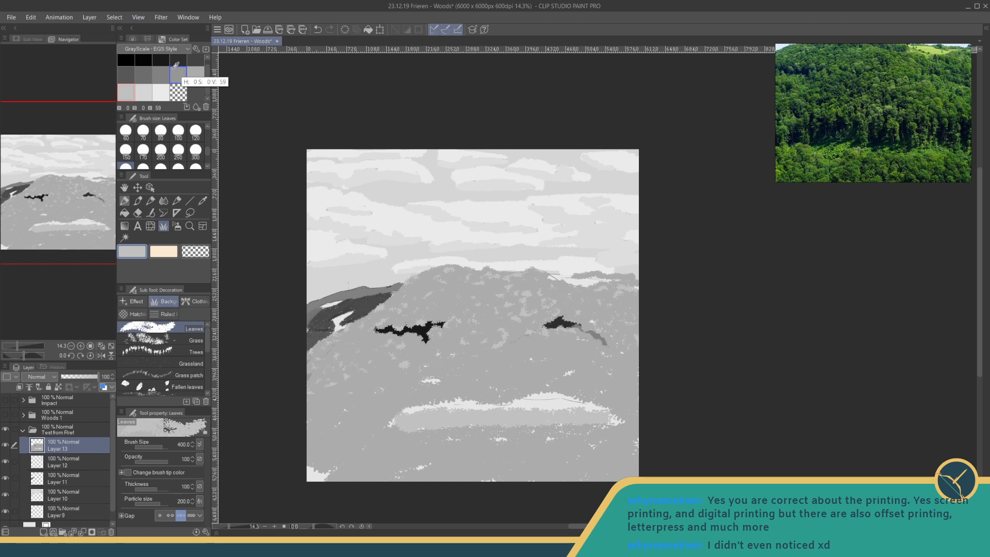
- Set the Leaves brush size to 150 and cover the foreground oval with dark-grey leaves, leaving a light strip along its lower edge
{"action": "left_click", "coordinate": [177, 60]}
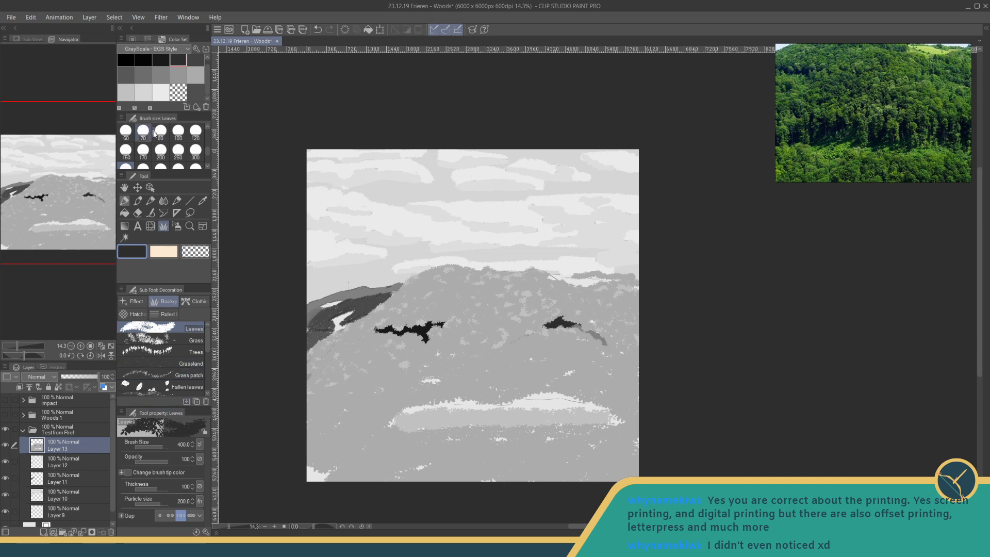
{"action": "left_click", "coordinate": [159, 150]}
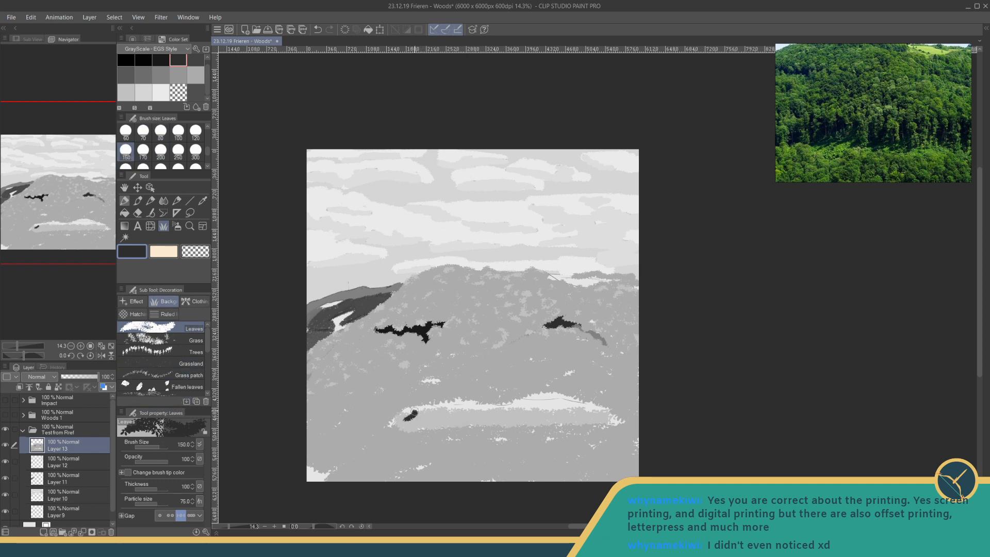
{"action": "left_click_drag", "start_coordinate": [414, 411], "coordinate": [423, 412]}
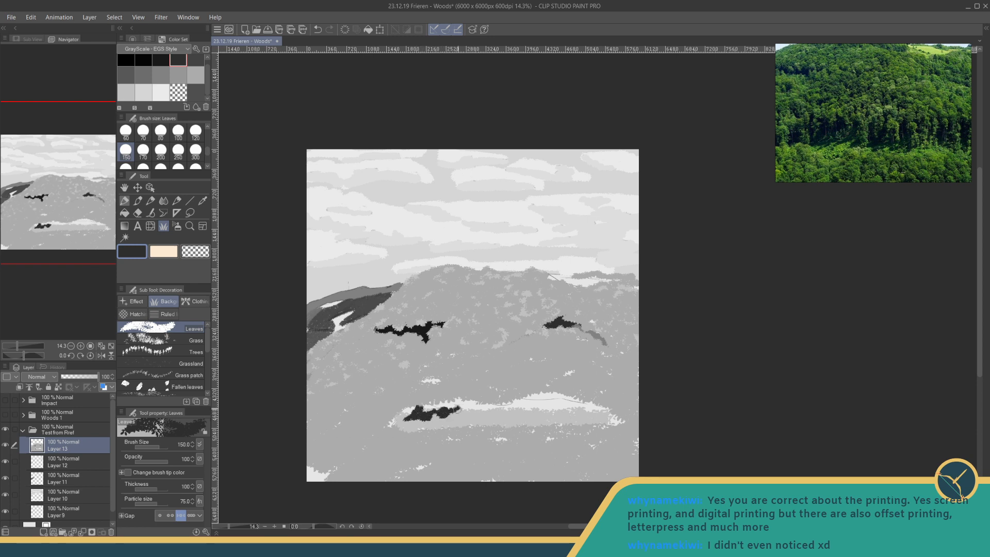
{"action": "mouse_move", "coordinate": [472, 414]}
{"action": "left_mouse_down"}
{"action": "mouse_move", "coordinate": [458, 414]}
{"action": "mouse_move", "coordinate": [489, 412]}
{"action": "left_mouse_up"}
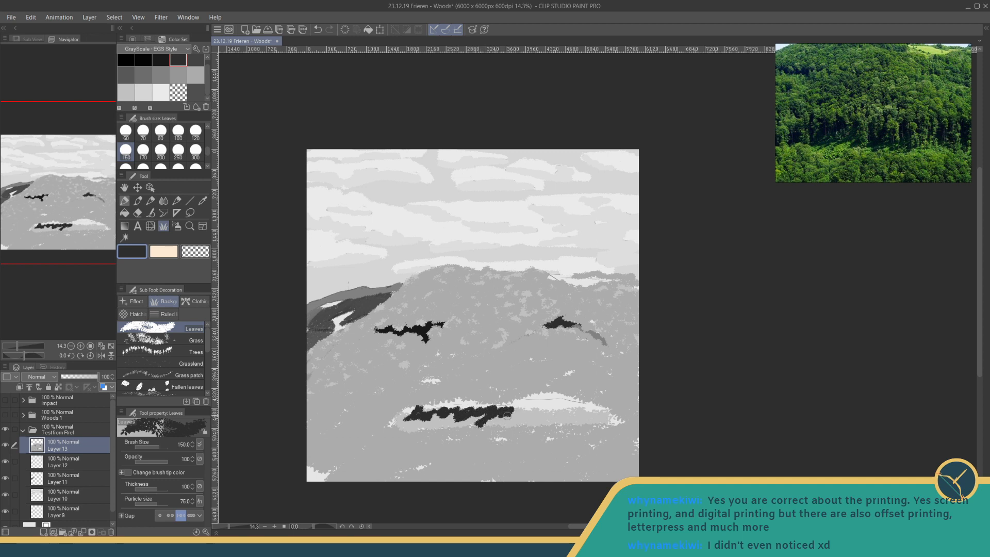
{"action": "mouse_move", "coordinate": [517, 417]}
{"action": "left_mouse_down"}
{"action": "mouse_move", "coordinate": [535, 420]}
{"action": "mouse_move", "coordinate": [574, 414]}
{"action": "mouse_move", "coordinate": [575, 402]}
{"action": "mouse_move", "coordinate": [617, 415]}
{"action": "mouse_move", "coordinate": [594, 412]}
{"action": "mouse_move", "coordinate": [580, 397]}
{"action": "mouse_move", "coordinate": [566, 405]}
{"action": "mouse_move", "coordinate": [558, 390]}
{"action": "mouse_move", "coordinate": [536, 411]}
{"action": "mouse_move", "coordinate": [540, 398]}
{"action": "mouse_move", "coordinate": [514, 405]}
{"action": "mouse_move", "coordinate": [556, 404]}
{"action": "mouse_move", "coordinate": [415, 411]}
{"action": "left_mouse_up"}
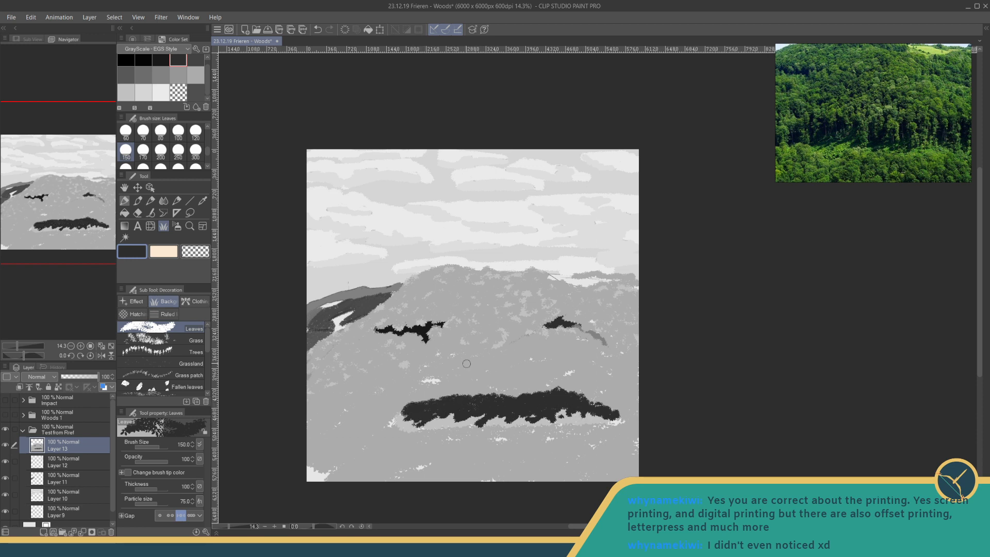
- Paint mid-grey (V 67) leaf strokes at size 150 across the left half of the dark foreground band
{"action": "left_click", "coordinate": [181, 75]}
{"action": "left_click_drag", "start_coordinate": [455, 395], "coordinate": [450, 401]}
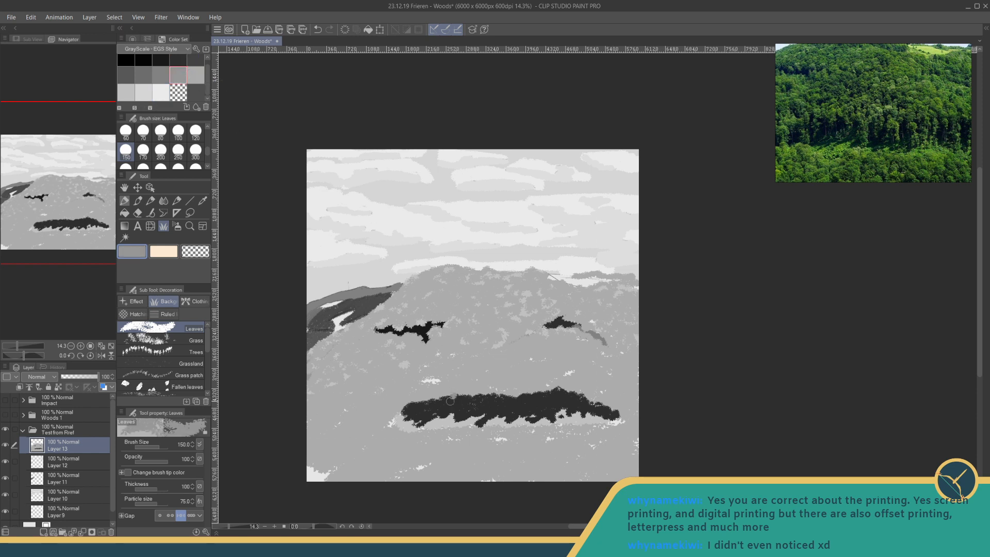
{"action": "left_click", "coordinate": [195, 75]}
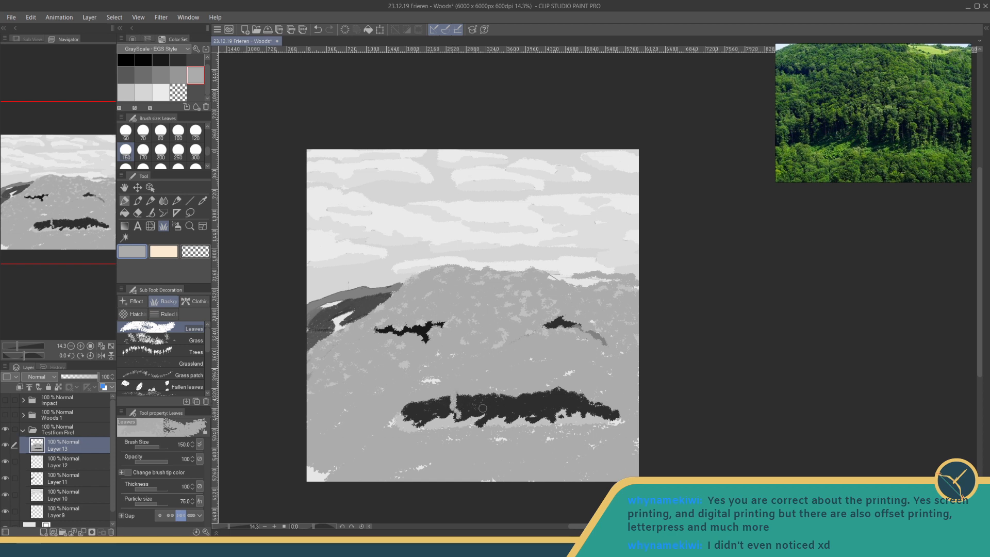
{"action": "left_click_drag", "start_coordinate": [487, 421], "coordinate": [493, 405]}
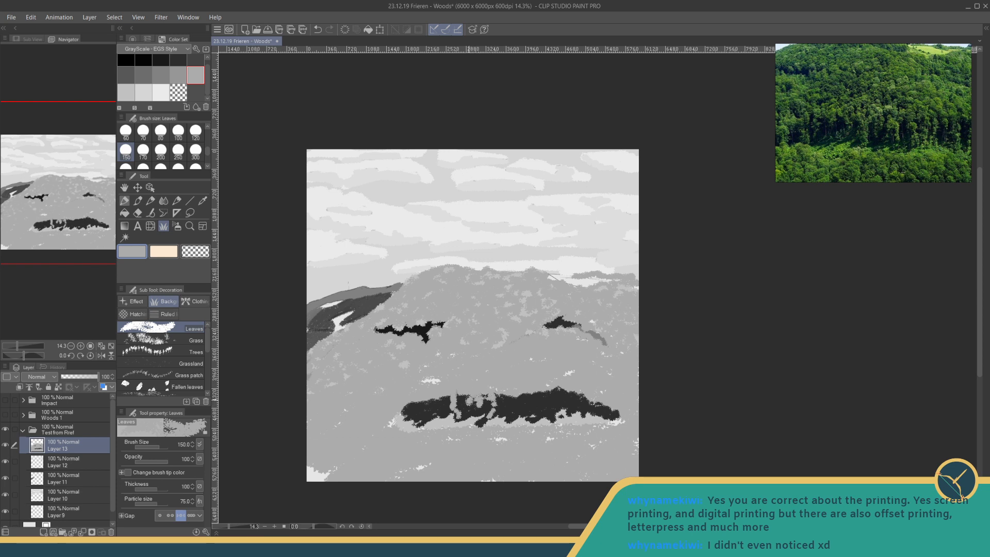
- Break the rest of the dark foreground band into ragged clumps with mid-grey leaves at size 250, and refine its left end at size 170
{"action": "left_click", "coordinate": [175, 156]}
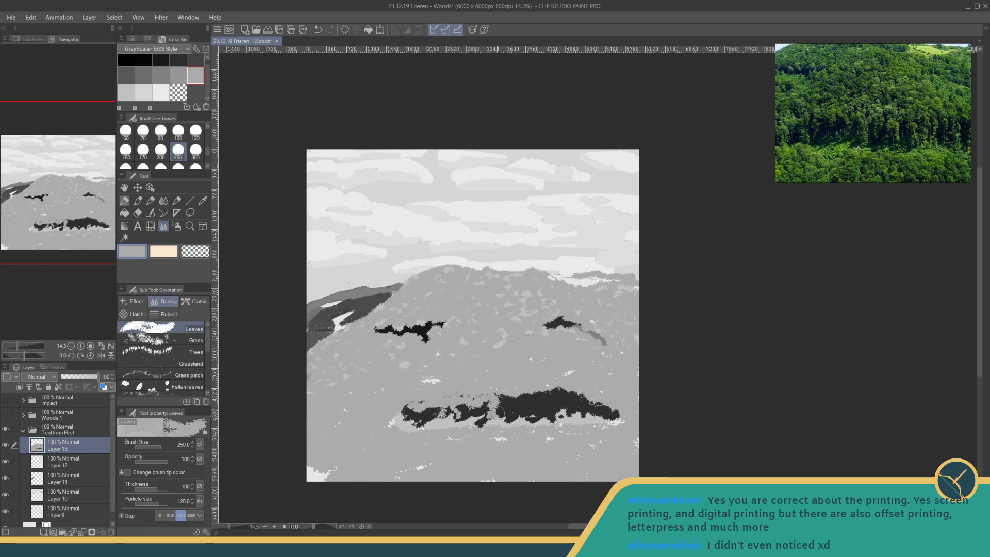
{"action": "mouse_move", "coordinate": [519, 400]}
{"action": "left_mouse_down"}
{"action": "mouse_move", "coordinate": [544, 390]}
{"action": "mouse_move", "coordinate": [477, 399]}
{"action": "mouse_move", "coordinate": [479, 409]}
{"action": "mouse_move", "coordinate": [533, 406]}
{"action": "mouse_move", "coordinate": [506, 407]}
{"action": "mouse_move", "coordinate": [558, 389]}
{"action": "mouse_move", "coordinate": [538, 405]}
{"action": "mouse_move", "coordinate": [573, 400]}
{"action": "mouse_move", "coordinate": [565, 412]}
{"action": "mouse_move", "coordinate": [578, 424]}
{"action": "mouse_move", "coordinate": [583, 398]}
{"action": "mouse_move", "coordinate": [606, 412]}
{"action": "left_mouse_up"}
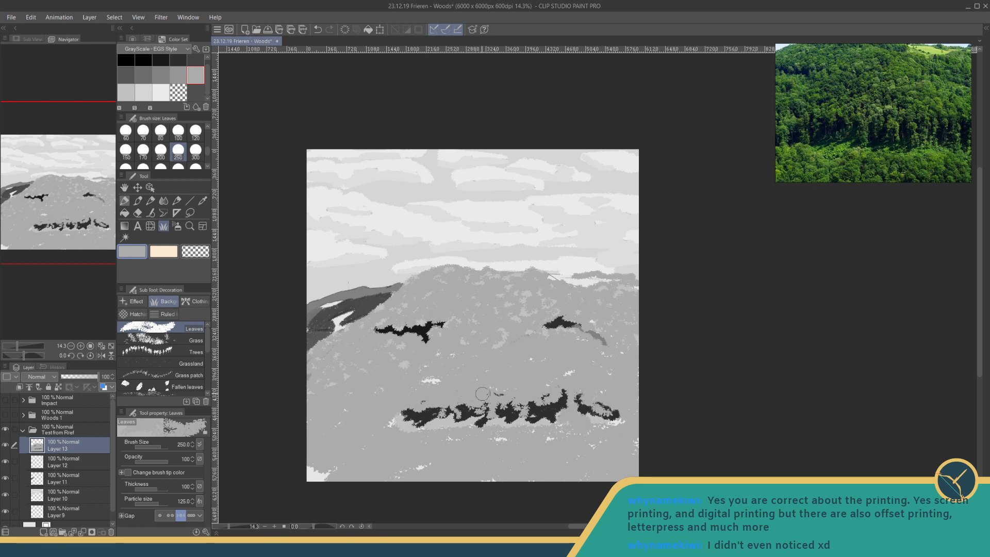
{"action": "left_click_drag", "start_coordinate": [430, 410], "coordinate": [431, 414]}
{"action": "left_click", "coordinate": [143, 149]}
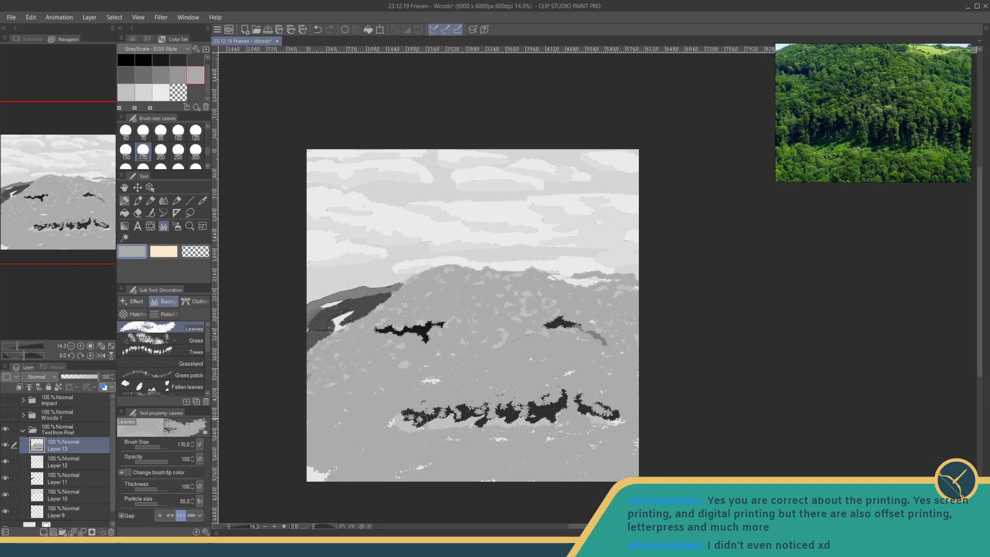
{"action": "left_click_drag", "start_coordinate": [422, 418], "coordinate": [445, 410]}
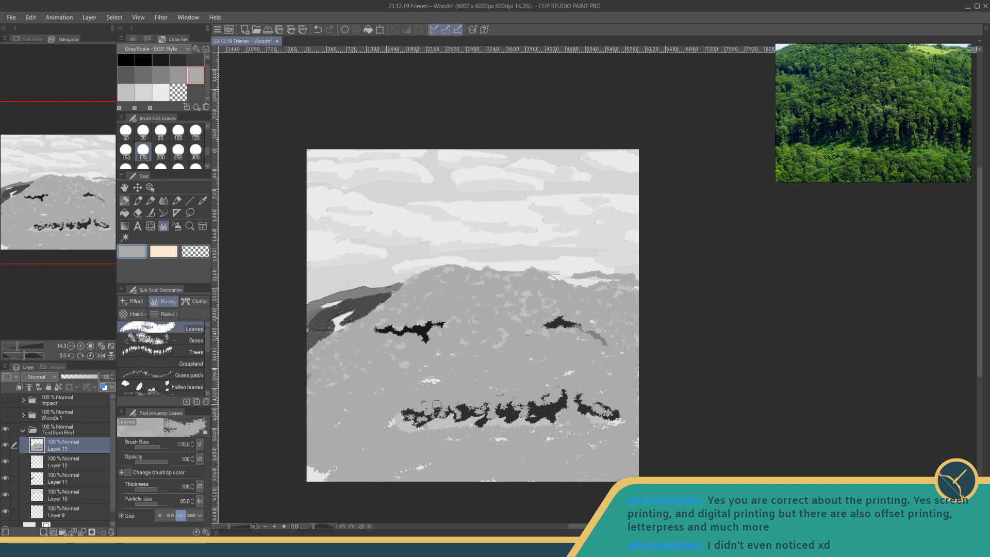
{"action": "key", "text": "ctrl+z"}
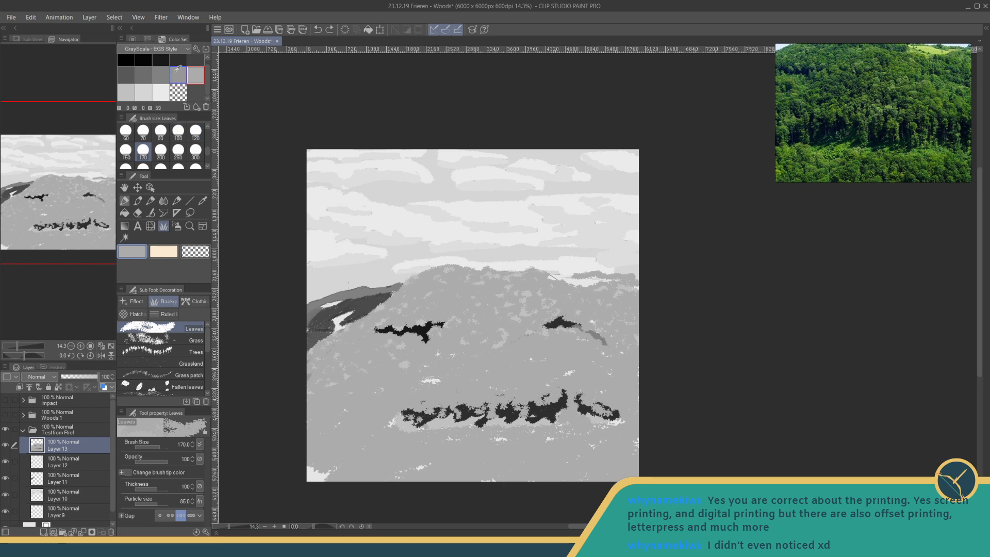
- Dab dark-grey leaves into the foreground band at size 170, and cover stray specks around it with V 67 grey leaves at size 500
{"action": "left_click", "coordinate": [143, 75]}
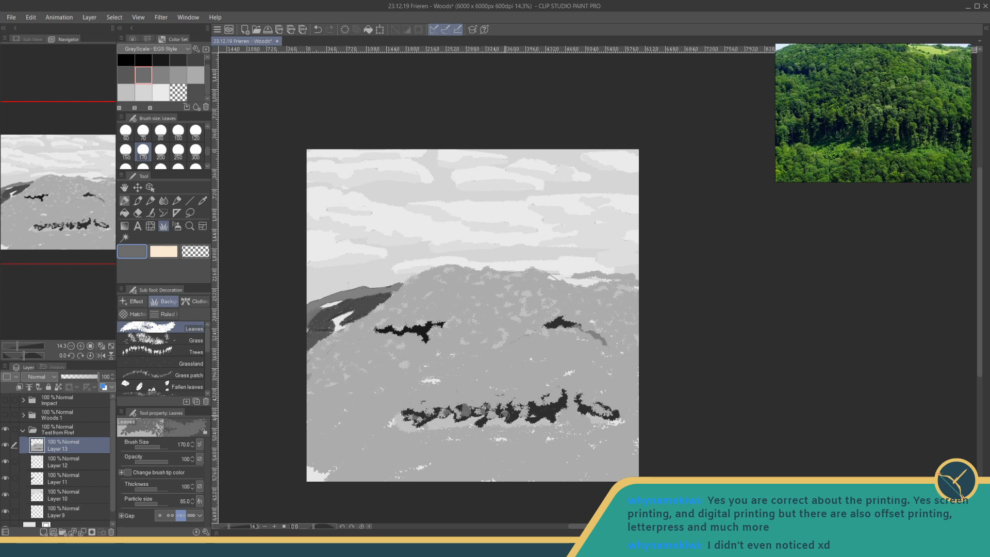
{"action": "left_click", "coordinate": [178, 75]}
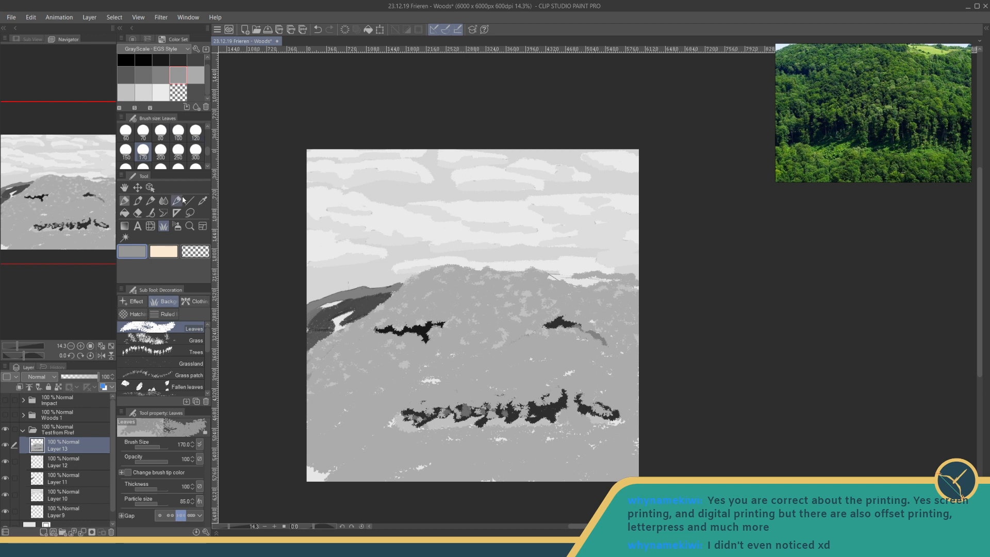
{"action": "left_click", "coordinate": [151, 166]}
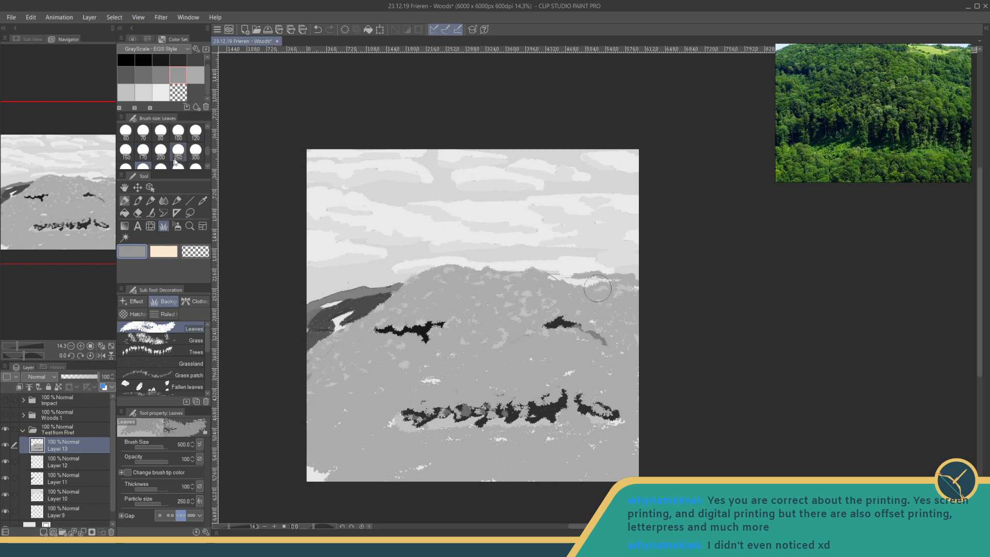
{"action": "left_click", "coordinate": [195, 75]}
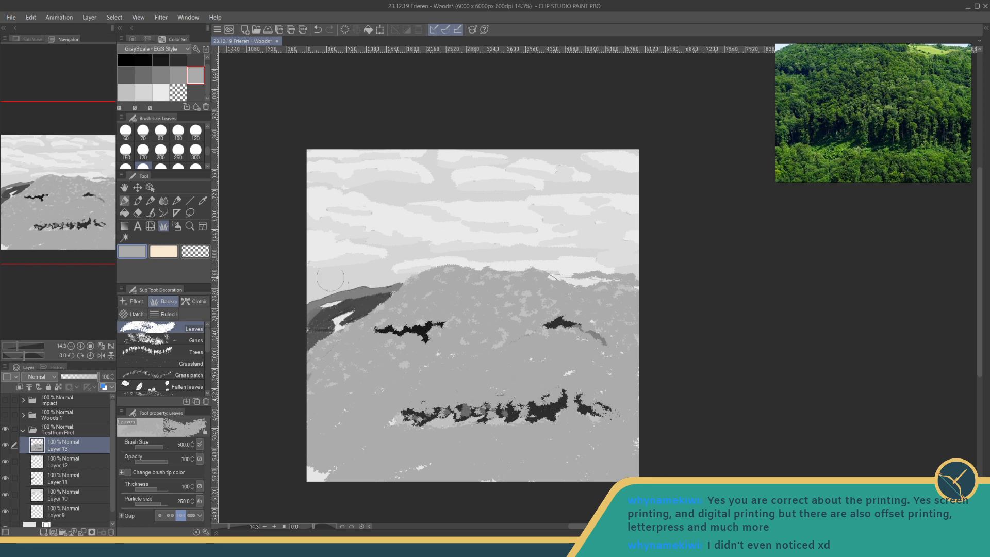
- Paint light-grey leaf clumps at size 500 along the base of the hill and across the slope above the dark foreground band
{"action": "left_click", "coordinate": [127, 92]}
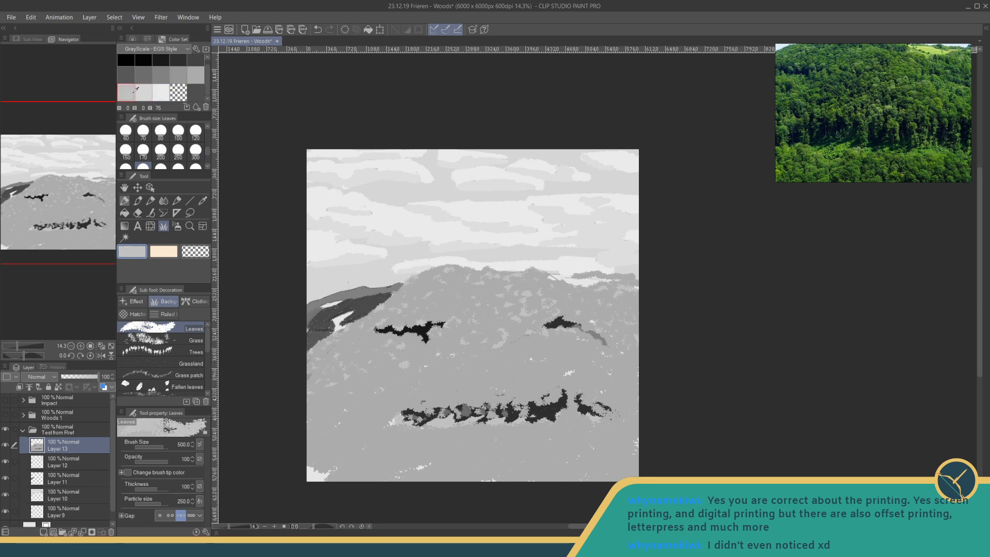
{"action": "scroll", "coordinate": [152, 161], "scroll_direction": "down", "scroll_amount": 1}
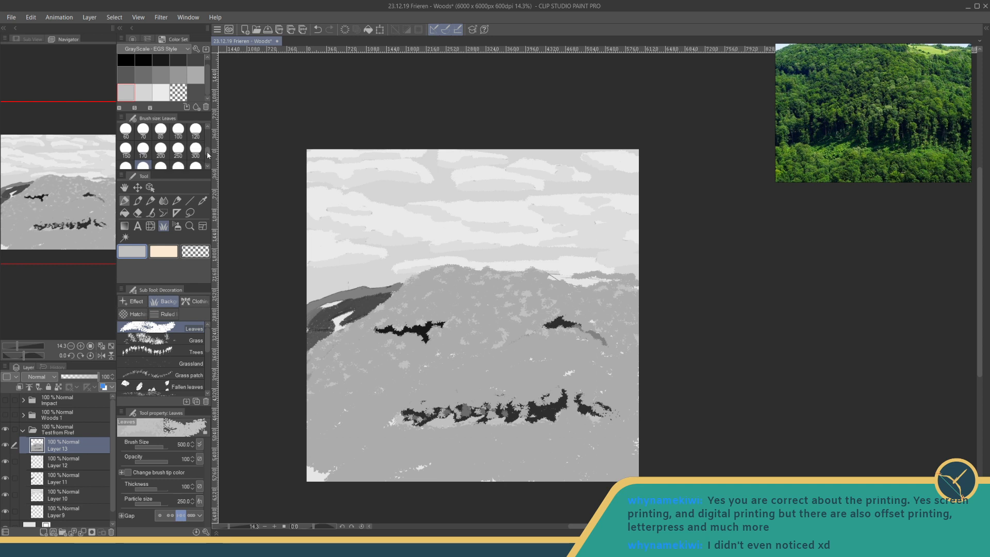
{"action": "mouse_move", "coordinate": [338, 462]}
{"action": "left_mouse_down"}
{"action": "mouse_move", "coordinate": [333, 443]}
{"action": "mouse_move", "coordinate": [348, 429]}
{"action": "mouse_move", "coordinate": [352, 439]}
{"action": "mouse_move", "coordinate": [339, 452]}
{"action": "mouse_move", "coordinate": [369, 458]}
{"action": "mouse_move", "coordinate": [358, 464]}
{"action": "mouse_move", "coordinate": [386, 434]}
{"action": "mouse_move", "coordinate": [425, 447]}
{"action": "mouse_move", "coordinate": [365, 462]}
{"action": "mouse_move", "coordinate": [485, 453]}
{"action": "mouse_move", "coordinate": [456, 435]}
{"action": "mouse_move", "coordinate": [533, 460]}
{"action": "mouse_move", "coordinate": [607, 458]}
{"action": "mouse_move", "coordinate": [574, 437]}
{"action": "mouse_move", "coordinate": [621, 455]}
{"action": "left_mouse_up"}
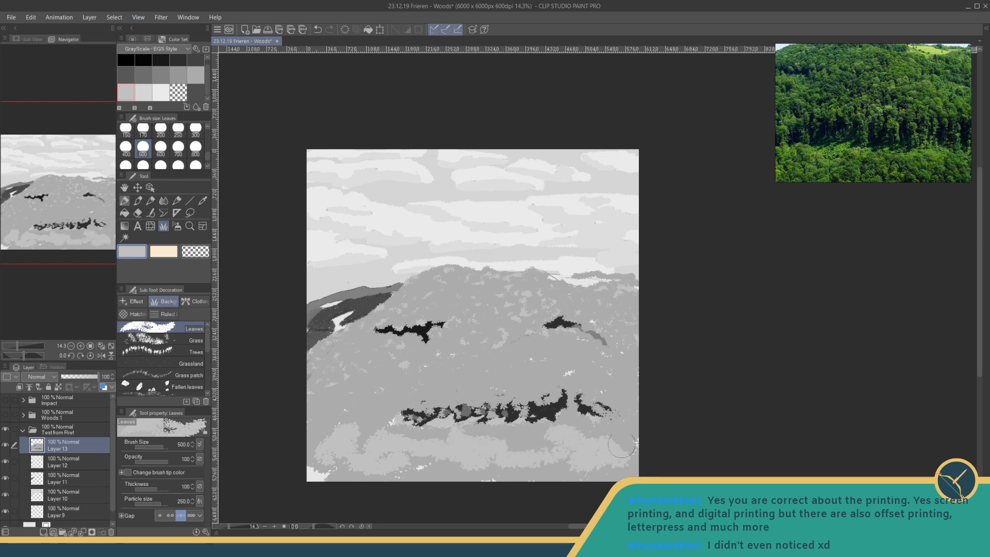
{"action": "mouse_move", "coordinate": [593, 362]}
{"action": "left_mouse_down"}
{"action": "mouse_move", "coordinate": [555, 364]}
{"action": "mouse_move", "coordinate": [536, 379]}
{"action": "mouse_move", "coordinate": [423, 384]}
{"action": "left_mouse_up"}
{"action": "mouse_move", "coordinate": [484, 356]}
{"action": "left_mouse_down"}
{"action": "mouse_move", "coordinate": [511, 356]}
{"action": "mouse_move", "coordinate": [348, 420]}
{"action": "left_mouse_up"}
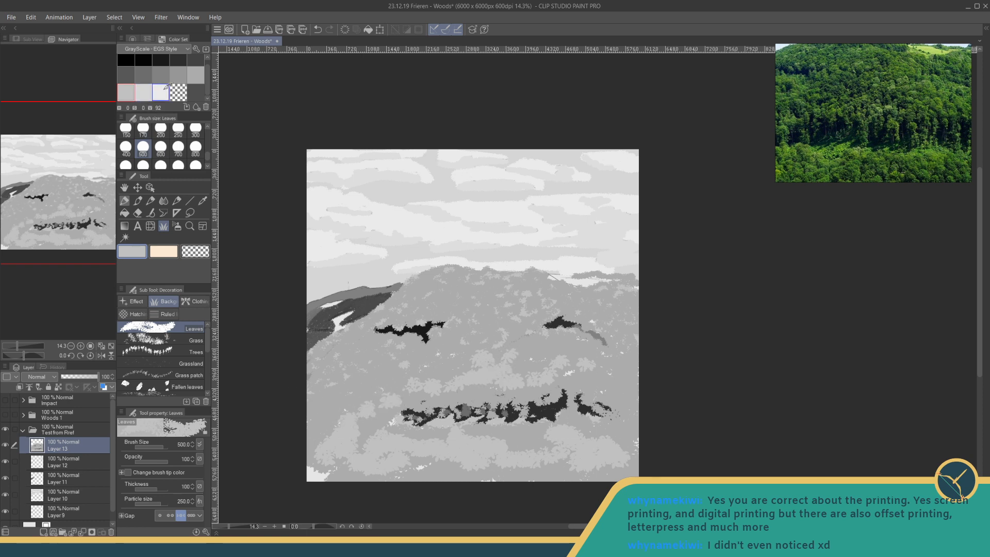
- Add a paler leaf patch in the canvas's lower-left corner at size 500, and break up the light clumps with V 67 leaves at size 300
{"action": "left_click", "coordinate": [143, 92]}
{"action": "mouse_move", "coordinate": [359, 466]}
{"action": "left_mouse_down"}
{"action": "mouse_move", "coordinate": [385, 441]}
{"action": "mouse_move", "coordinate": [417, 446]}
{"action": "mouse_move", "coordinate": [397, 463]}
{"action": "mouse_move", "coordinate": [346, 459]}
{"action": "mouse_move", "coordinate": [325, 468]}
{"action": "mouse_move", "coordinate": [314, 426]}
{"action": "left_mouse_up"}
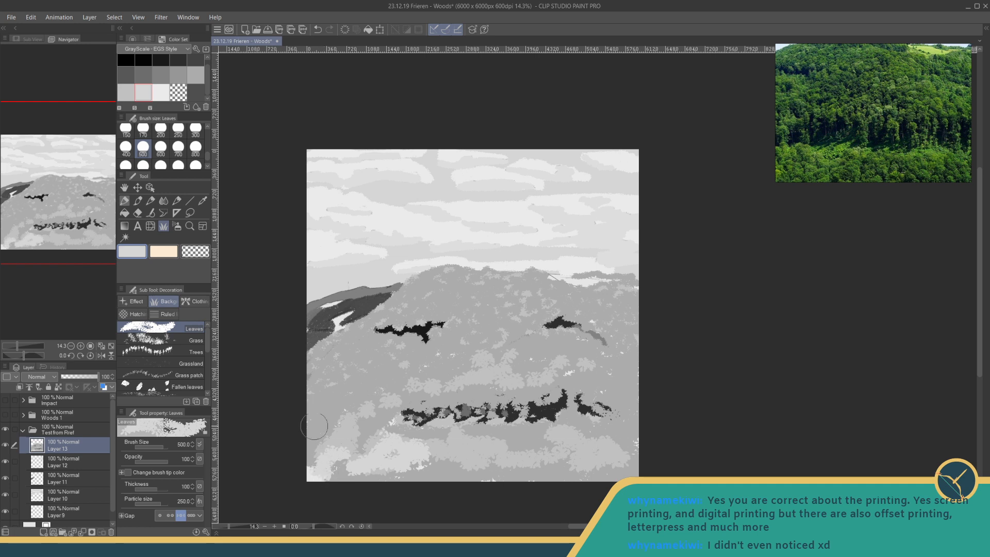
{"action": "left_click", "coordinate": [195, 75]}
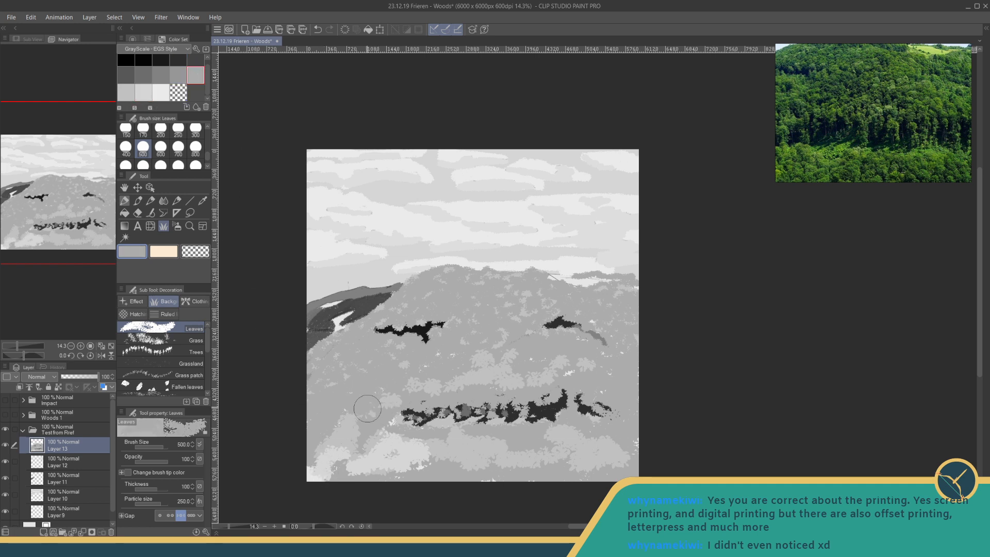
{"action": "left_click", "coordinate": [195, 129]}
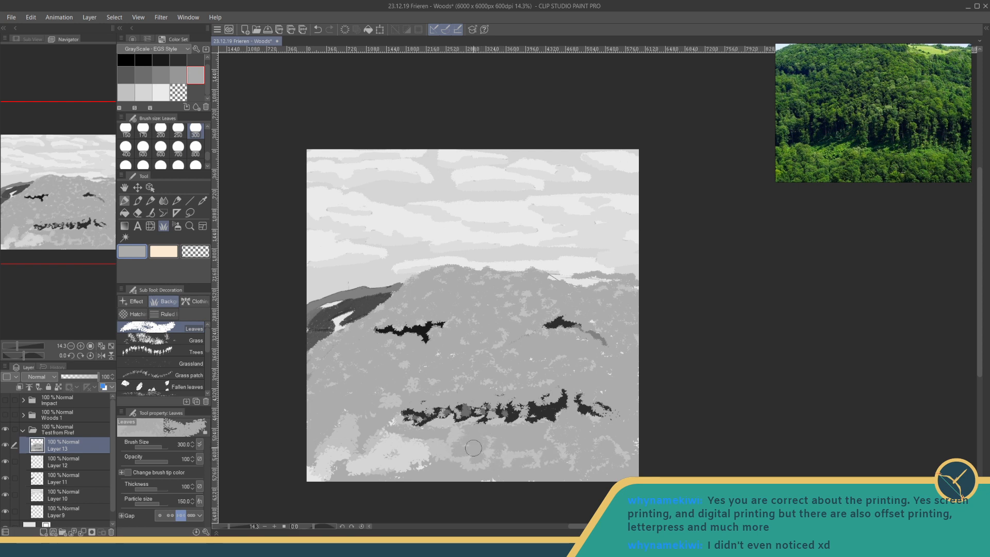
- Examine the green valley photo on the reference board, and return to a close view of the wooded hill photo
{"action": "scroll", "coordinate": [912, 116], "scroll_direction": "down", "scroll_amount": 4}
{"action": "left_click", "coordinate": [913, 116]}
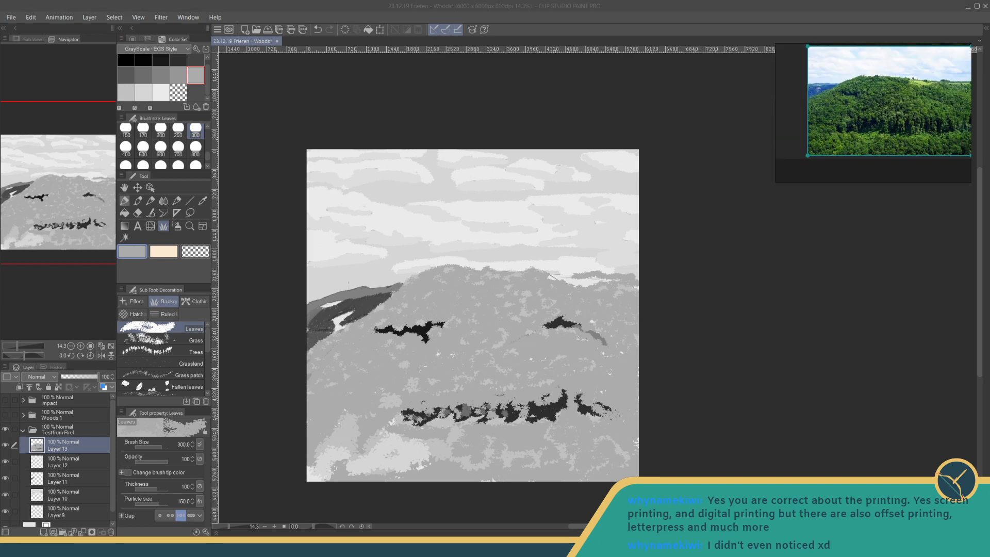
{"action": "left_click_drag", "start_coordinate": [913, 111], "coordinate": [885, 216]}
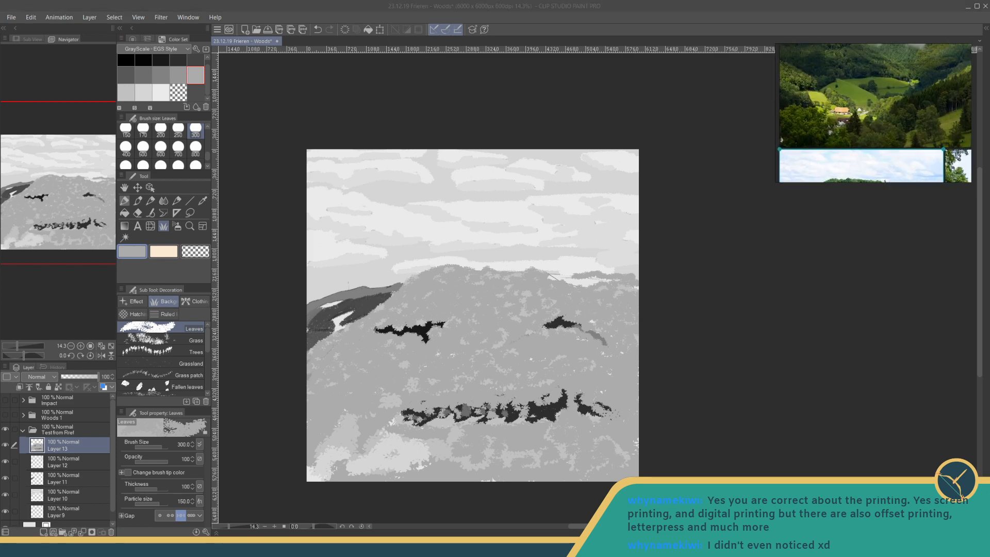
{"action": "left_click_drag", "start_coordinate": [855, 119], "coordinate": [853, 150]}
{"action": "scroll", "coordinate": [853, 150], "scroll_direction": "down", "scroll_amount": 2}
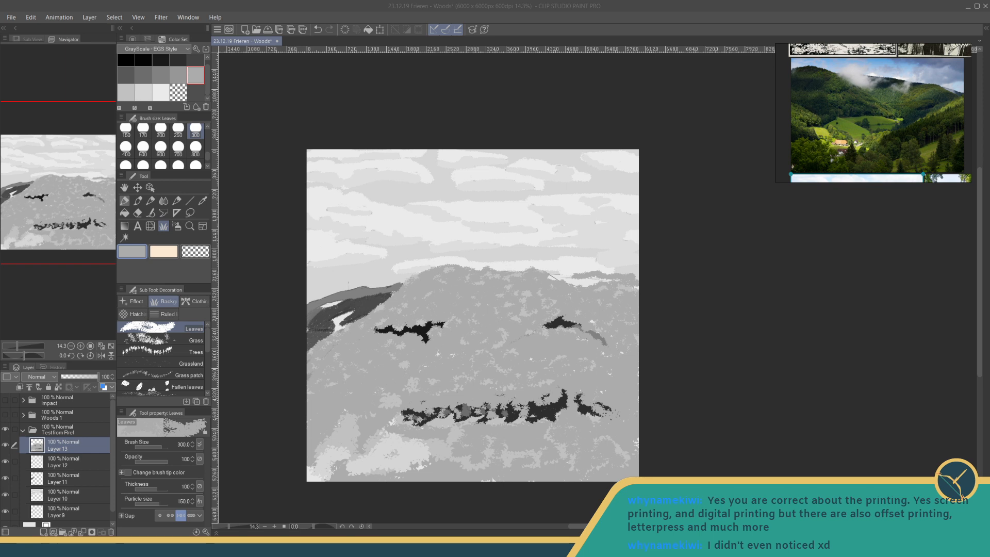
{"action": "left_click_drag", "start_coordinate": [854, 170], "coordinate": [853, 72]}
{"action": "scroll", "coordinate": [853, 73], "scroll_direction": "up", "scroll_amount": 3}
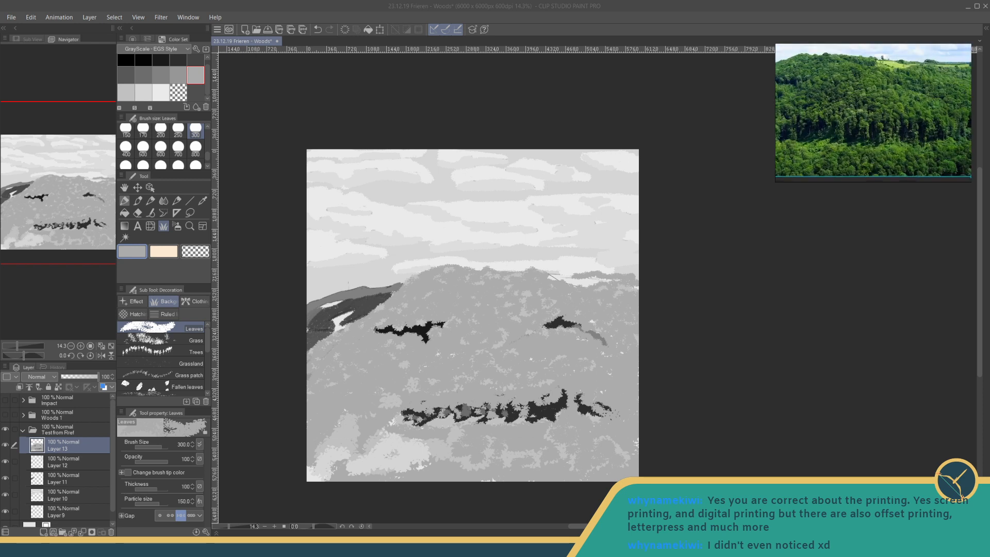
{"action": "left_click_drag", "start_coordinate": [862, 112], "coordinate": [884, 102]}
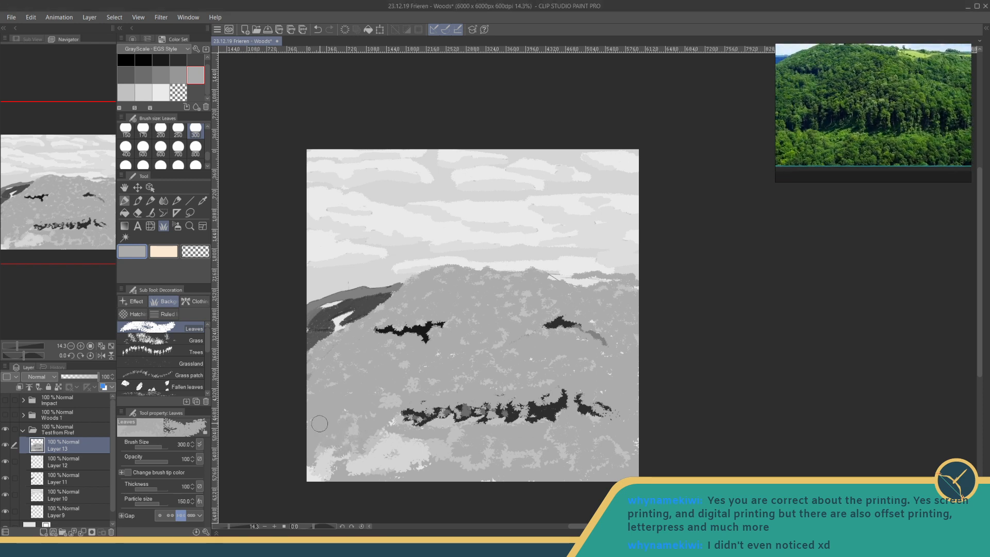
- Break up the pale patch in the canvas's lower-left corner with V 67 grey leaves at size 300
{"action": "mouse_move", "coordinate": [320, 423]}
{"action": "left_mouse_down"}
{"action": "mouse_move", "coordinate": [321, 461]}
{"action": "mouse_move", "coordinate": [360, 455]}
{"action": "mouse_move", "coordinate": [353, 437]}
{"action": "mouse_move", "coordinate": [357, 459]}
{"action": "mouse_move", "coordinate": [378, 455]}
{"action": "mouse_move", "coordinate": [363, 332]}
{"action": "mouse_move", "coordinate": [404, 436]}
{"action": "mouse_move", "coordinate": [397, 450]}
{"action": "mouse_move", "coordinate": [389, 440]}
{"action": "mouse_move", "coordinate": [393, 459]}
{"action": "mouse_move", "coordinate": [441, 448]}
{"action": "mouse_move", "coordinate": [392, 465]}
{"action": "mouse_move", "coordinate": [455, 452]}
{"action": "mouse_move", "coordinate": [490, 462]}
{"action": "mouse_move", "coordinate": [442, 427]}
{"action": "left_mouse_up"}
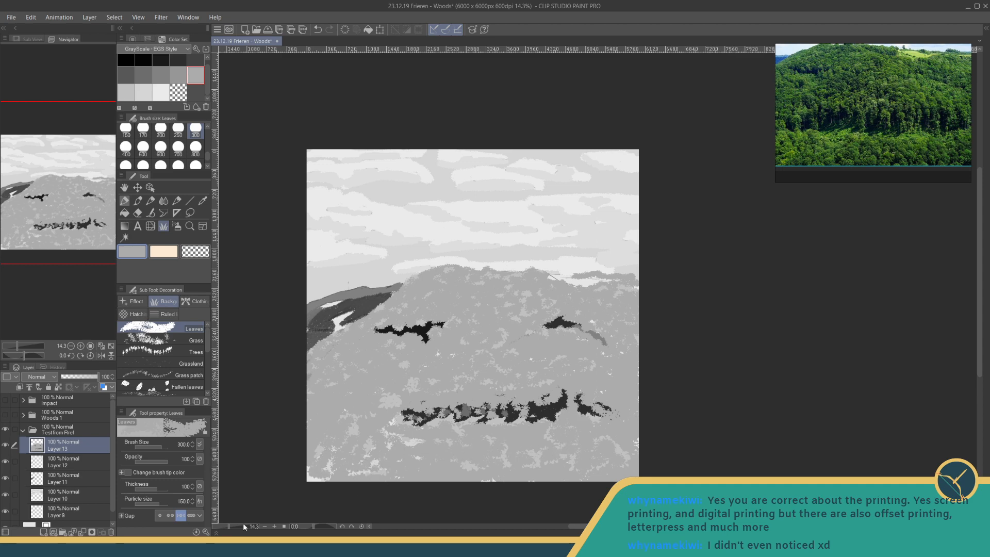
{"action": "left_click_drag", "start_coordinate": [229, 528], "coordinate": [224, 527]}
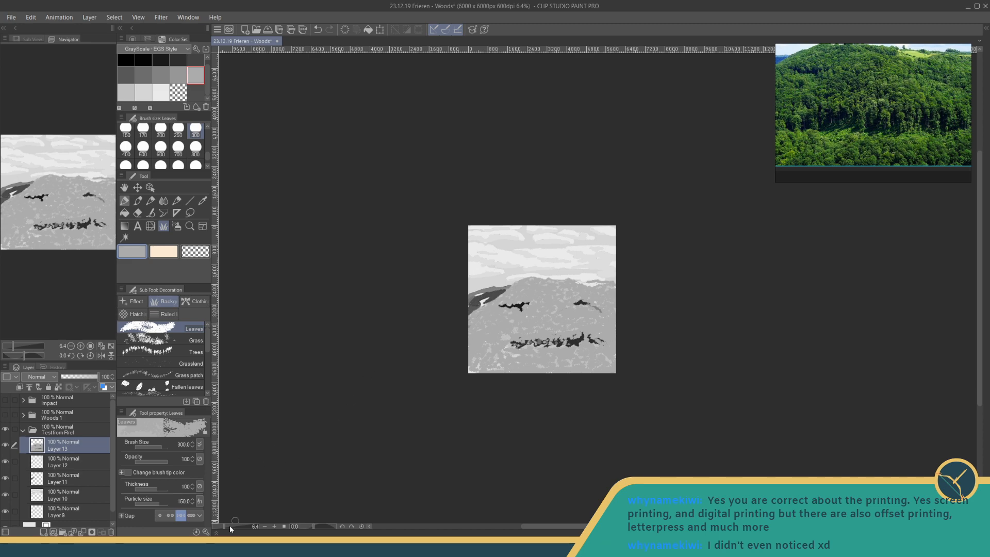
{"action": "left_click_drag", "start_coordinate": [224, 527], "coordinate": [230, 528]}
- Try filling the hill's base tone on Layer 13 with a darker grey using the Fill tool
{"action": "left_click_drag", "start_coordinate": [472, 298], "coordinate": [593, 373]}
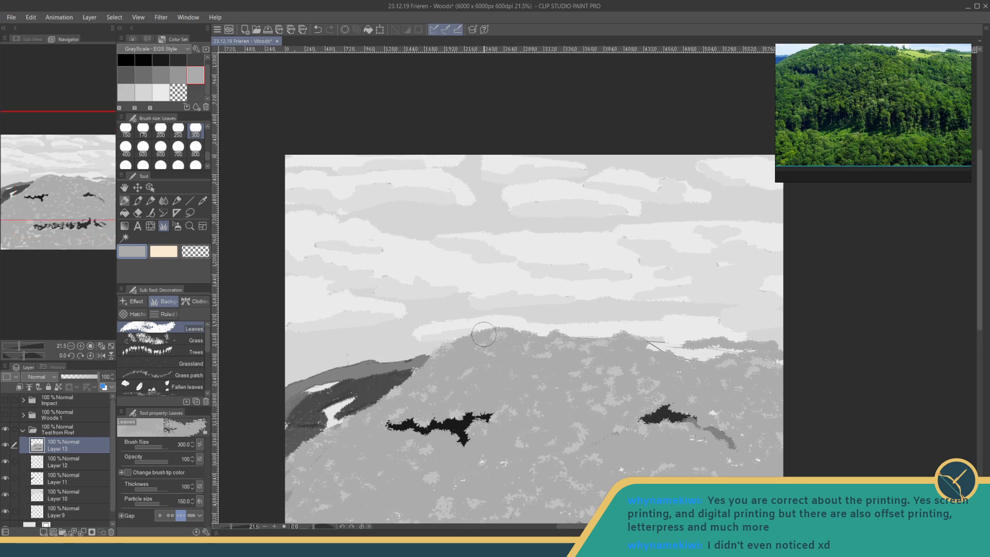
{"action": "left_click_drag", "start_coordinate": [483, 335], "coordinate": [508, 186]}
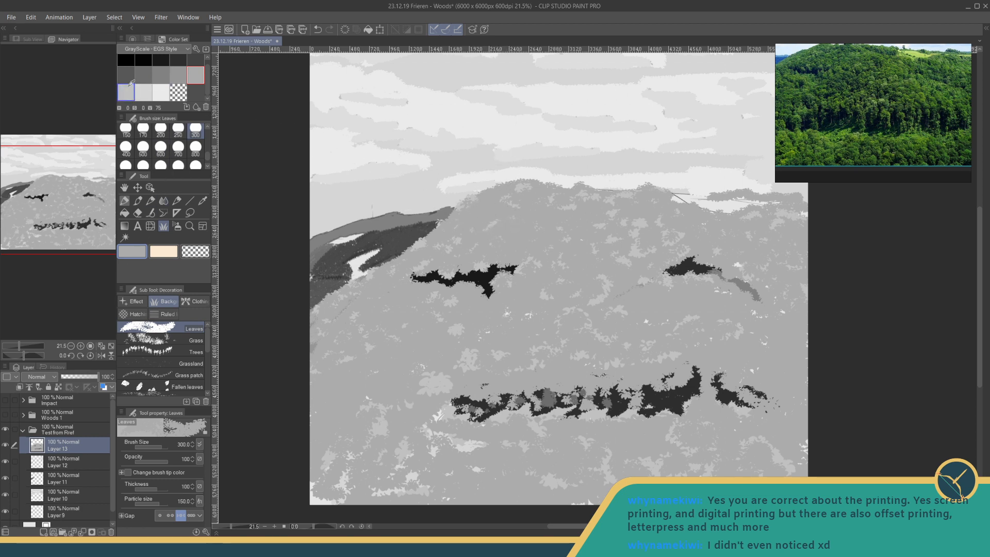
{"action": "left_click", "coordinate": [178, 75]}
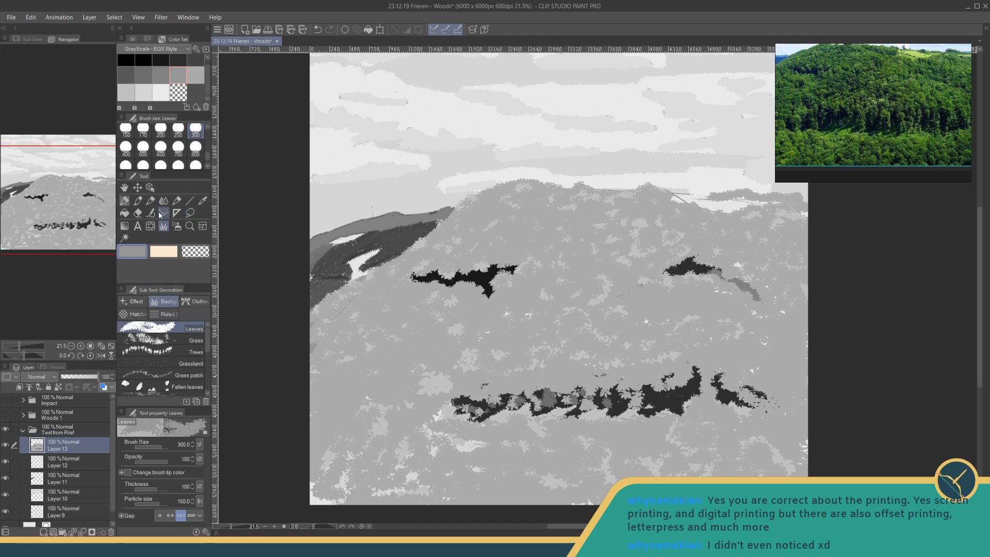
{"action": "left_click", "coordinate": [122, 213]}
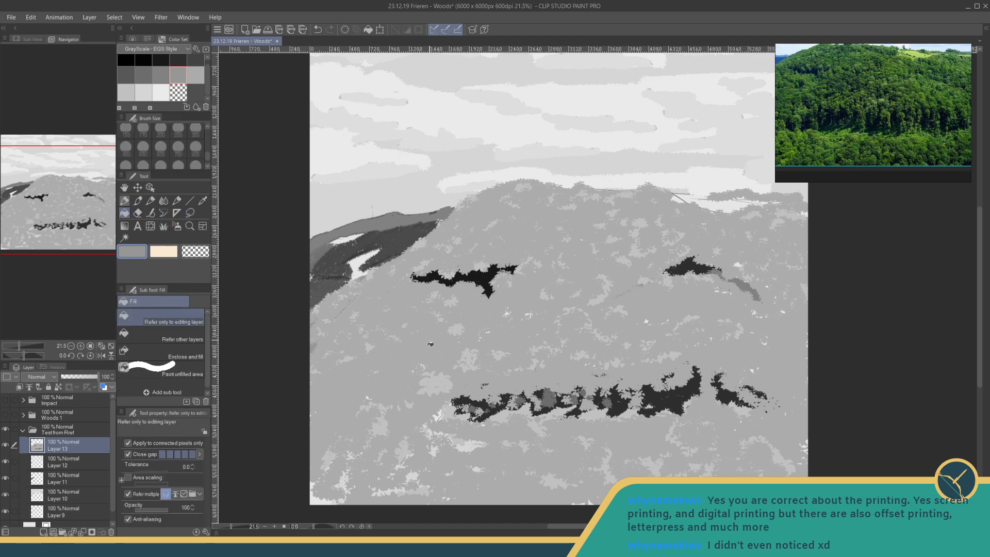
{"action": "left_click", "coordinate": [167, 78]}
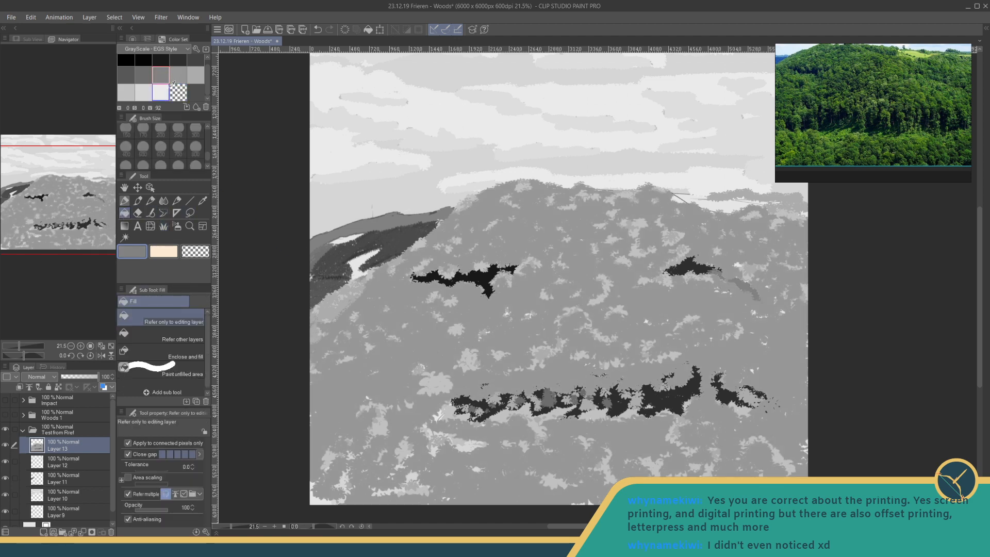
{"action": "left_click", "coordinate": [184, 81]}
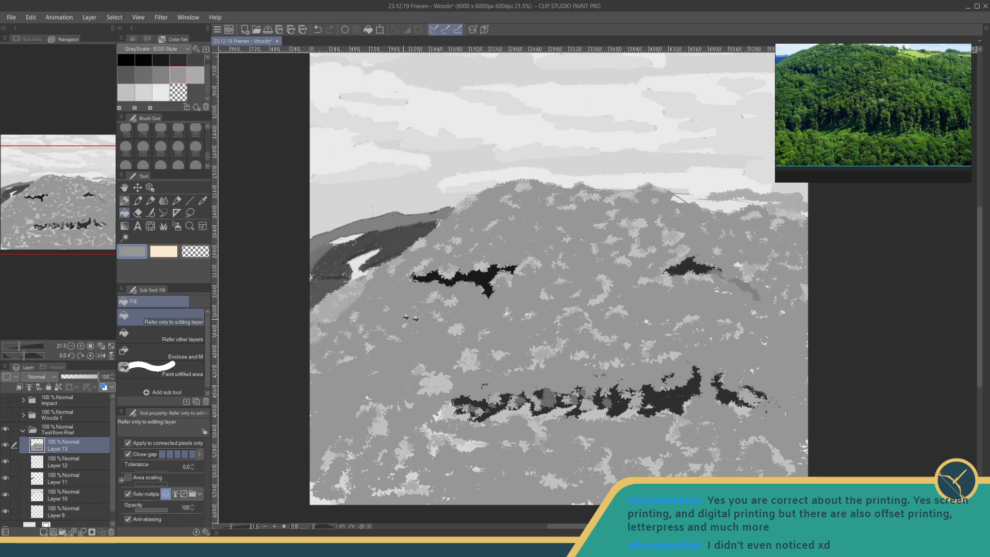
{"action": "left_click_drag", "start_coordinate": [421, 310], "coordinate": [357, 326]}
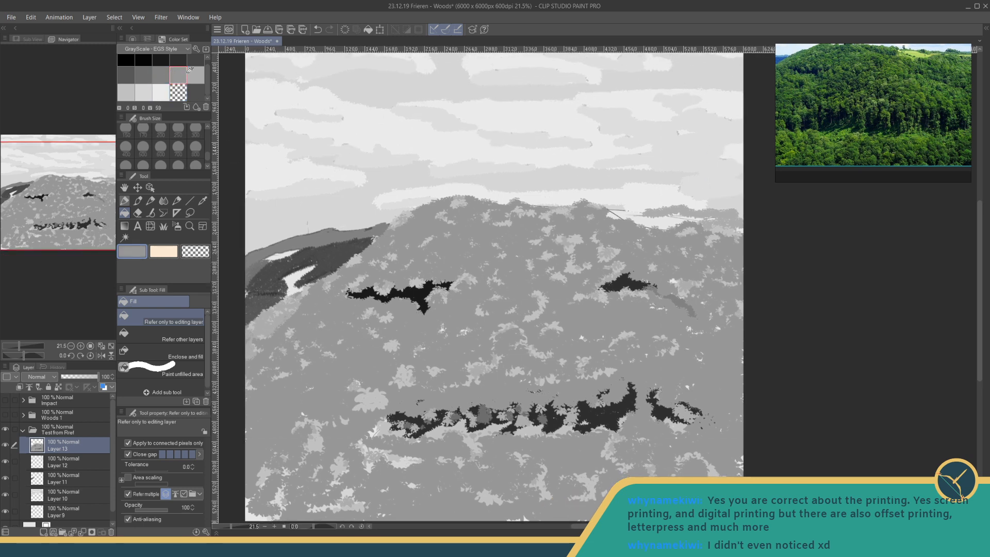
- Refill the hill's base tone with the V 67 grey, leaving its light leaf clumps, and save the illustration
{"action": "left_click", "coordinate": [196, 75]}
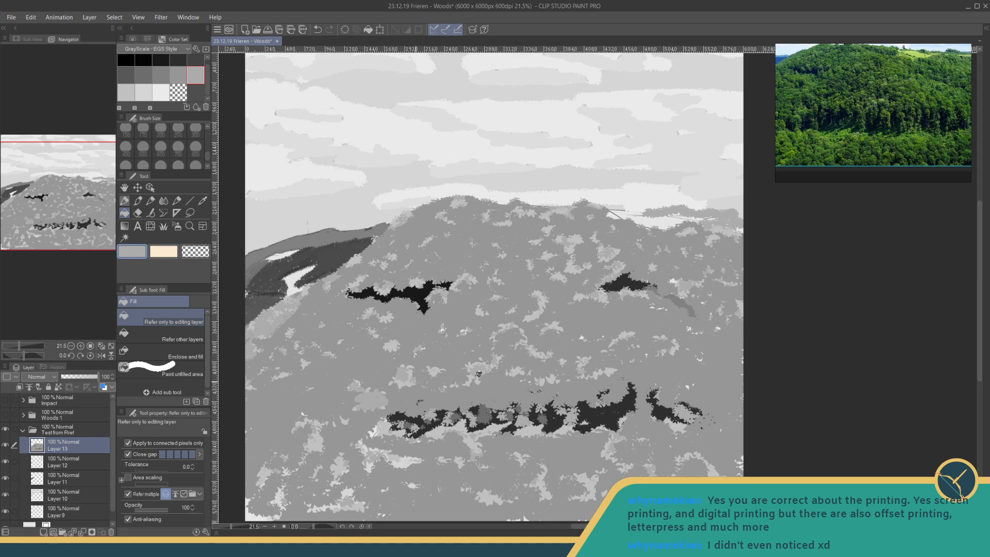
{"action": "left_click", "coordinate": [469, 365]}
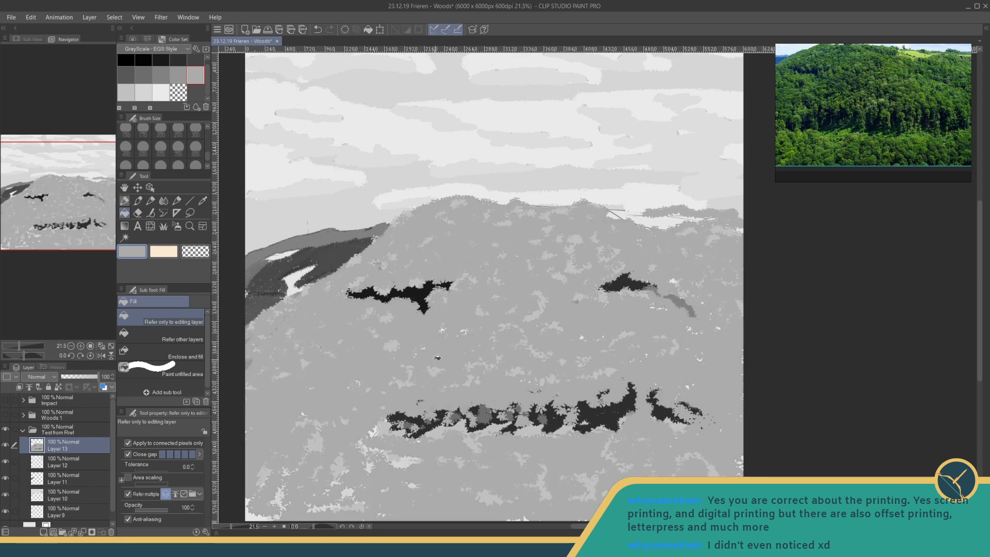
{"action": "key", "text": "ctrl+z"}
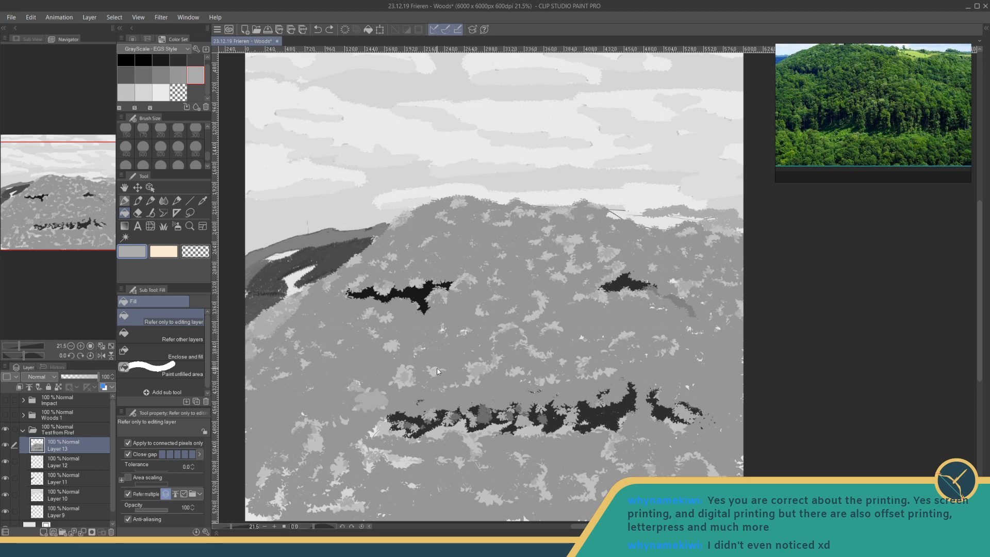
{"action": "left_click", "coordinate": [437, 376]}
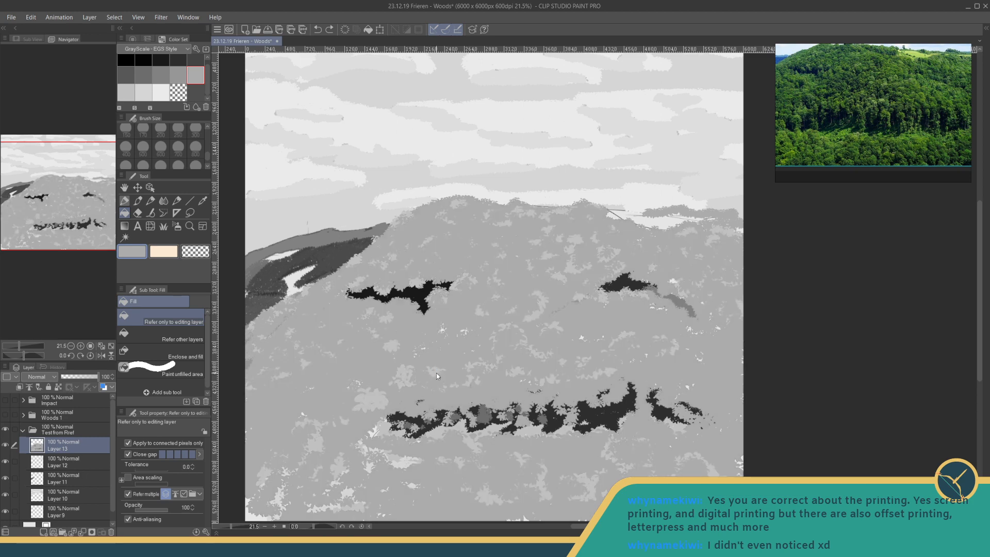
{"action": "key", "text": "ctrl+s"}
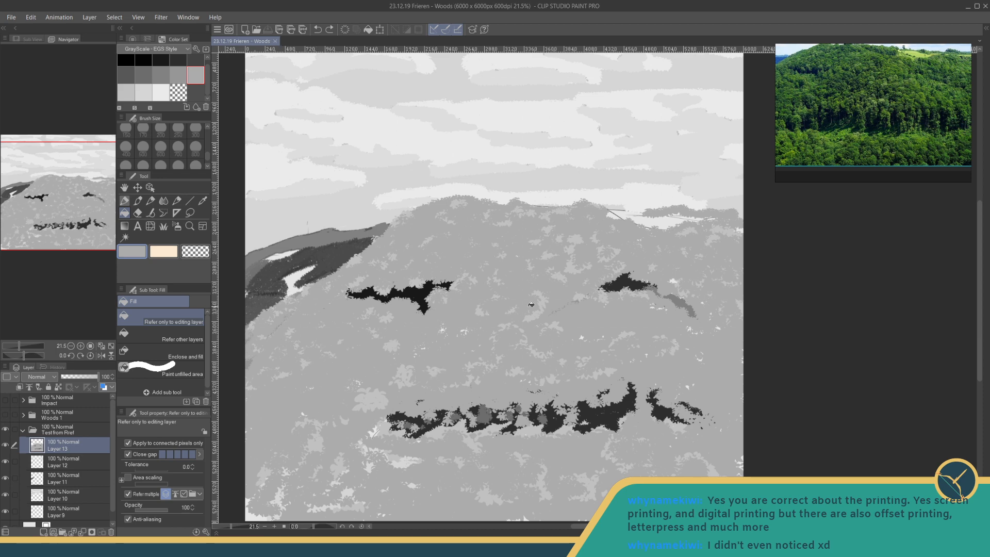
- Examine the painting at full view and the leaf edges where the main hill meets the distant wooded slope up close
{"action": "scroll", "coordinate": [558, 312], "scroll_direction": "down", "scroll_amount": 5}
{"action": "scroll", "coordinate": [554, 310], "scroll_direction": "up", "scroll_amount": 3}
{"action": "left_click_drag", "start_coordinate": [546, 298], "coordinate": [544, 286]}
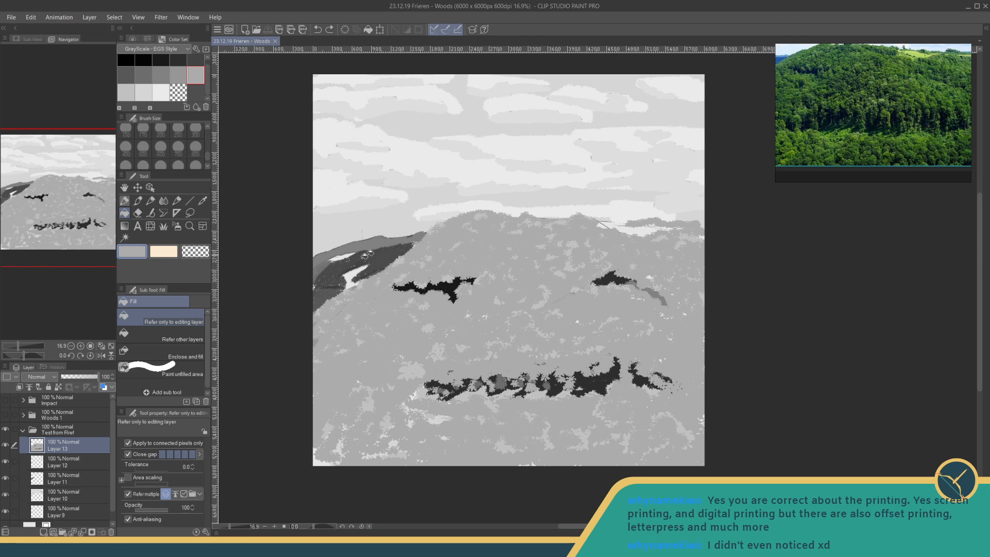
{"action": "scroll", "coordinate": [374, 249], "scroll_direction": "up", "scroll_amount": 4}
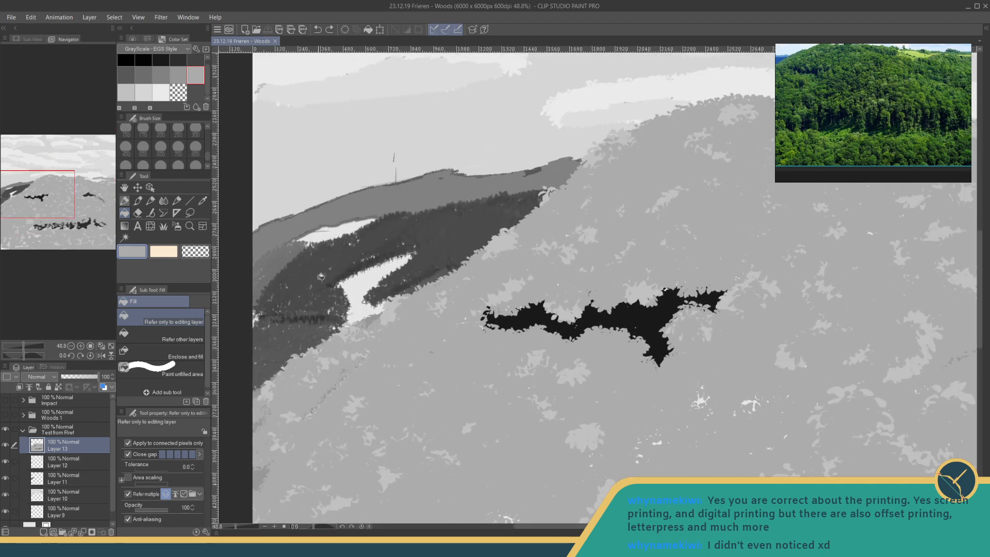
{"action": "scroll", "coordinate": [348, 268], "scroll_direction": "up", "scroll_amount": 2}
{"action": "scroll", "coordinate": [367, 279], "scroll_direction": "up", "scroll_amount": 3}
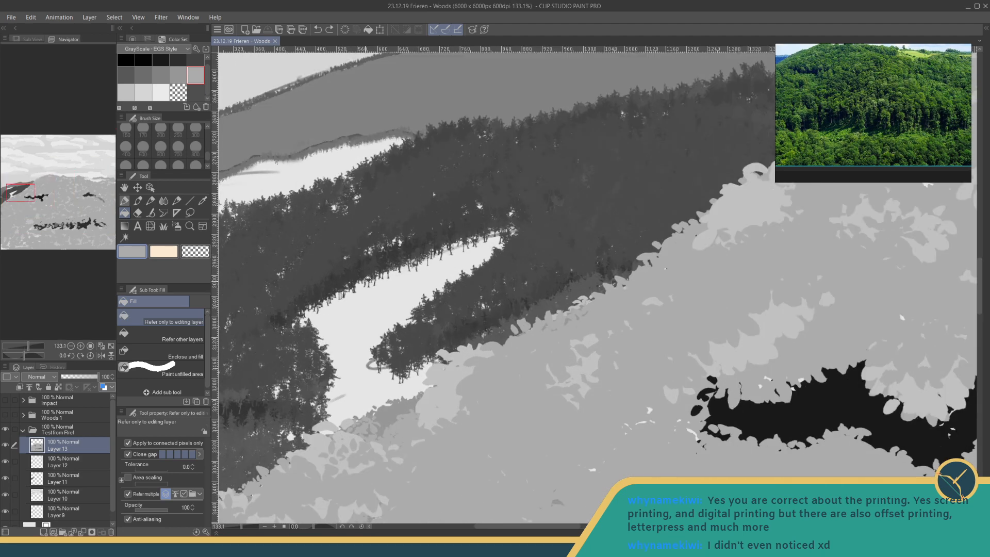
{"action": "scroll", "coordinate": [453, 352], "scroll_direction": "down", "scroll_amount": 7}
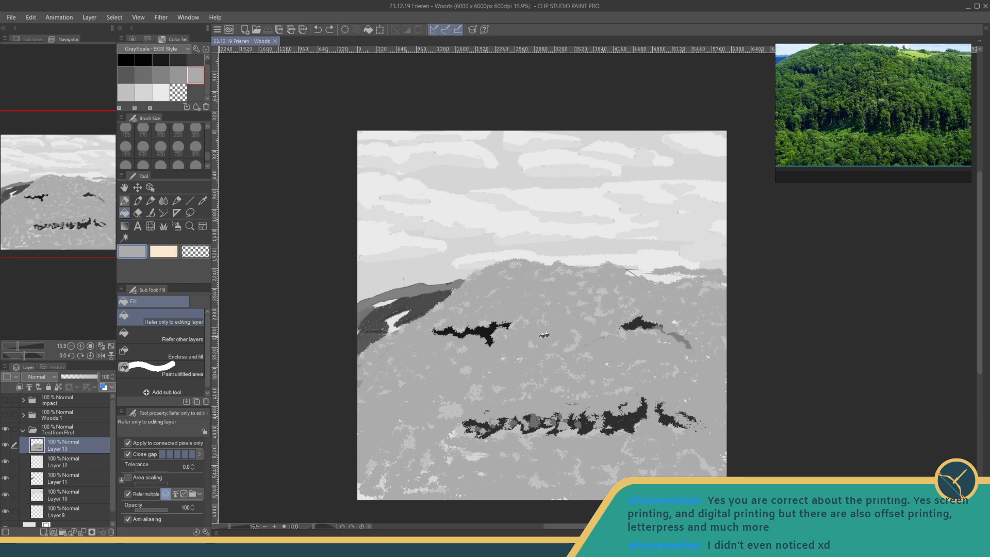
{"action": "scroll", "coordinate": [624, 363], "scroll_direction": "down", "scroll_amount": 1}
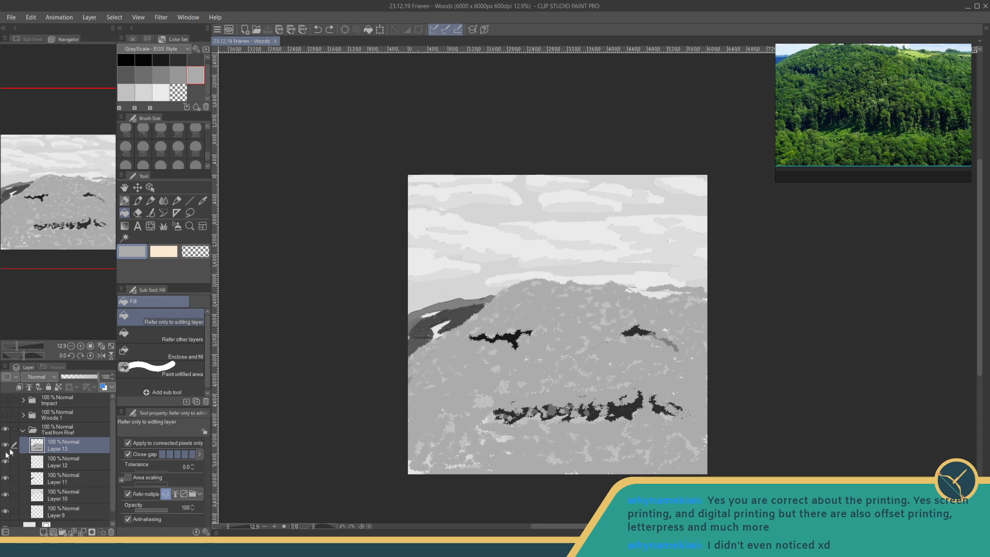
- Collapse the Test from Rref folder and briefly hide its study before showing it again
{"action": "left_click", "coordinate": [5, 429]}
{"action": "left_click", "coordinate": [22, 430]}
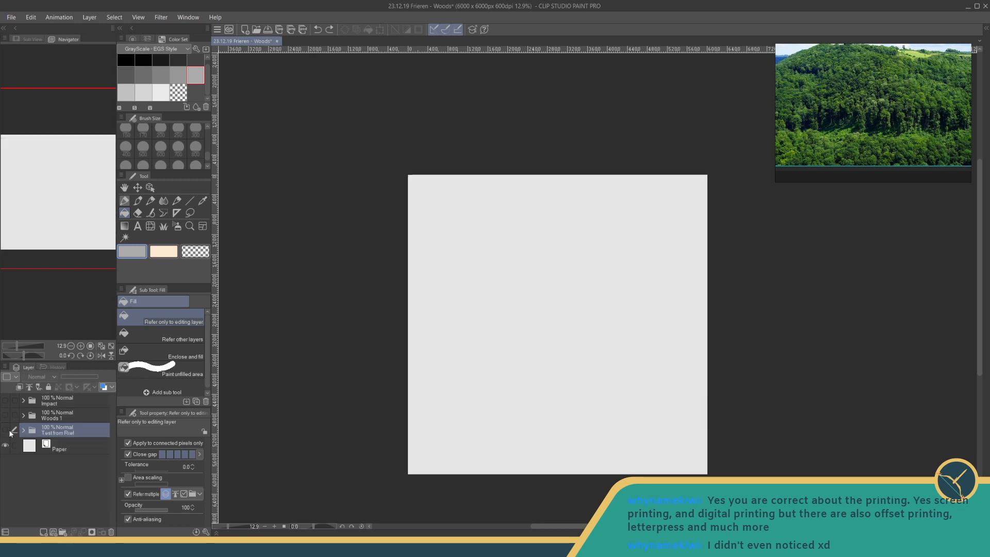
{"action": "left_click", "coordinate": [5, 430]}
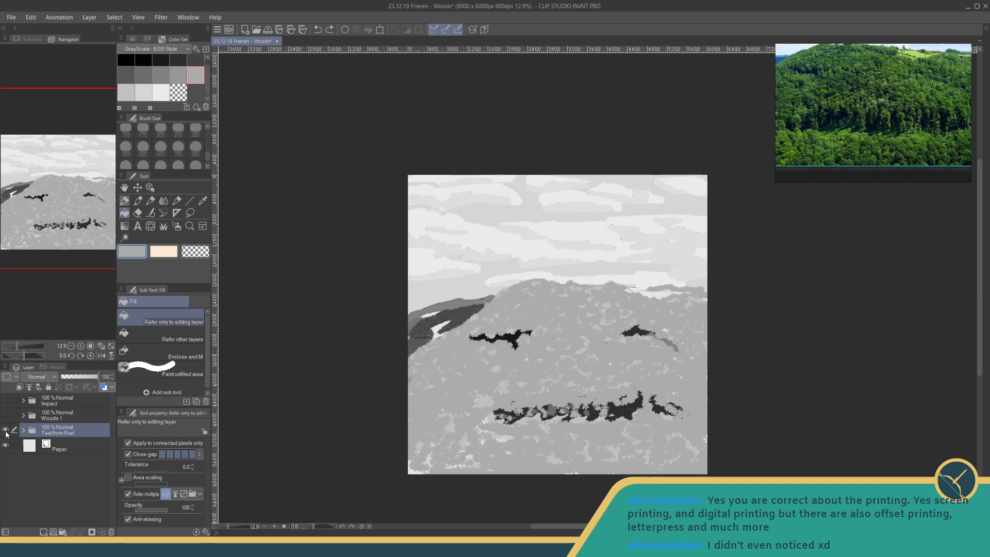
- Browse the reference board from the wooded hill photo to the photo of the cloudy green valley with houses
{"action": "scroll", "coordinate": [829, 75], "scroll_direction": "down", "scroll_amount": 5}
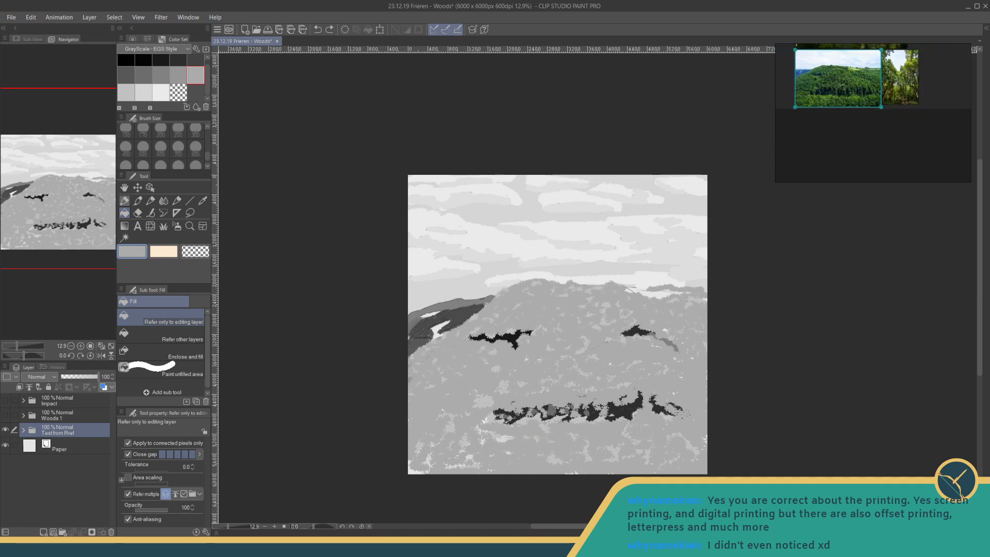
{"action": "left_click_drag", "start_coordinate": [829, 75], "coordinate": [846, 155]}
{"action": "mouse_move", "coordinate": [919, 155]}
{"action": "left_mouse_down"}
{"action": "mouse_move", "coordinate": [883, 104]}
{"action": "mouse_move", "coordinate": [891, 113]}
{"action": "left_mouse_up"}
{"action": "scroll", "coordinate": [884, 103], "scroll_direction": "up", "scroll_amount": 5}
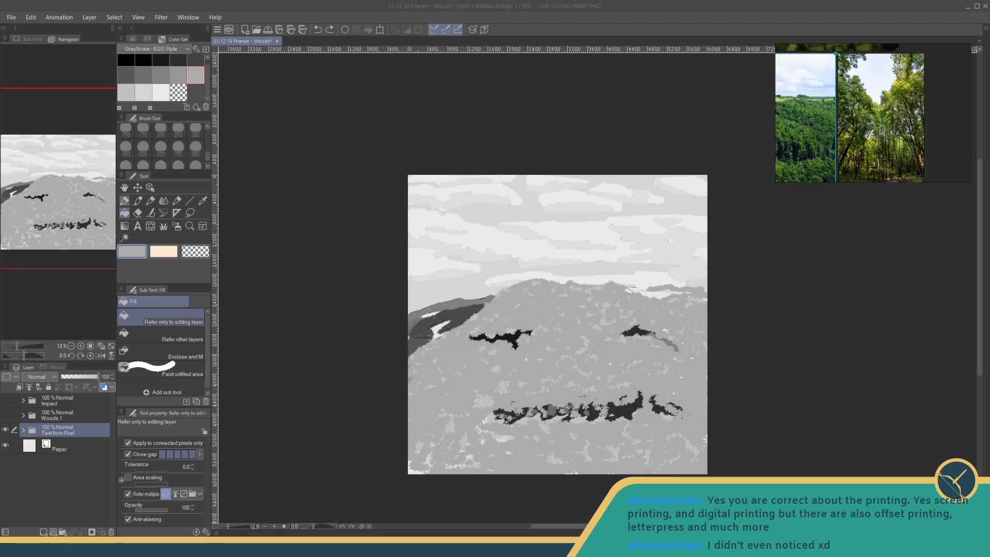
{"action": "mouse_move", "coordinate": [846, 69]}
{"action": "left_mouse_down"}
{"action": "mouse_move", "coordinate": [872, 83]}
{"action": "mouse_move", "coordinate": [933, 164]}
{"action": "mouse_move", "coordinate": [944, 210]}
{"action": "left_mouse_up"}
{"action": "scroll", "coordinate": [907, 143], "scroll_direction": "down", "scroll_amount": 3}
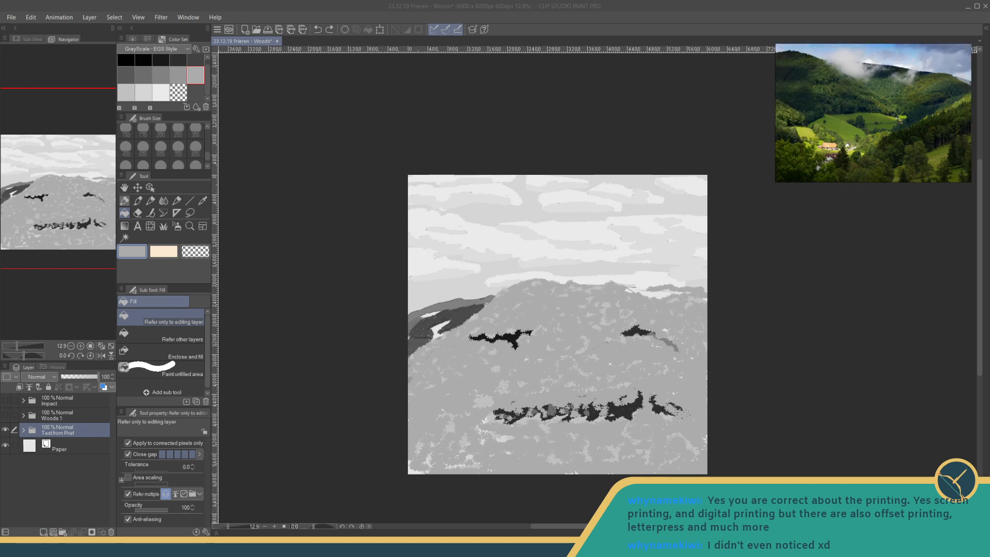
{"action": "mouse_move", "coordinate": [907, 143]}
{"action": "left_mouse_down"}
{"action": "mouse_move", "coordinate": [834, 150]}
{"action": "mouse_move", "coordinate": [907, 144]}
{"action": "left_mouse_up"}
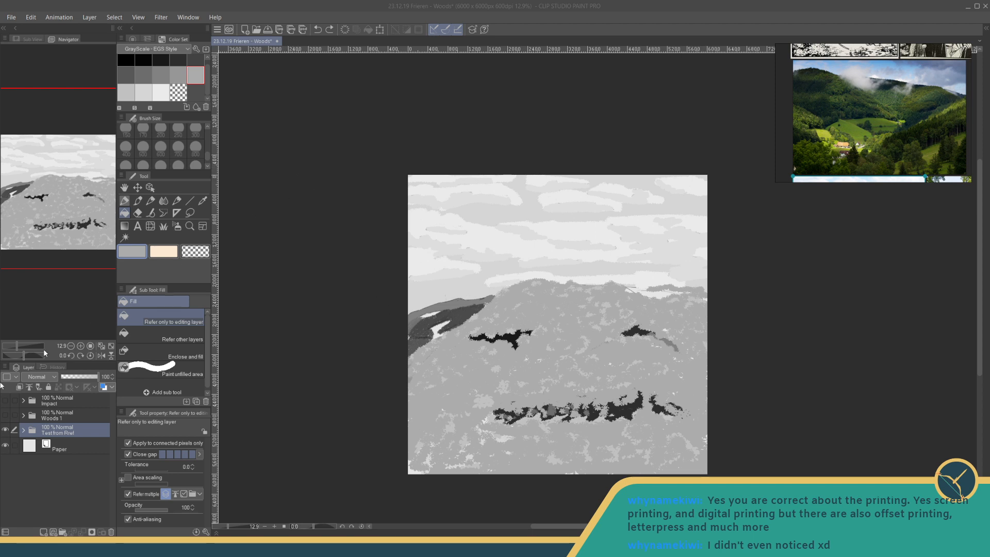
- Hide the Test from Rref folder, show the Woods 1 and Impact folders instead, and save the illustration
{"action": "left_click", "coordinate": [5, 431]}
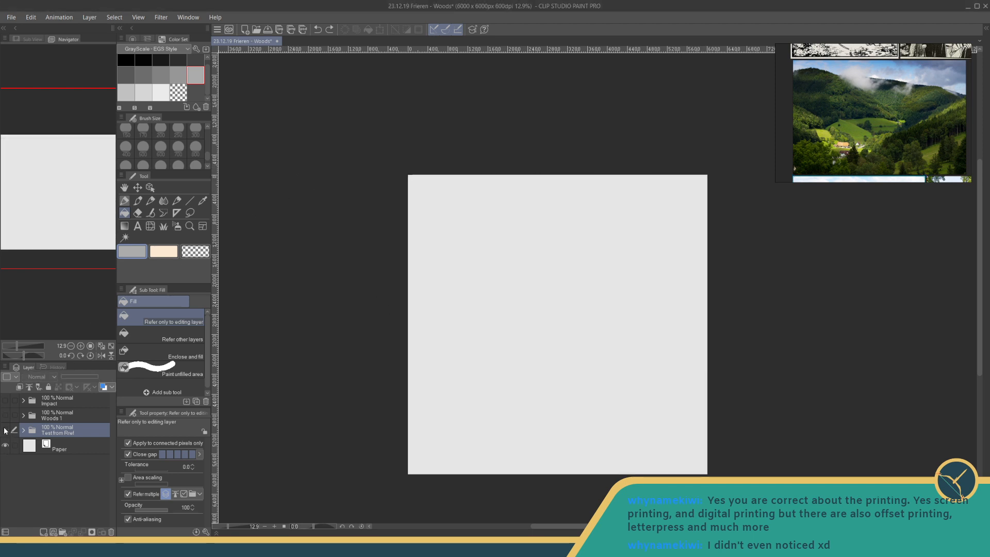
{"action": "left_click", "coordinate": [5, 415]}
{"action": "left_click", "coordinate": [6, 401]}
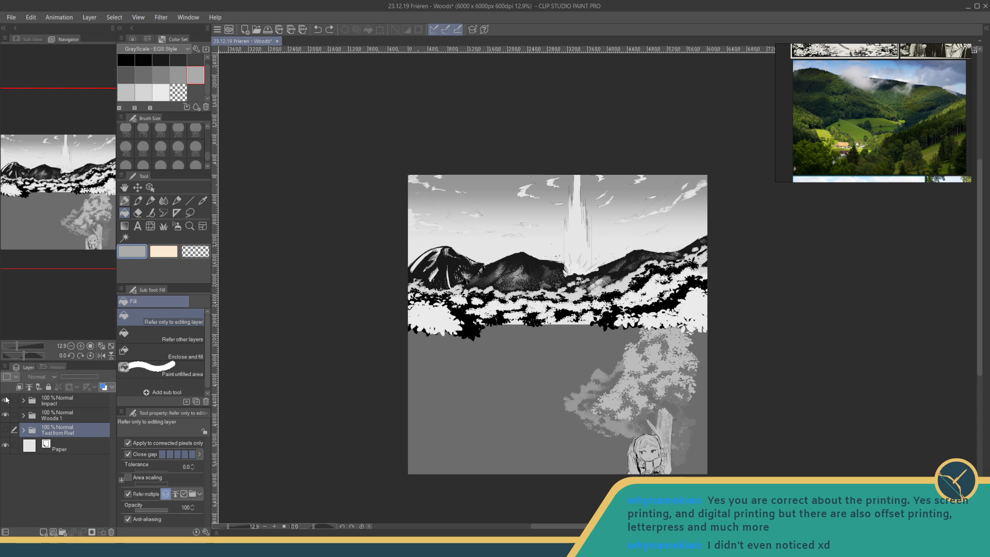
{"action": "key", "text": "ctrl+s"}
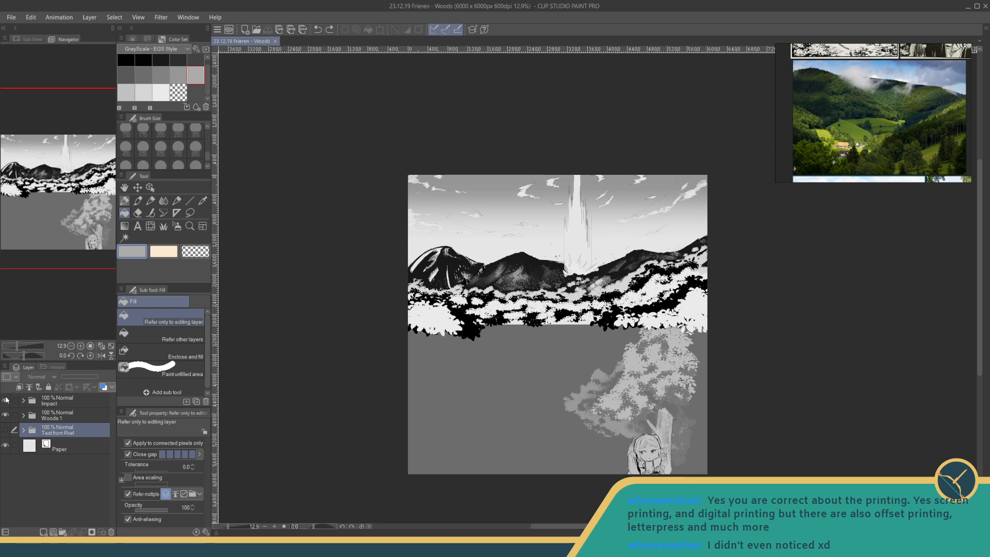